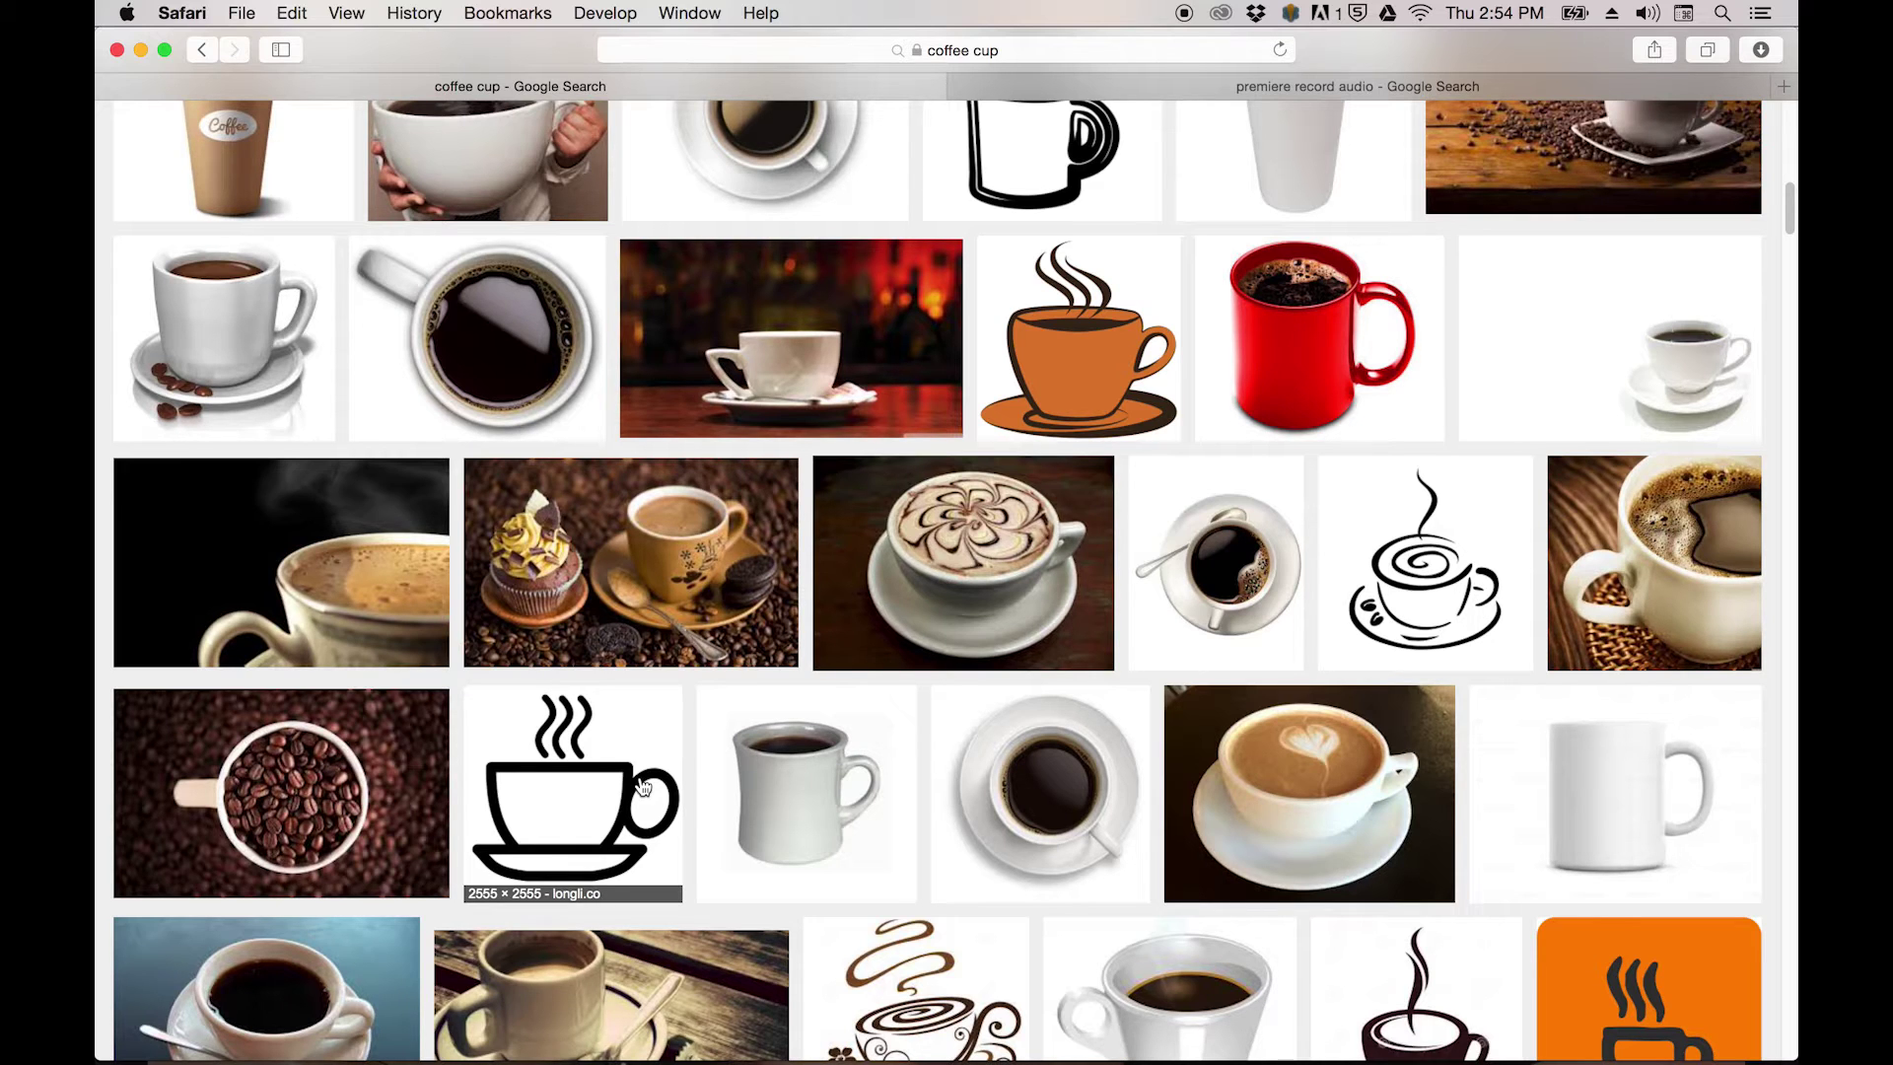
# Open the top-down photo of a white mug of black coffee from the image results and bring up its context options.
pyautogui.click(494, 328)
pyautogui.rightClick(729, 605)
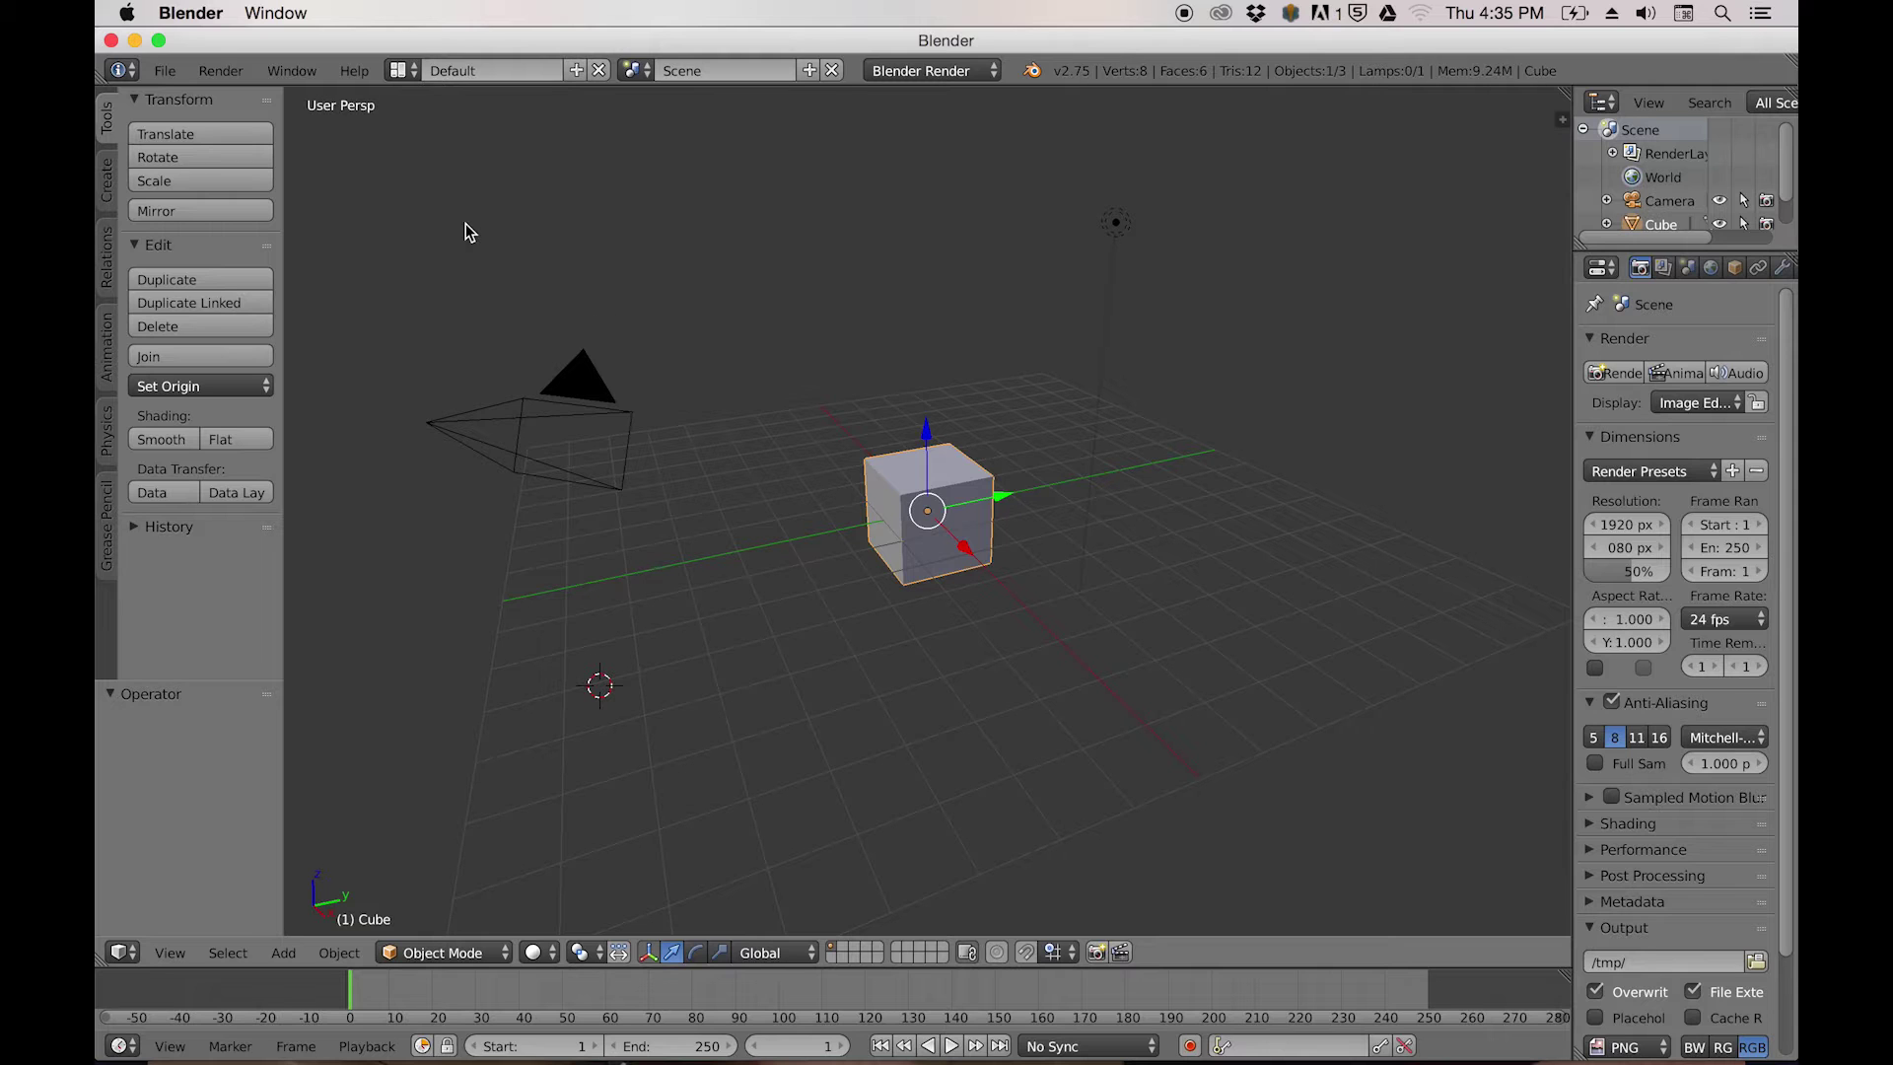
# Switch to Blender and save the default scene as coffee_cup.blend in the Desktop's modeling folder.
pyautogui.click(165, 70)
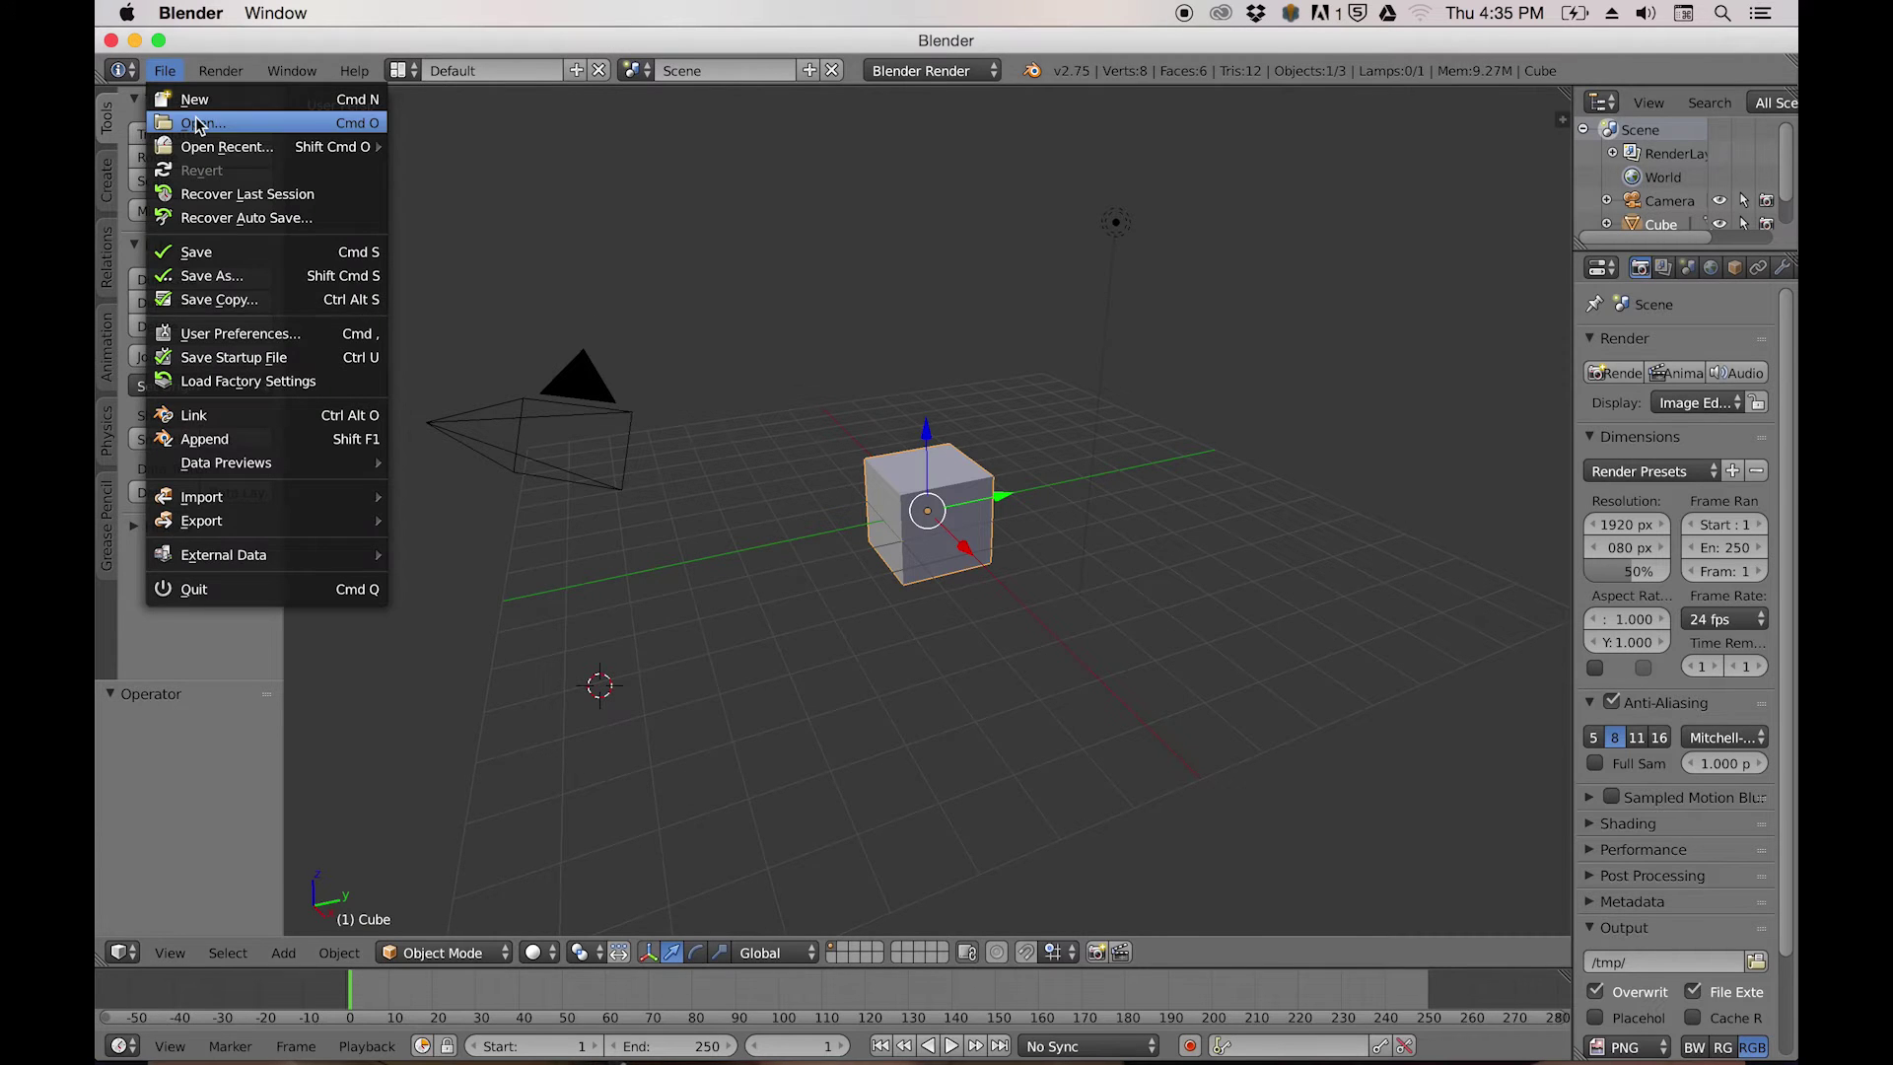
pyautogui.click(242, 279)
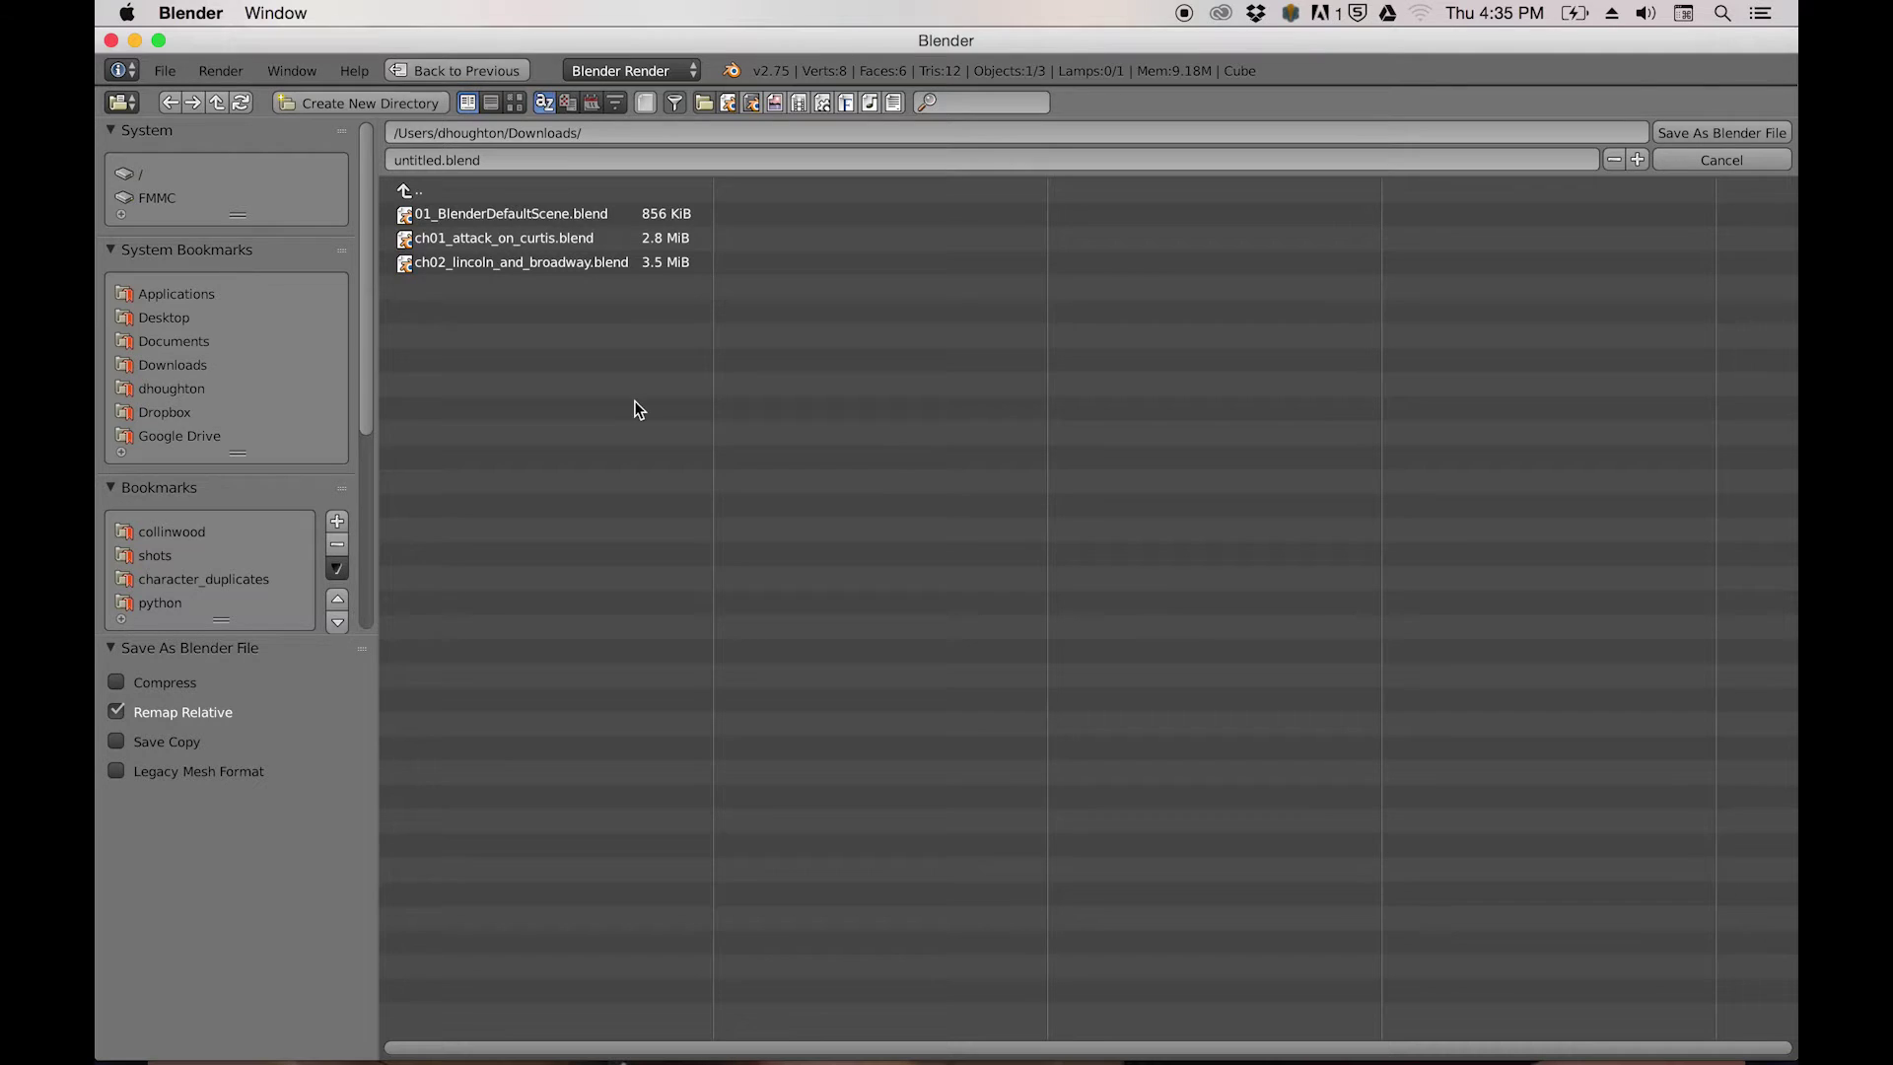
pyautogui.click(409, 190)
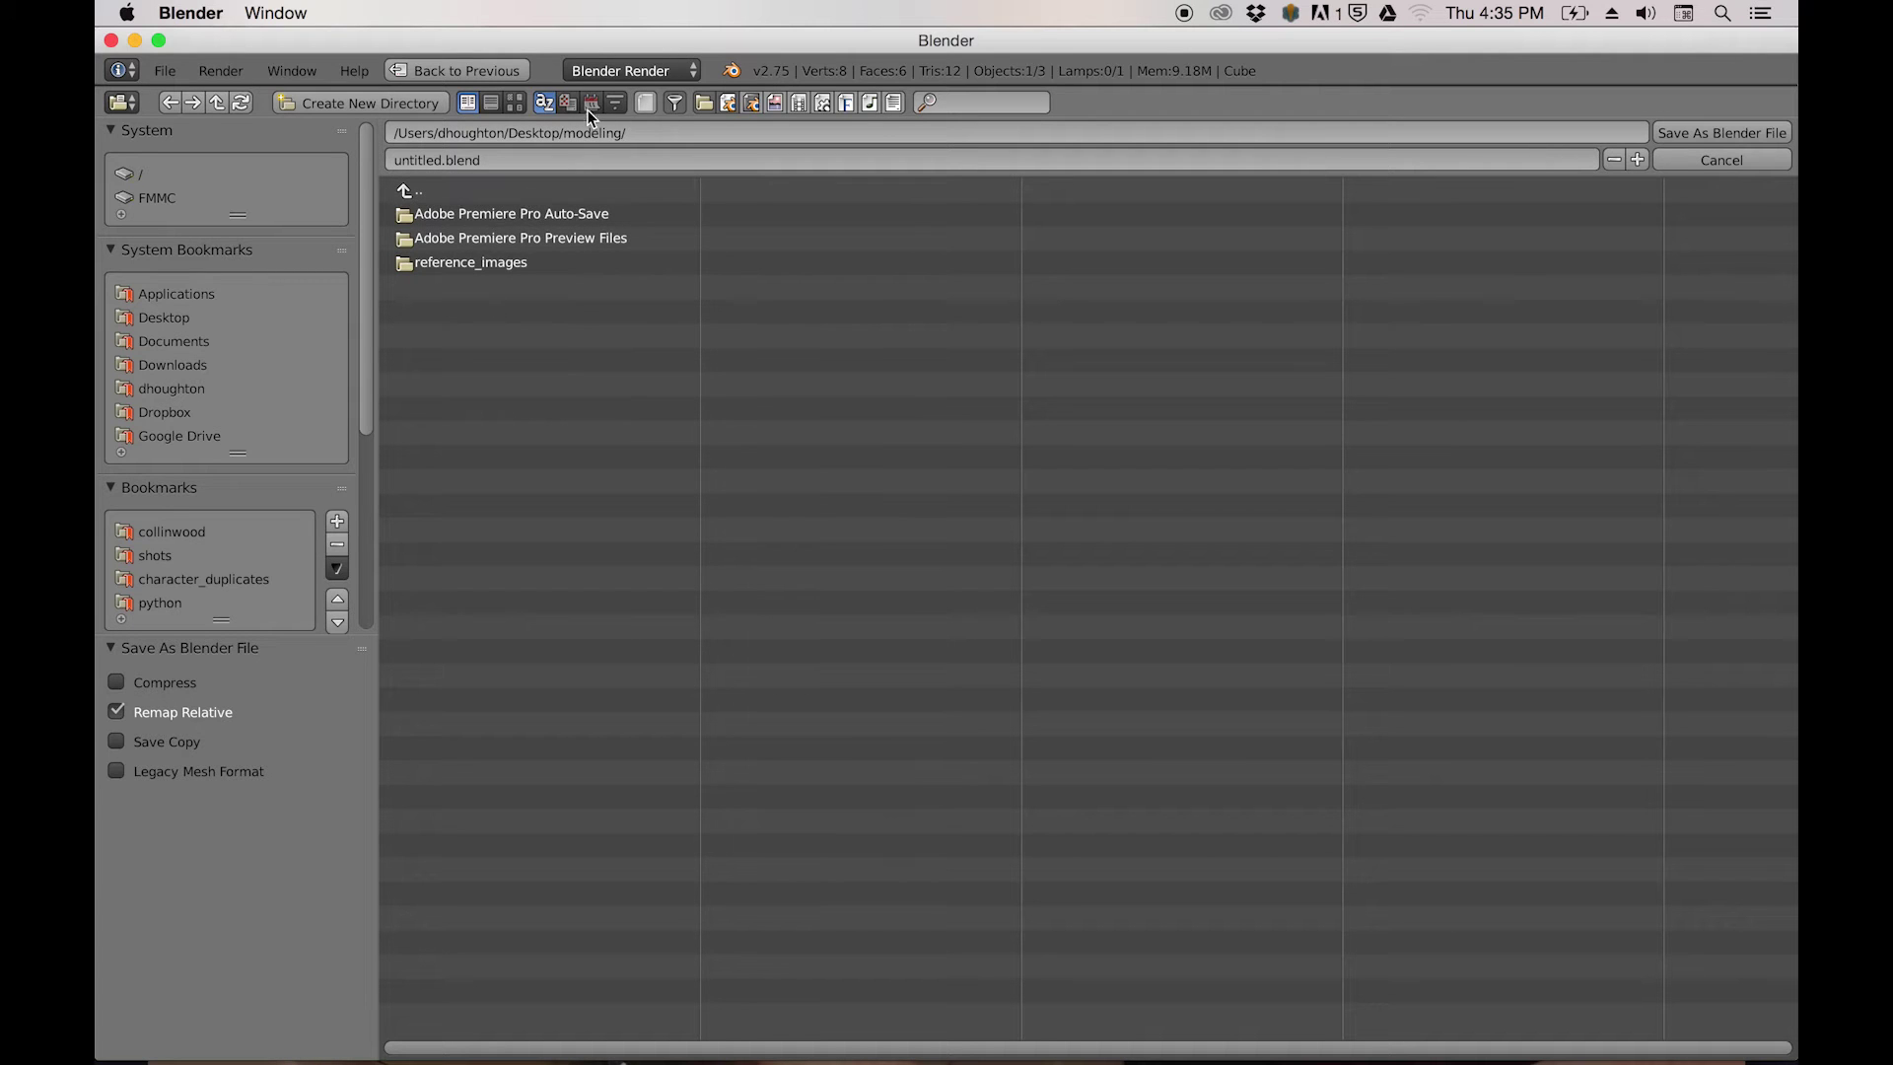
pyautogui.click(442, 158)
pyautogui.moveTo(441, 158); pyautogui.dragTo(385, 158)
pyautogui.write('co')
pyautogui.press('Return')
pyautogui.press('Return')
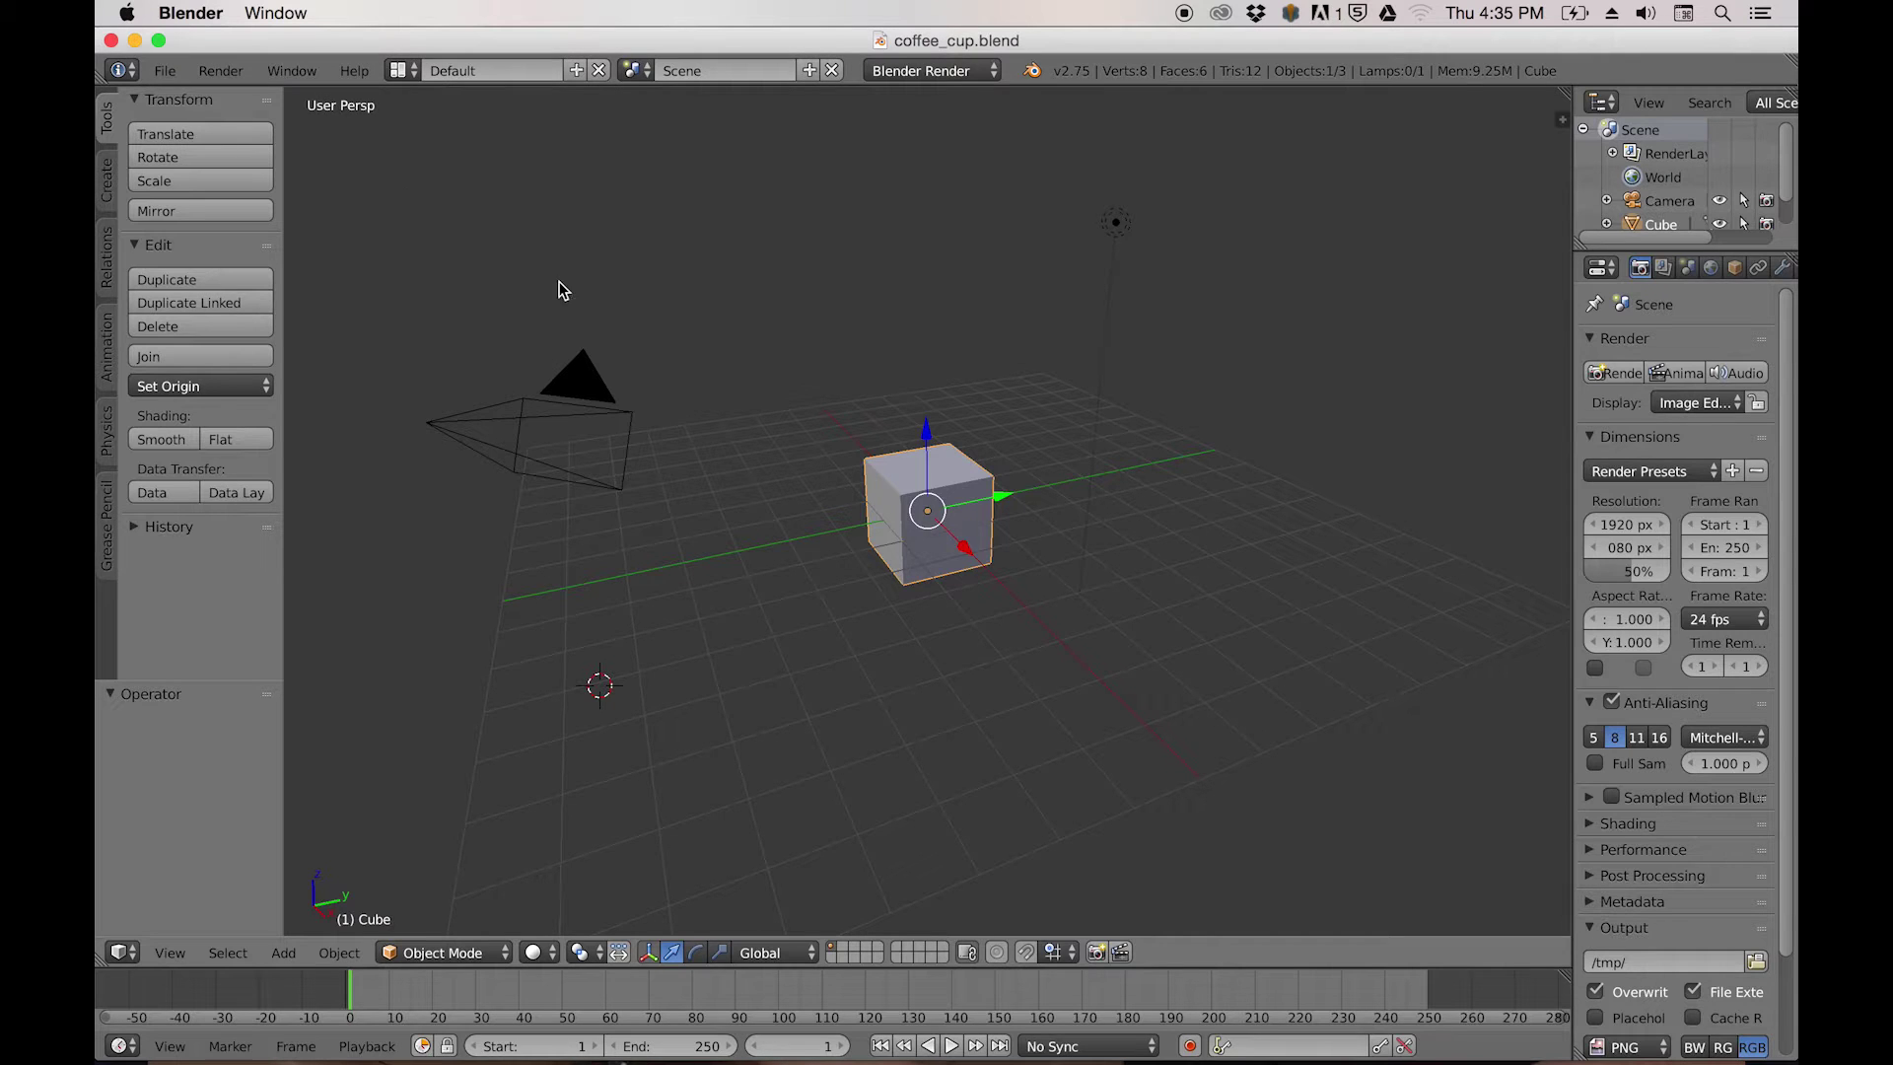
# Switch to Finder and locate coffee_cup.blend in the Desktop's modeling folder.
pyautogui.press('super+Tab')
pyautogui.press('super+Tab')
pyautogui.press('super+Tab')
pyautogui.press('super+Tab')
pyautogui.press('super+Tab')
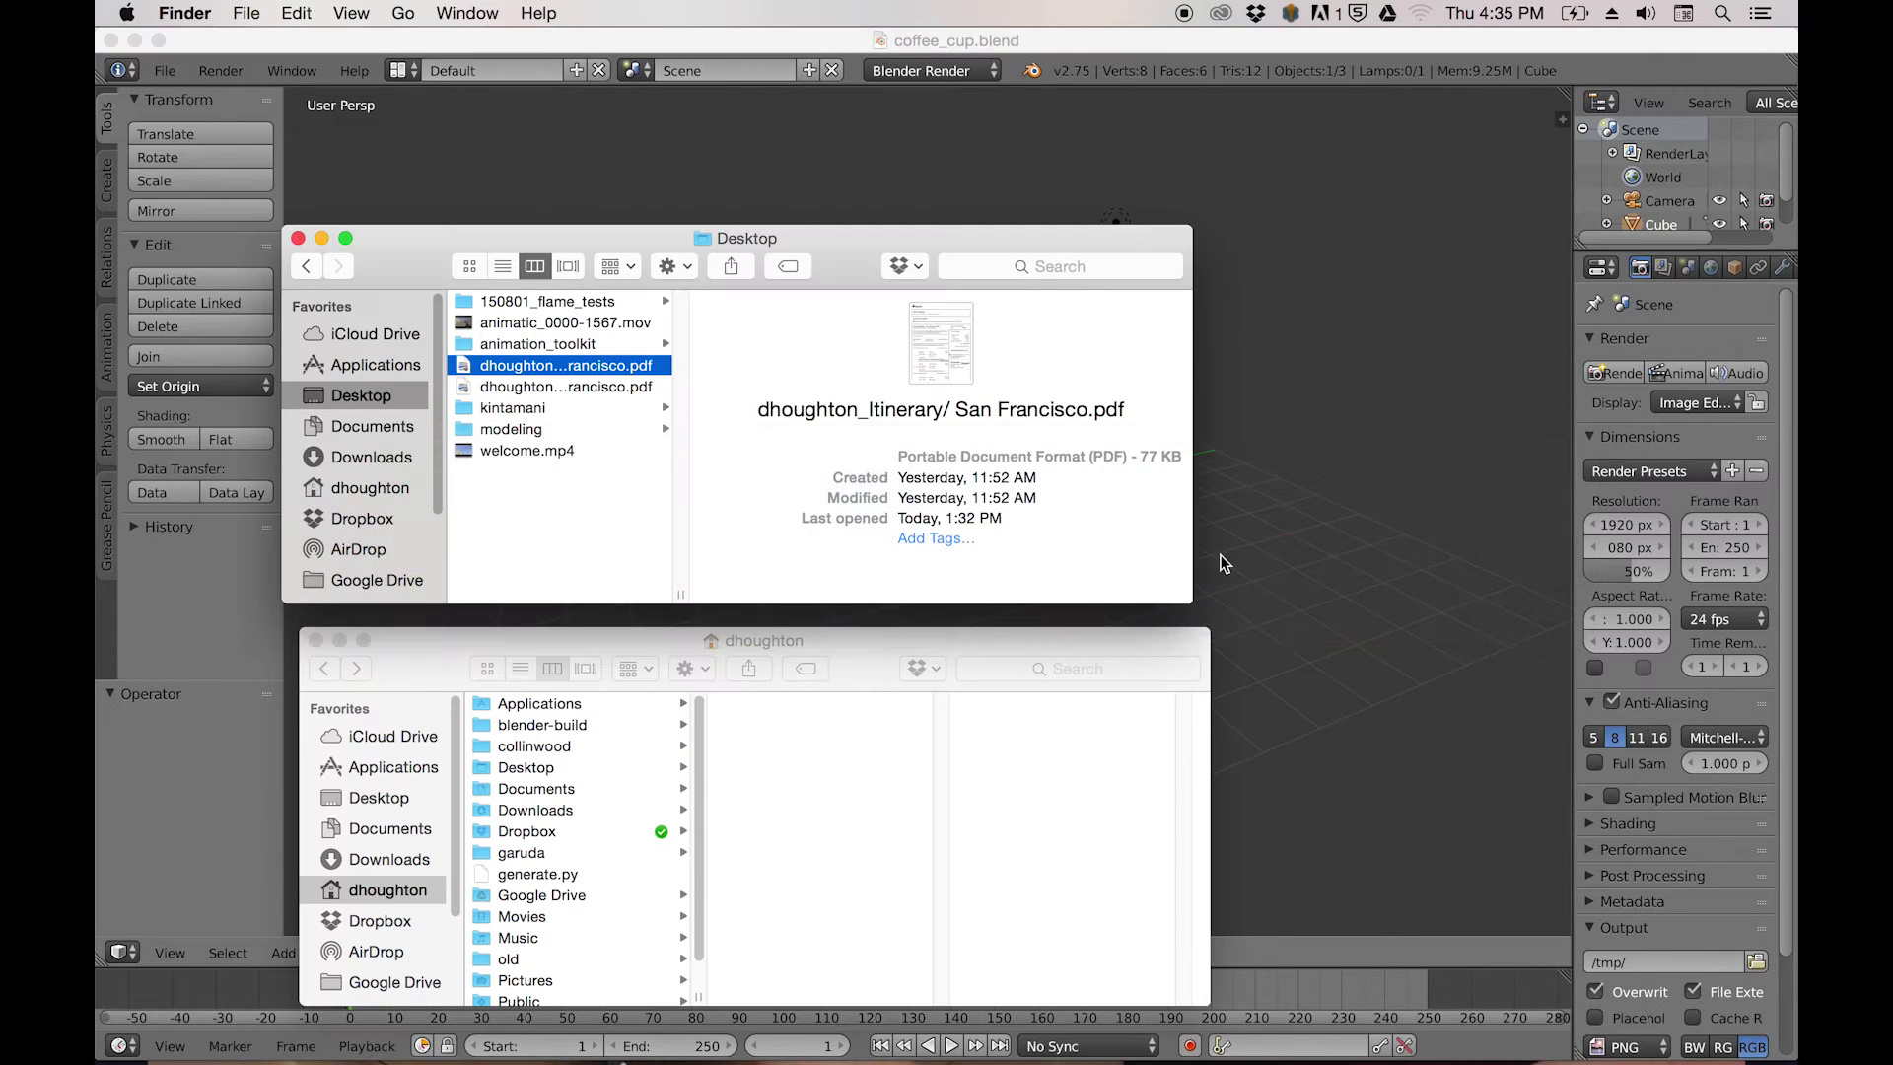
pyautogui.click(375, 796)
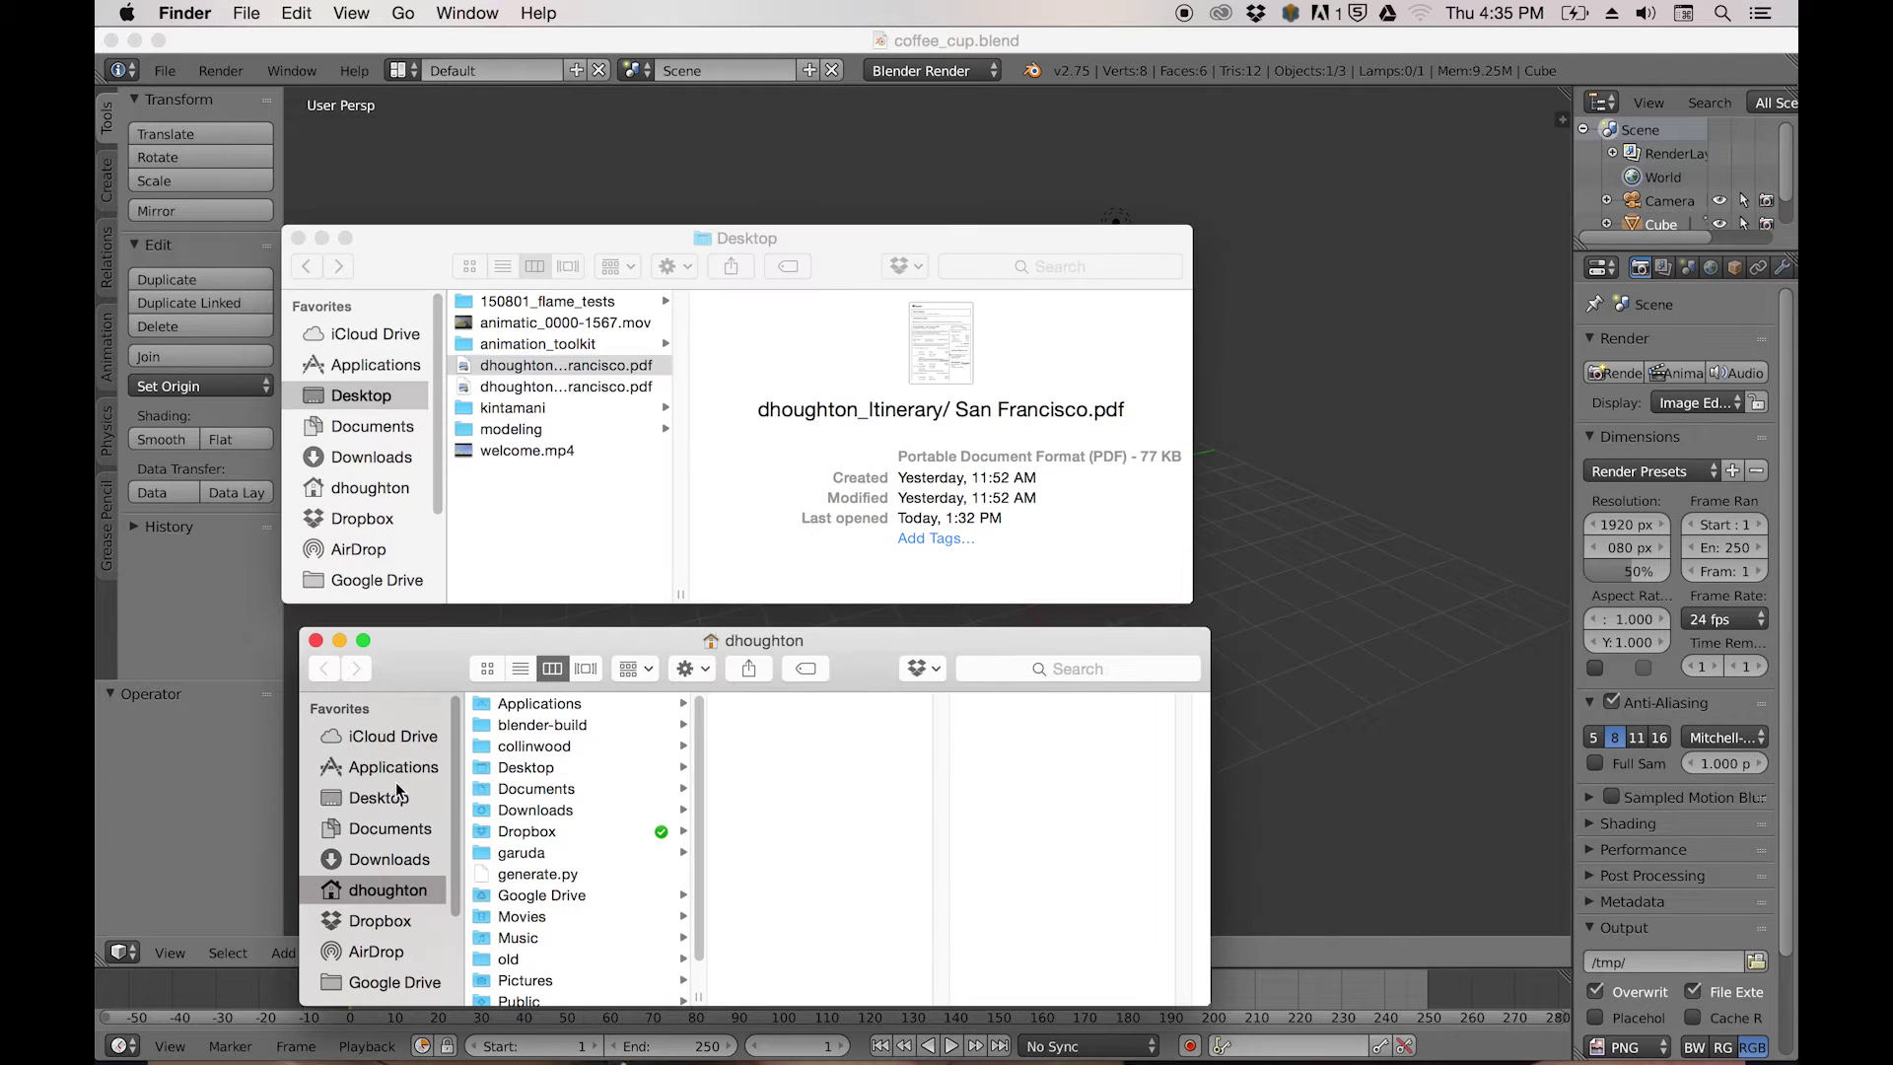
pyautogui.click(539, 836)
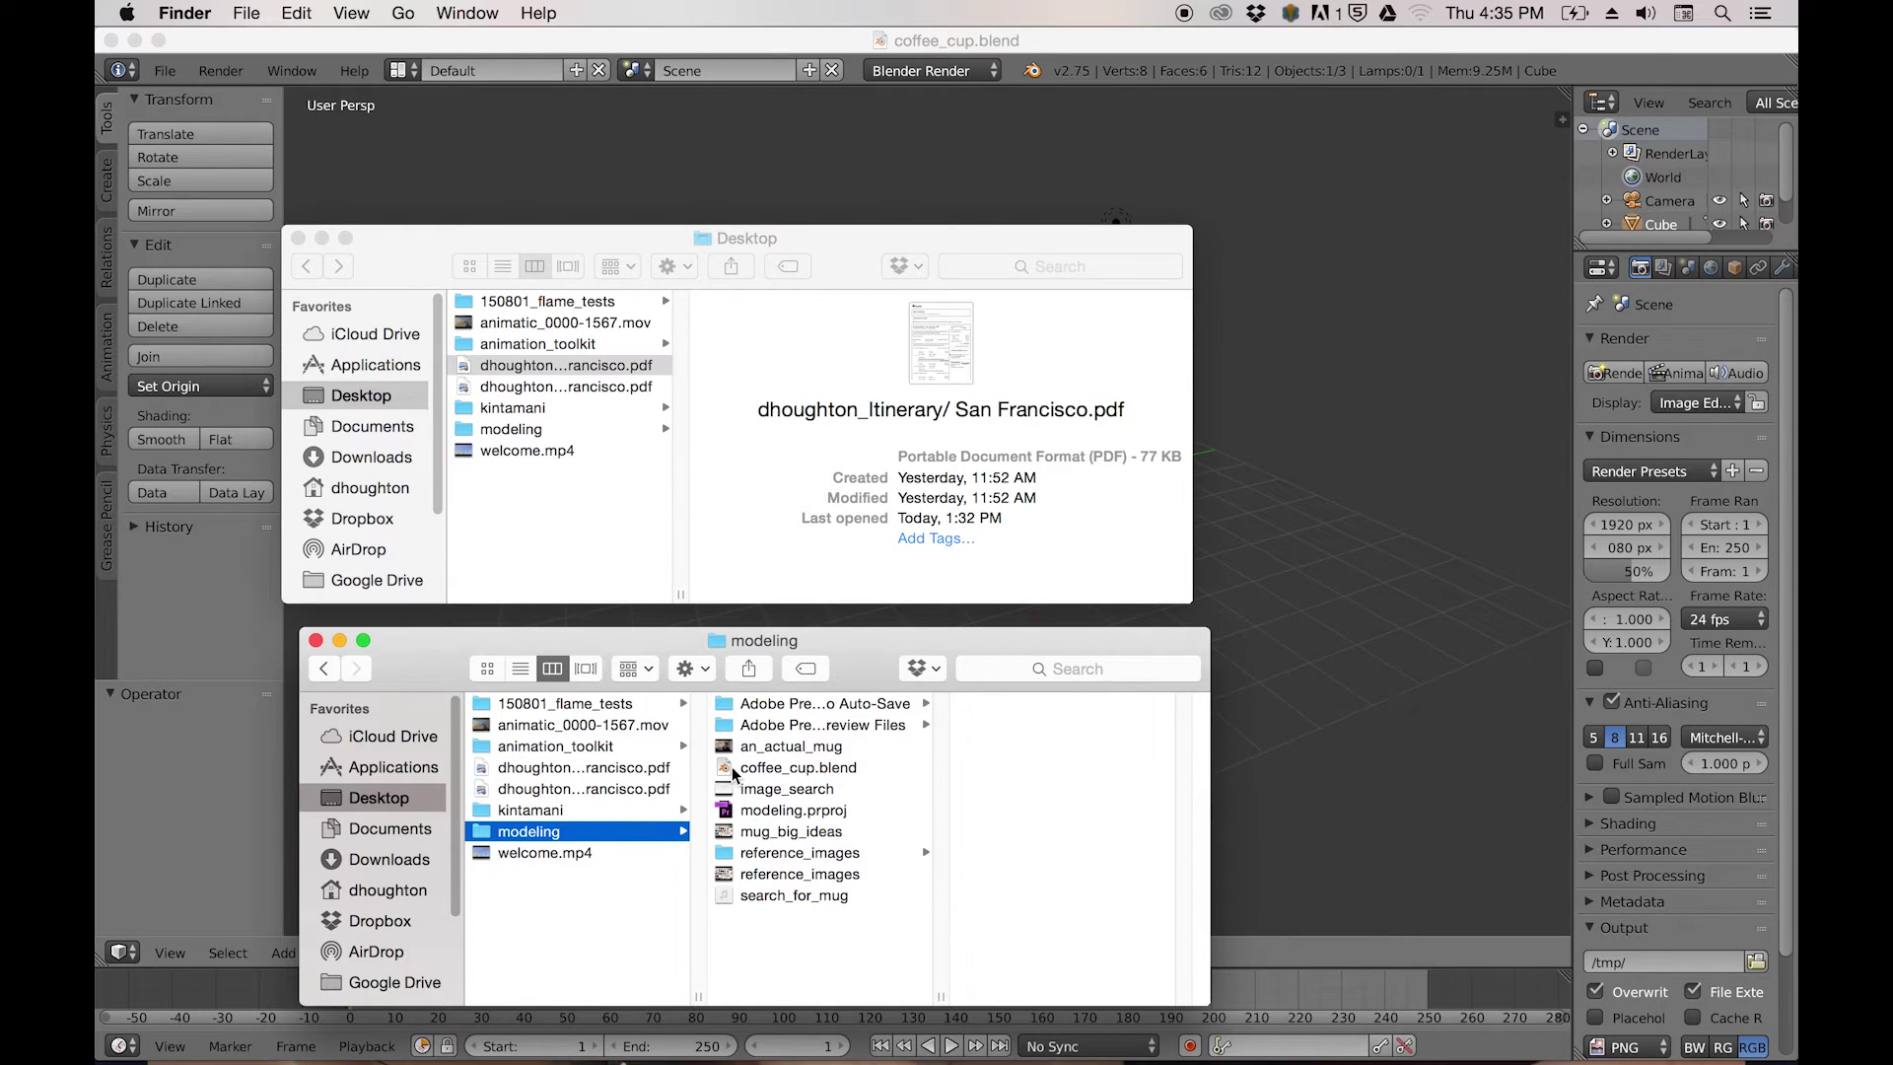
pyautogui.click(786, 769)
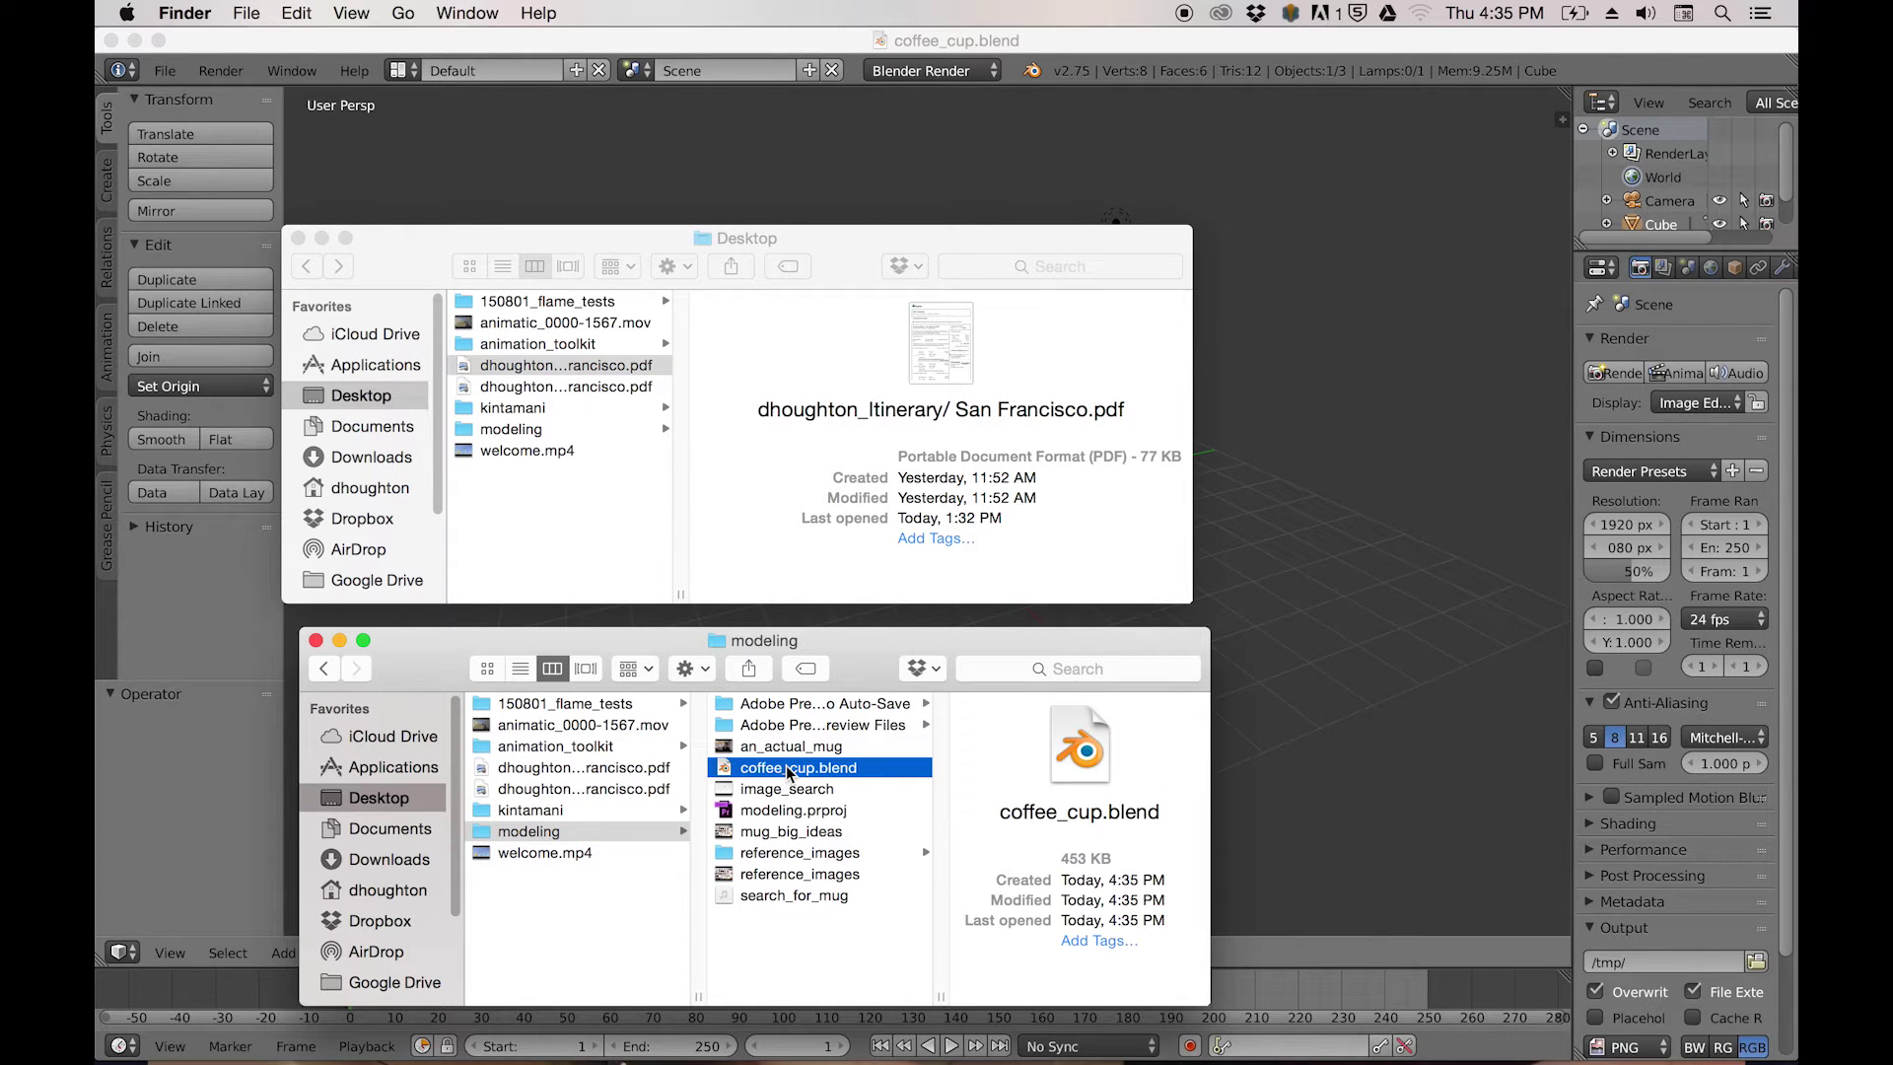
# Look through the reference_images folder beside coffee_cup.blend, preview coffee-mug.png, and return to Blender.
pyautogui.click(759, 854)
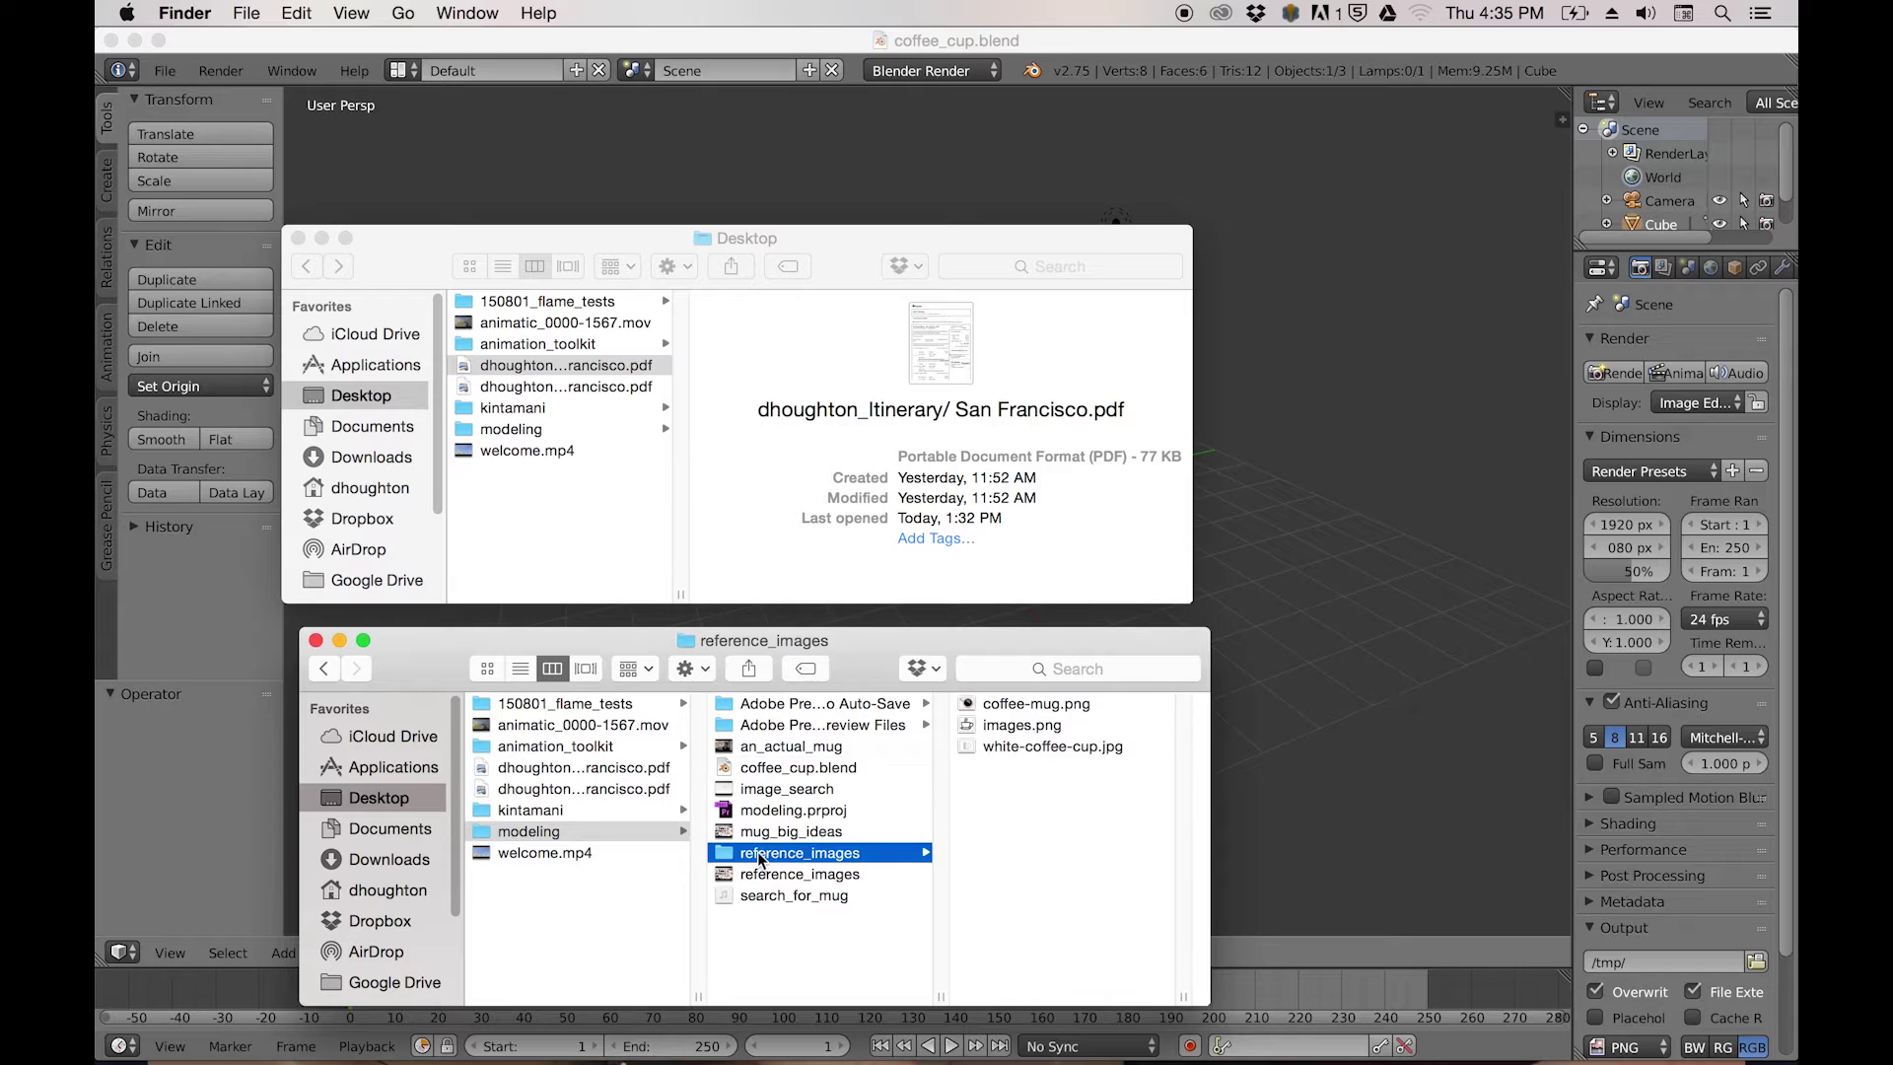
pyautogui.click(532, 831)
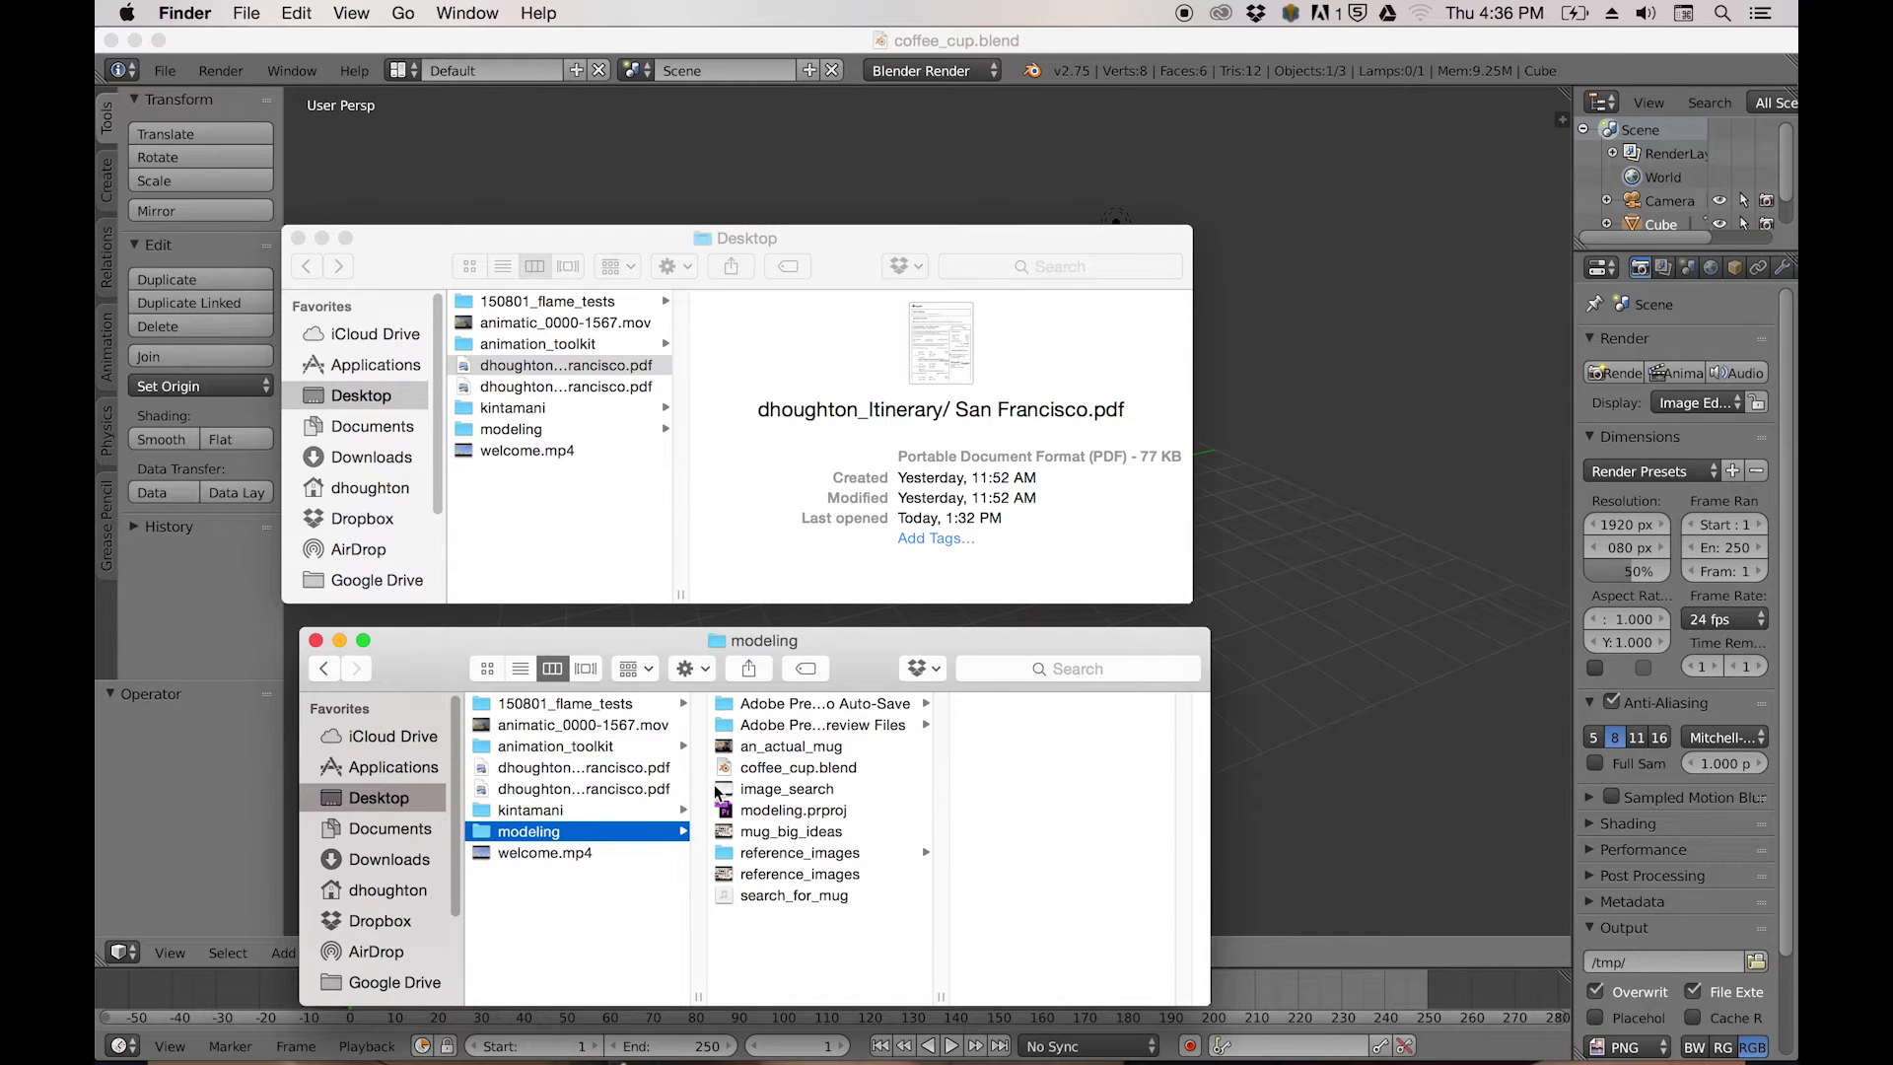
pyautogui.click(749, 770)
pyautogui.click(806, 853)
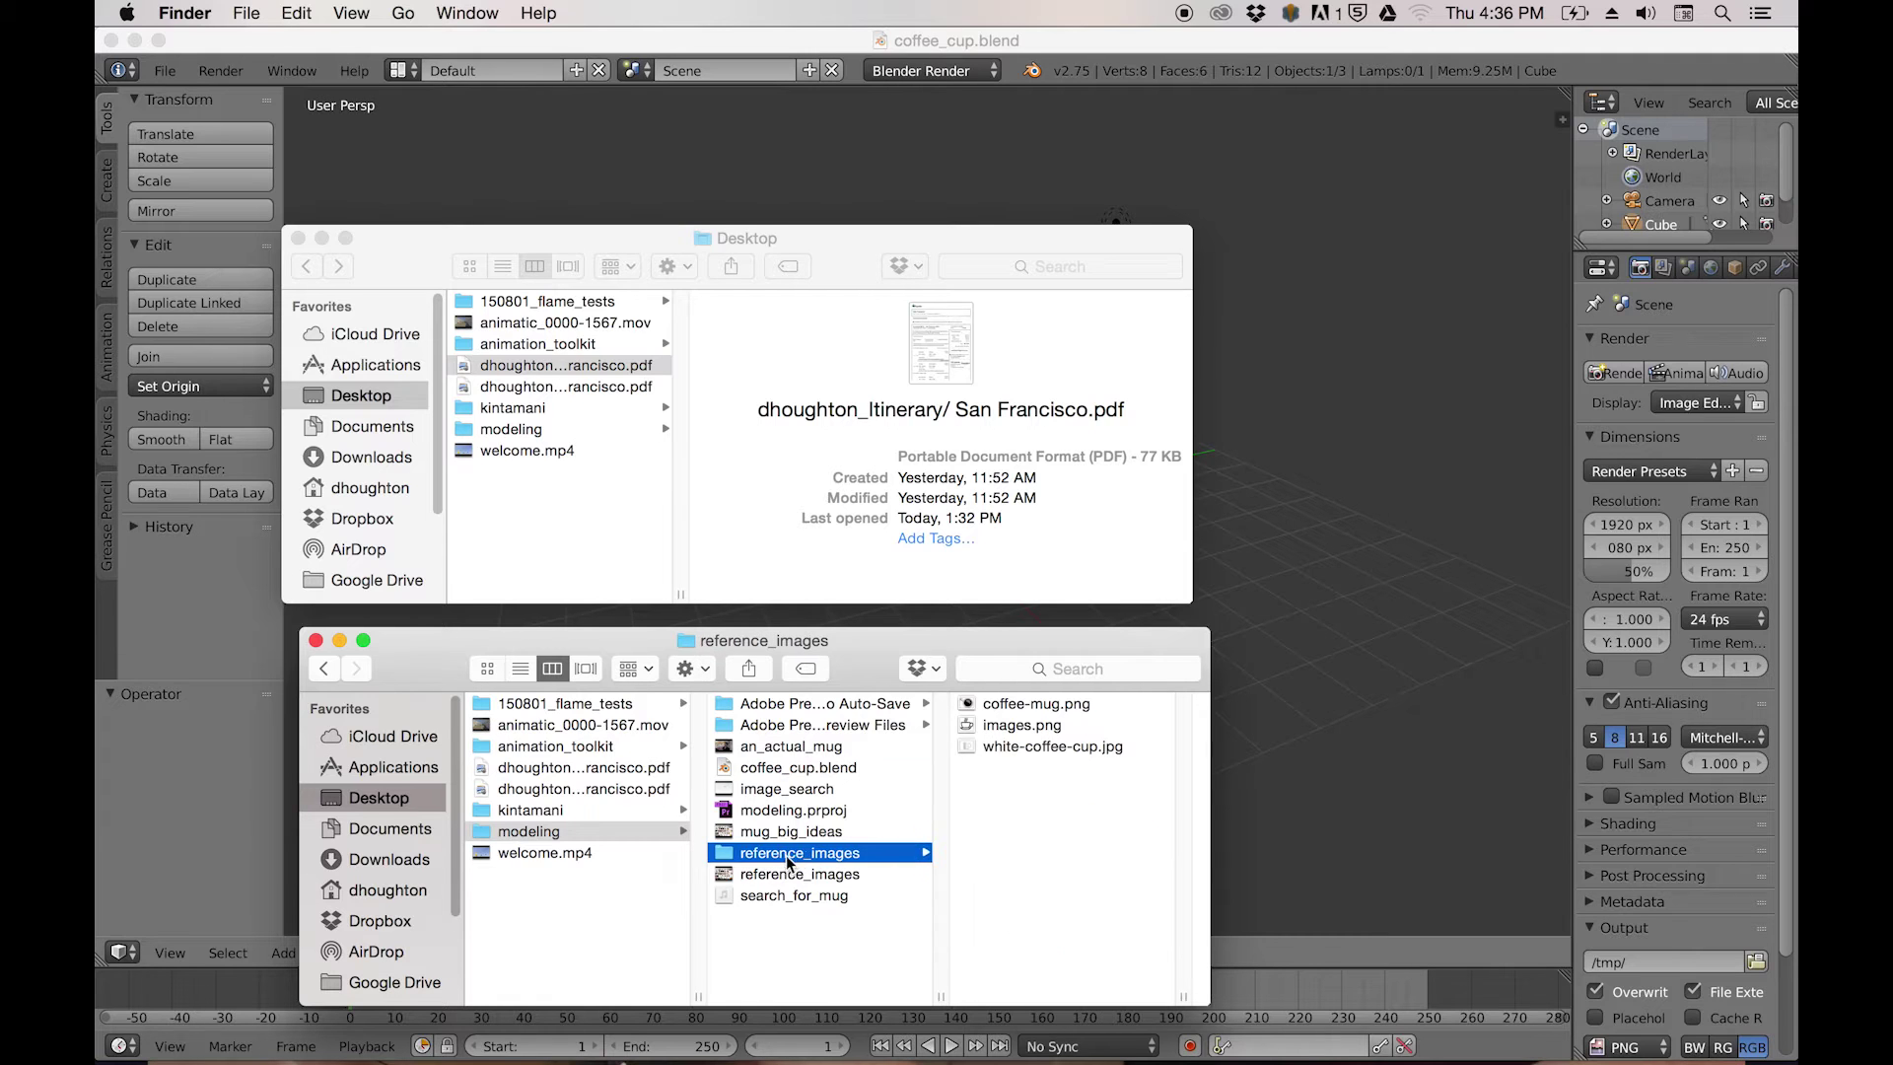
pyautogui.click(1025, 703)
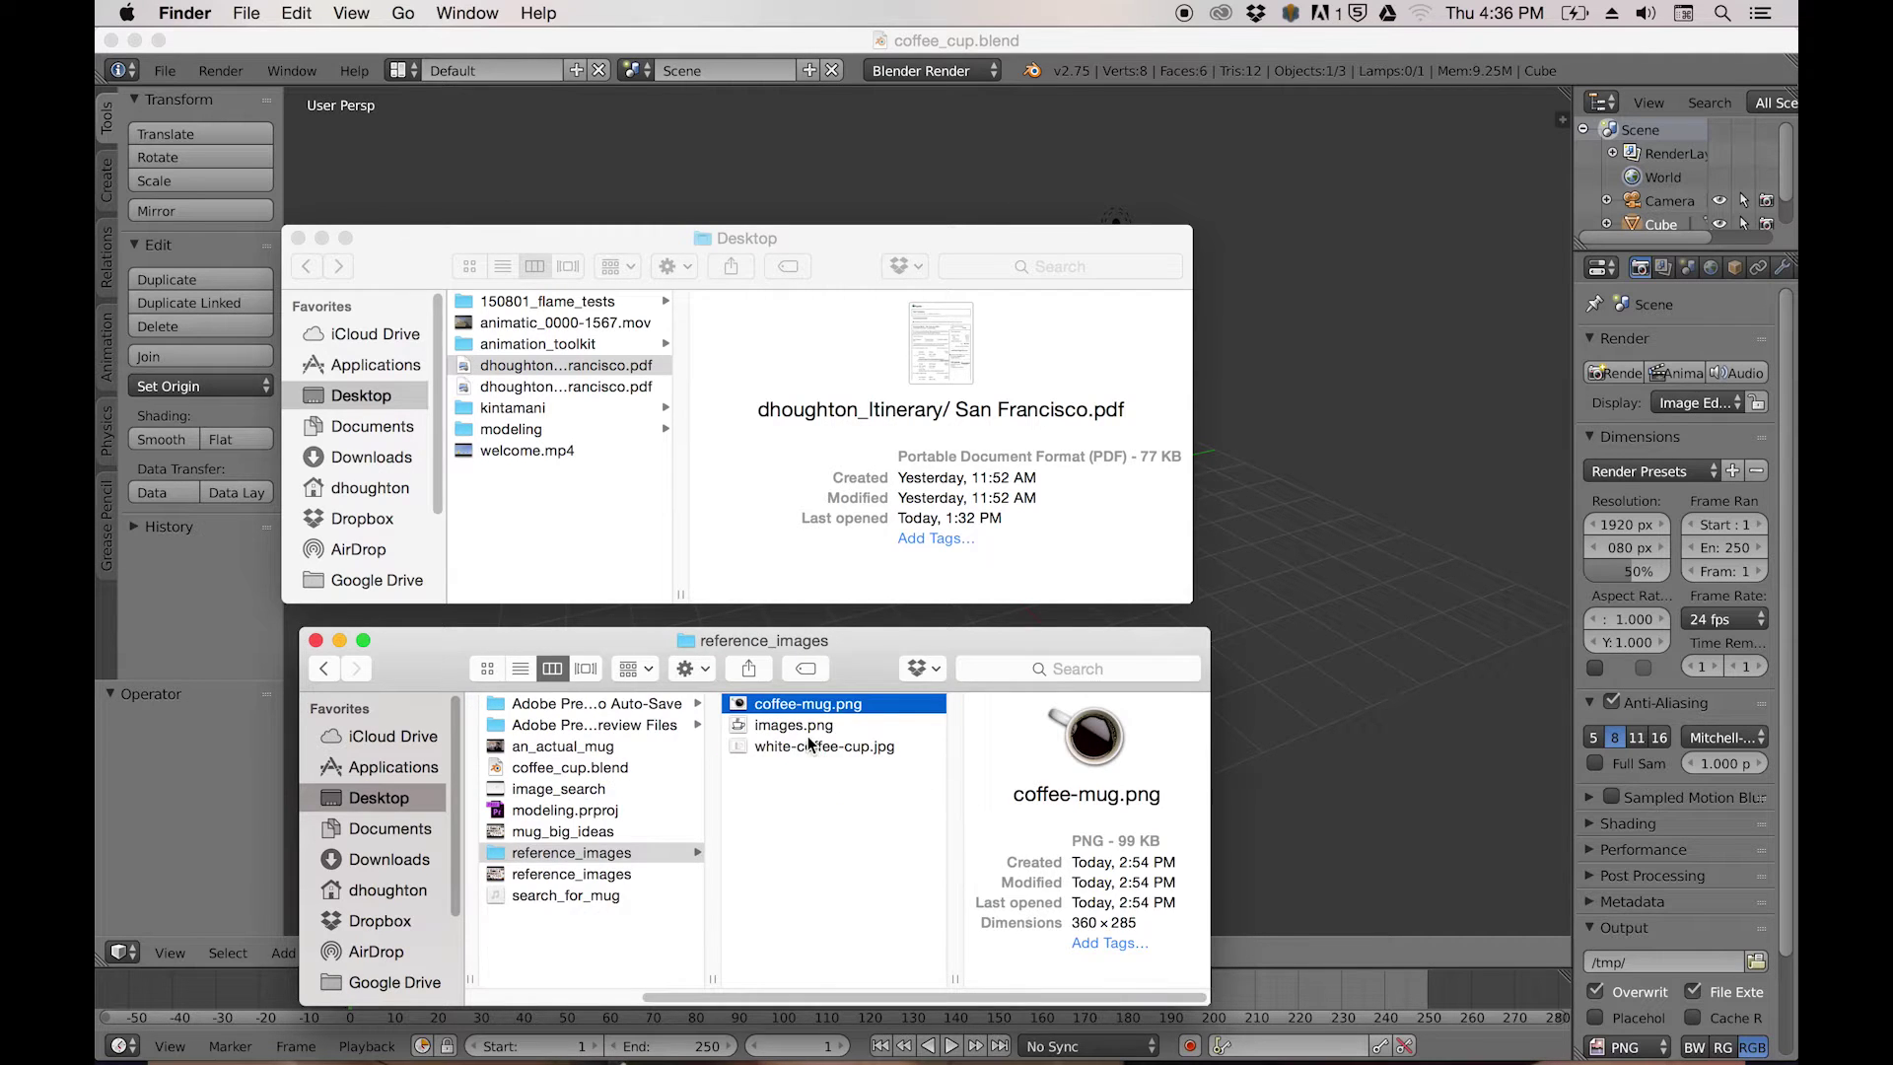
pyautogui.press('super+tab')
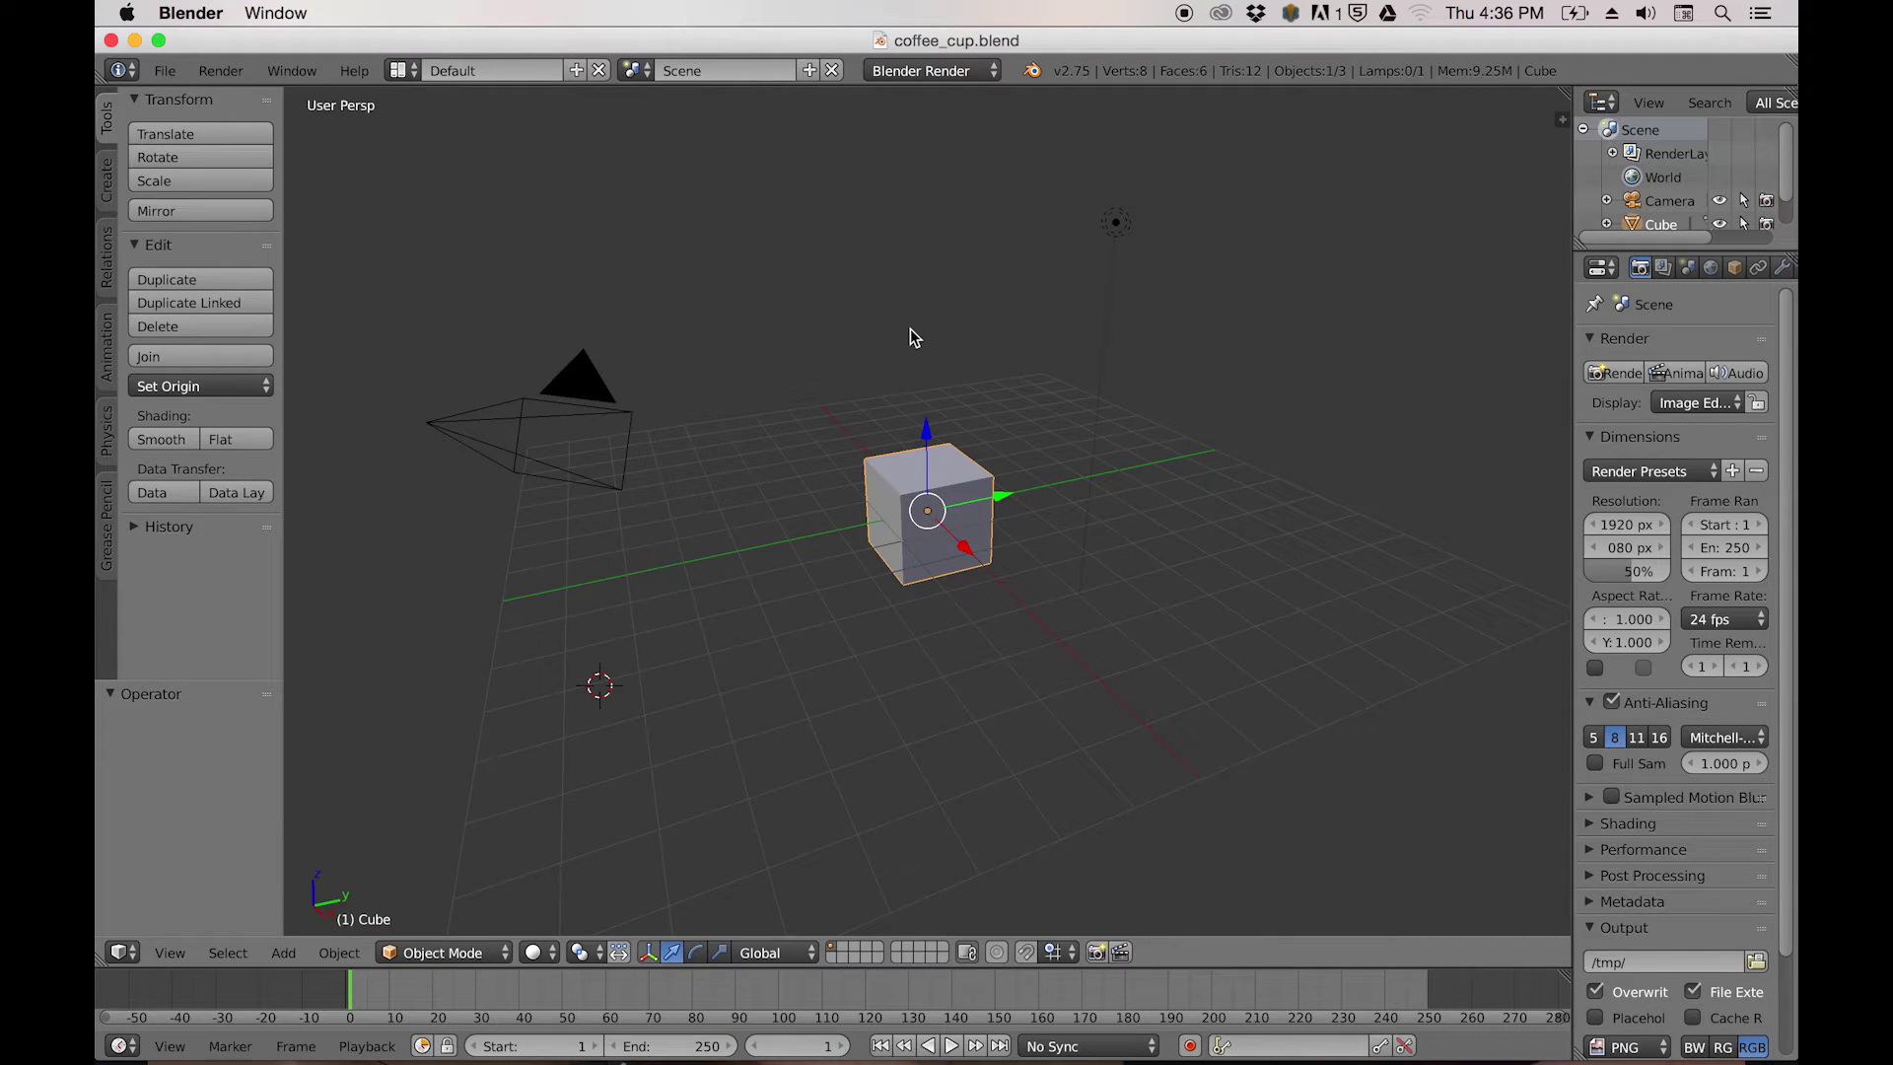
# Widen the column holding the Outliner and Properties, and split the Properties area into three stacked areas.
pyautogui.moveTo(1574, 190); pyautogui.dragTo(1286, 201)
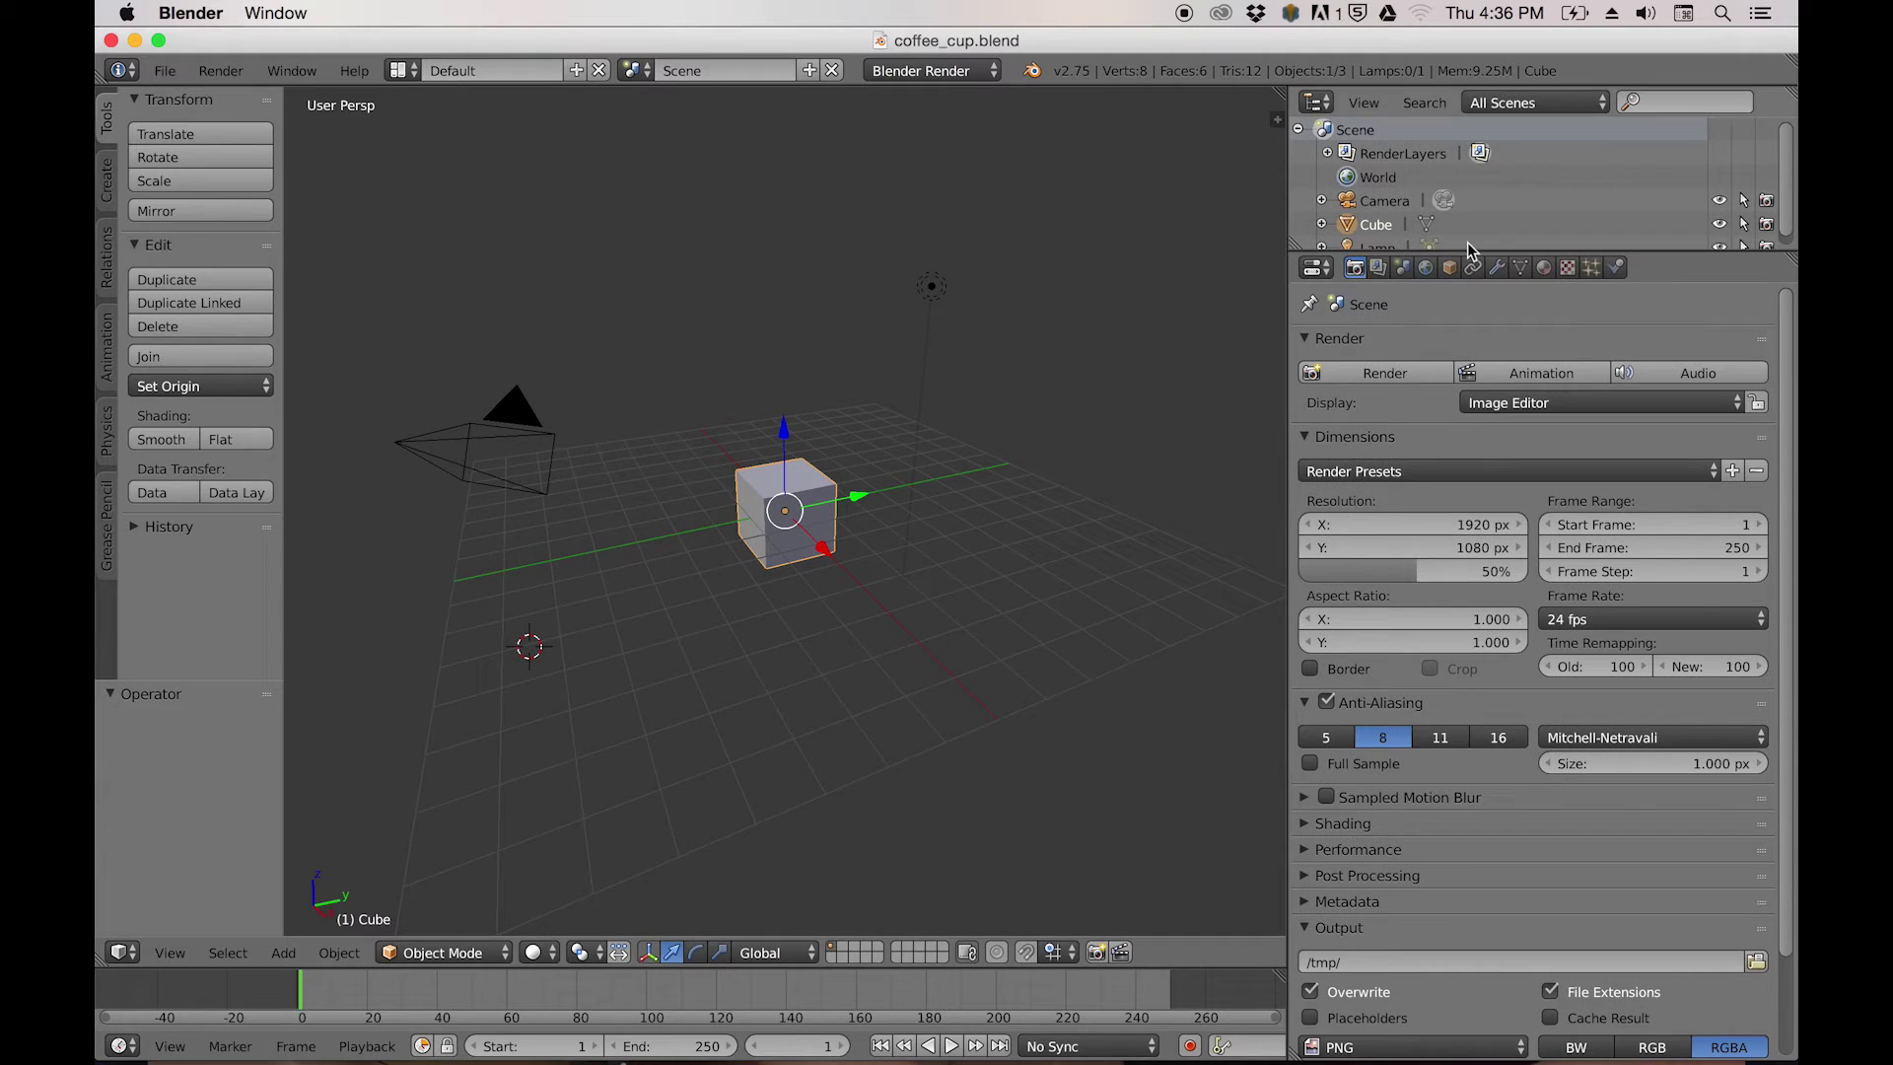
pyautogui.moveTo(1792, 283); pyautogui.dragTo(1767, 717)
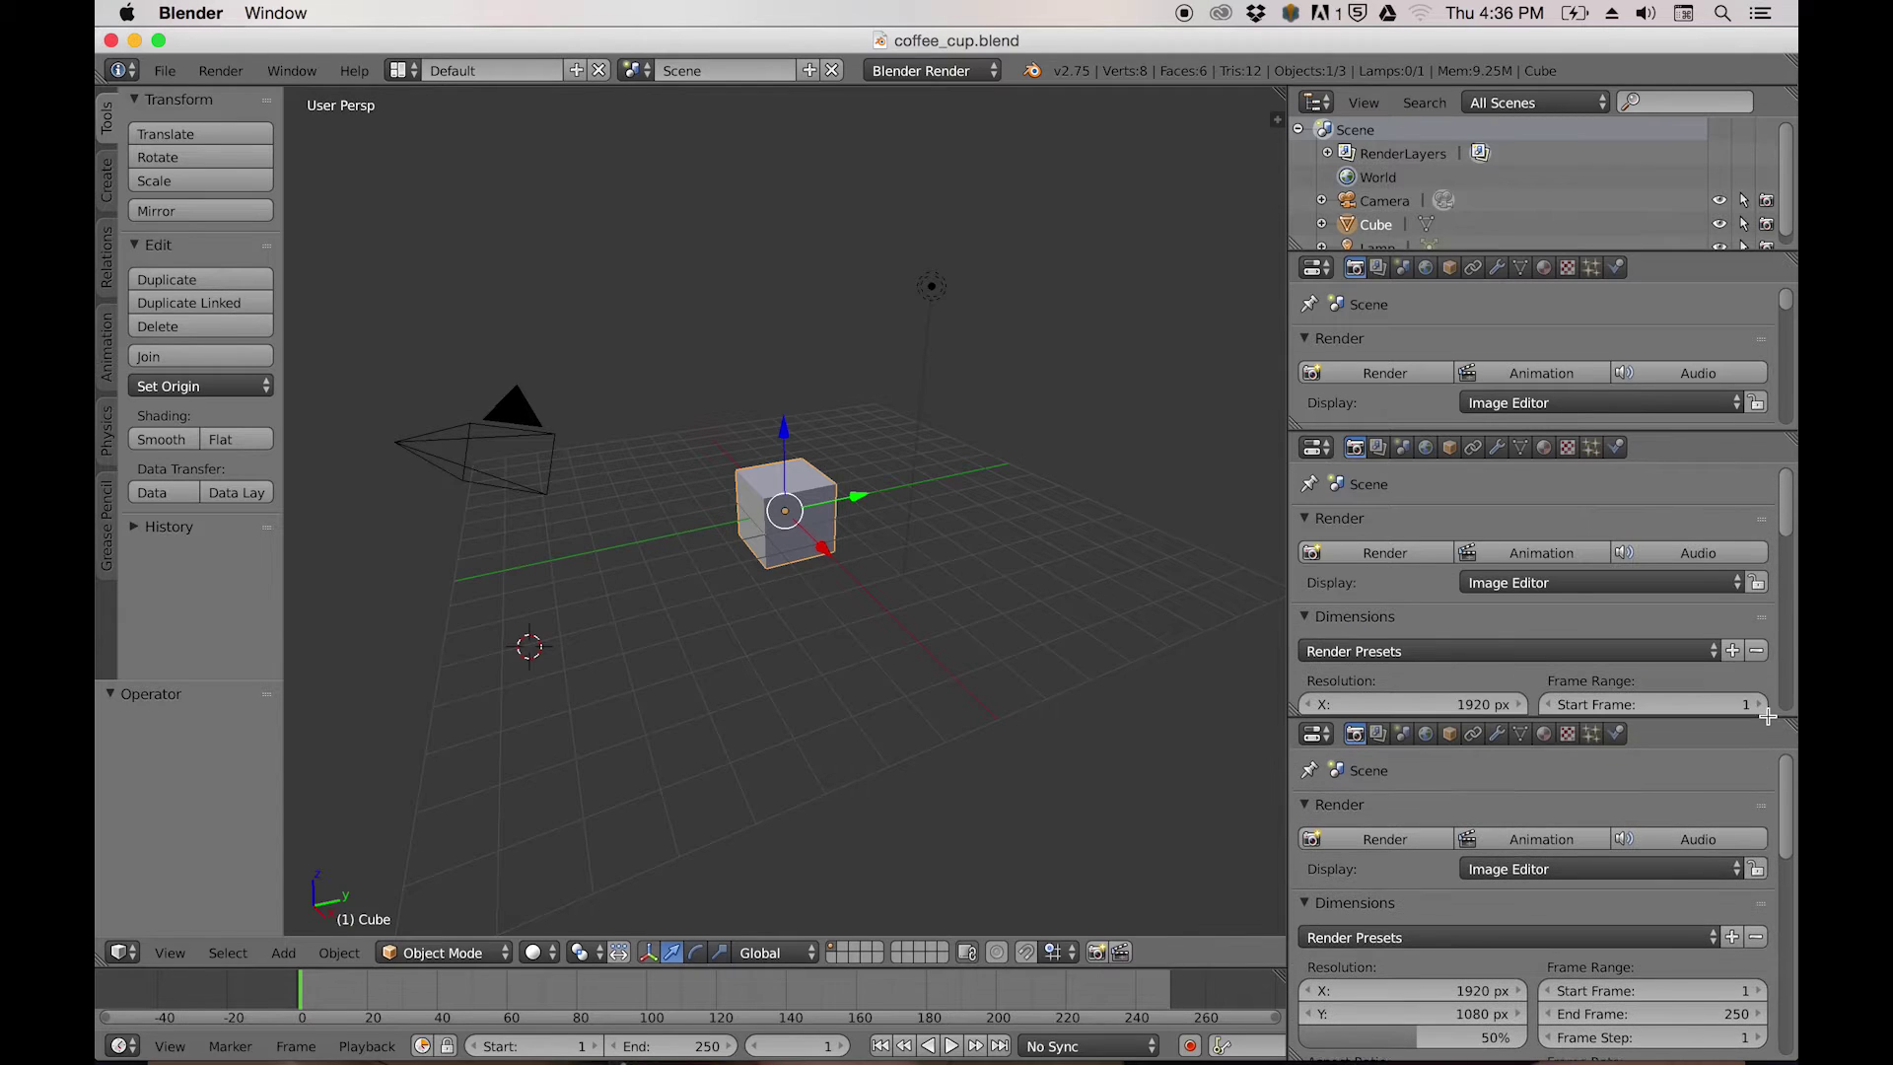
# Change all three stacked Properties areas to UV/Image Editors and make the middle one taller.
pyautogui.click(1316, 737)
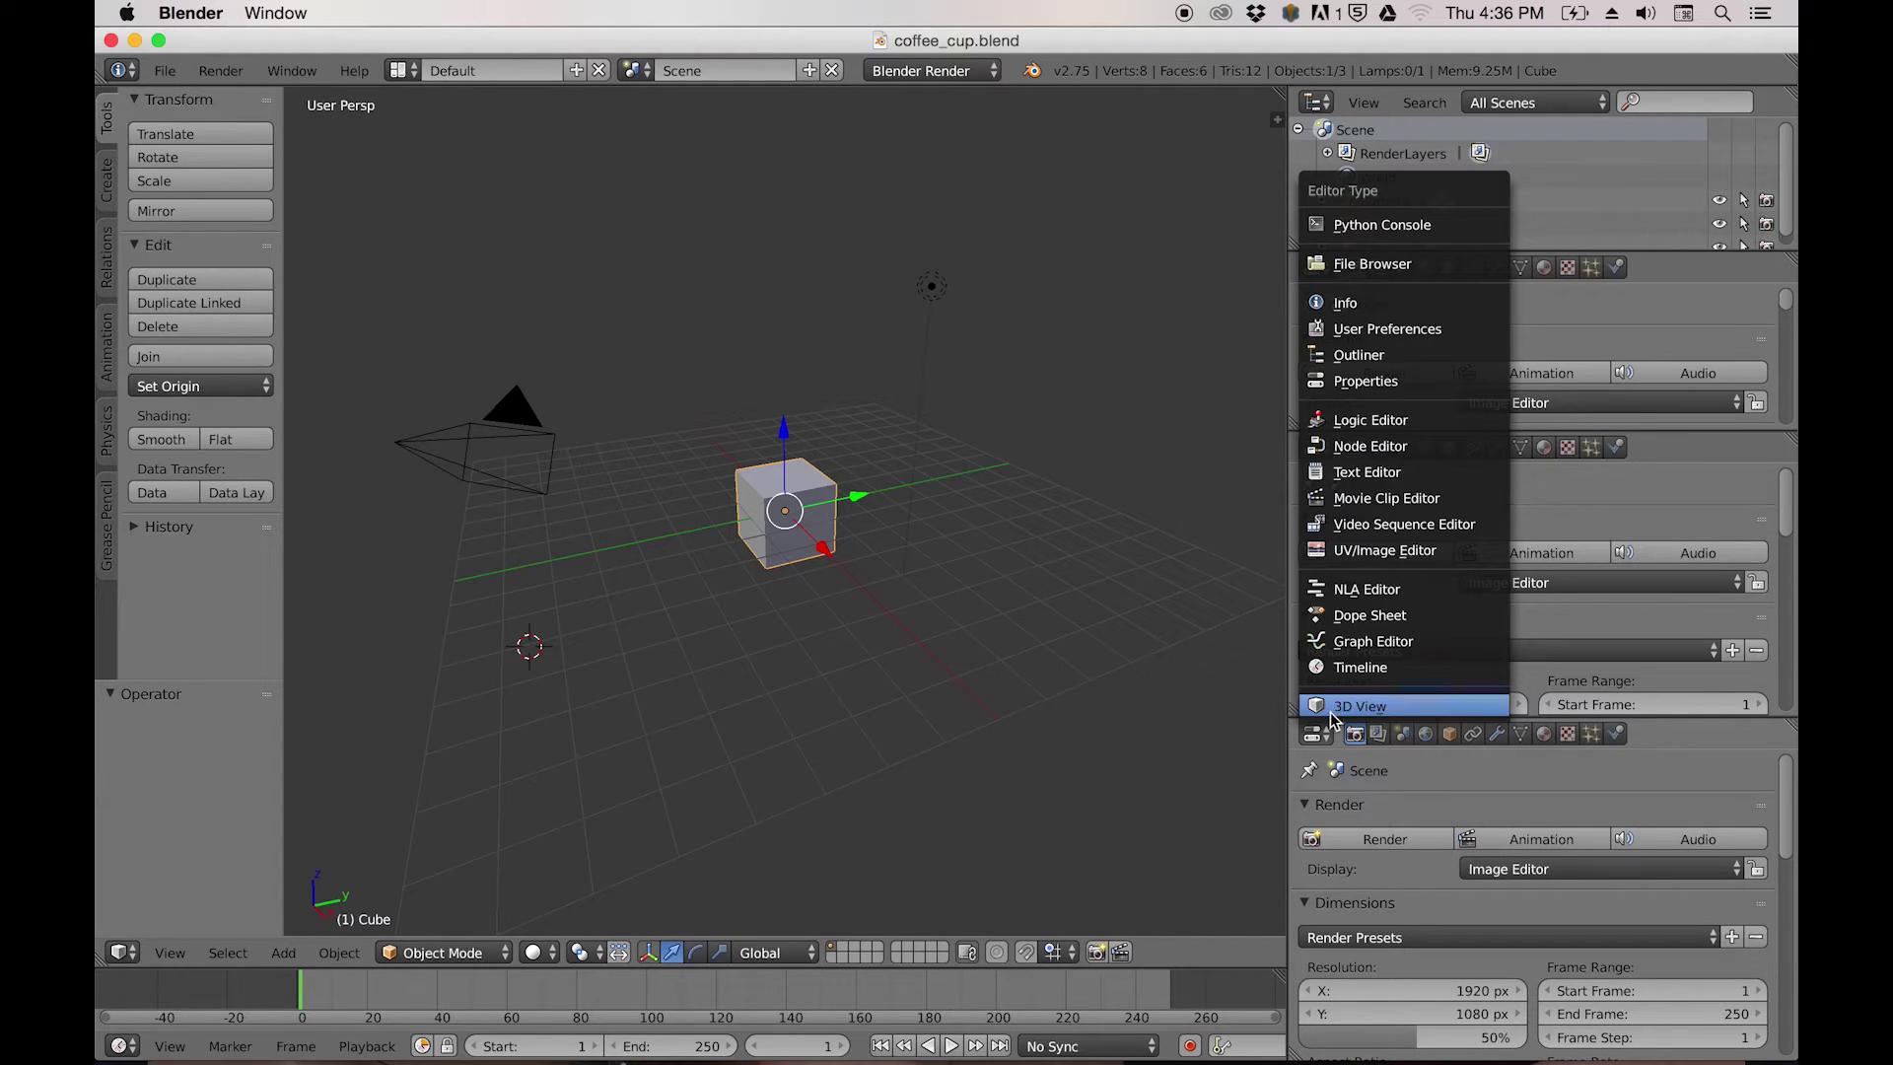
pyautogui.click(1370, 558)
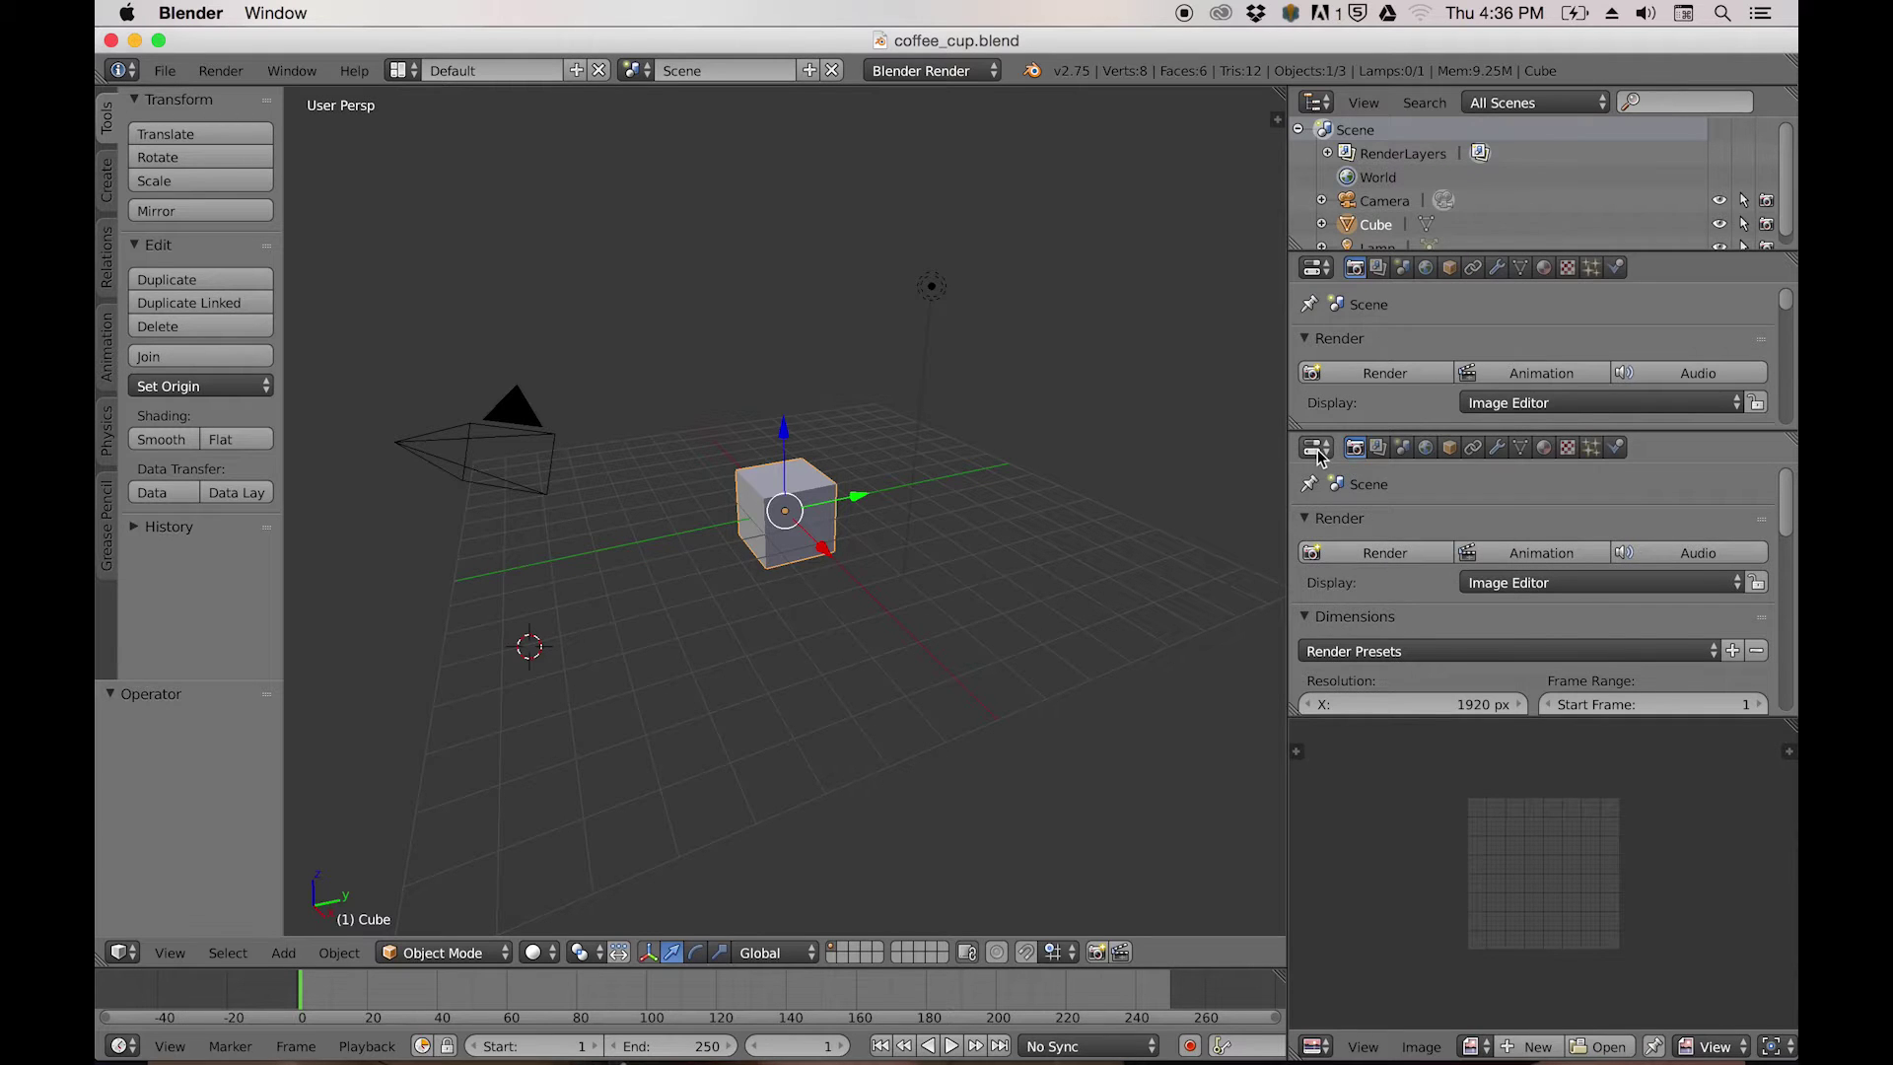
pyautogui.click(1316, 449)
pyautogui.click(1360, 630)
pyautogui.click(1316, 267)
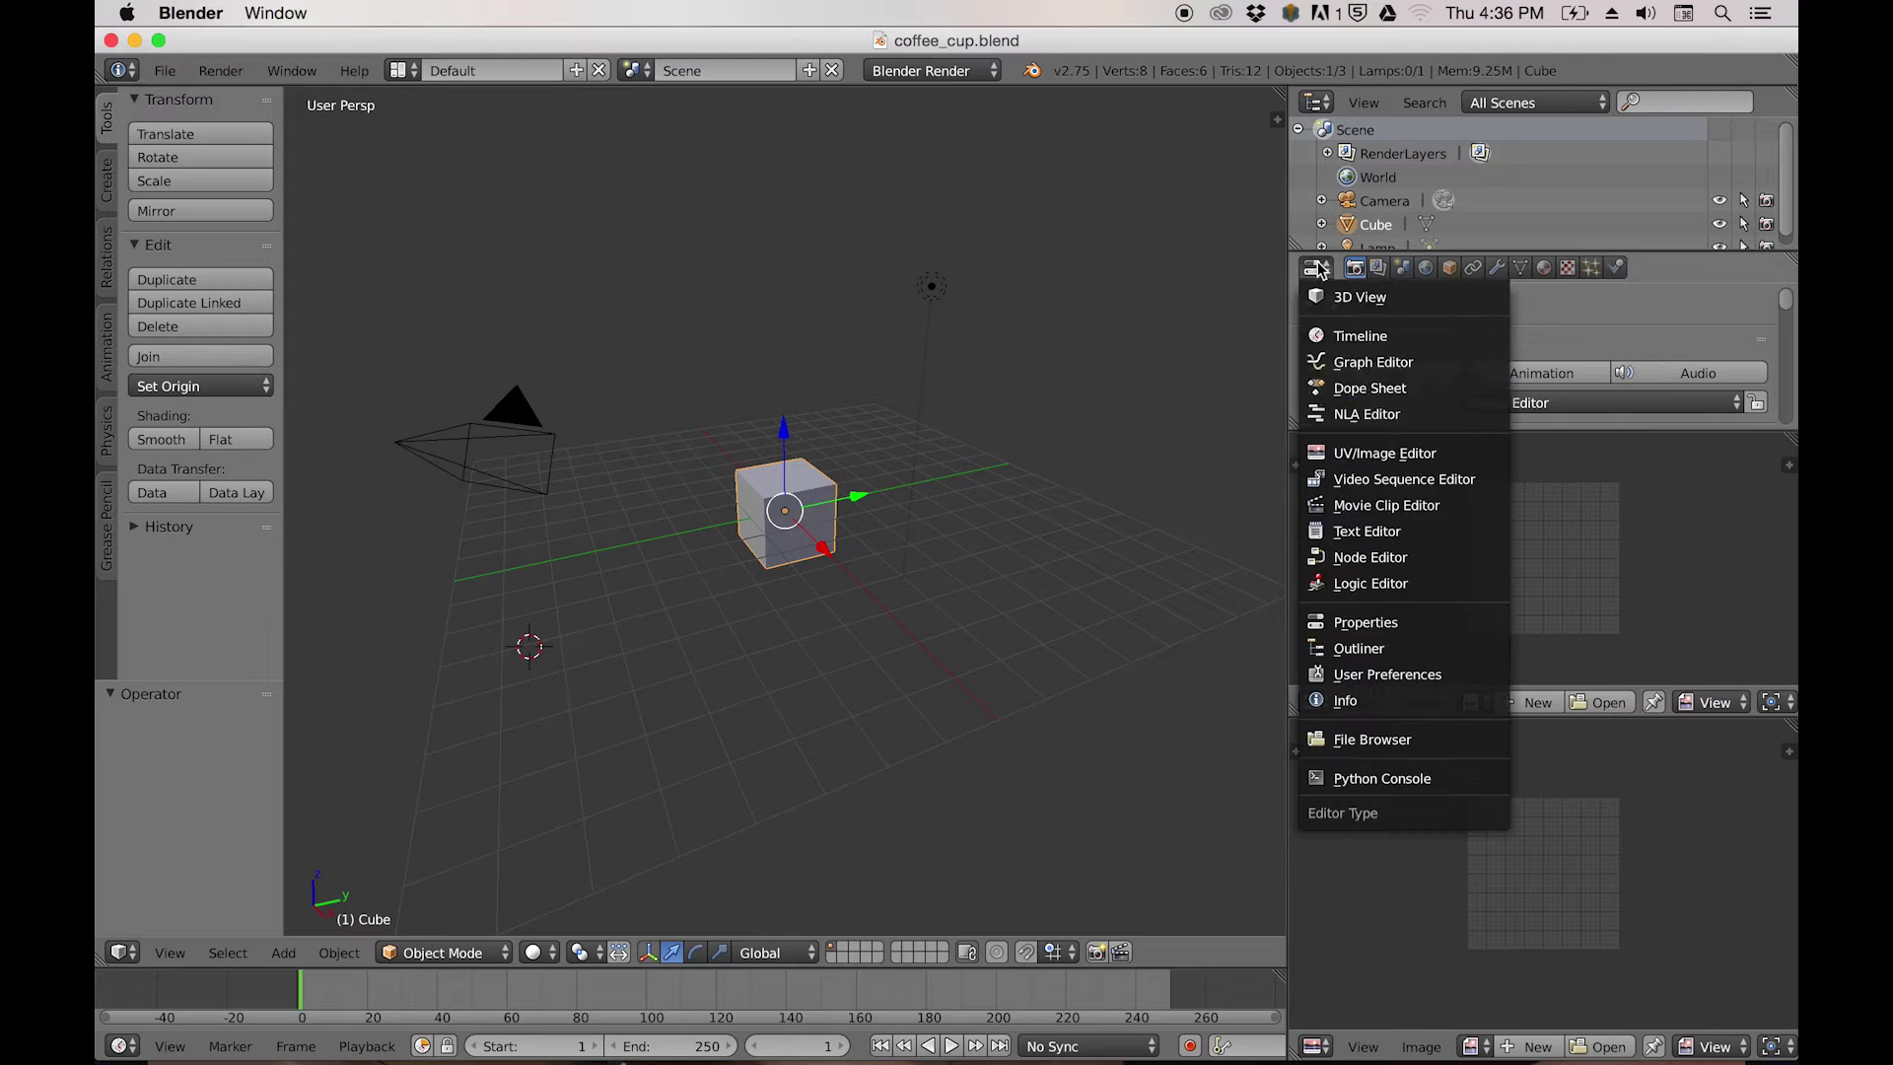
pyautogui.click(1375, 454)
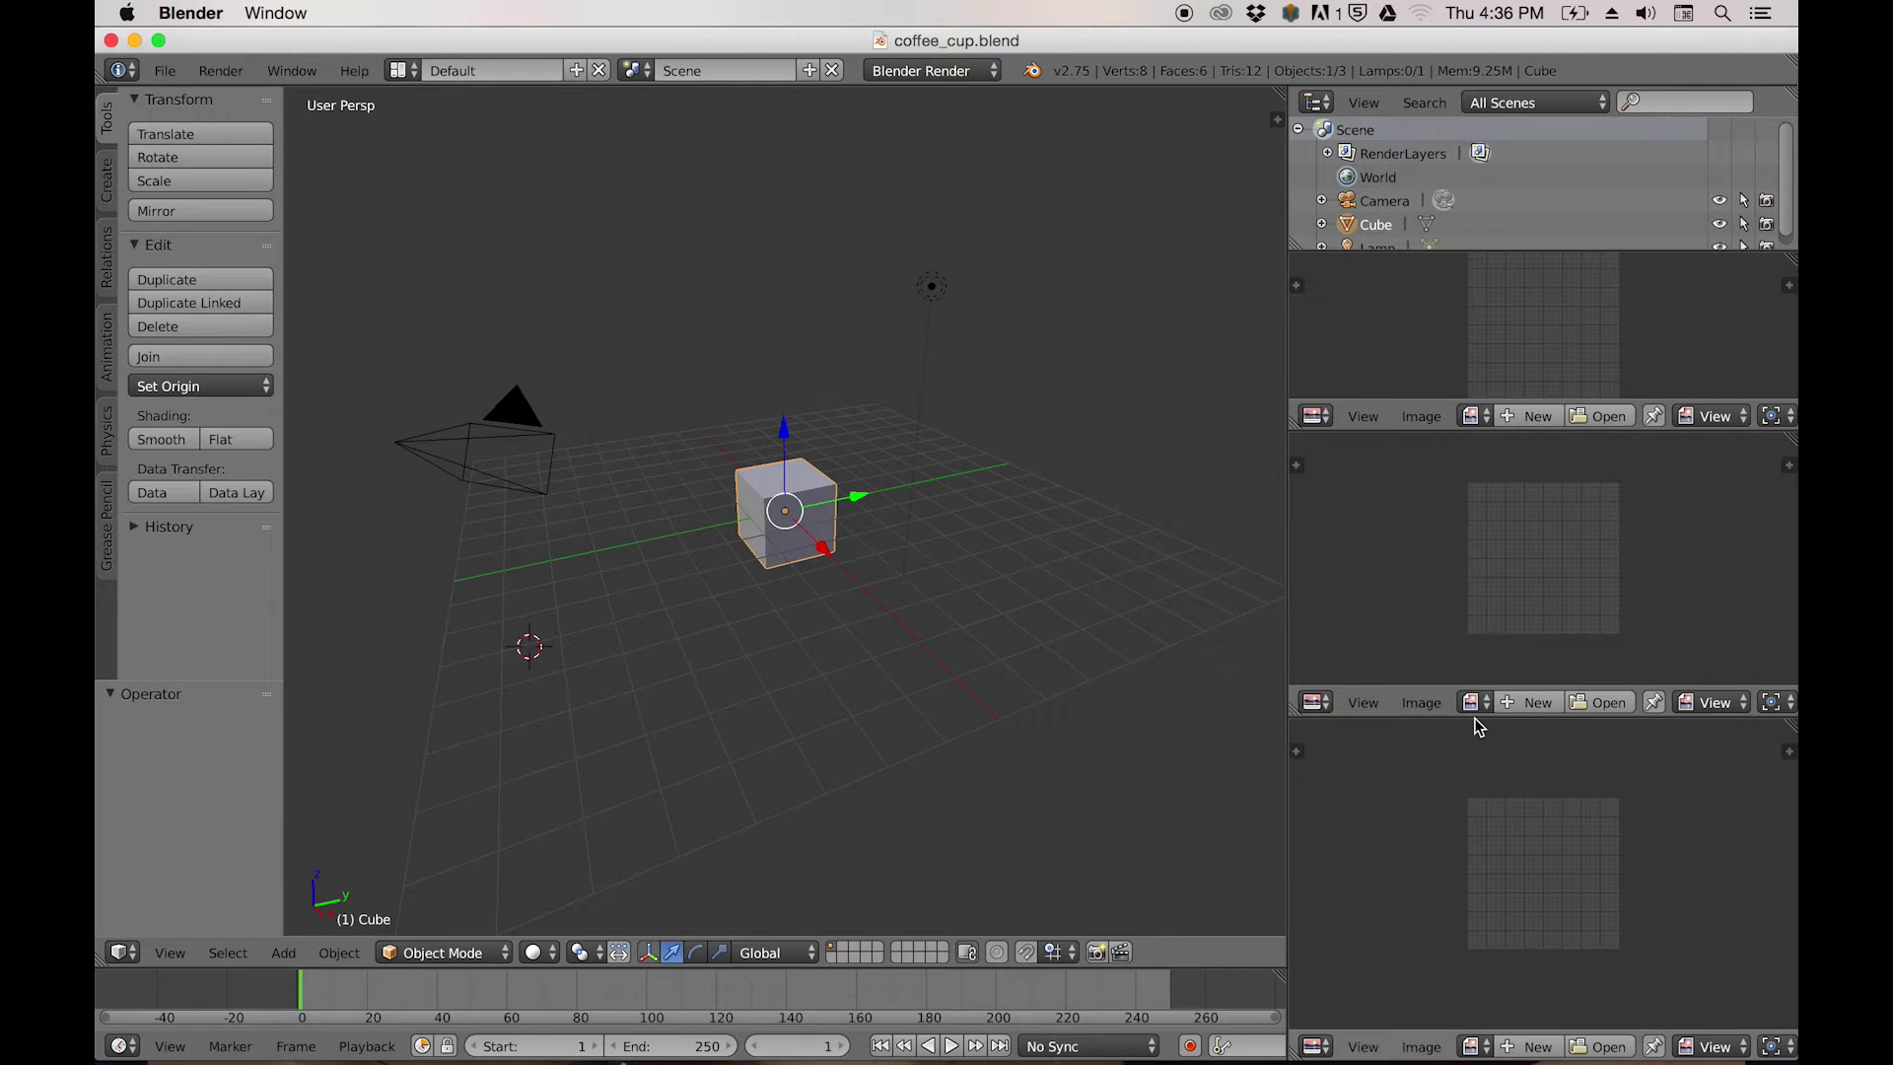
pyautogui.moveTo(1476, 718); pyautogui.dragTo(1476, 792)
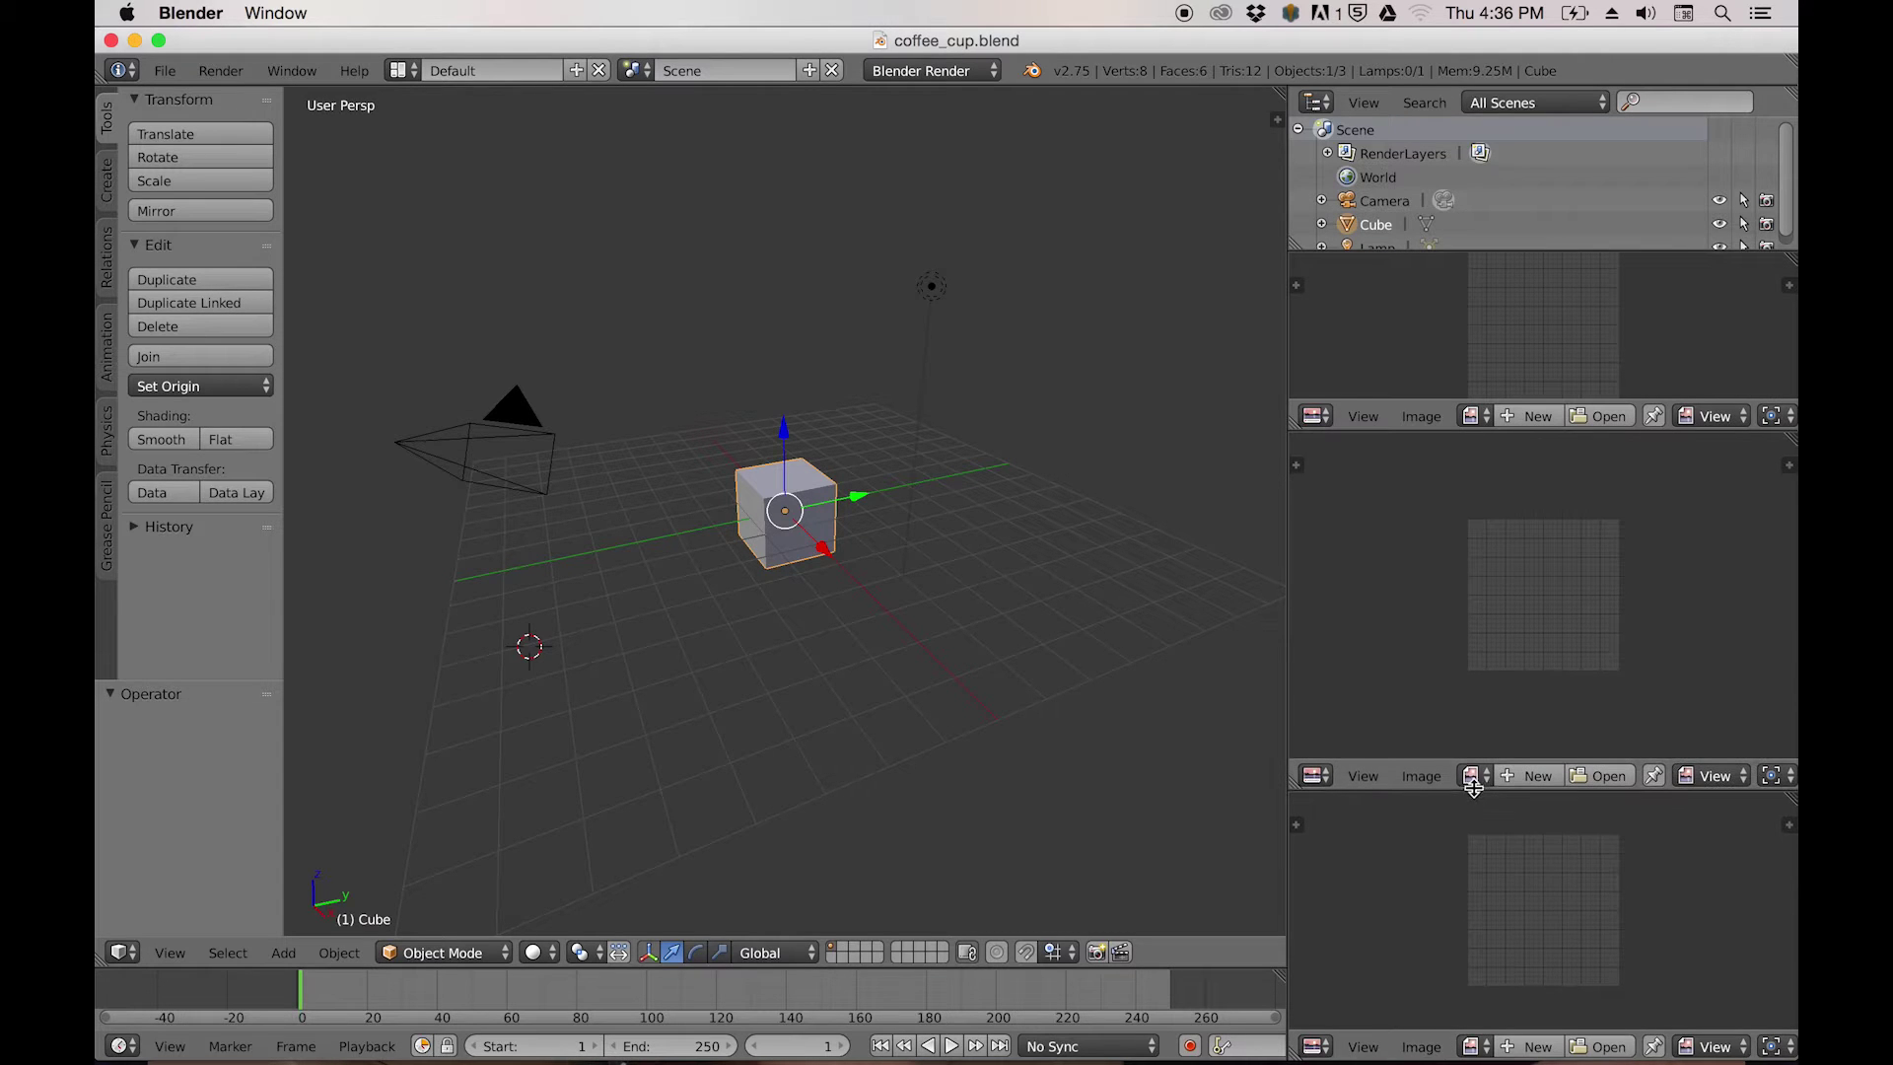
# Load coffee-mug.png from the reference_images folder into the lowest image editor.
pyautogui.click(1599, 1046)
pyautogui.click(552, 263)
pyautogui.click(512, 213)
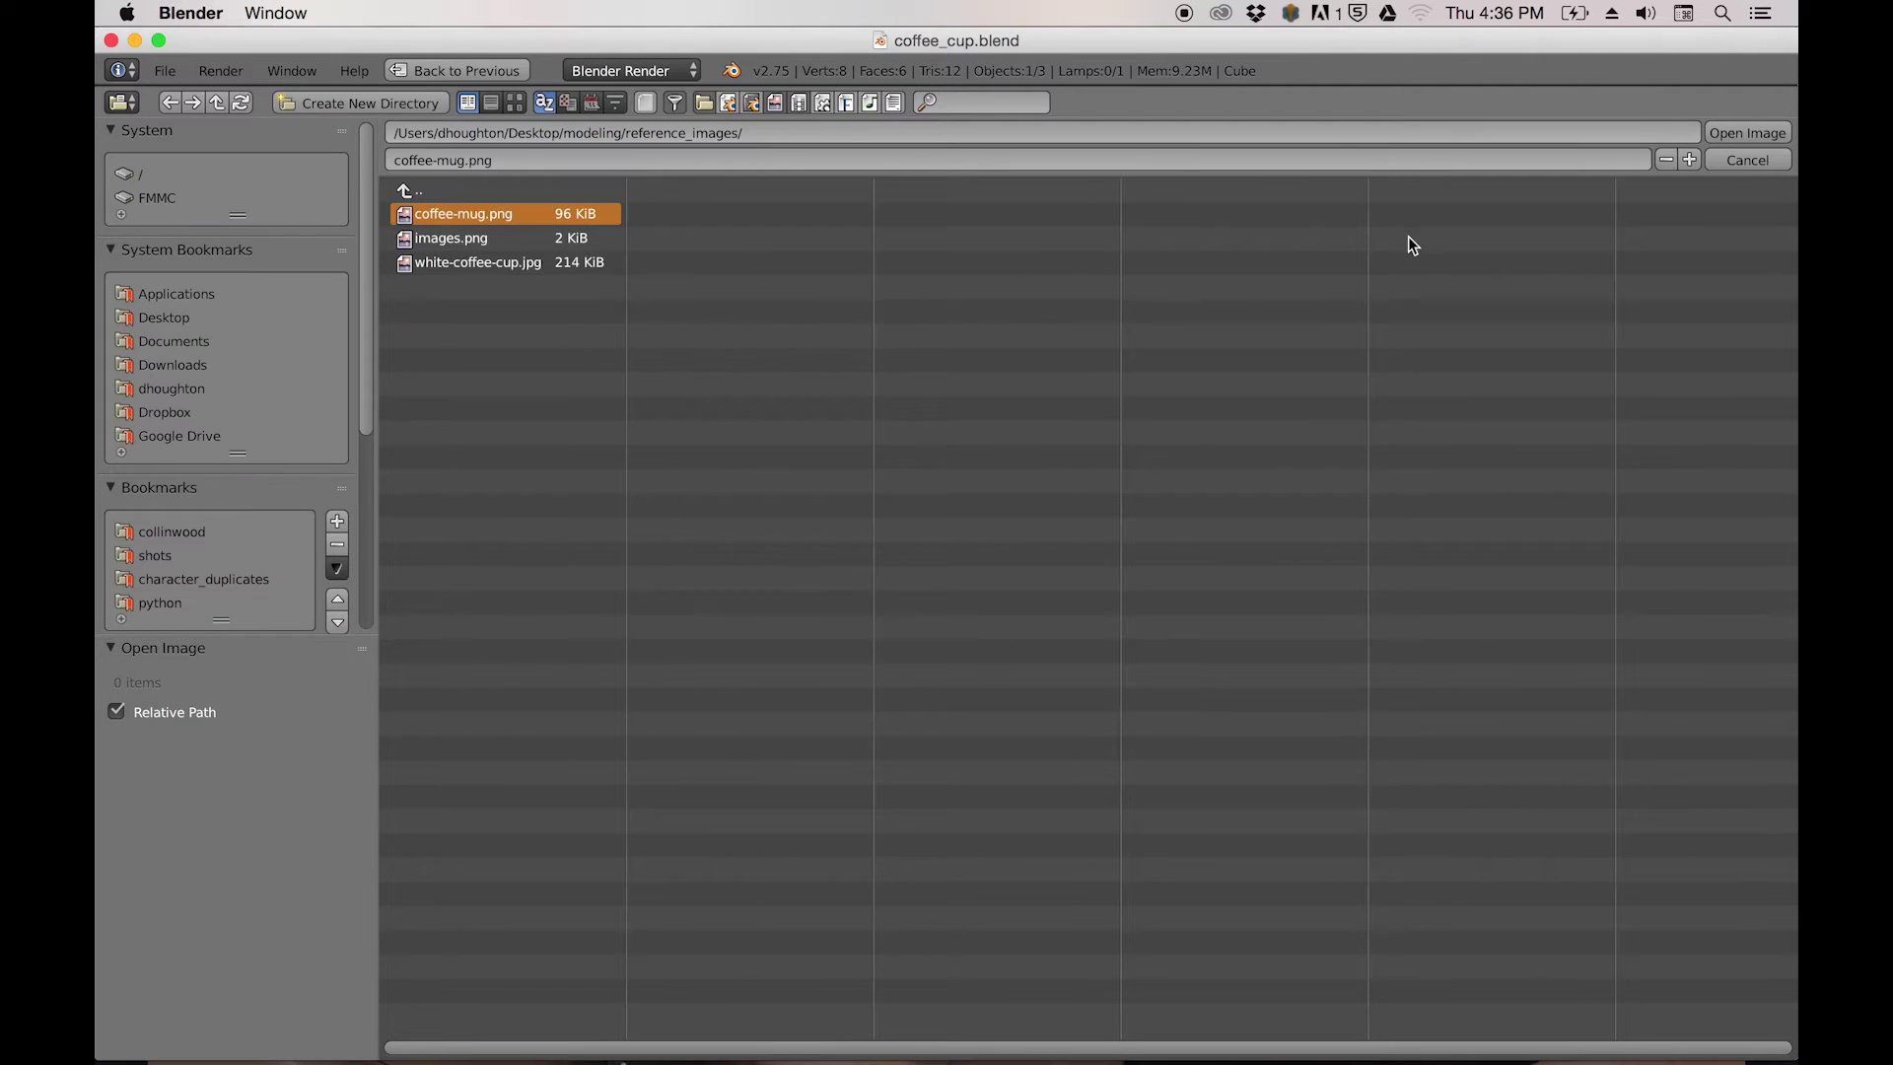
pyautogui.click(1735, 148)
# Load images.png from the reference_images folder into the middle image editor.
pyautogui.click(1599, 775)
pyautogui.click(537, 262)
pyautogui.click(464, 236)
pyautogui.click(1735, 148)
# Load white-coffee-cup.jpg into the uppermost image editor and fit the whole mug in its area.
pyautogui.click(1617, 419)
pyautogui.click(473, 262)
pyautogui.click(1735, 148)
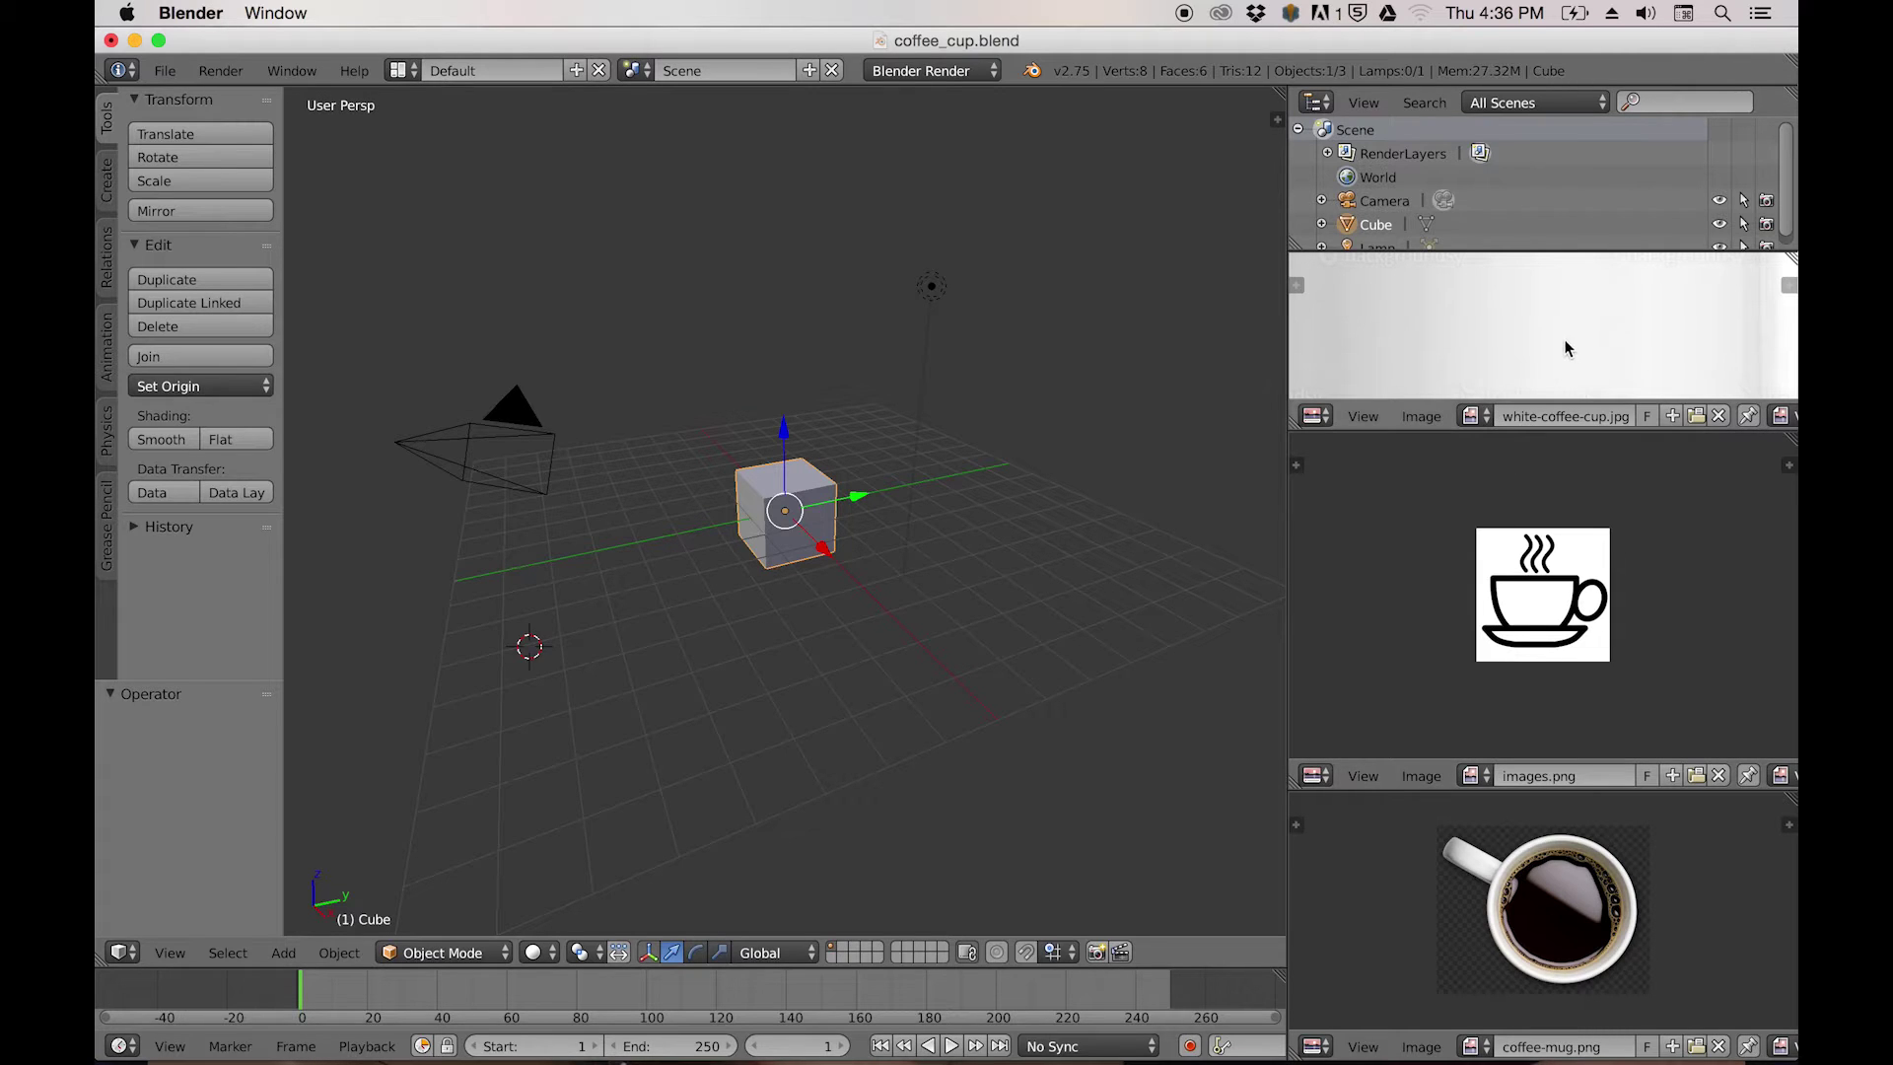
pyautogui.press('Home')
pyautogui.press('Home')
pyautogui.scroll(1, 1572, 342)
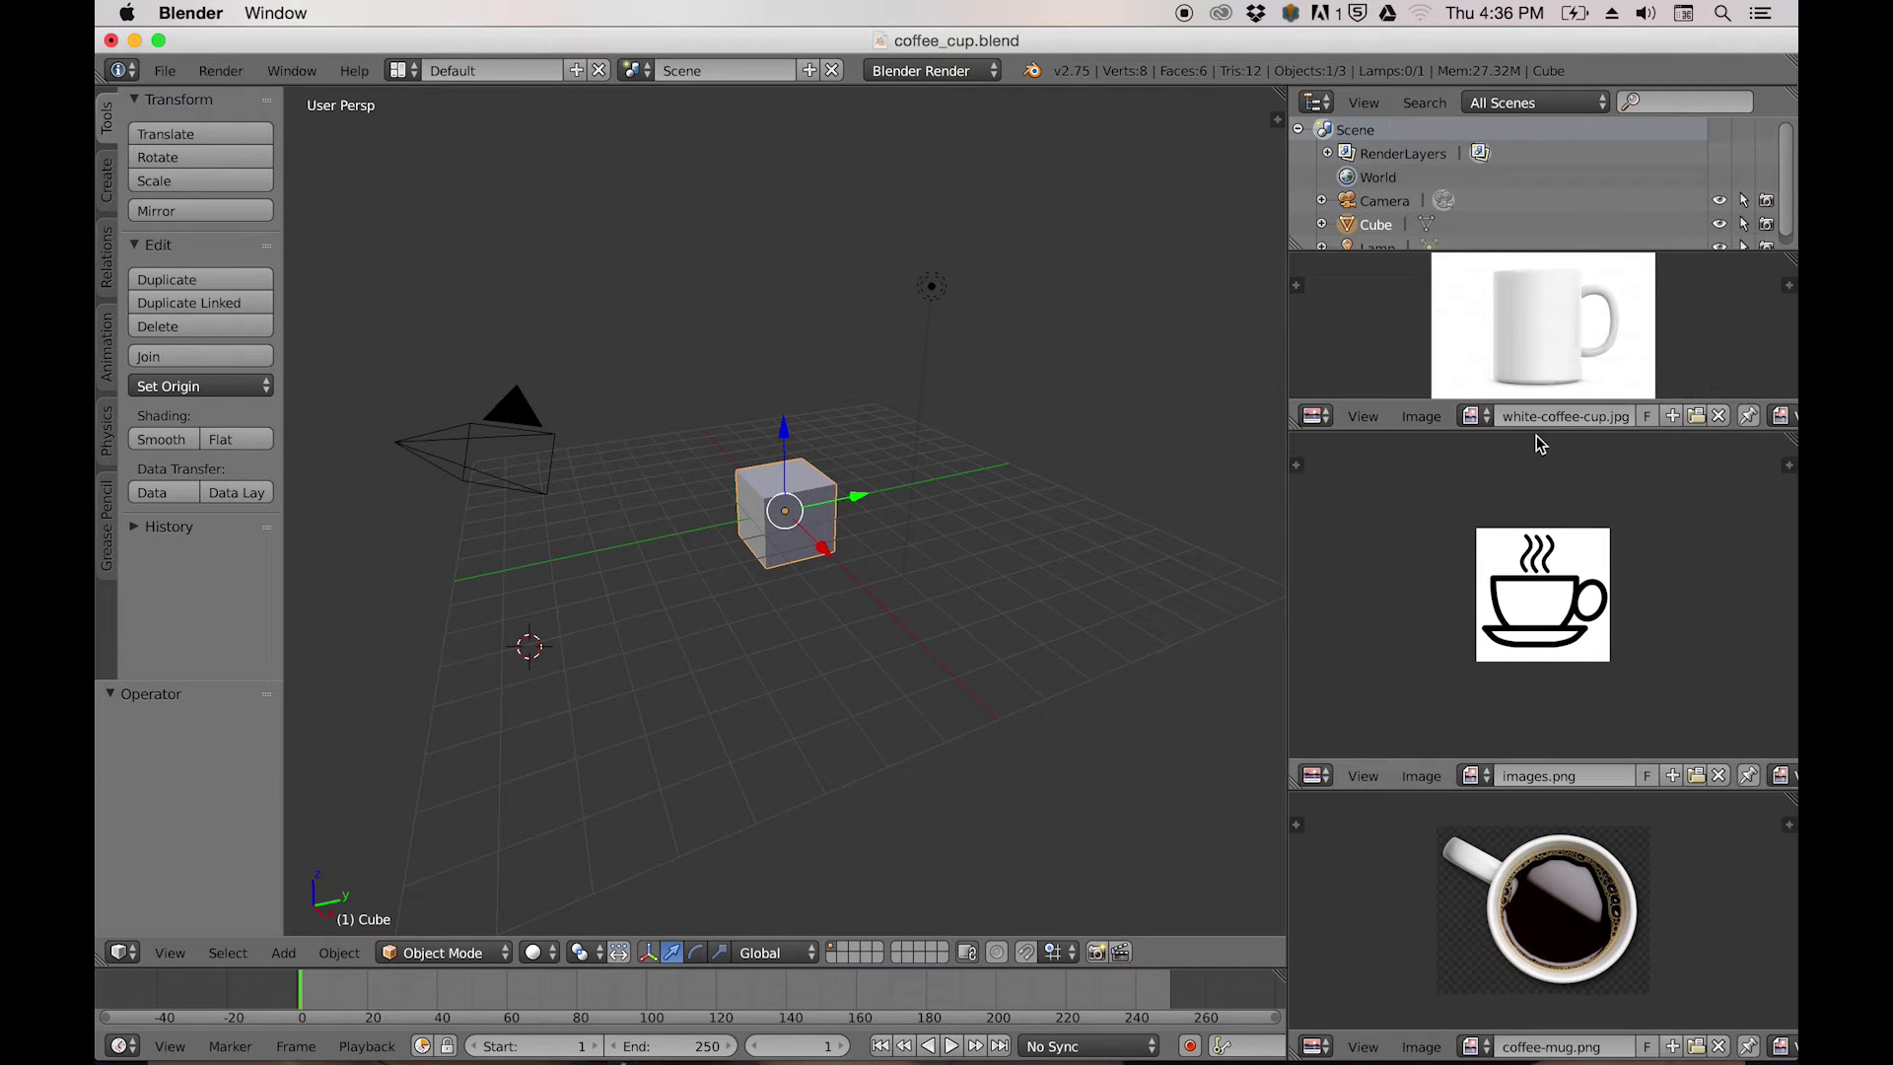
# Enlarge the uppermost image editor, then hide all three image editors' headers and fit each reference image to its area.
pyautogui.moveTo(1538, 428); pyautogui.dragTo(1537, 445)
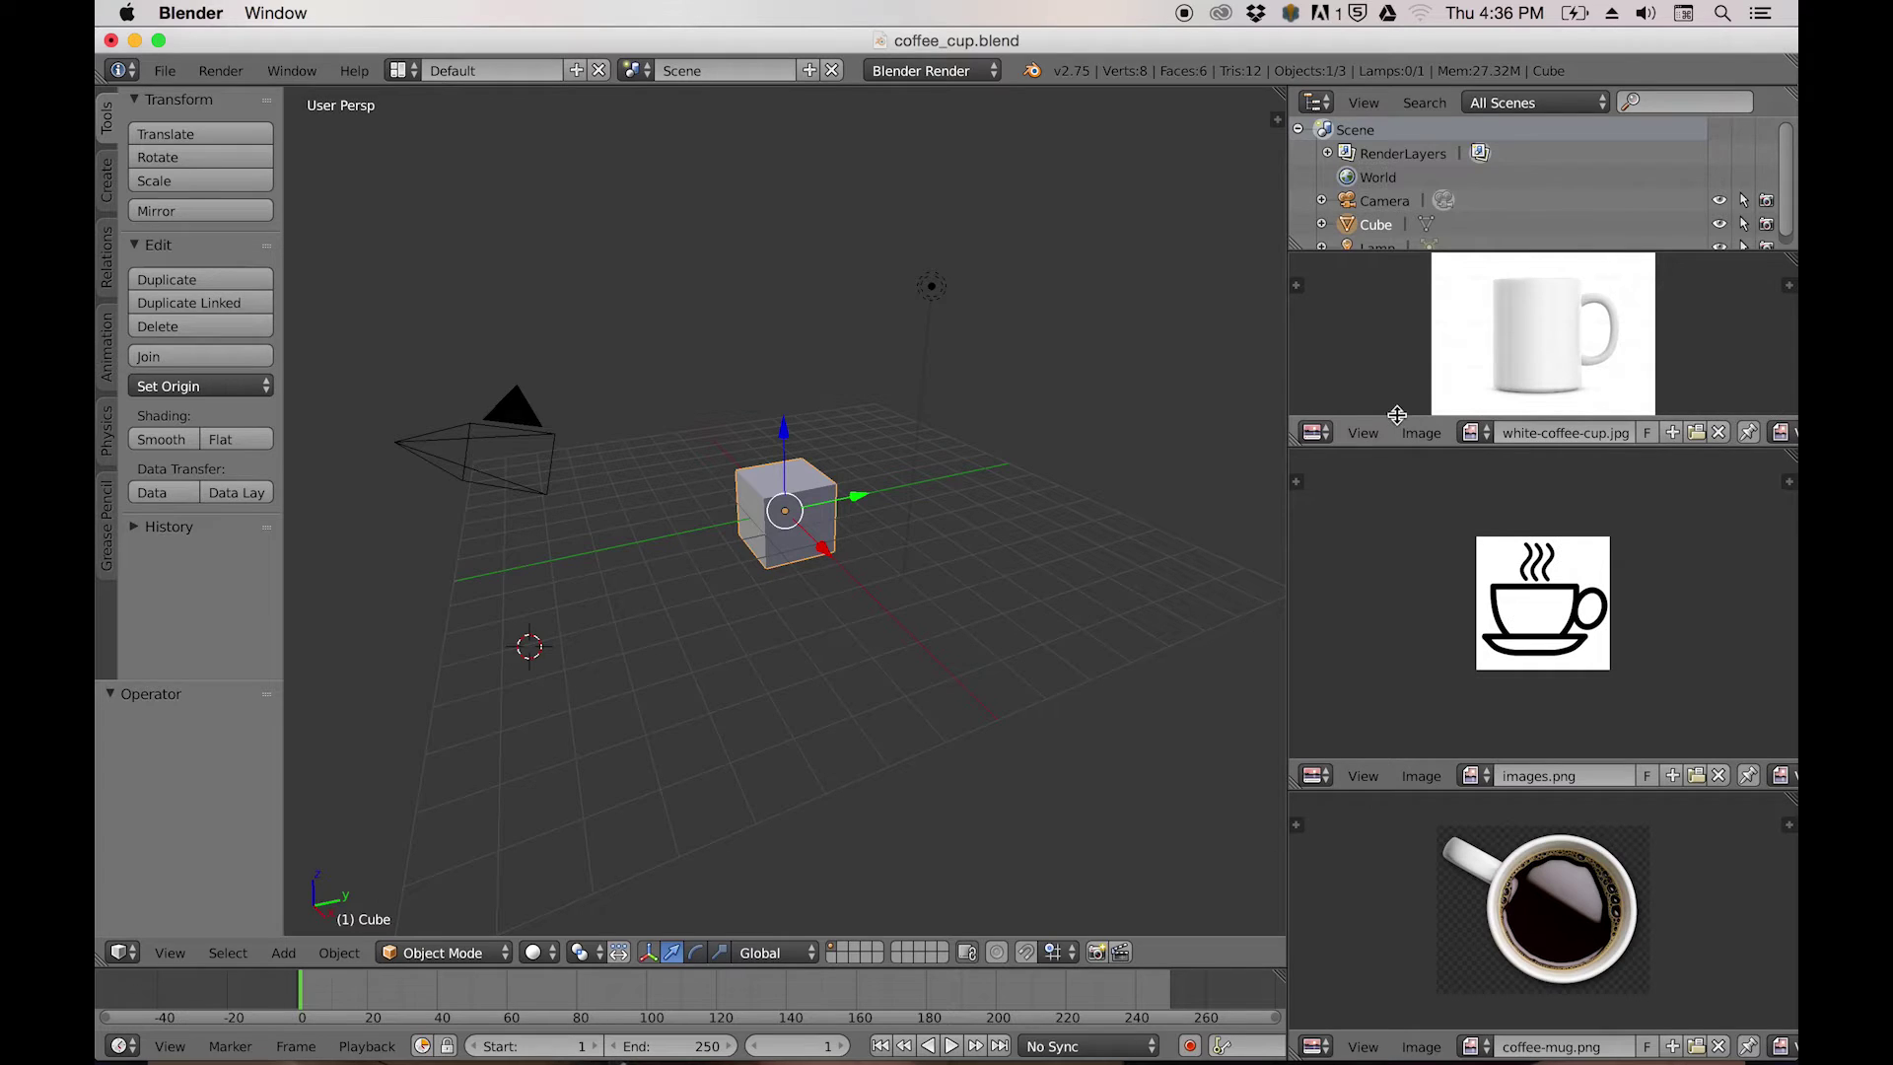
pyautogui.moveTo(1397, 416); pyautogui.dragTo(1394, 486)
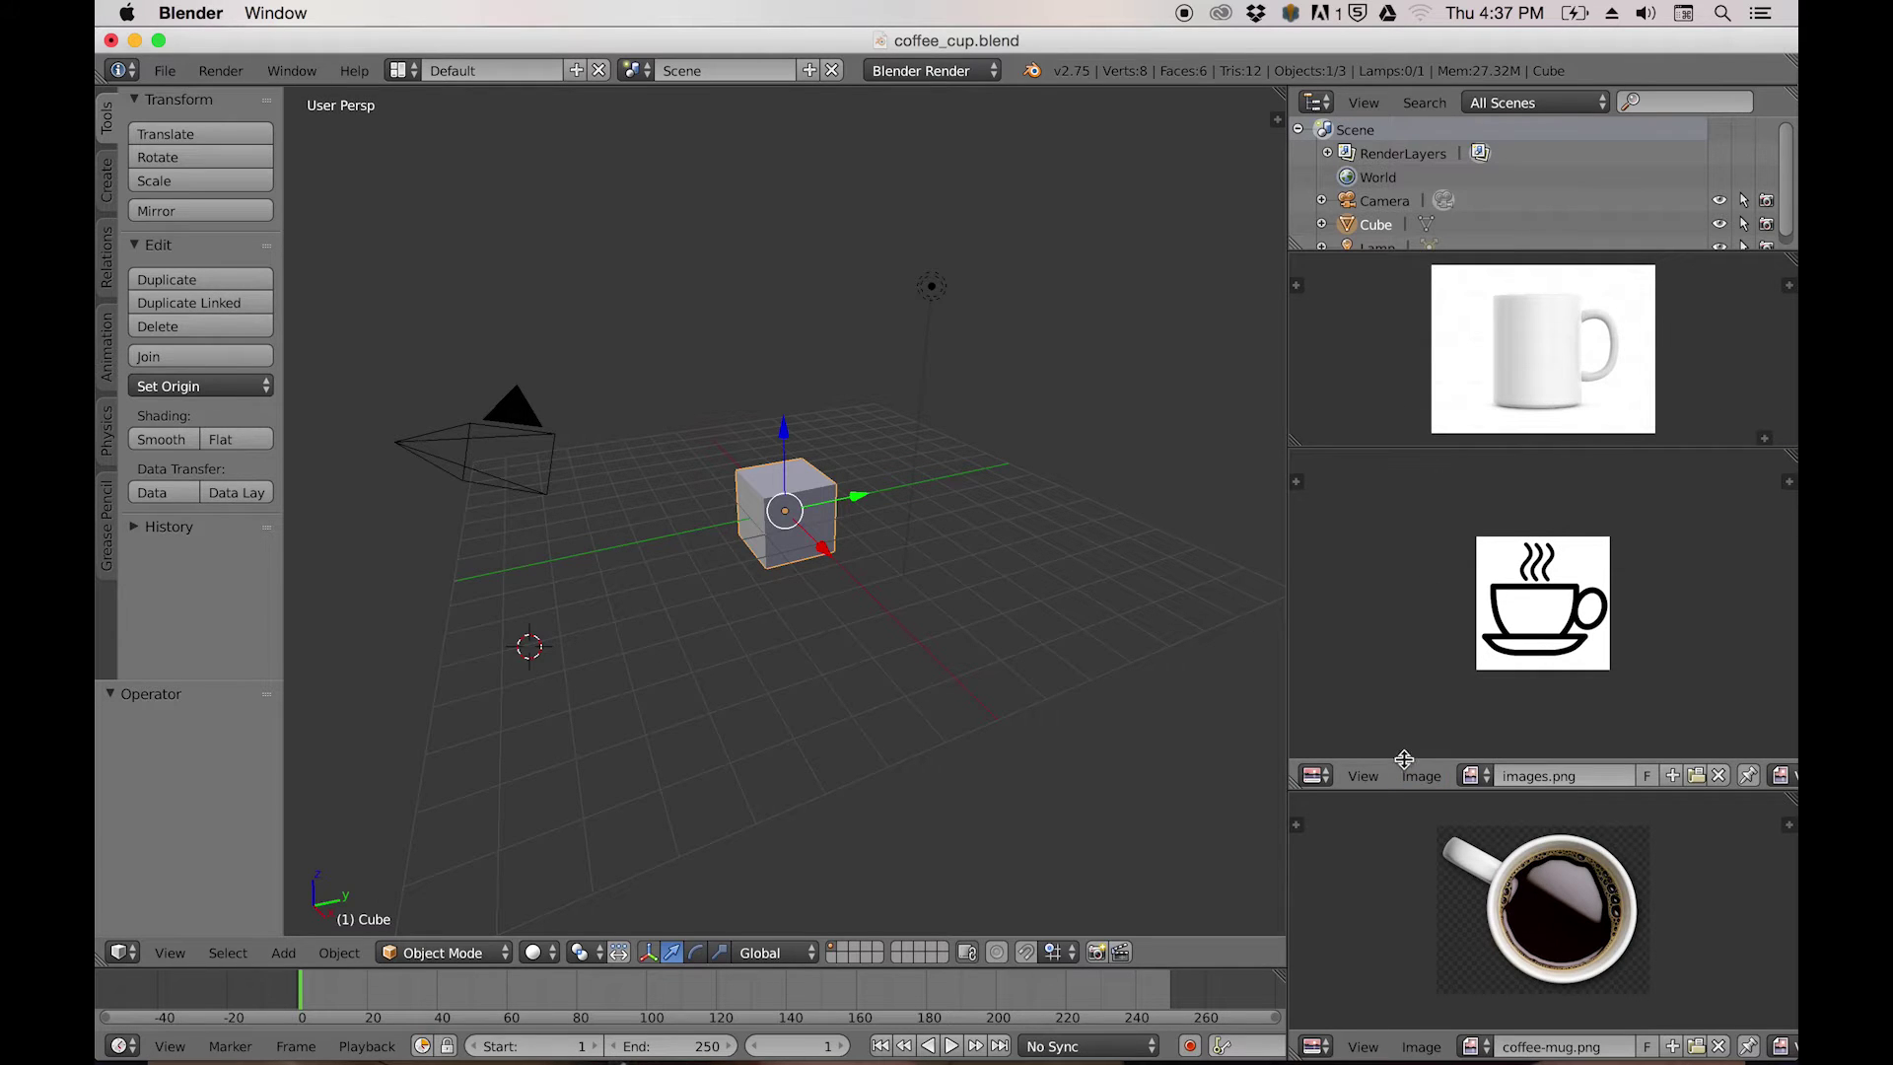
pyautogui.moveTo(1398, 765); pyautogui.dragTo(1404, 812)
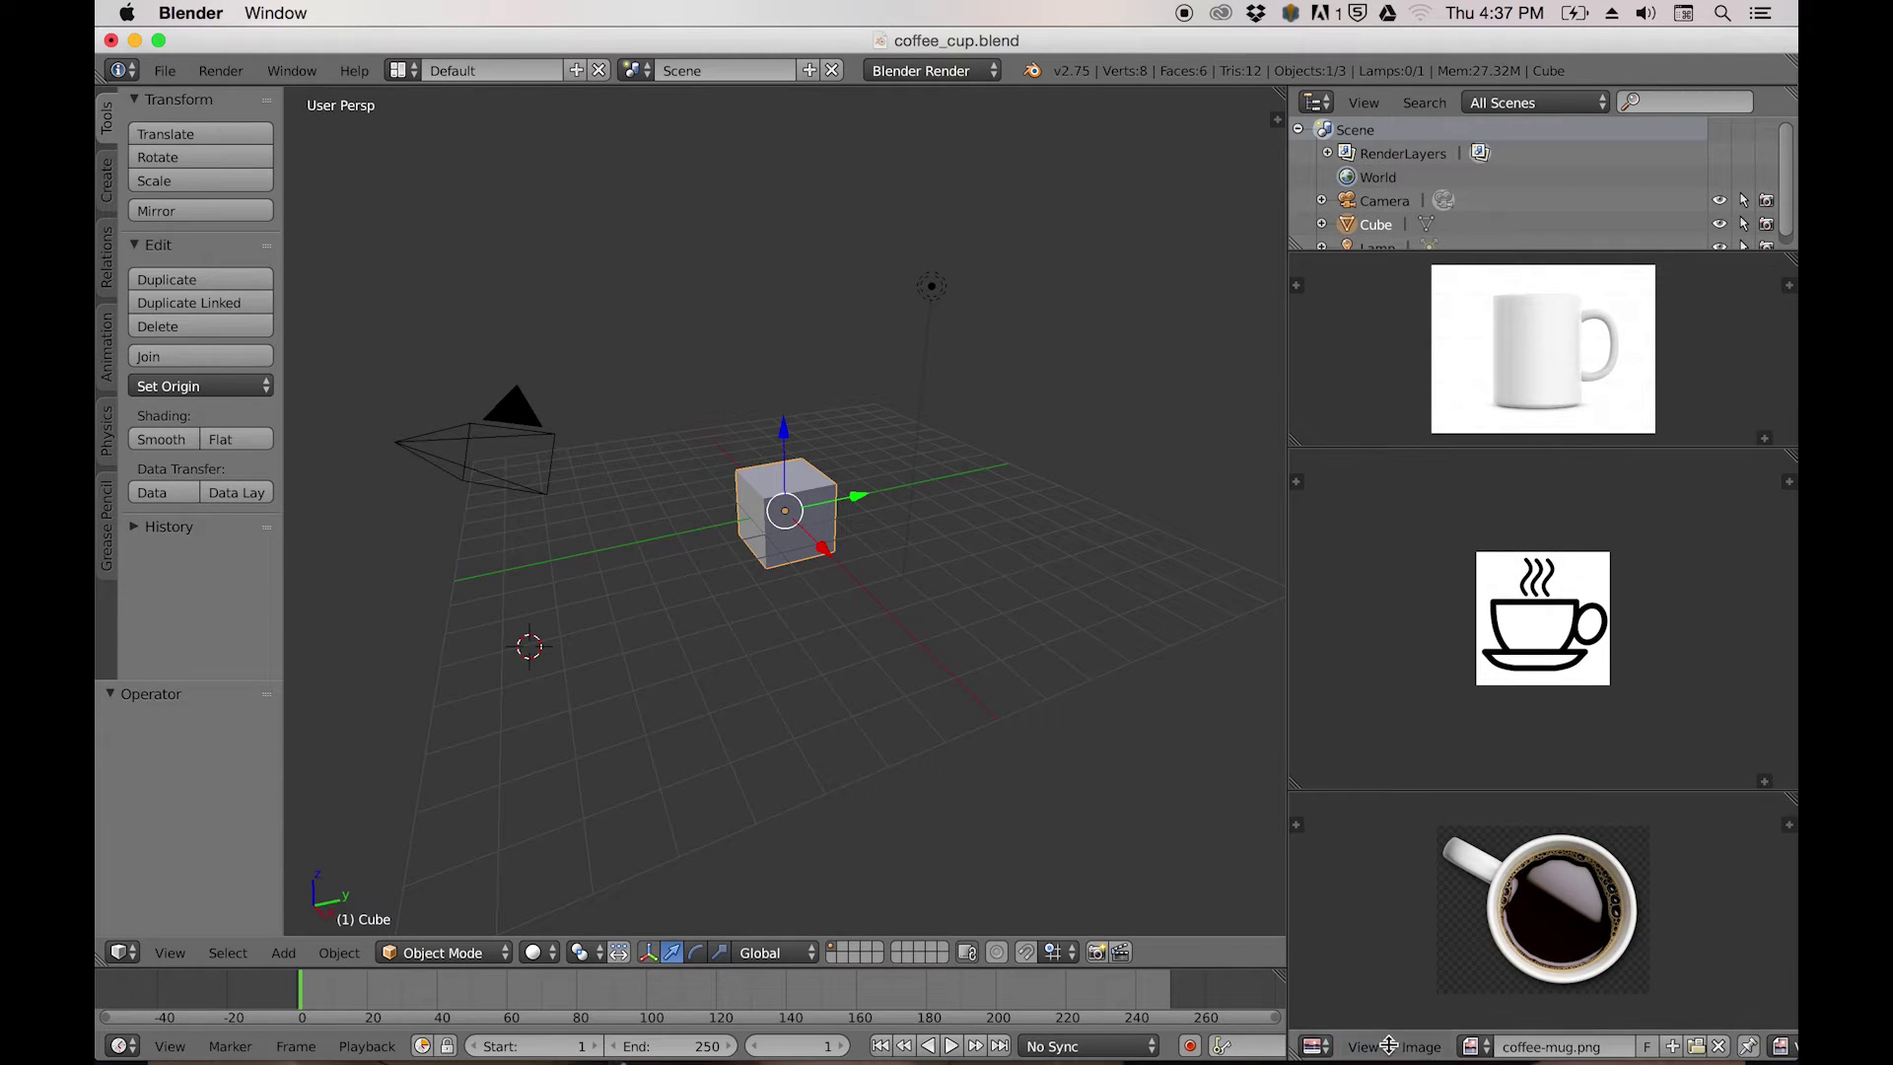
pyautogui.moveTo(1384, 1030); pyautogui.dragTo(1386, 1061)
pyautogui.press('Home')
pyautogui.press('Home')
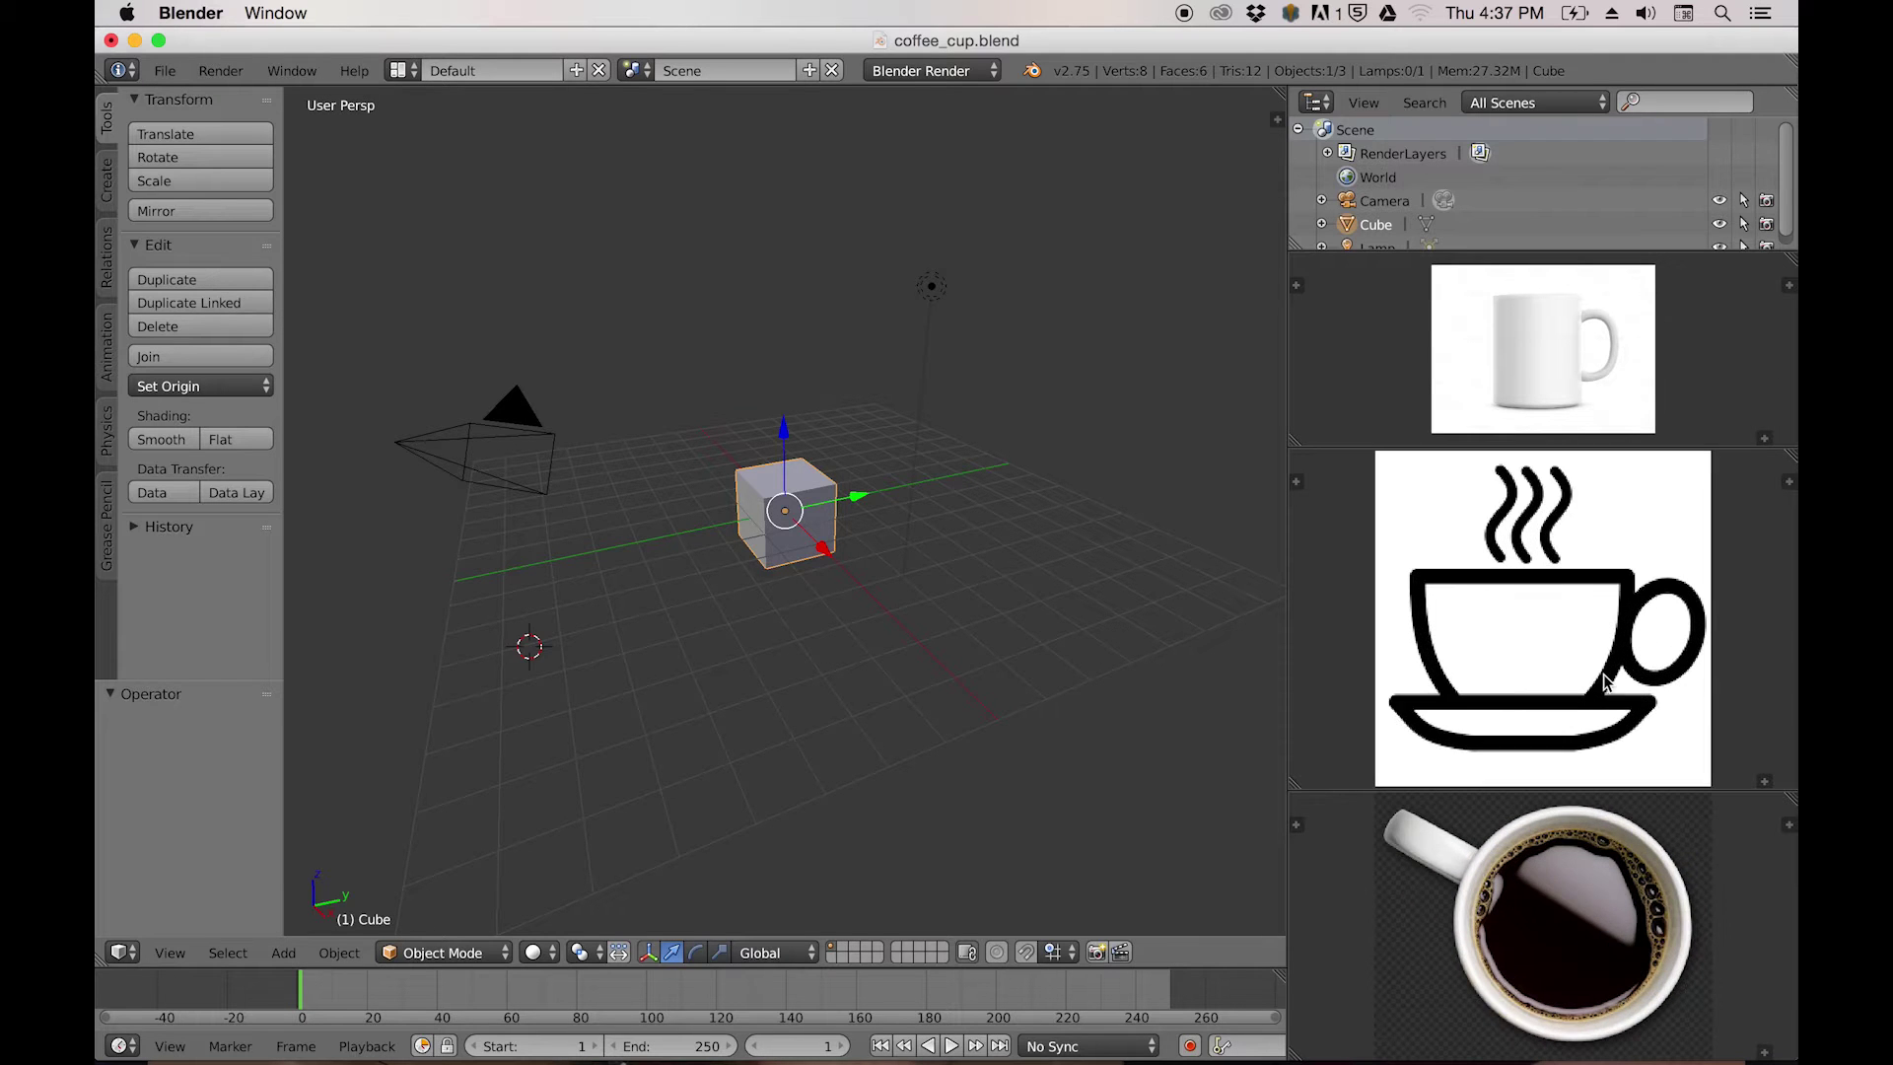
pyautogui.press('Home')
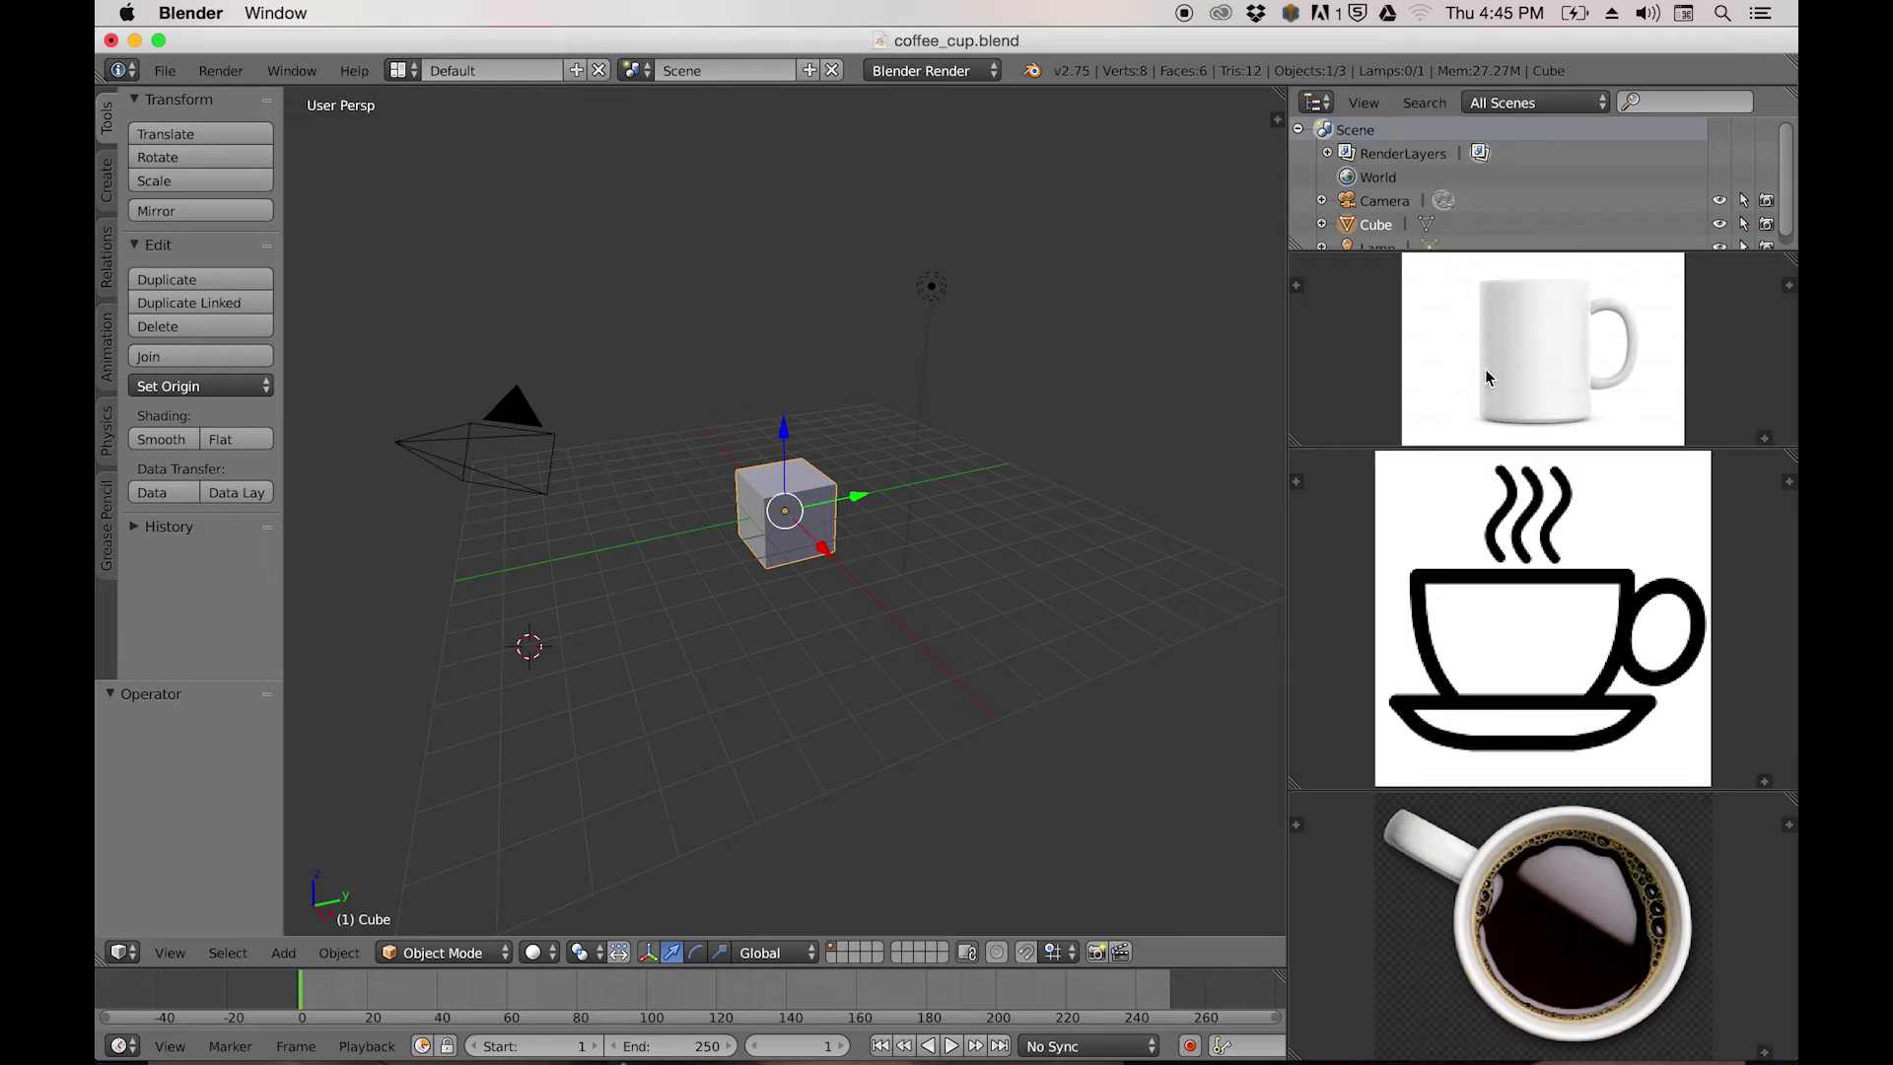
# Delete every object in the scene, including the cube, camera and lamp.
pyautogui.press('a')
pyautogui.press('a')
pyautogui.press('x')
pyautogui.click(794, 446)
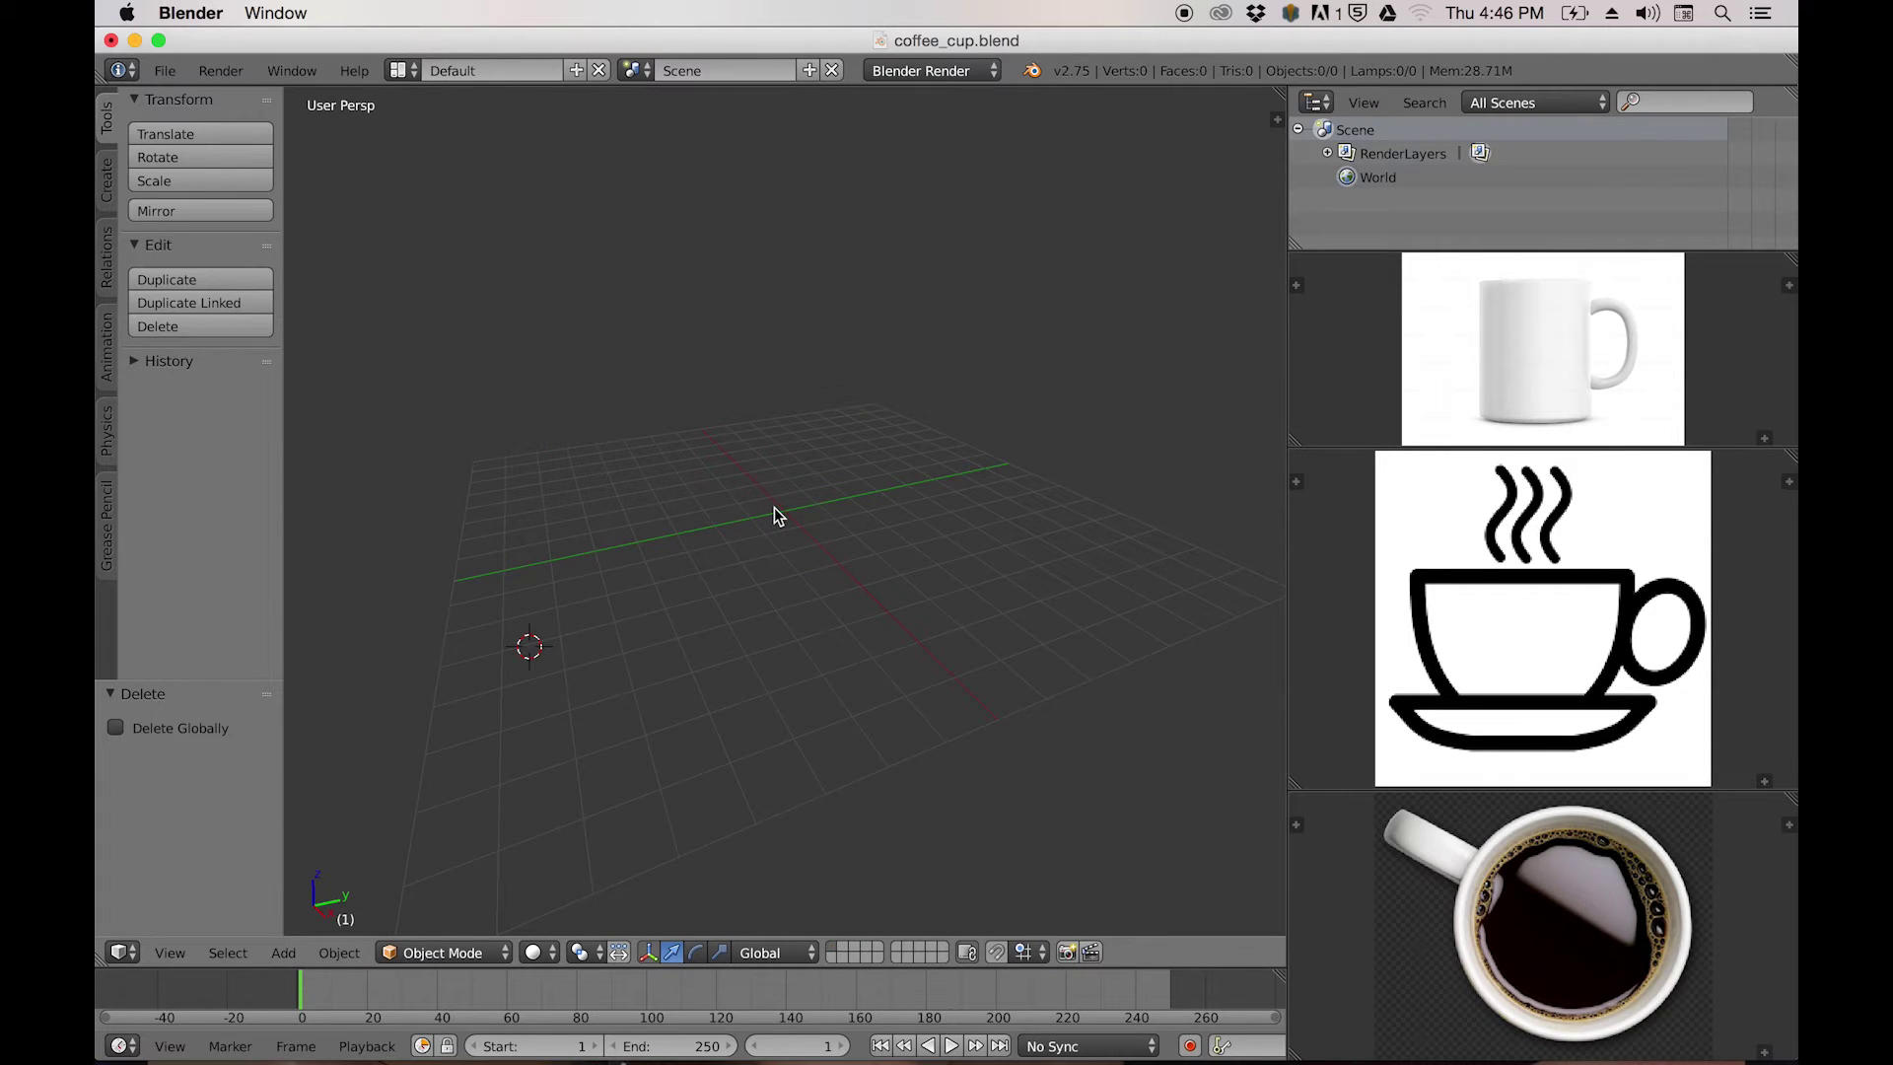
# Snap the 3D cursor to the center of the scene.
pyautogui.hotkey('shift', 's')
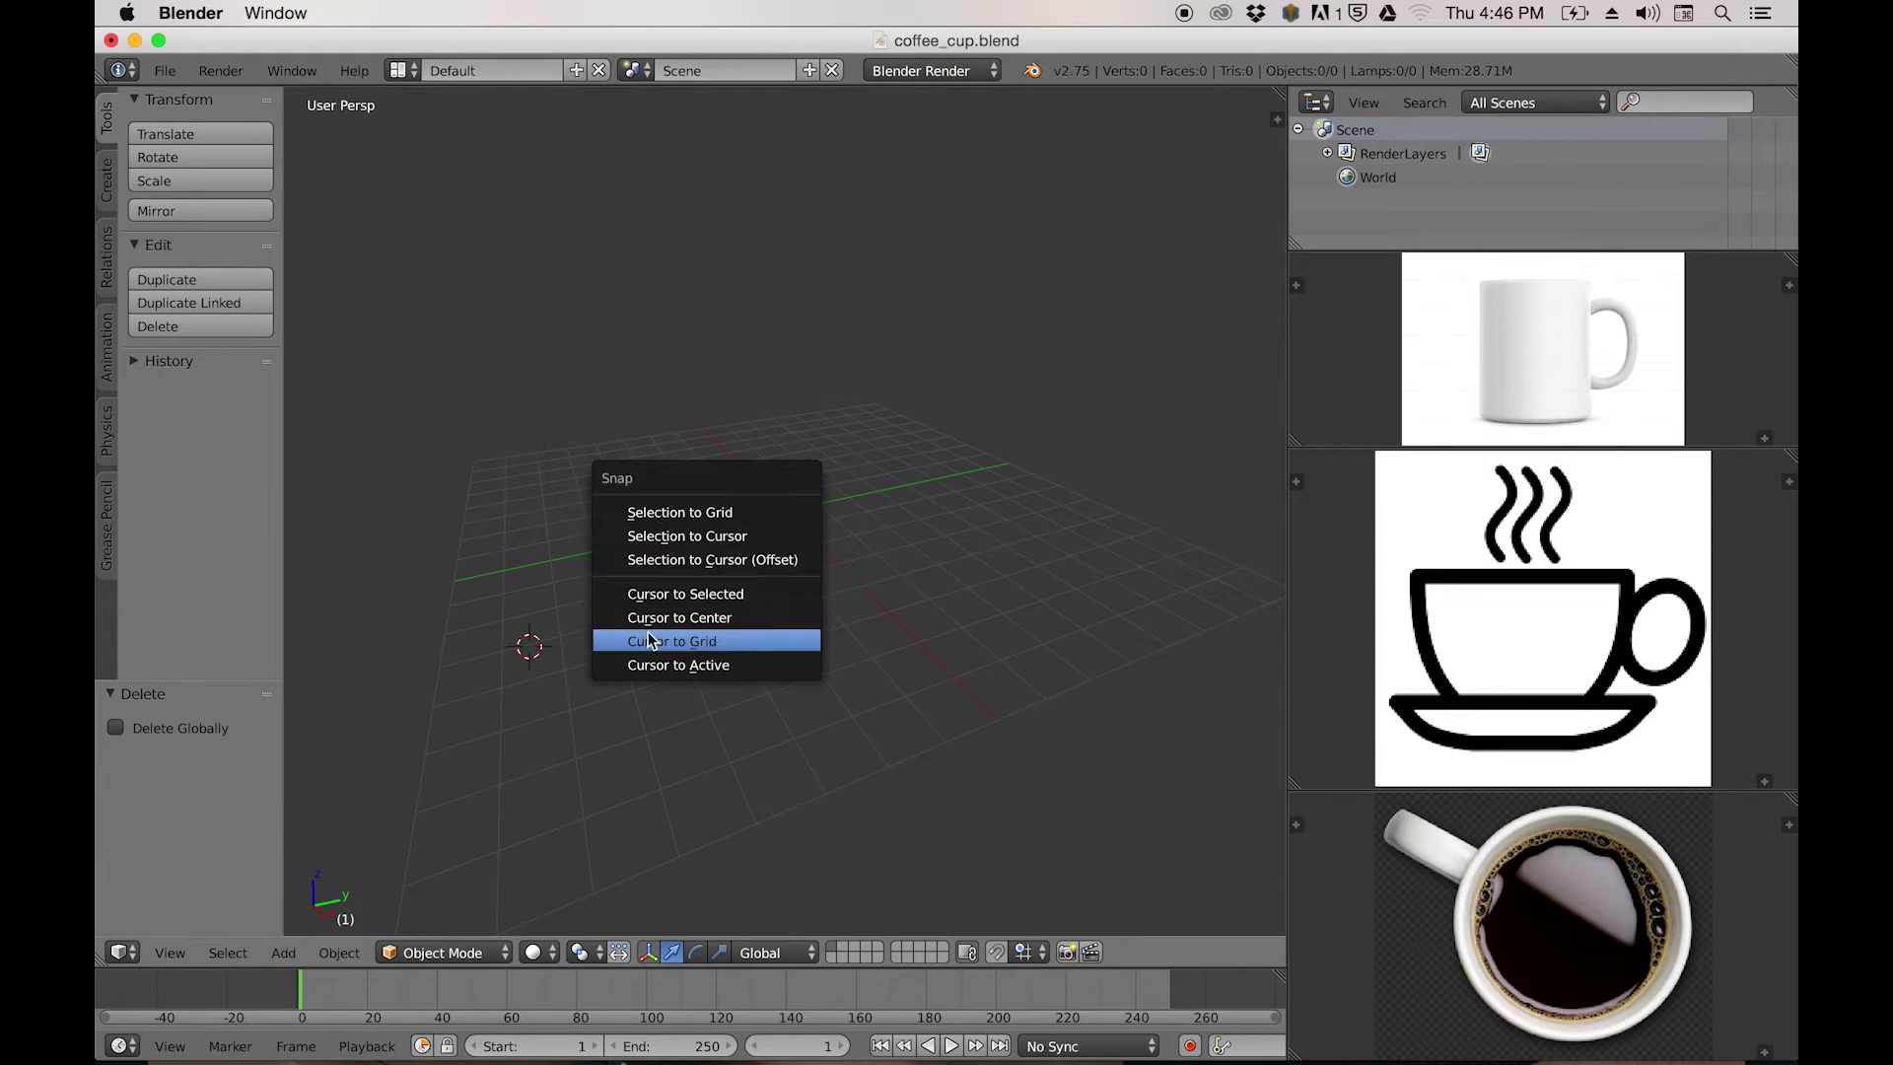
pyautogui.click(680, 618)
pyautogui.moveTo(785, 579); pyautogui.dragTo(740, 633, button='middle')
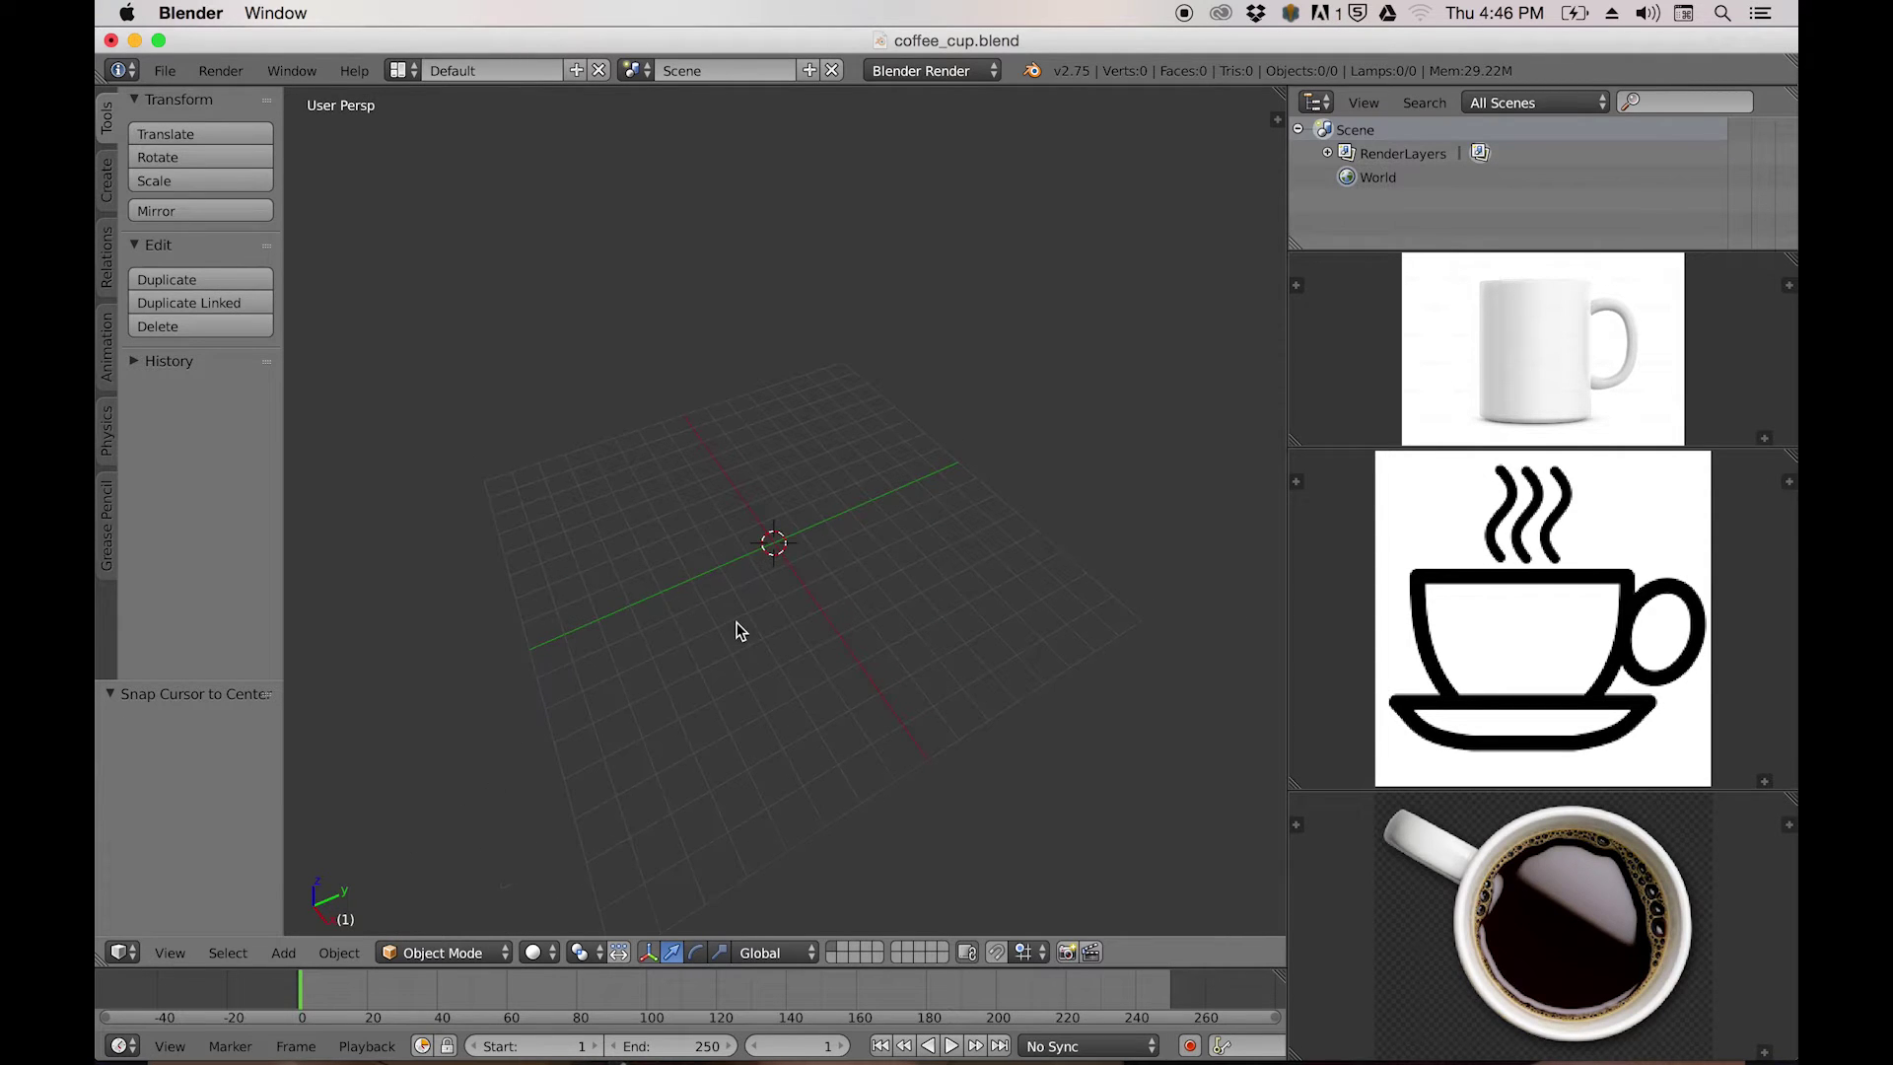
# Add a mesh circle with 32 vertices and radius 1.000 at the 3D cursor and enter Edit Mode.
pyautogui.hotkey('shift', 'a')
pyautogui.moveTo(741, 628)
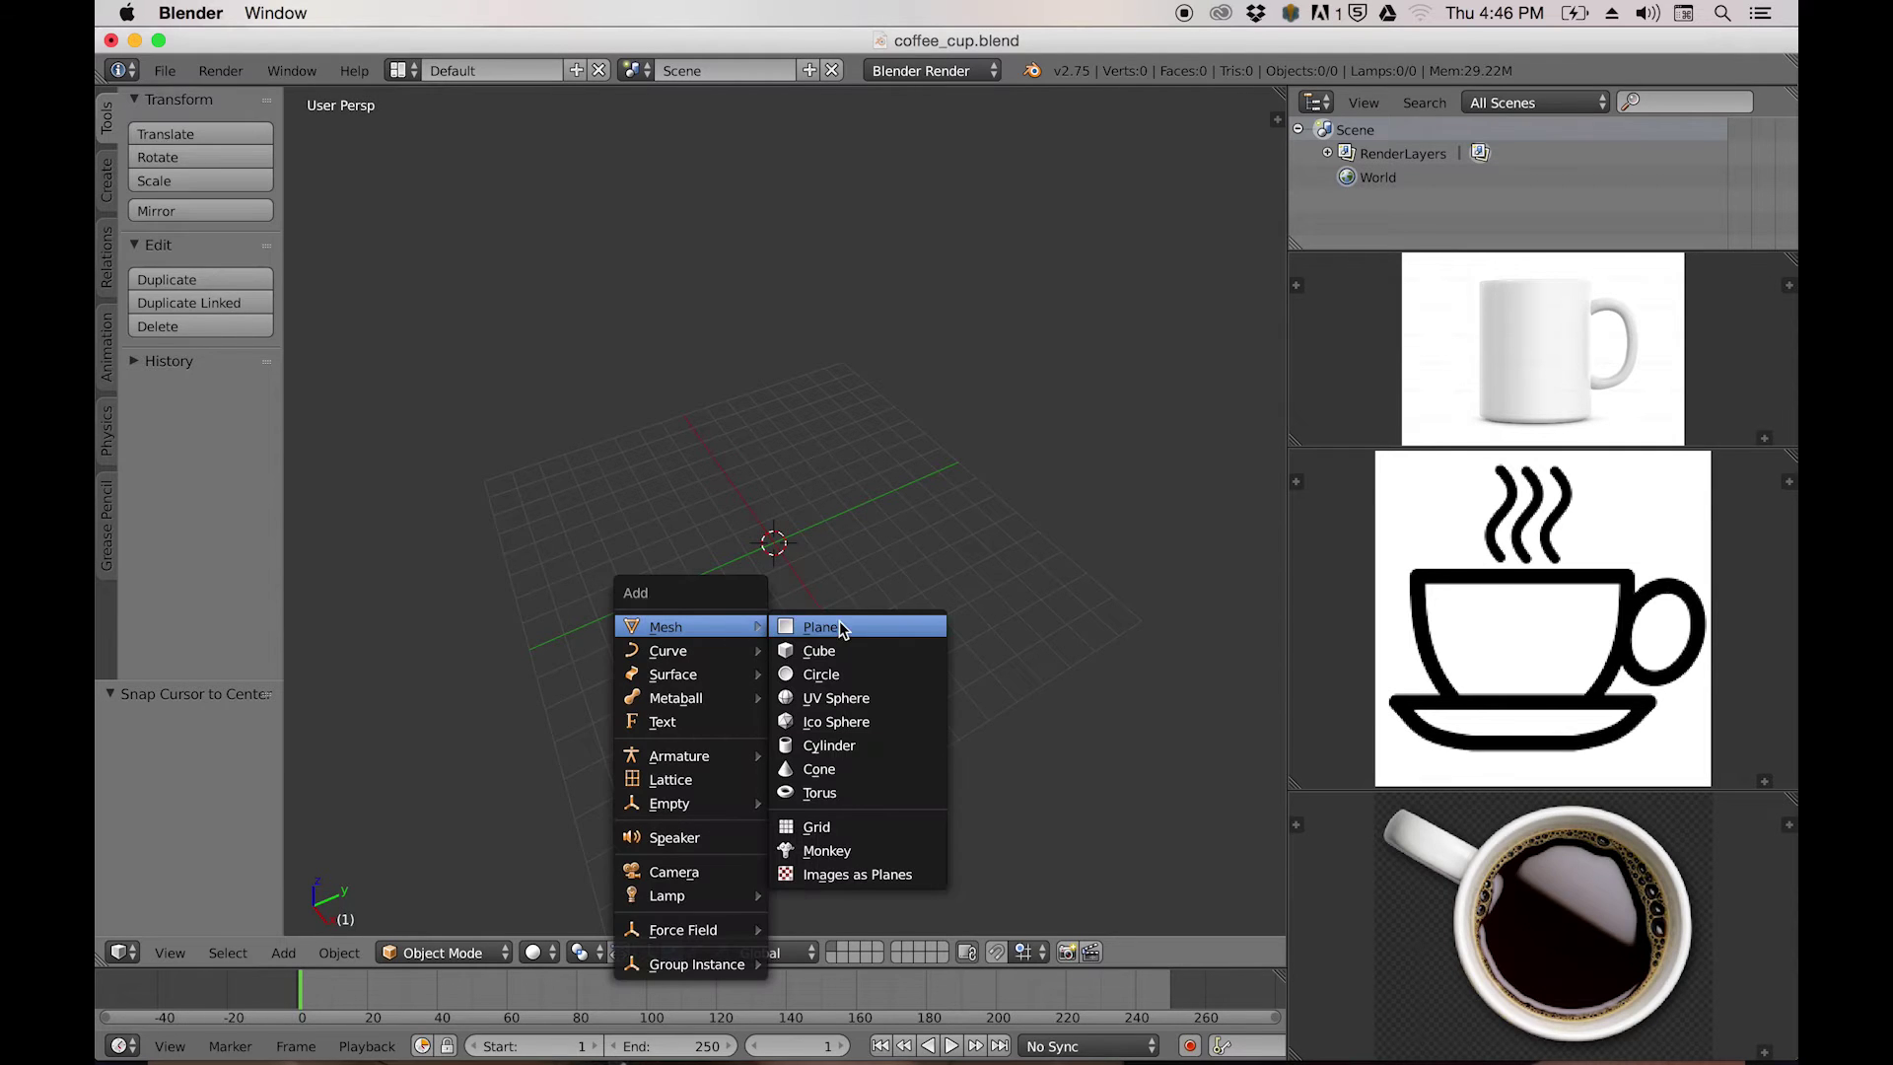
pyautogui.click(850, 675)
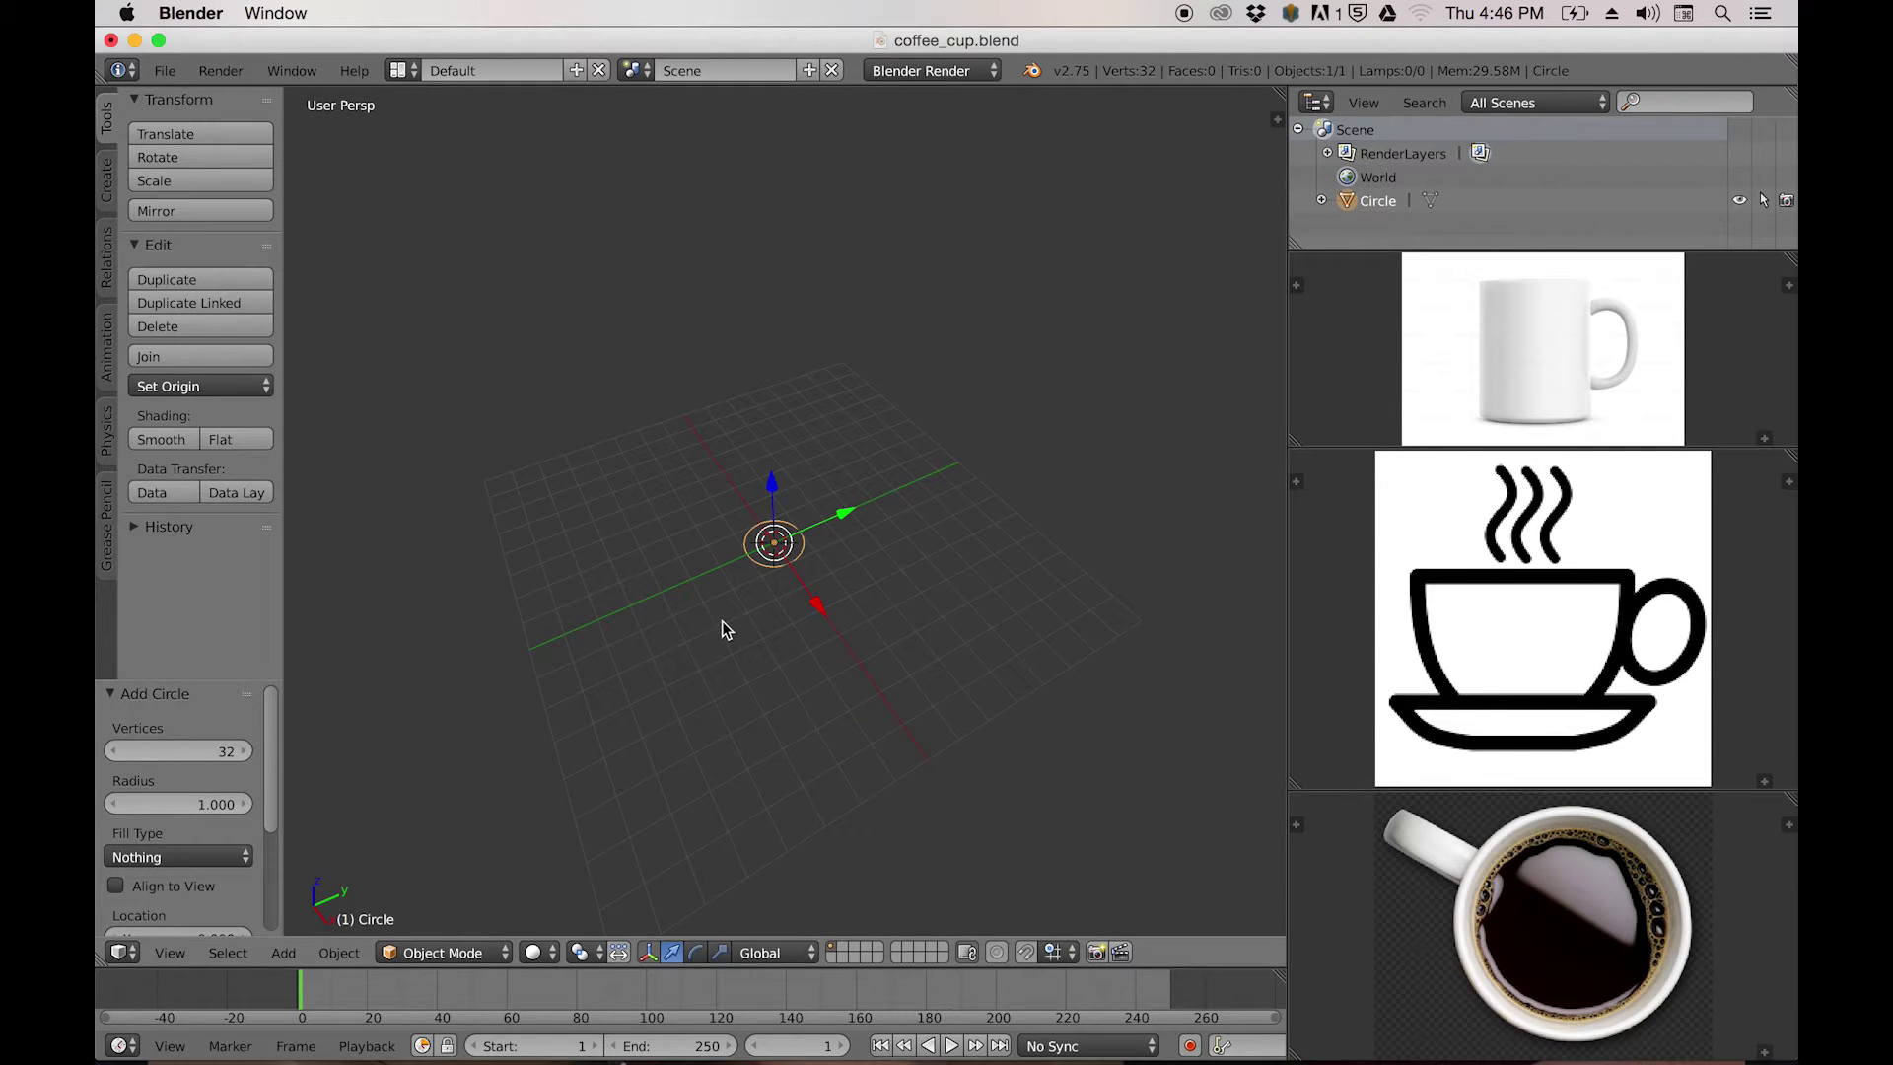
pyautogui.press('Tab')
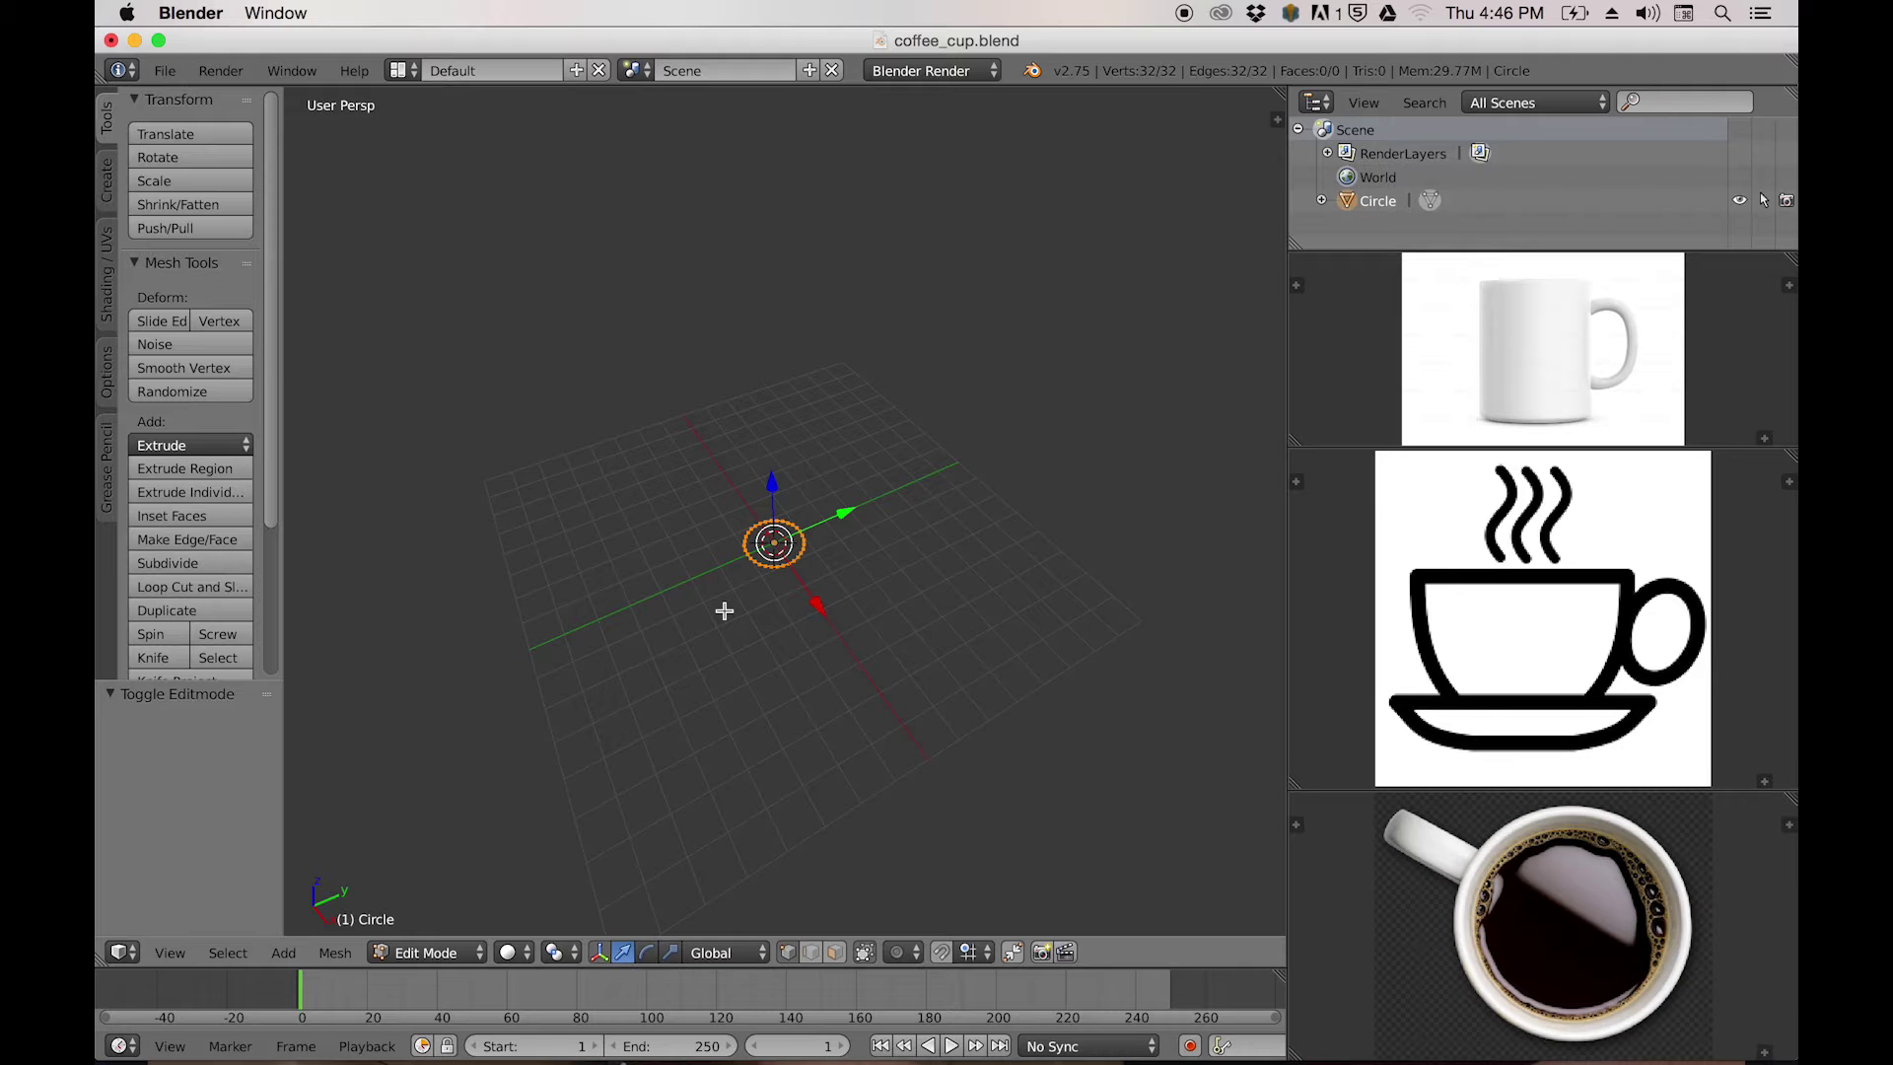
# In front orthographic view, extrude the circle straight up along the Z axis by about 0.833.
pyautogui.press('KP_7')
pyautogui.scroll(2, 790, 636)
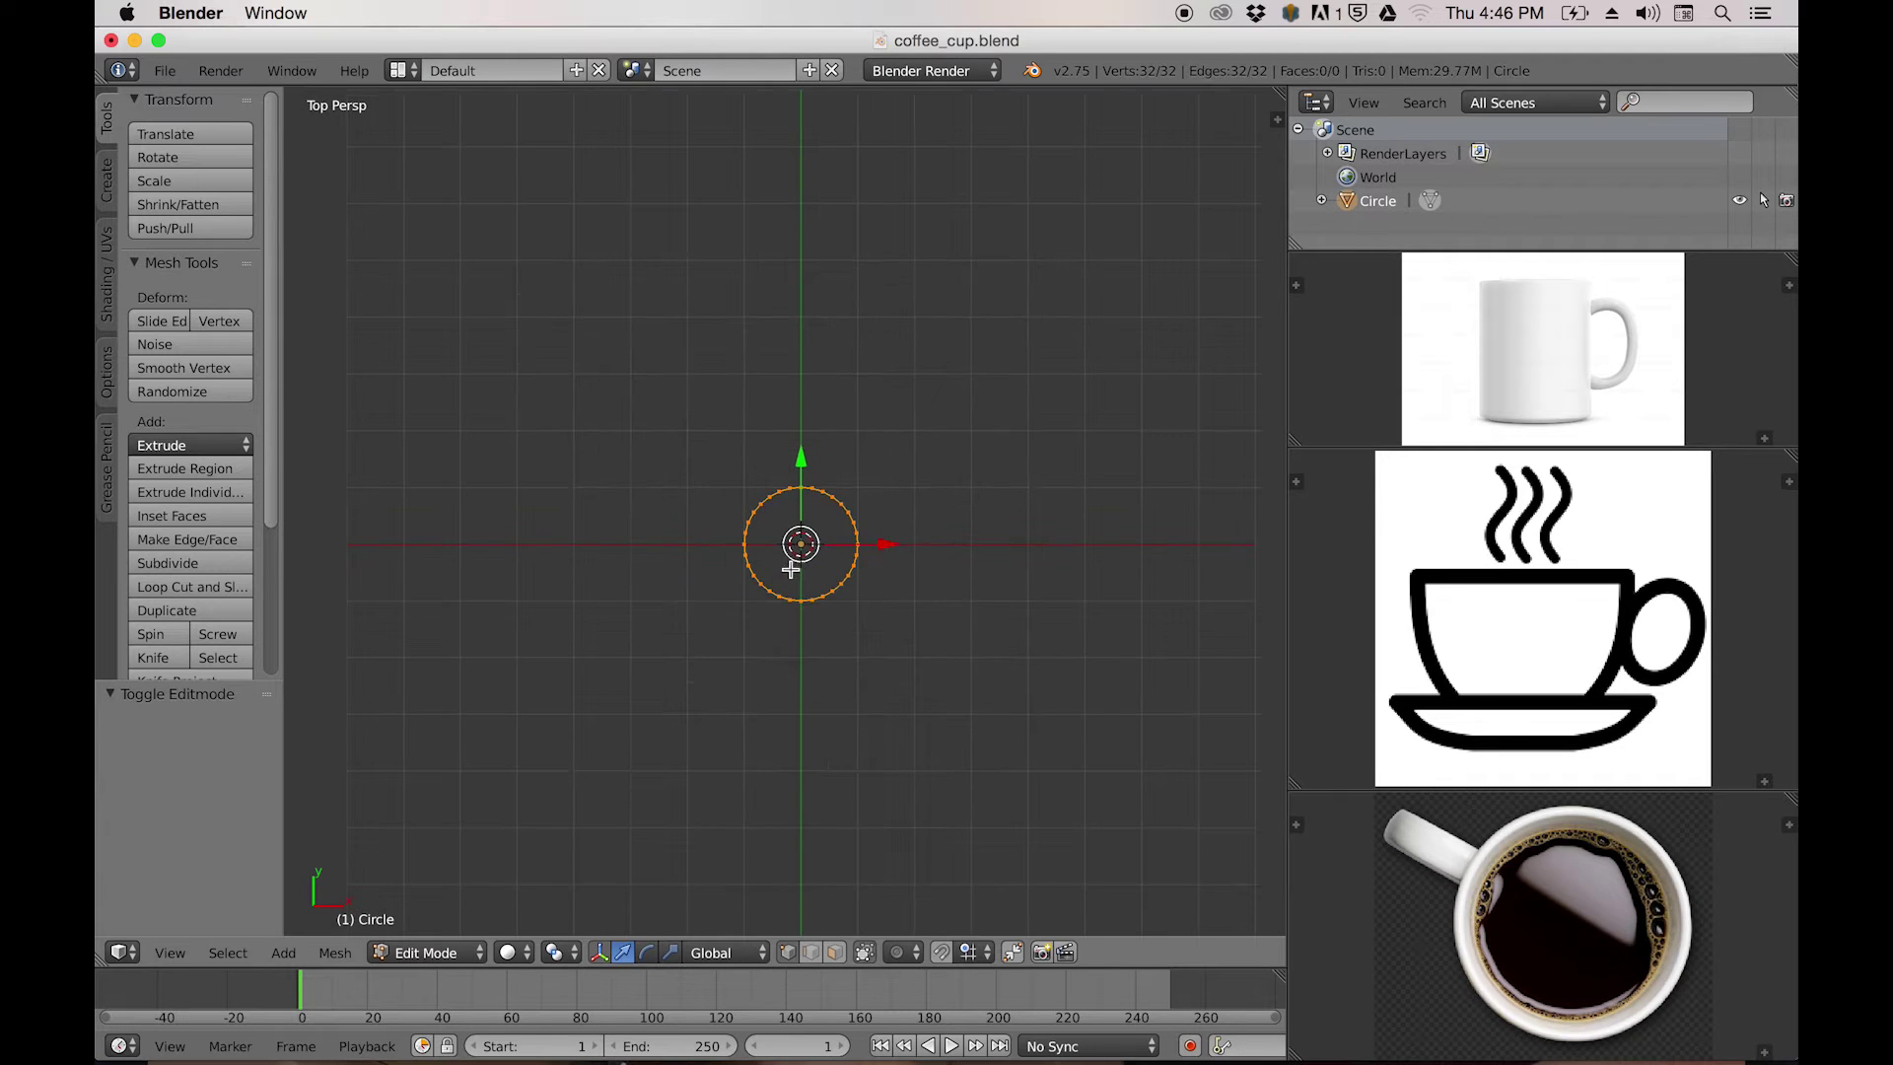
pyautogui.press('KP_1')
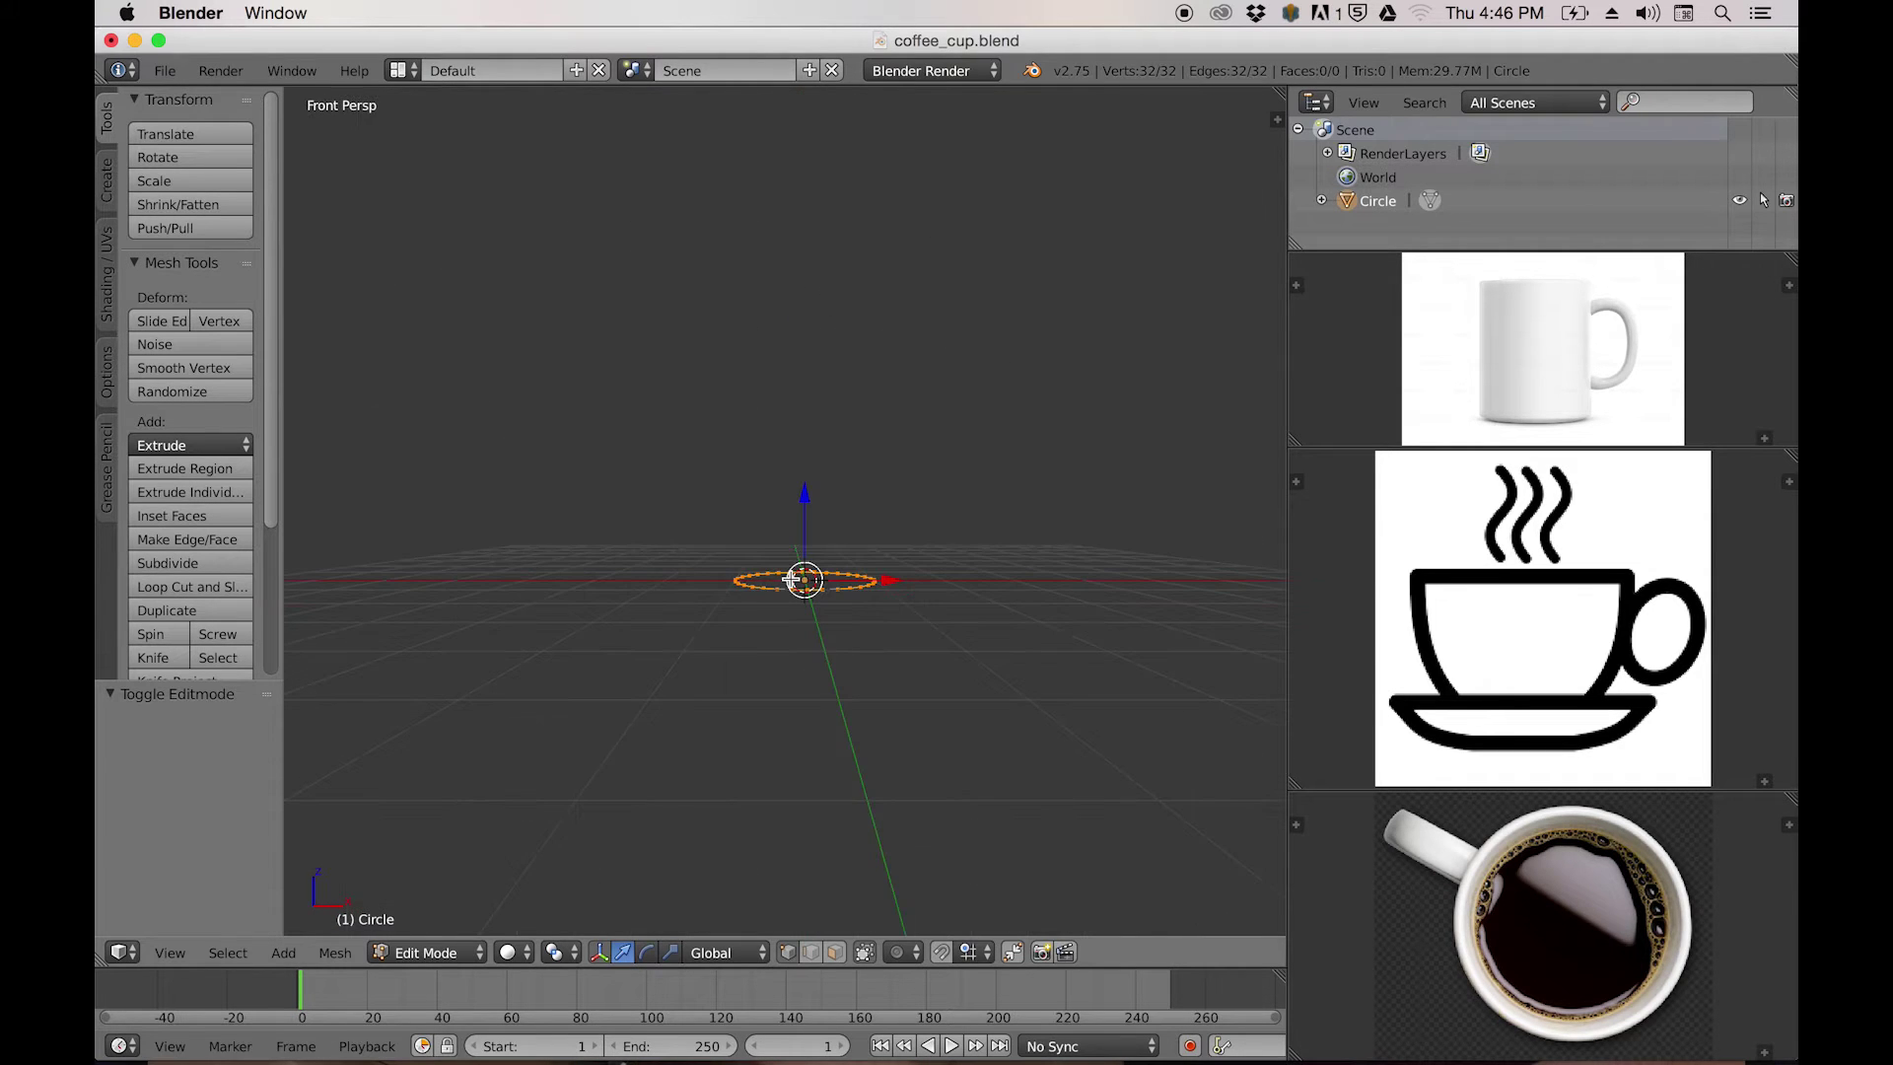
pyautogui.press('KP_5')
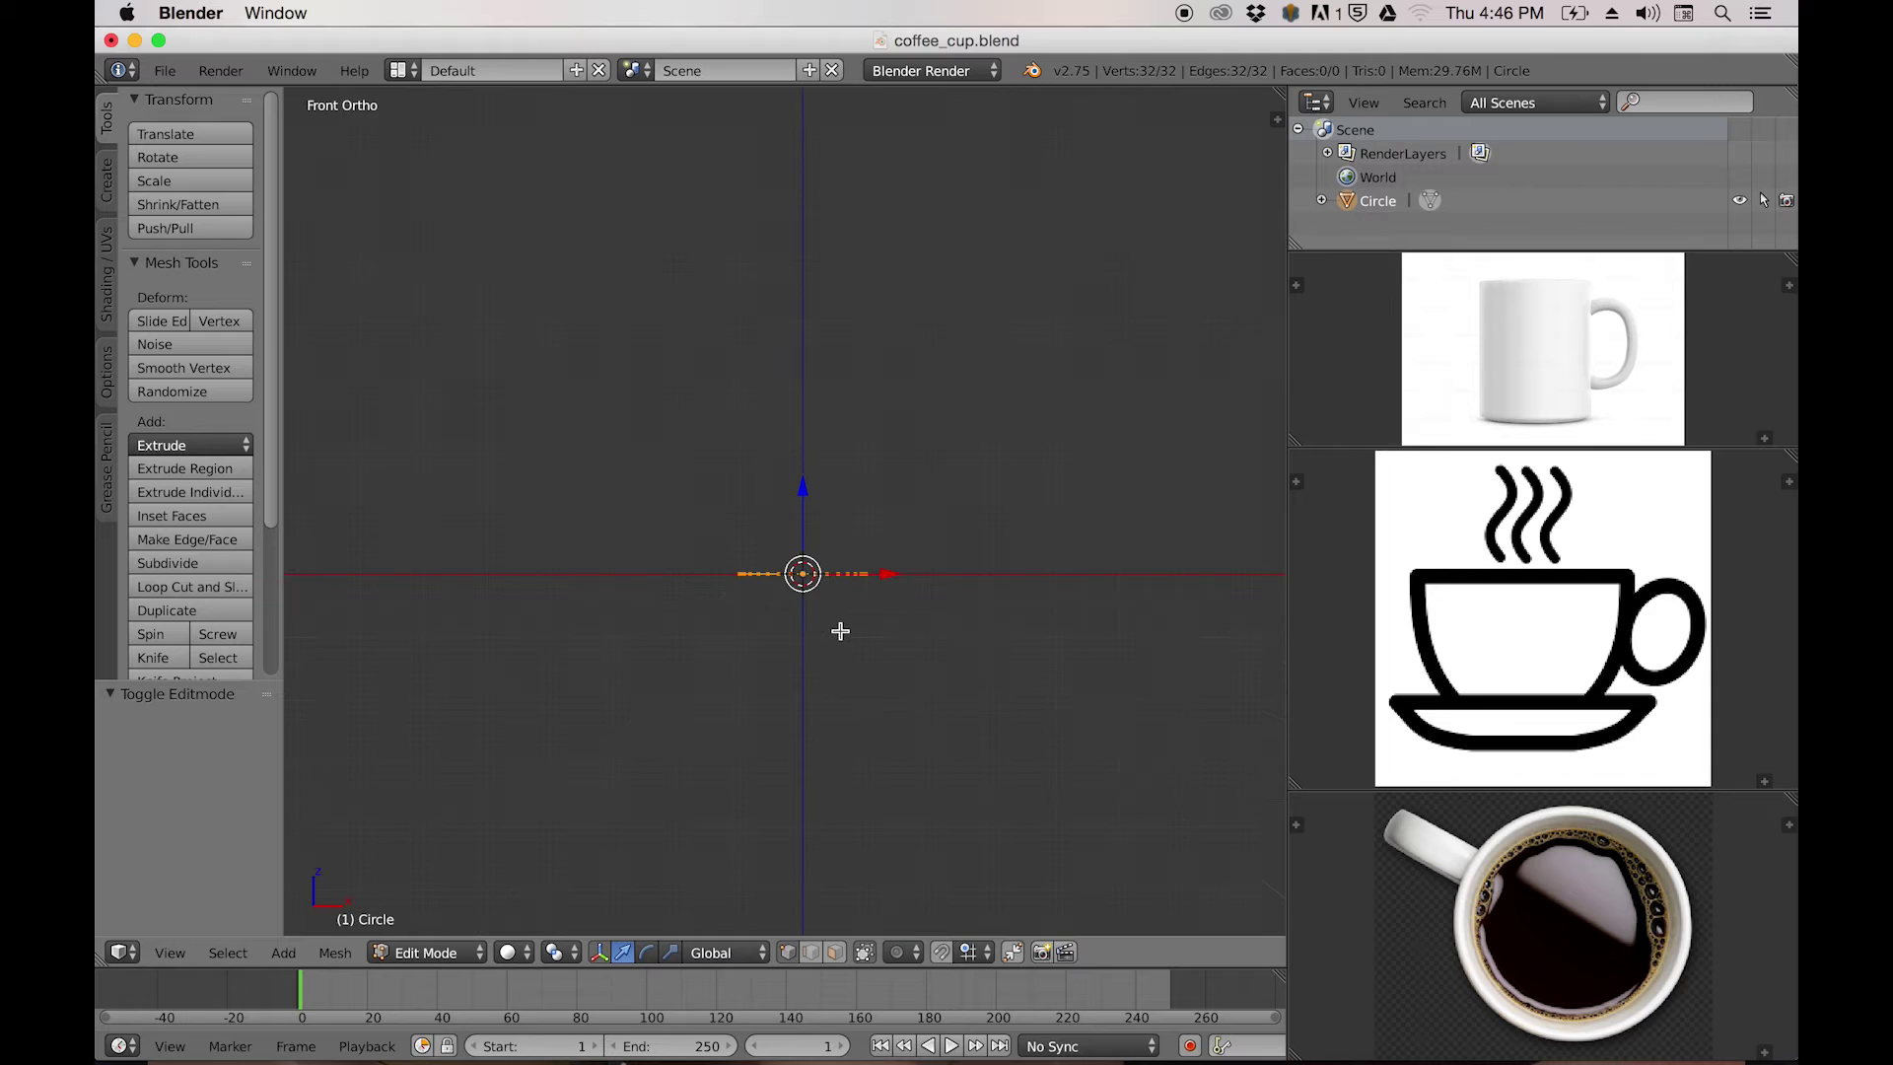
pyautogui.scroll(2, 843, 625)
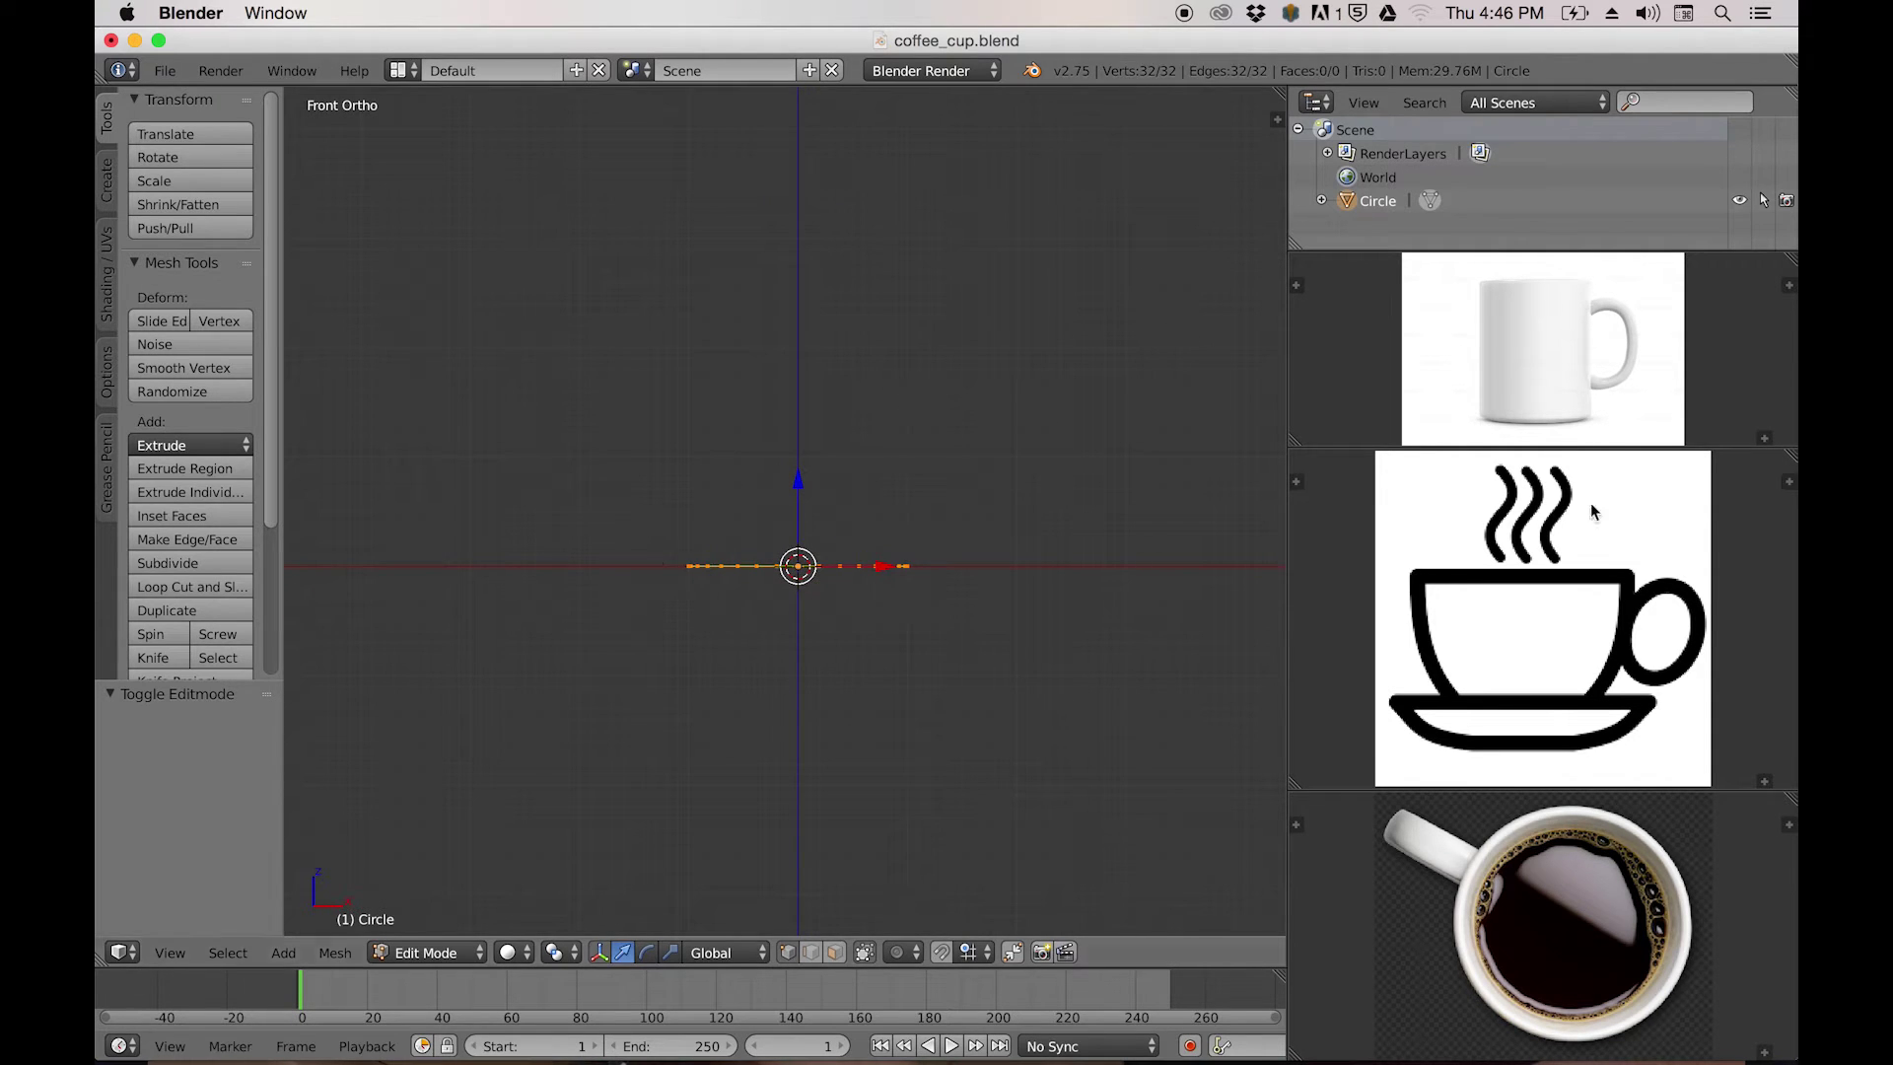
pyautogui.moveTo(867, 583); pyautogui.dragTo(805, 610, button='middle')
pyautogui.press('KP_1')
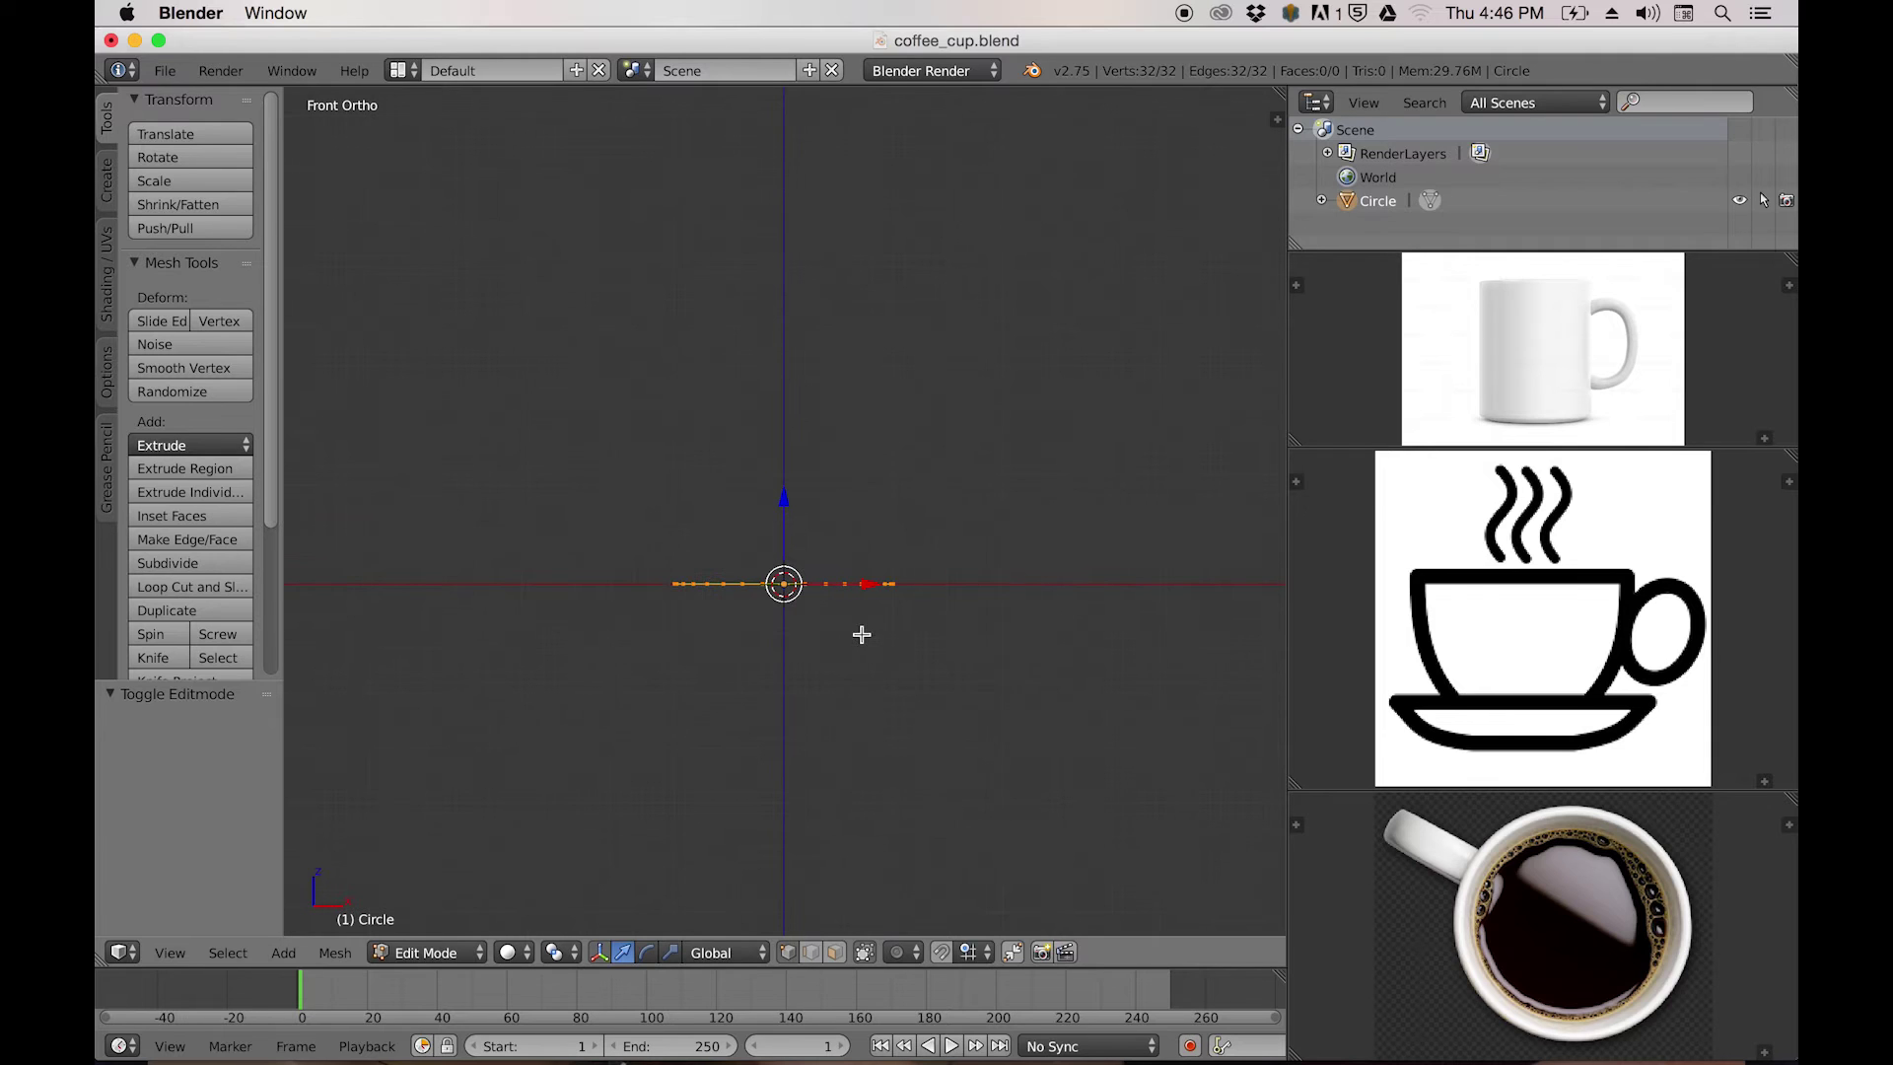
pyautogui.press('e')
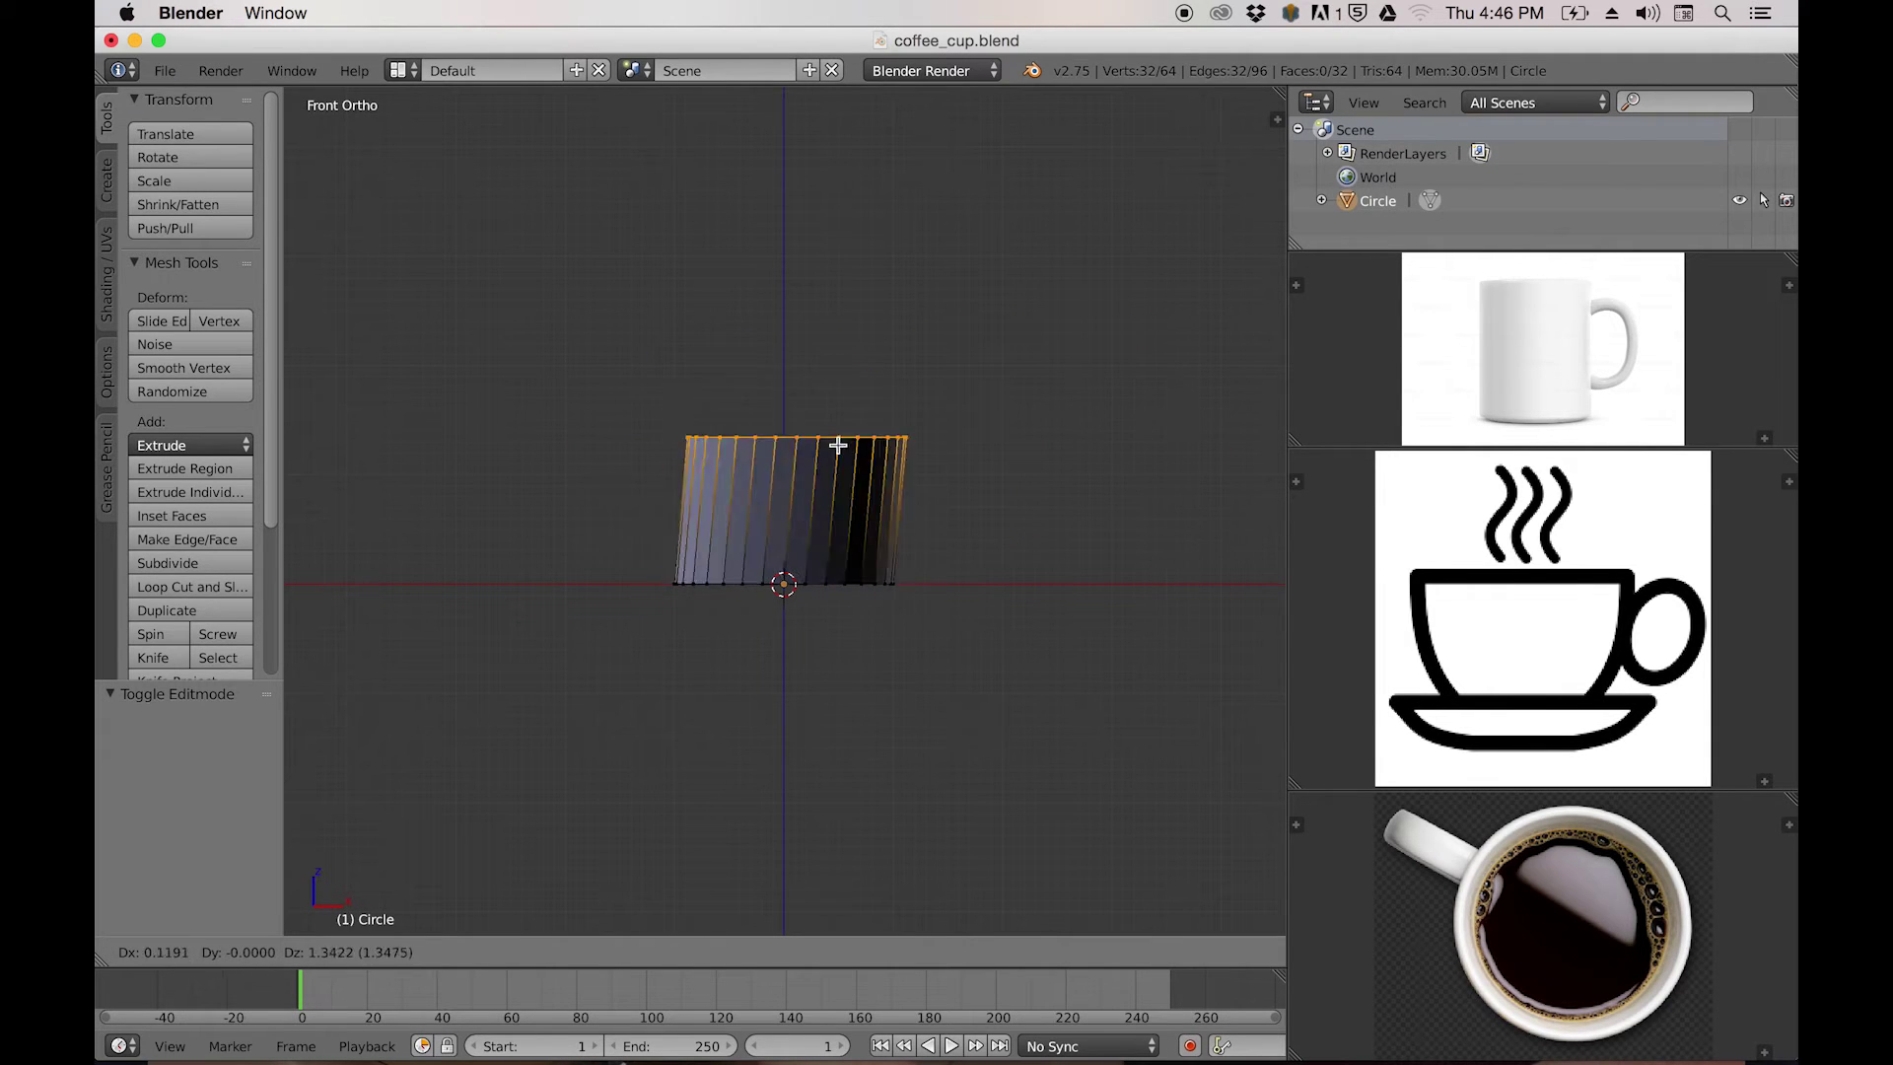
pyautogui.press('z')
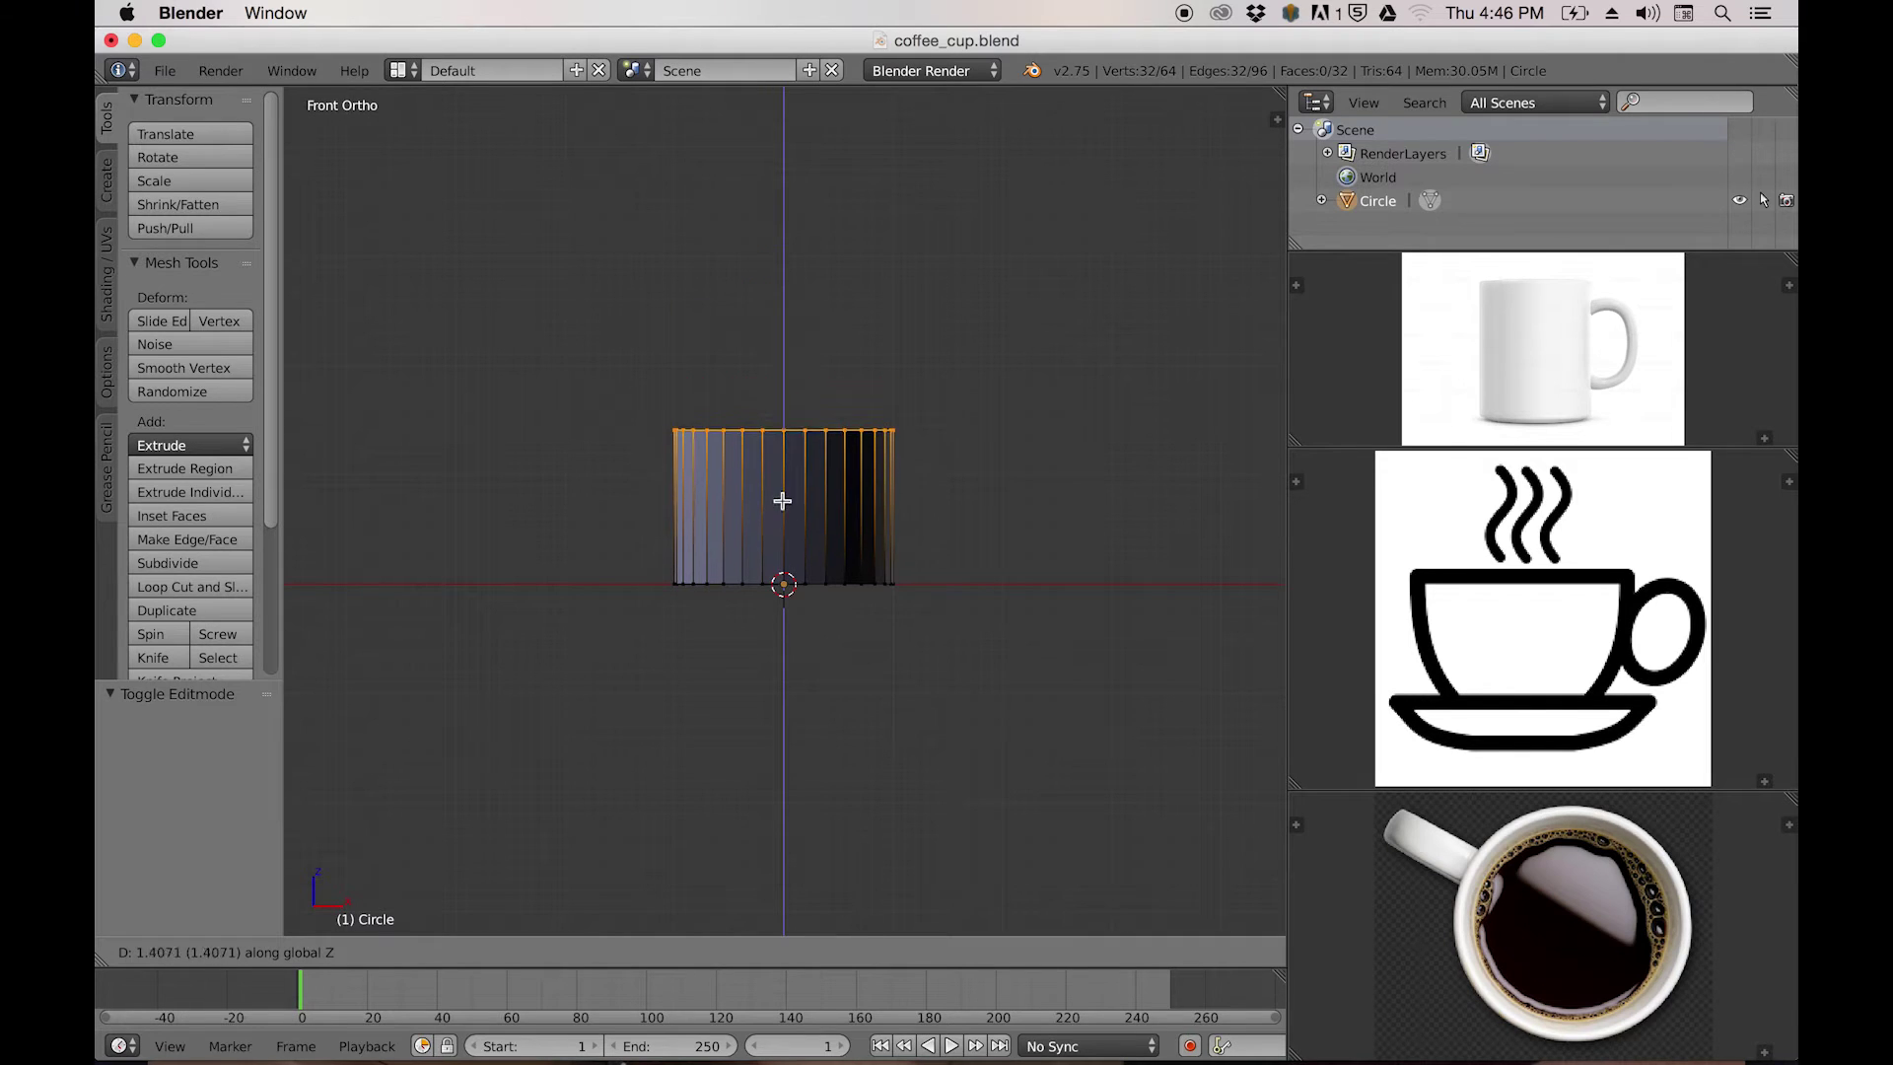
pyautogui.click(789, 429)
# Raise the cup's top ring along the Z axis by about 1.668 to make the wall taller.
pyautogui.scroll(-2, 828, 434)
pyautogui.press('e')
pyautogui.press('z')
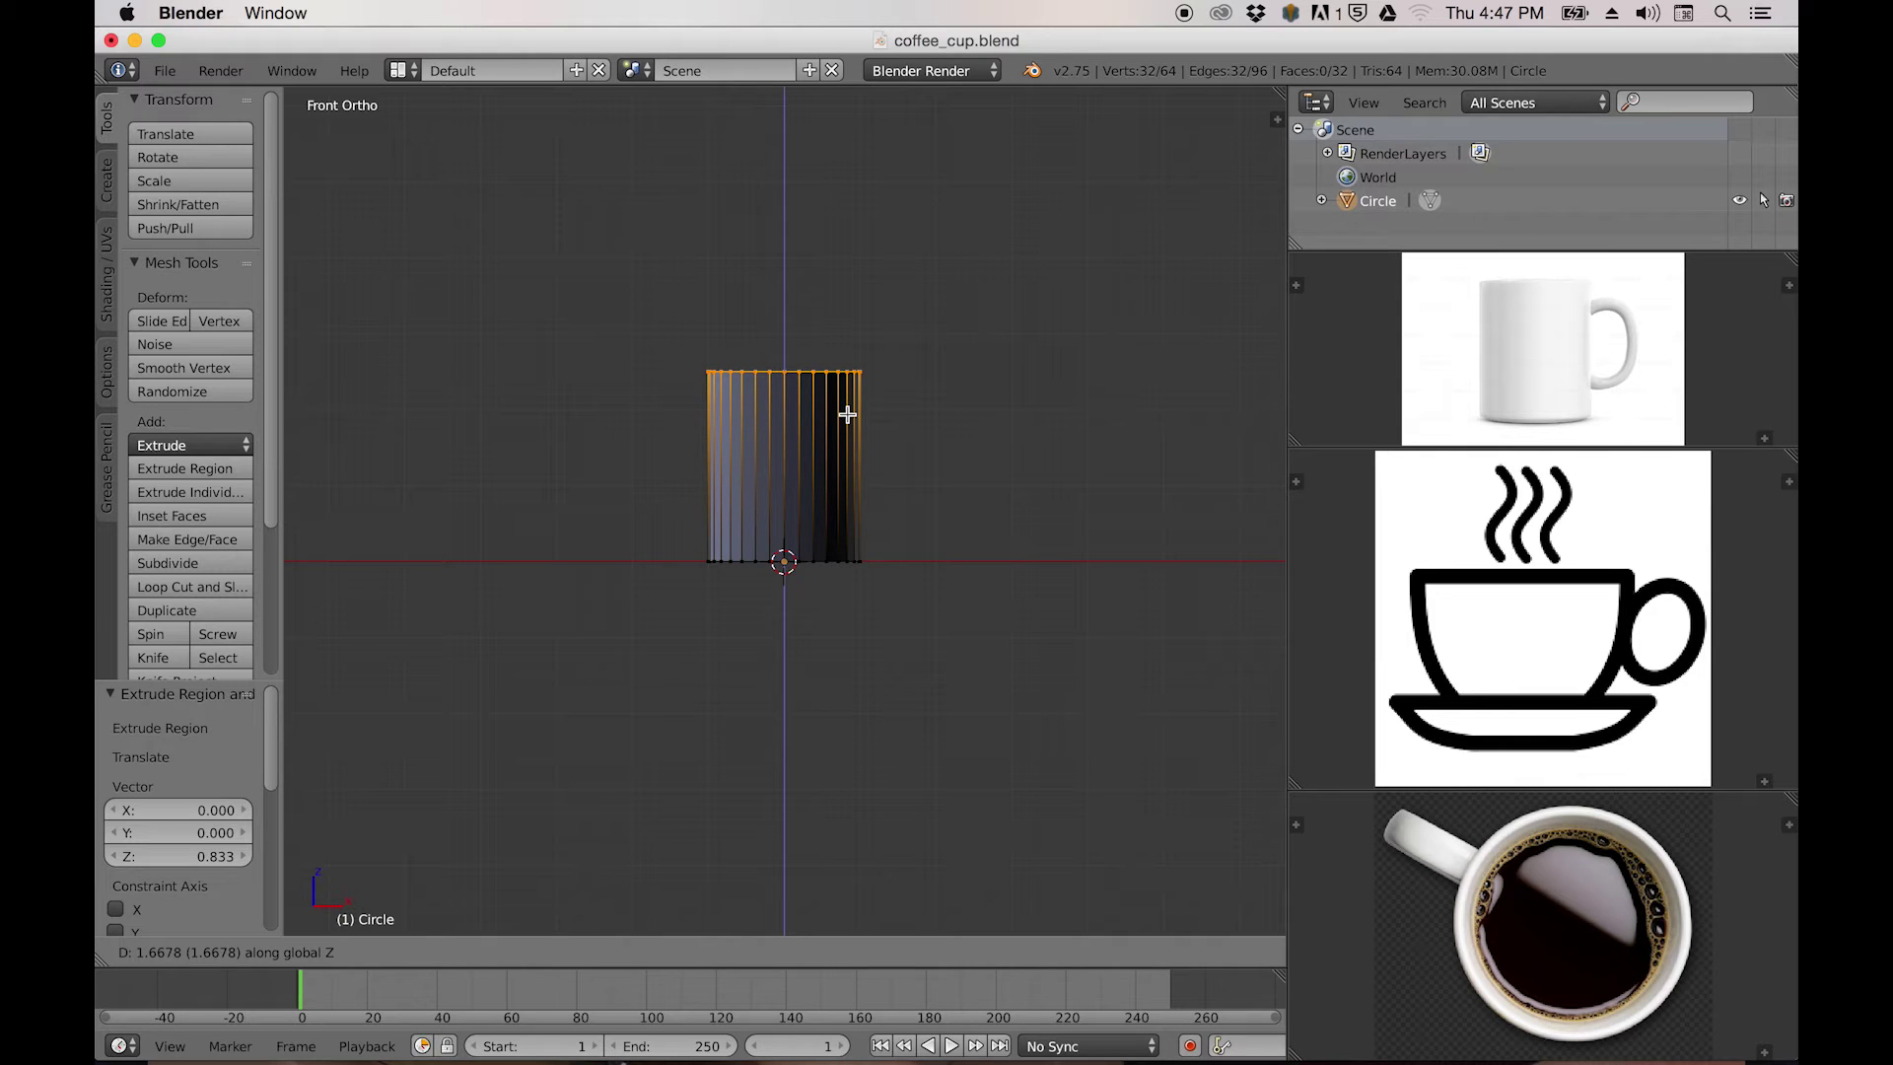
pyautogui.click(847, 414)
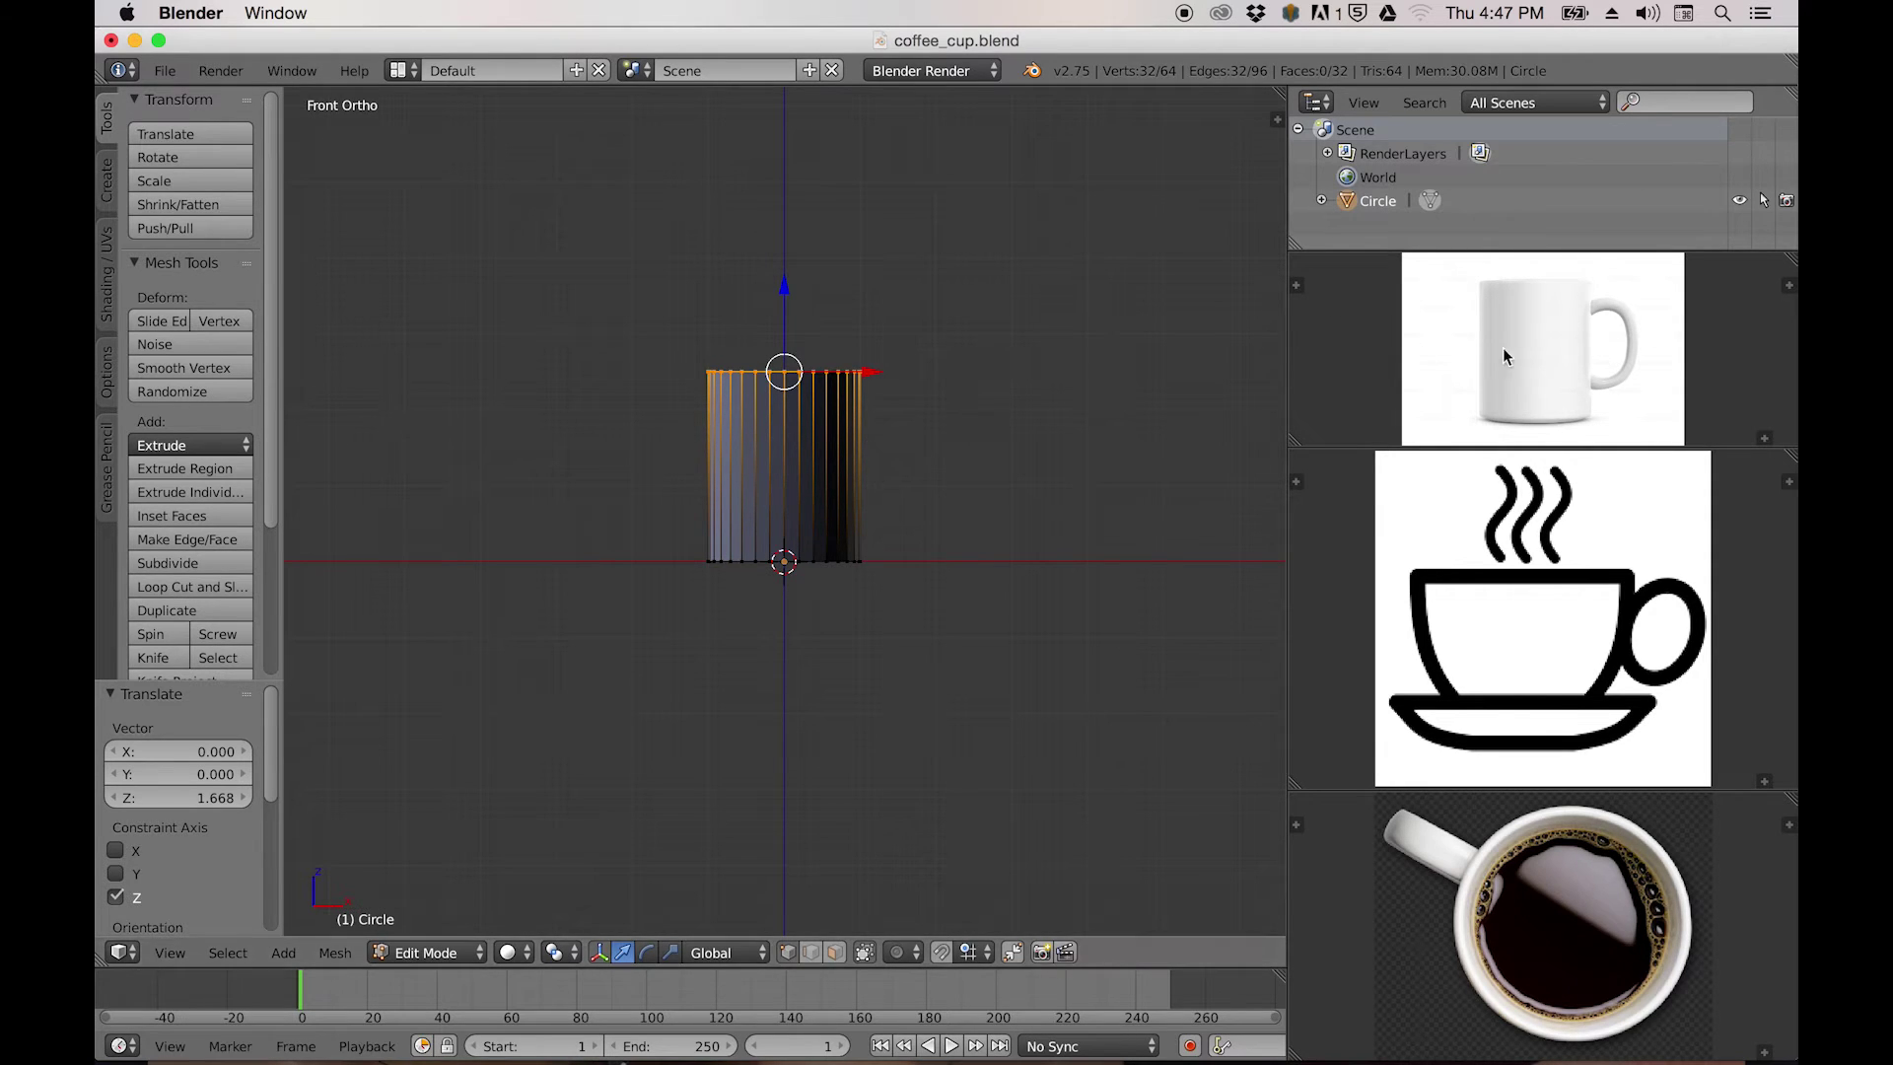
# Extrude the top ring in place and scale the new ring inward to about 0.929 to give the rim its thickness.
pyautogui.moveTo(1132, 388); pyautogui.dragTo(773, 469, button='middle')
pyautogui.scroll(2, 743, 556)
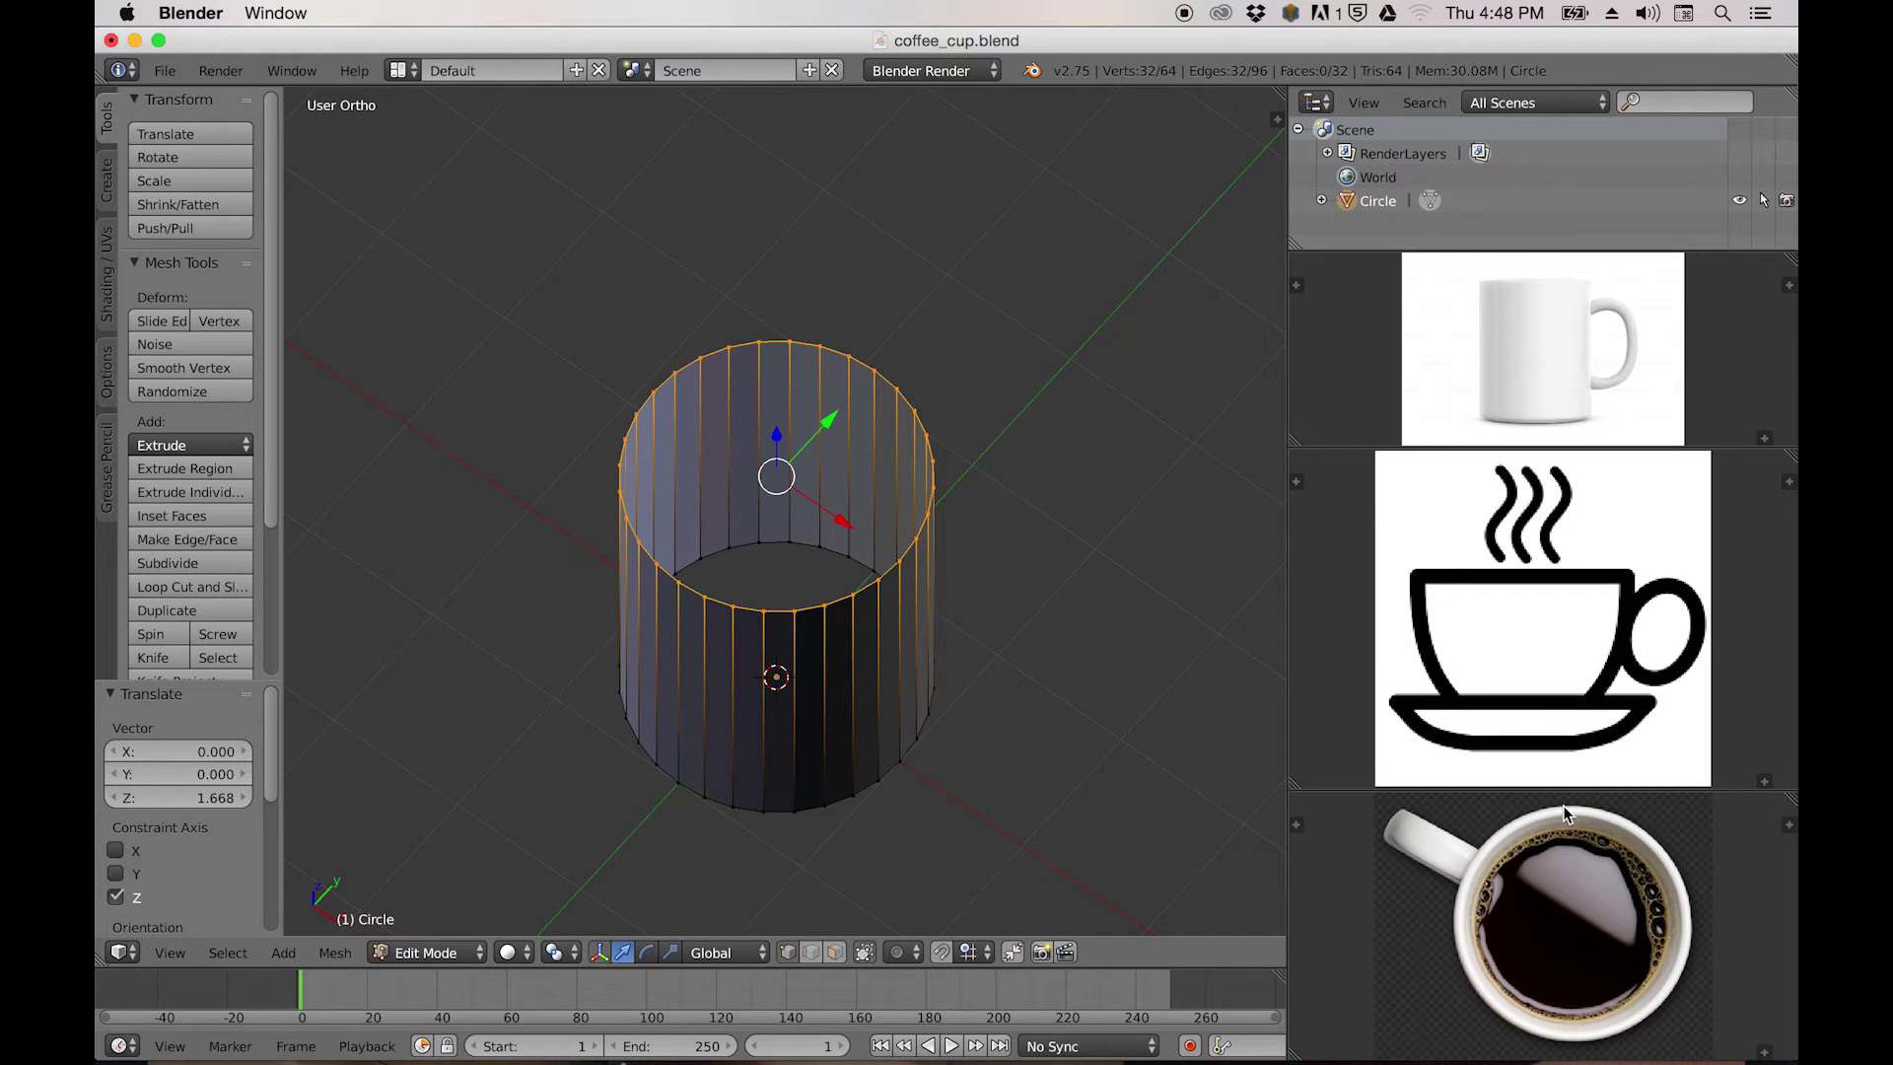
pyautogui.moveTo(1011, 610); pyautogui.dragTo(967, 511, button='middle')
pyautogui.press('e')
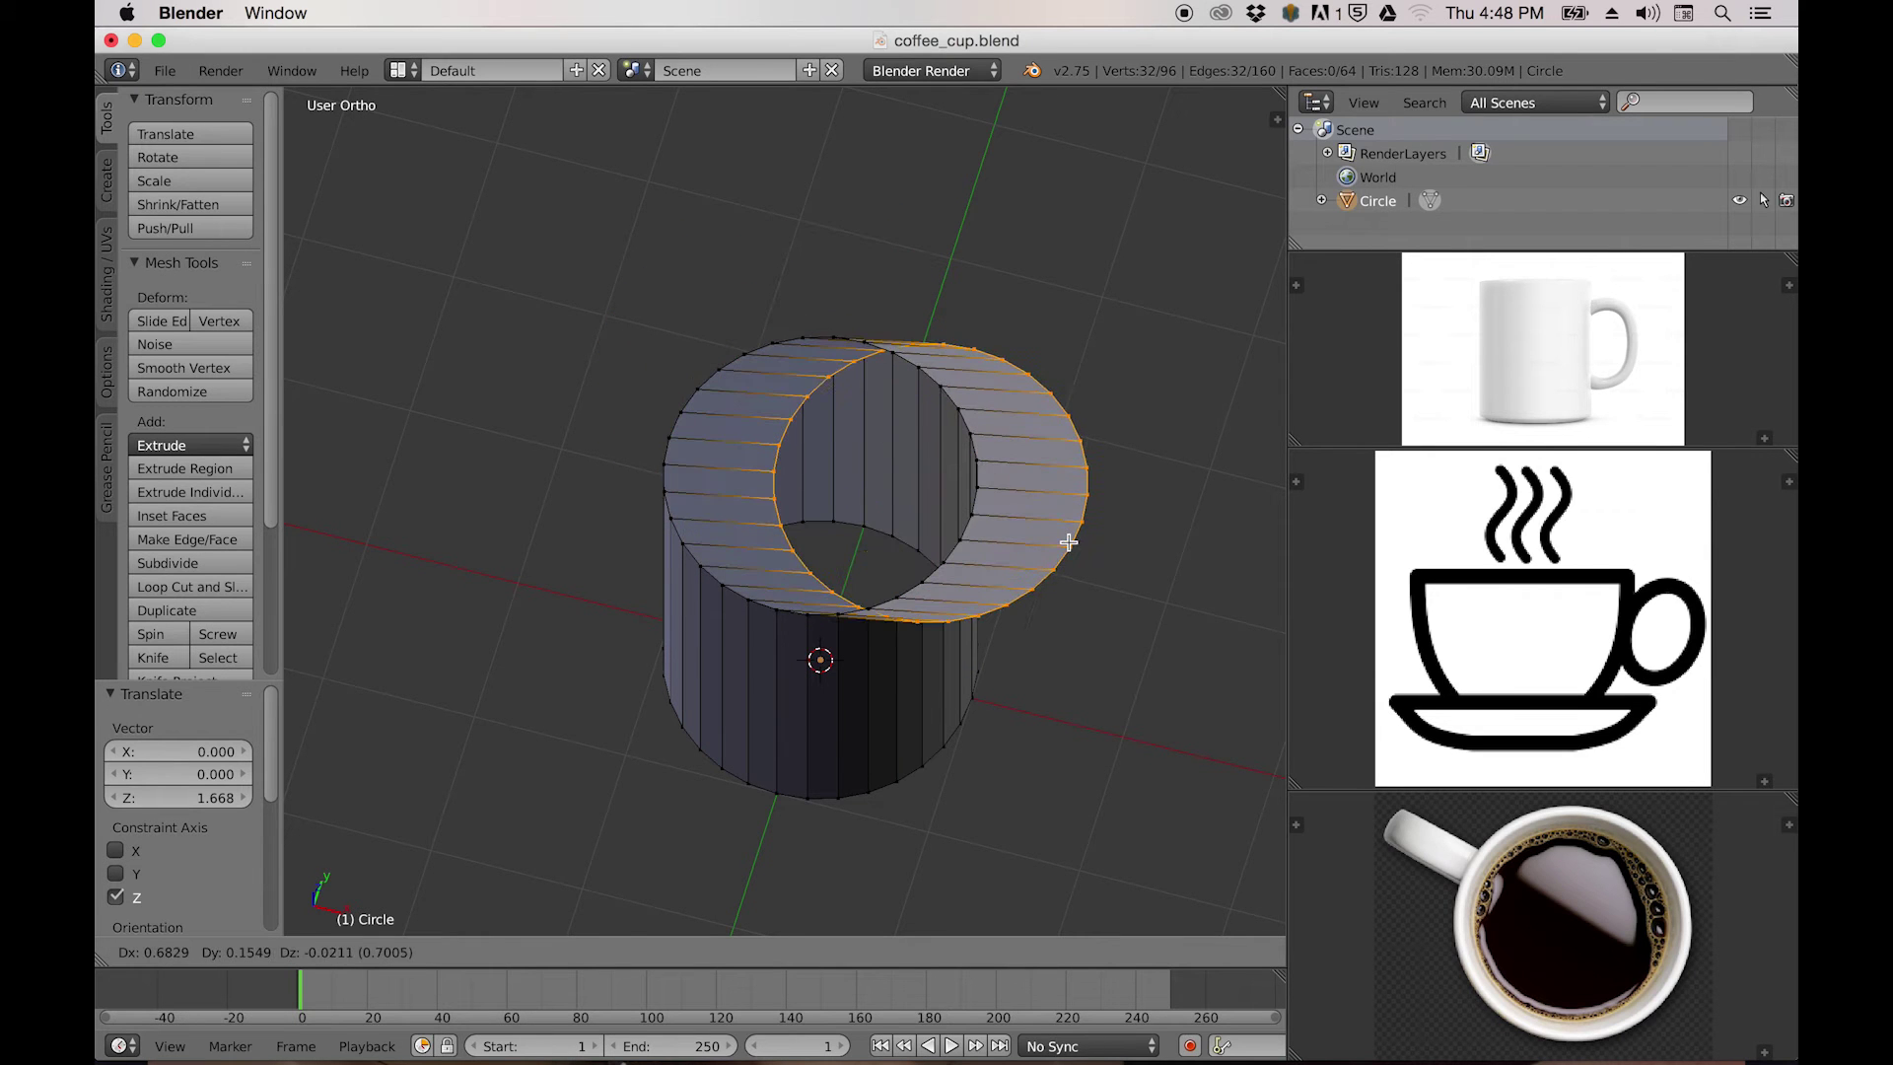
pyautogui.rightClick(1051, 545)
pyautogui.moveTo(911, 524)
pyautogui.mouseDown(button='middle')
pyautogui.moveTo(926, 536)
pyautogui.moveTo(928, 520)
pyautogui.mouseUp(button='middle')
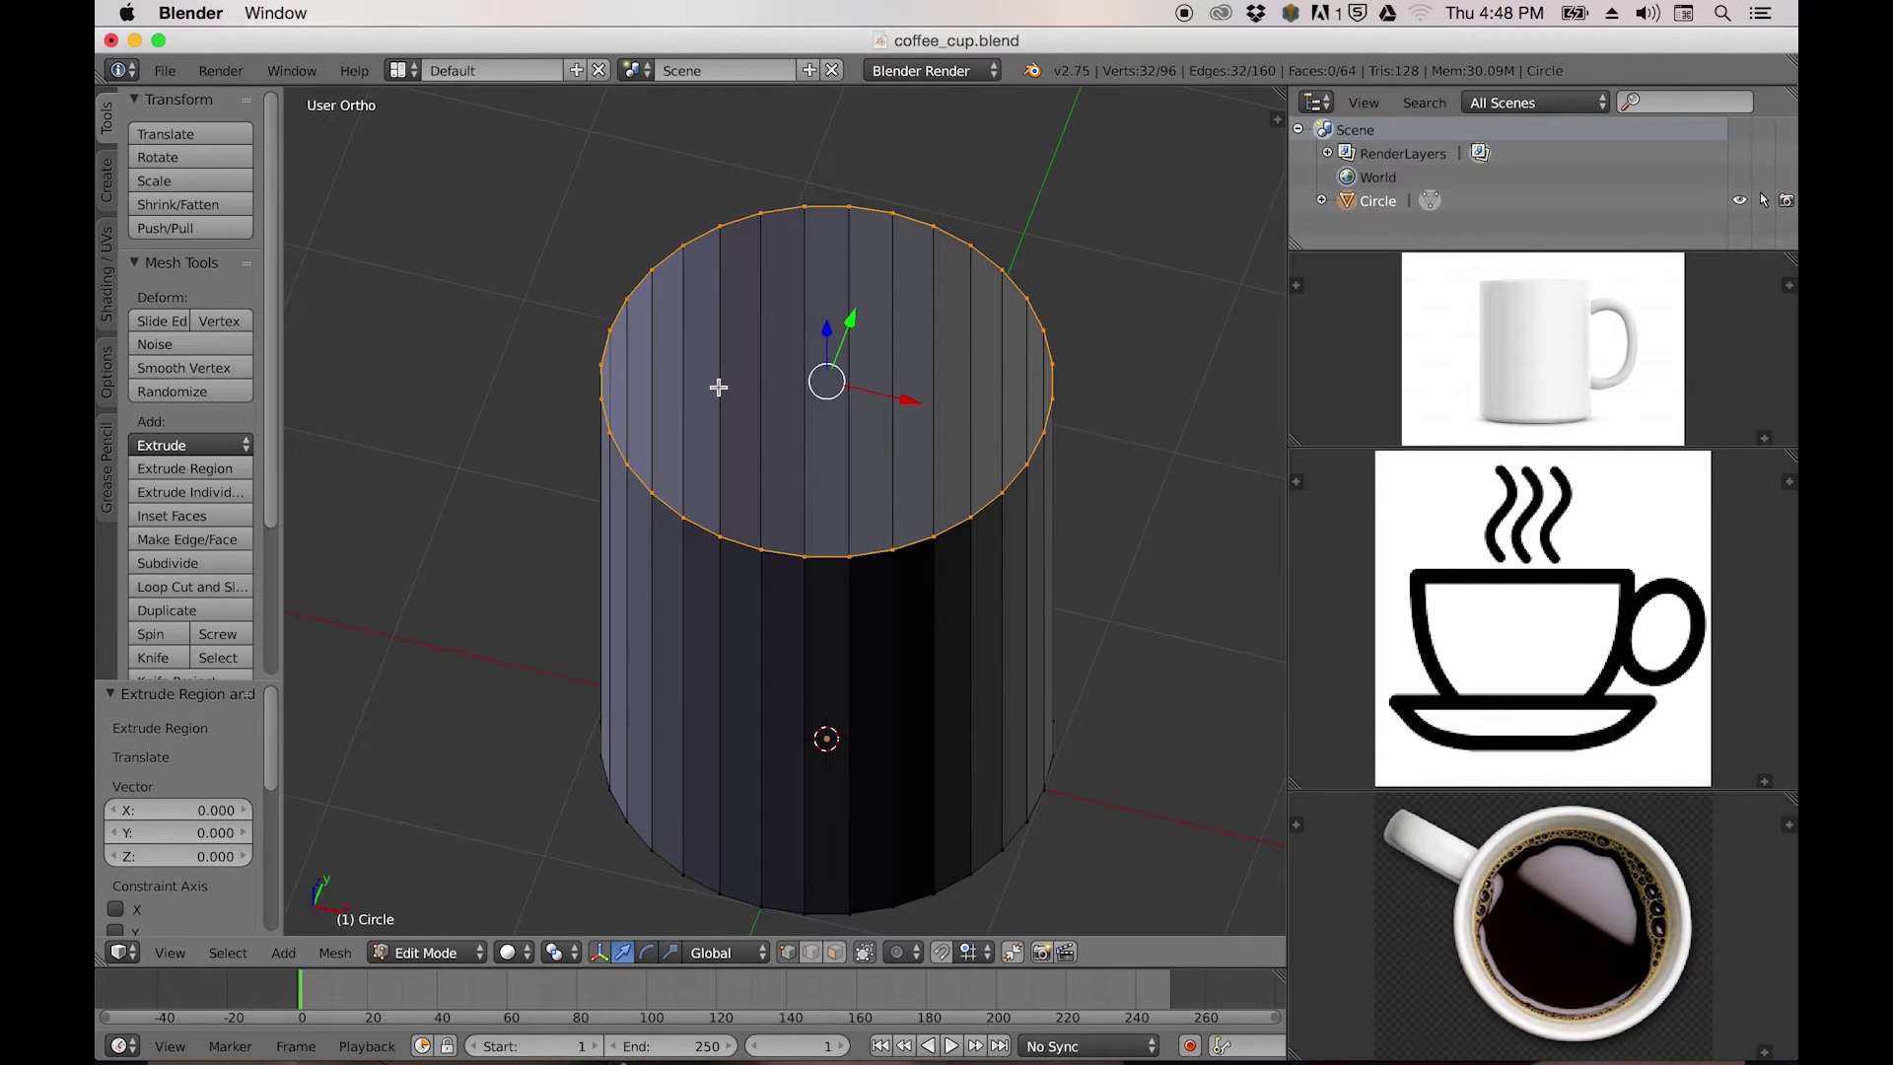
pyautogui.press('g')
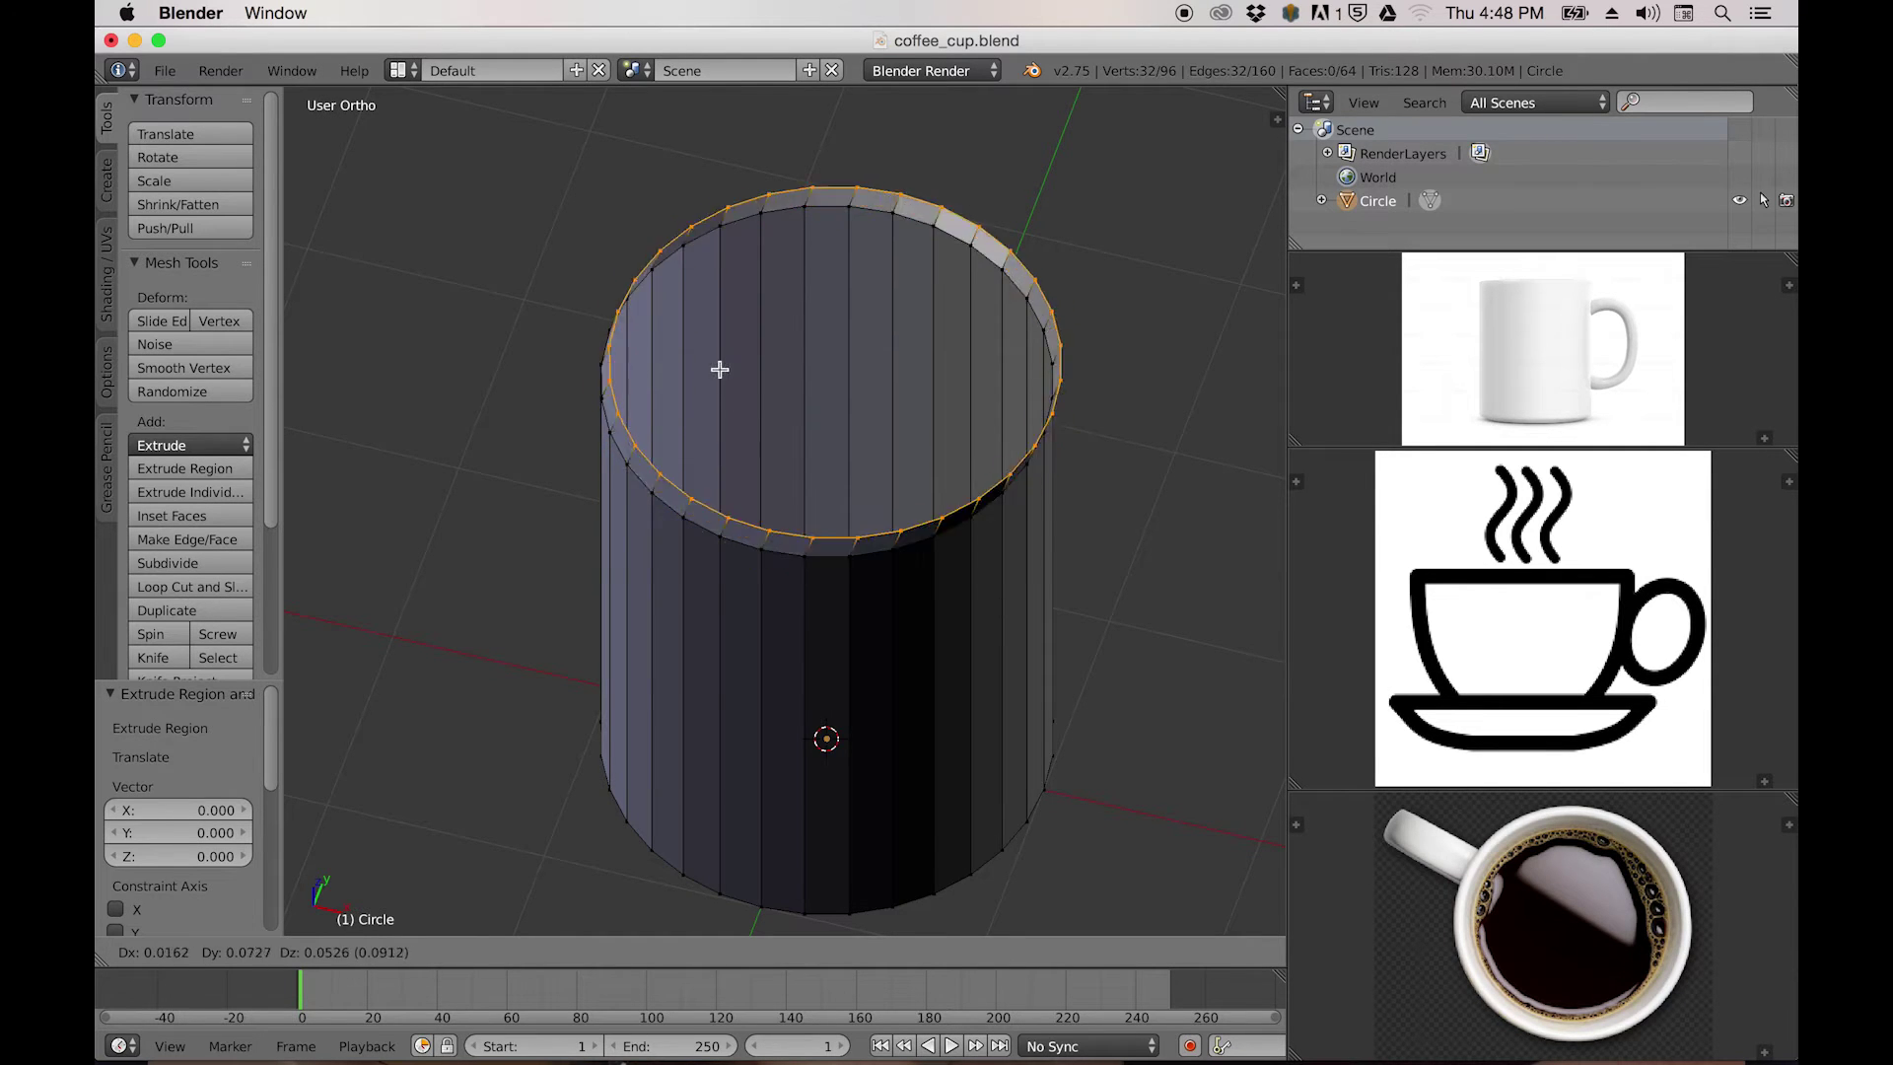
pyautogui.press('Escape')
pyautogui.moveTo(876, 471); pyautogui.dragTo(896, 426, button='middle')
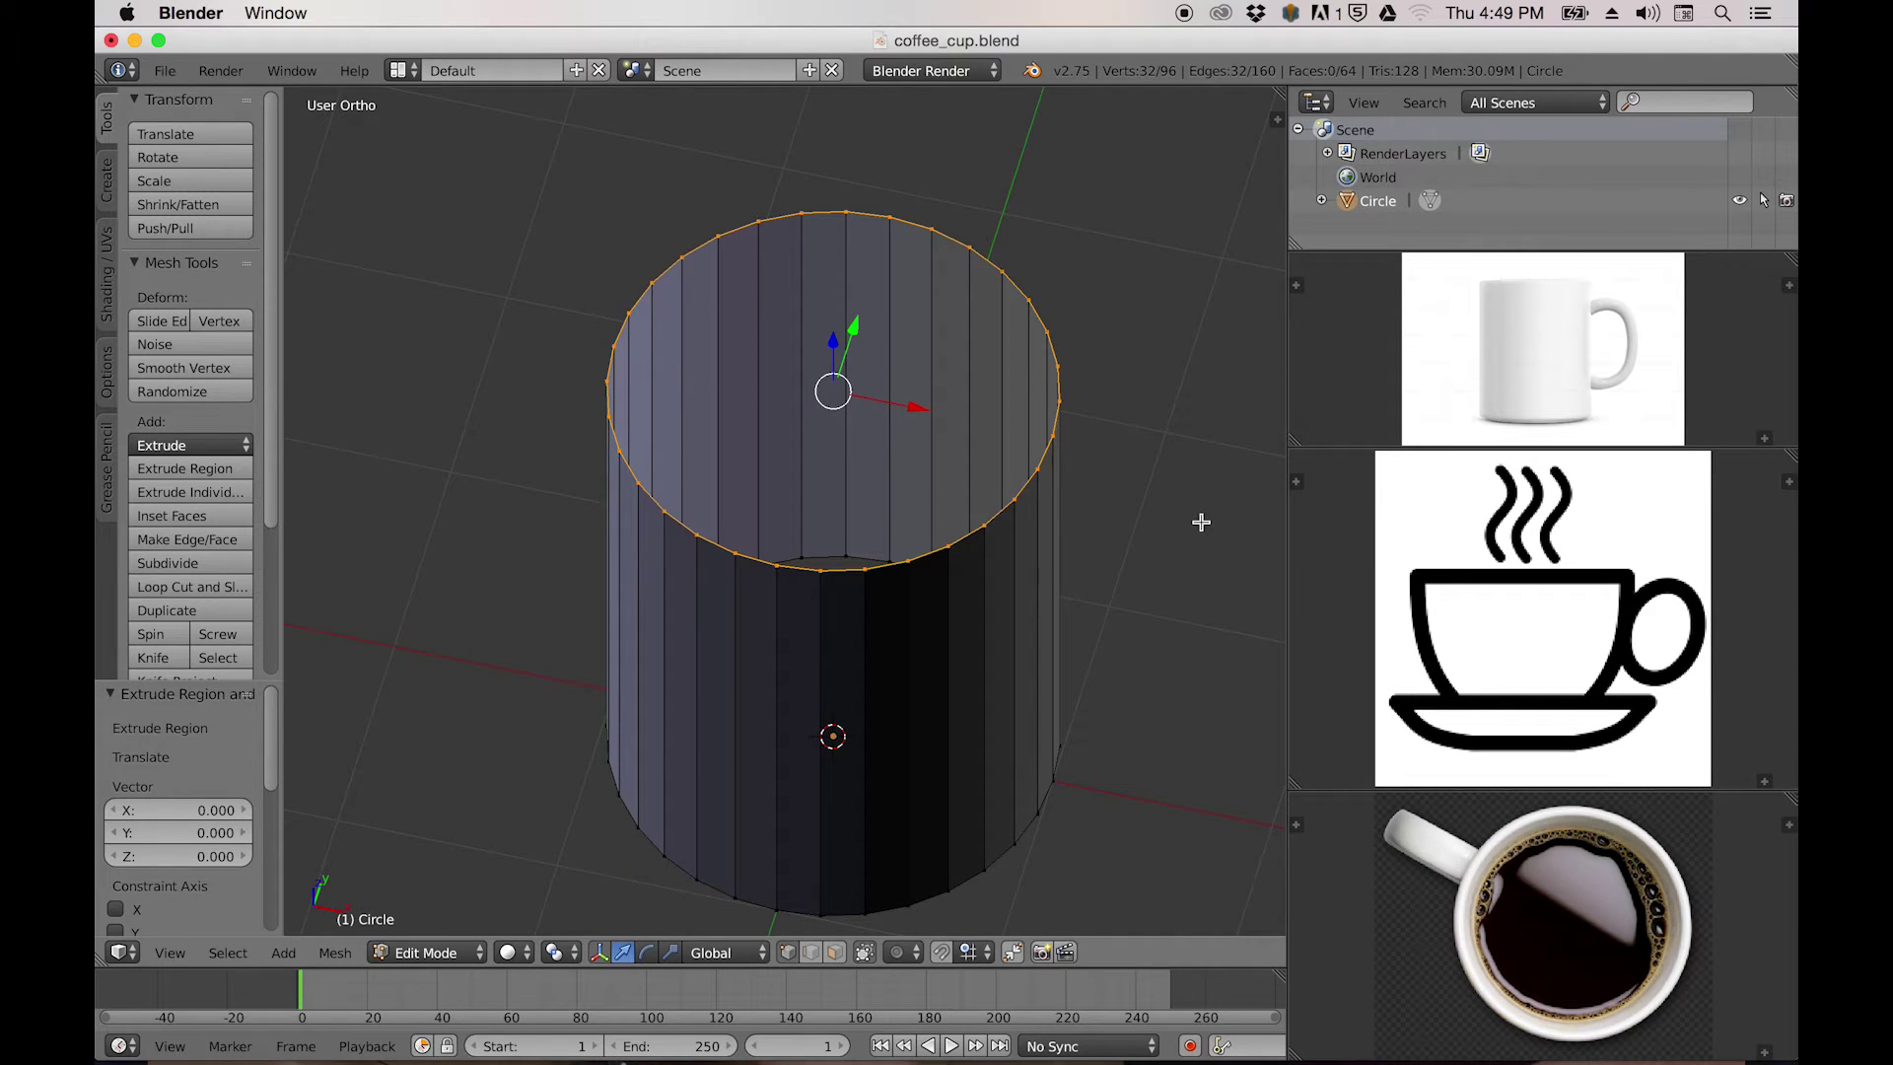
pyautogui.press('s')
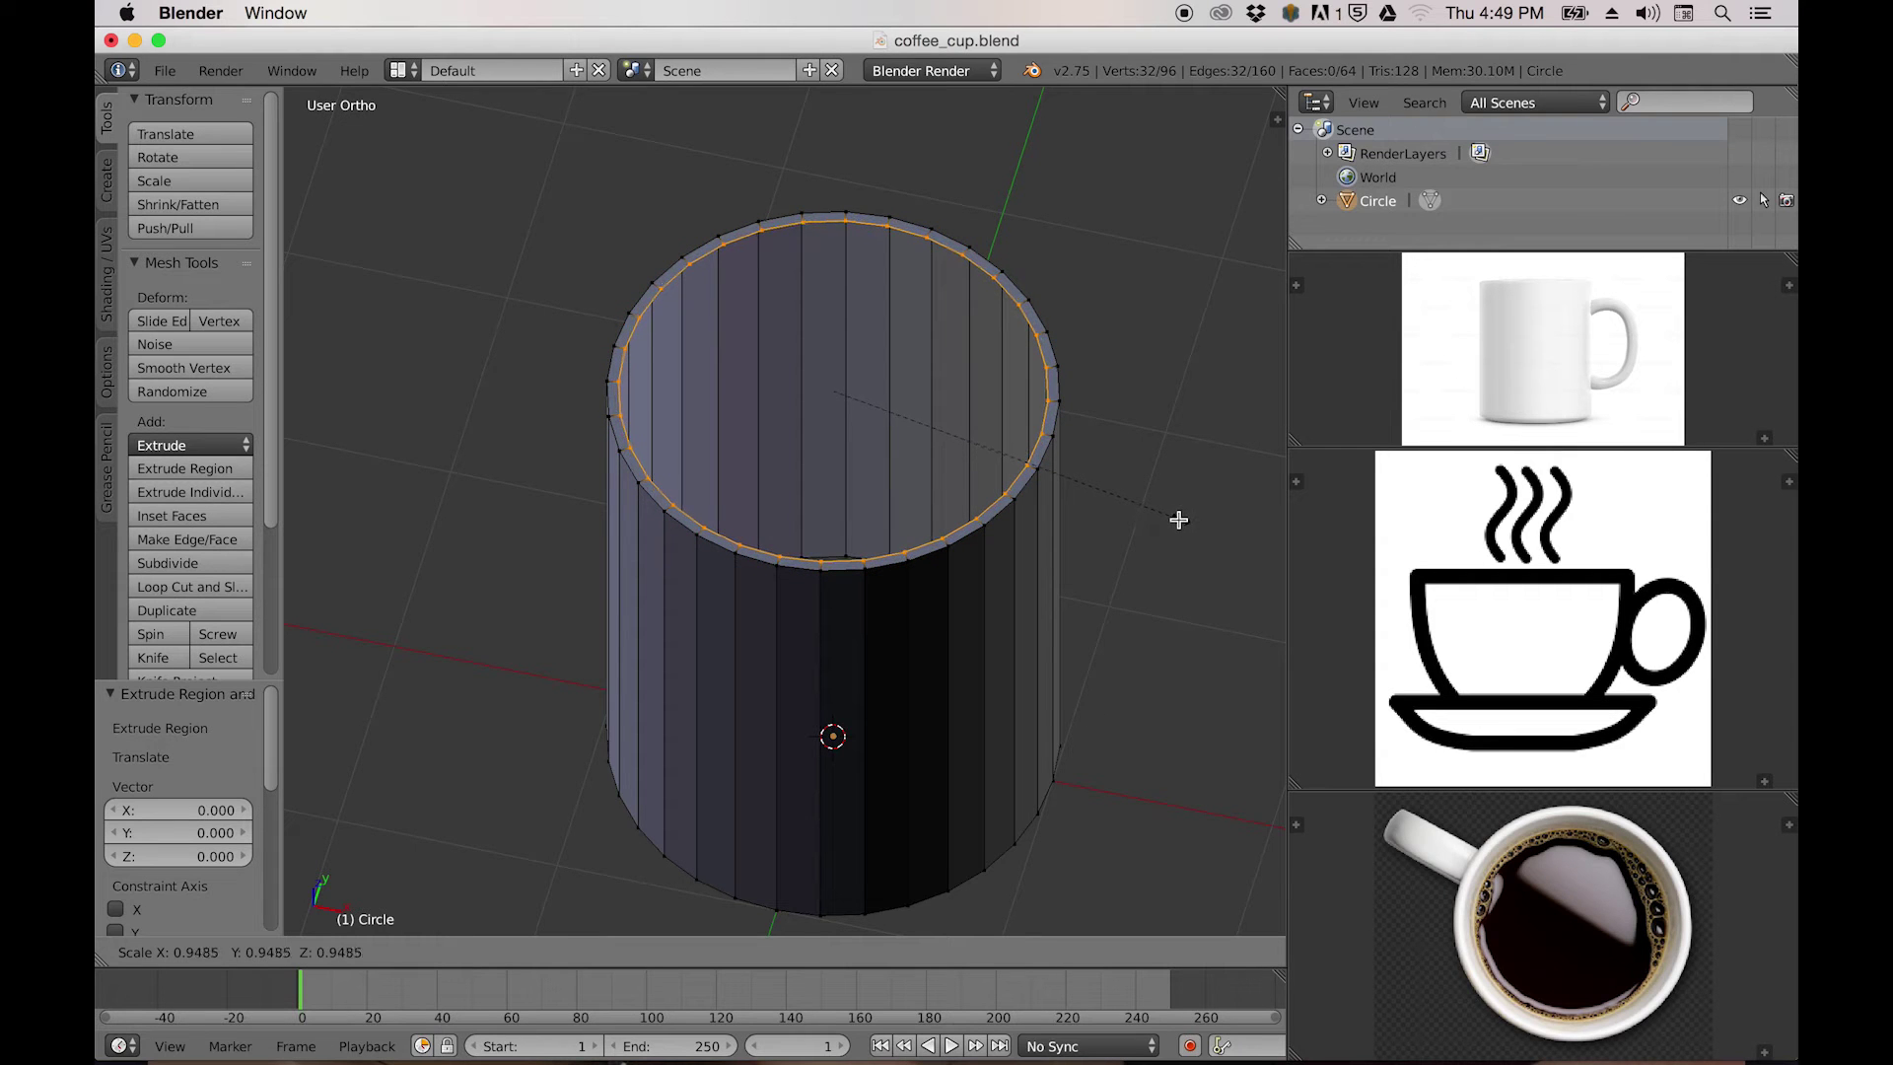
pyautogui.click(1171, 519)
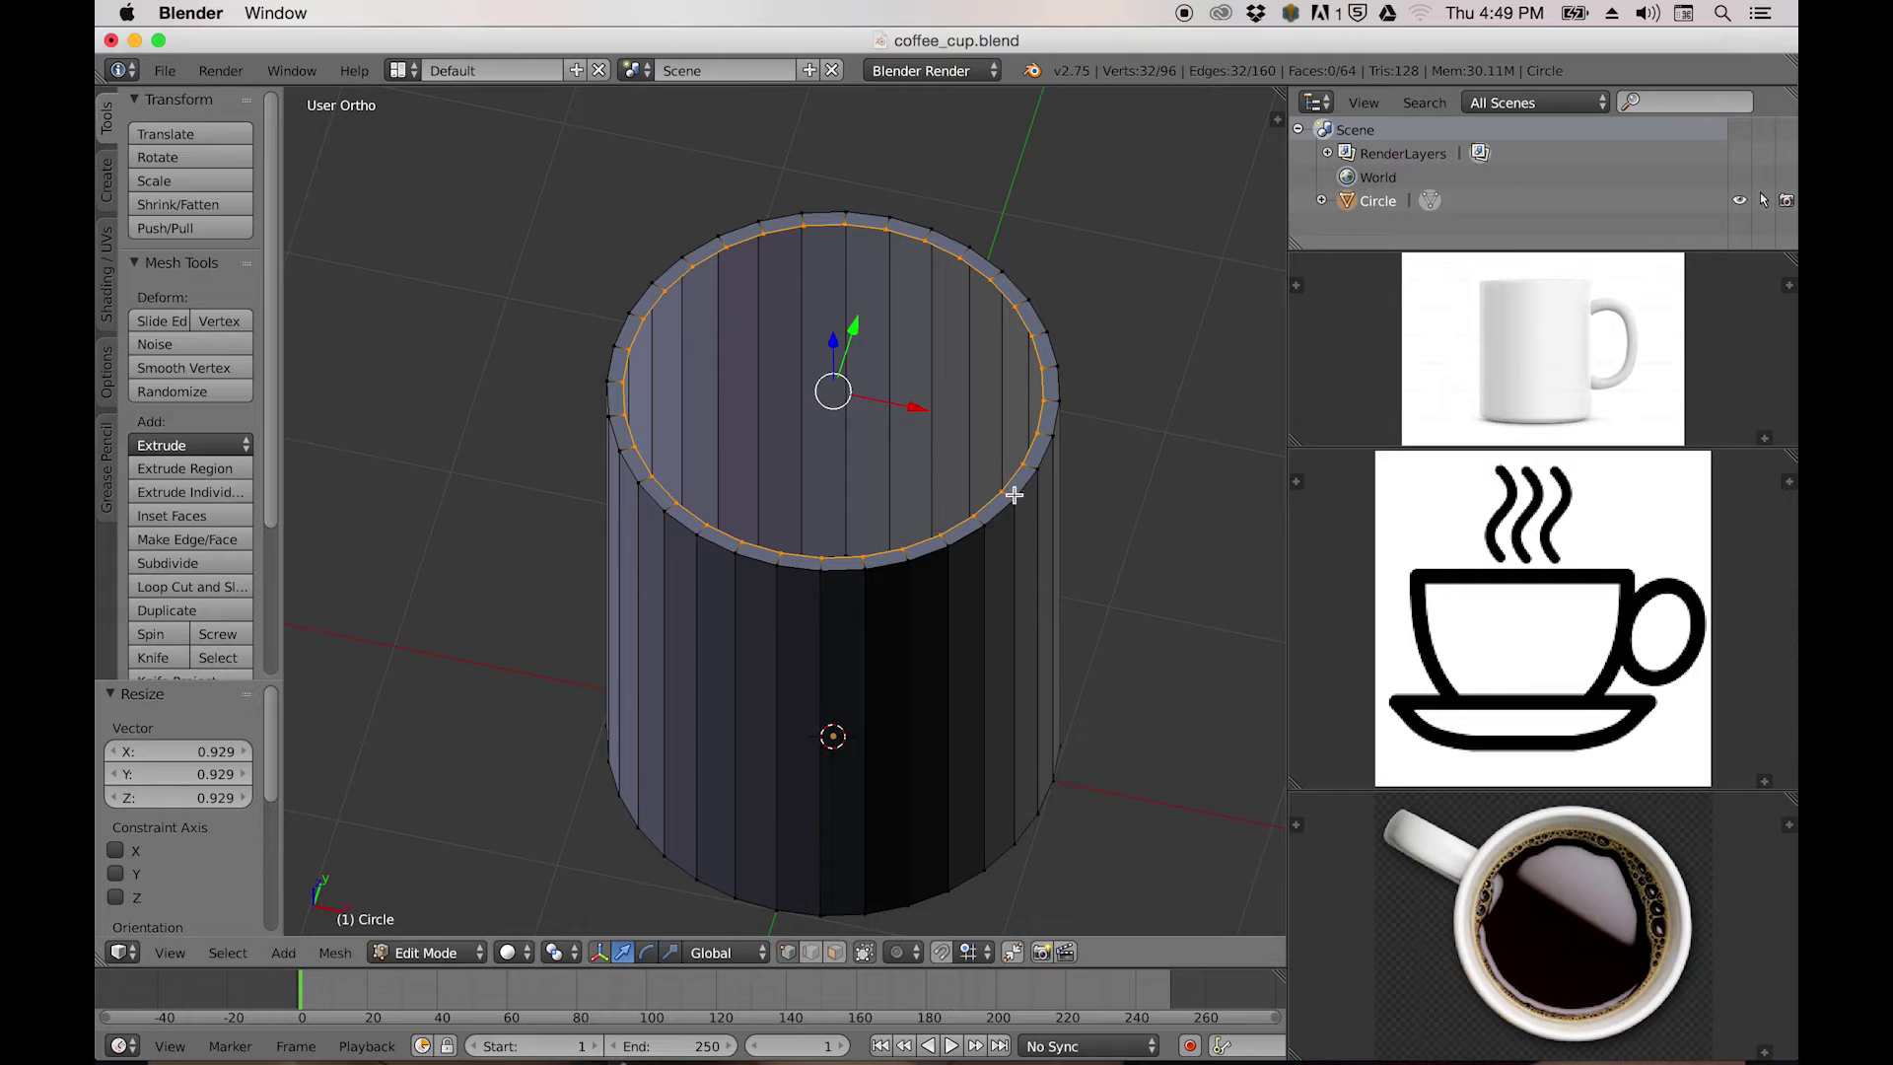
# Extrude the inner rim ring down along the Z axis by about 1.282 to start the cup's inner wall.
pyautogui.moveTo(1018, 481)
pyautogui.mouseDown(button='middle')
pyautogui.moveTo(1001, 503)
pyautogui.moveTo(887, 469)
pyautogui.moveTo(996, 473)
pyautogui.mouseUp(button='middle')
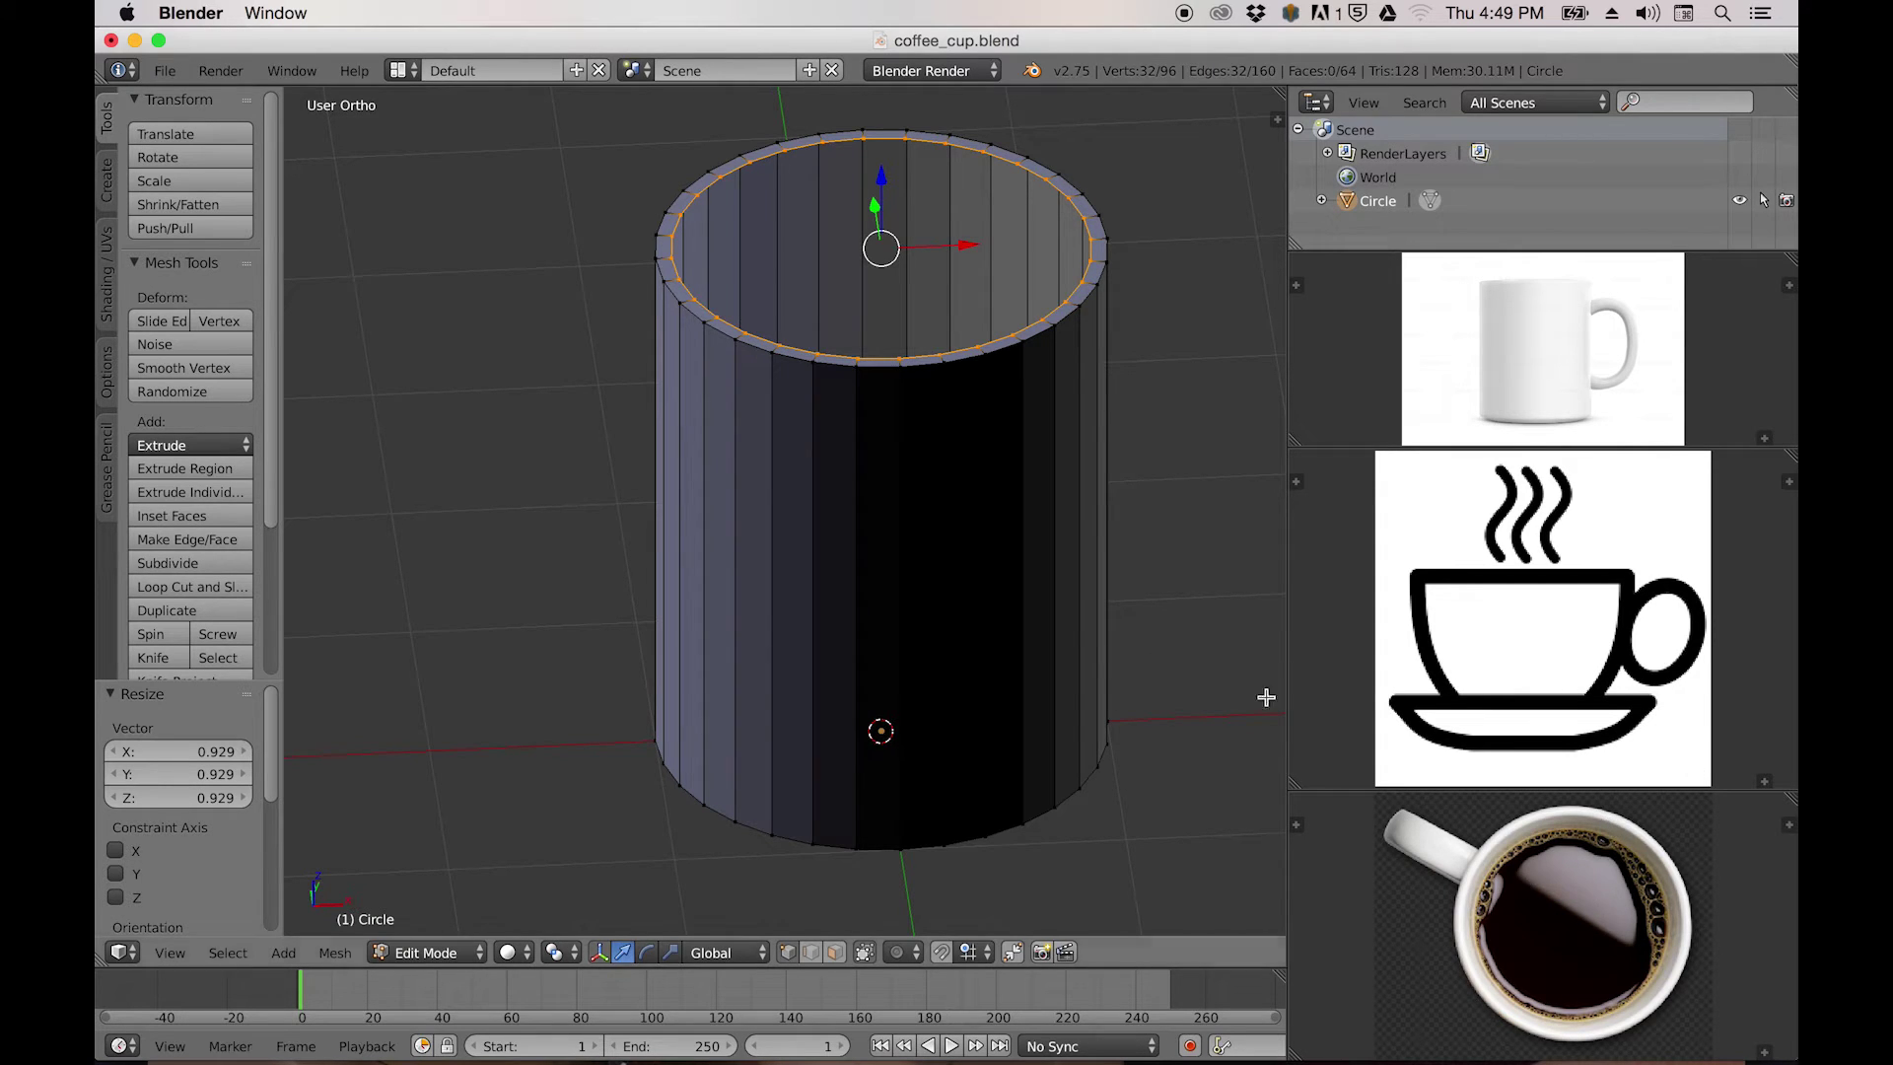
pyautogui.keyDown('shift'); pyautogui.scroll(1, 1077, 647); pyautogui.keyUp('shift')
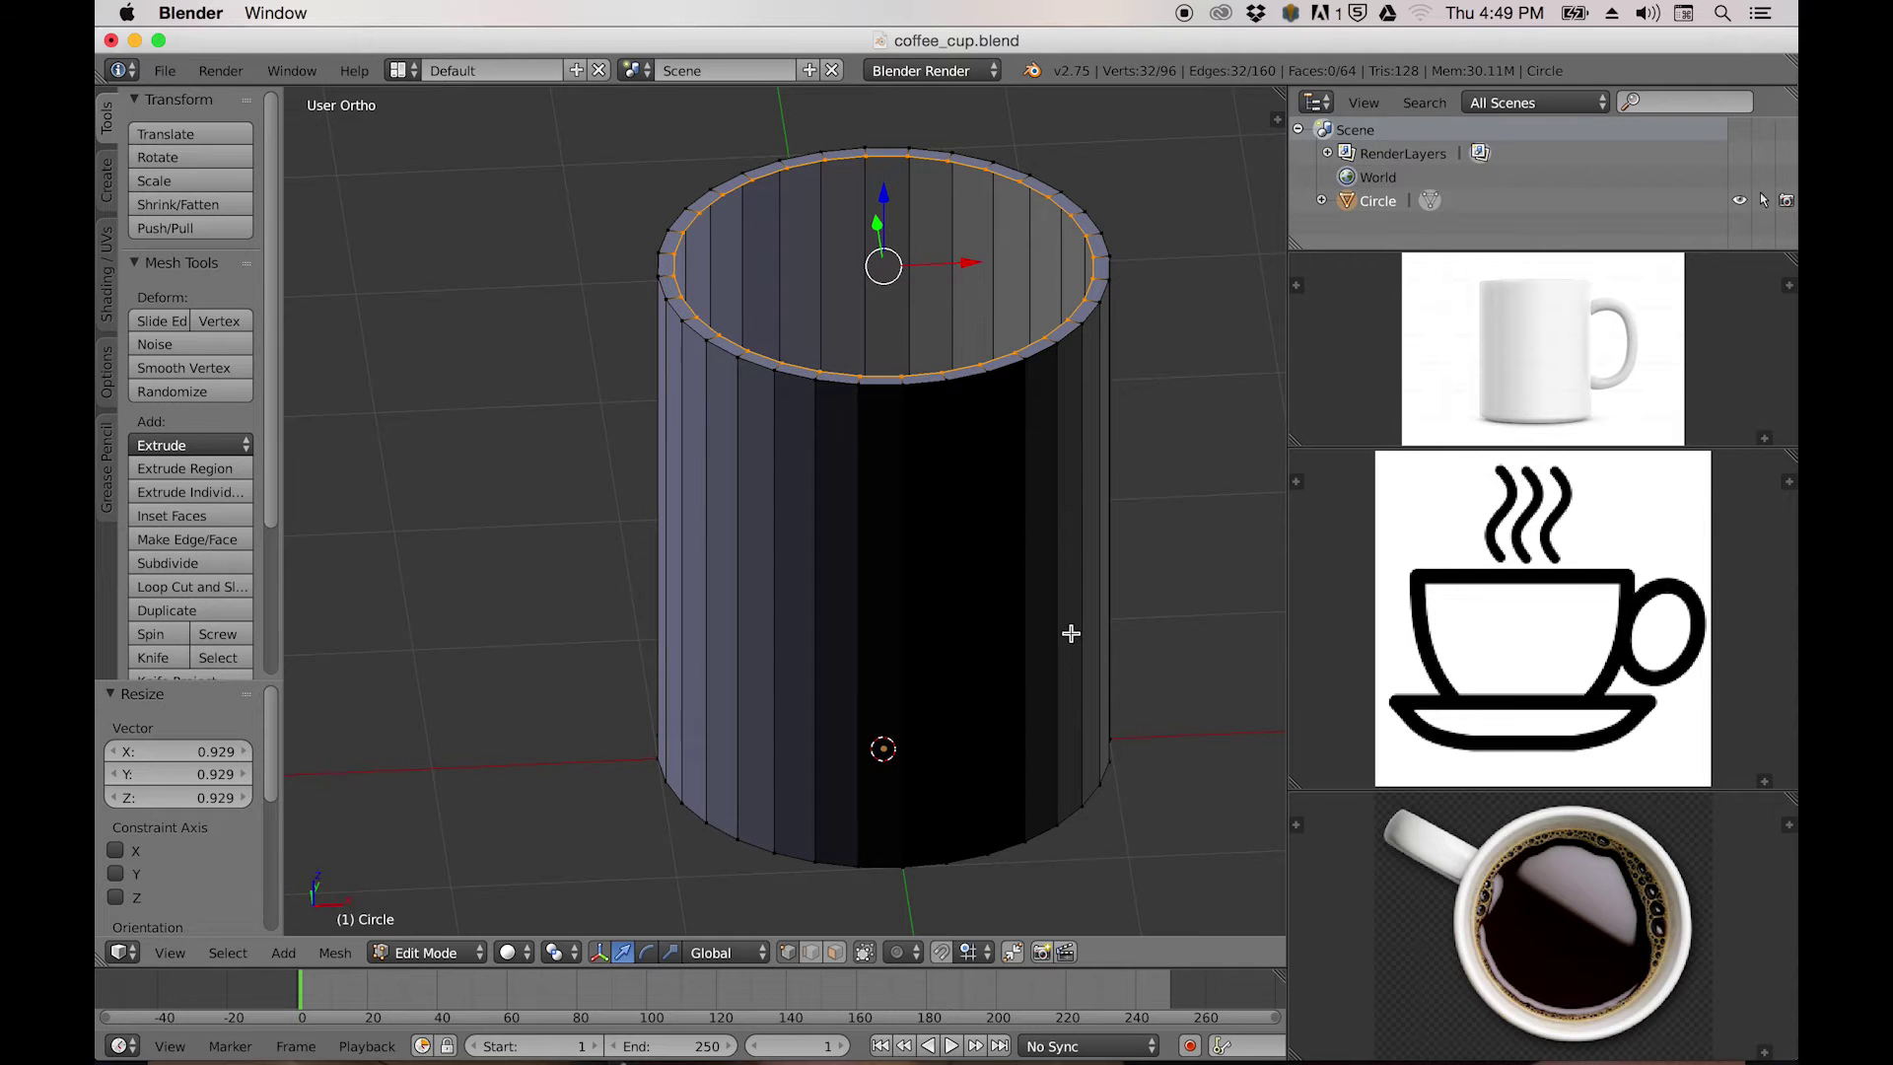
pyautogui.press('e')
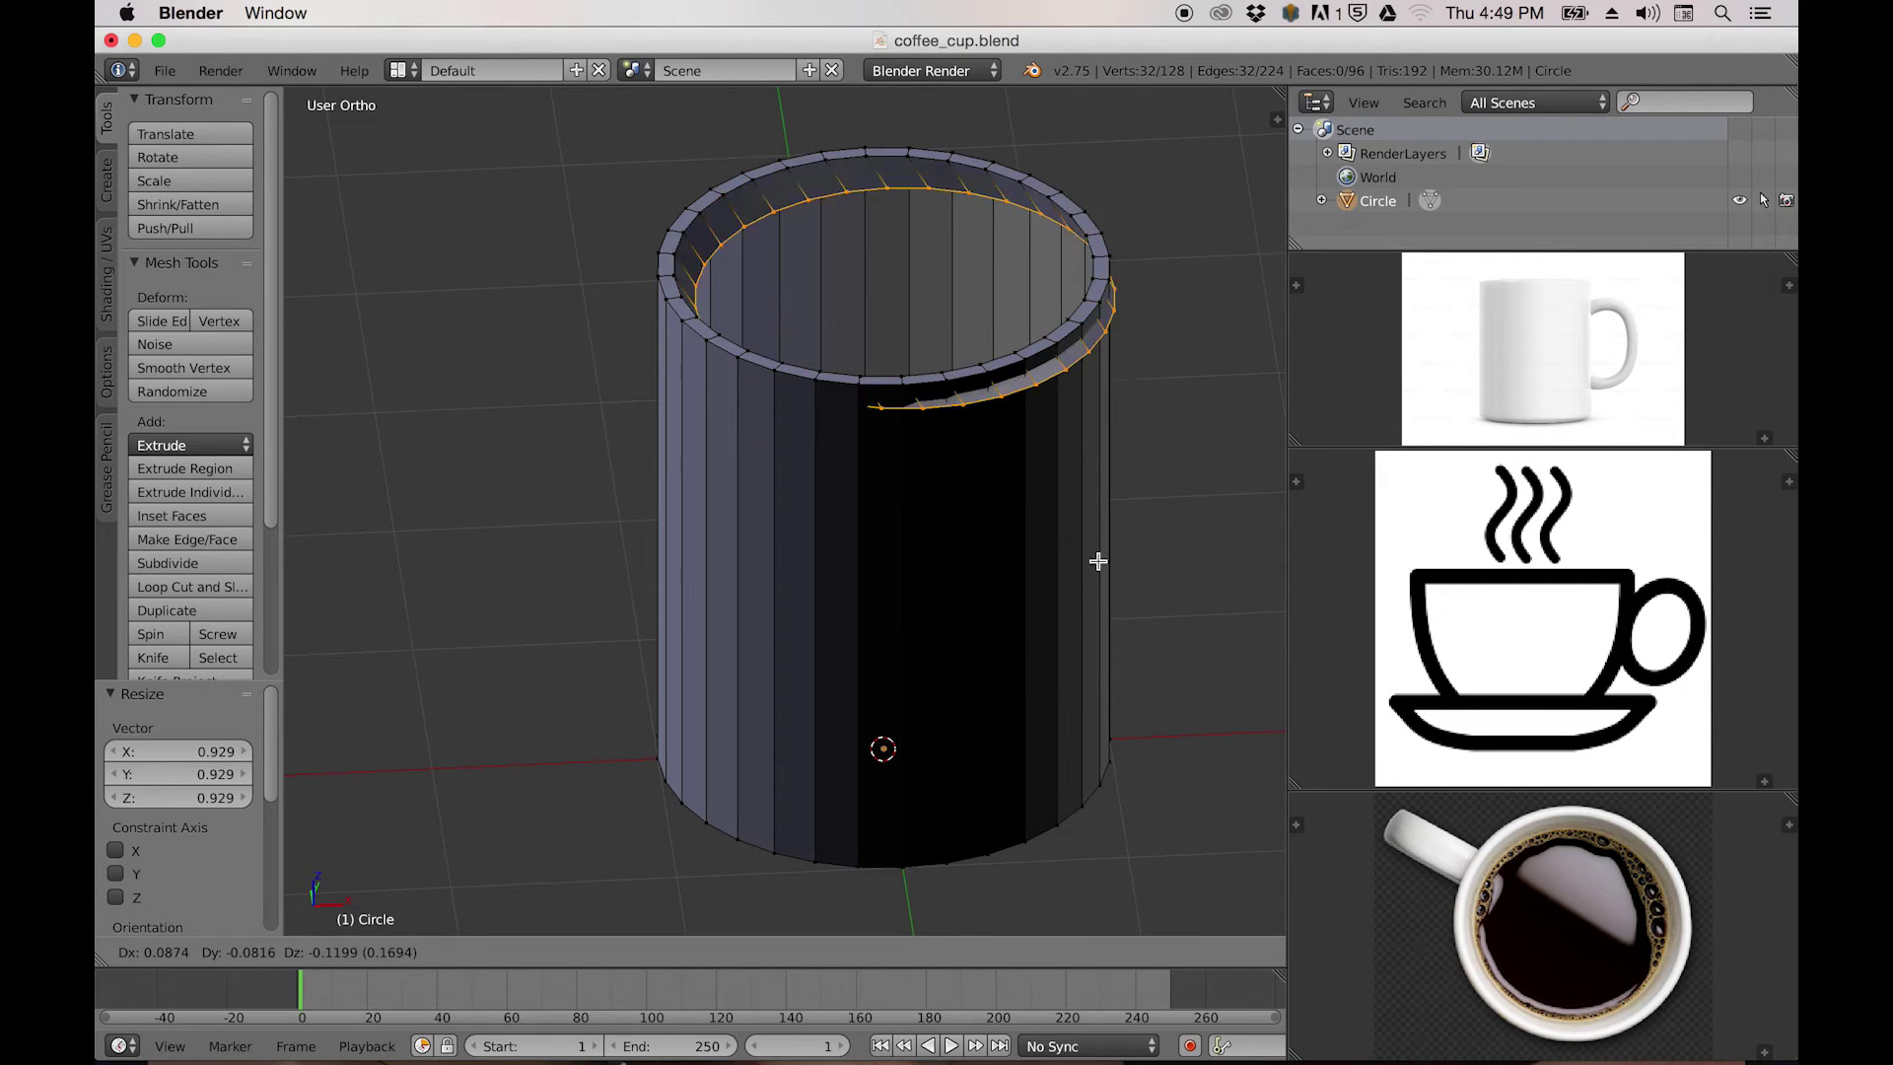
pyautogui.press('z')
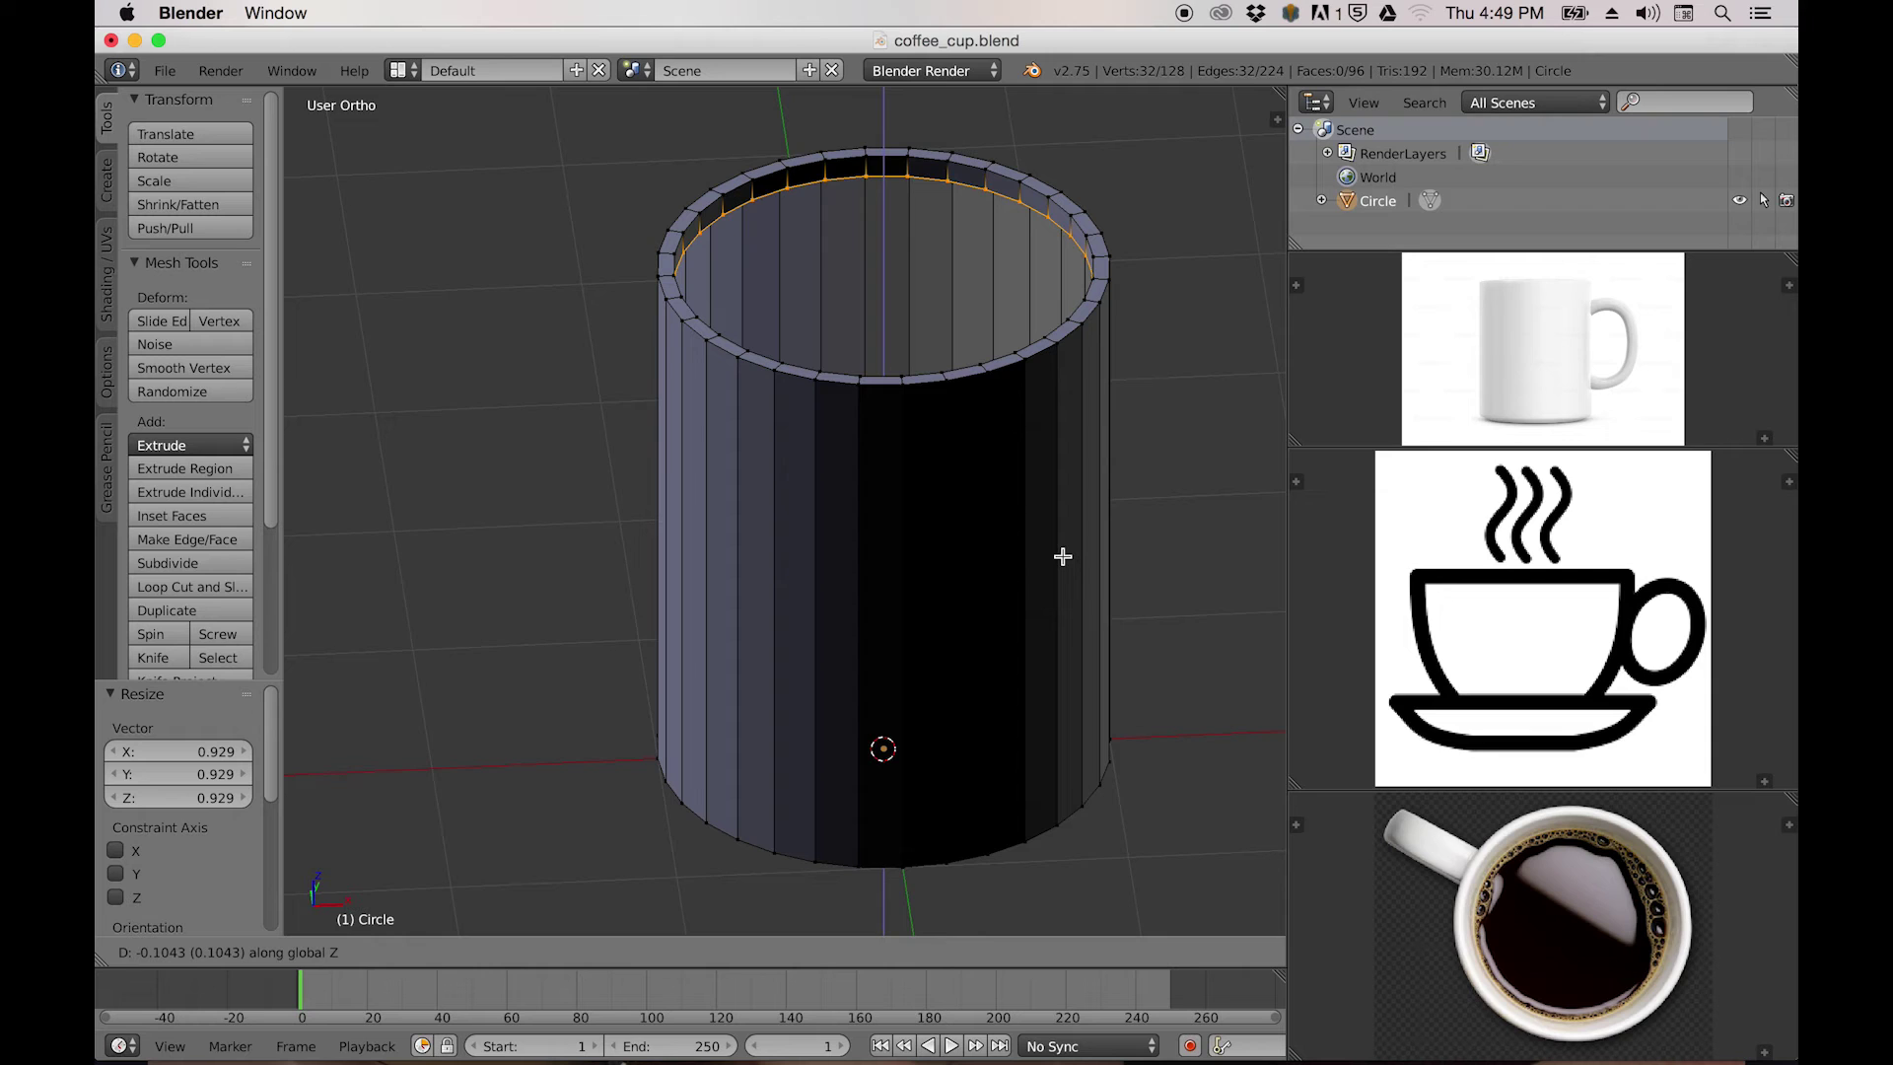
pyautogui.click(993, 777)
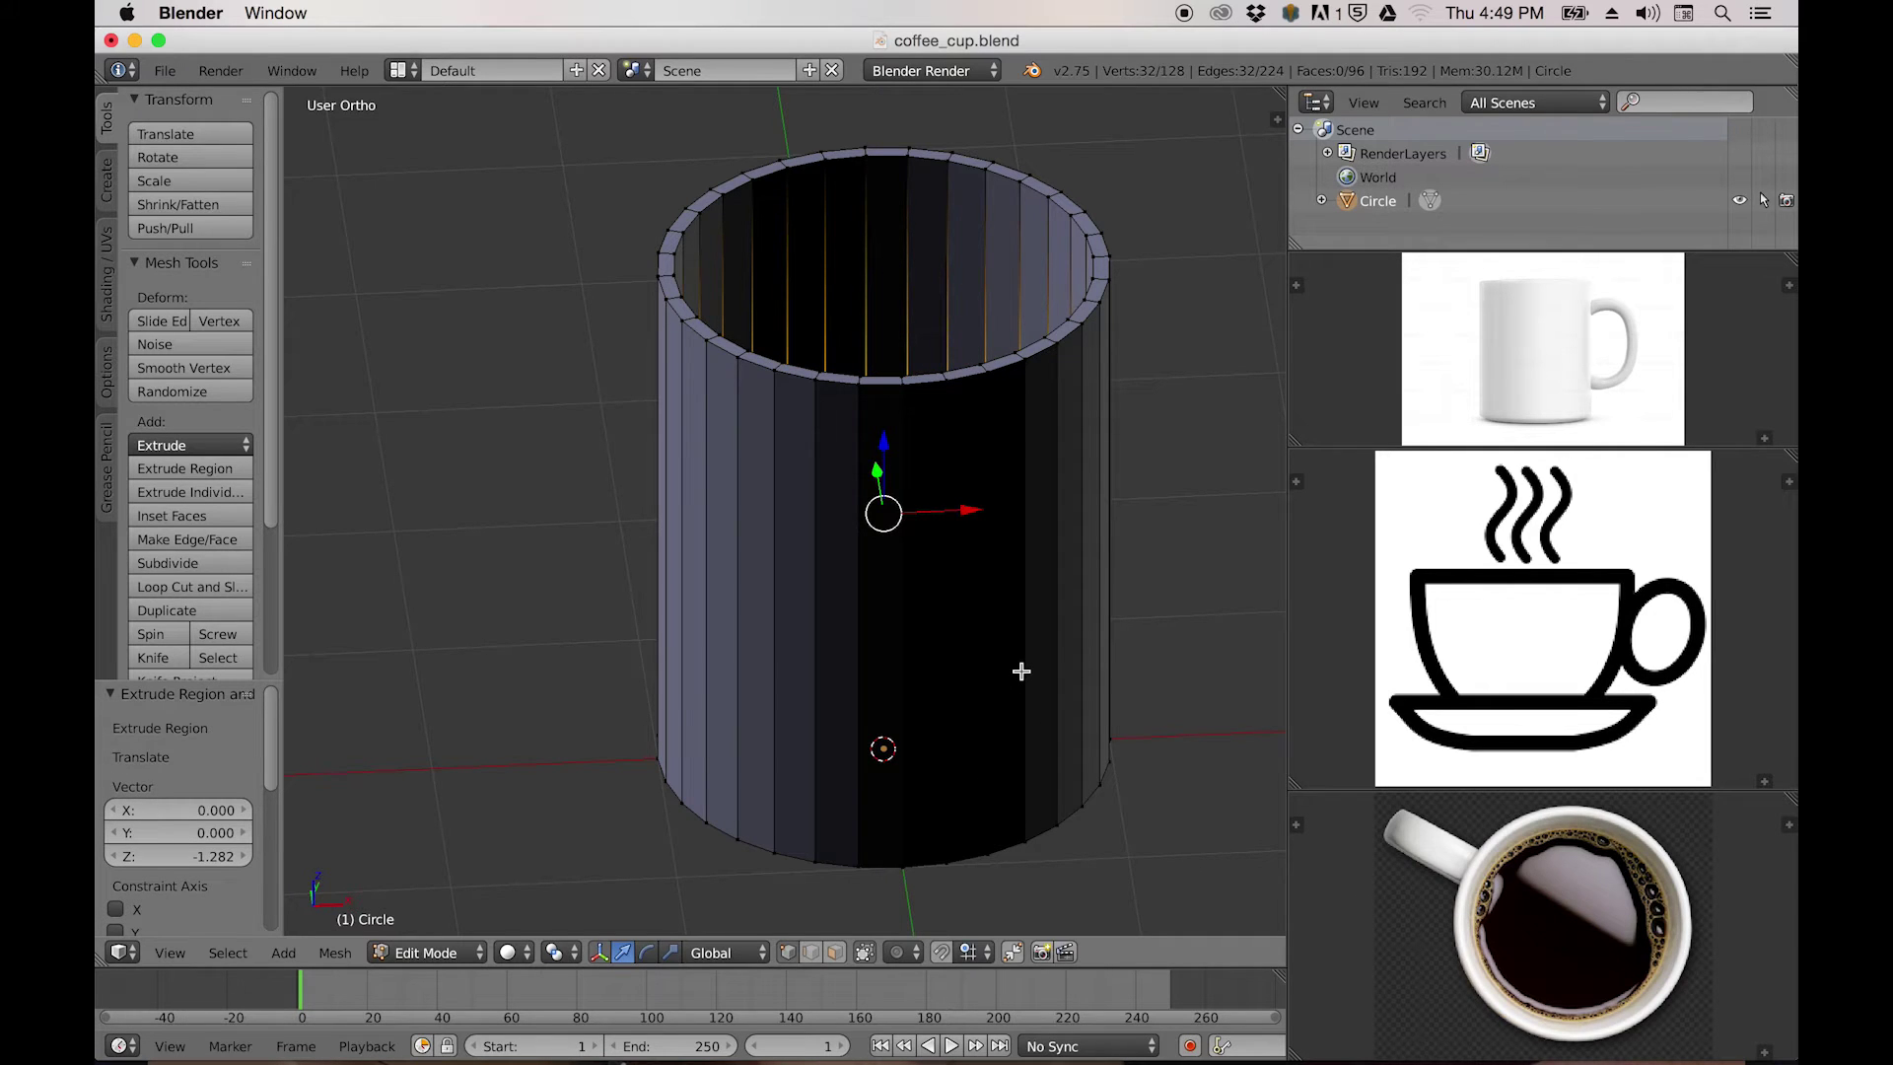
# Show the cup in wireframe from the front and examine the spacing between its inner and outer walls.
pyautogui.press('KP_1')
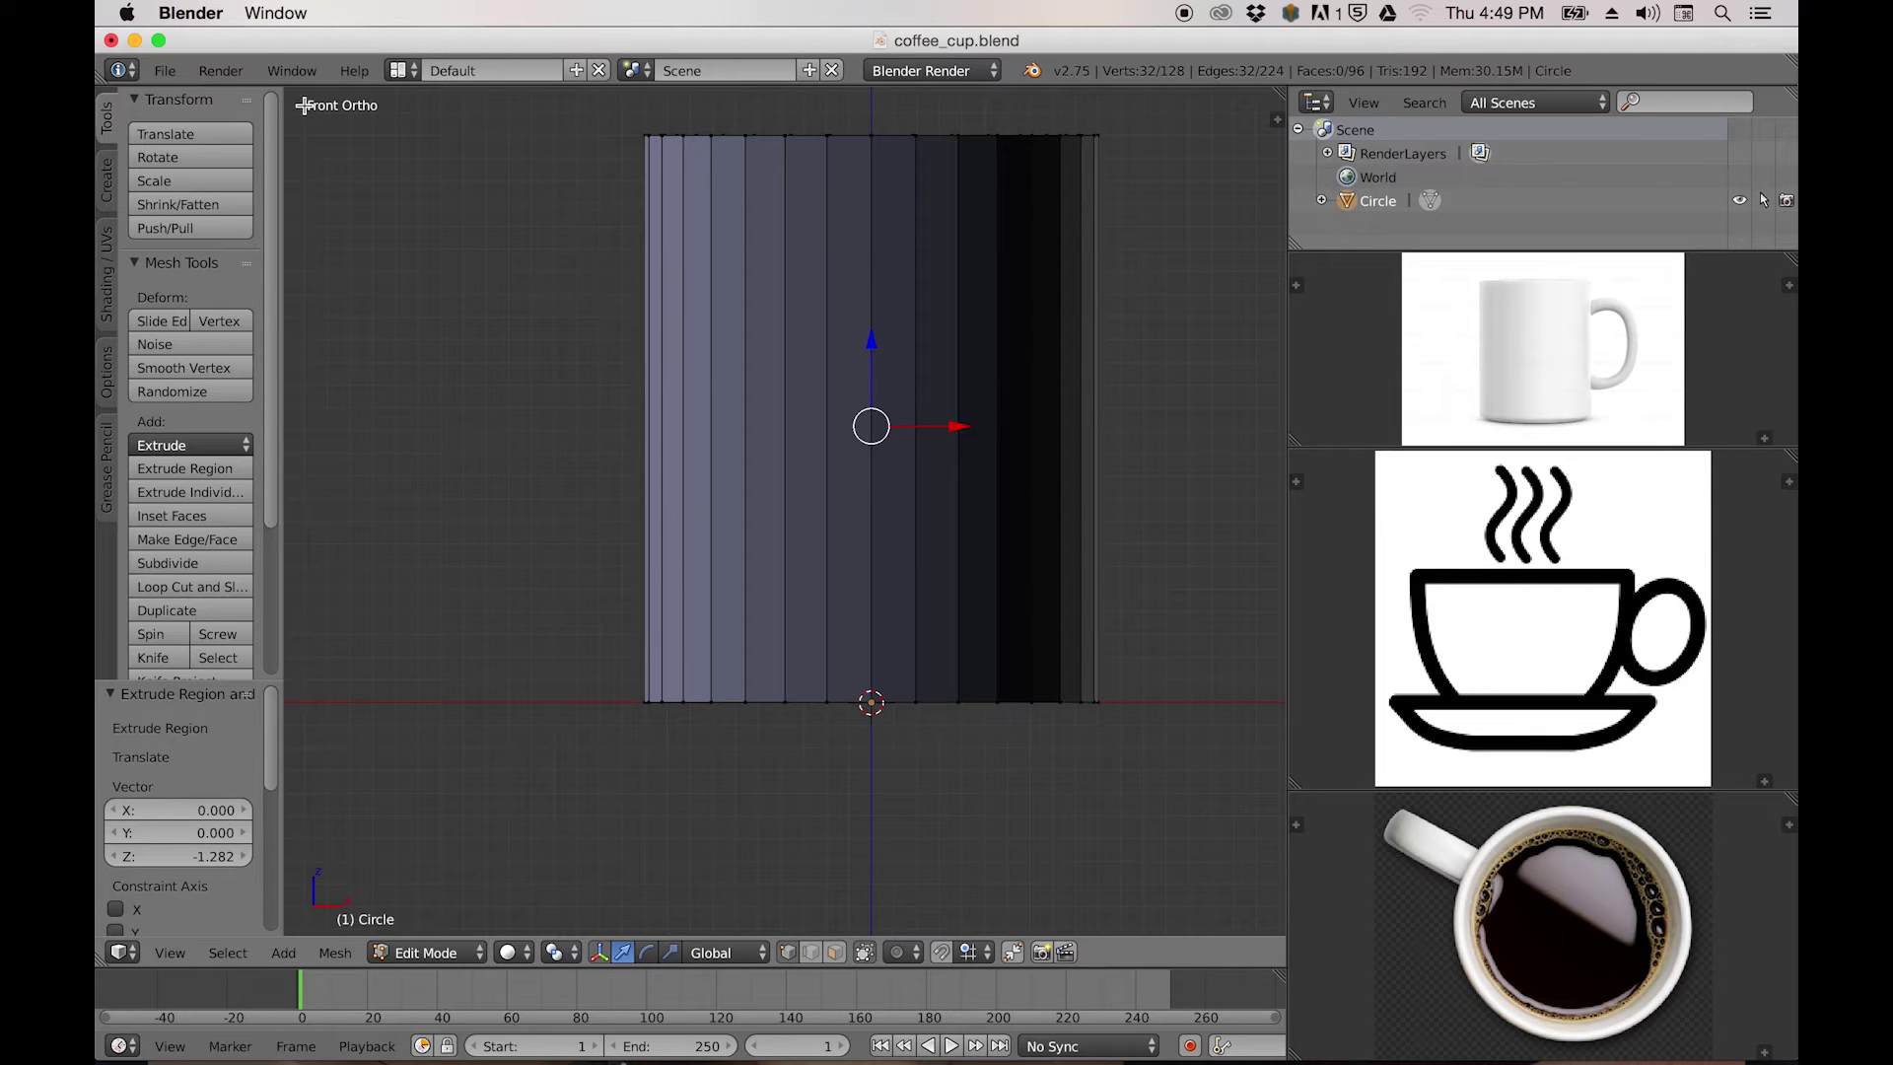
pyautogui.scroll(-1, 853, 543)
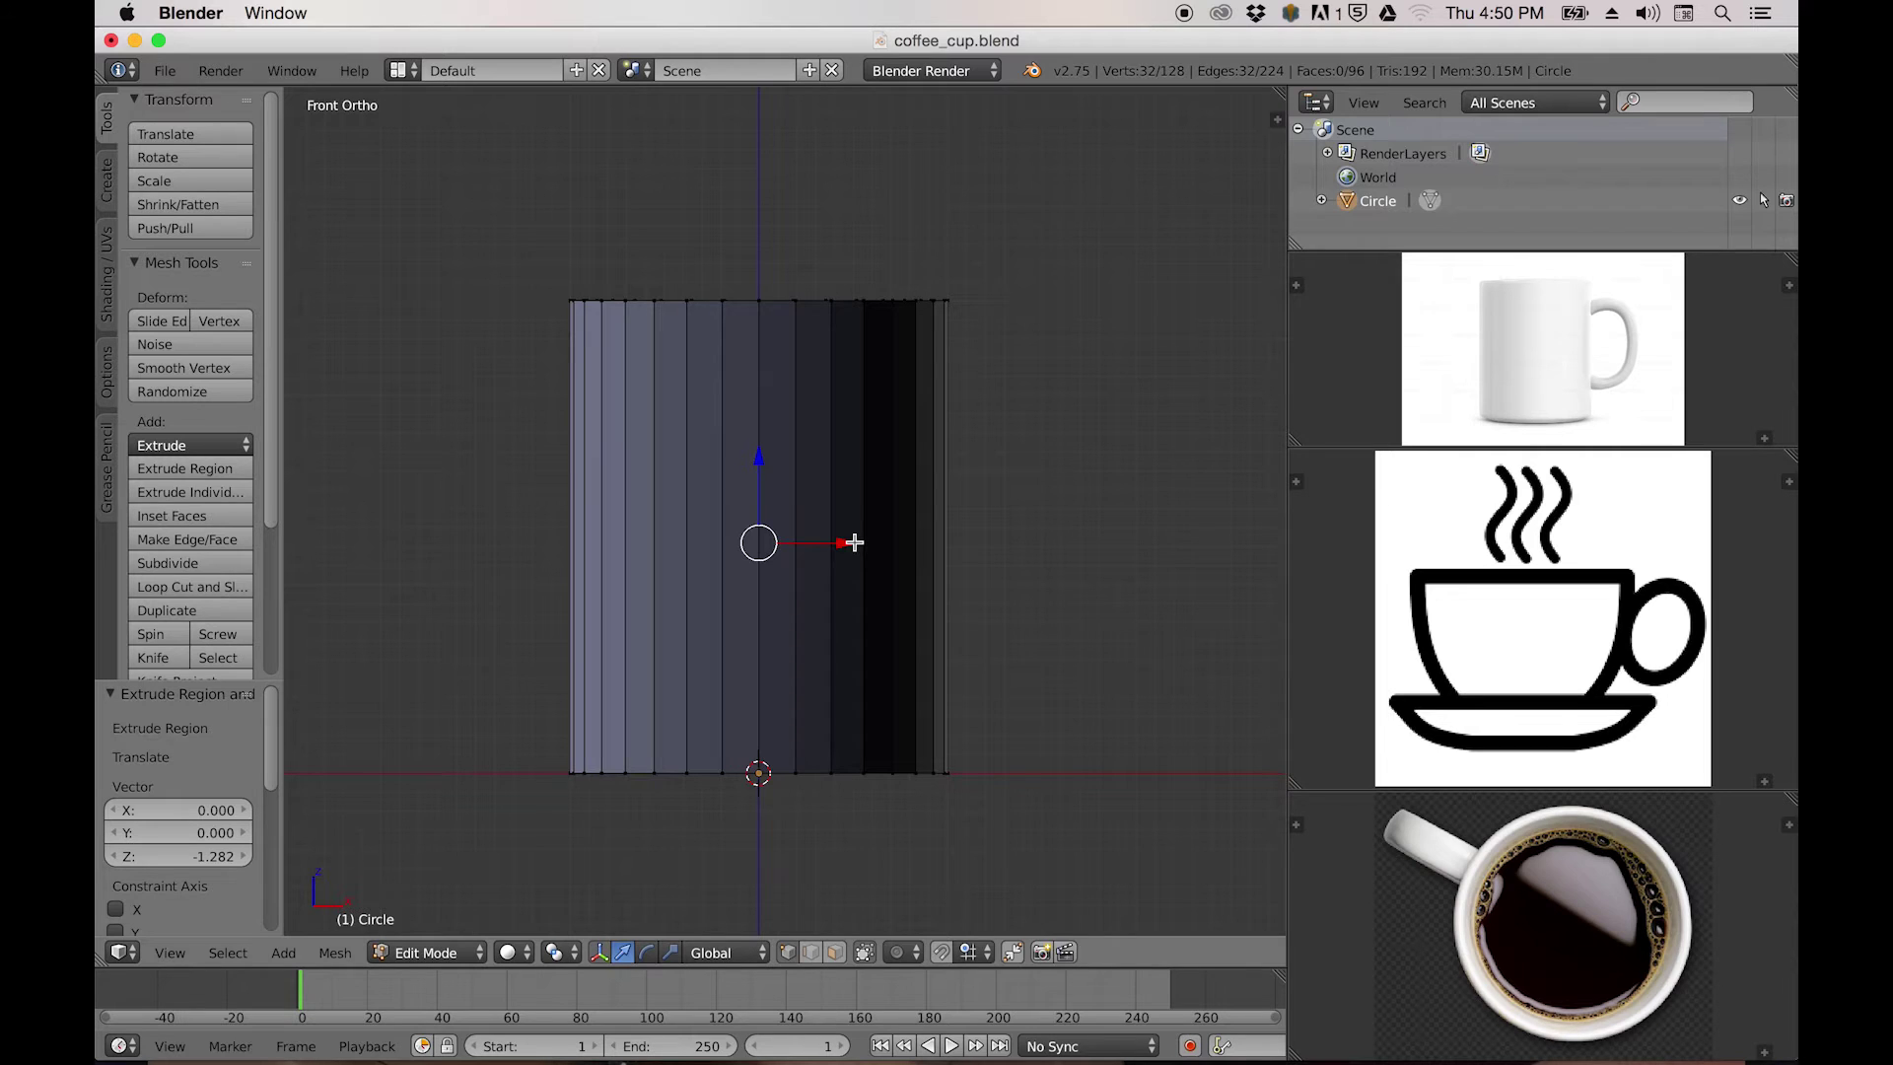
pyautogui.press('z')
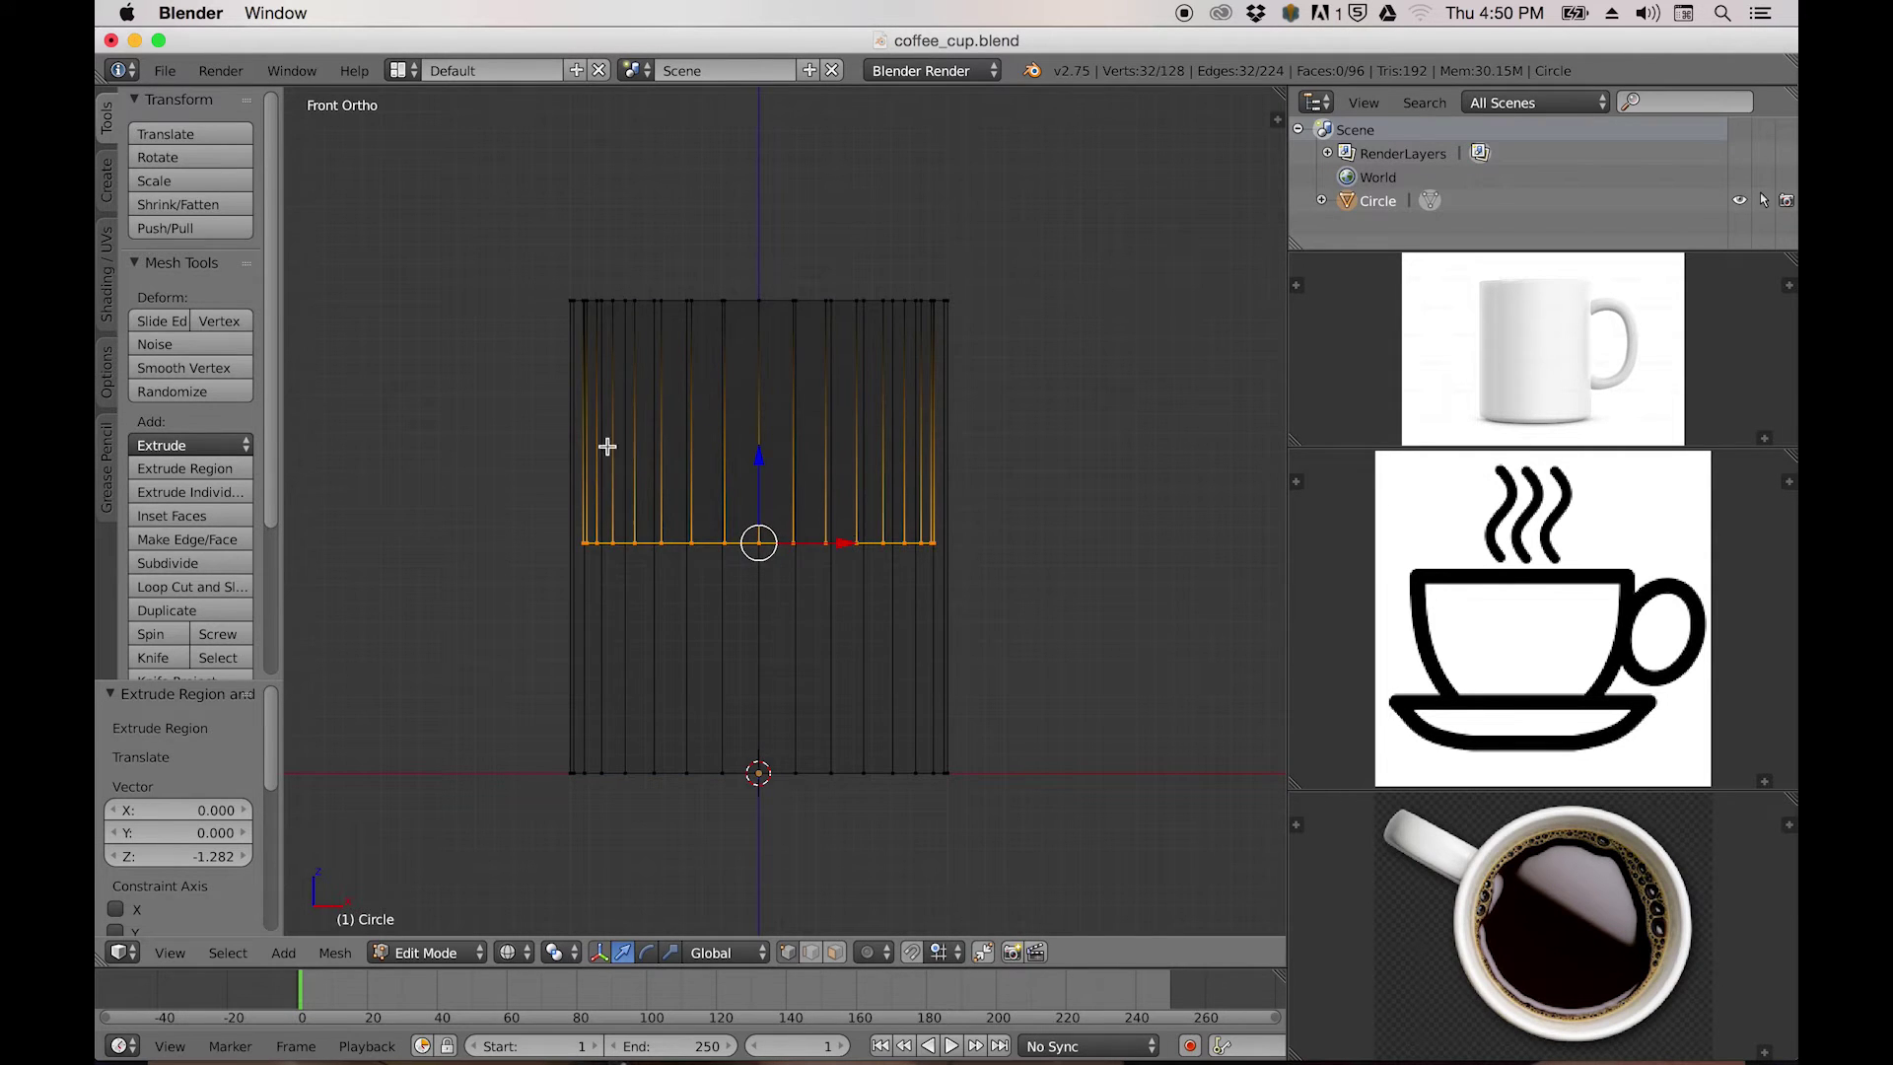
pyautogui.scroll(6, 727, 469)
pyautogui.scroll(2, 749, 473)
pyautogui.scroll(-3, 702, 491)
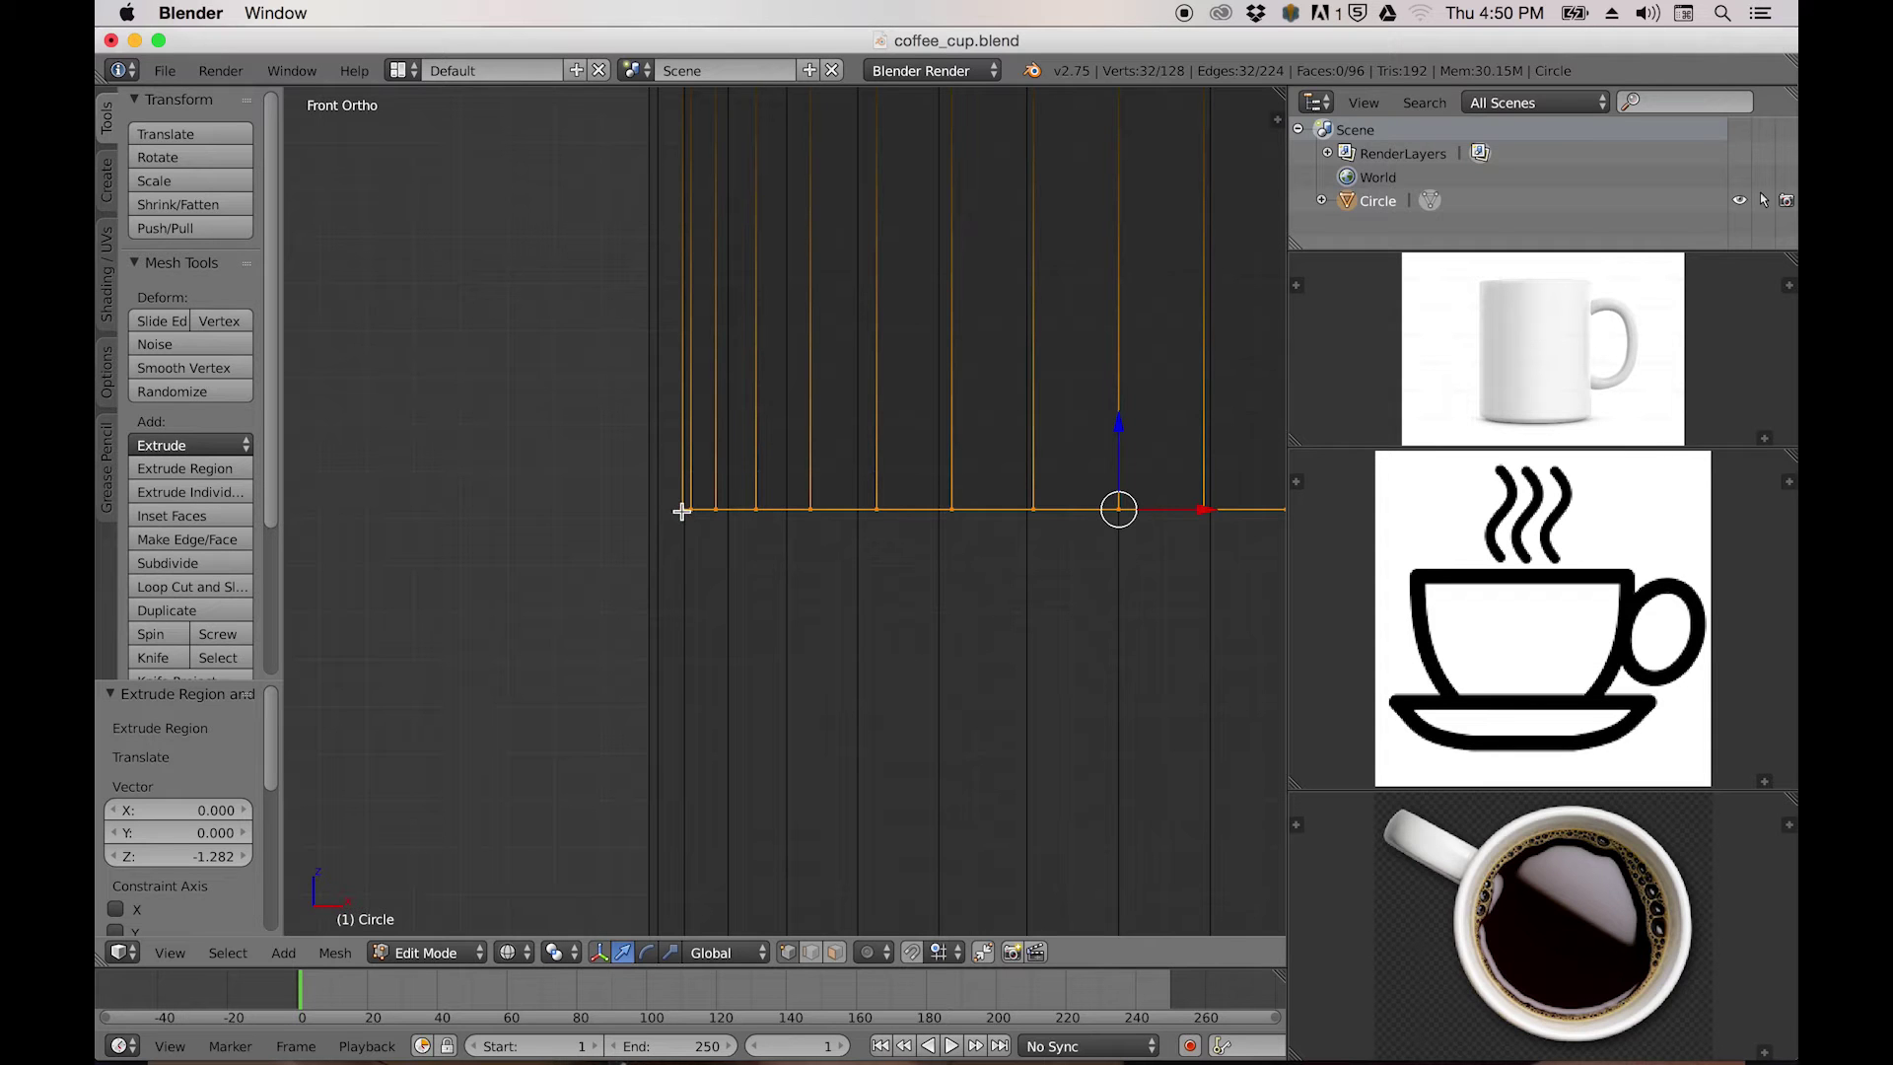
pyautogui.scroll(-3, 679, 510)
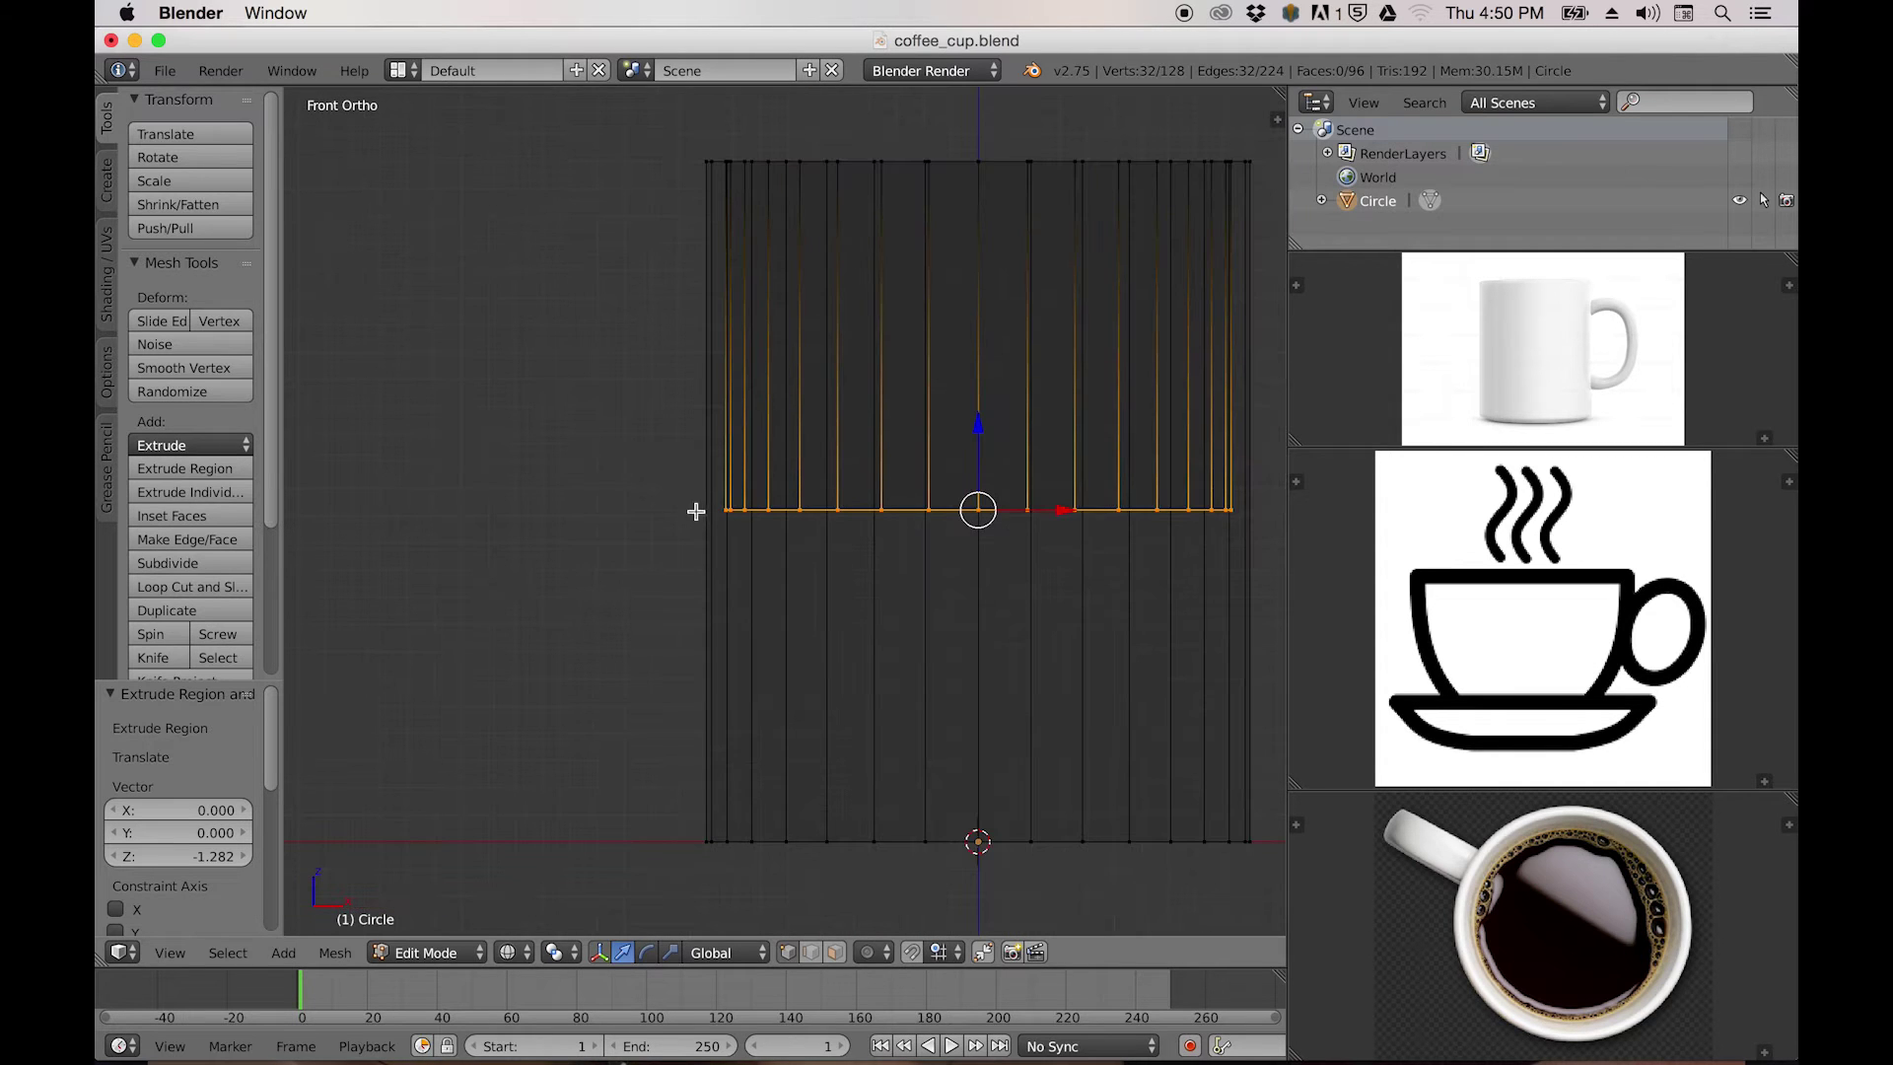
pyautogui.moveTo(737, 446); pyautogui.dragTo(738, 477, button='middle')
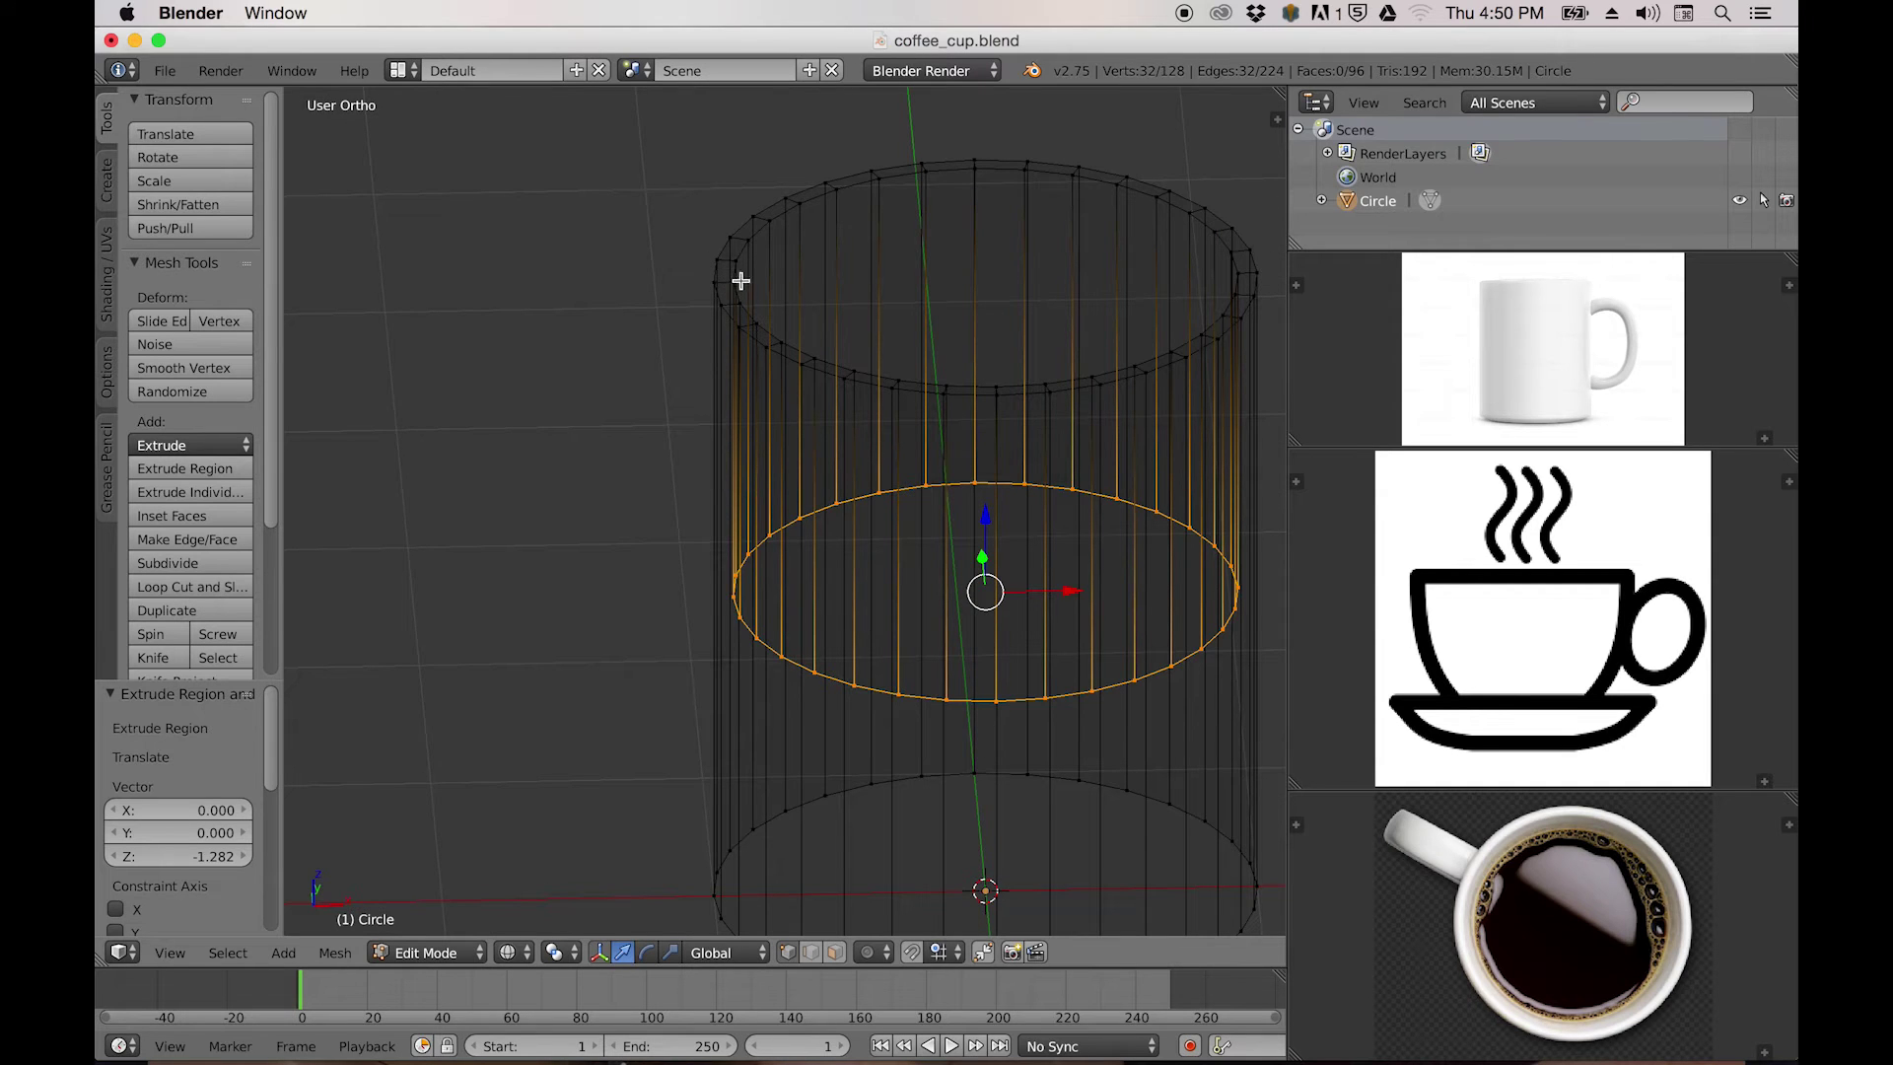
pyautogui.press('KP_1')
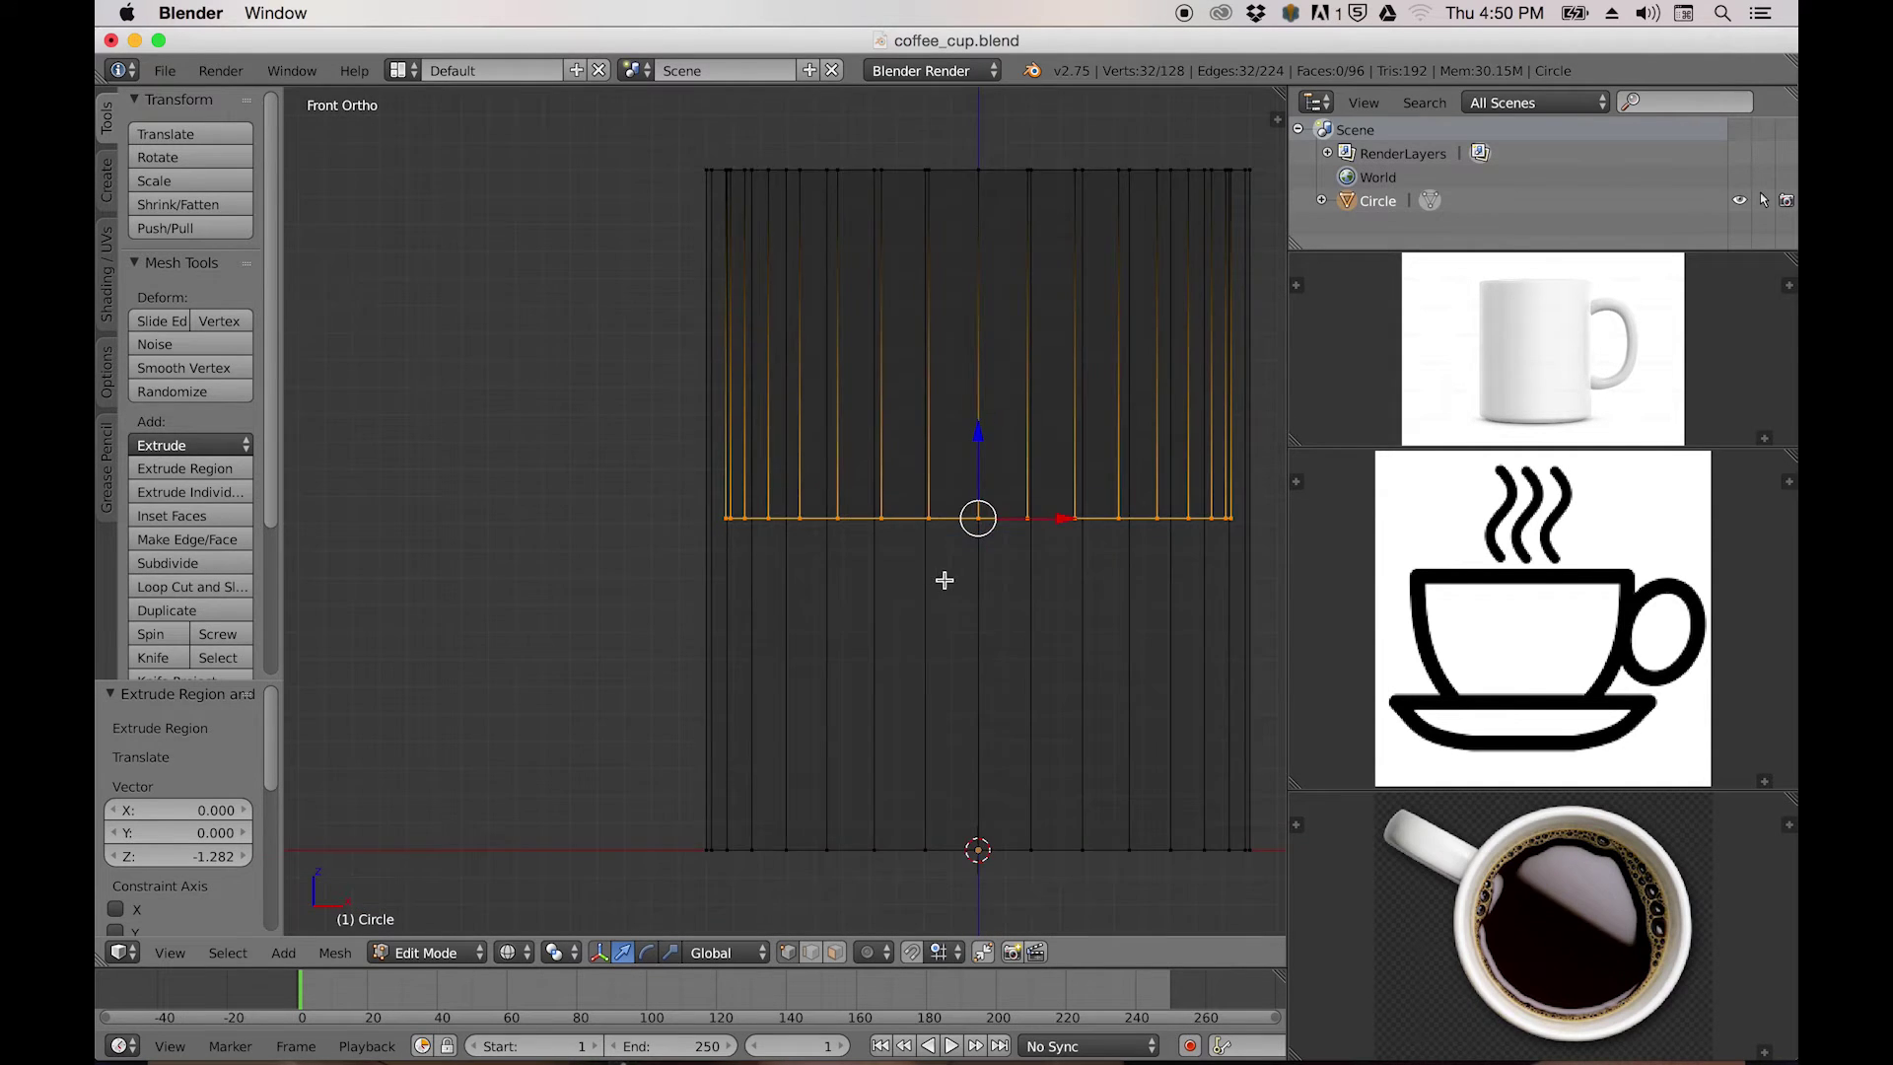
# Move the inner wall's lower ring down along the Z axis by about 1.060, to just above the cup's base.
pyautogui.scroll(-2, 845, 566)
pyautogui.scroll(3, 844, 587)
pyautogui.scroll(-2, 845, 587)
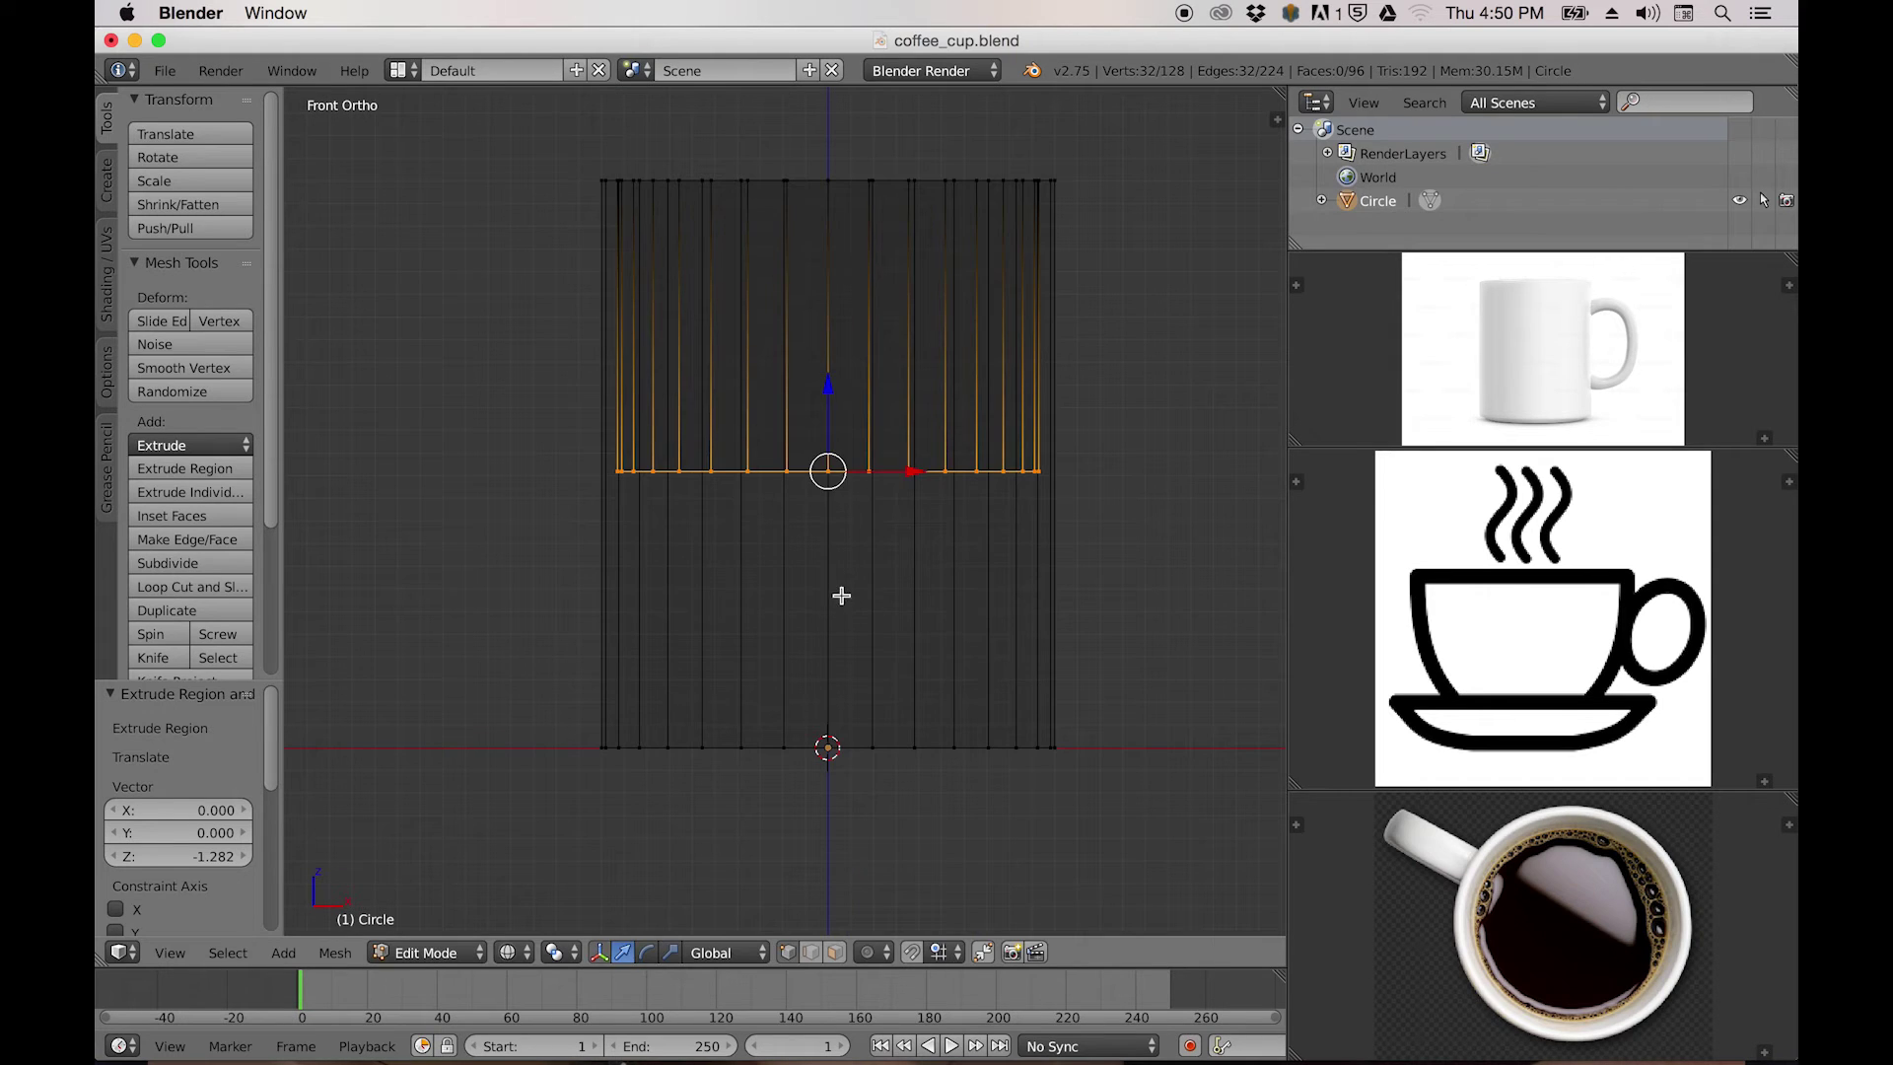
pyautogui.press('g')
pyautogui.press('z')
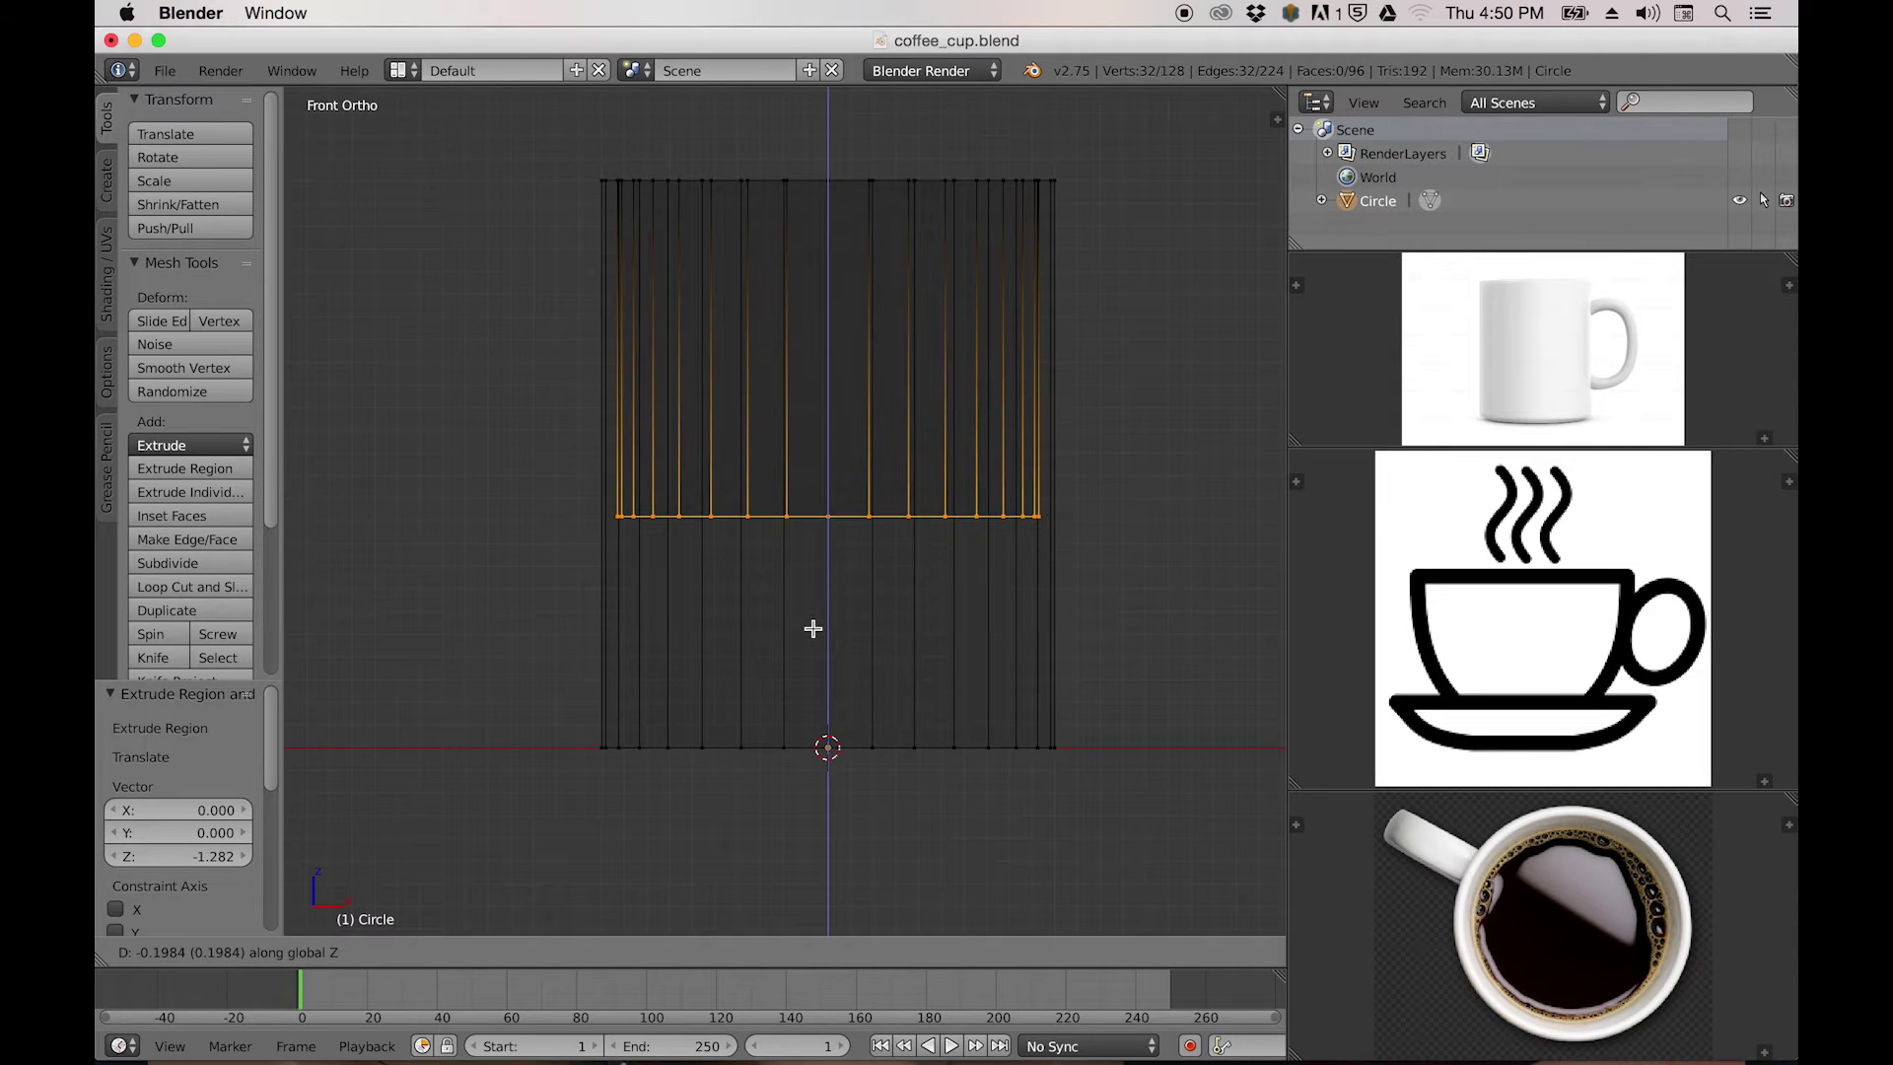
pyautogui.click(798, 823)
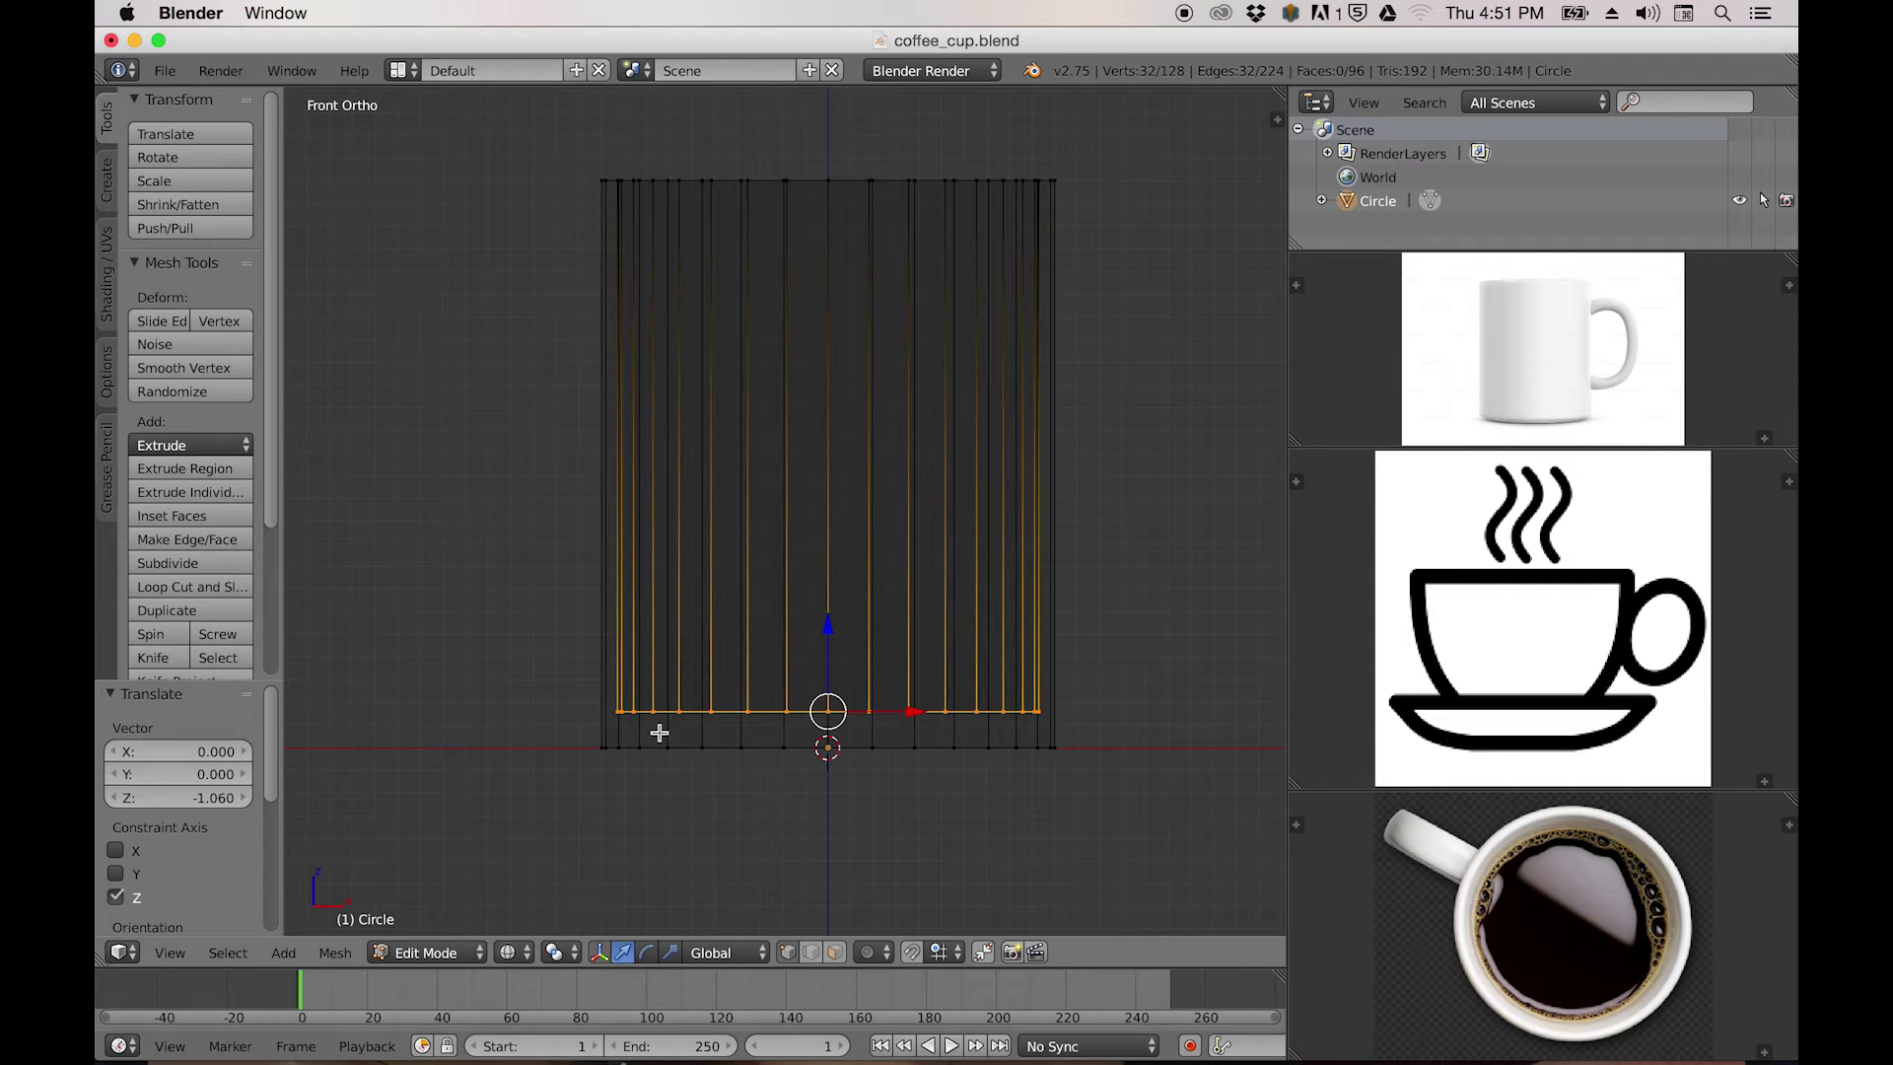
# Select eight neighbouring vertices one by one along the front of the cup's outer bottom edge.
pyautogui.moveTo(914, 625); pyautogui.dragTo(685, 393, button='middle')
pyautogui.scroll(-3, 894, 545)
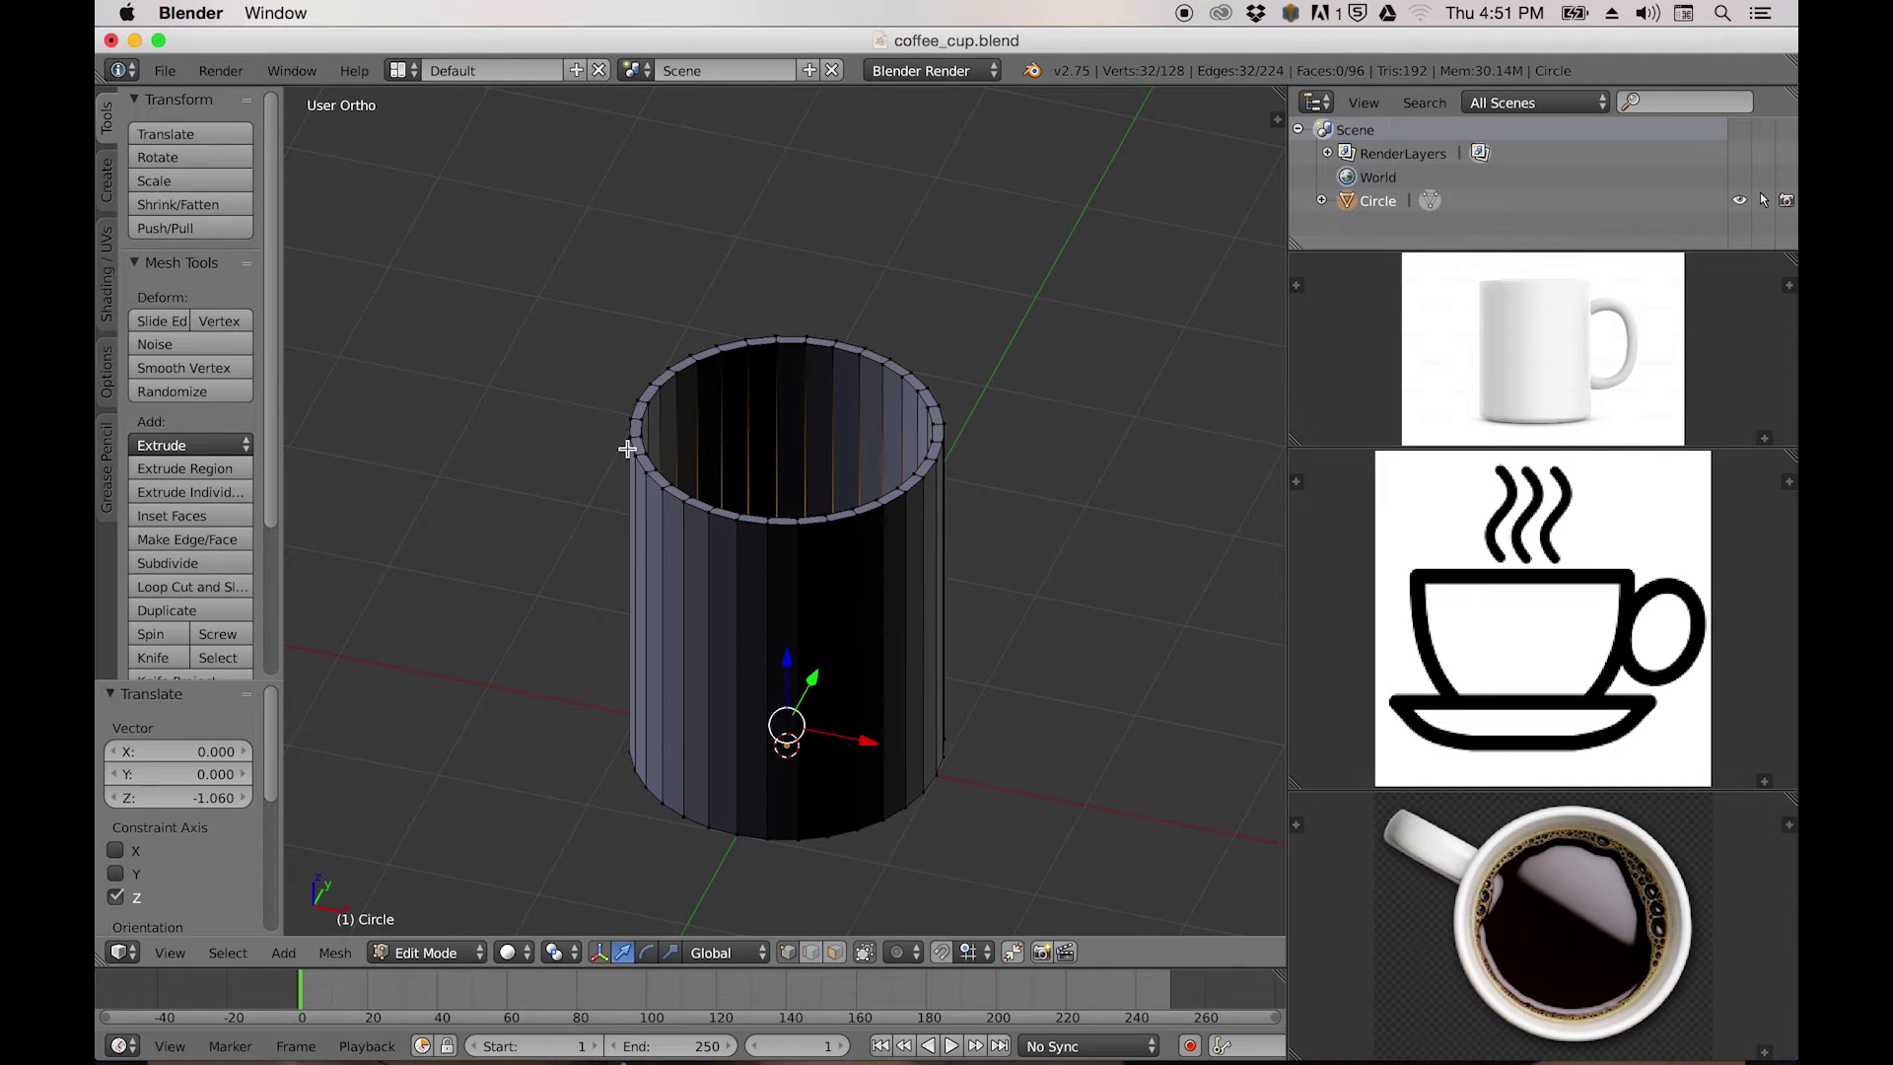
pyautogui.moveTo(794, 439); pyautogui.dragTo(811, 641, button='middle')
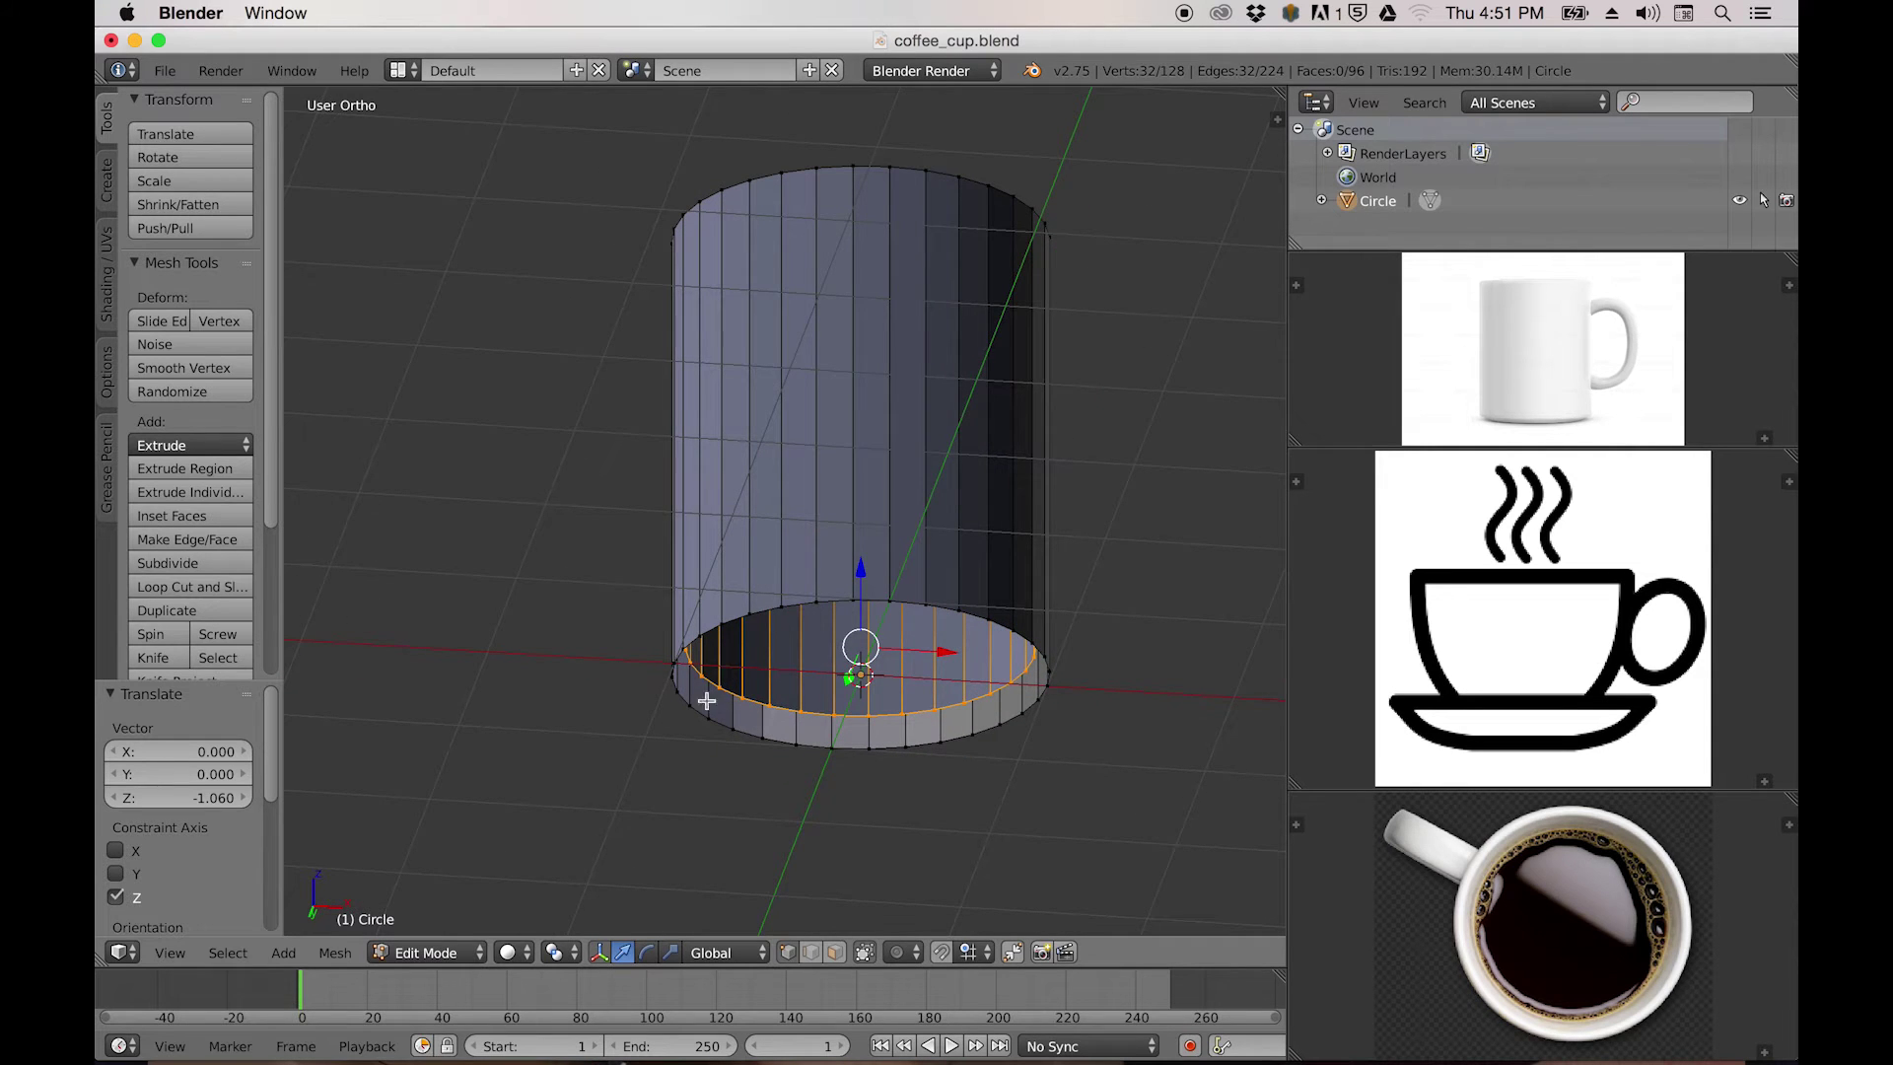
pyautogui.scroll(1, 719, 740)
pyautogui.rightClick(693, 757)
pyautogui.keyDown('shift'); pyautogui.rightClick(725, 771); pyautogui.keyUp('shift')
pyautogui.keyDown('shift'); pyautogui.rightClick(762, 781); pyautogui.keyUp('shift')
pyautogui.keyDown('shift'); pyautogui.rightClick(799, 789); pyautogui.keyUp('shift')
pyautogui.keyDown('shift'); pyautogui.rightClick(842, 794); pyautogui.keyUp('shift')
pyautogui.keyDown('shift'); pyautogui.rightClick(888, 795); pyautogui.keyUp('shift')
pyautogui.keyDown('shift'); pyautogui.rightClick(928, 793); pyautogui.keyUp('shift')
pyautogui.keyDown('shift'); pyautogui.rightClick(972, 788); pyautogui.keyUp('shift')
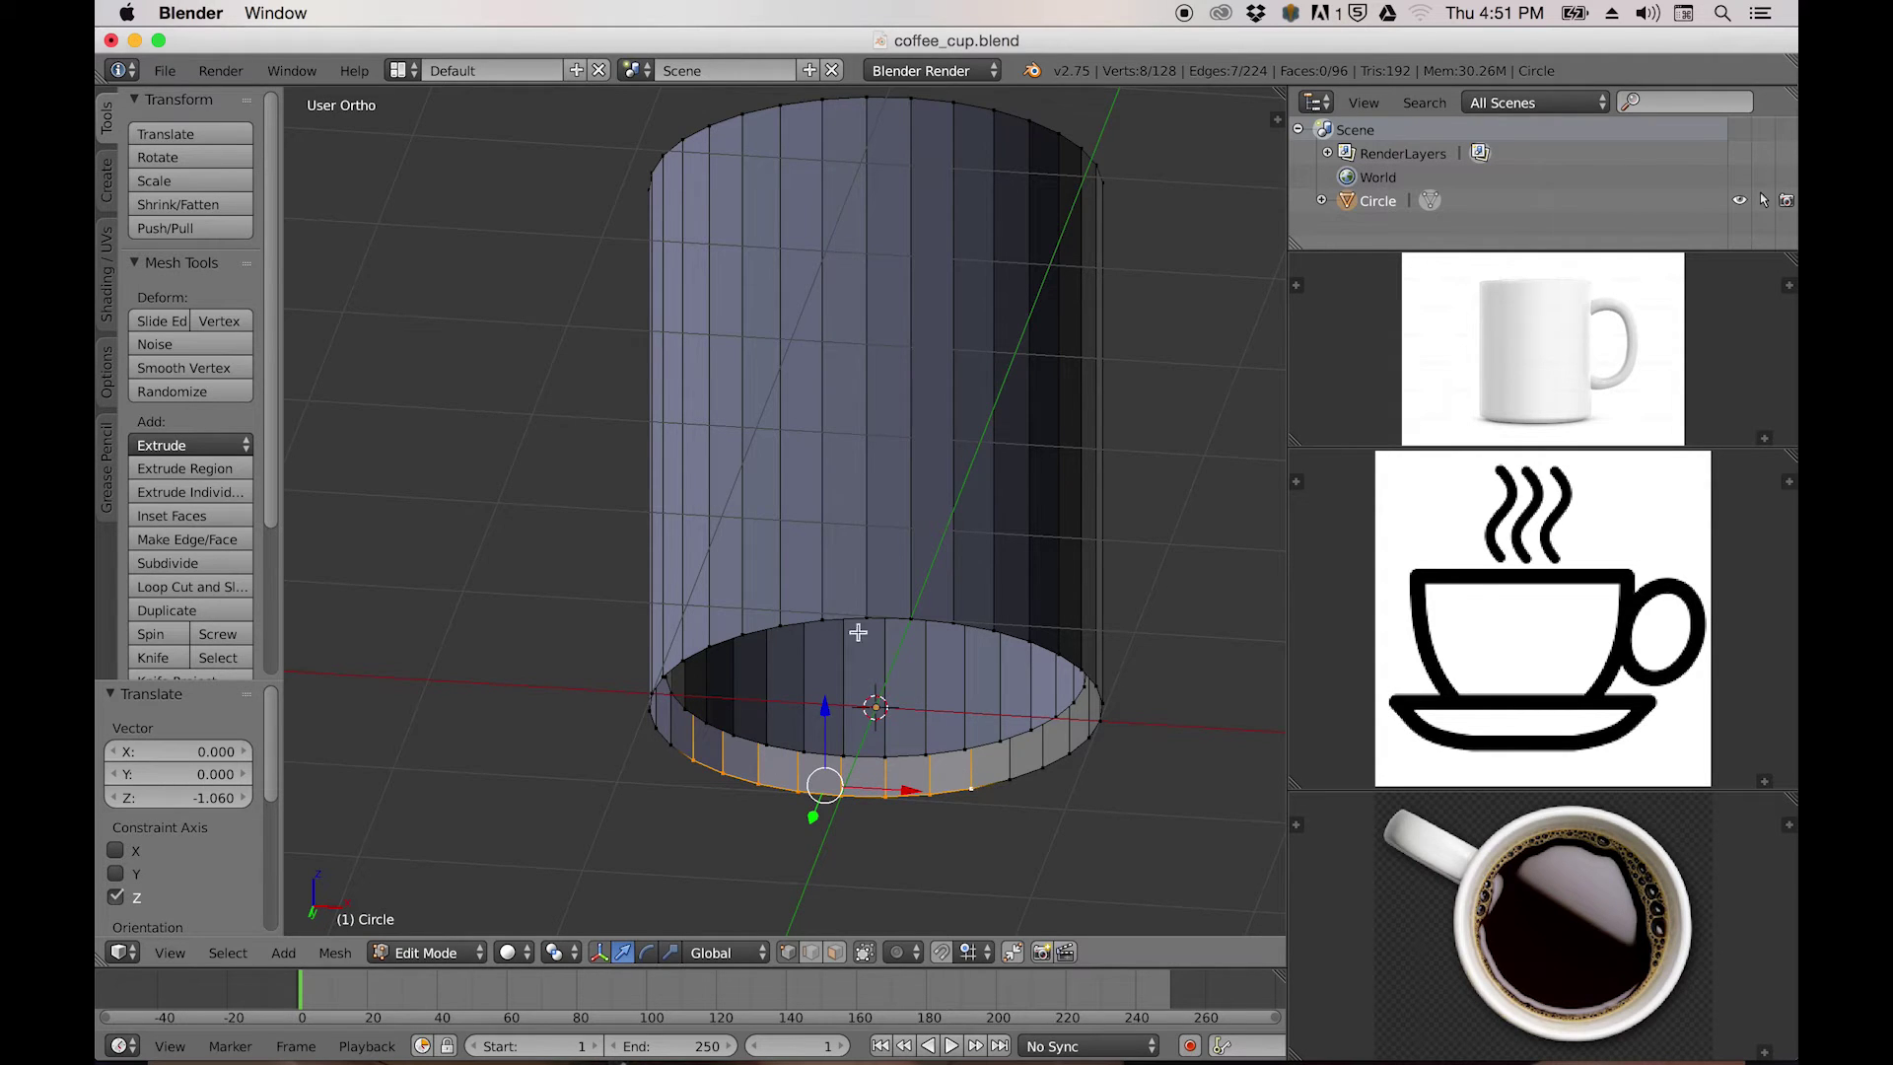
# Select the whole outer bottom edge loop of the cup and extrude it in place.
pyautogui.scroll(2, 911, 831)
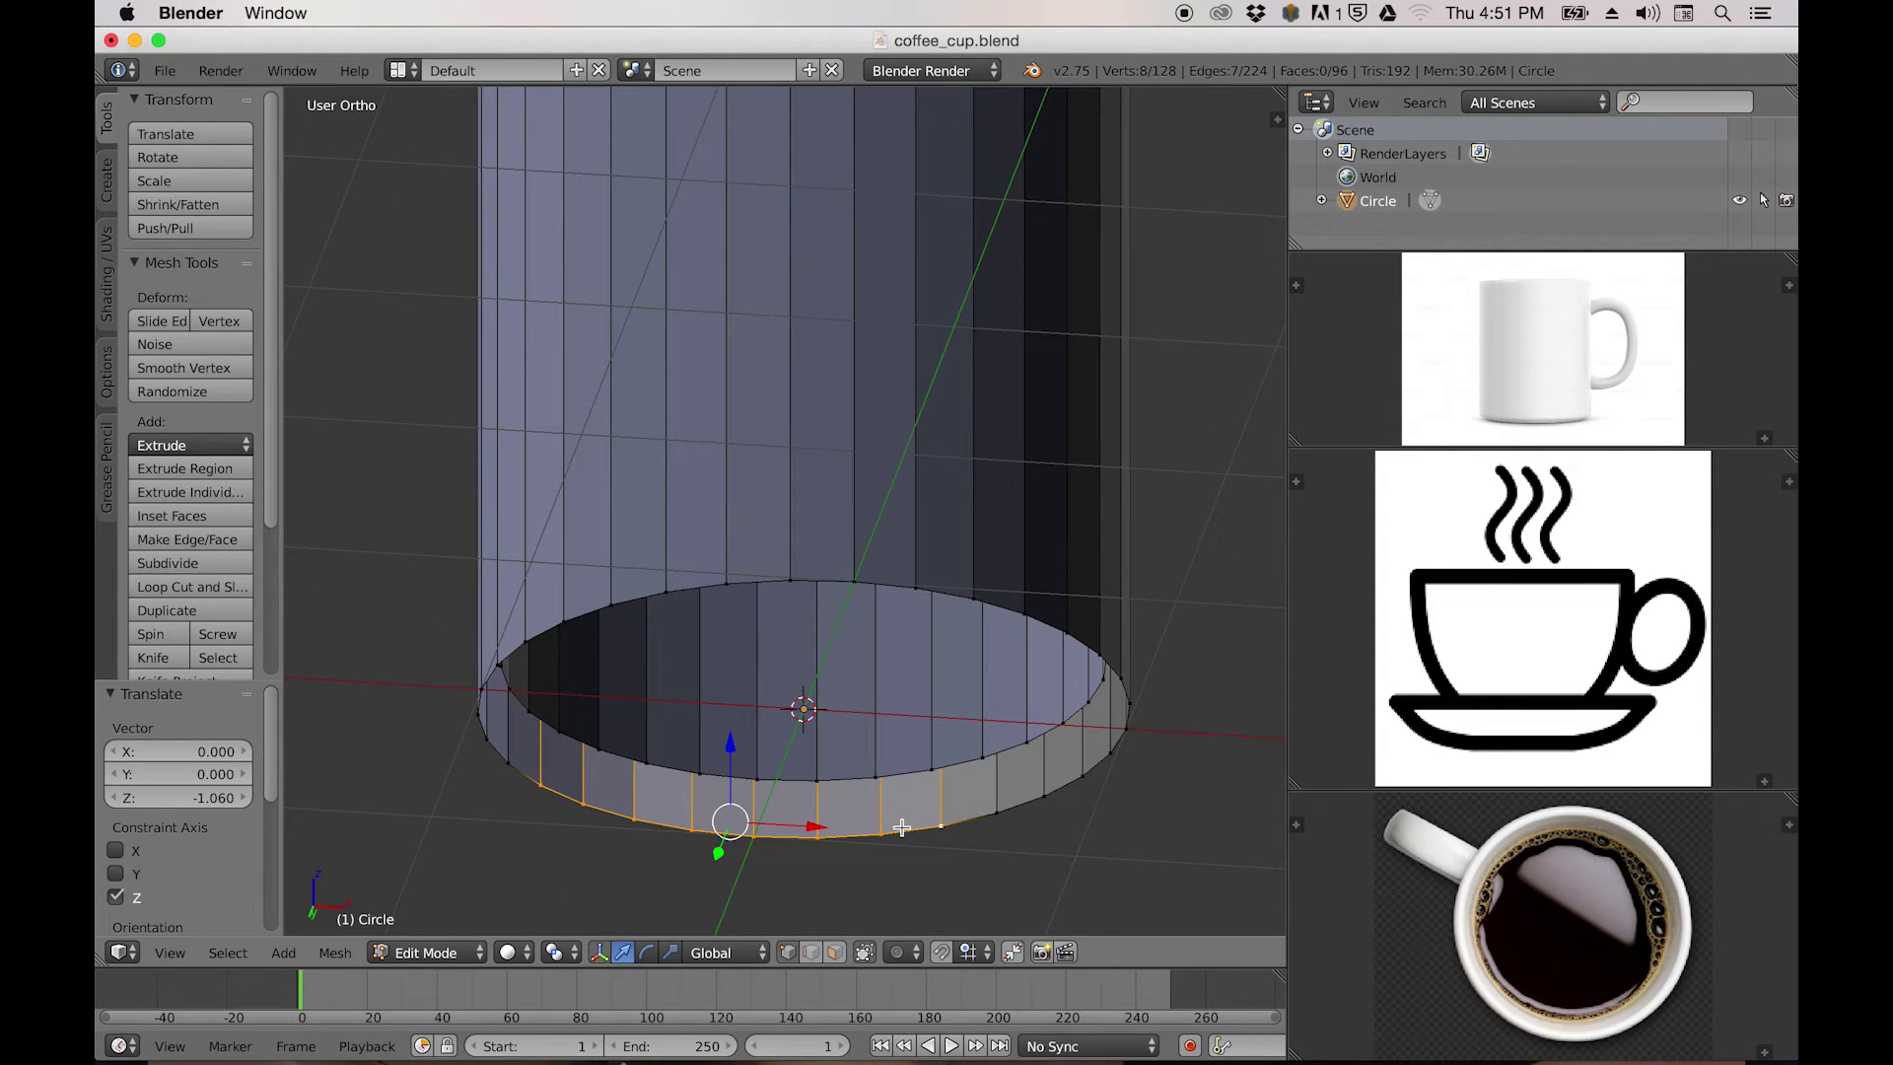
pyautogui.keyDown('alt'); pyautogui.rightClick(972, 818); pyautogui.keyUp('alt')
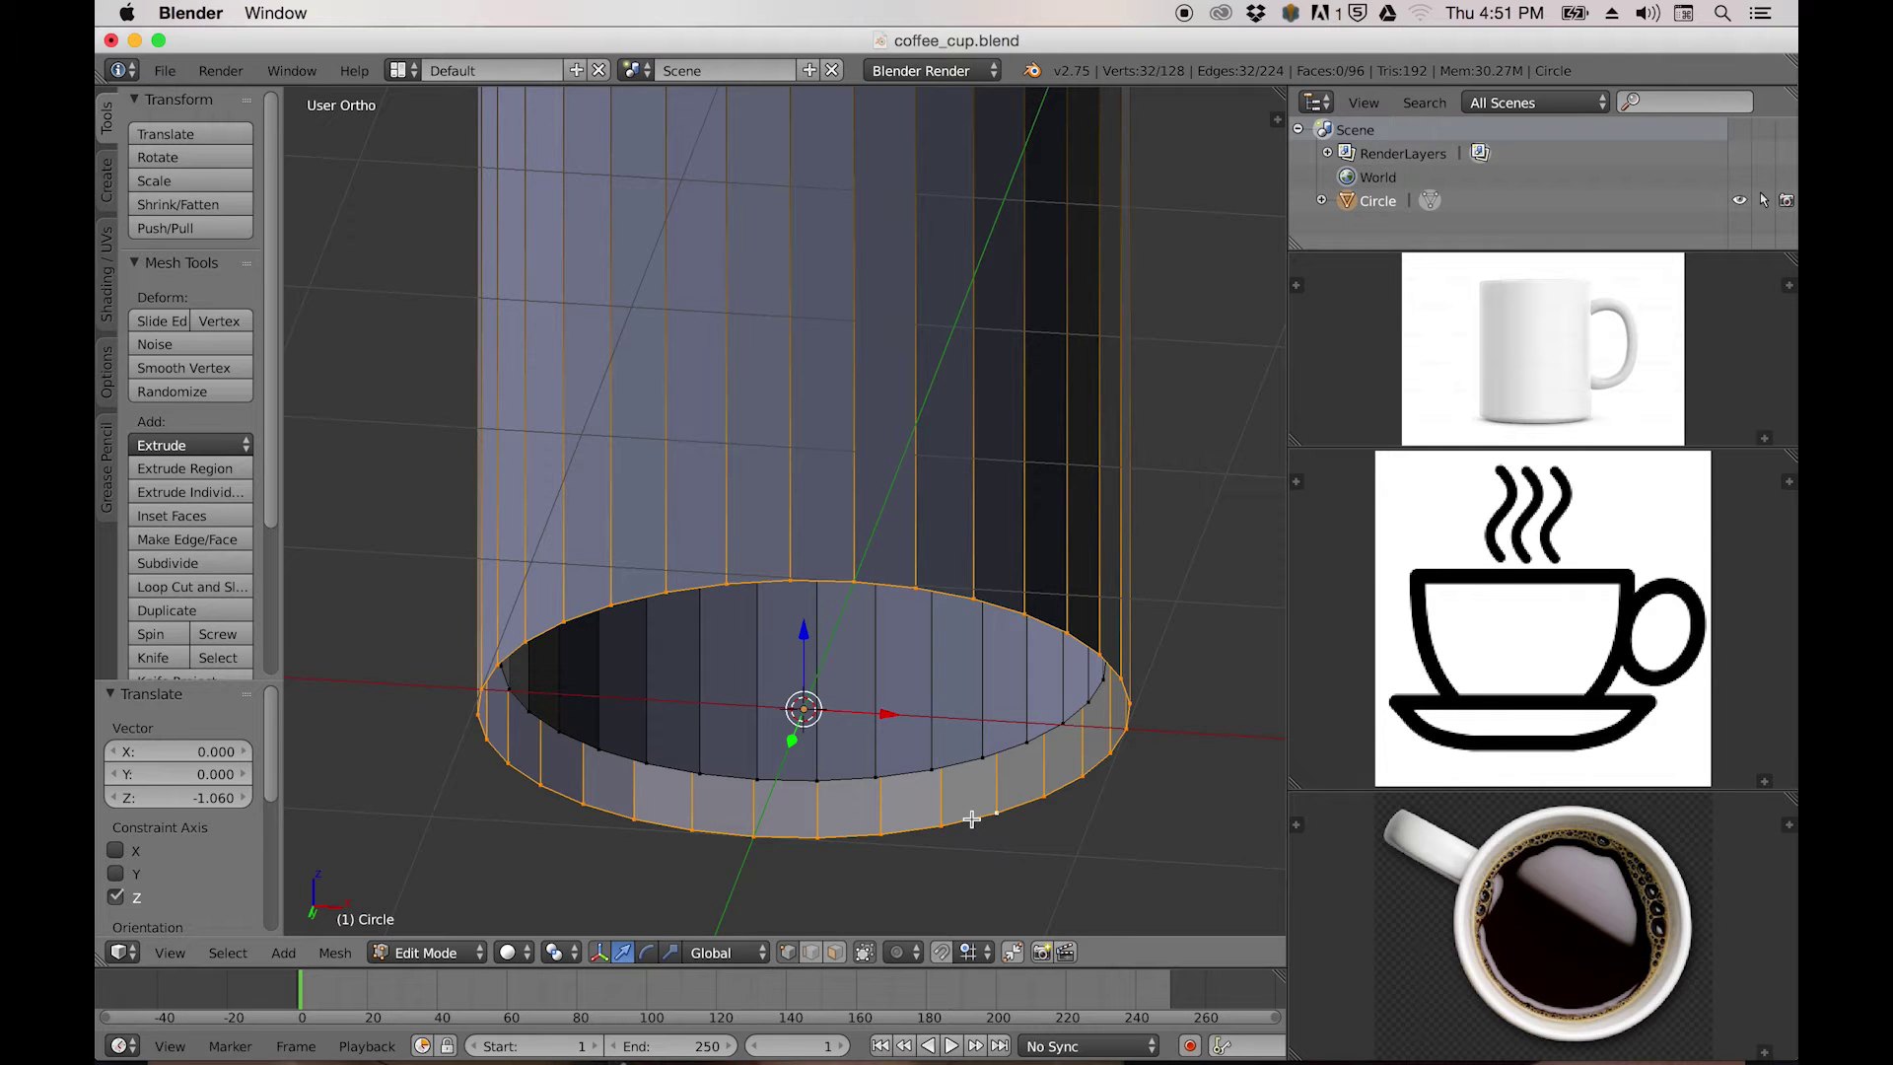
pyautogui.scroll(-2, 812, 690)
pyautogui.moveTo(812, 690)
pyautogui.mouseDown(button='middle')
pyautogui.moveTo(760, 689)
pyautogui.moveTo(777, 710)
pyautogui.moveTo(801, 668)
pyautogui.mouseUp(button='middle')
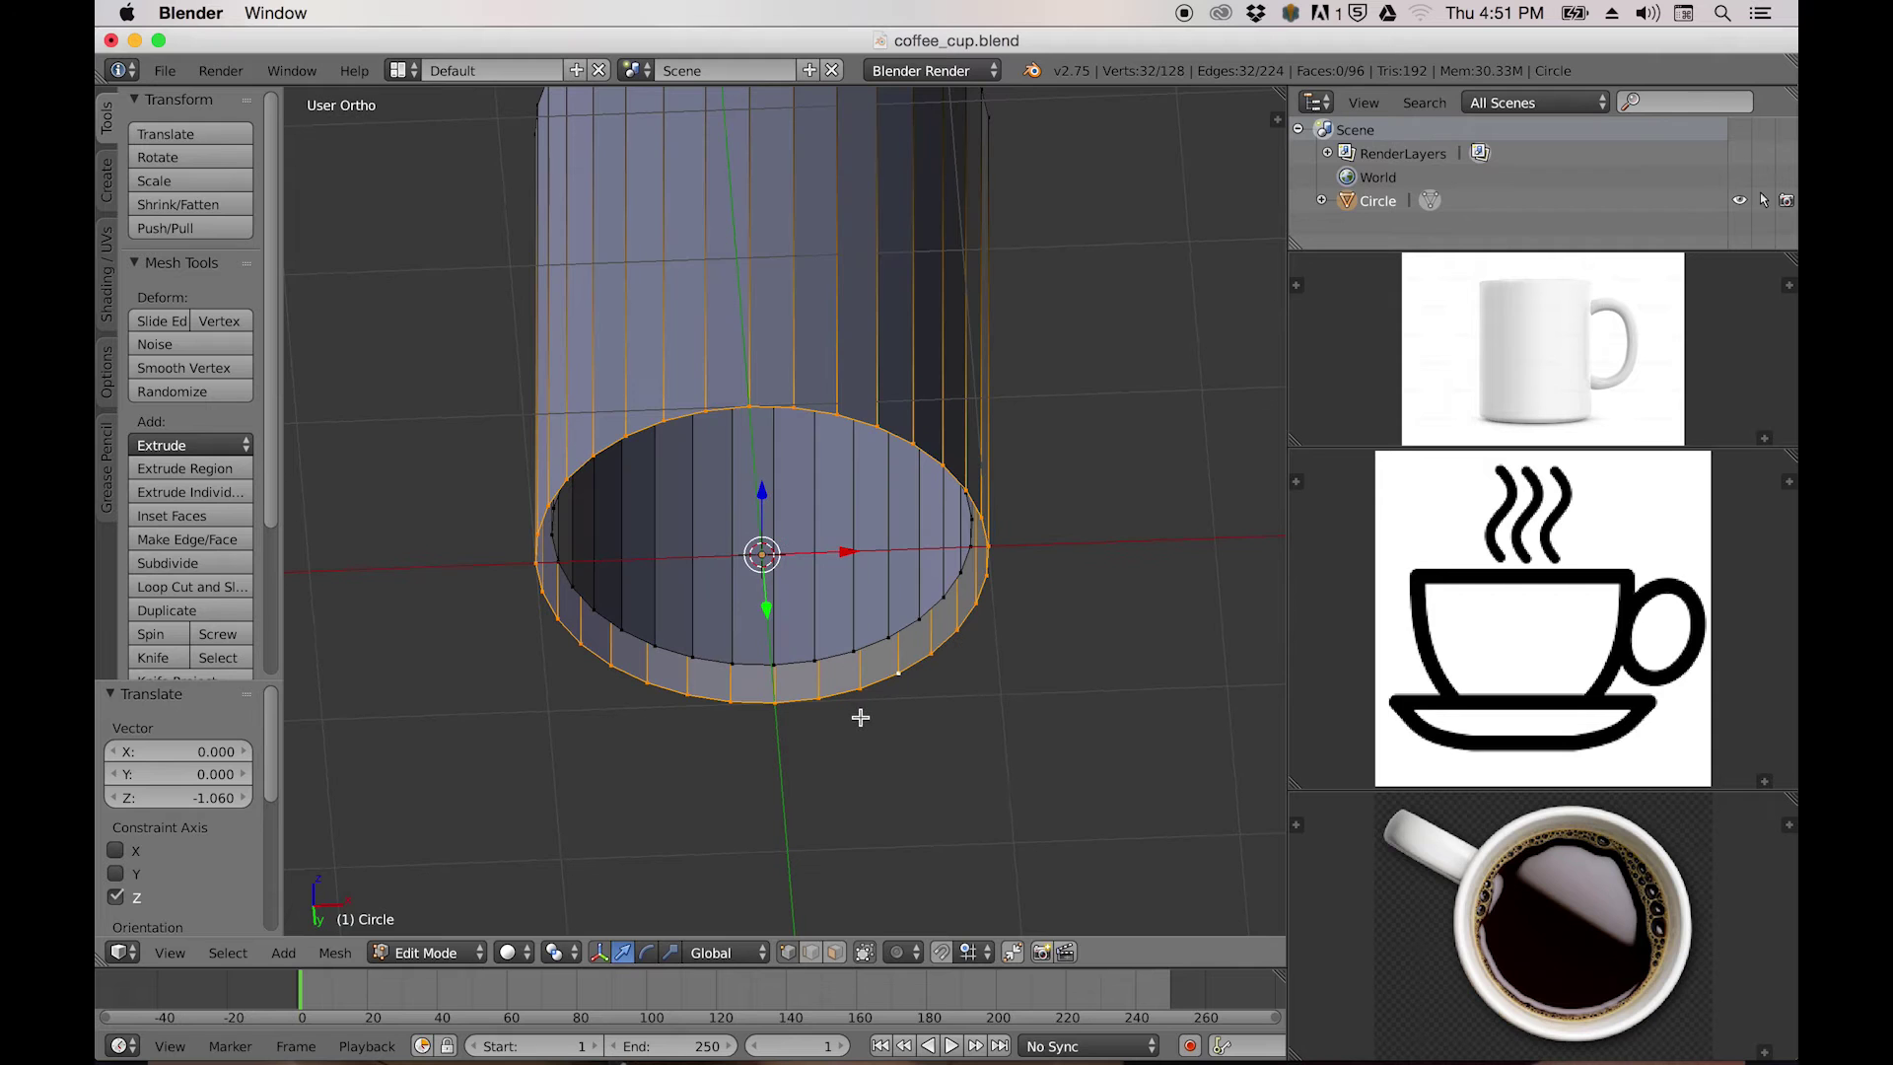
pyautogui.press('e')
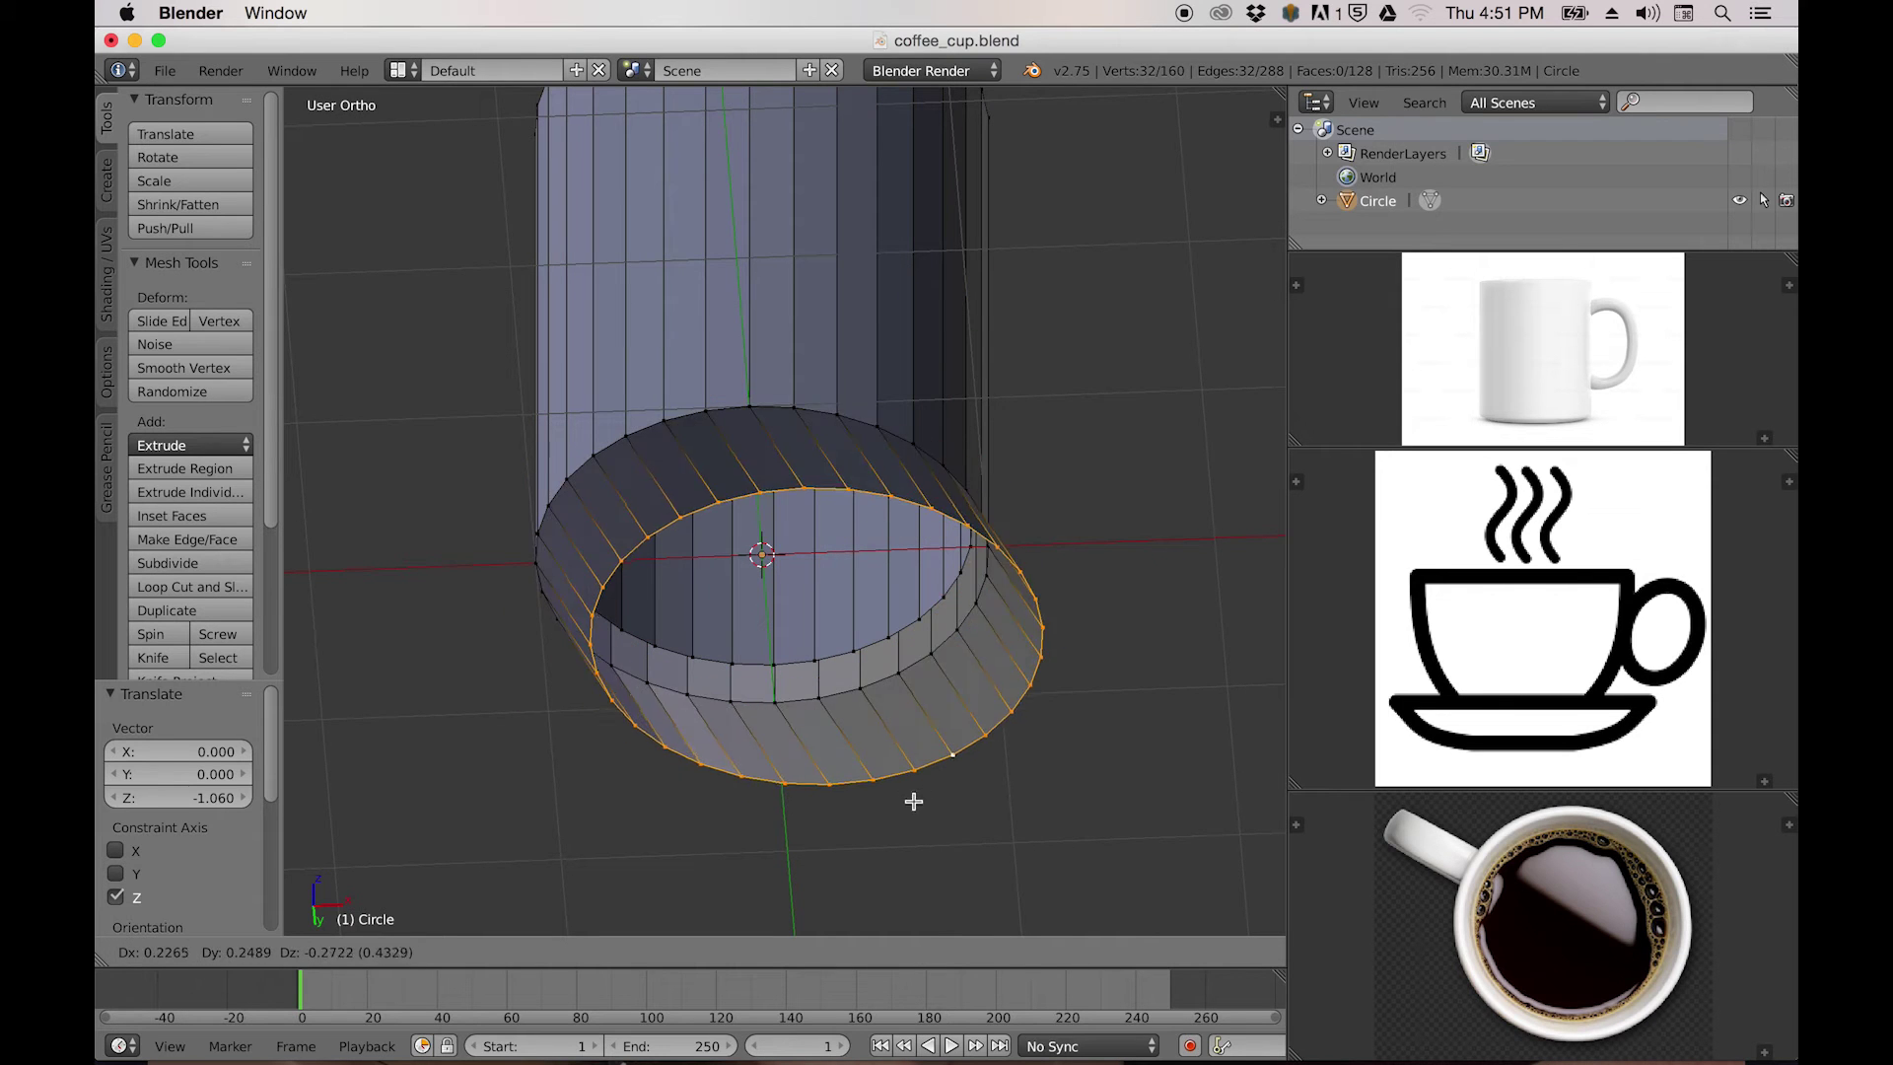
pyautogui.rightClick(1065, 729)
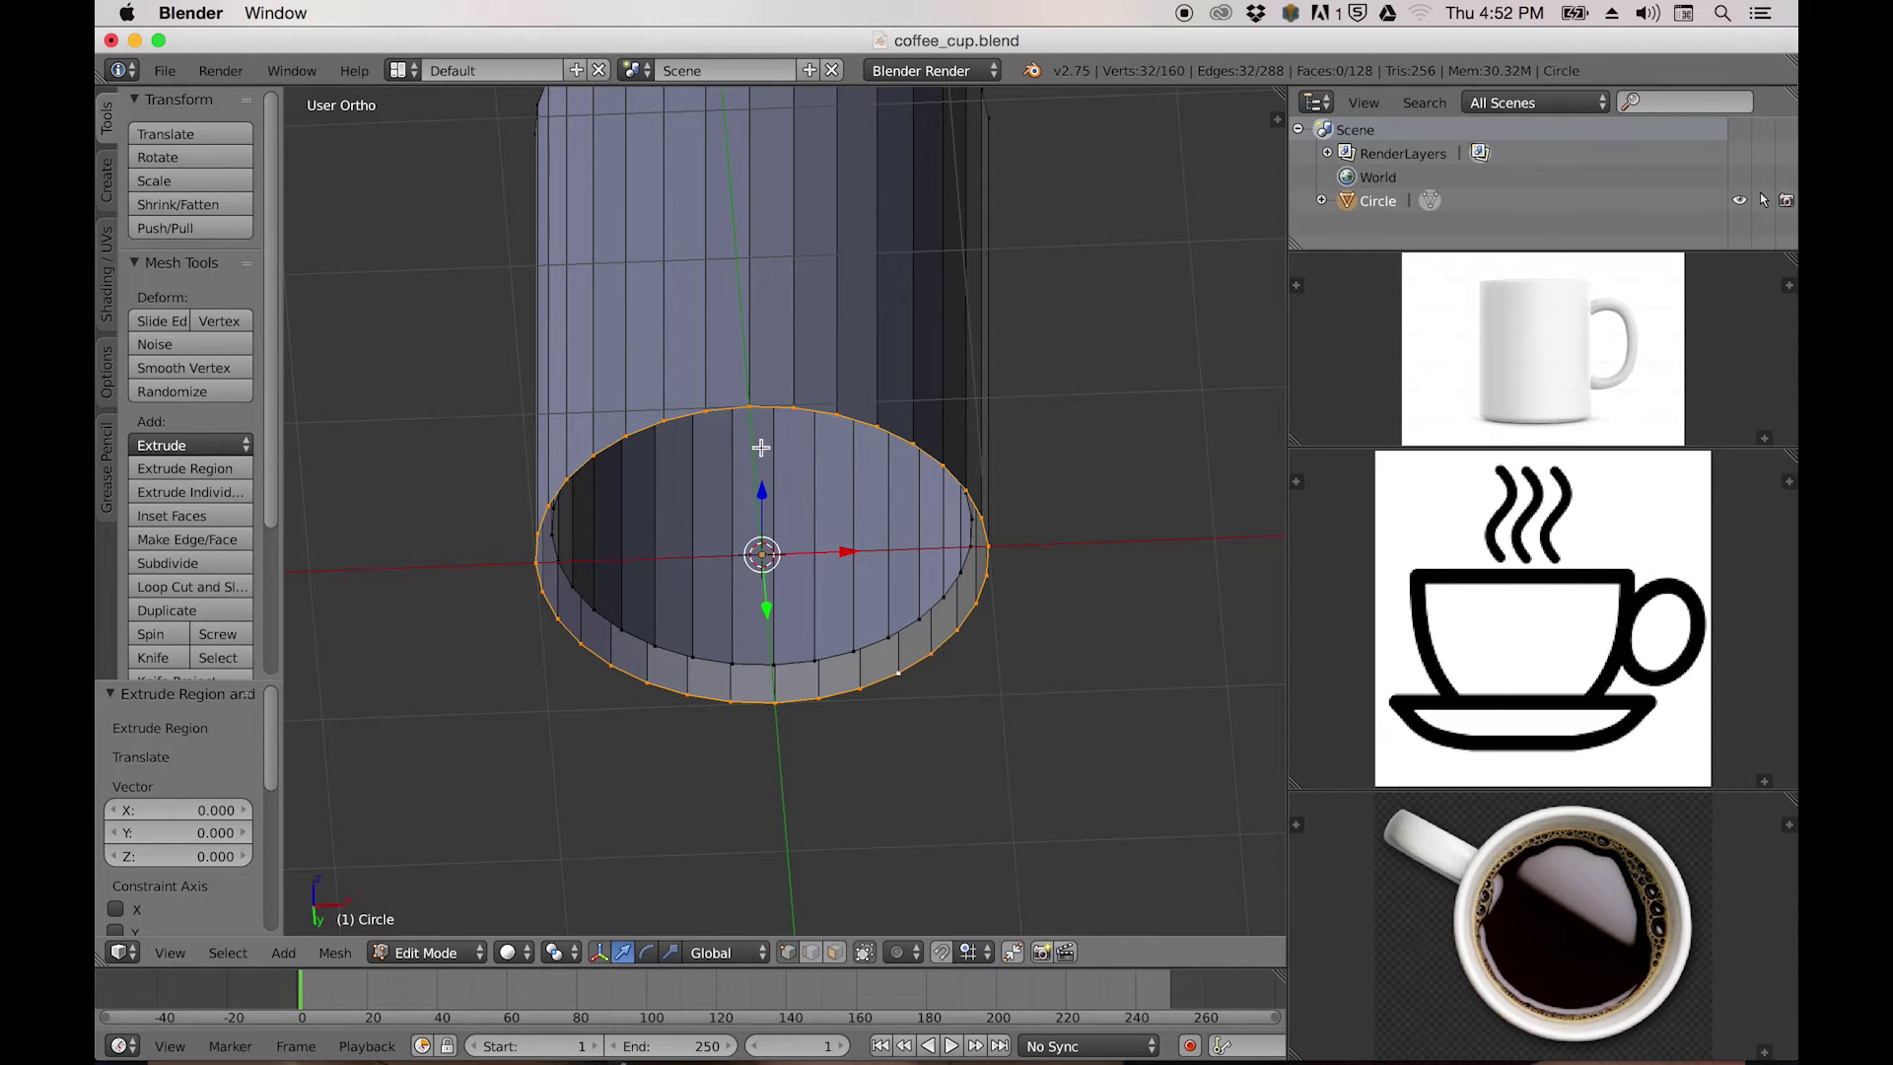
pyautogui.scroll(2, 761, 447)
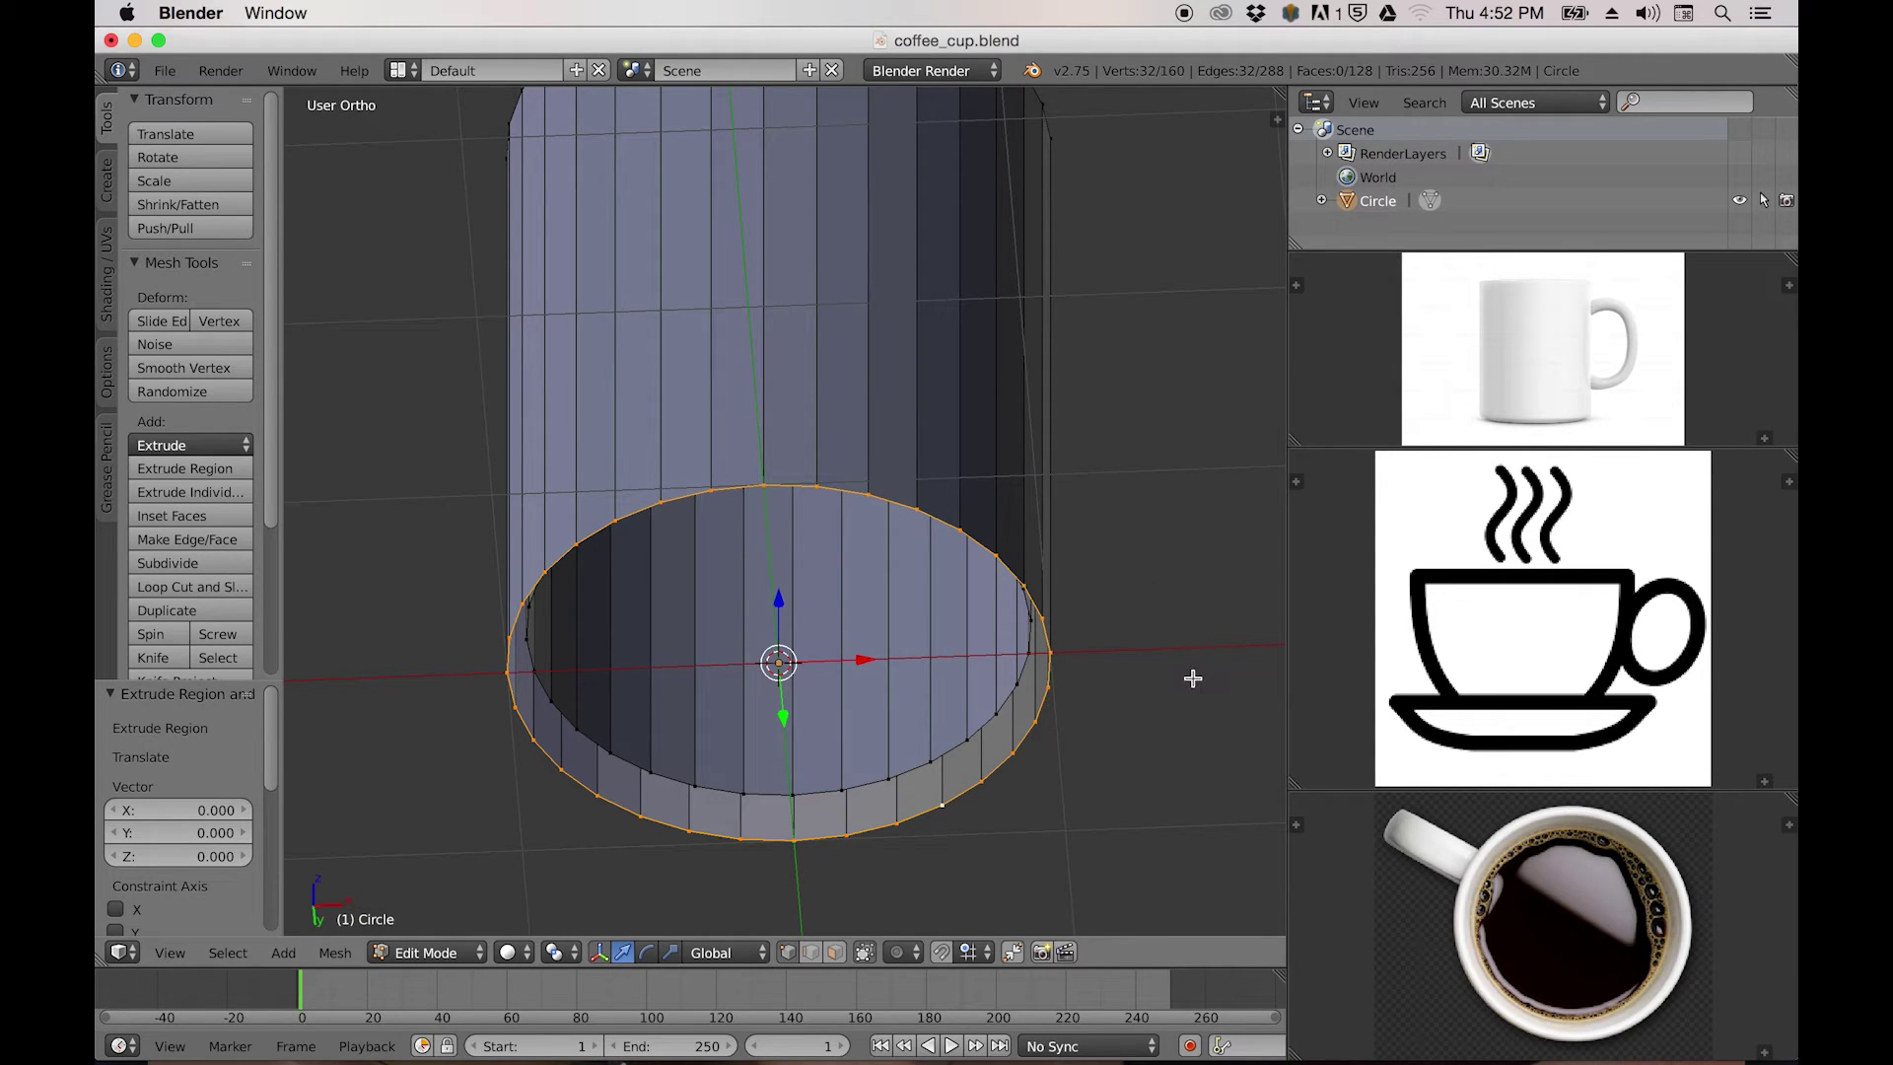
# Scale the extruded bottom ring inward to about 0.057 and delete its vertices.
pyautogui.press('s')
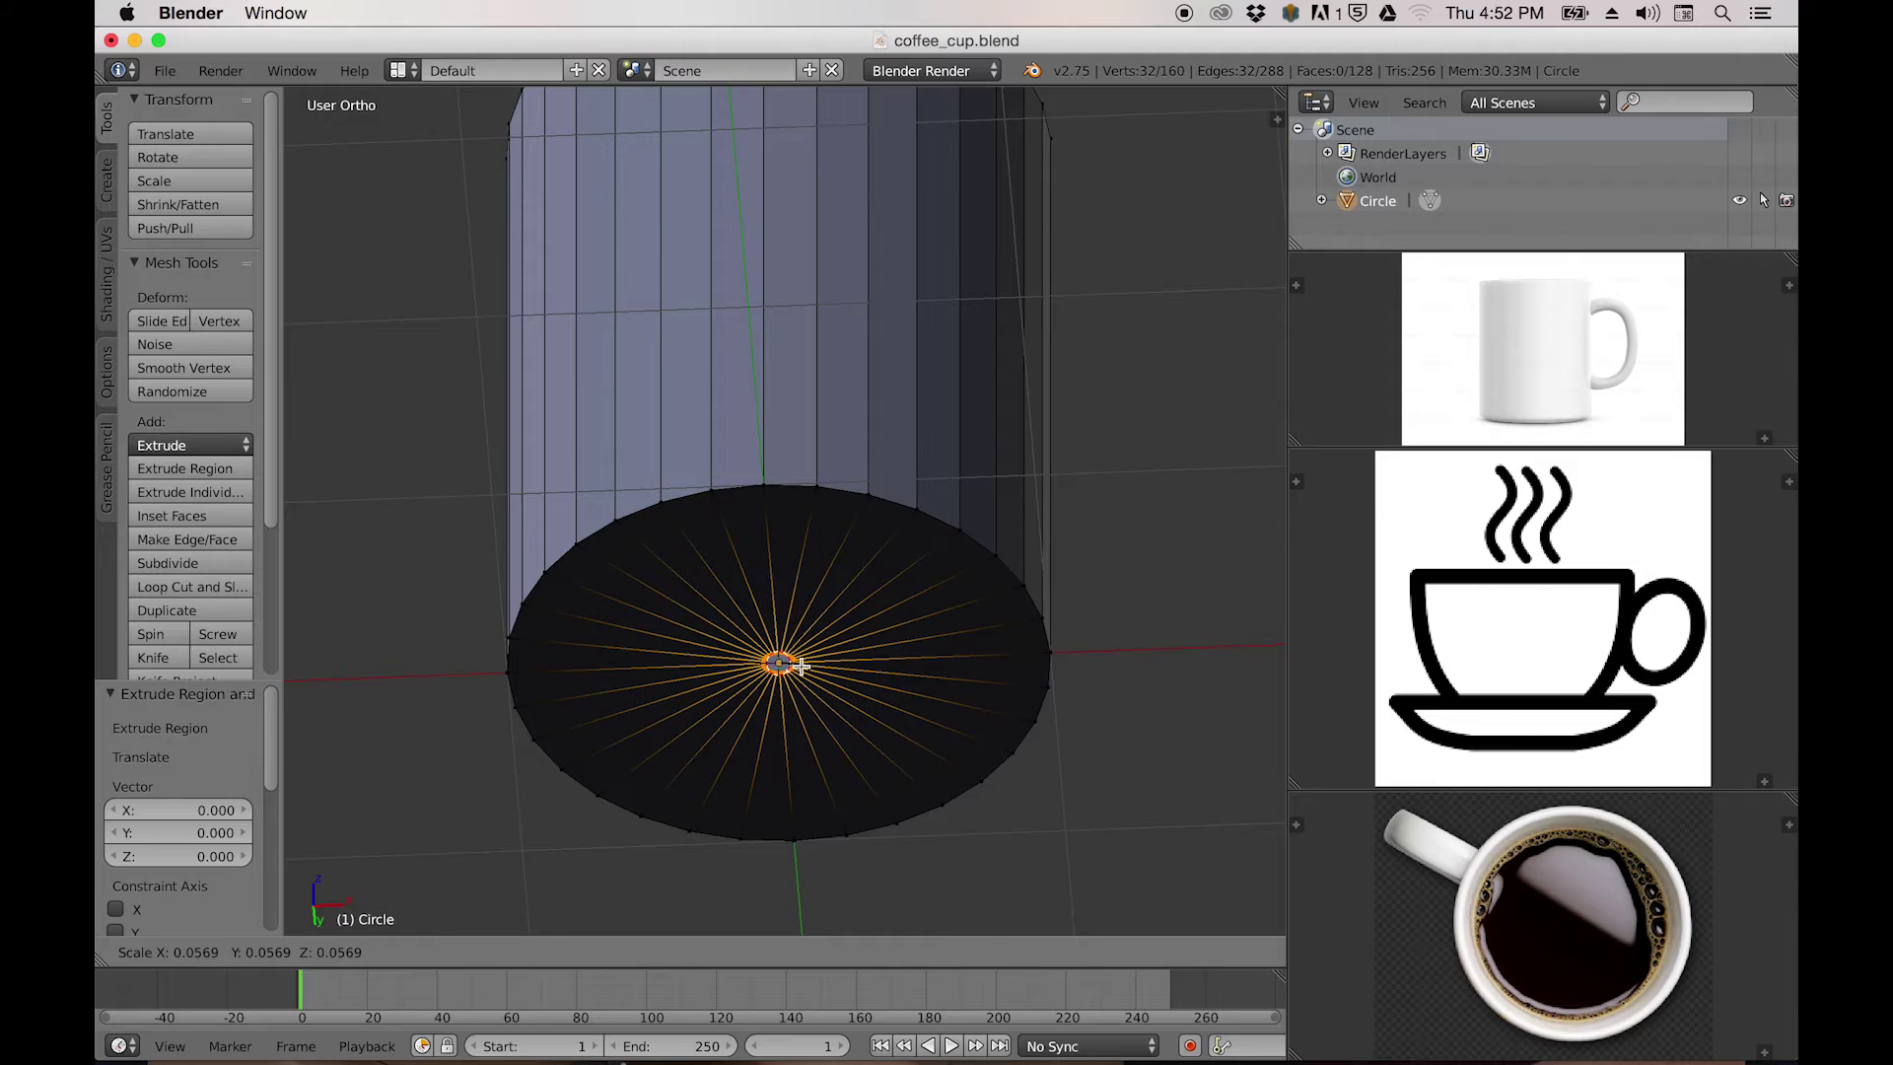
pyautogui.click(800, 667)
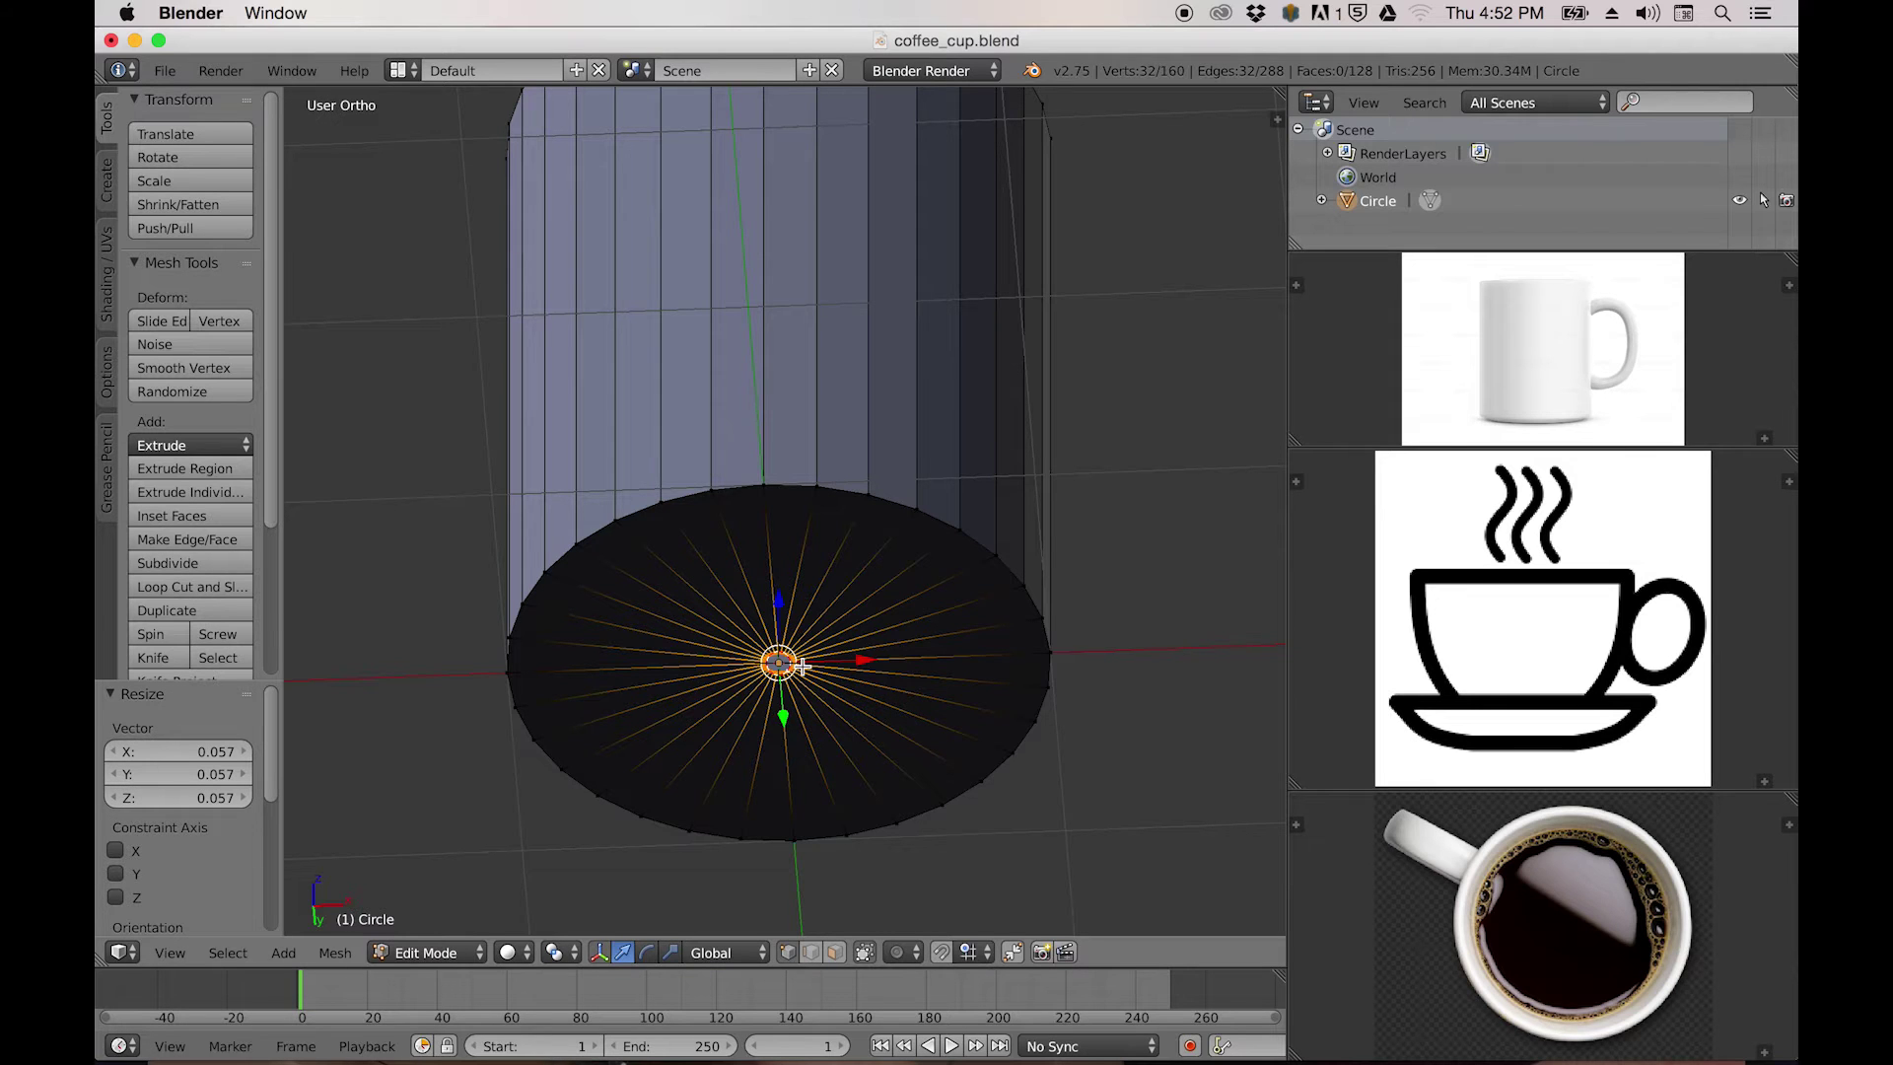
pyautogui.press('x')
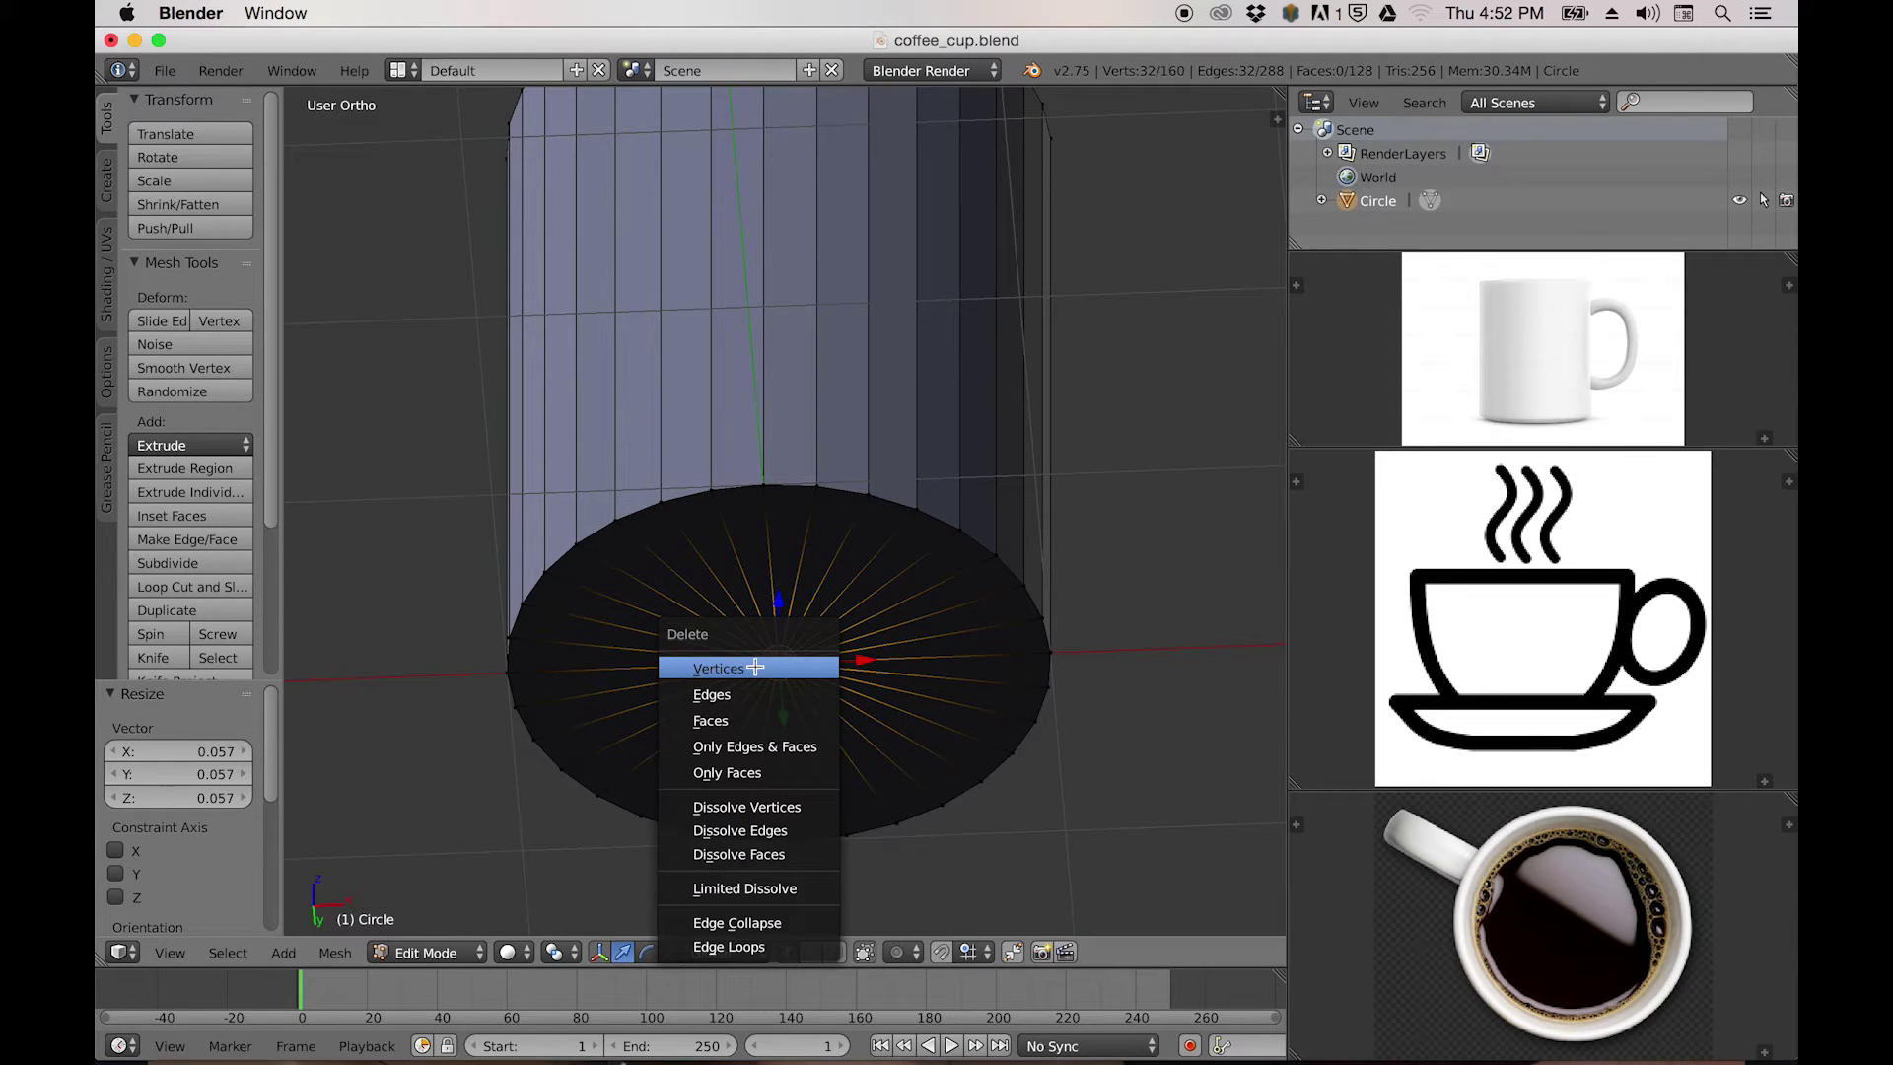
pyautogui.click(719, 669)
# Extrude the cup's outer bottom edge loop in place and scale the new ring to 0 to close the underside.
pyautogui.keyDown('alt'); pyautogui.click(748, 487); pyautogui.keyUp('alt')
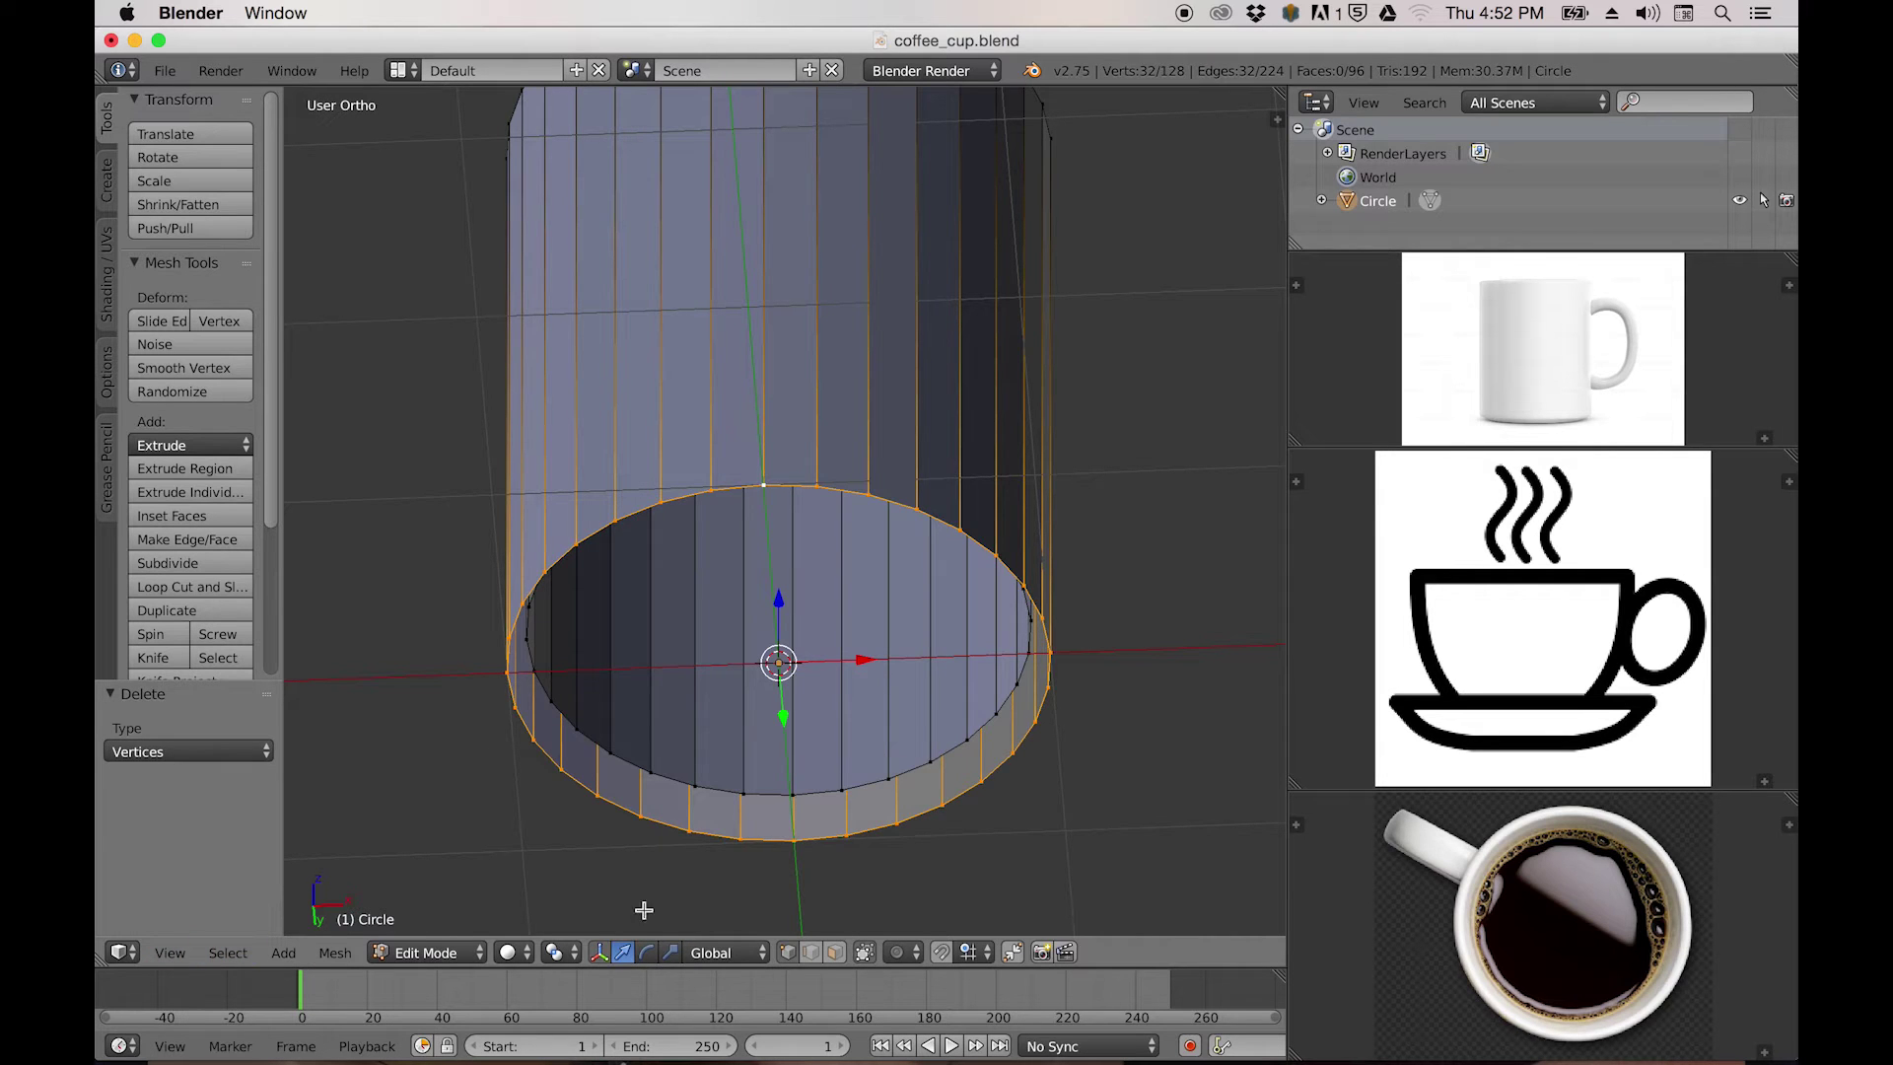
pyautogui.press('e')
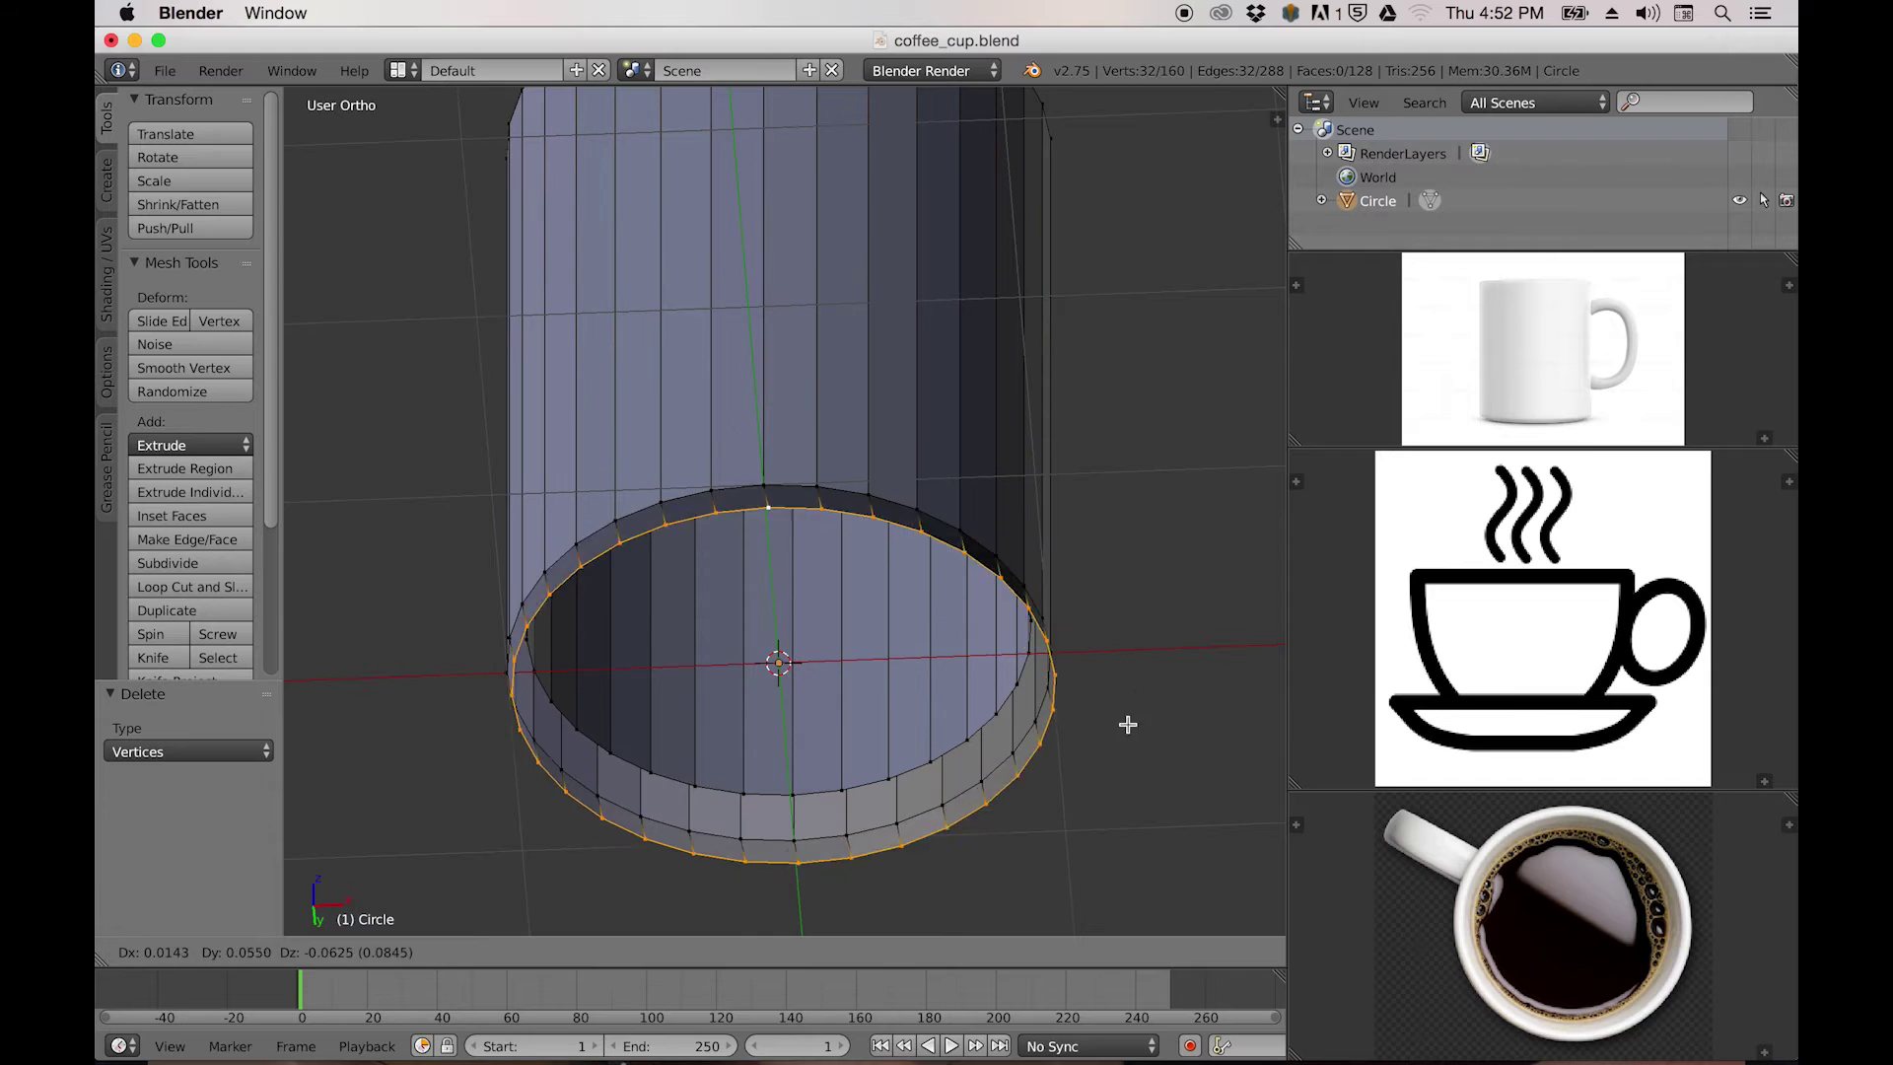
pyautogui.rightClick(1163, 778)
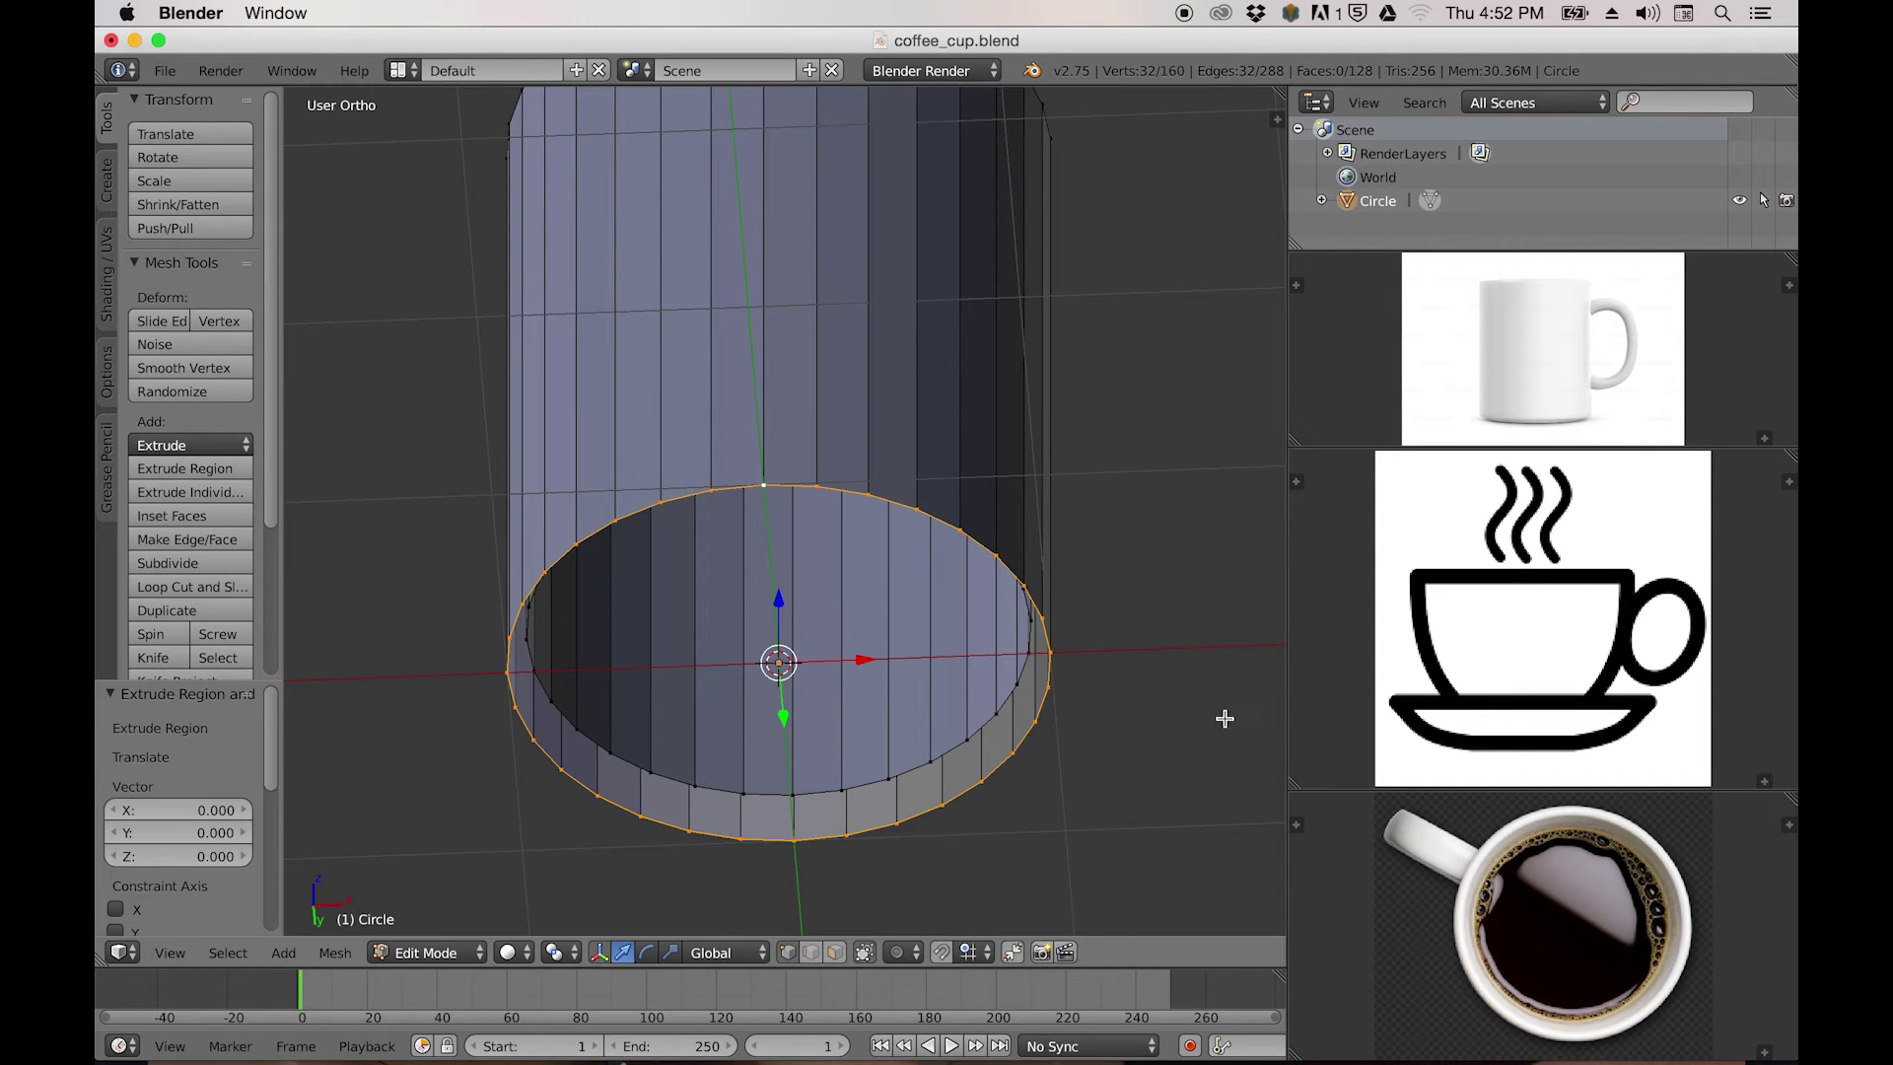
pyautogui.press('s')
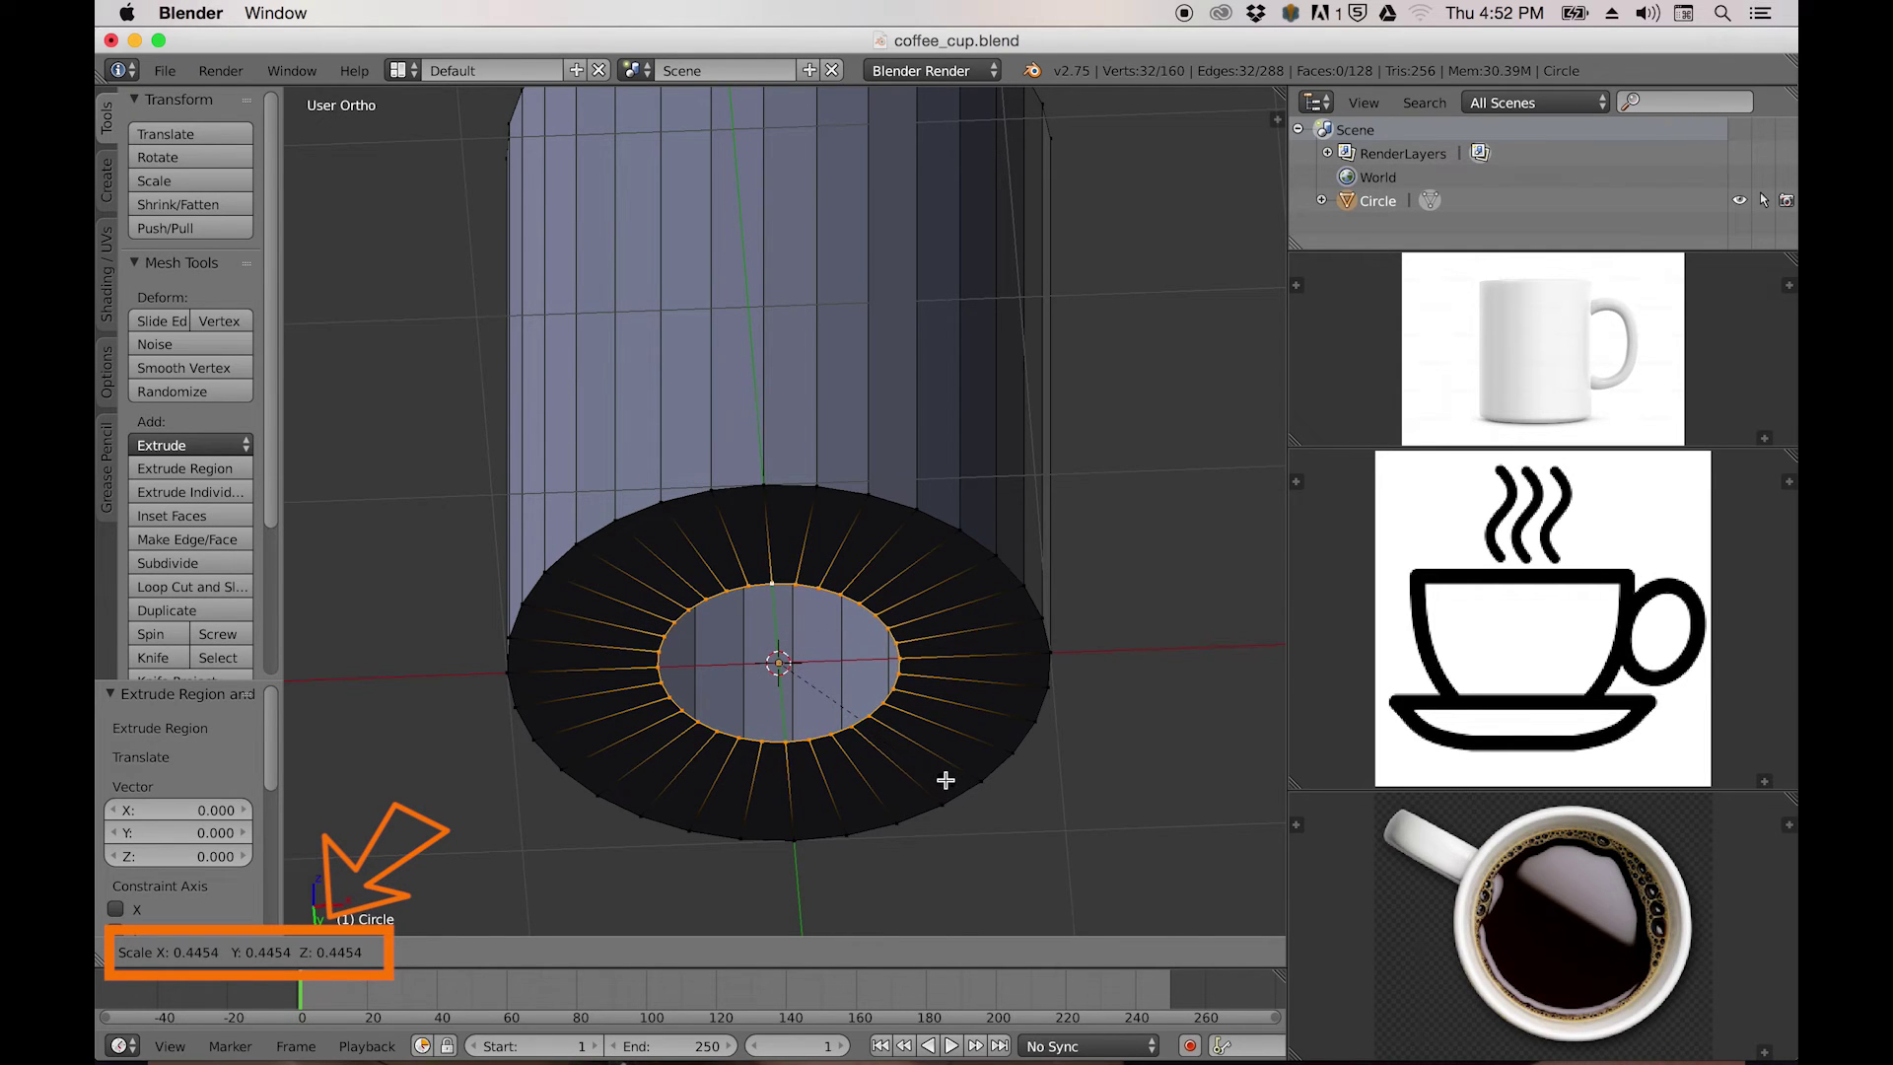
pyautogui.press('0')
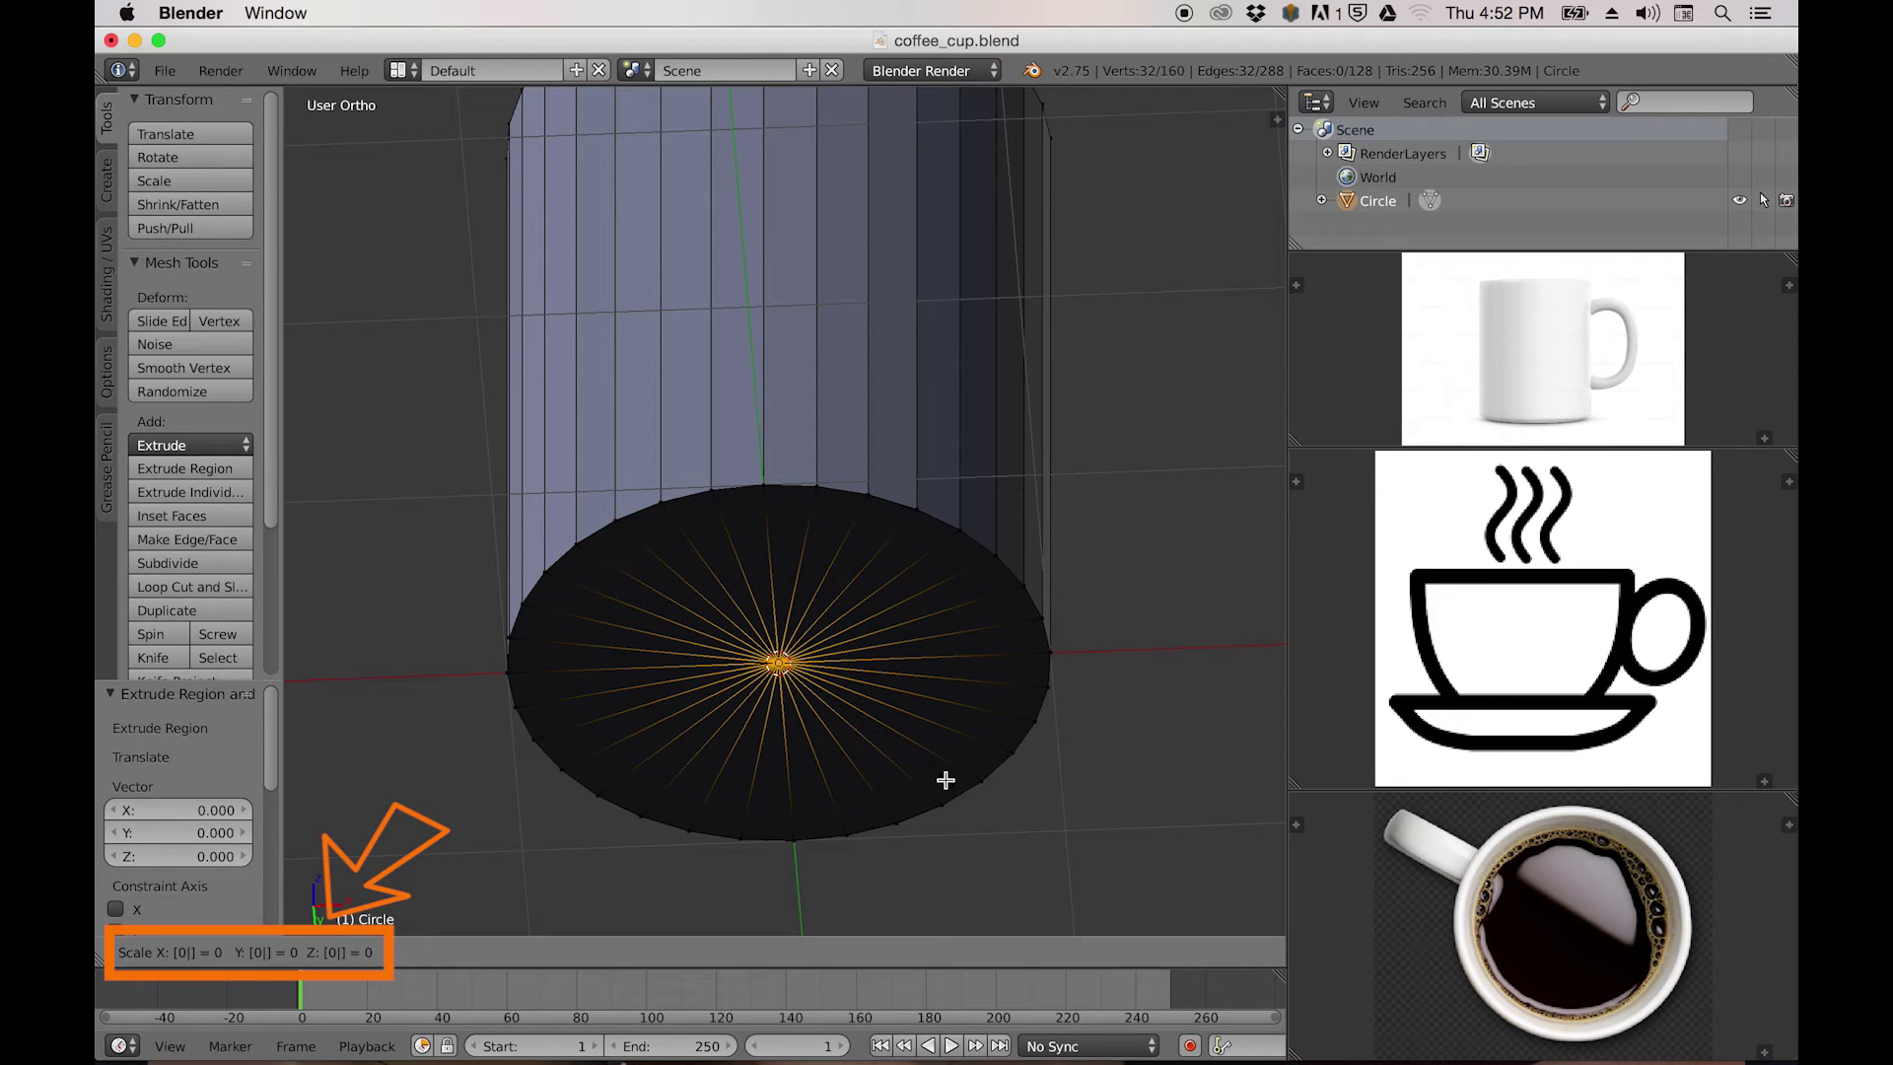
pyautogui.press('Return')
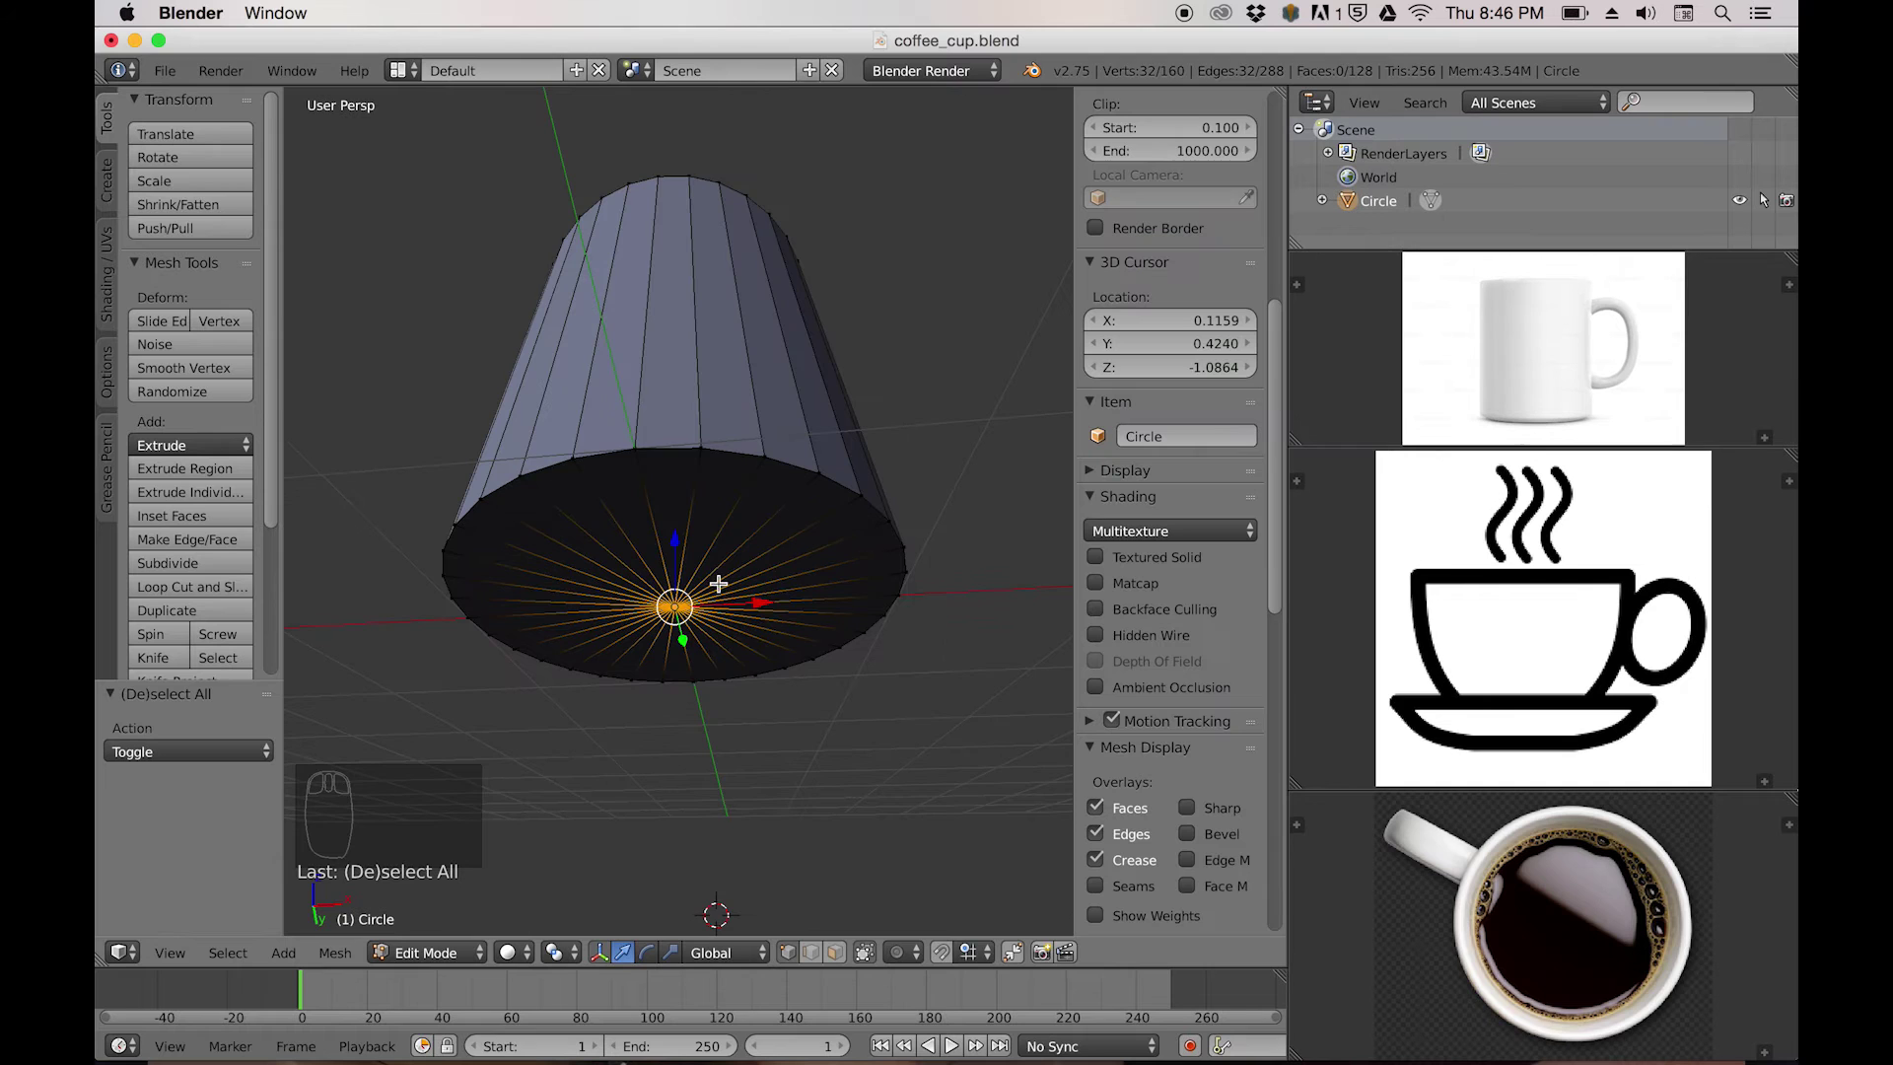
# In wireframe, extrude the inner wall's lower edge loop in place and scale it to 0 to close the inner floor.
pyautogui.moveTo(732, 569)
pyautogui.mouseDown(button='middle')
pyautogui.moveTo(727, 613)
pyautogui.moveTo(751, 604)
pyautogui.moveTo(729, 582)
pyautogui.mouseUp(button='middle')
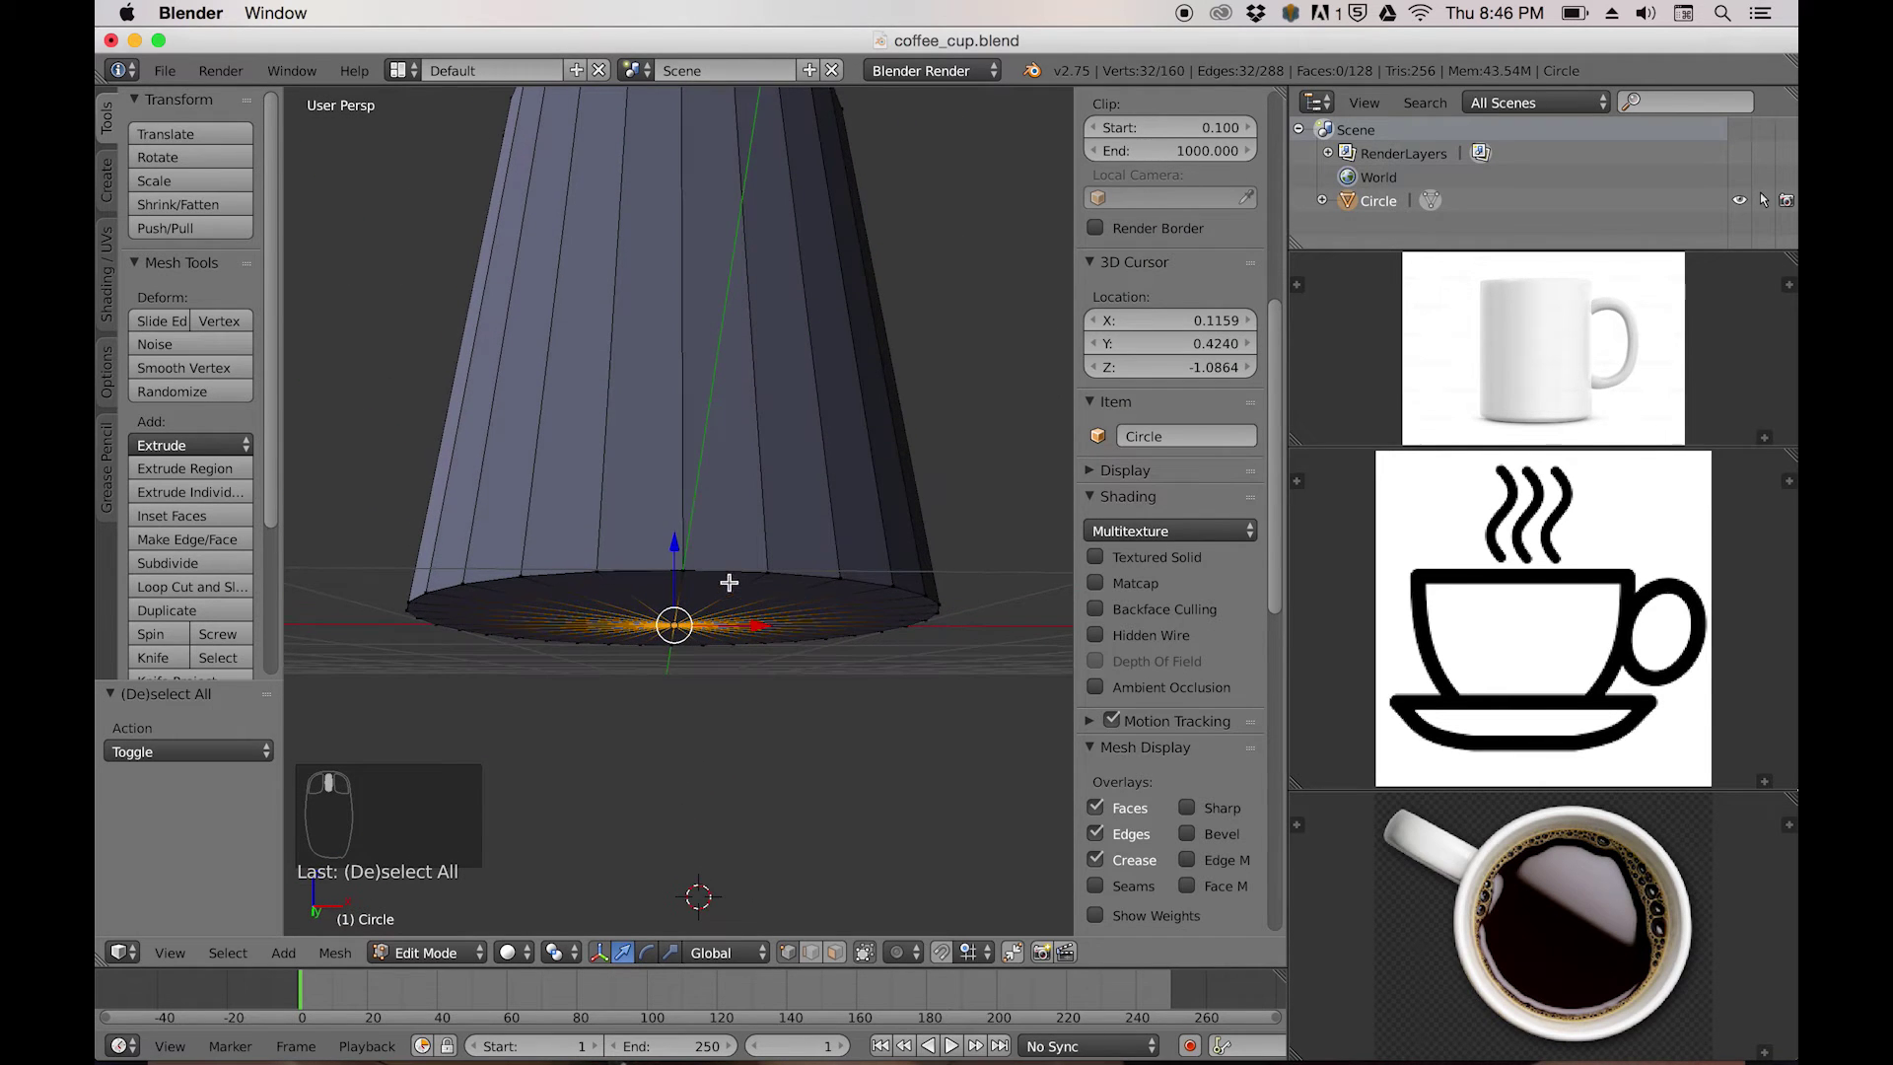
pyautogui.press('z')
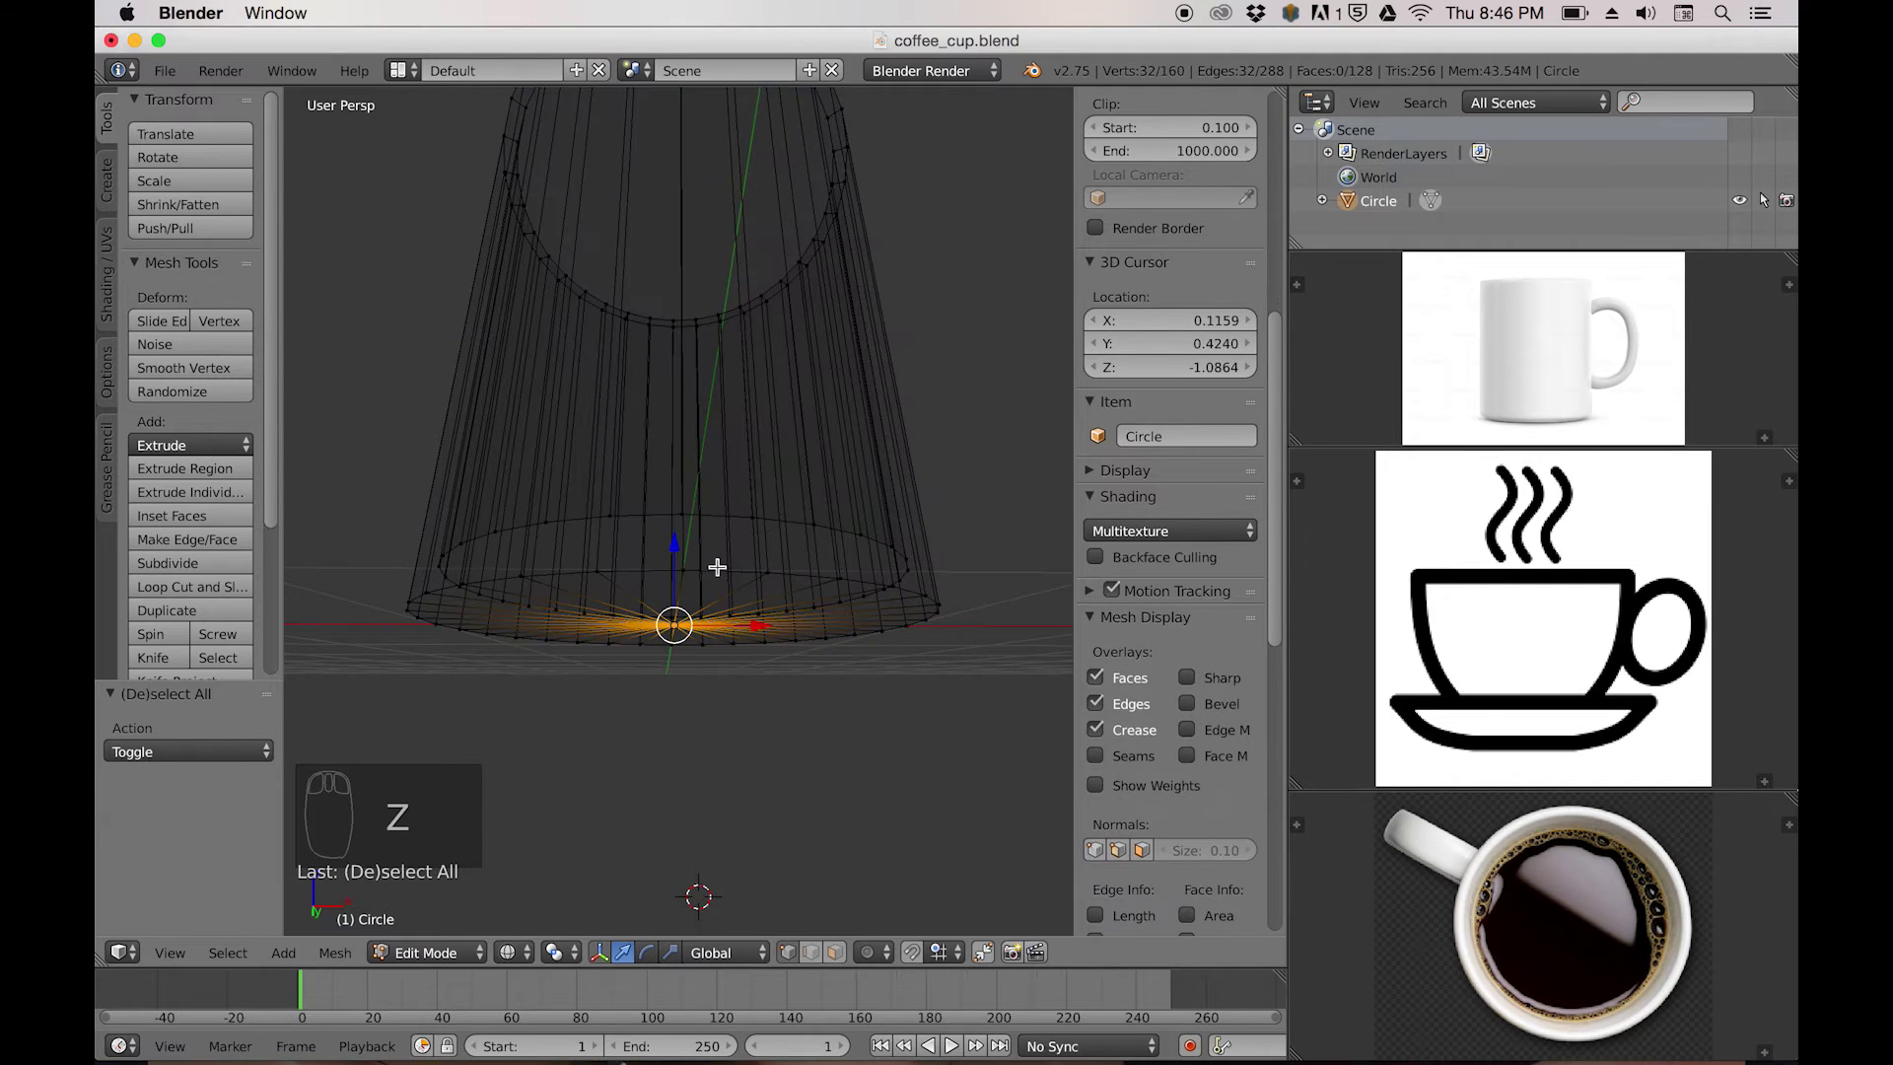
pyautogui.moveTo(700, 567); pyautogui.dragTo(723, 628, button='middle')
pyautogui.keyDown('alt'); pyautogui.rightClick(653, 526); pyautogui.keyUp('alt')
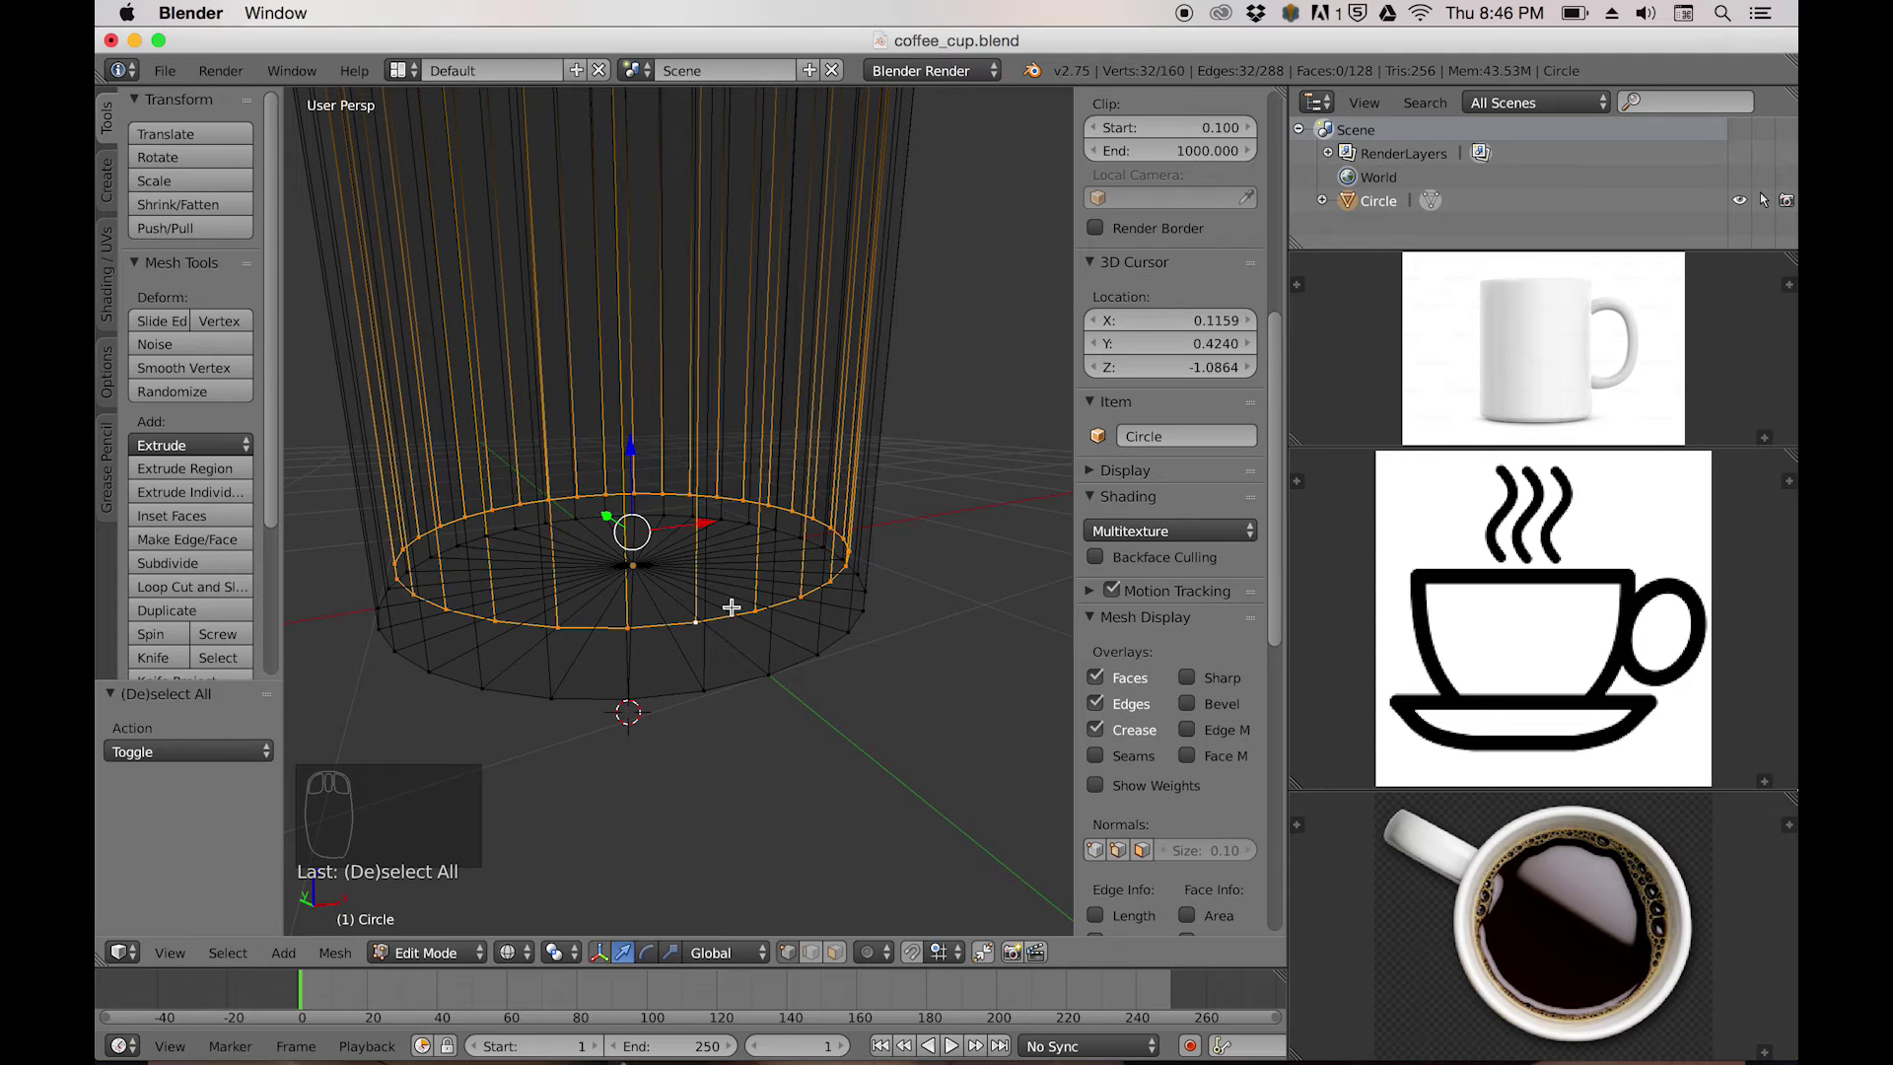
pyautogui.press('e')
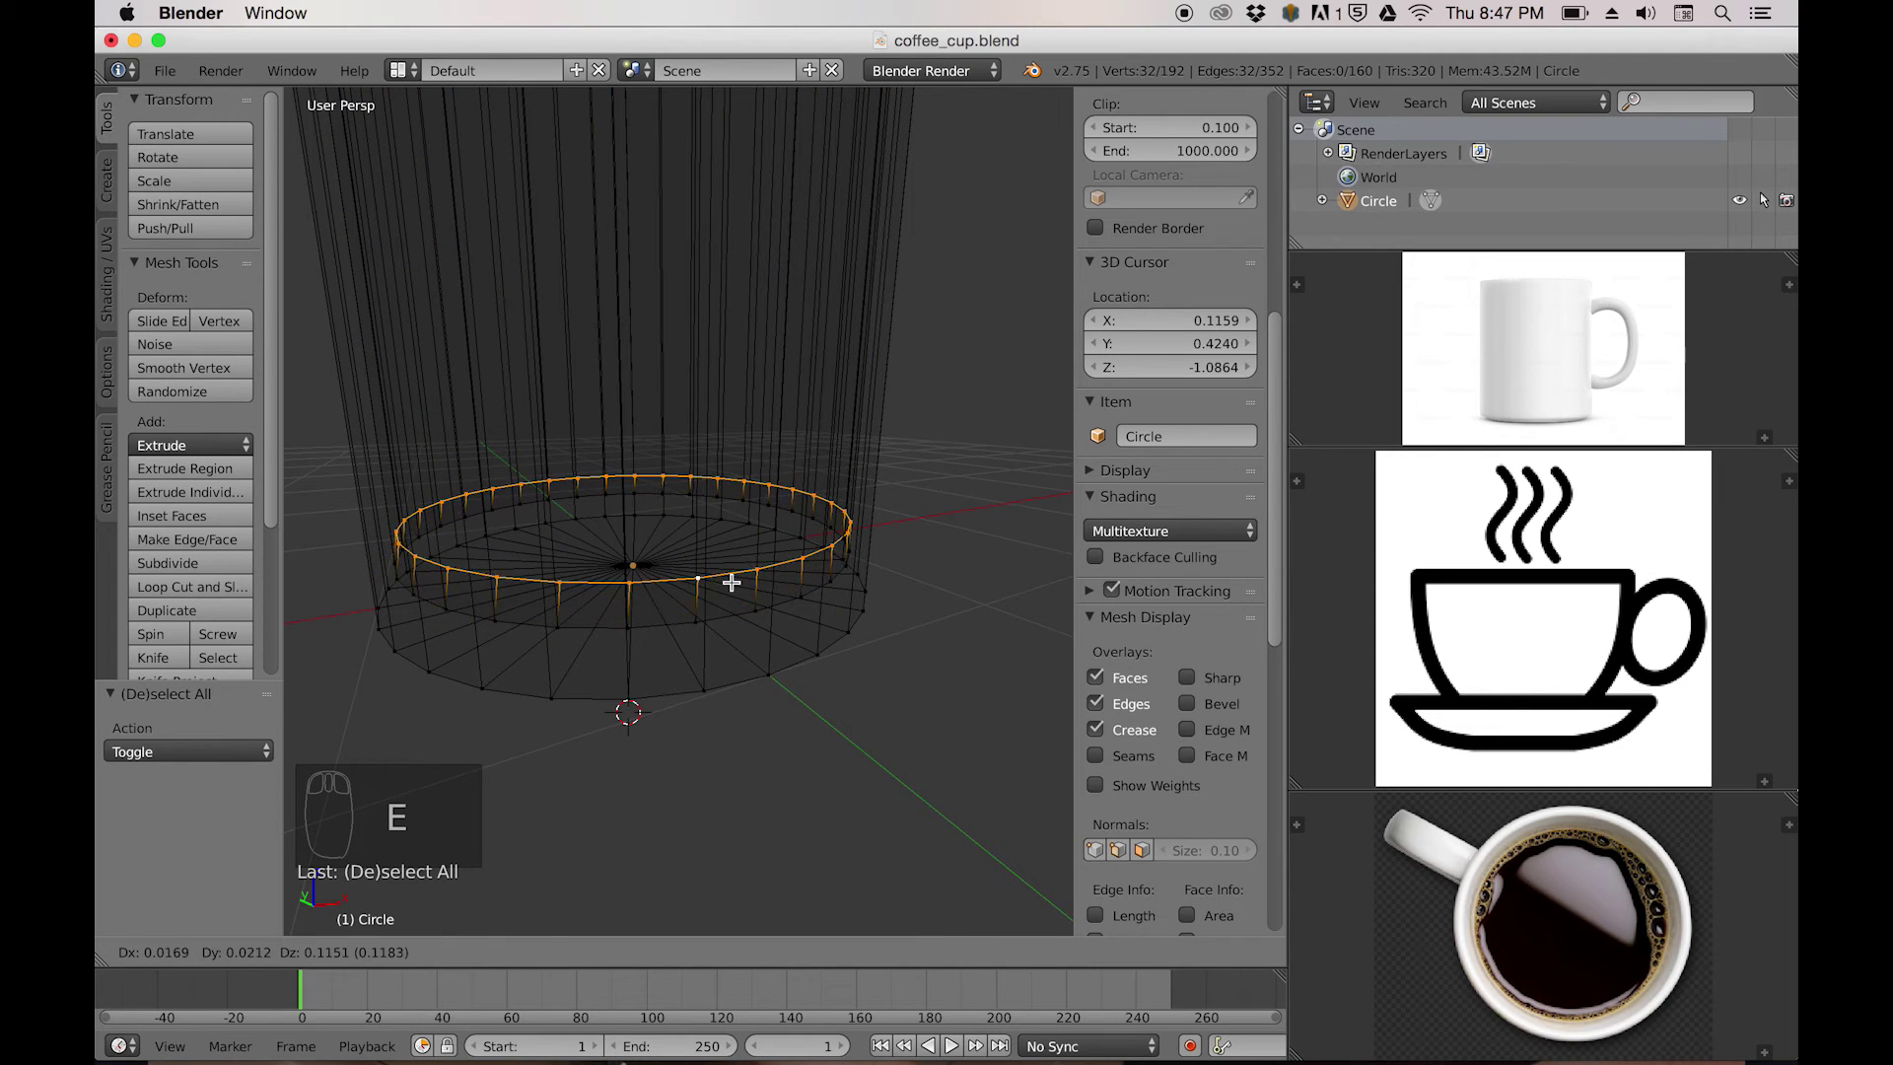
pyautogui.rightClick(730, 583)
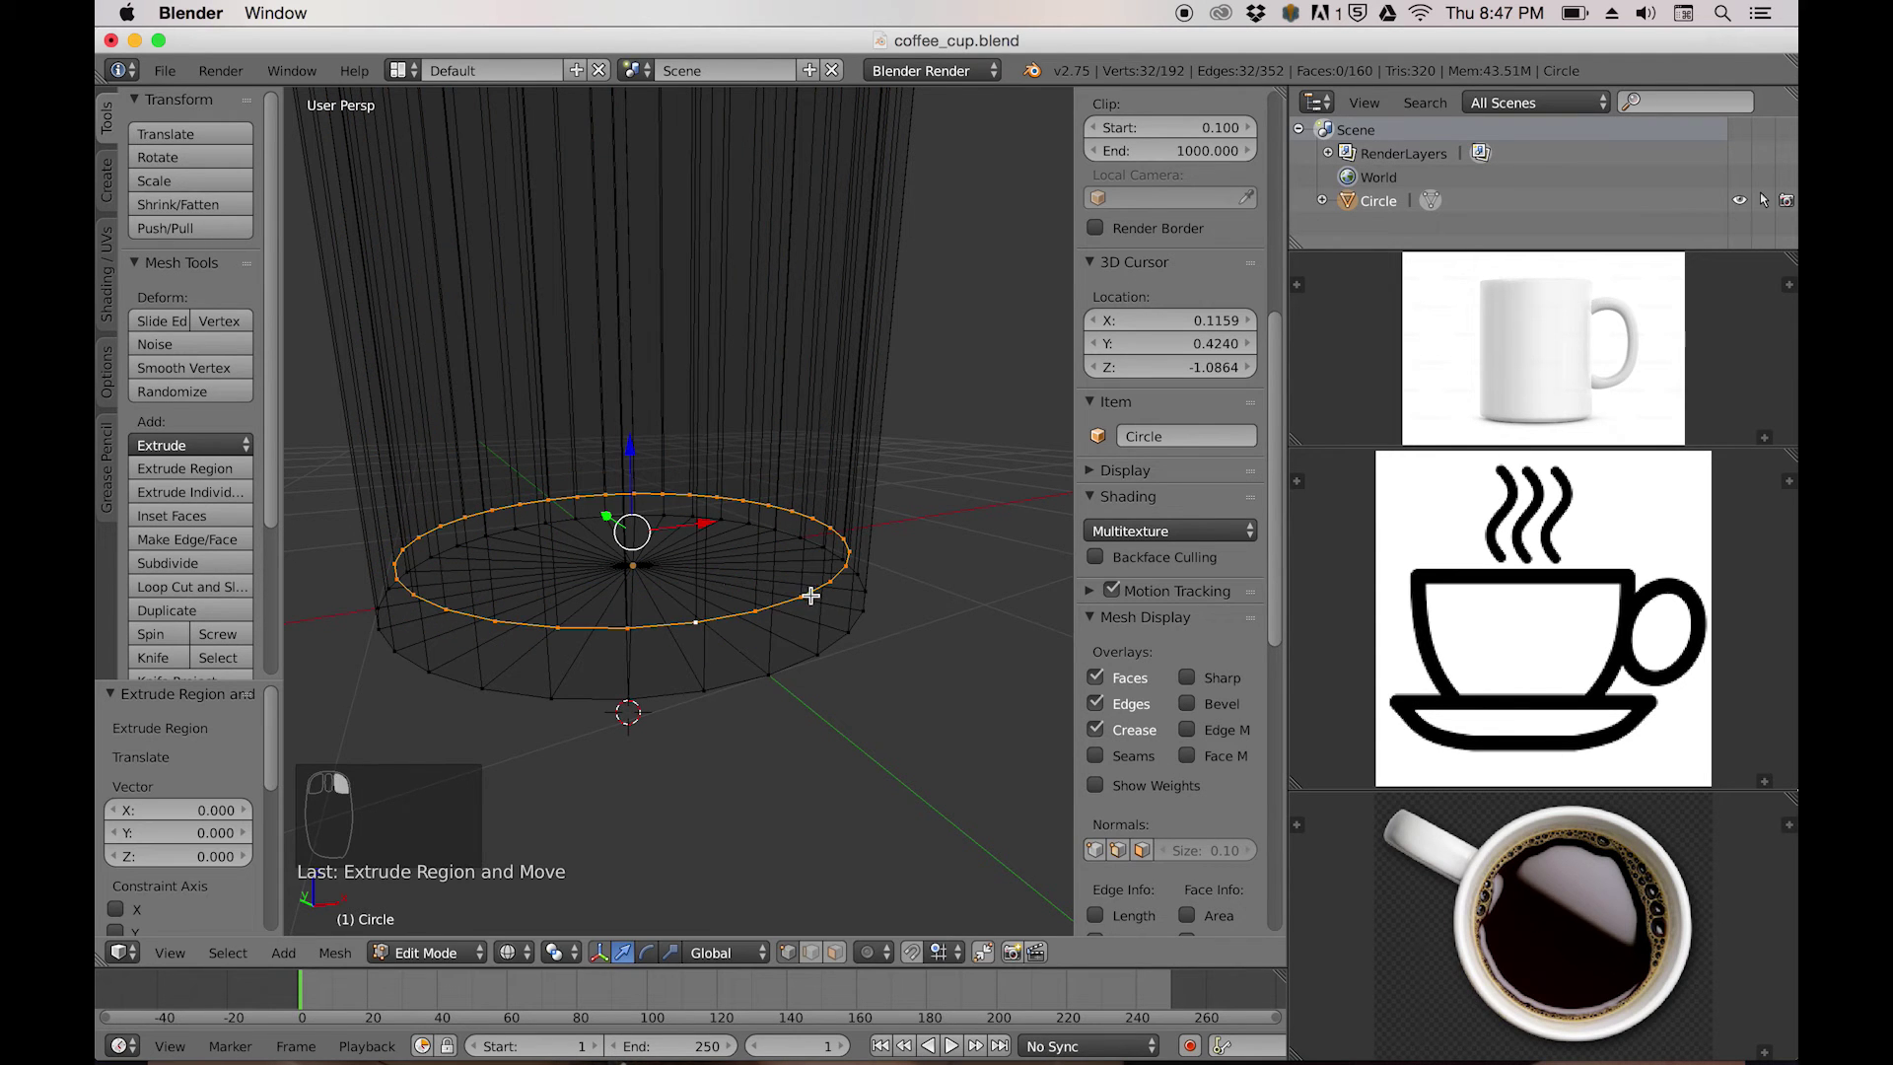
pyautogui.press('s')
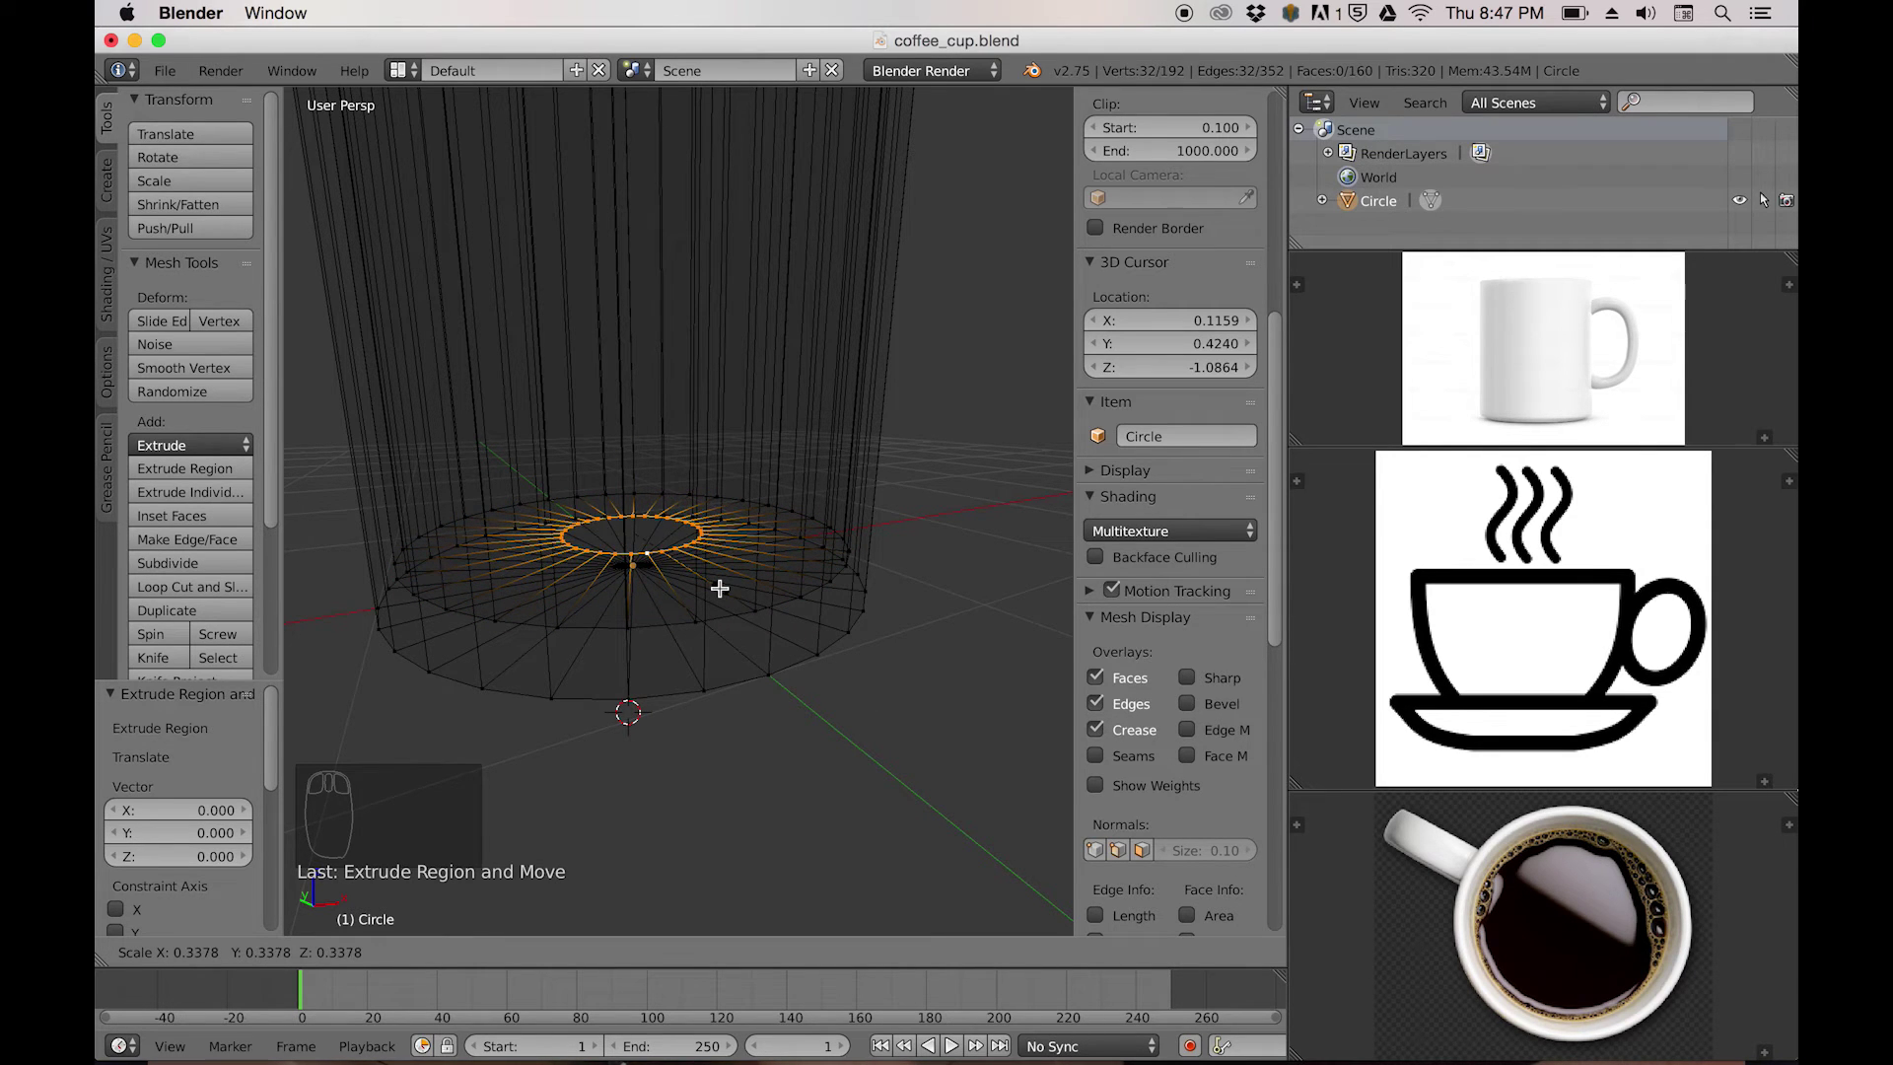
pyautogui.press('0')
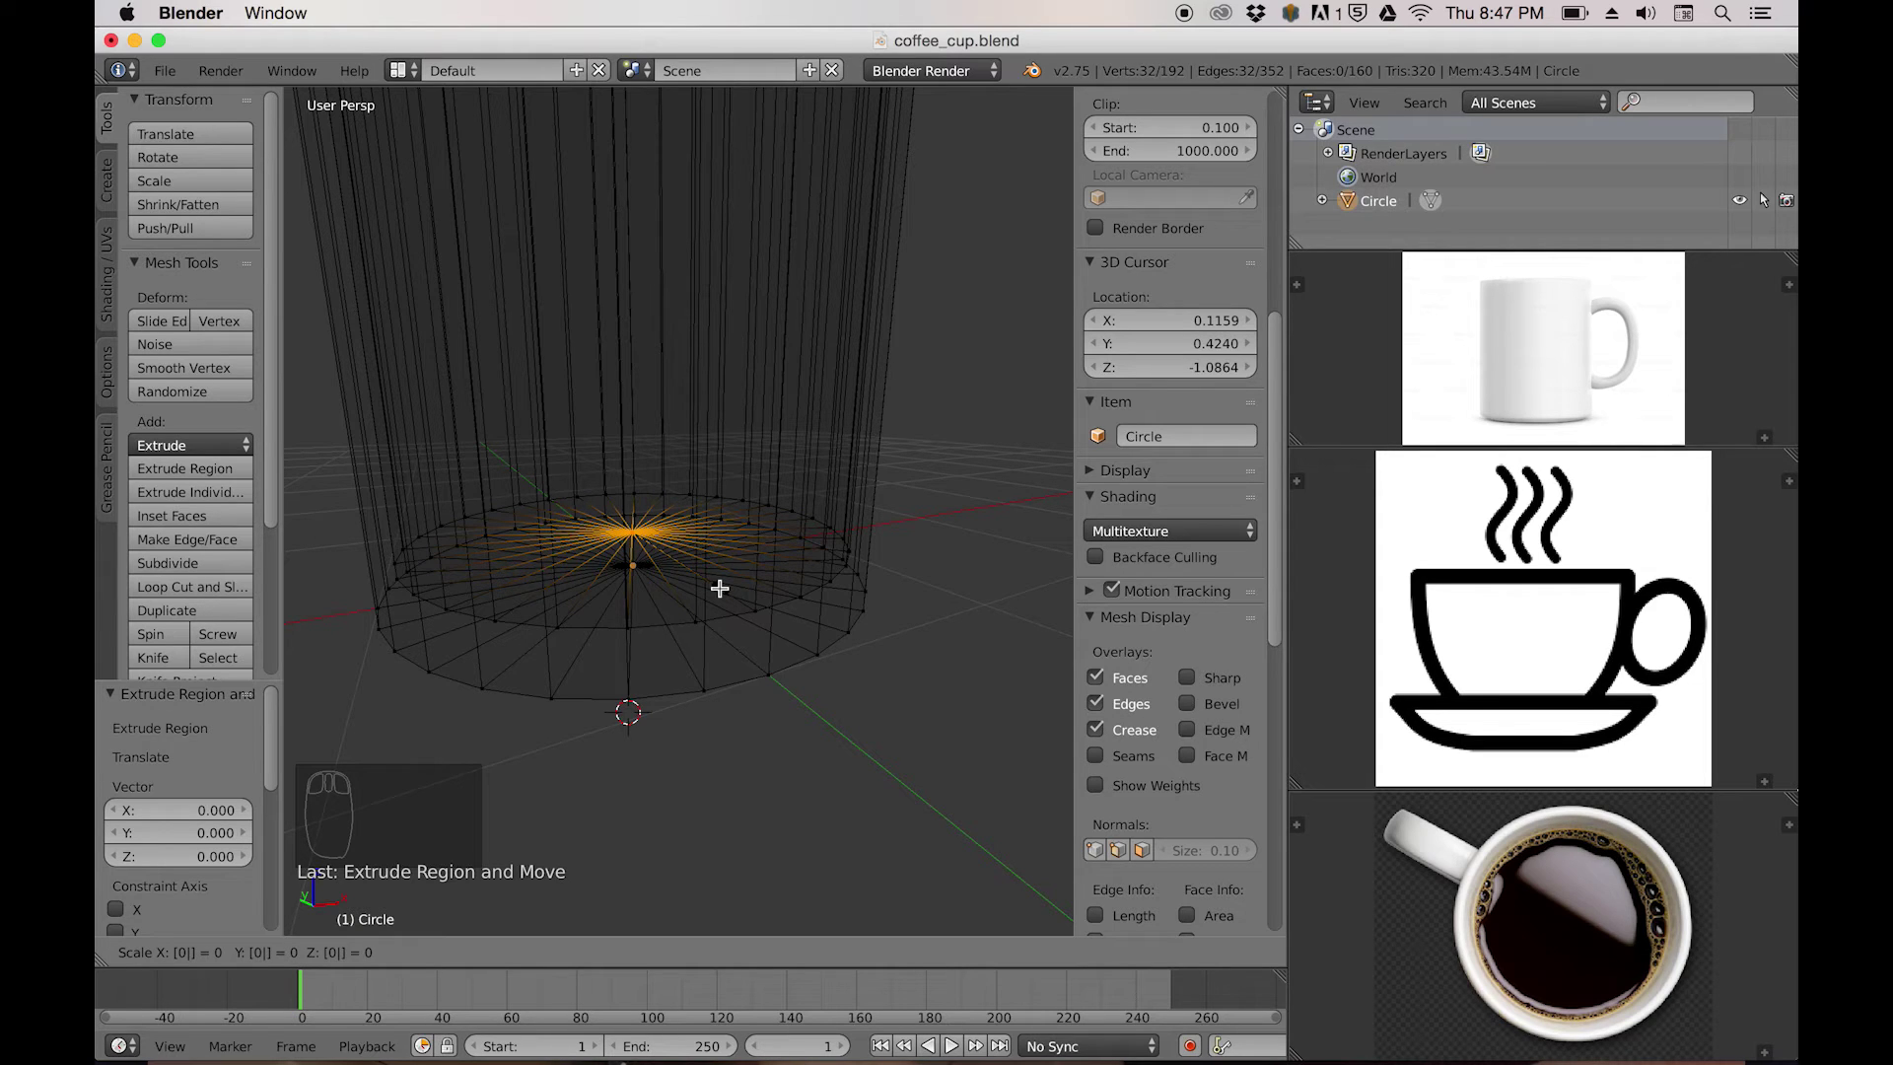
pyautogui.press('Return')
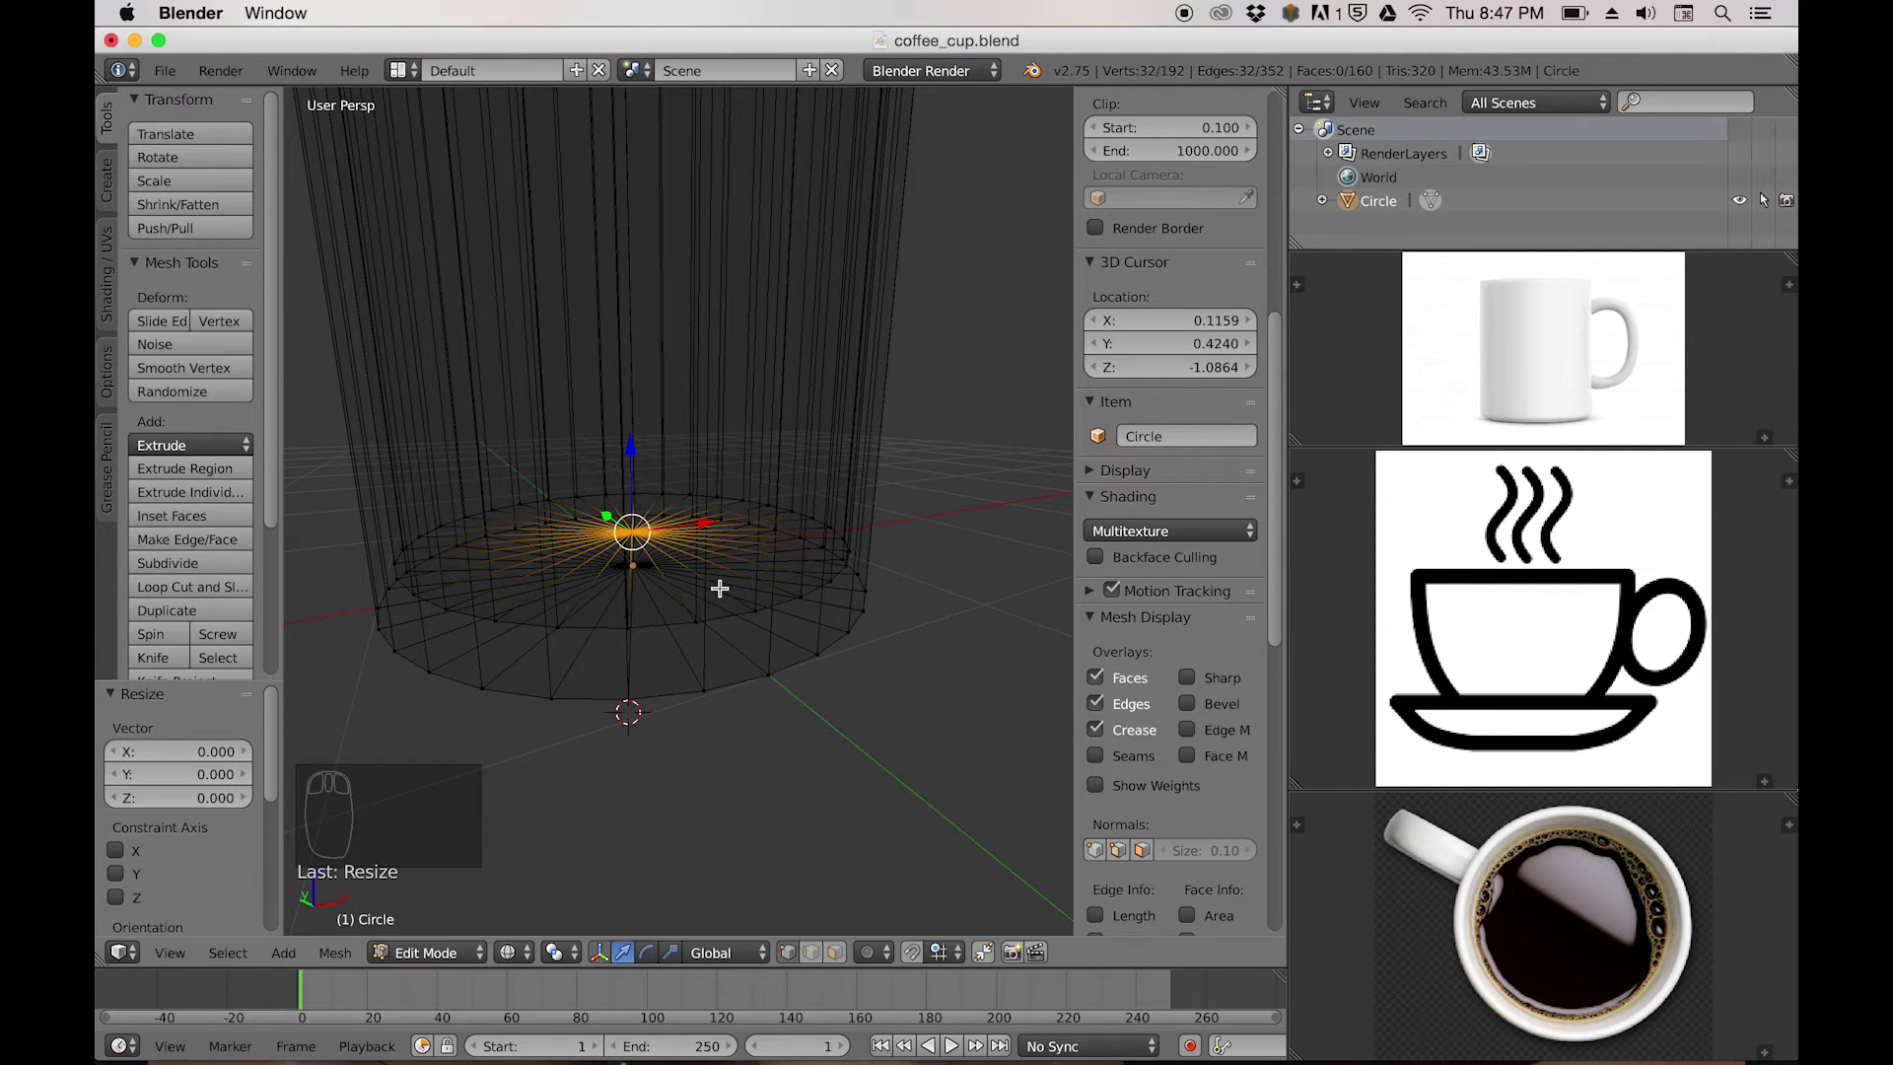
# Return the cup to solid shading and look it over from outside.
pyautogui.press('z')
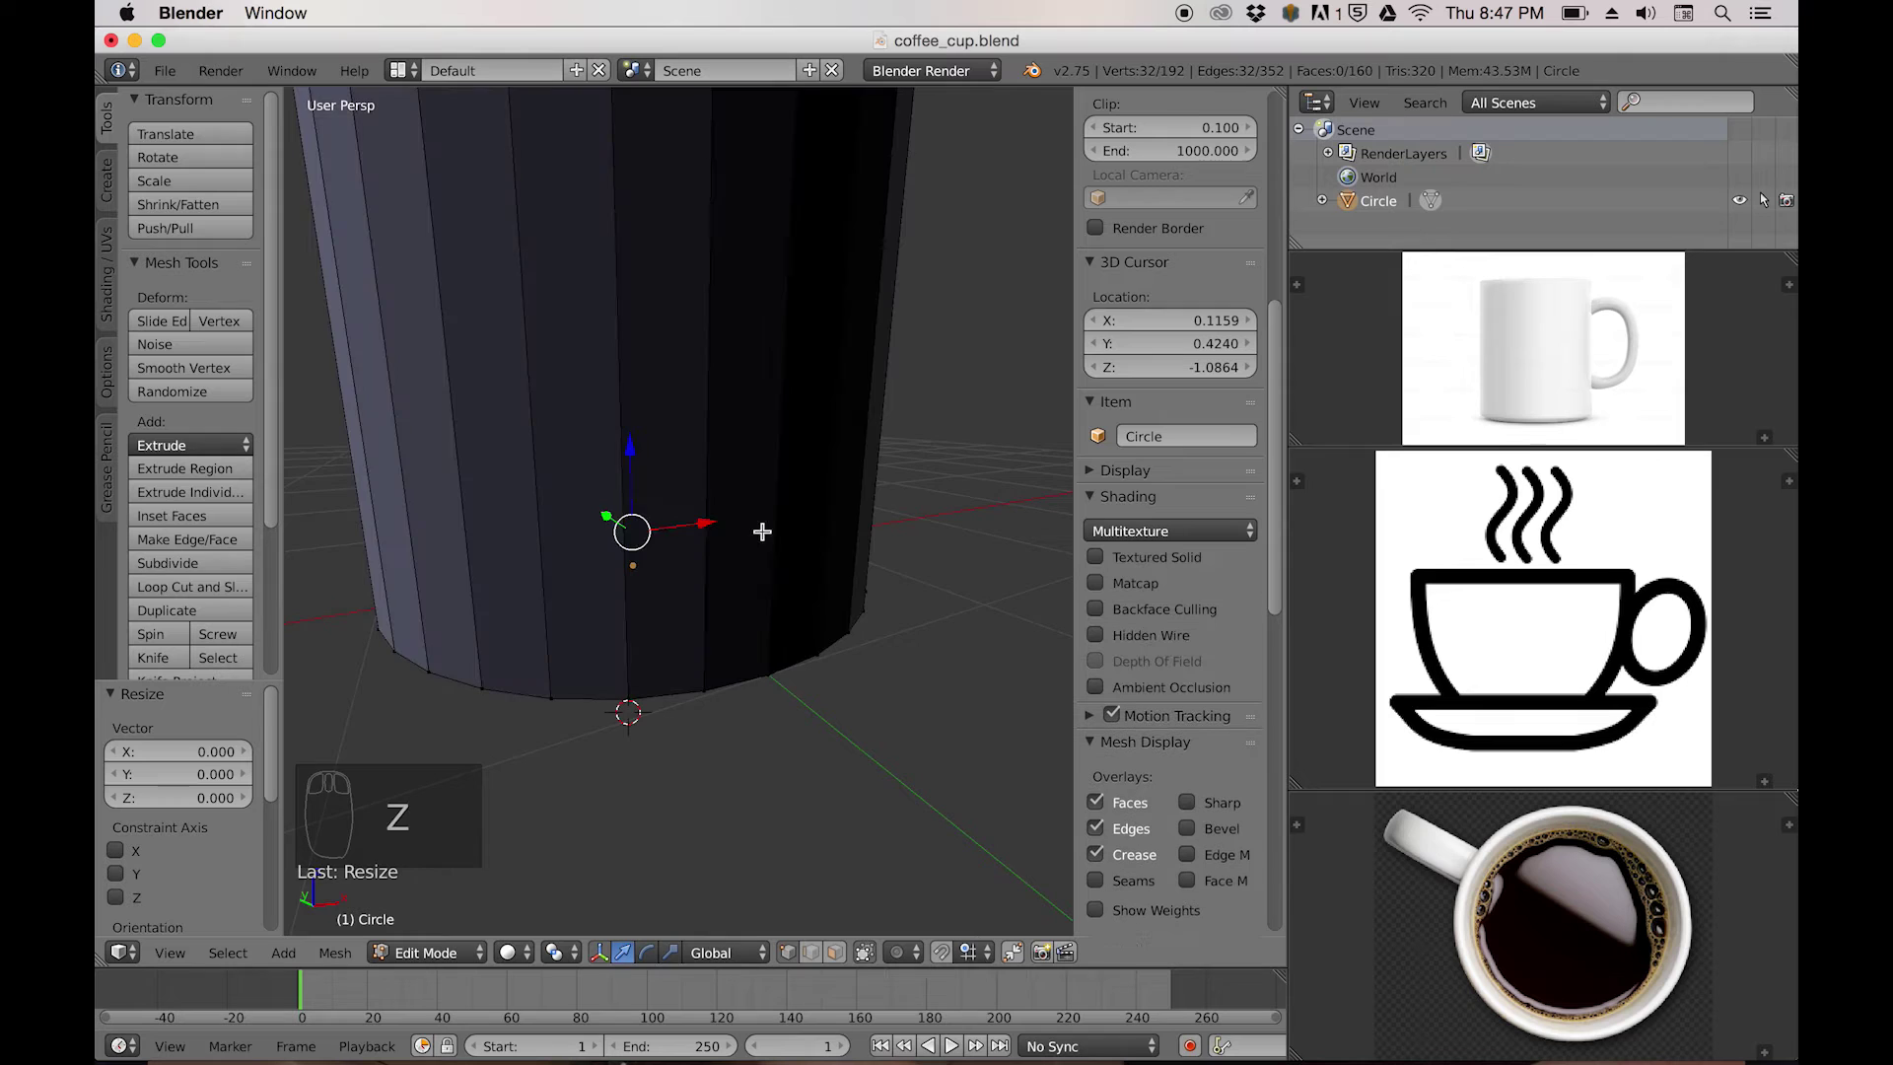
pyautogui.scroll(-5, 779, 522)
pyautogui.moveTo(799, 485); pyautogui.dragTo(759, 530, button='middle')
pyautogui.moveTo(686, 655); pyautogui.dragTo(670, 584, button='middle')
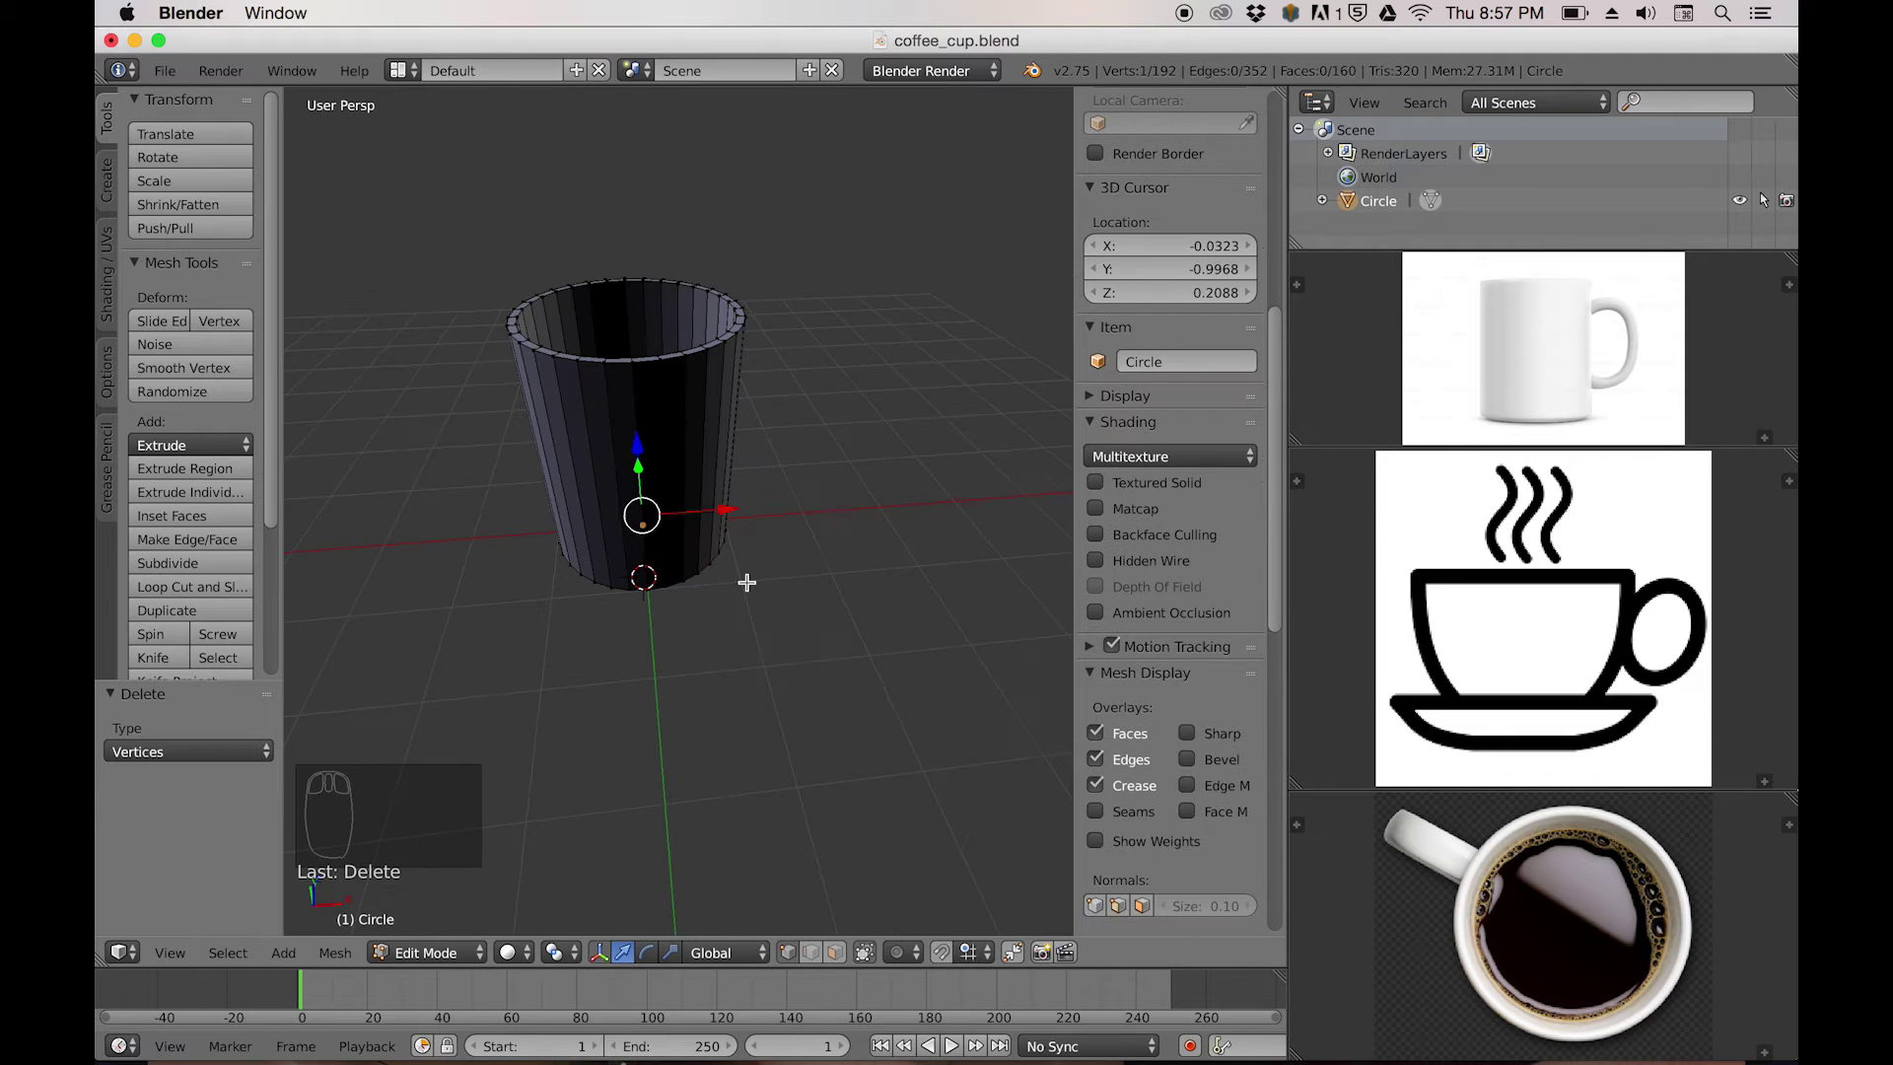
# Place the 3D cursor on the empty grid beside the cup and add a torus there within the same mesh.
pyautogui.moveTo(750, 573); pyautogui.dragTo(621, 568, button='middle')
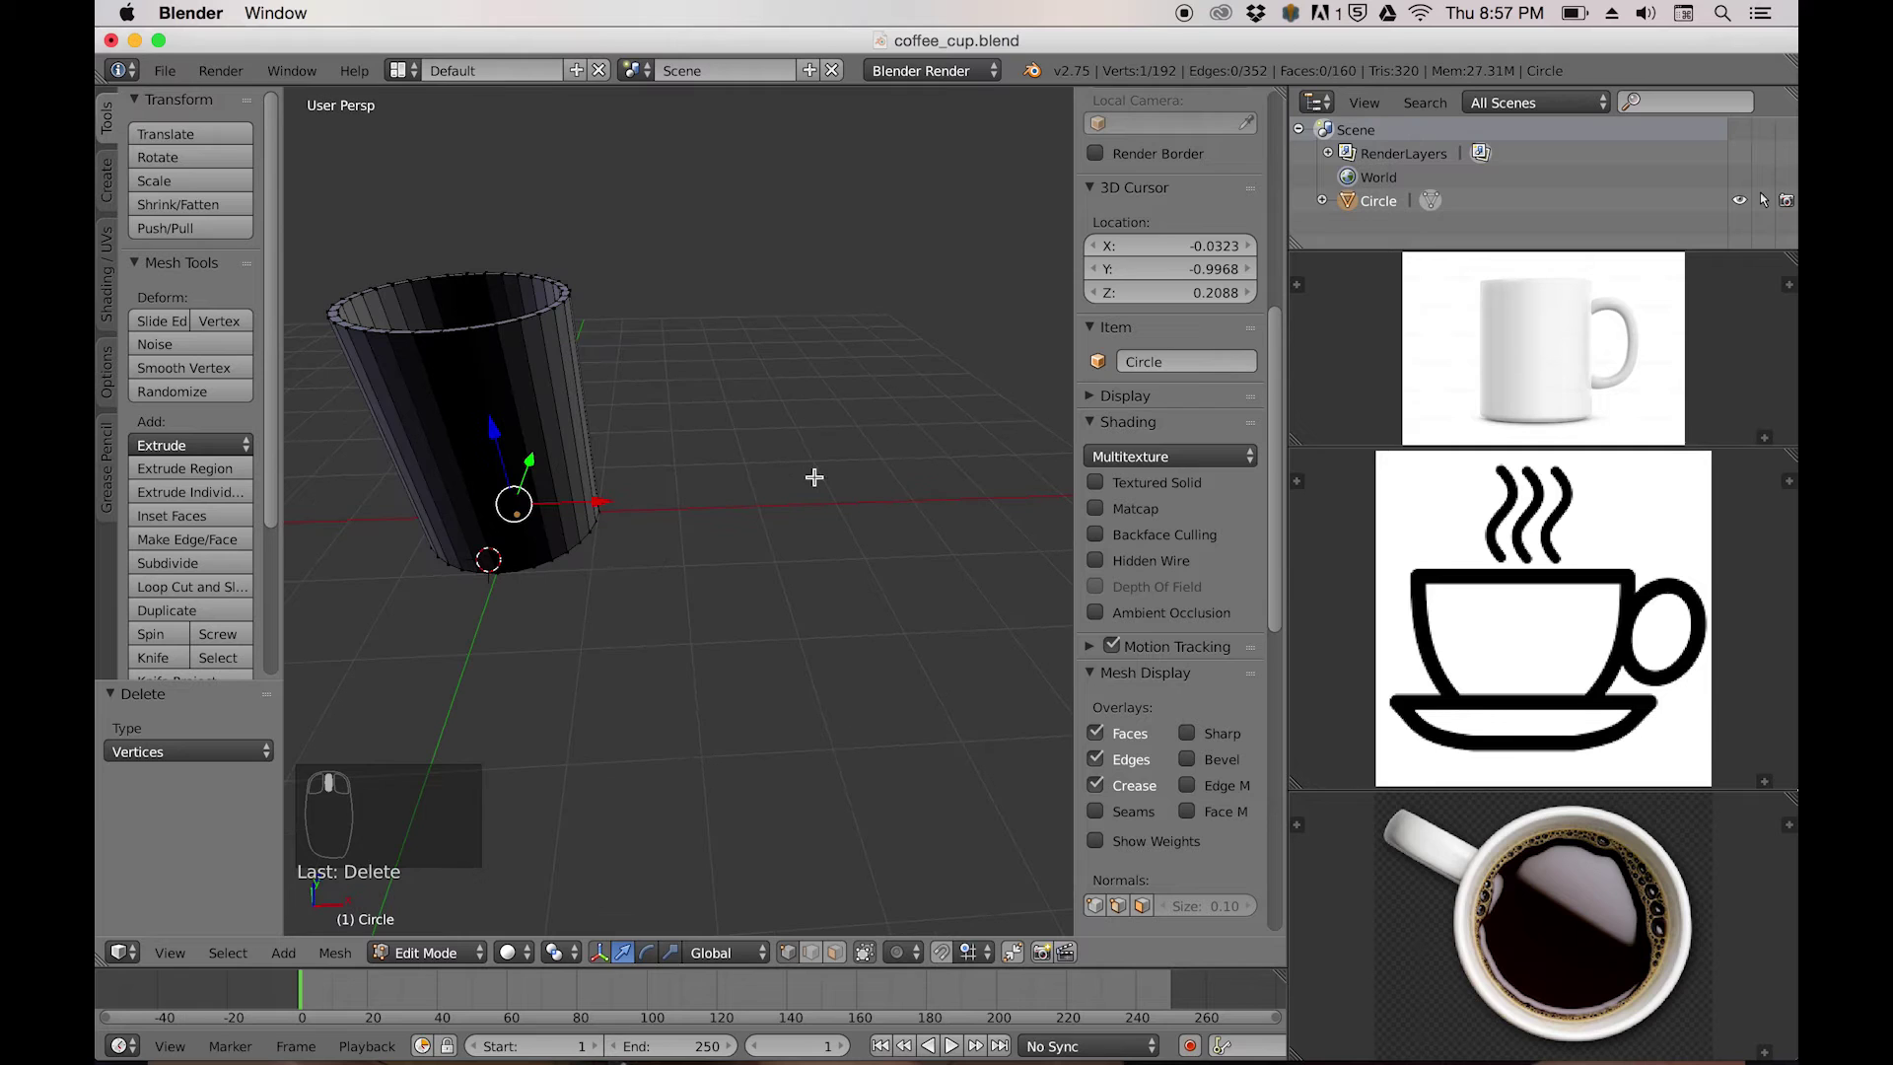
pyautogui.hotkey('shift', 'a')
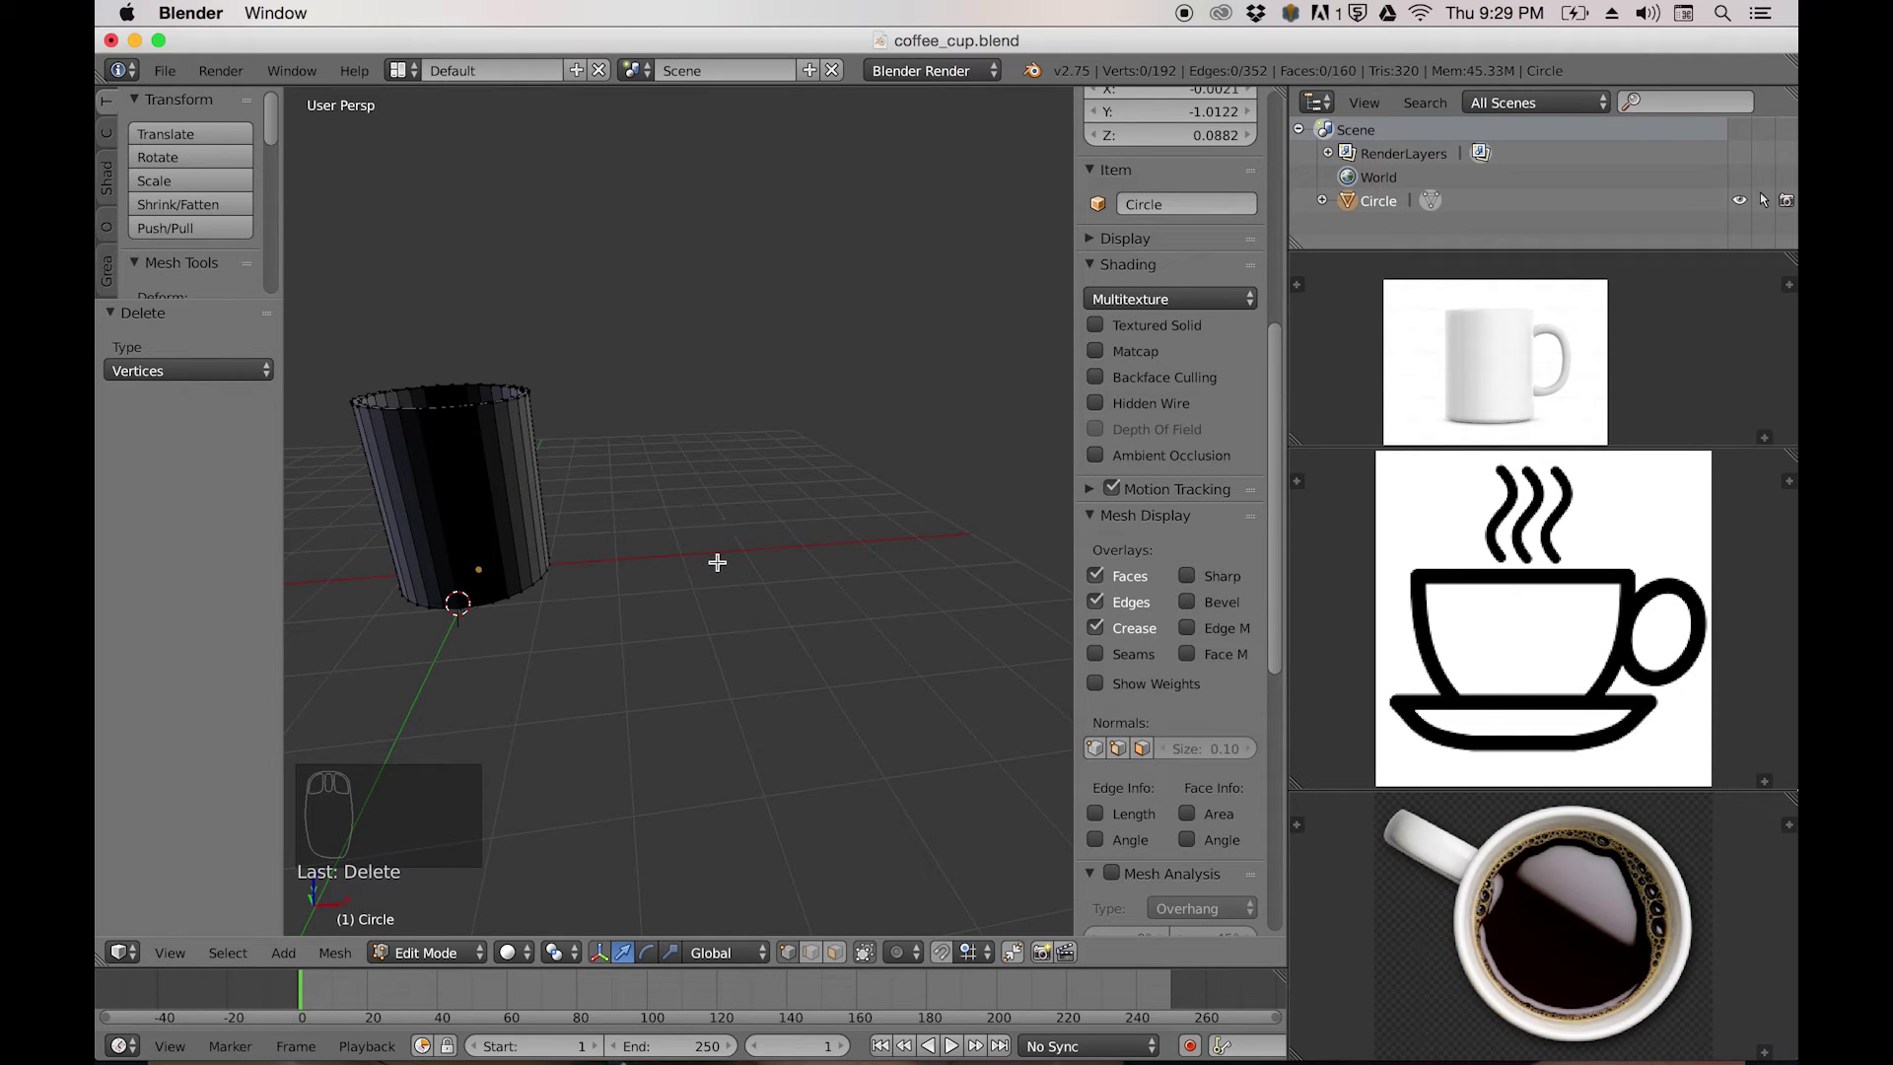
pyautogui.keyDown('shift'); pyautogui.moveTo(711, 570); pyautogui.dragTo(668, 553, button='middle'); pyautogui.keyUp('shift')
pyautogui.click(768, 533)
pyautogui.moveTo(769, 571); pyautogui.dragTo(744, 574, button='middle')
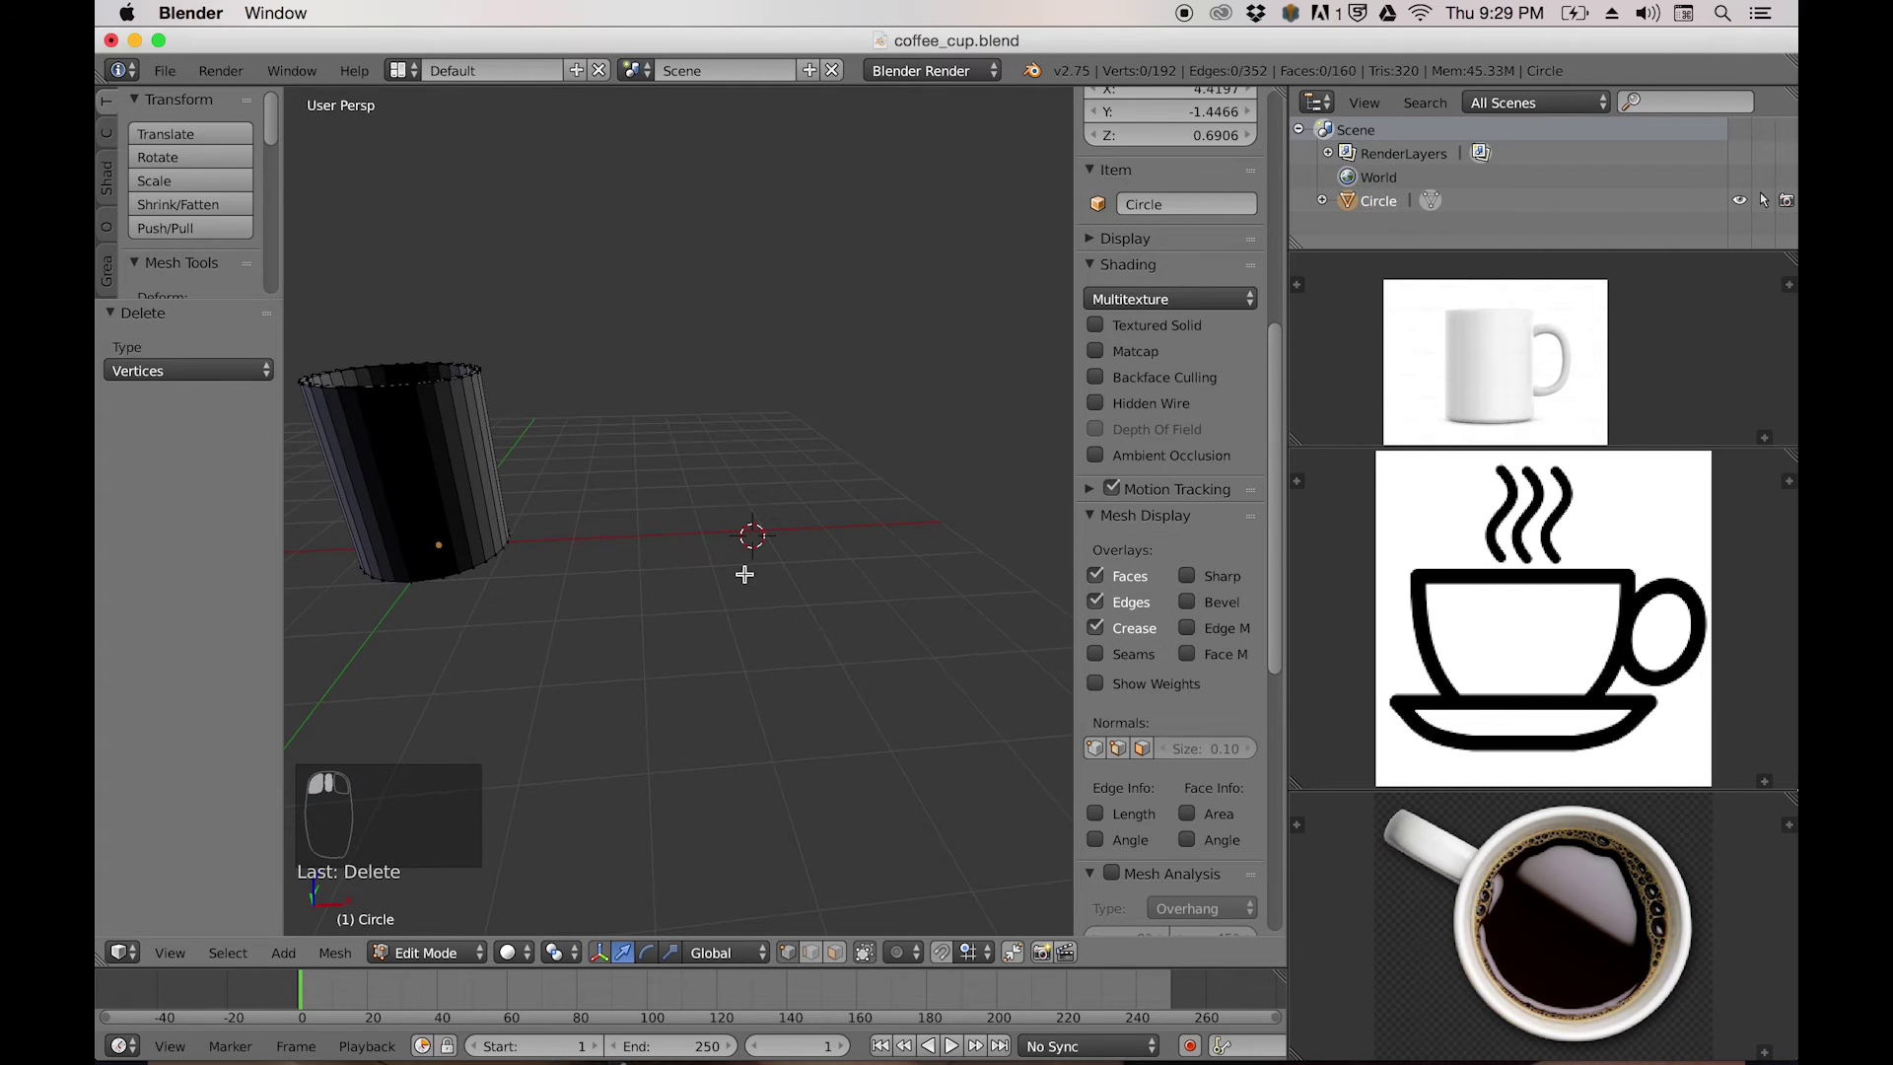
pyautogui.hotkey('shift', 'a')
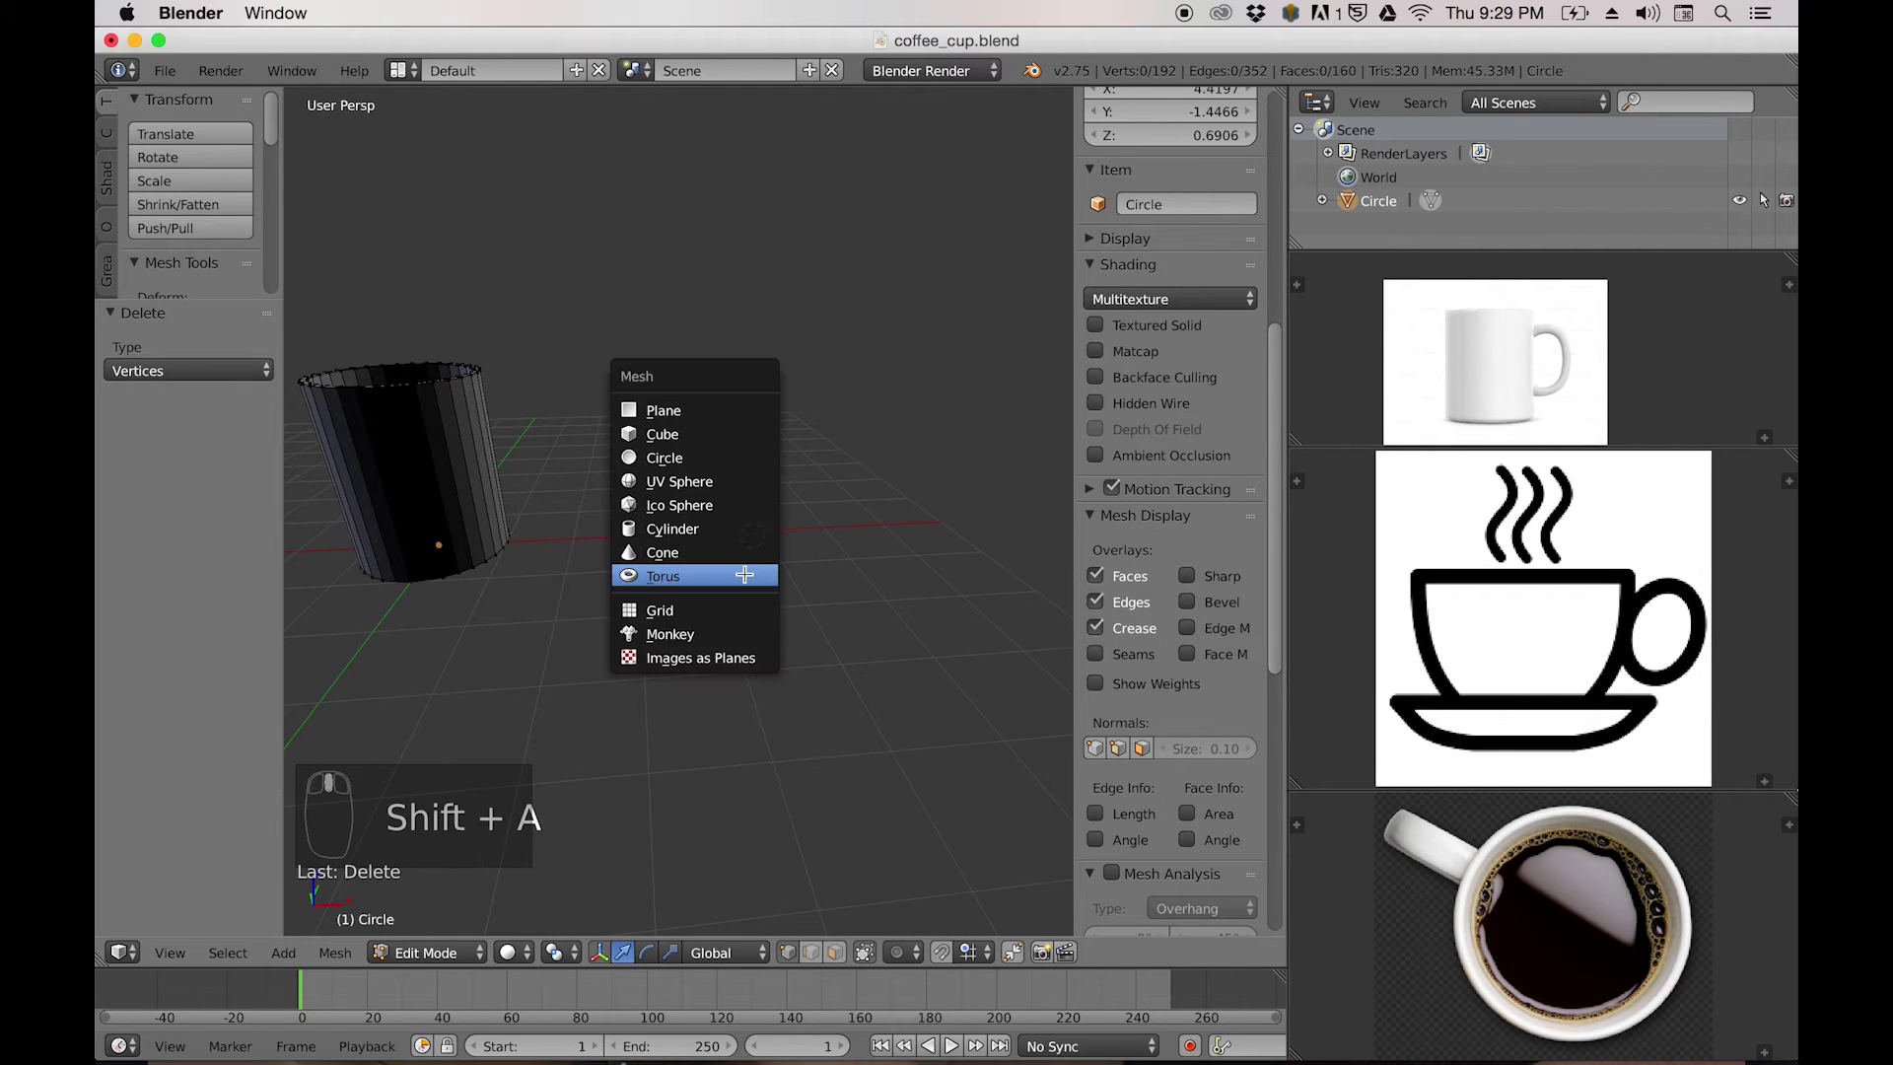
pyautogui.click(663, 577)
pyautogui.moveTo(666, 585)
pyautogui.mouseDown(button='middle')
pyautogui.moveTo(657, 573)
pyautogui.moveTo(634, 596)
pyautogui.moveTo(595, 572)
pyautogui.moveTo(688, 616)
pyautogui.mouseUp(button='middle')
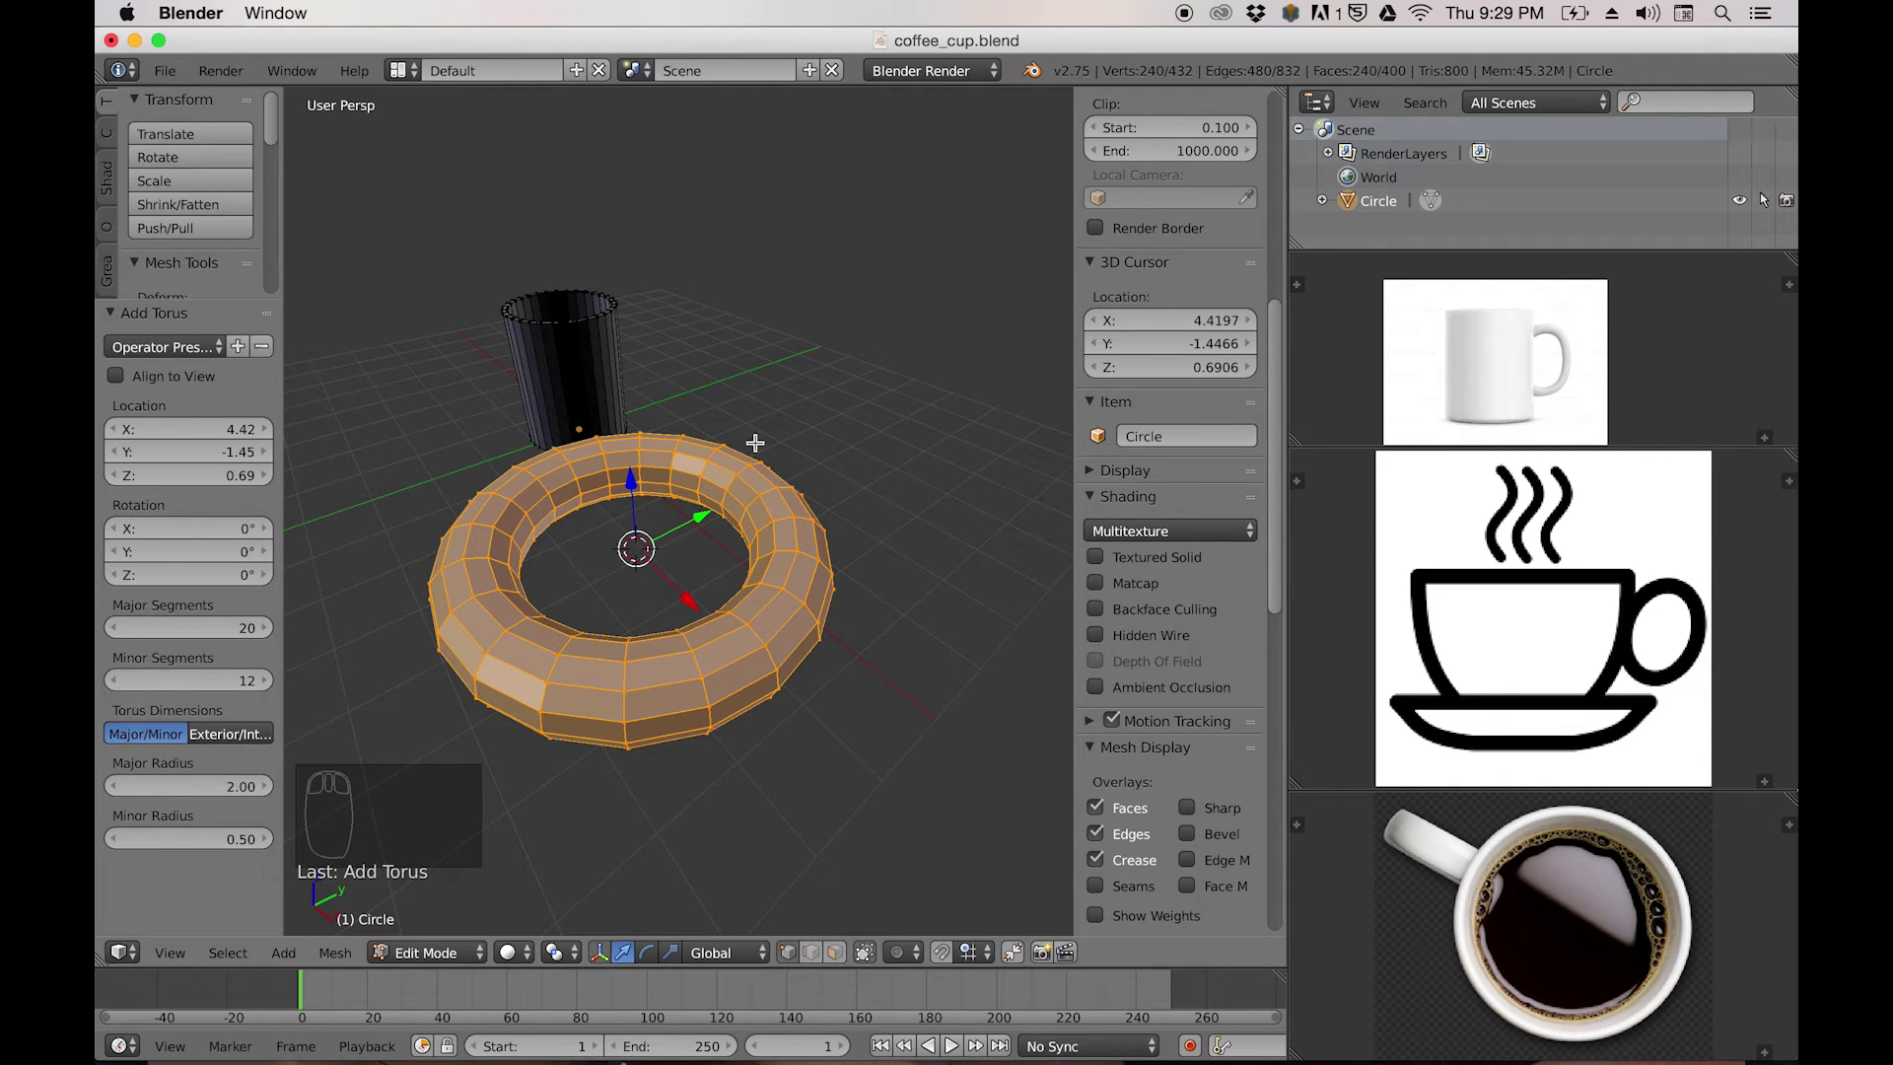
# Rotate the new torus 90° about the global X axis so it stands upright.
pyautogui.press('r')
pyautogui.press('x')
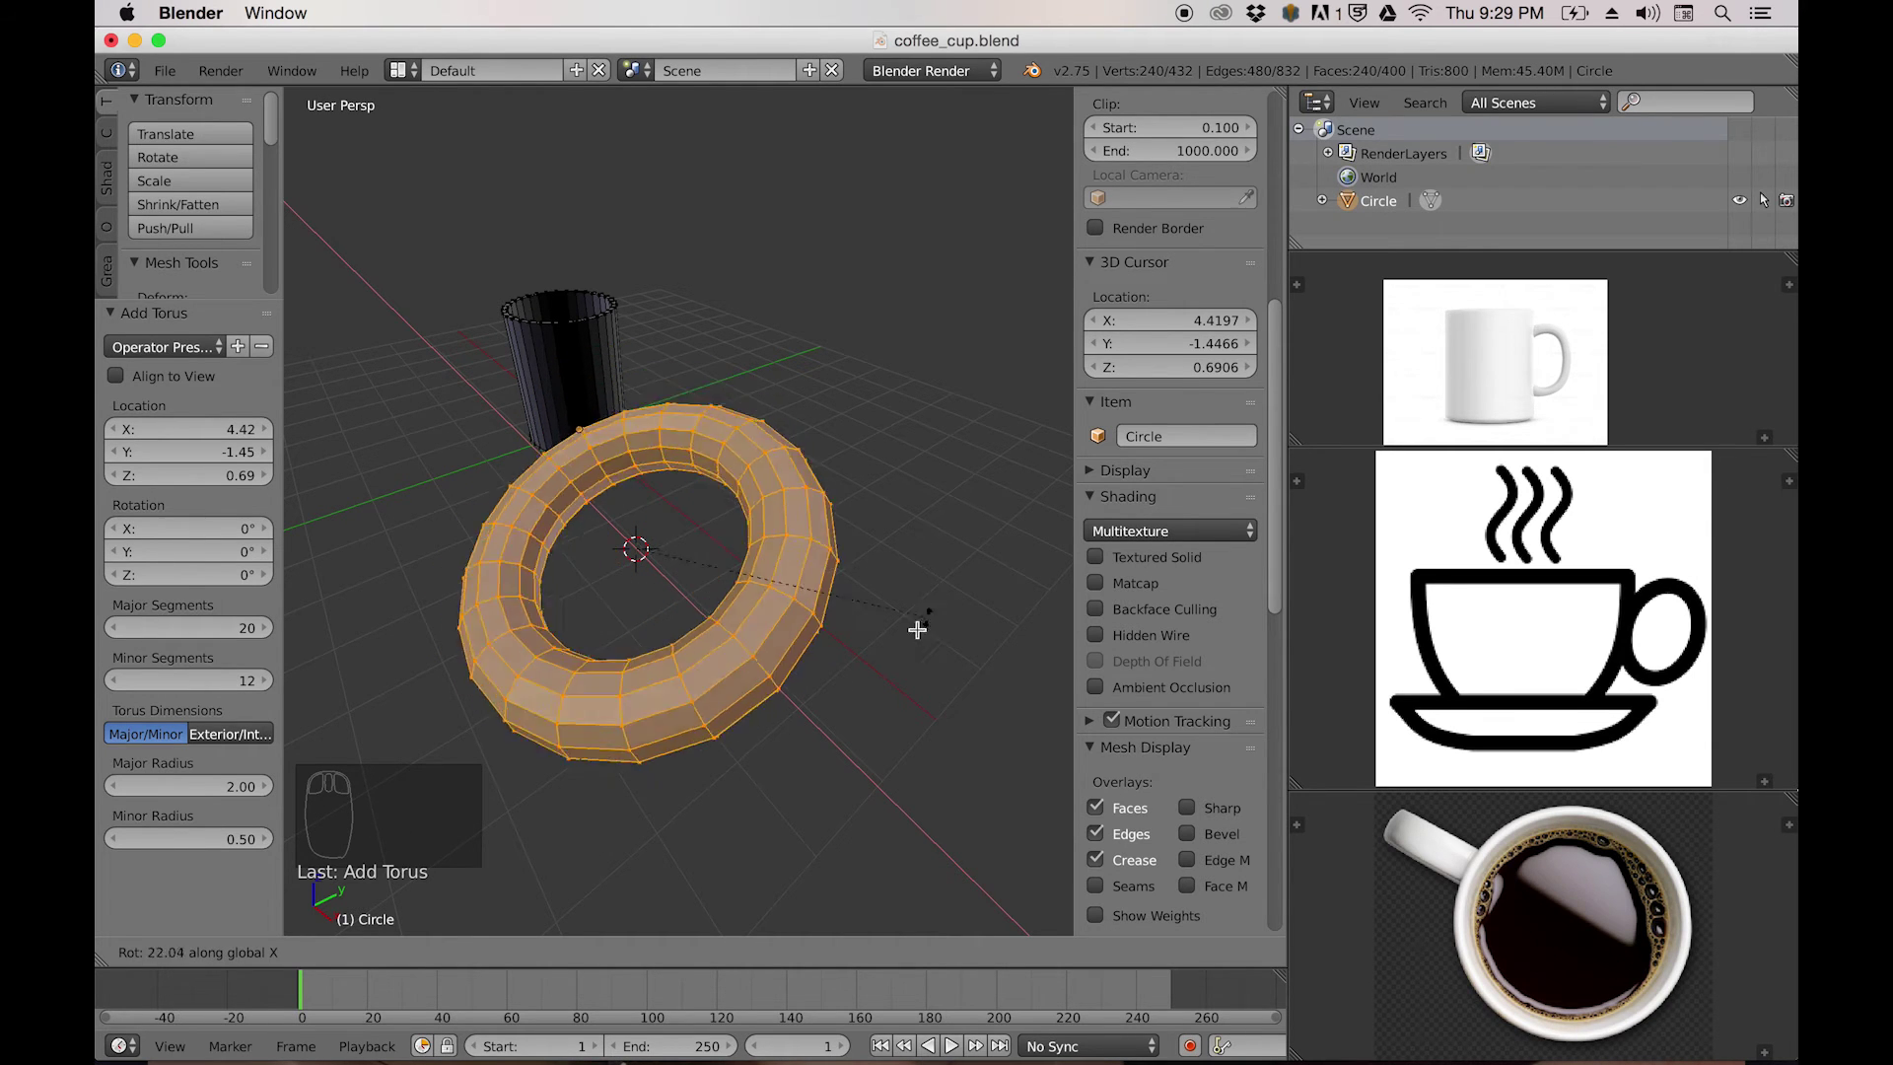
pyautogui.write('90')
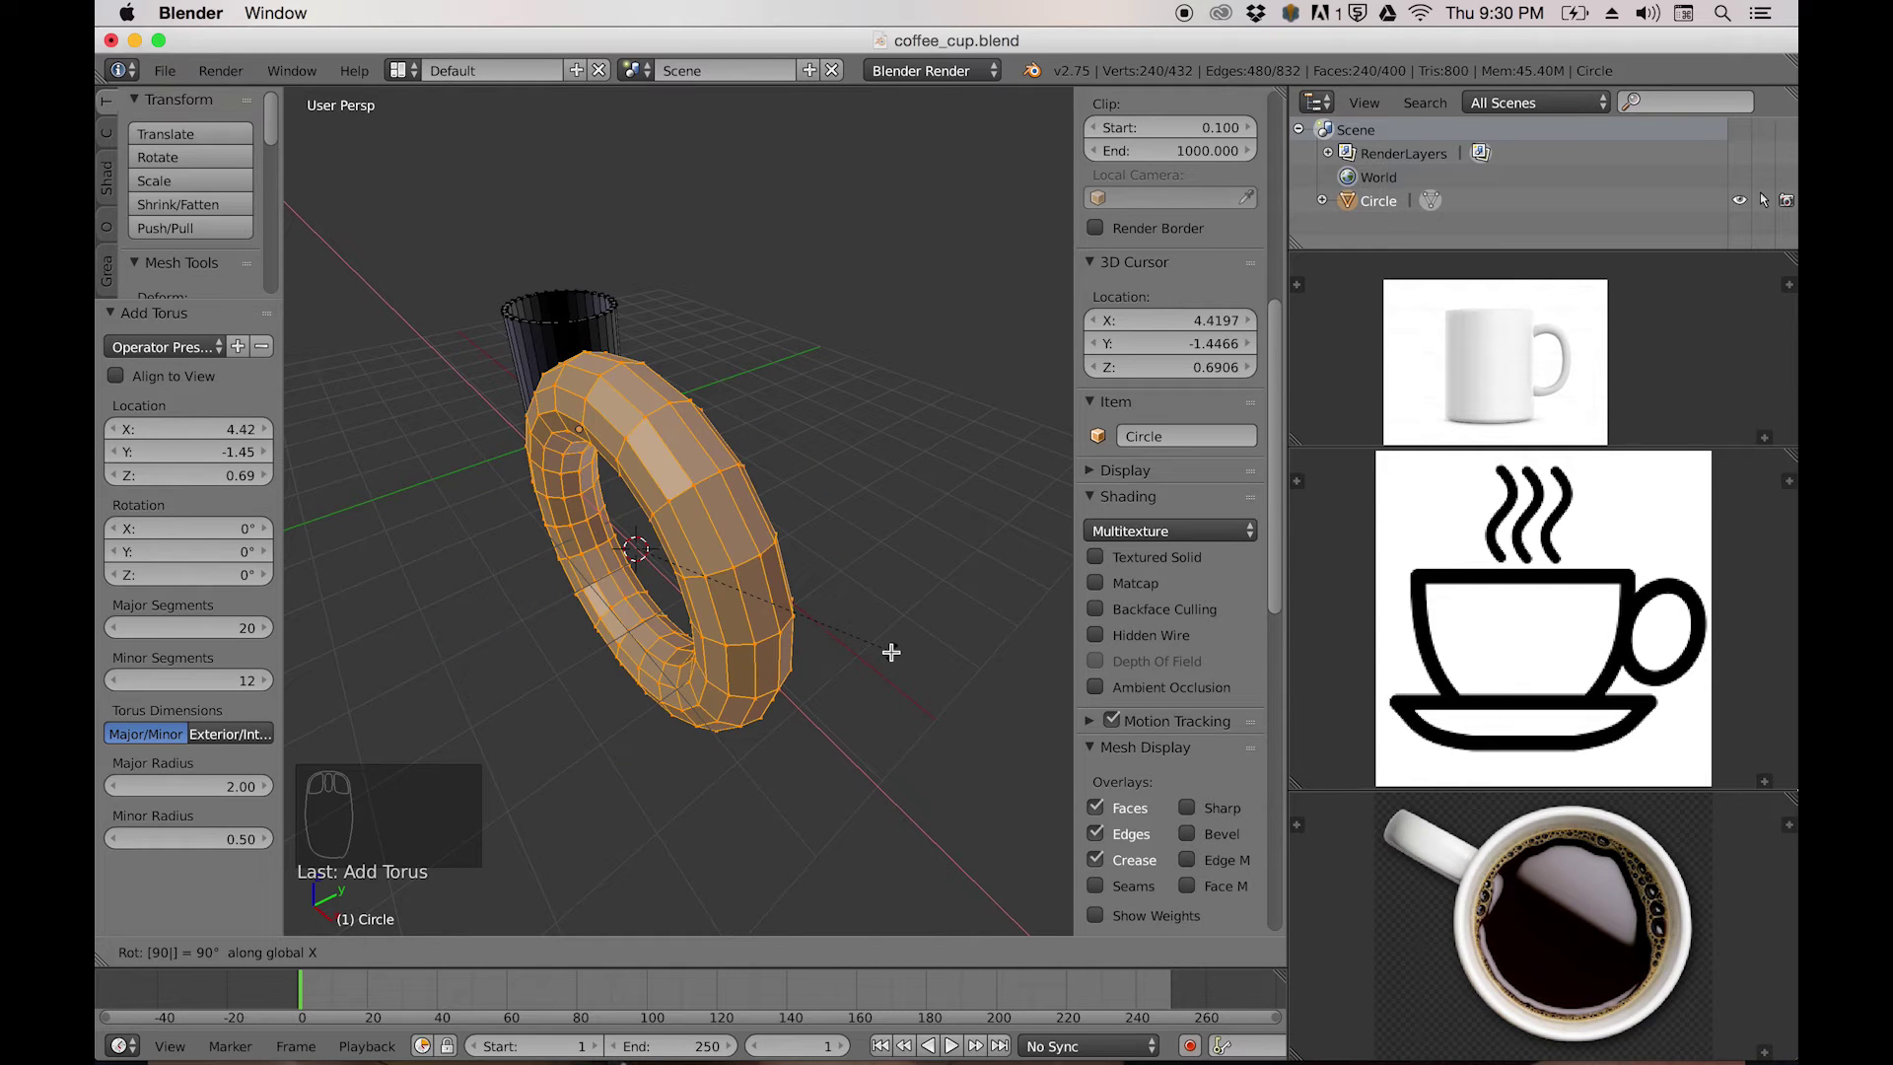
pyautogui.press('Return')
pyautogui.moveTo(752, 586); pyautogui.dragTo(777, 546, button='middle')
# In top orthographic view, move the torus about -0.73 in X and 1.46 in Y, centring it on the cup's X axis.
pyautogui.press('KP_7')
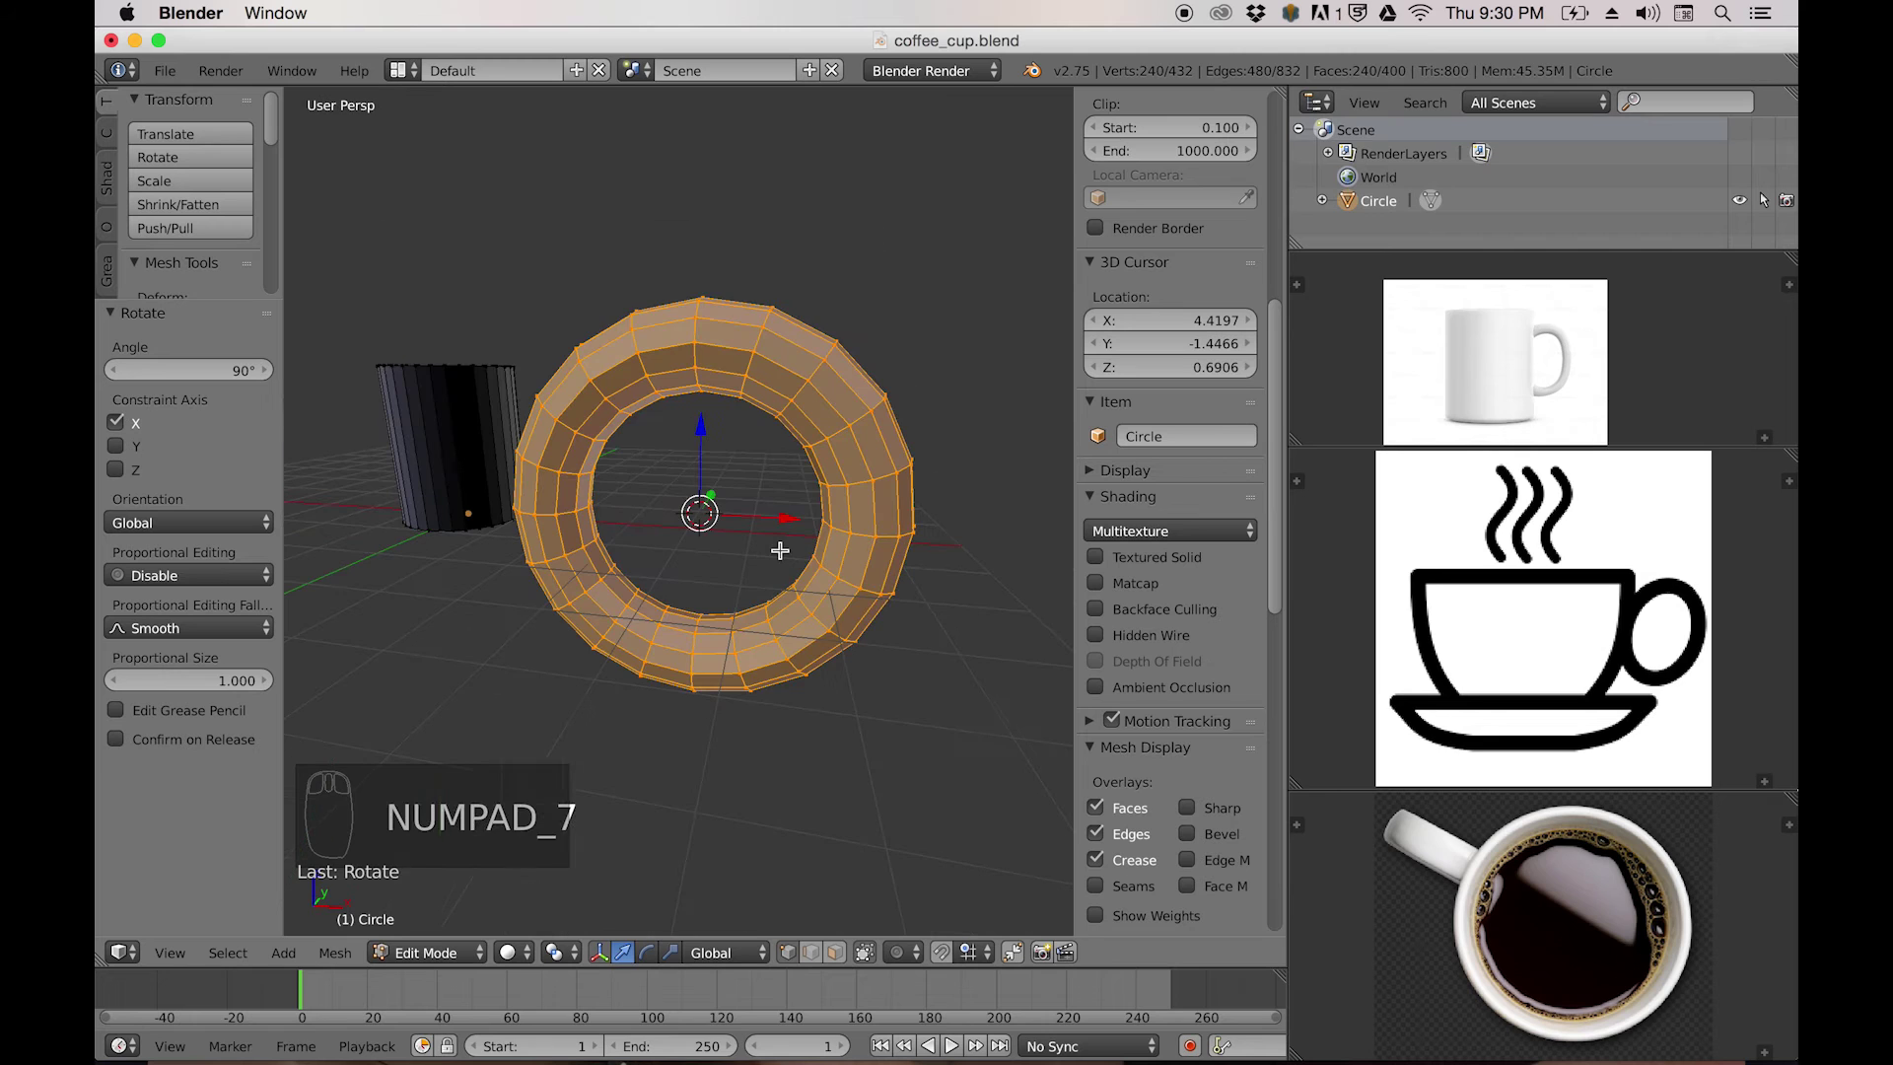
pyautogui.press('KP_5')
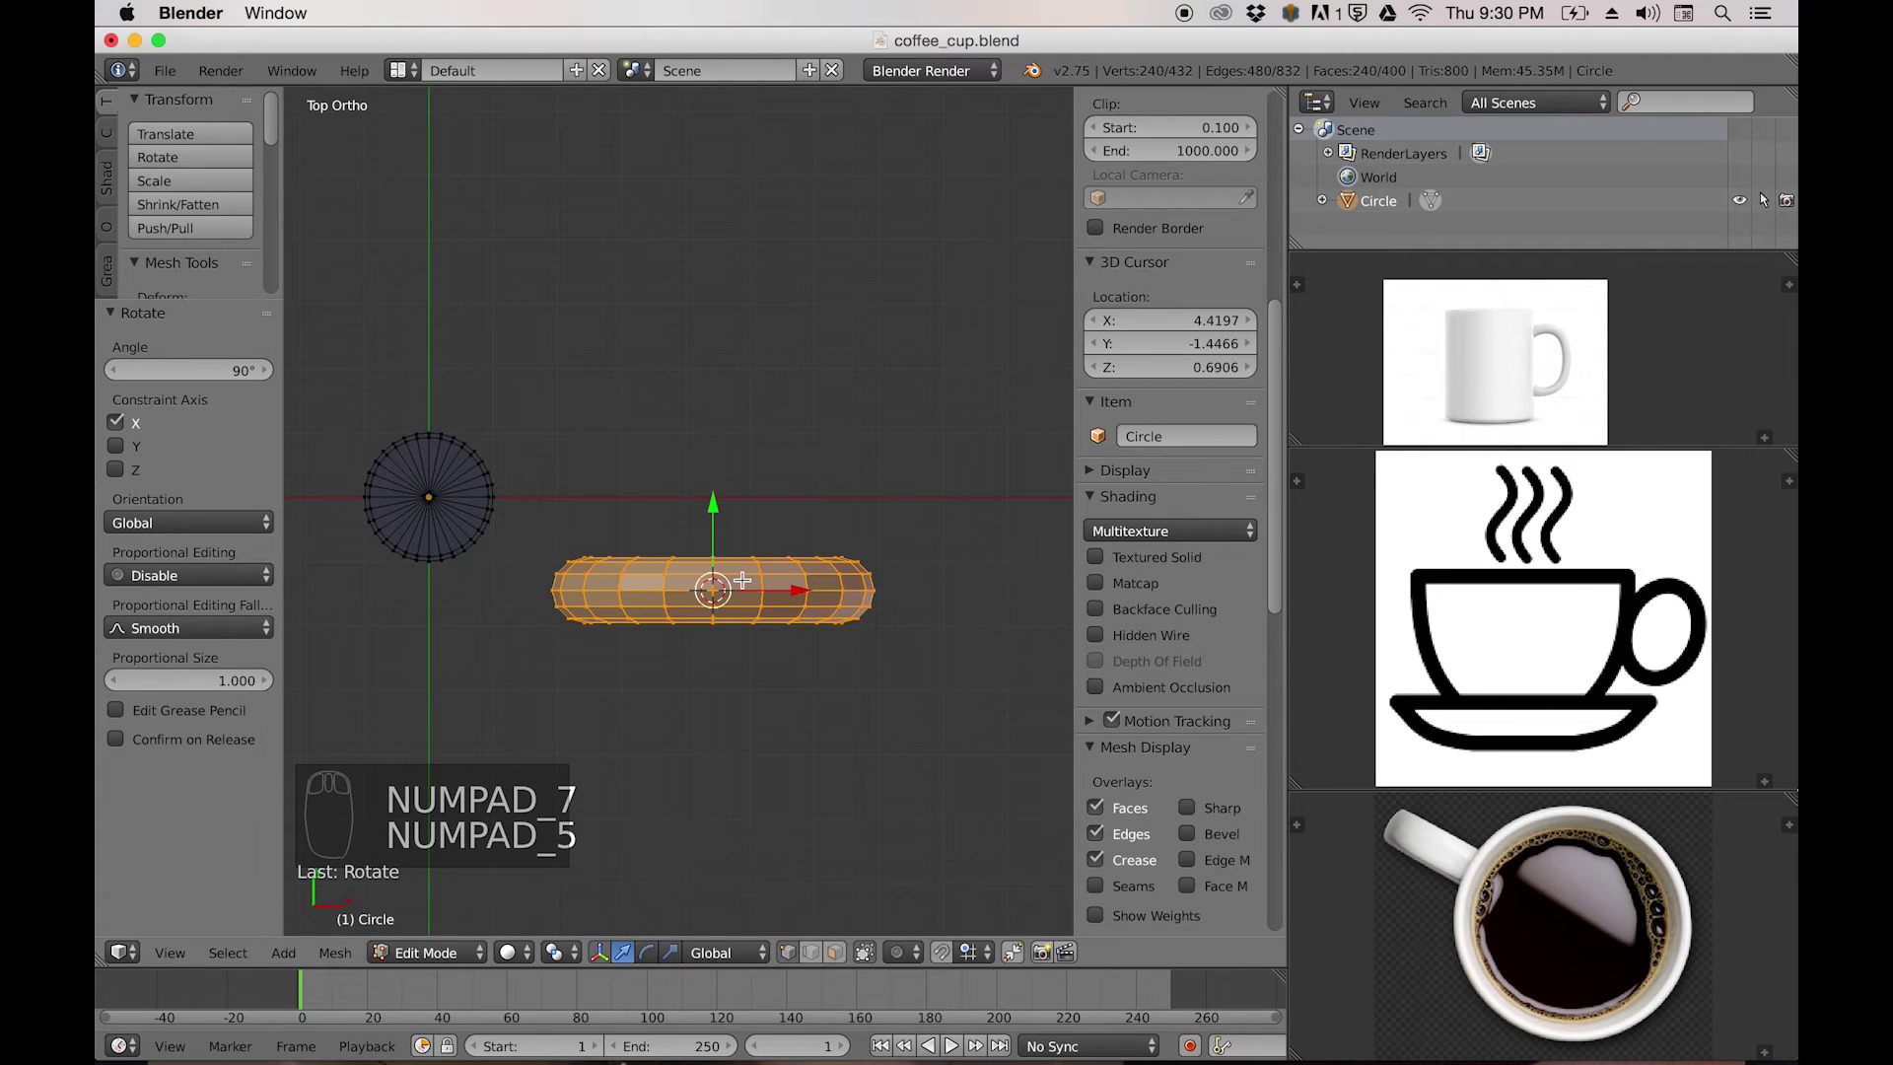
pyautogui.scroll(-2, 742, 579)
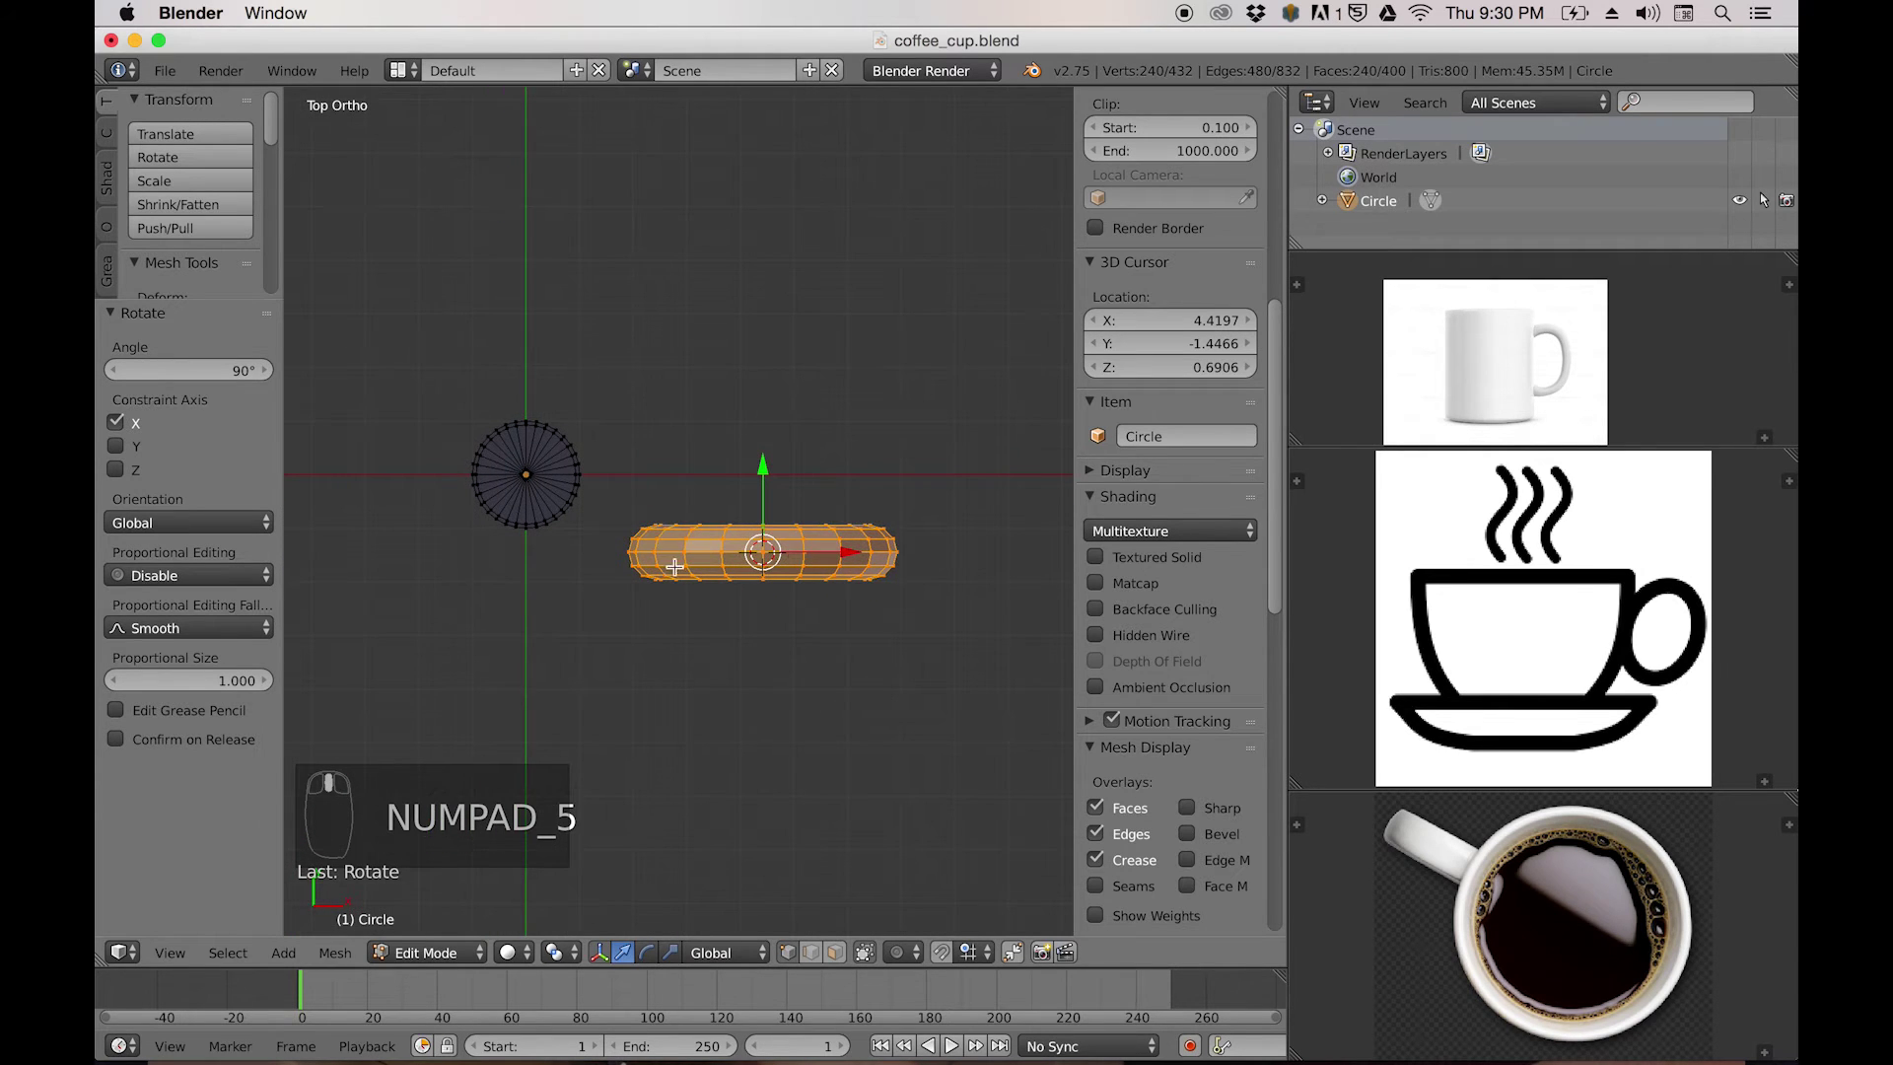
pyautogui.press('g')
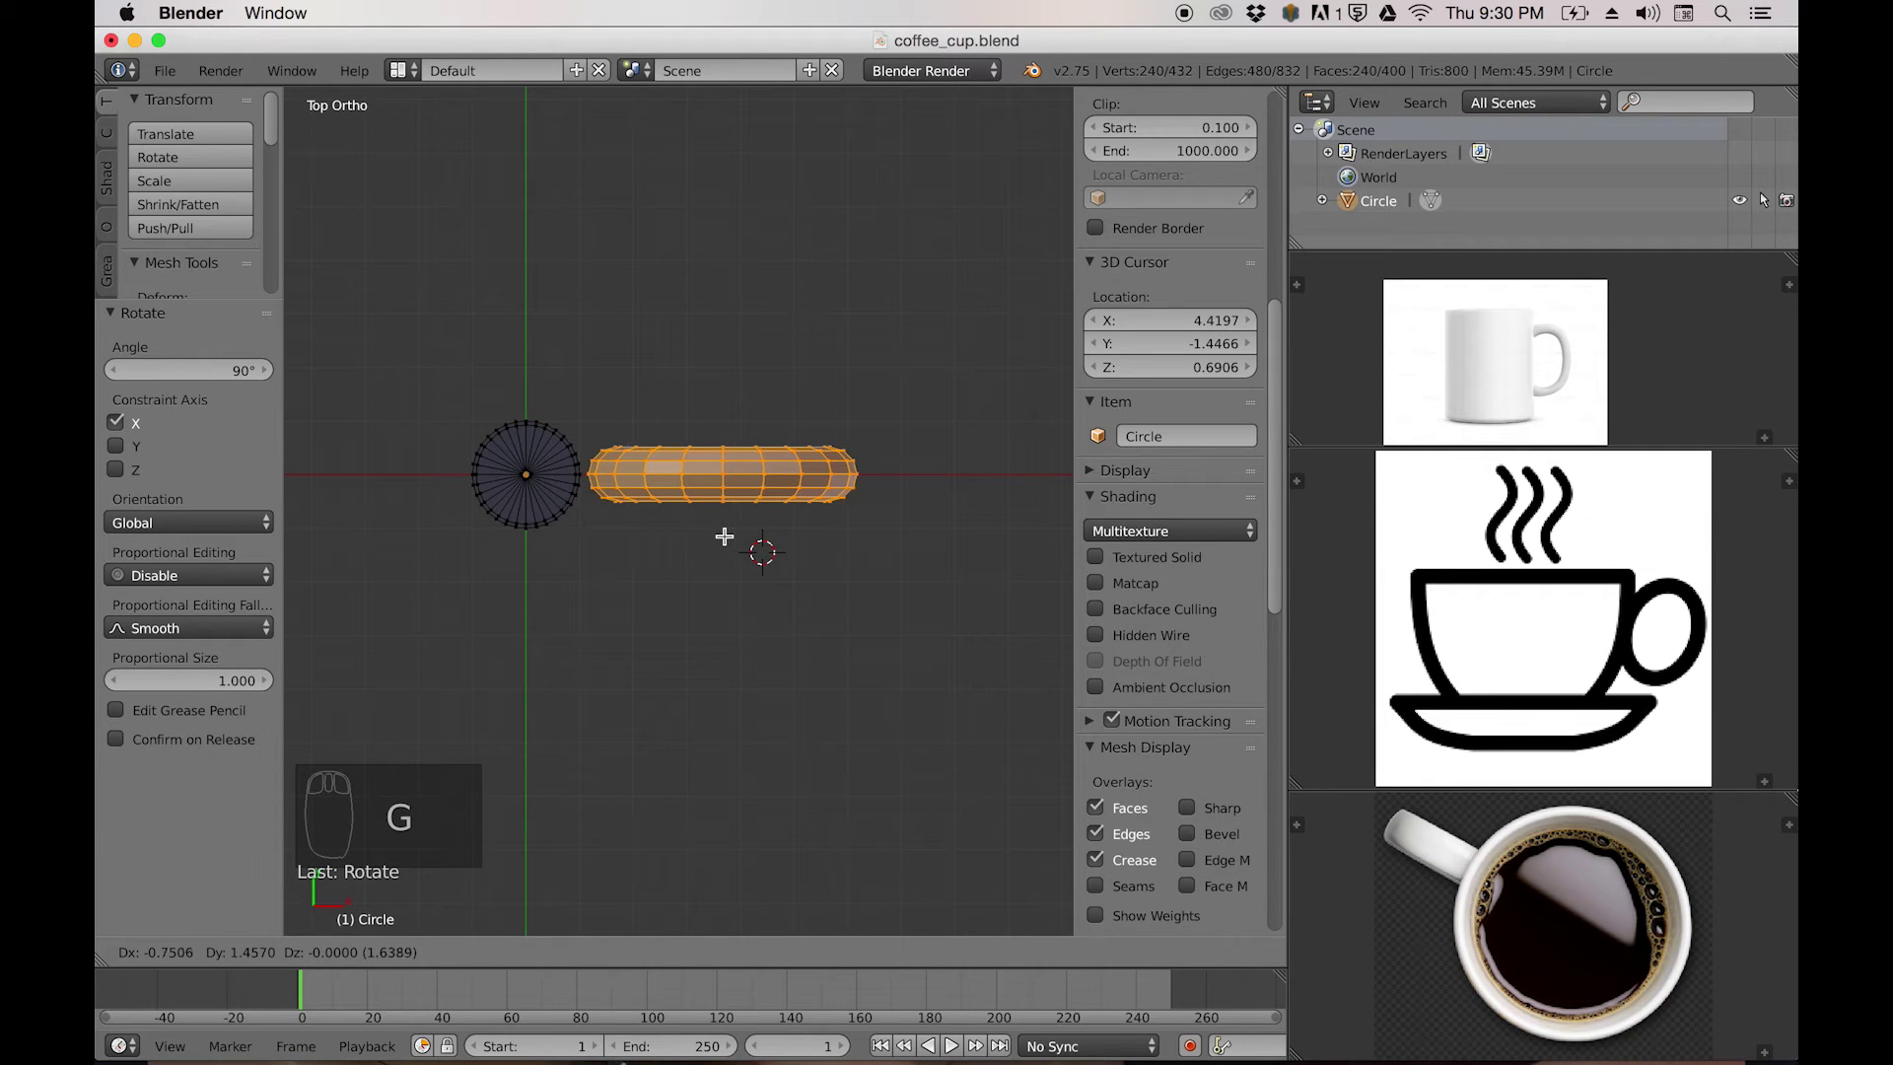
pyautogui.click(726, 536)
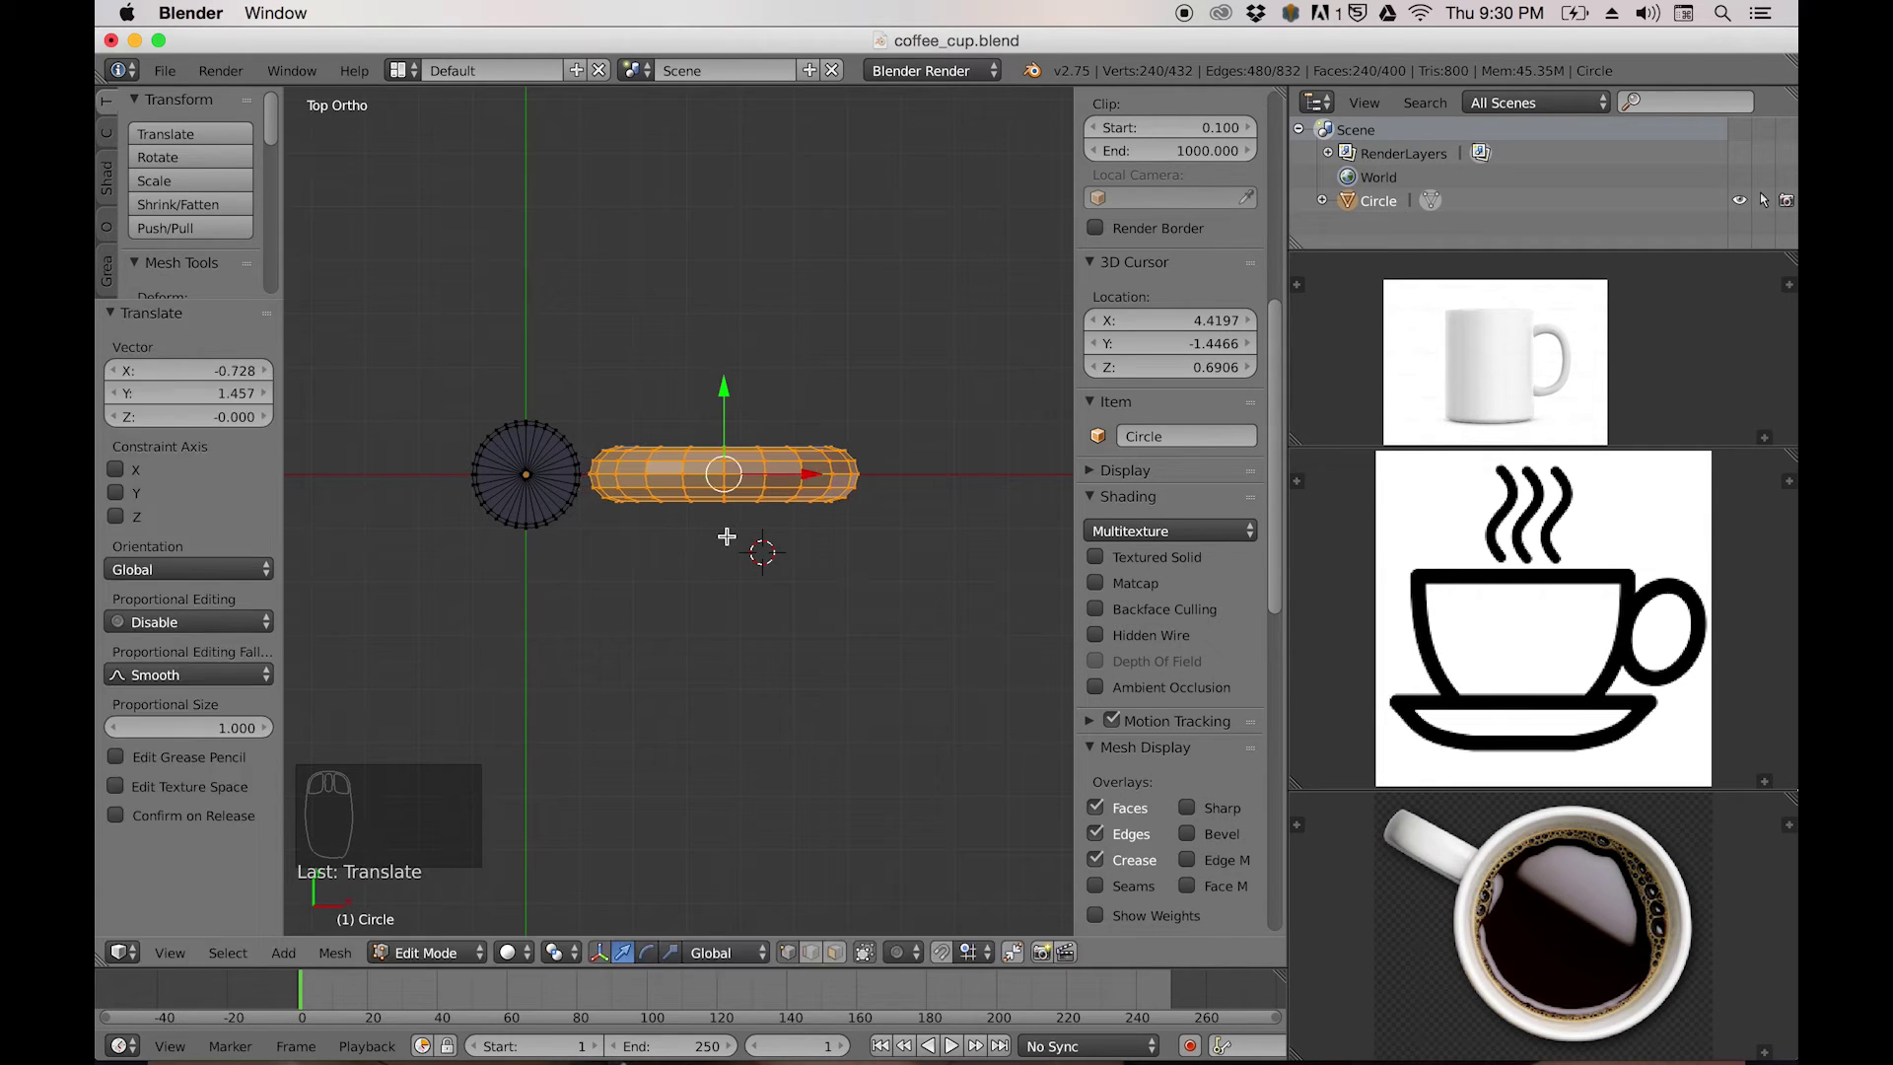
# In front view, scale the torus uniformly to about 0.64.
pyautogui.press('KP_1')
pyautogui.scroll(5, 696, 548)
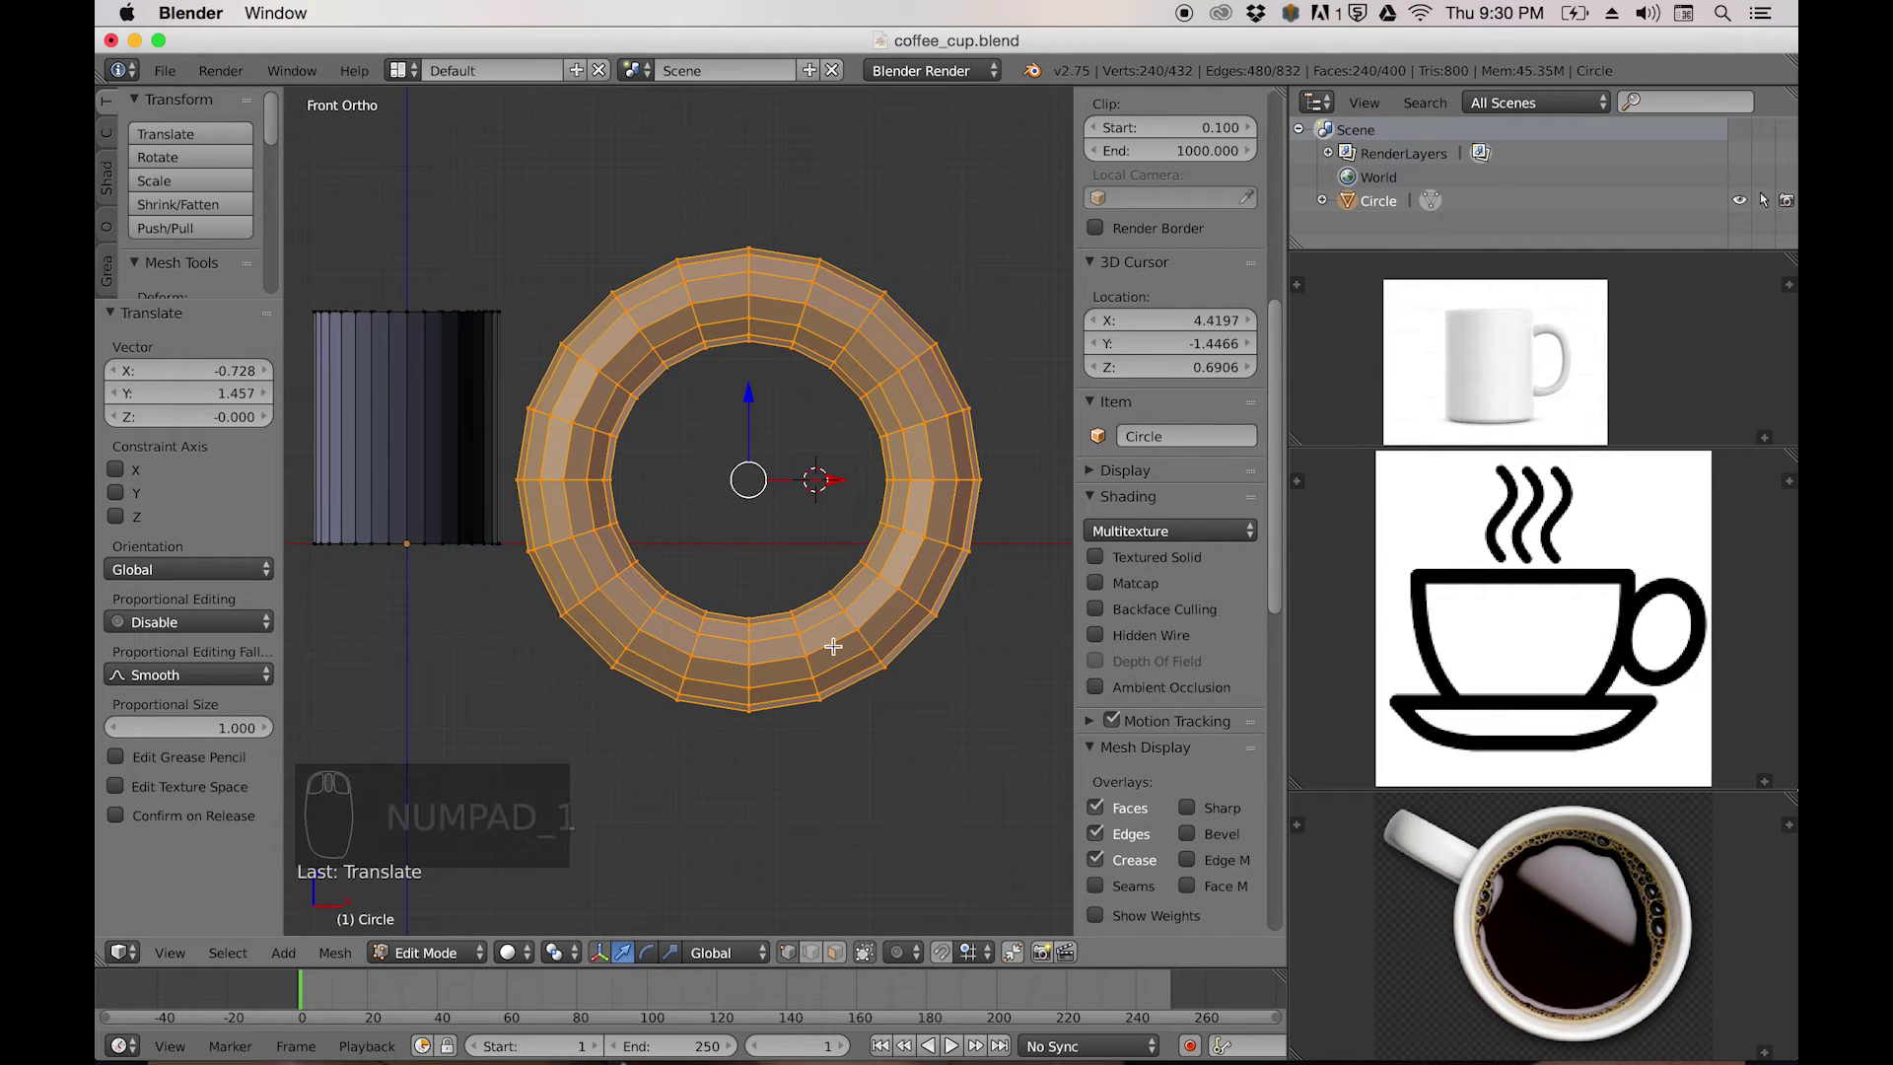
pyautogui.press('s')
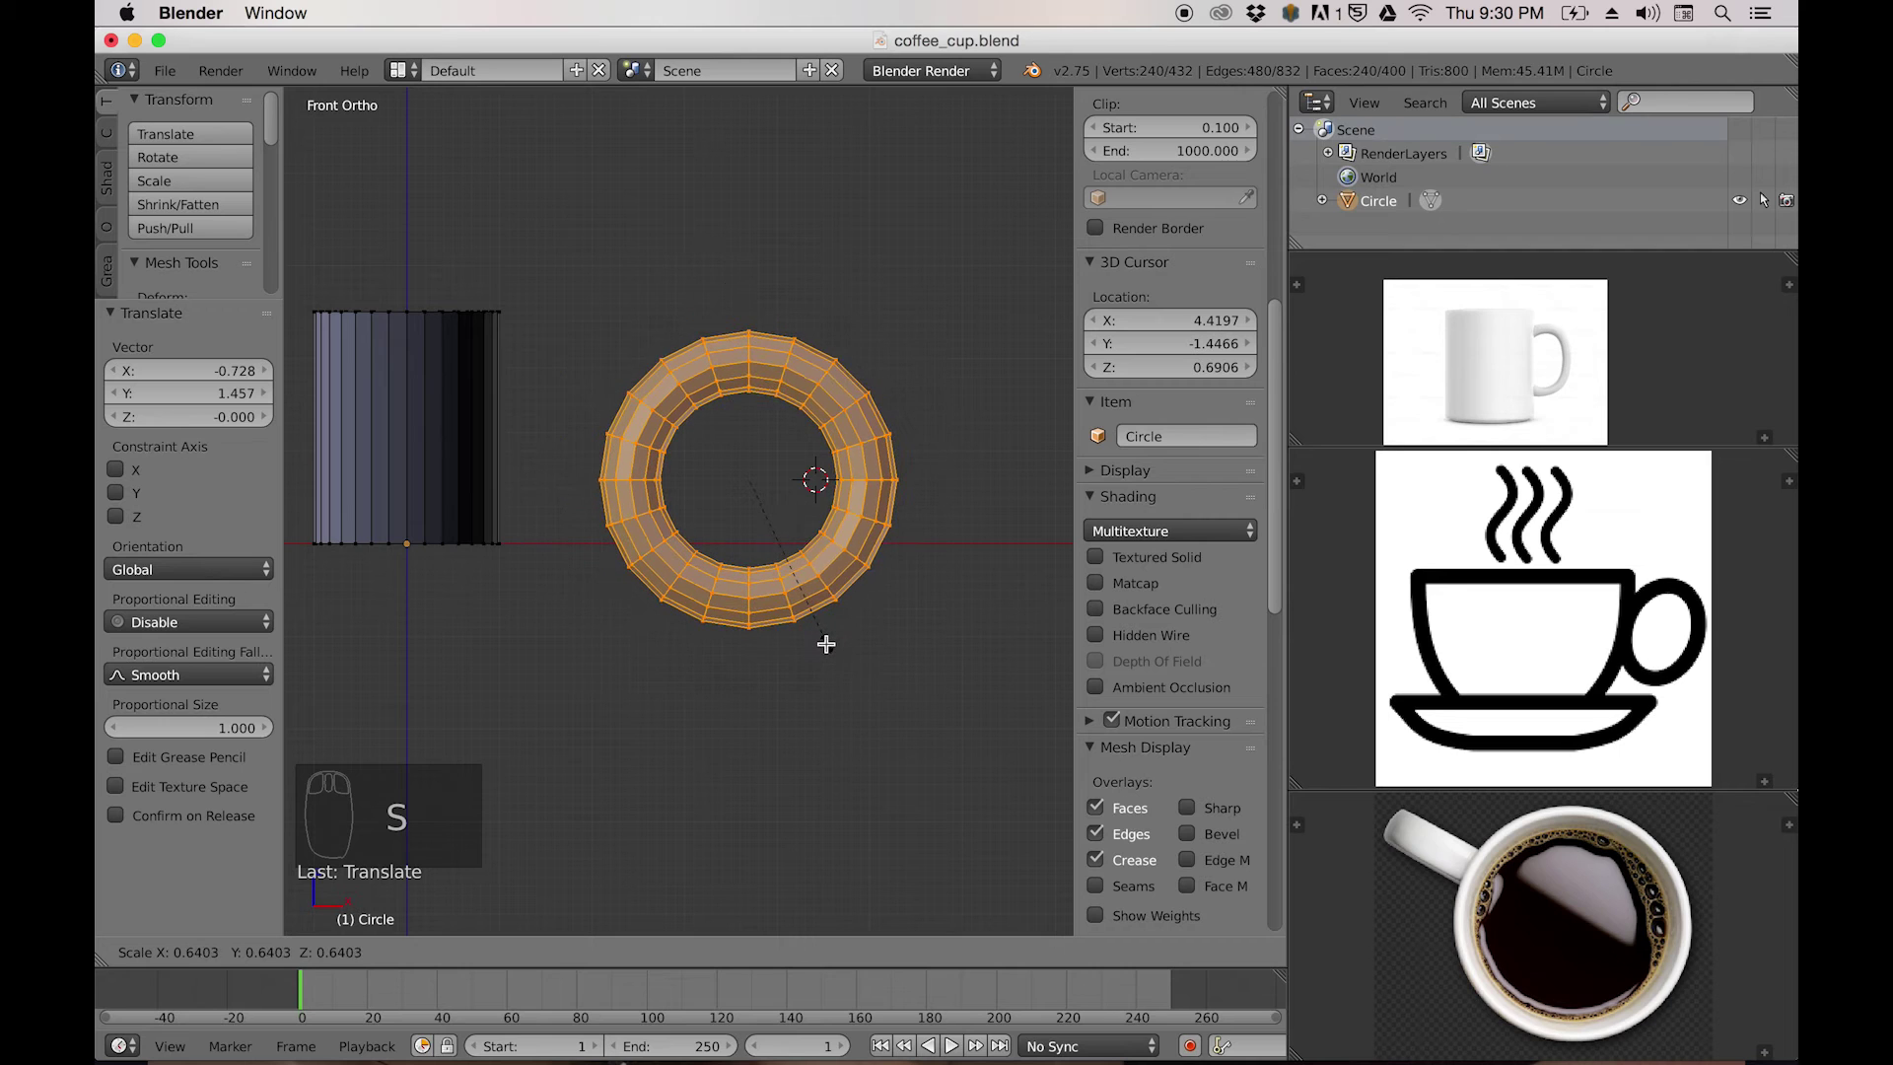
pyautogui.click(826, 643)
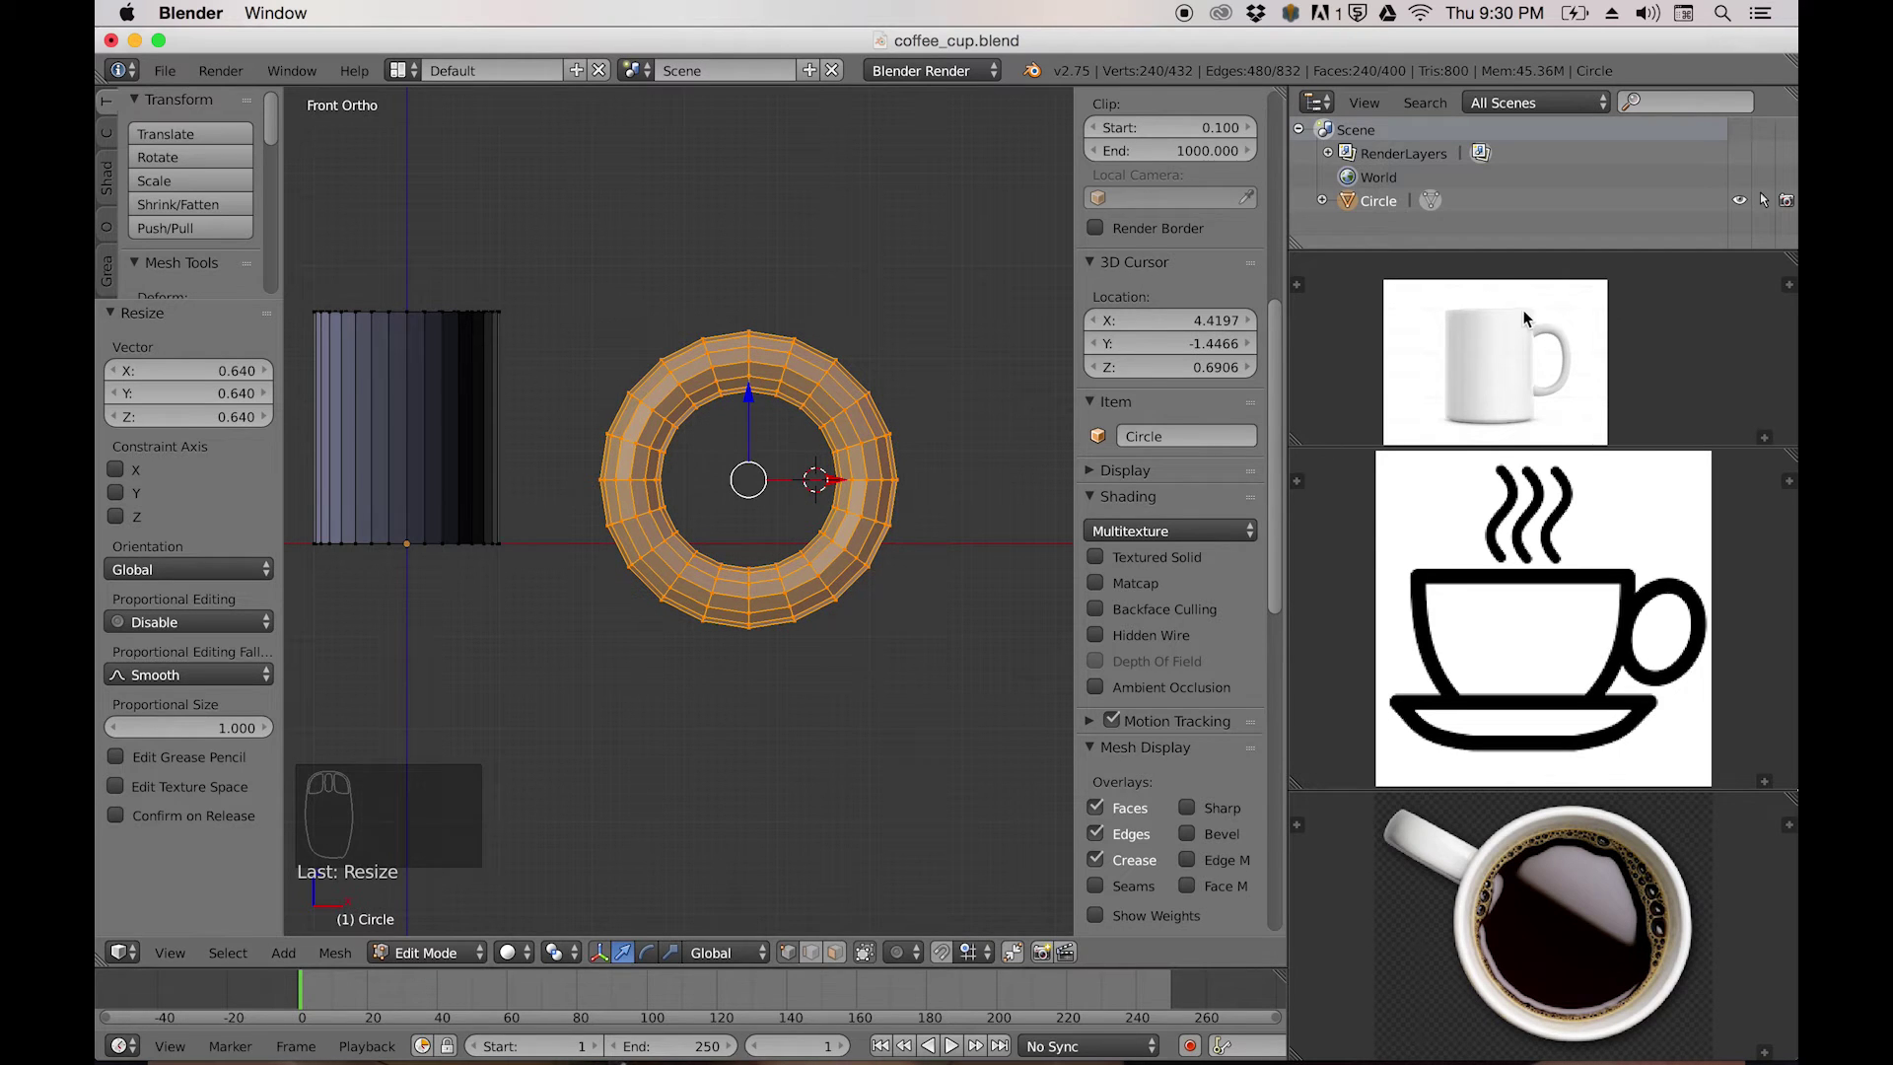
# Move the torus about 2.4 toward the cup and 0.6 up so it passes into the wall, scaling it down to handle size.
pyautogui.press('g')
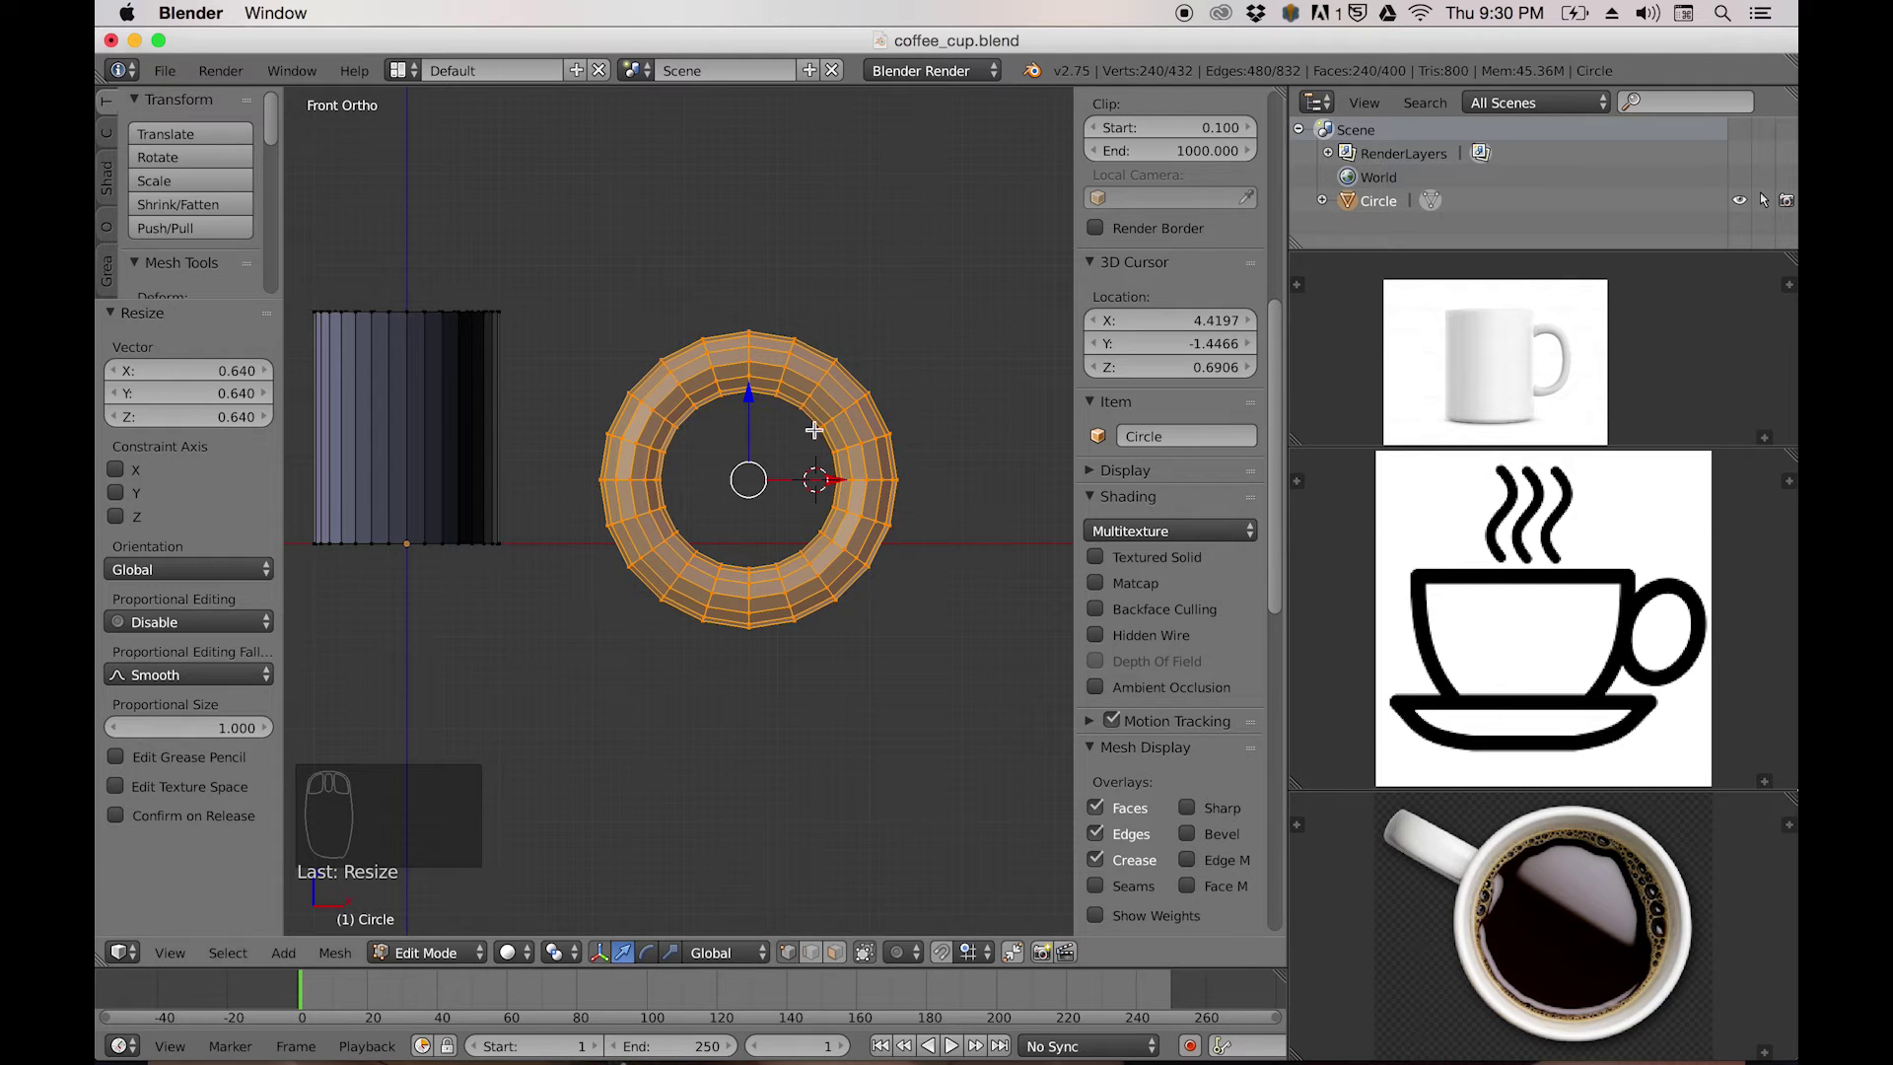
pyautogui.click(589, 505)
pyautogui.press('s')
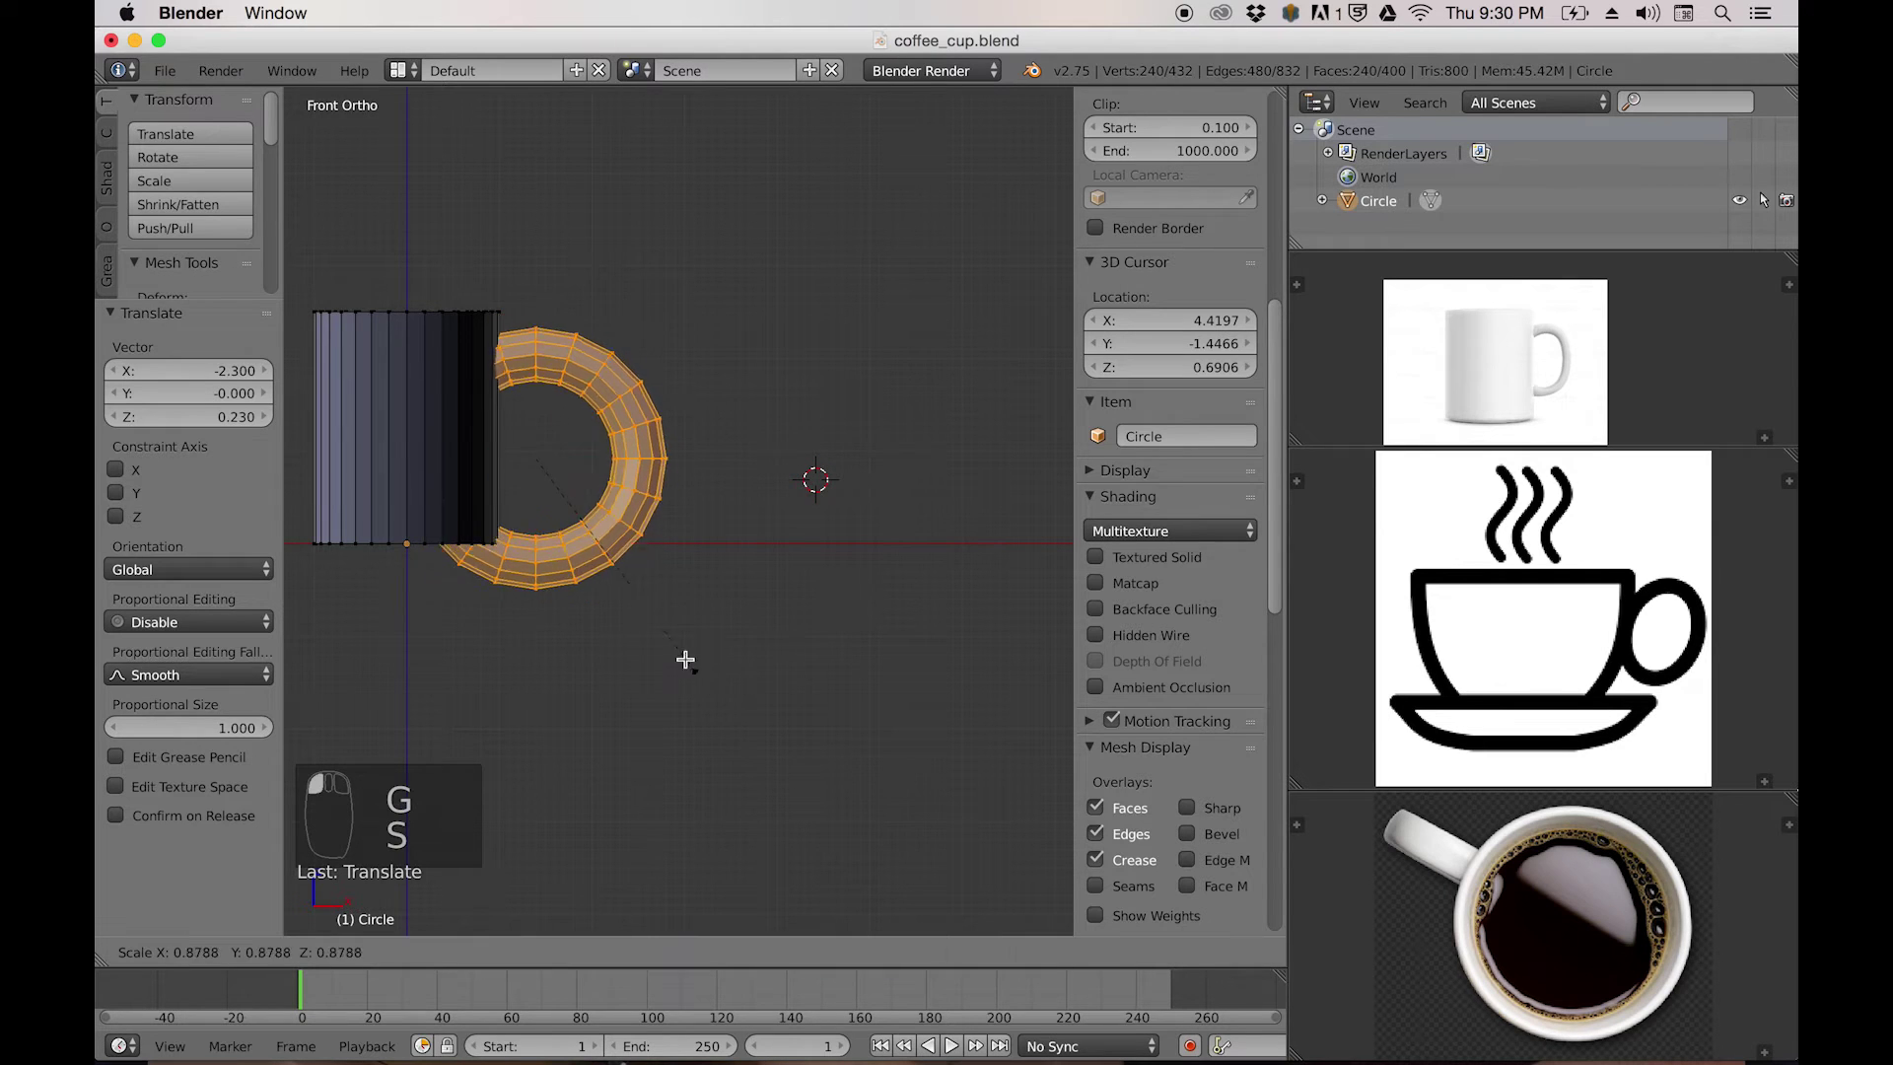
pyautogui.click(650, 609)
pyautogui.press('g')
pyautogui.click(666, 650)
pyautogui.press('s')
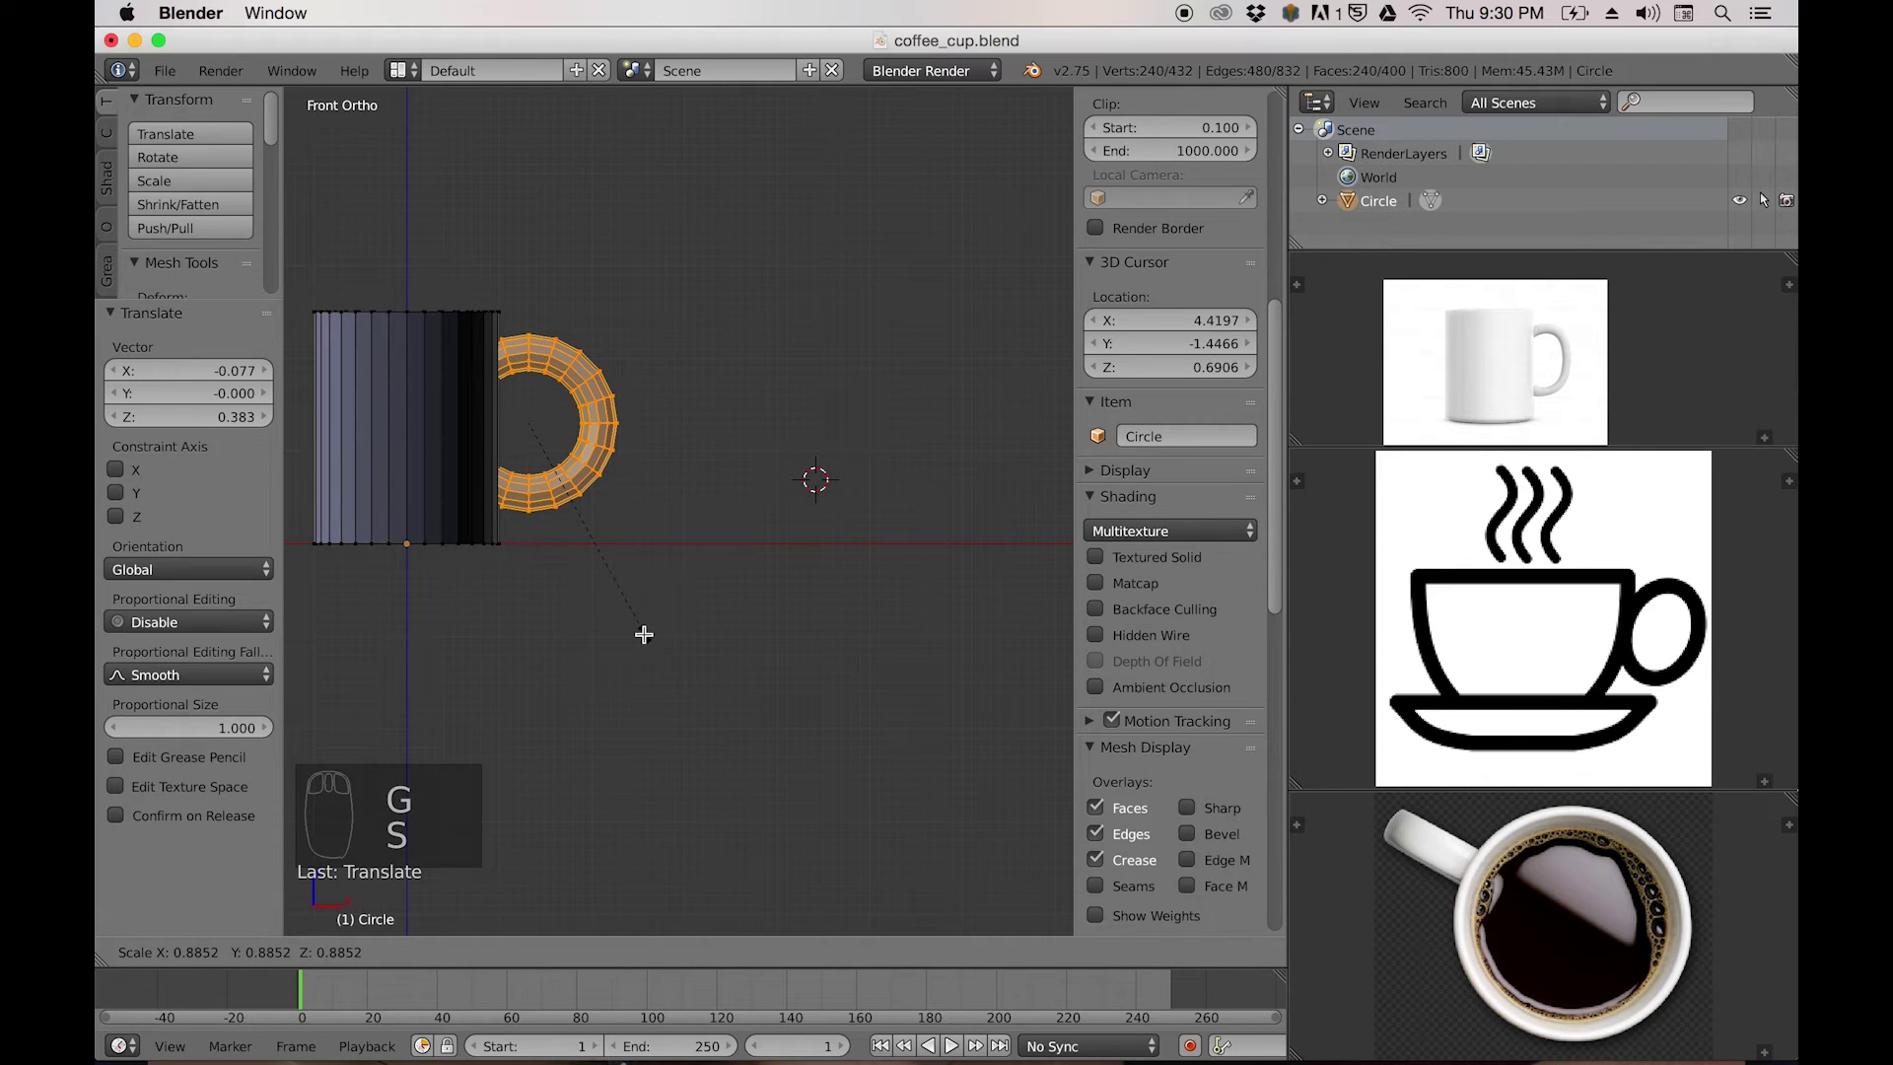
pyautogui.click(644, 634)
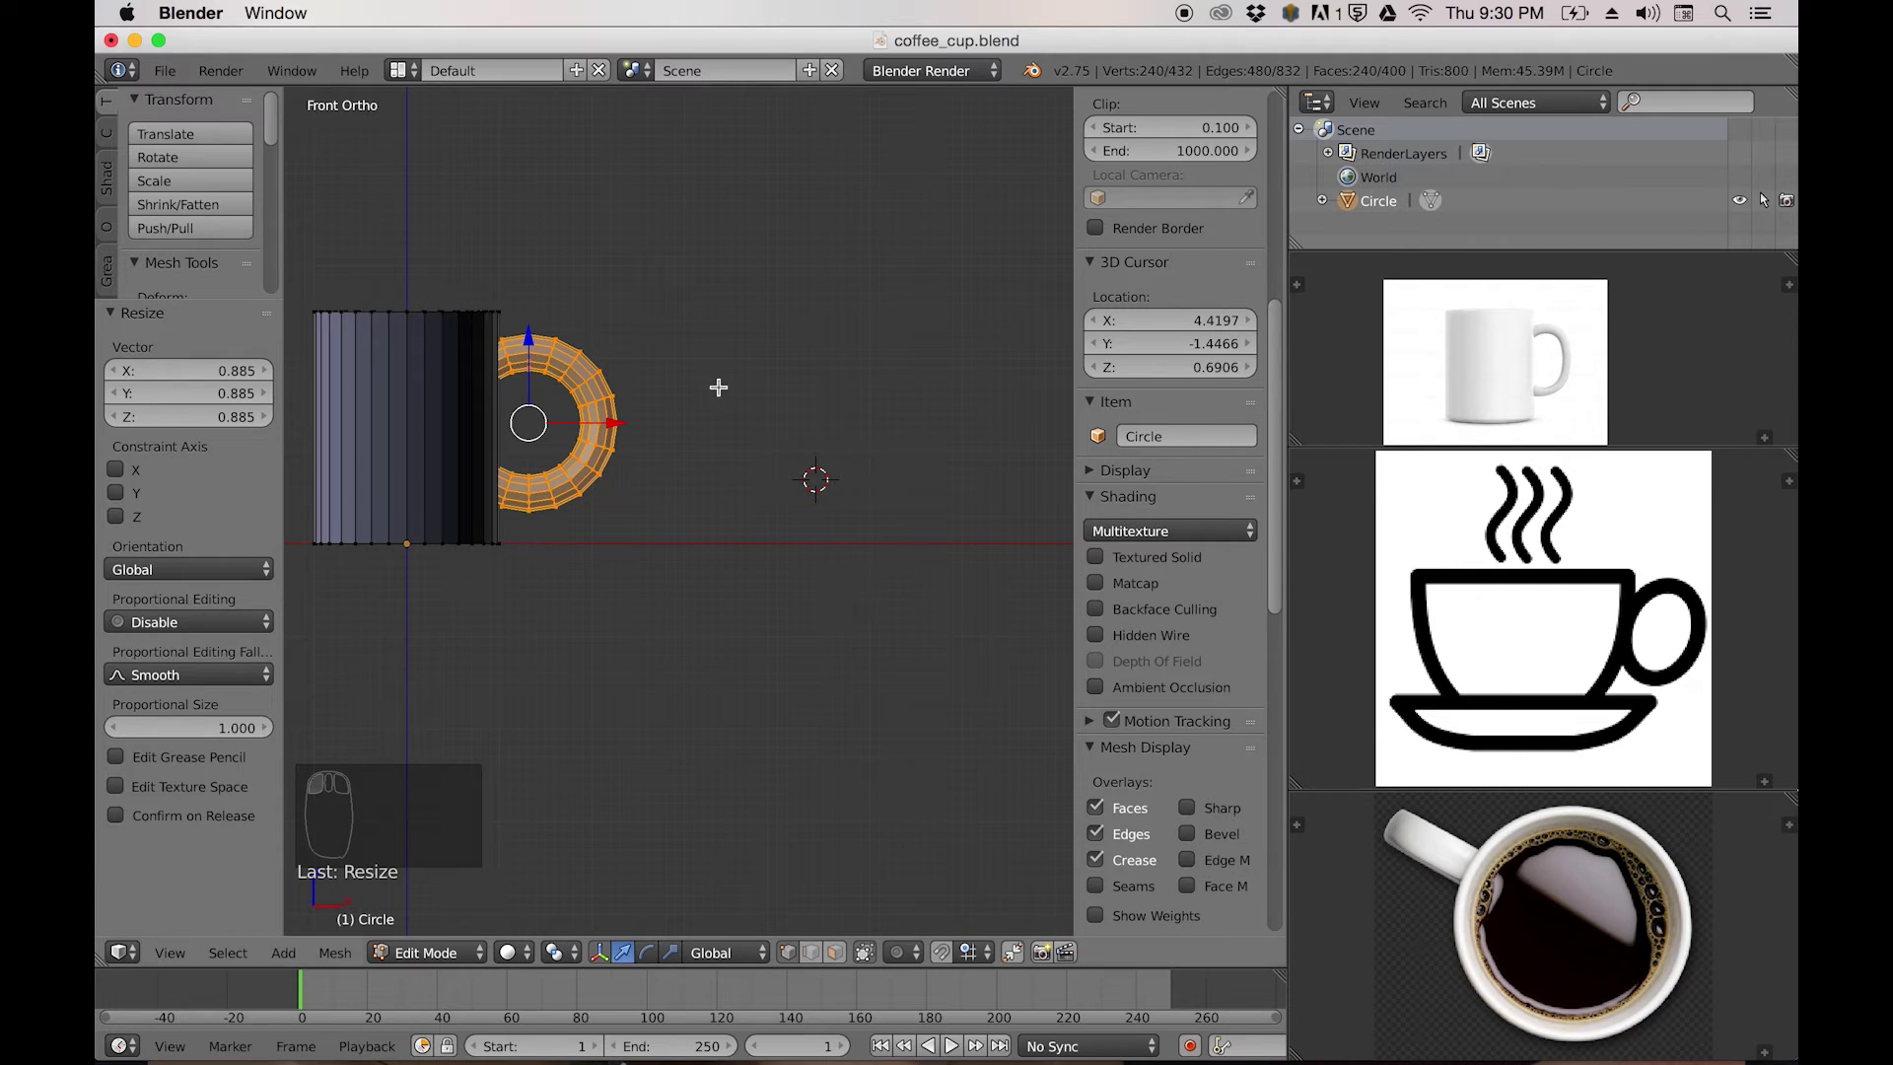
pyautogui.scroll(2, 630, 390)
pyautogui.keyDown('shift'); pyautogui.moveTo(586, 387); pyautogui.dragTo(673, 398, button='middle'); pyautogui.keyUp('shift')
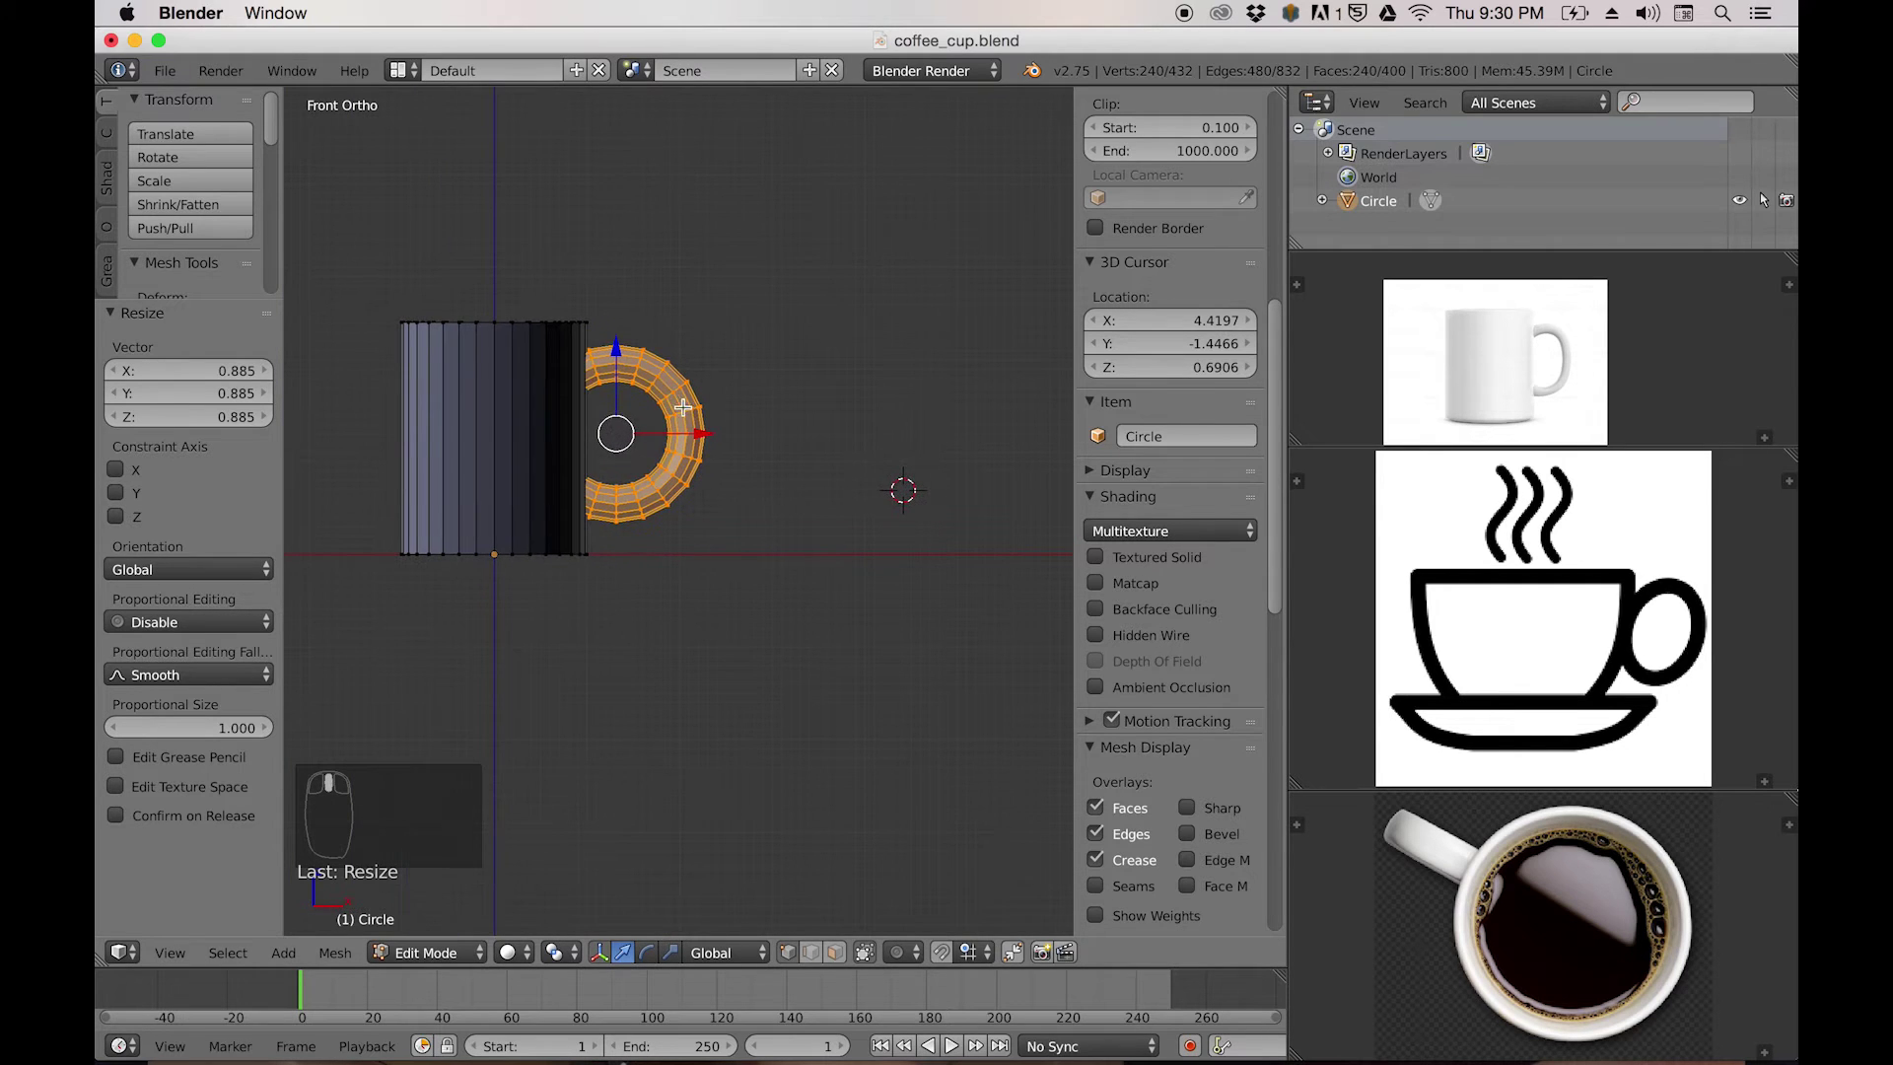
pyautogui.press('s')
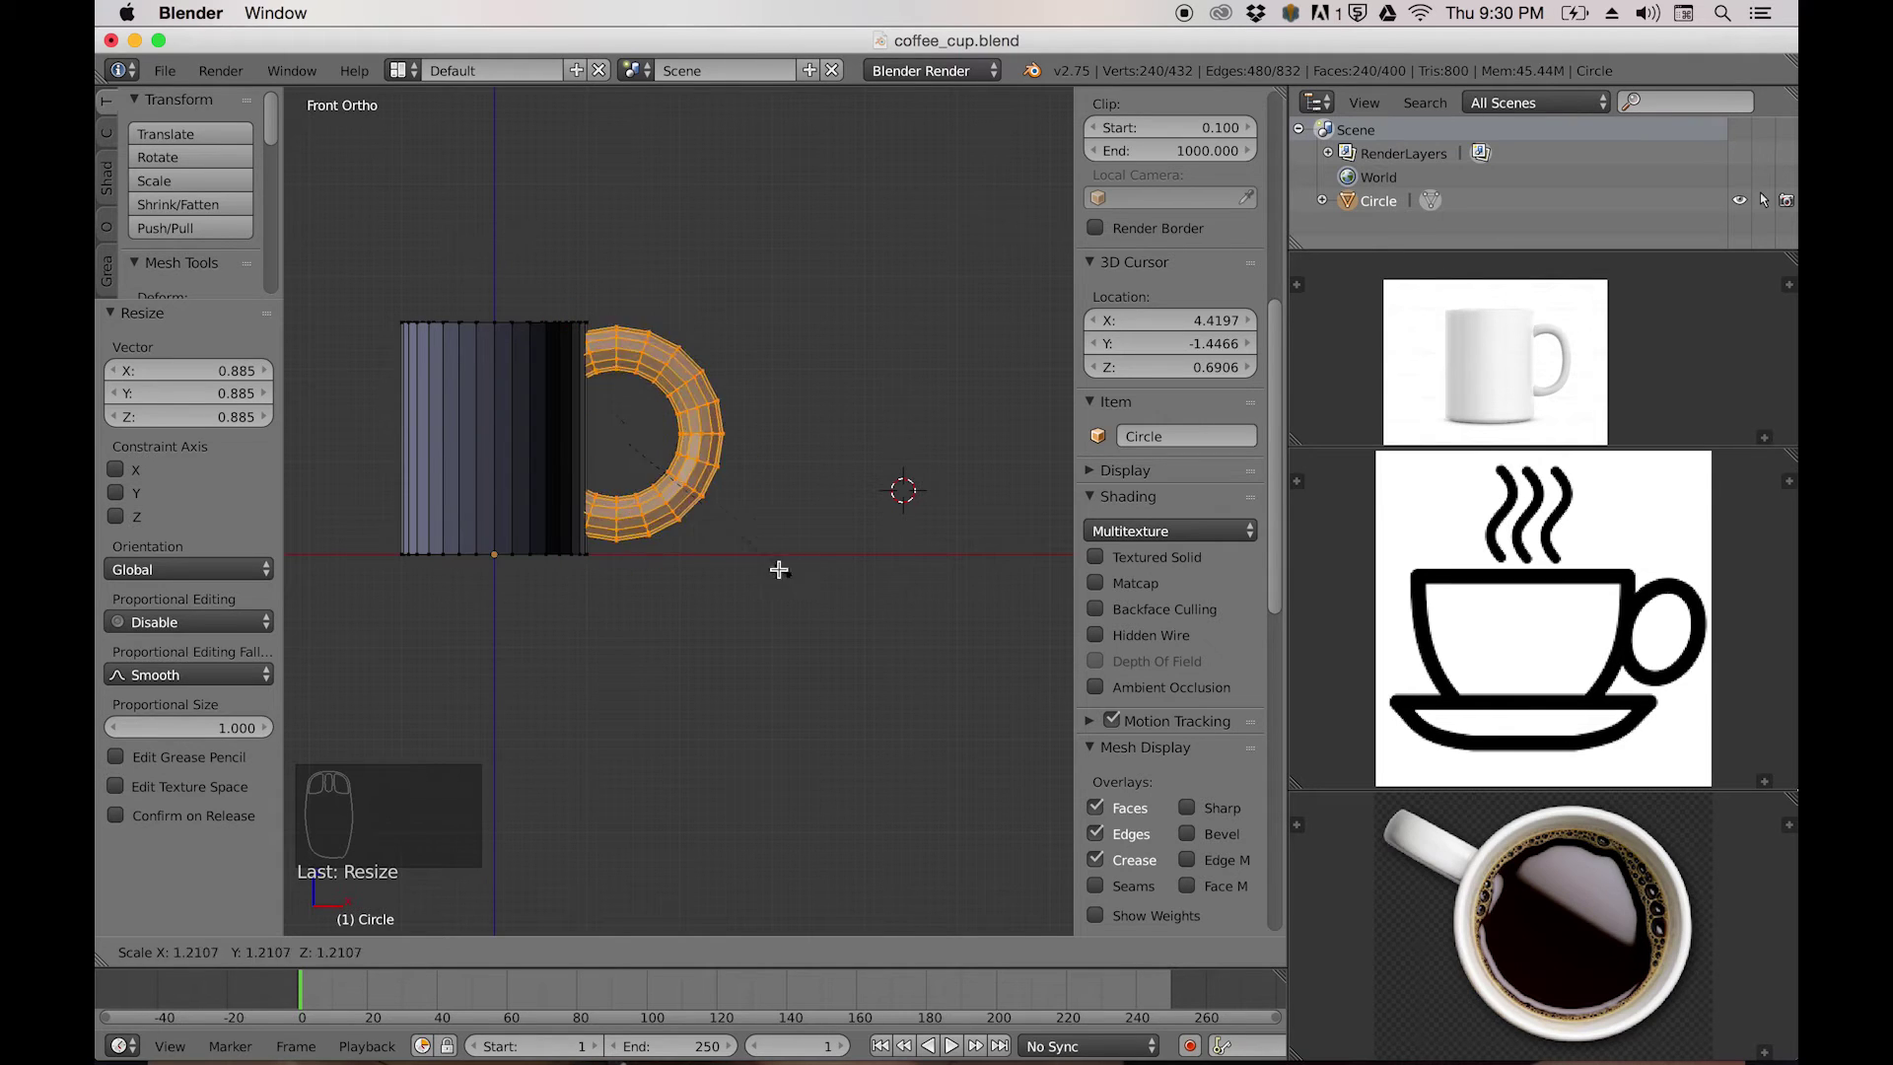
pyautogui.rightClick(803, 589)
# Thin the handle's tube with Shrink/Fatten by about 0.074.
pyautogui.scroll(1, 733, 513)
pyautogui.scroll(2, 733, 513)
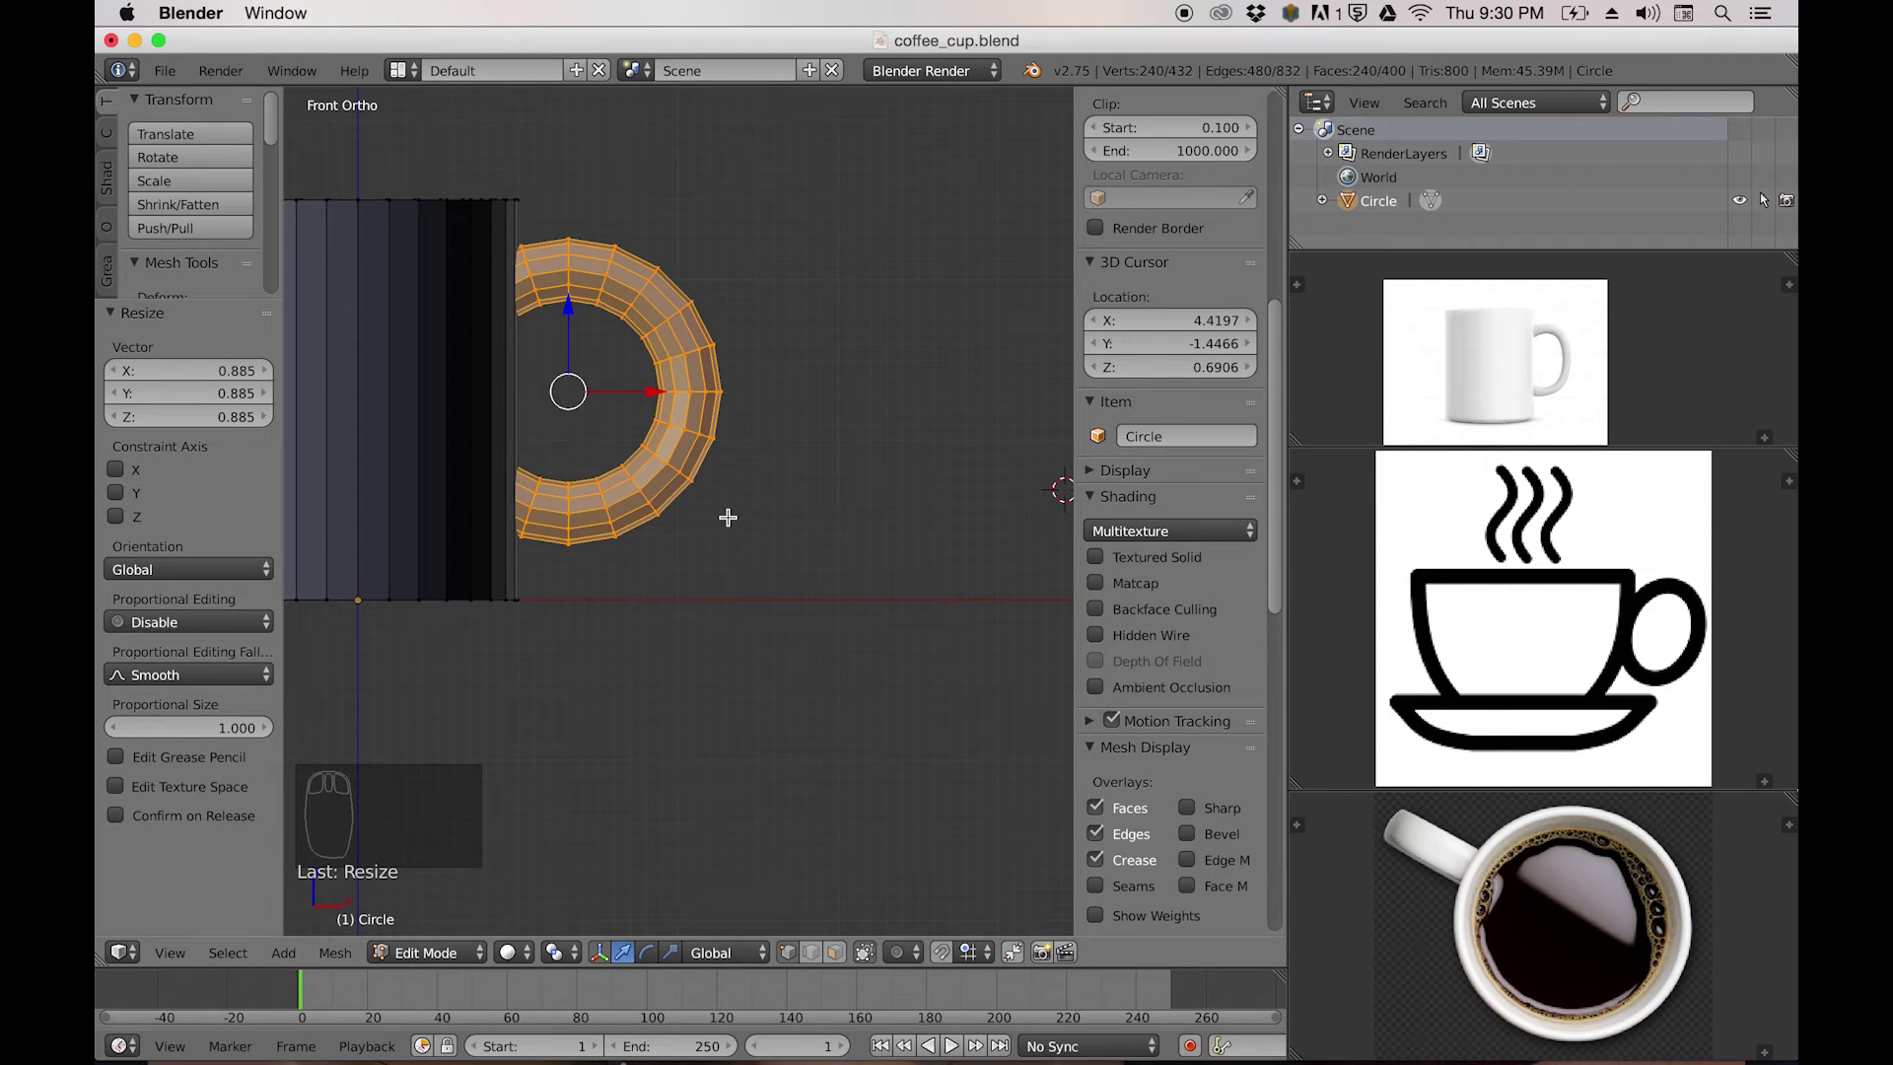
pyautogui.hotkey('alt', 's')
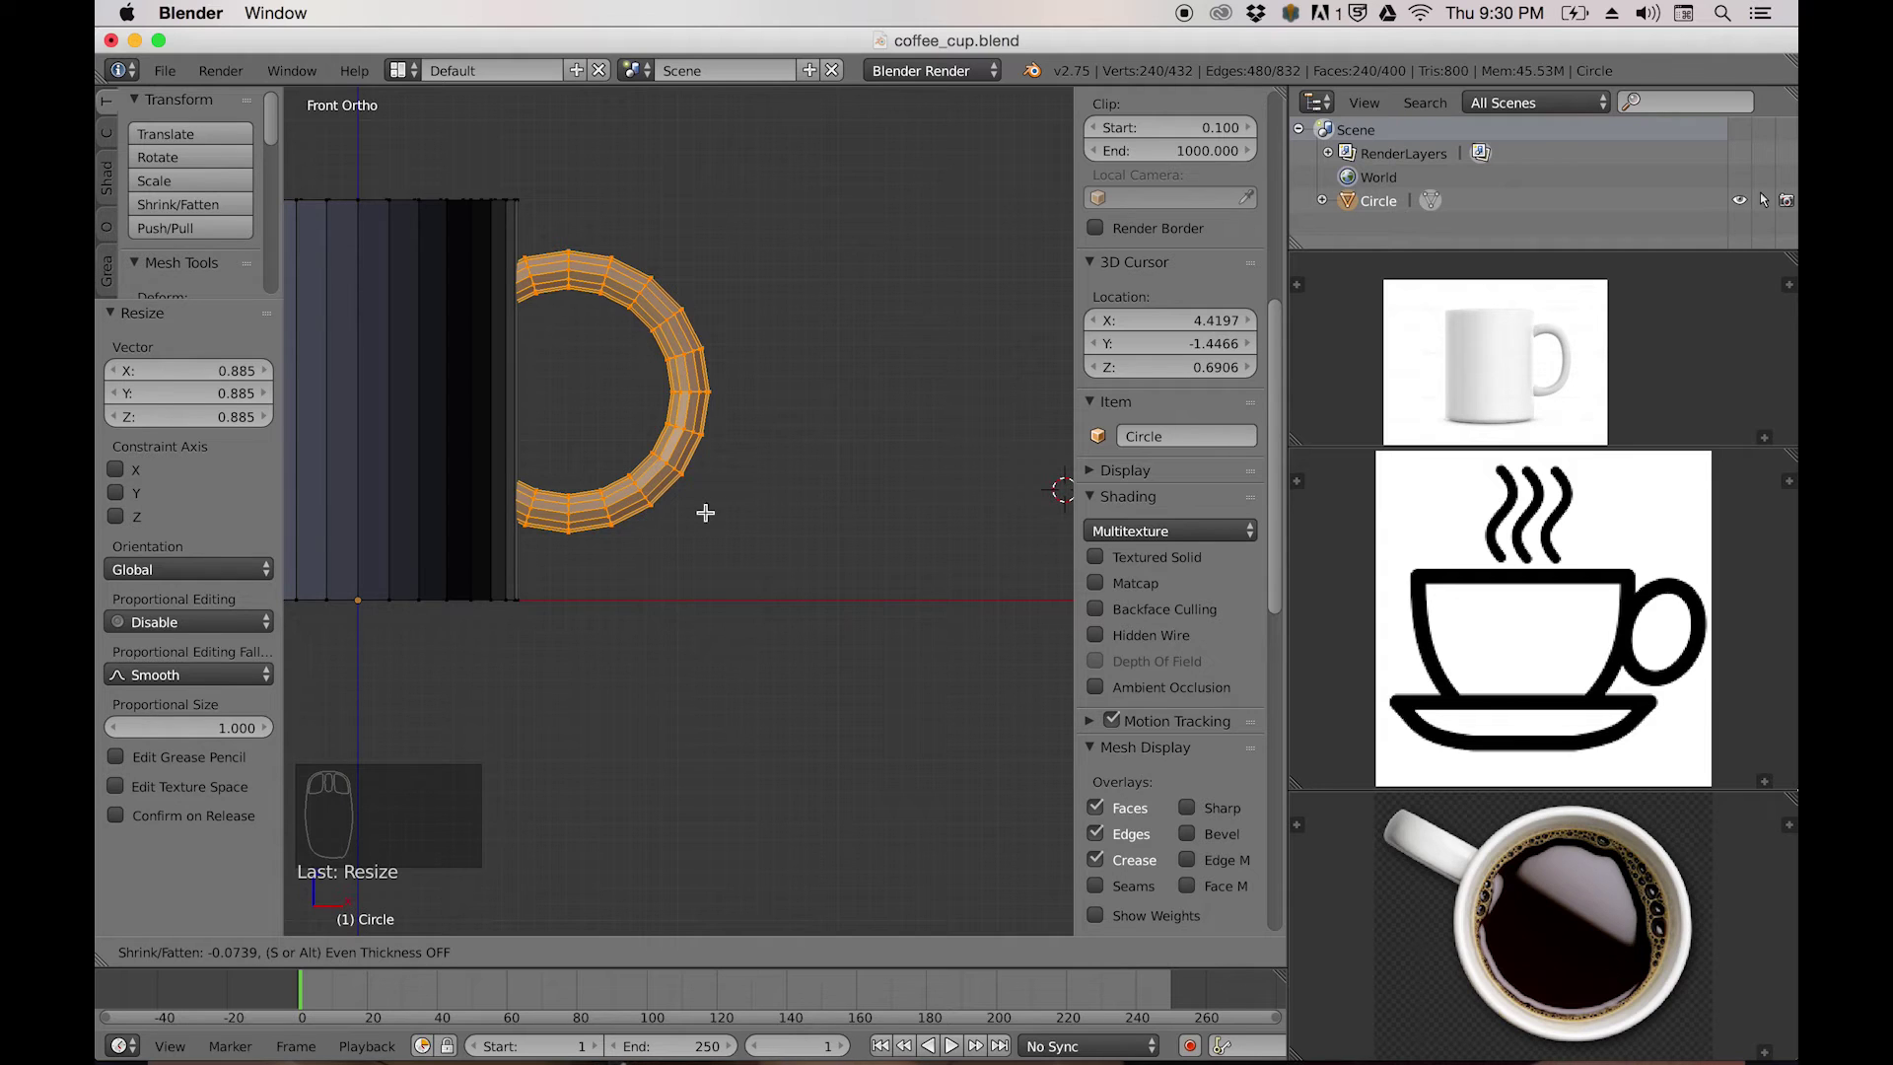
pyautogui.click(705, 512)
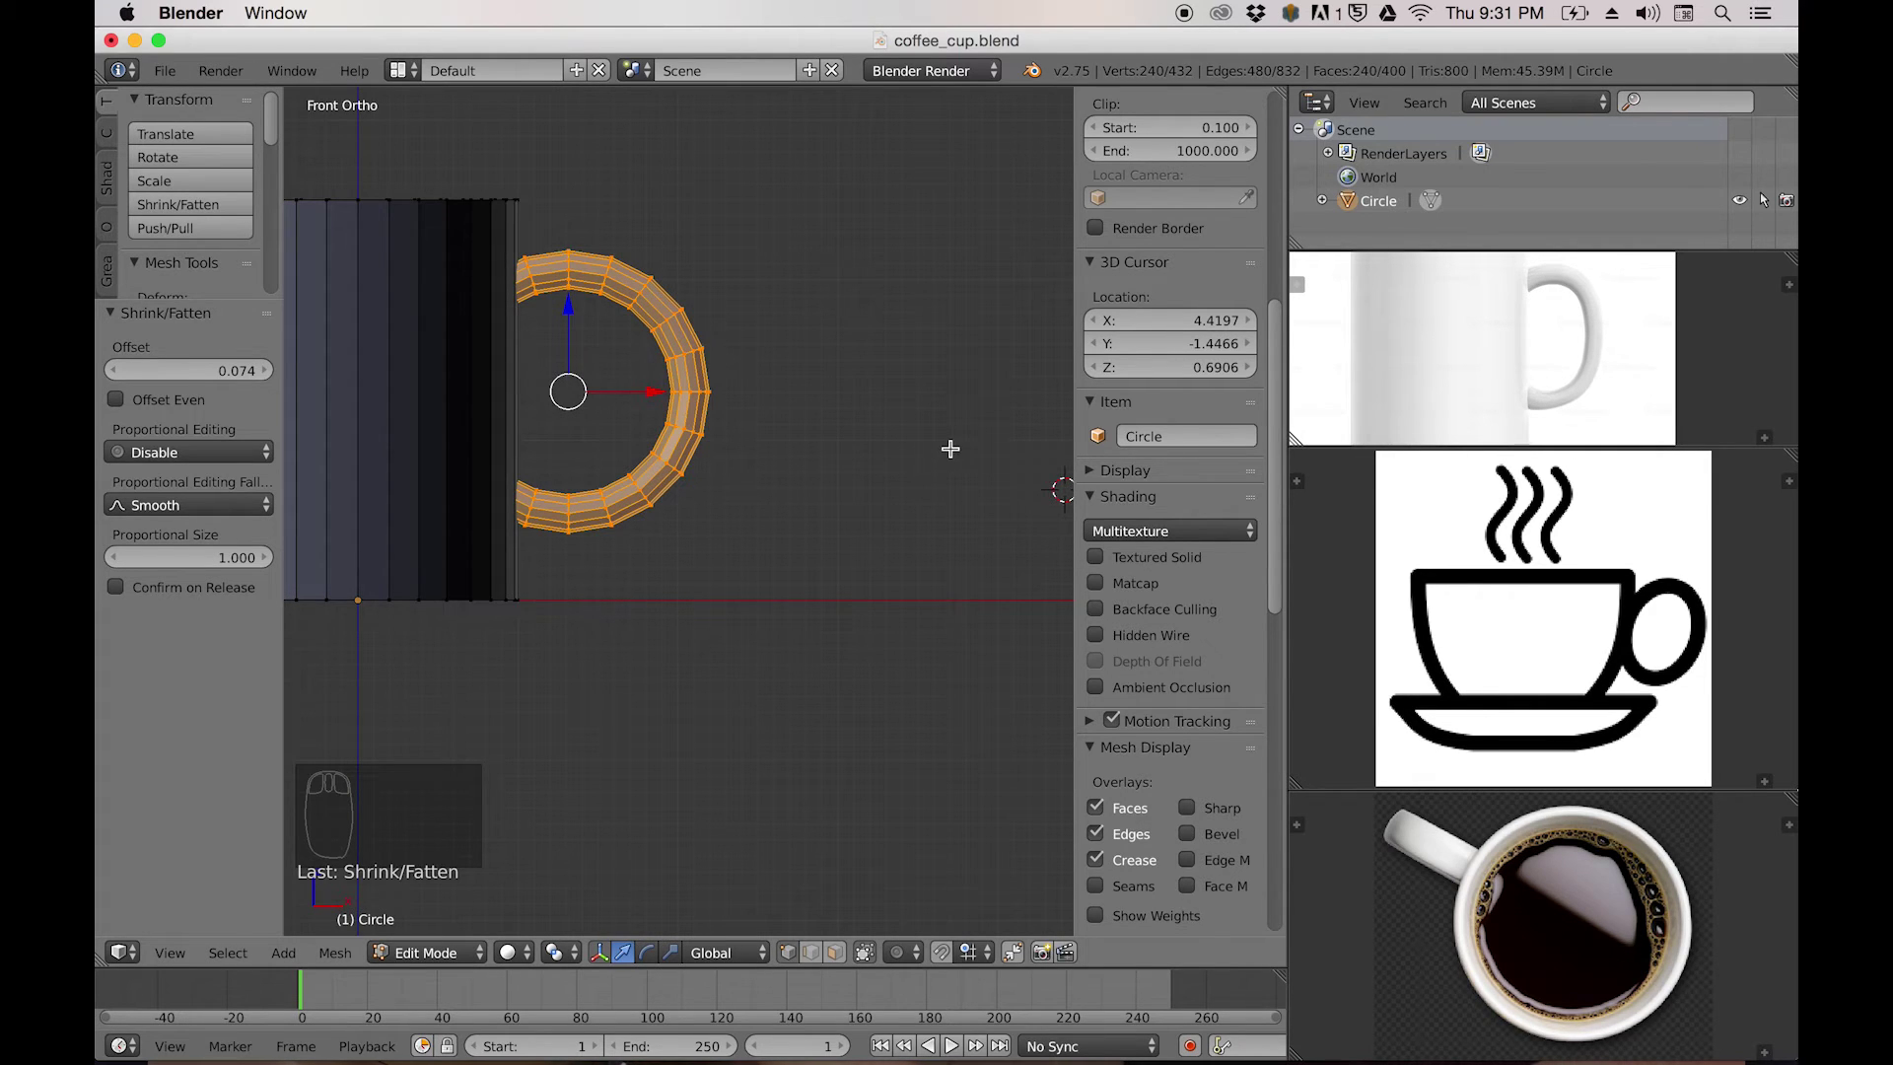
# Scale the handle along the X axis only to about 0.75, making it an upright oval.
pyautogui.press('s')
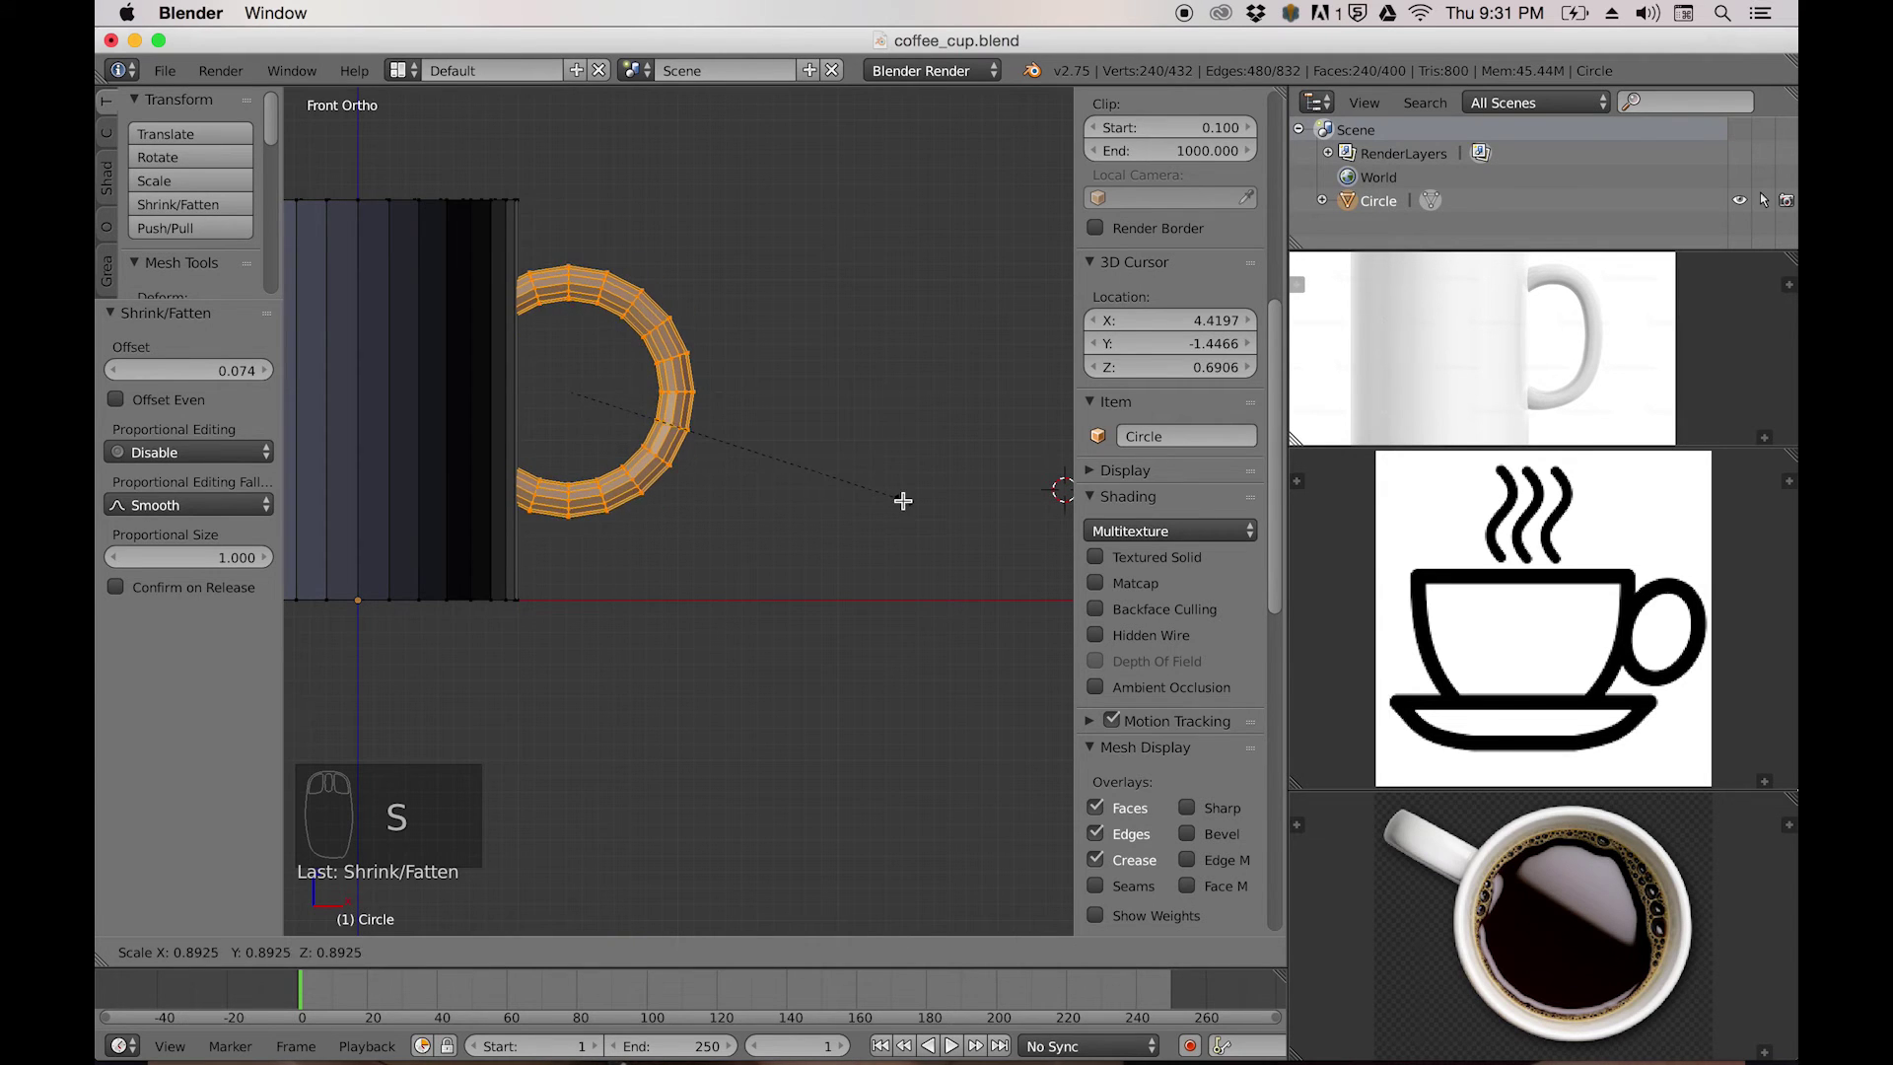
pyautogui.press('x')
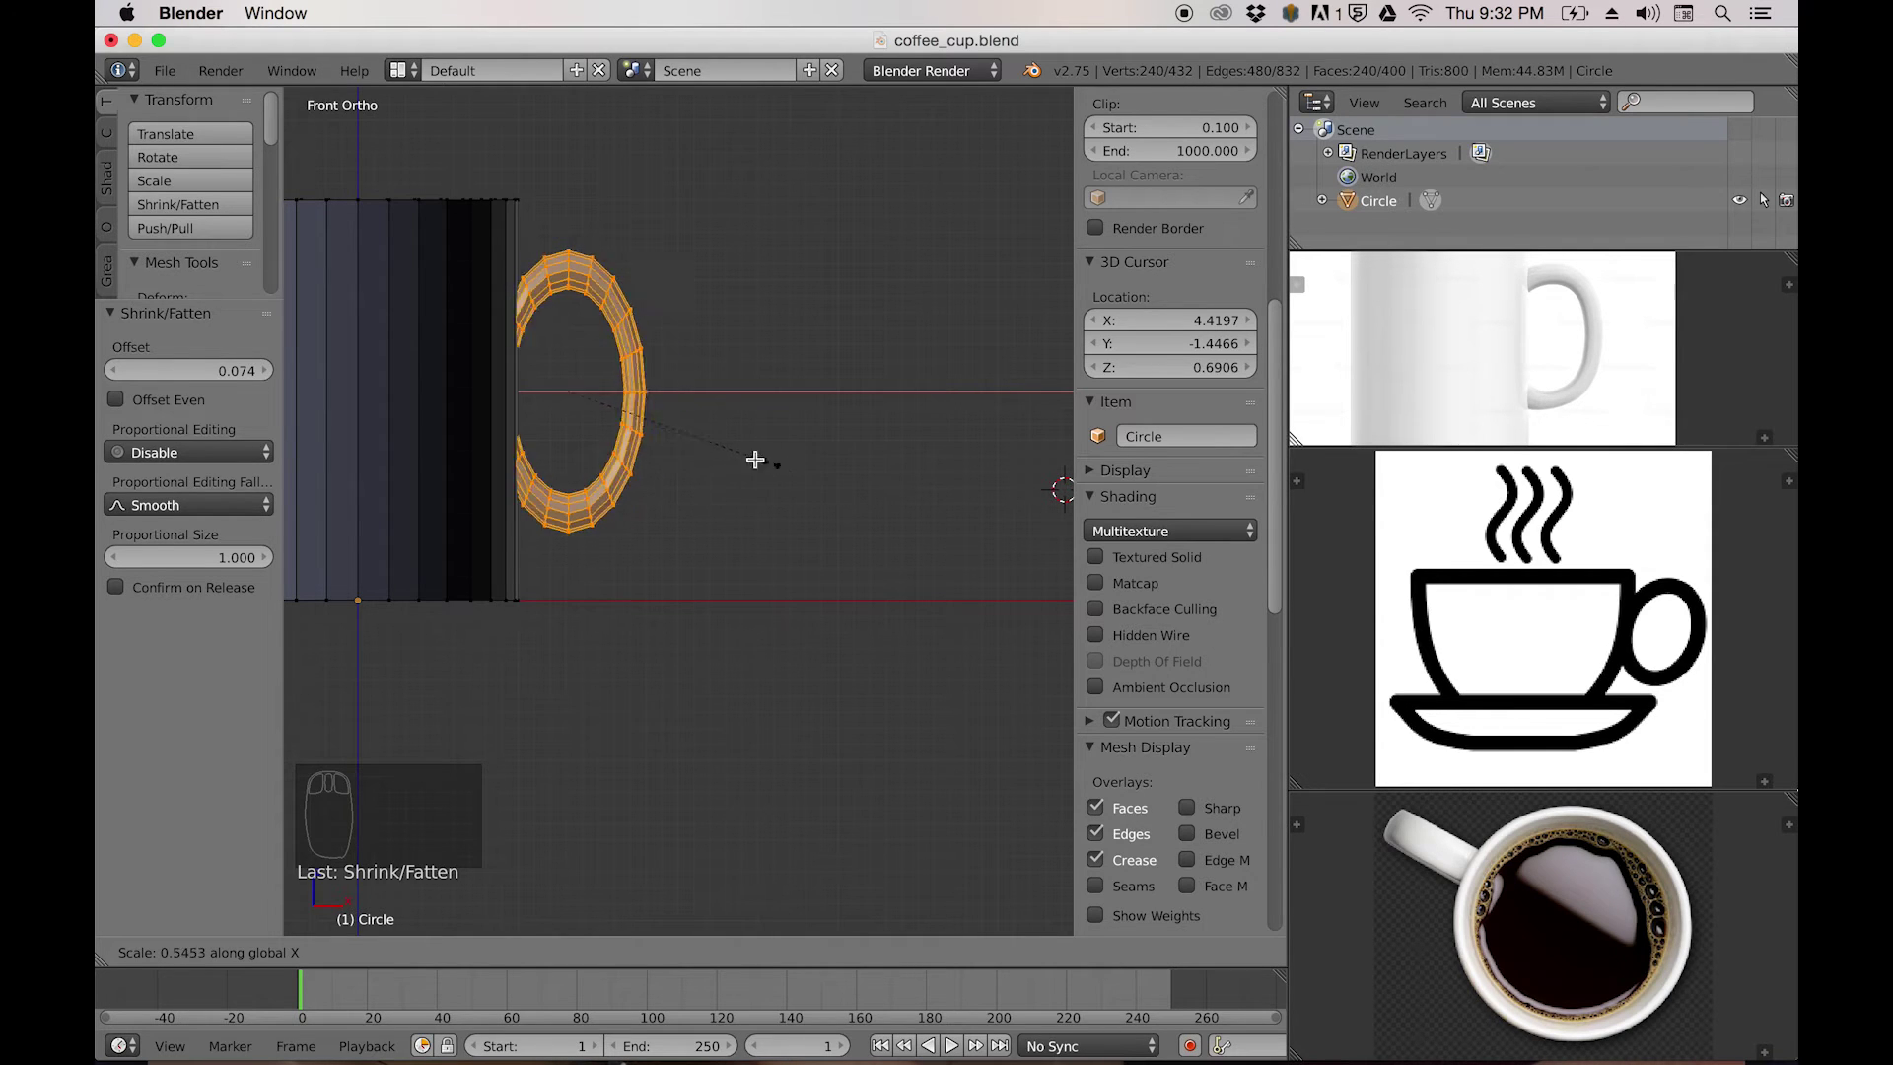
pyautogui.click(853, 474)
pyautogui.press('g')
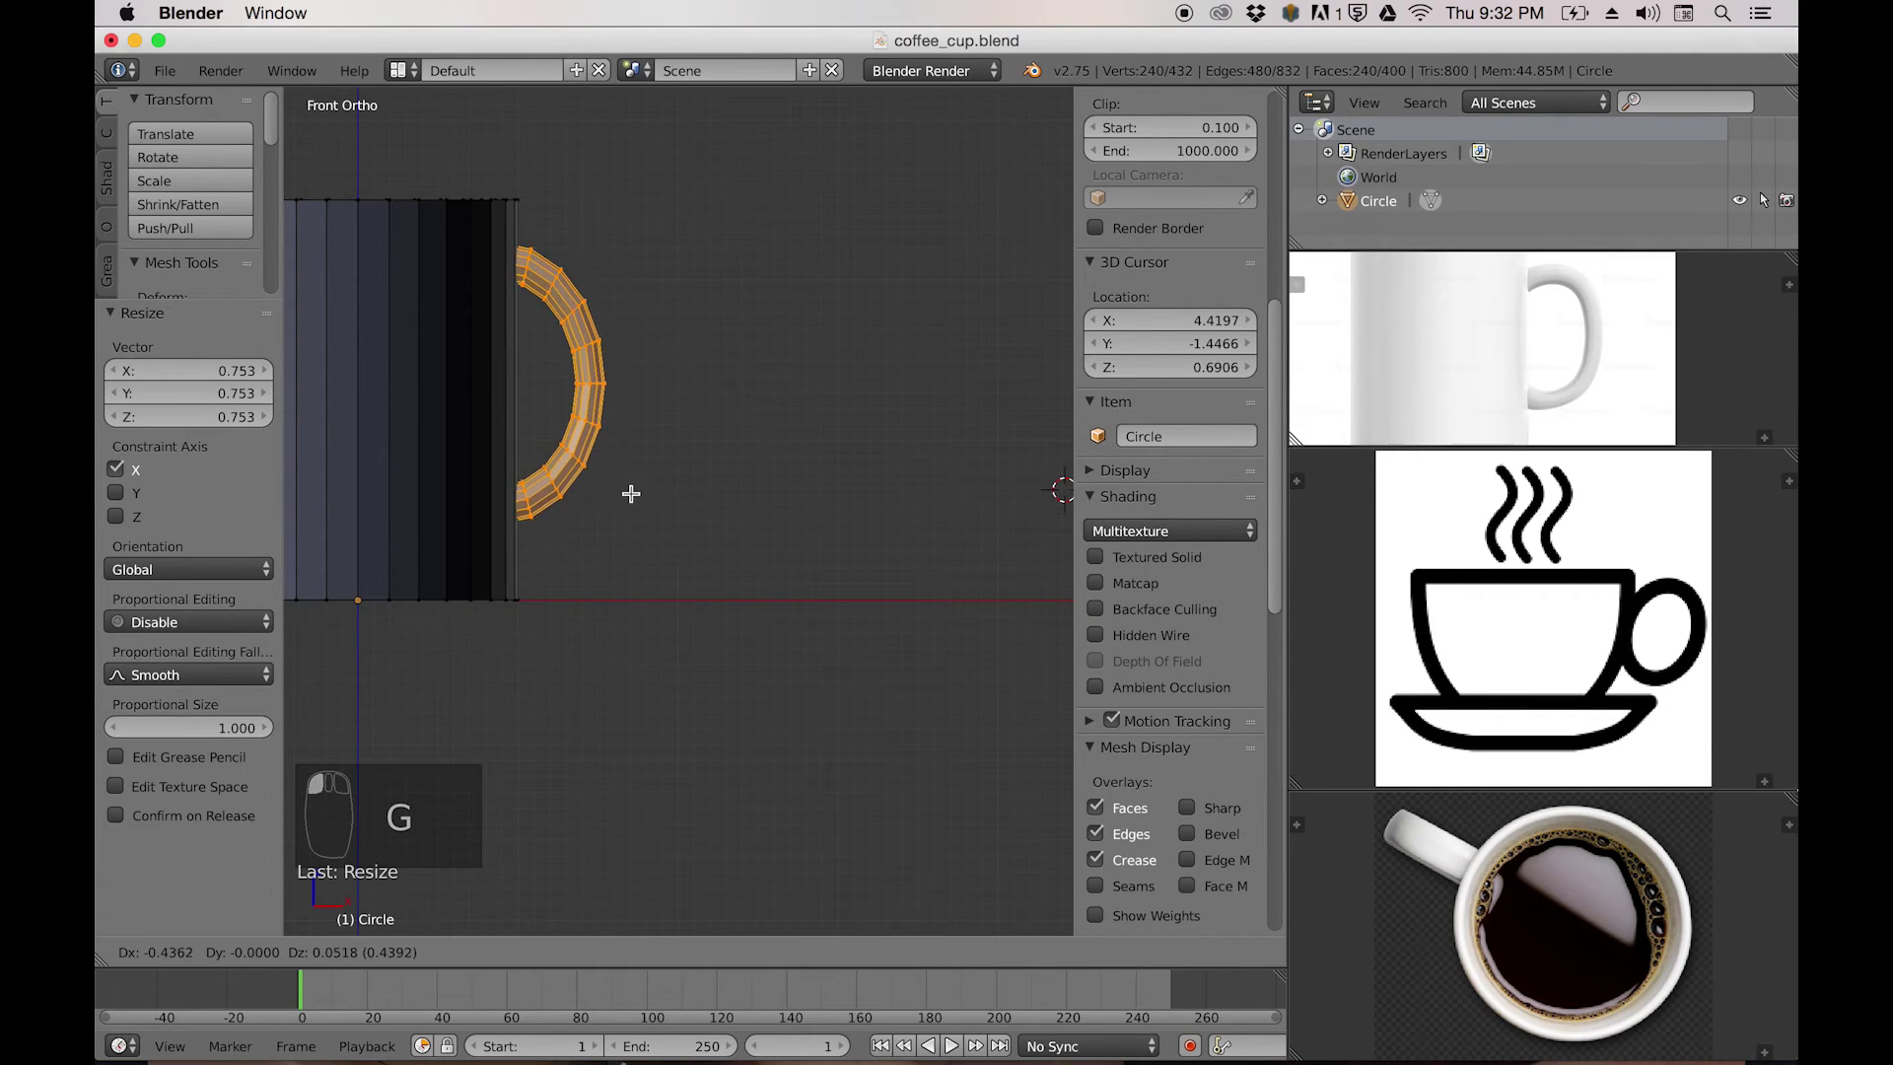
pyautogui.click(695, 496)
pyautogui.rightClick(695, 495)
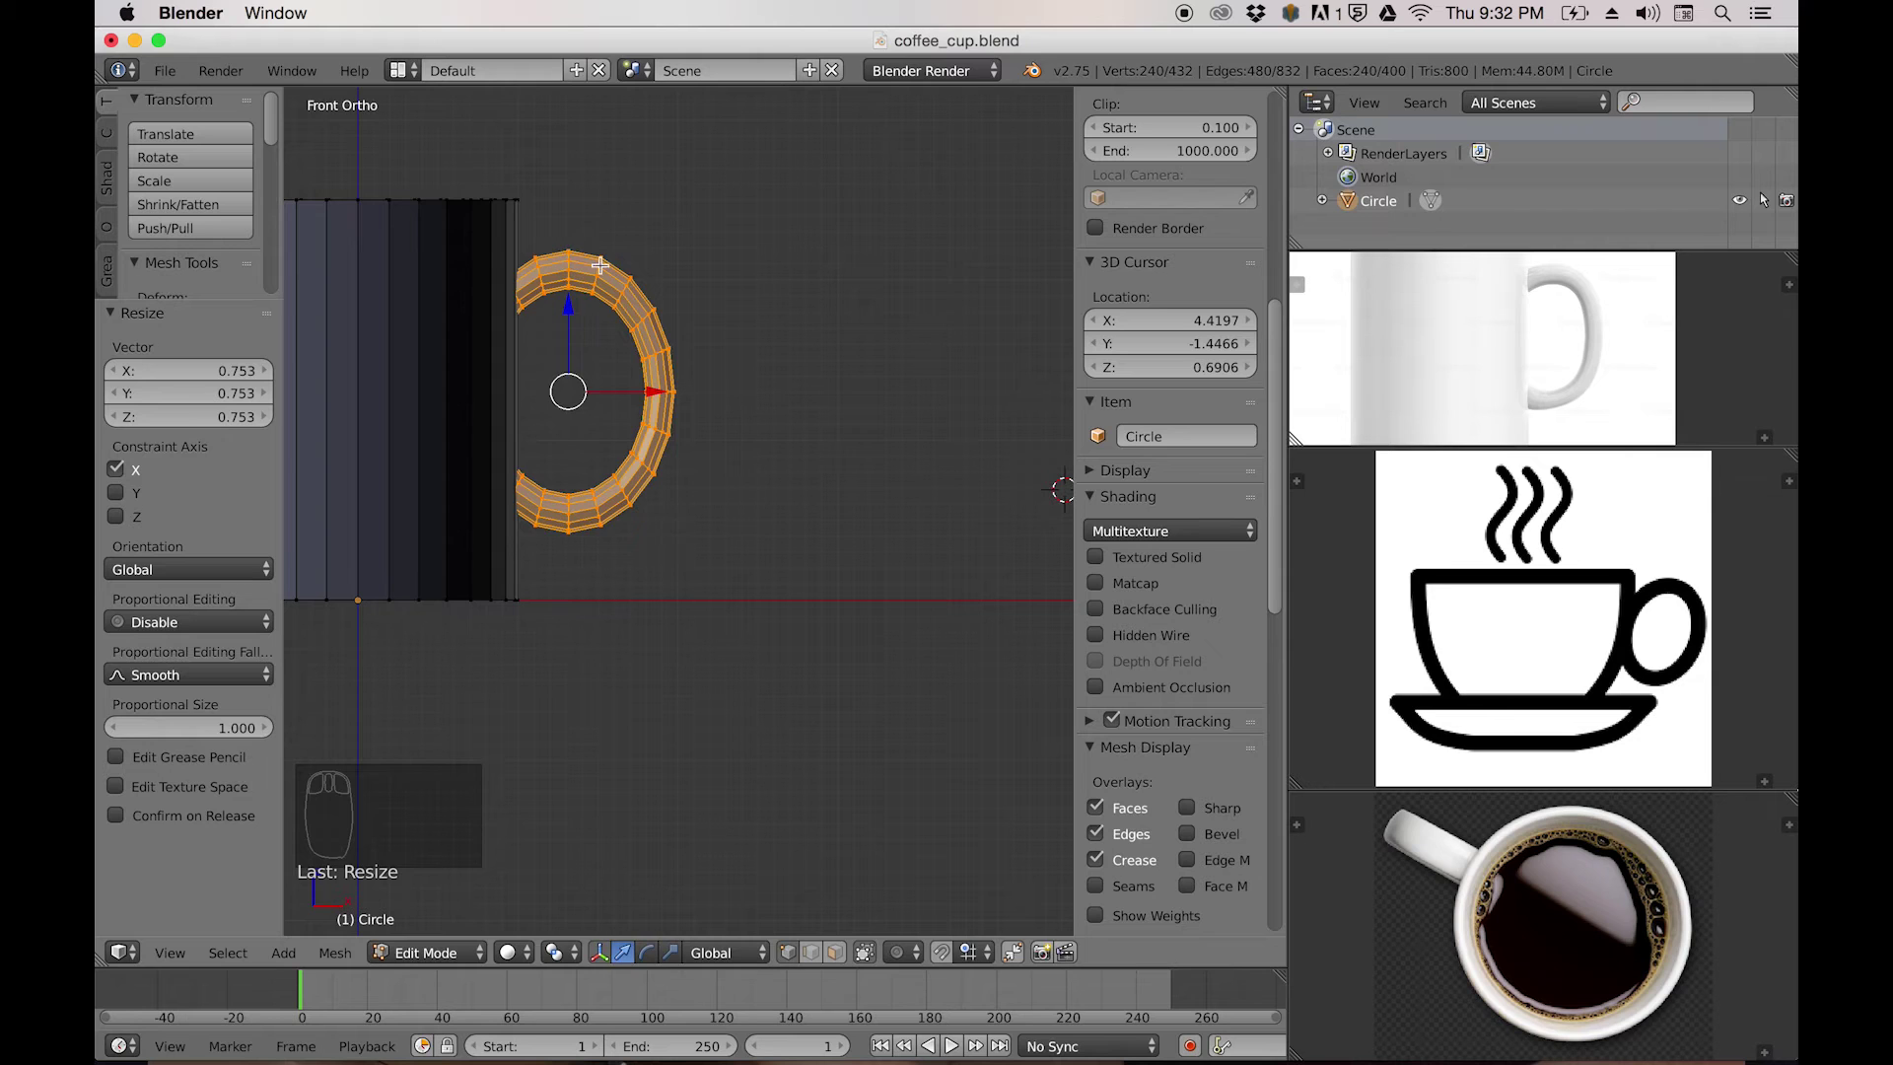
# Shift the oval handle about 0.04 toward the cup and check the joint from an angle.
pyautogui.press('g')
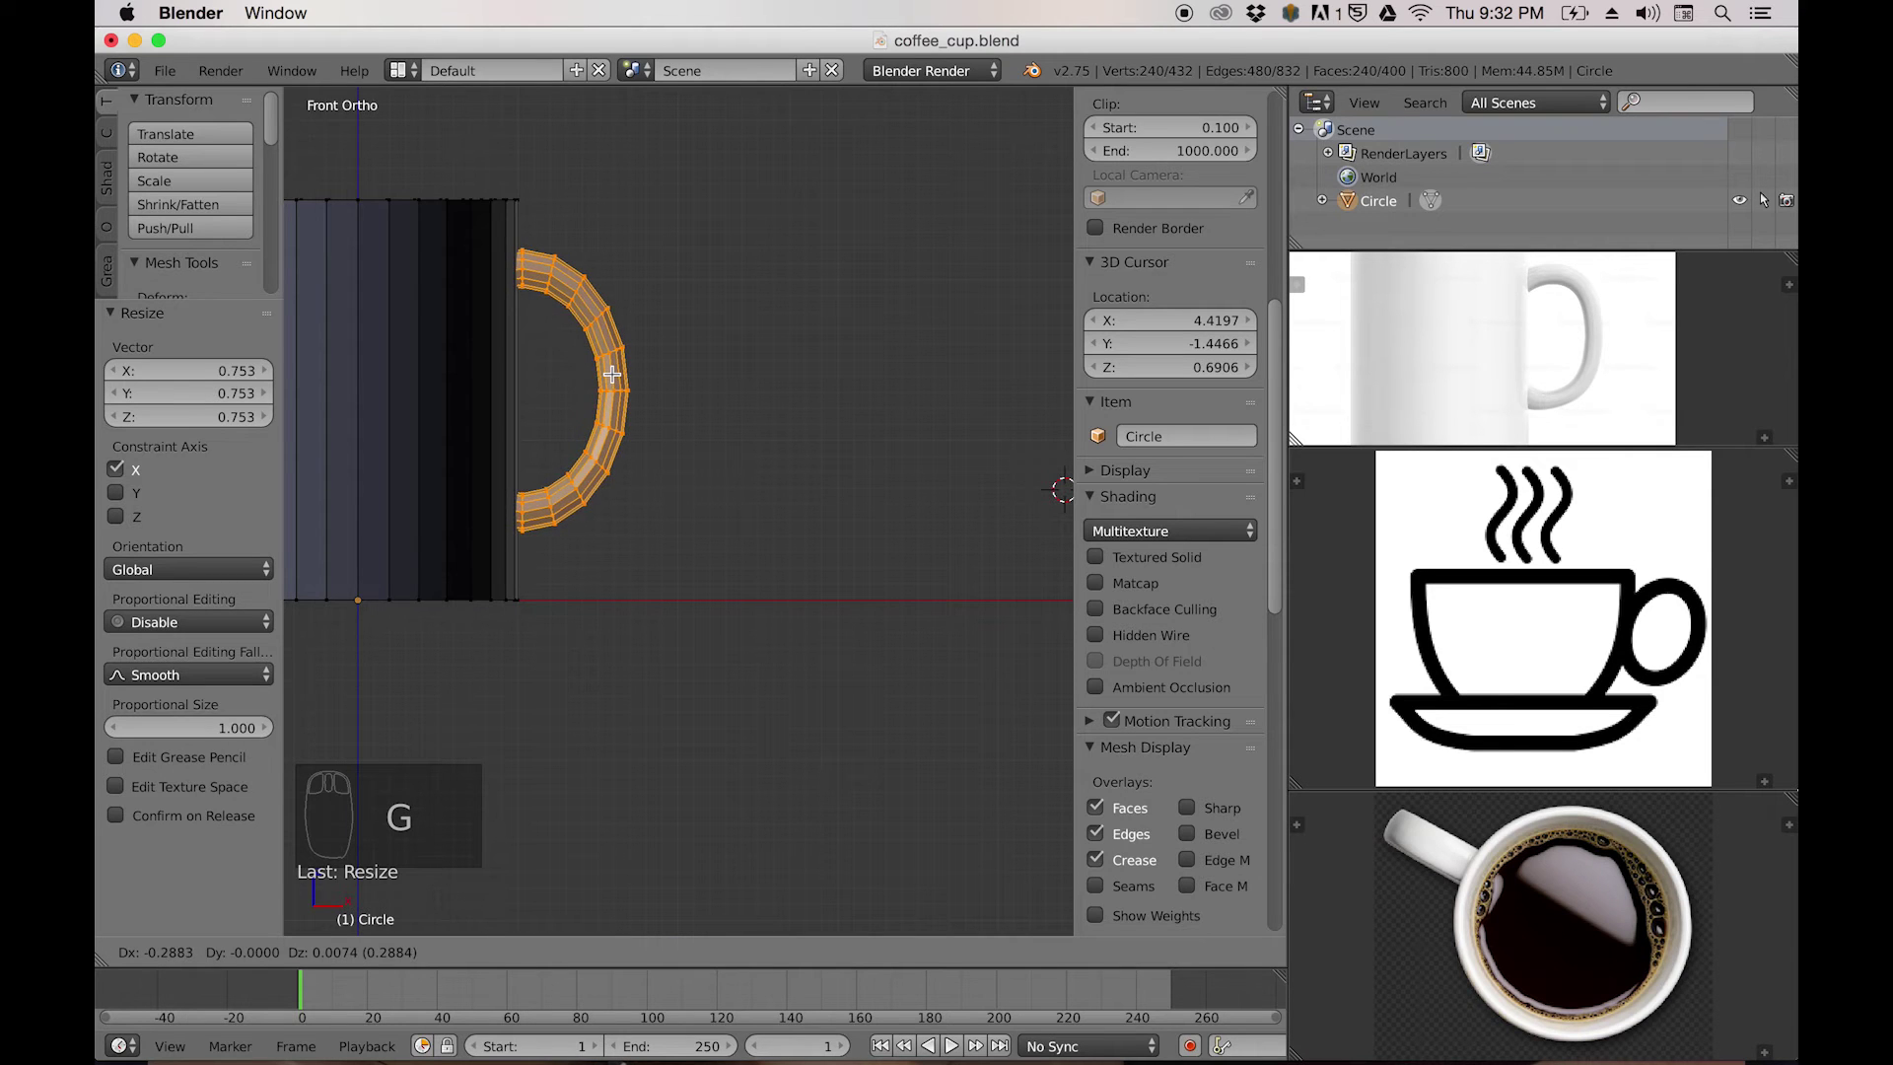
pyautogui.click(652, 376)
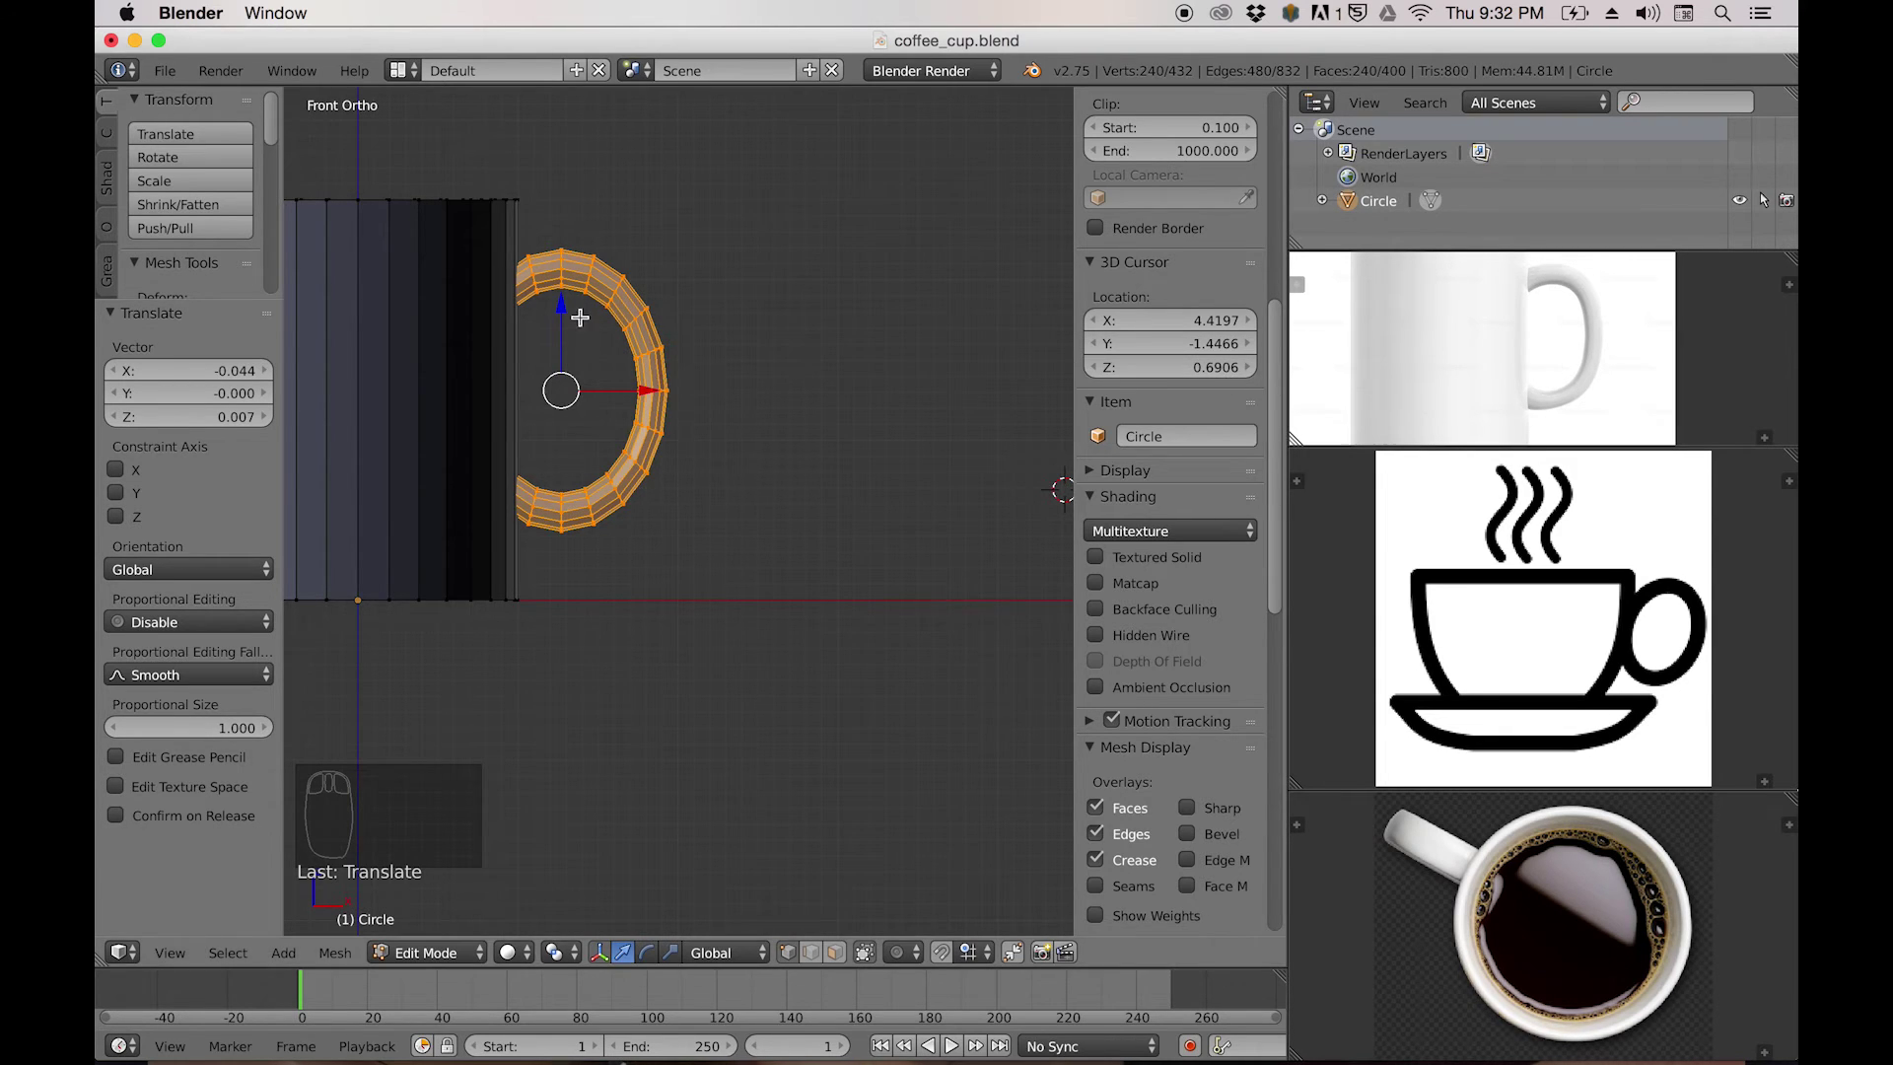
pyautogui.moveTo(713, 381); pyautogui.dragTo(636, 417, button='middle')
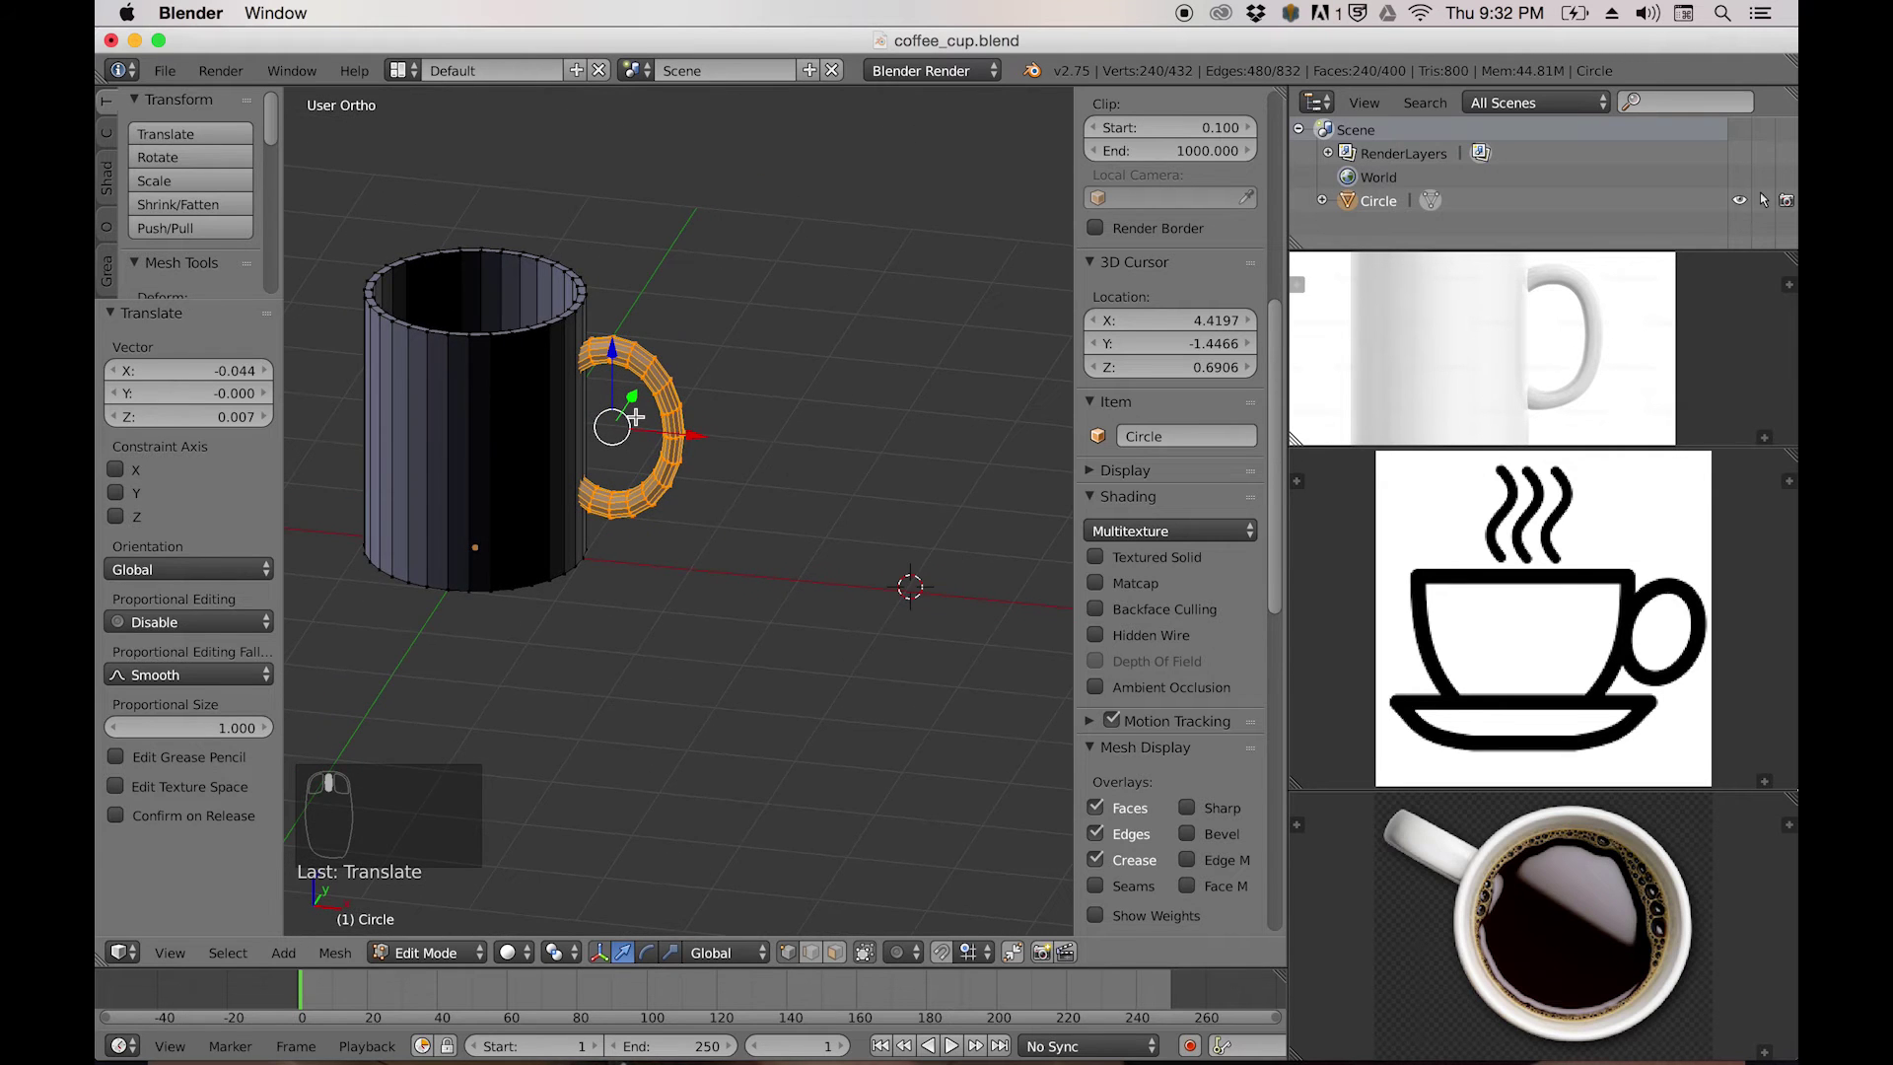
# In front view, tilt the handle about 8.5° around the Y axis to match the mug reference.
pyautogui.press('KP_1')
pyautogui.scroll(5, 624, 443)
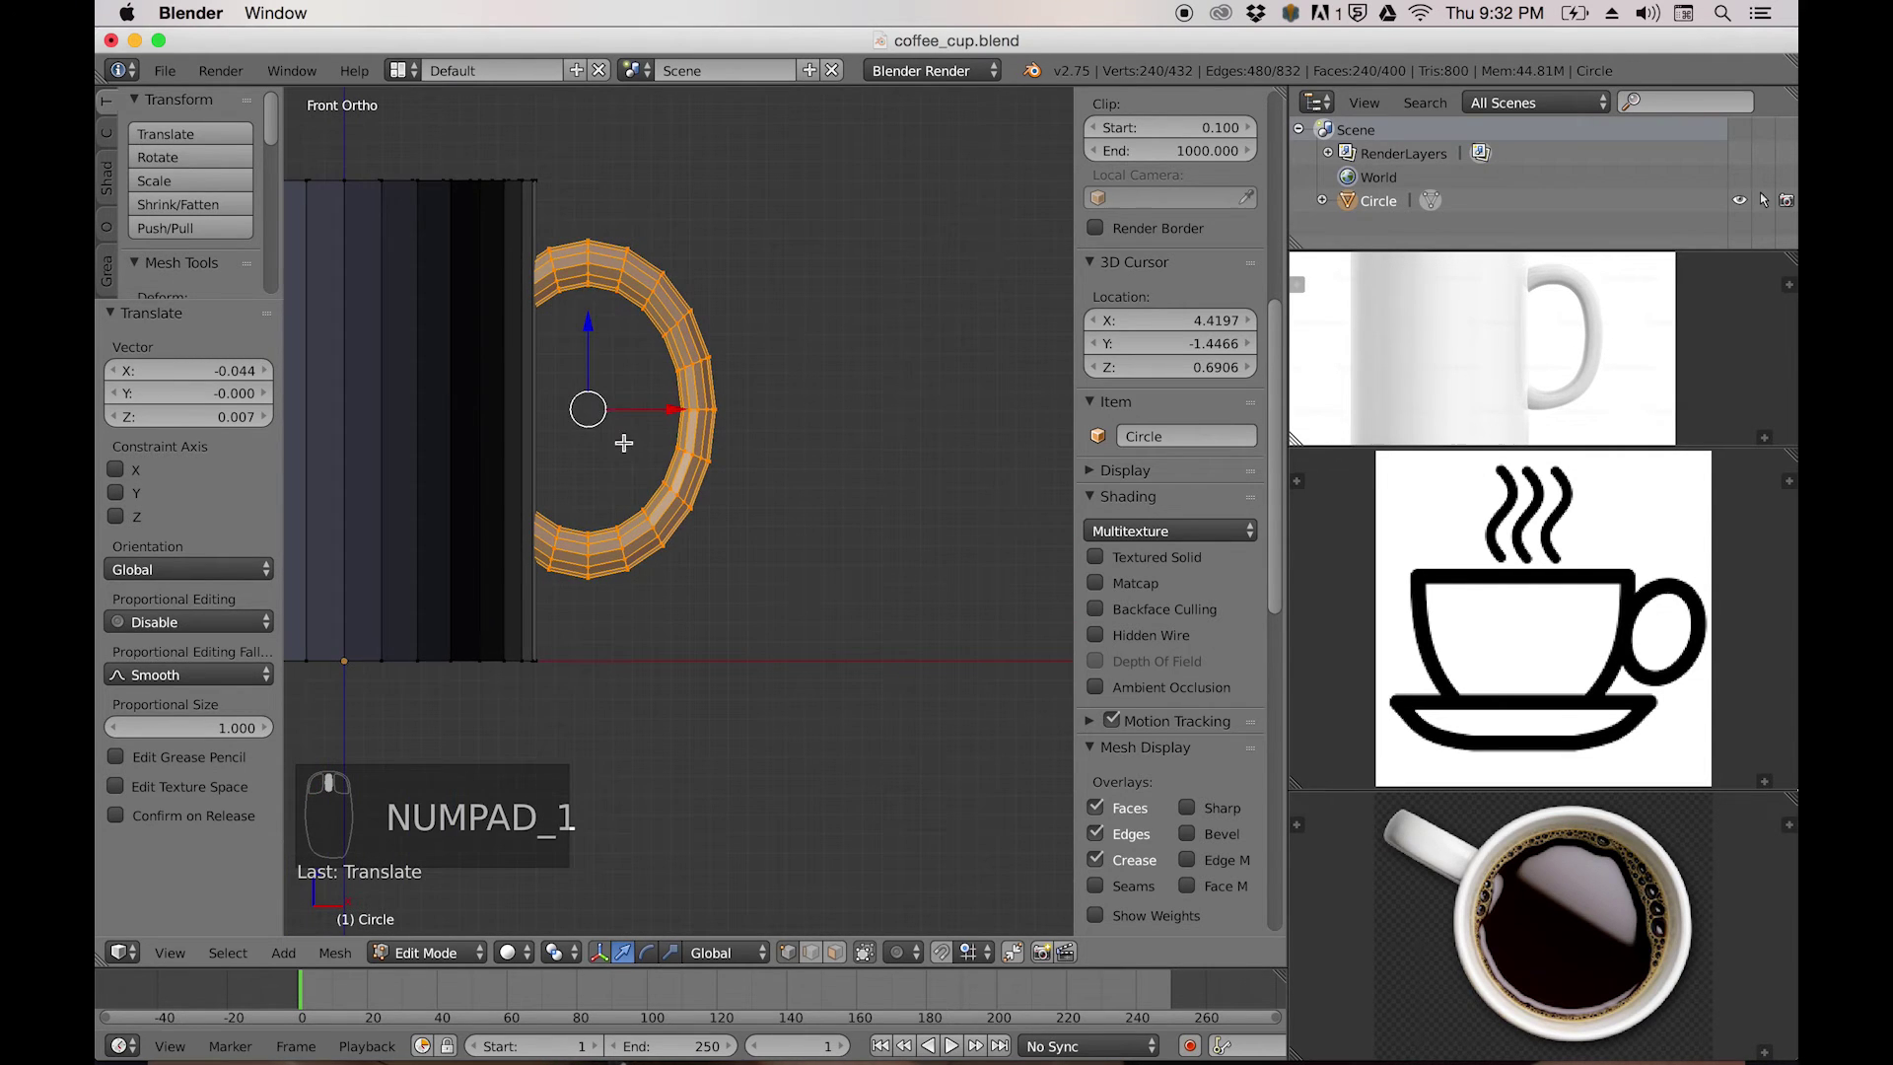
pyautogui.scroll(-1, 643, 432)
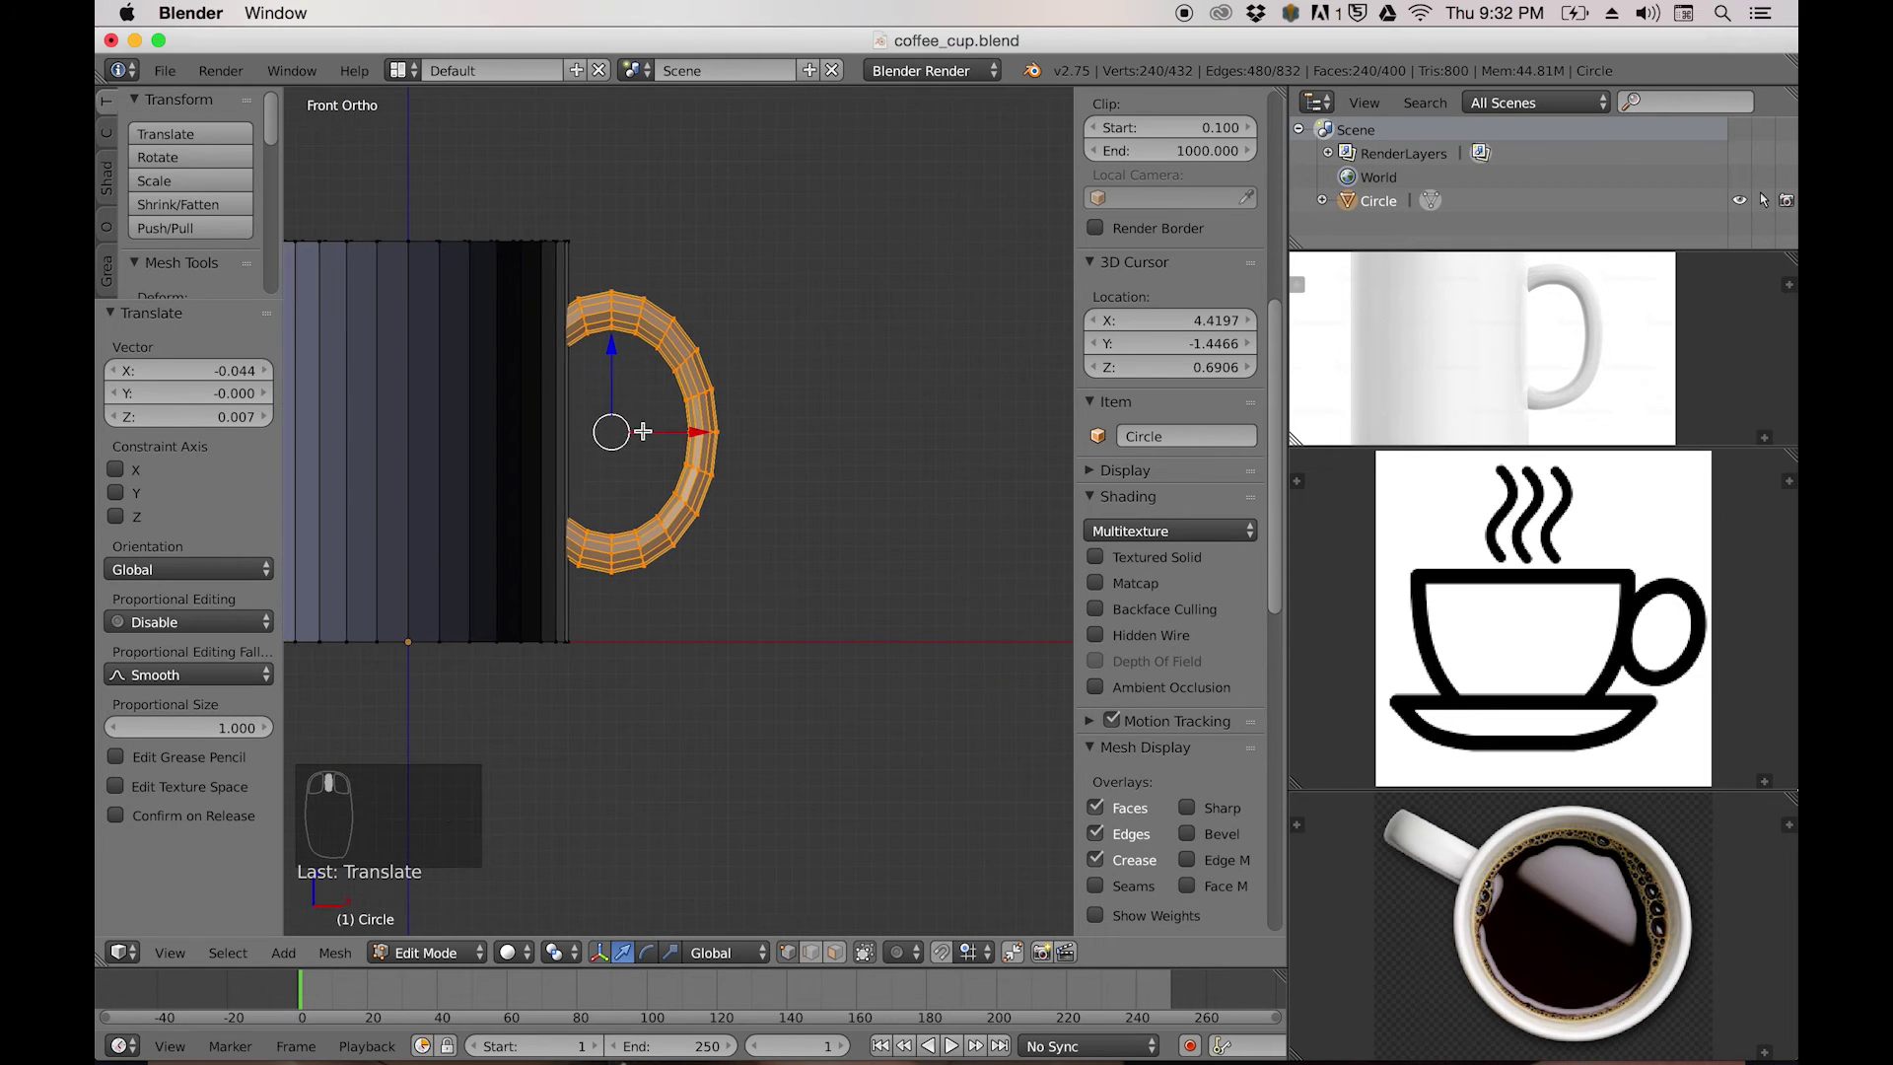
pyautogui.scroll(-1, 723, 394)
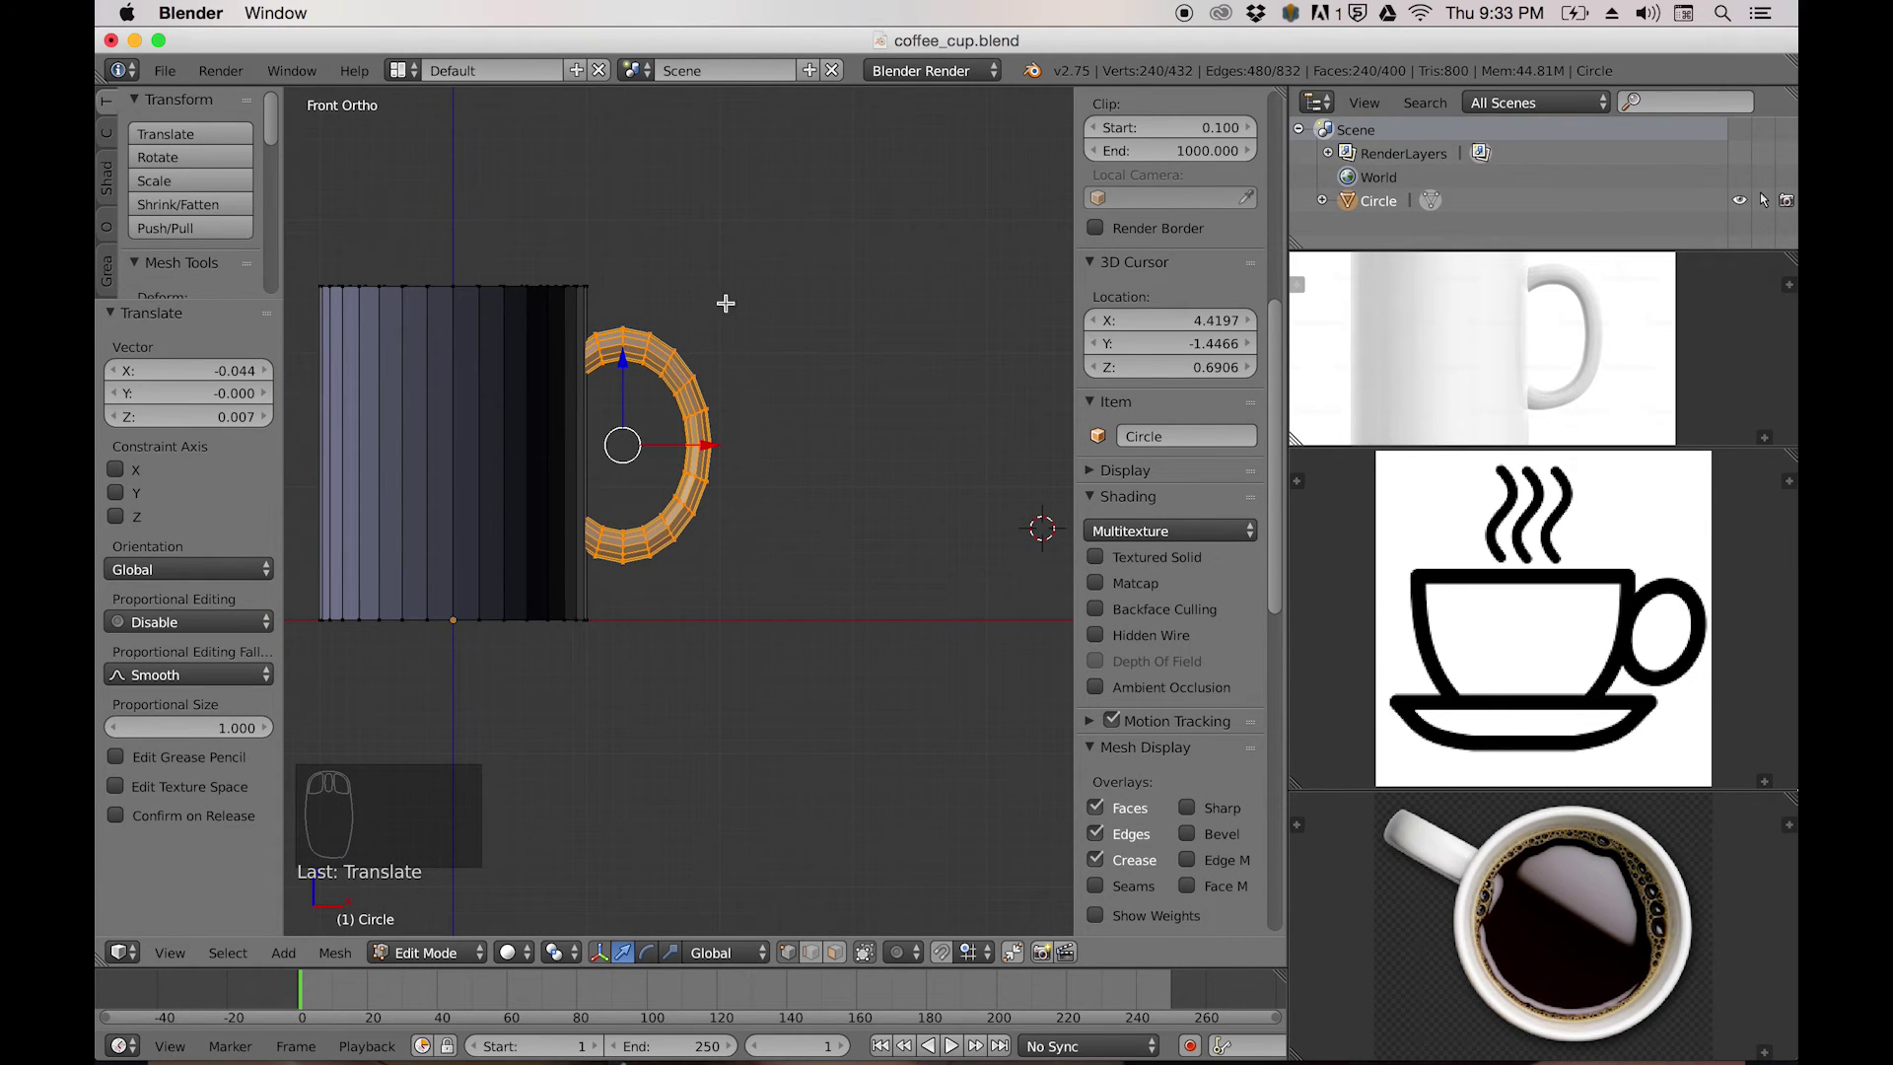
pyautogui.press('r')
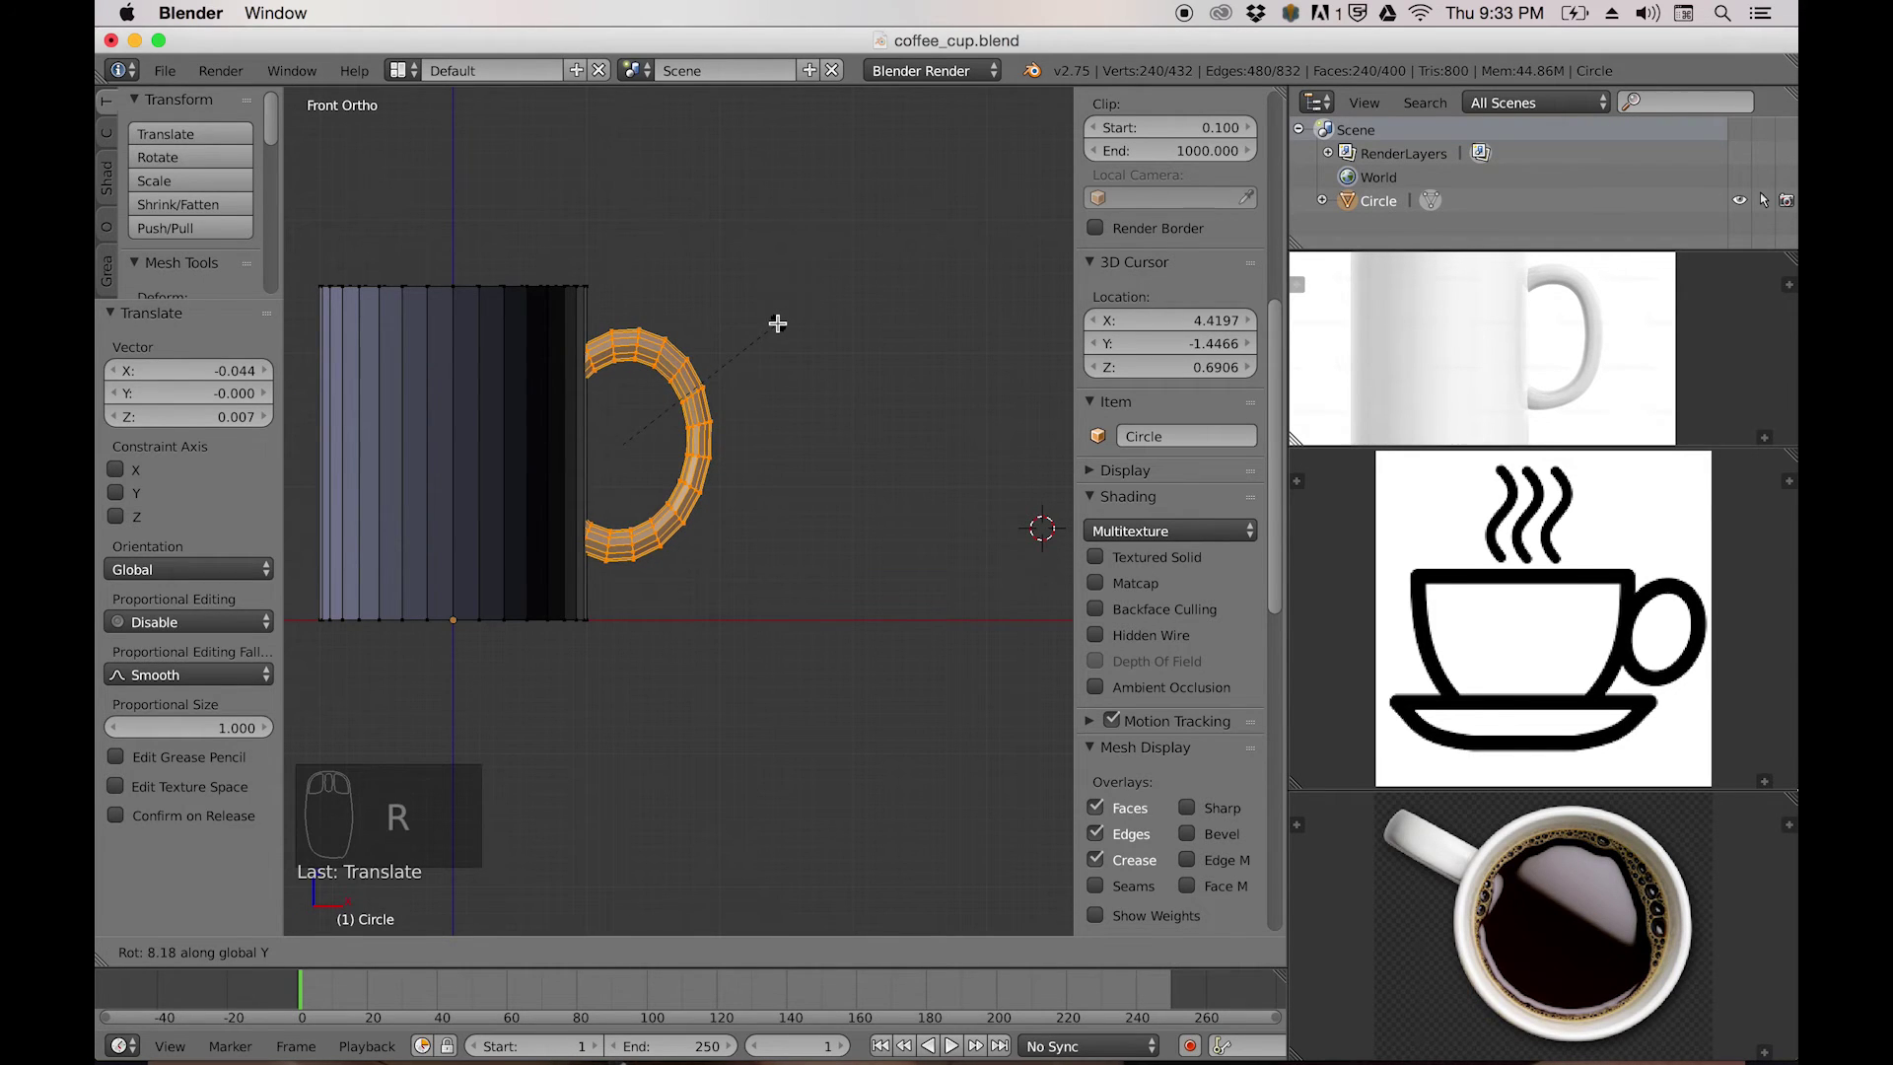
pyautogui.click(777, 324)
# Move the tilted handle about 0.11 along X into the cup wall.
pyautogui.scroll(1, 765, 456)
pyautogui.keyDown('shift'); pyautogui.moveTo(768, 459); pyautogui.dragTo(790, 482, button='middle'); pyautogui.keyUp('shift')
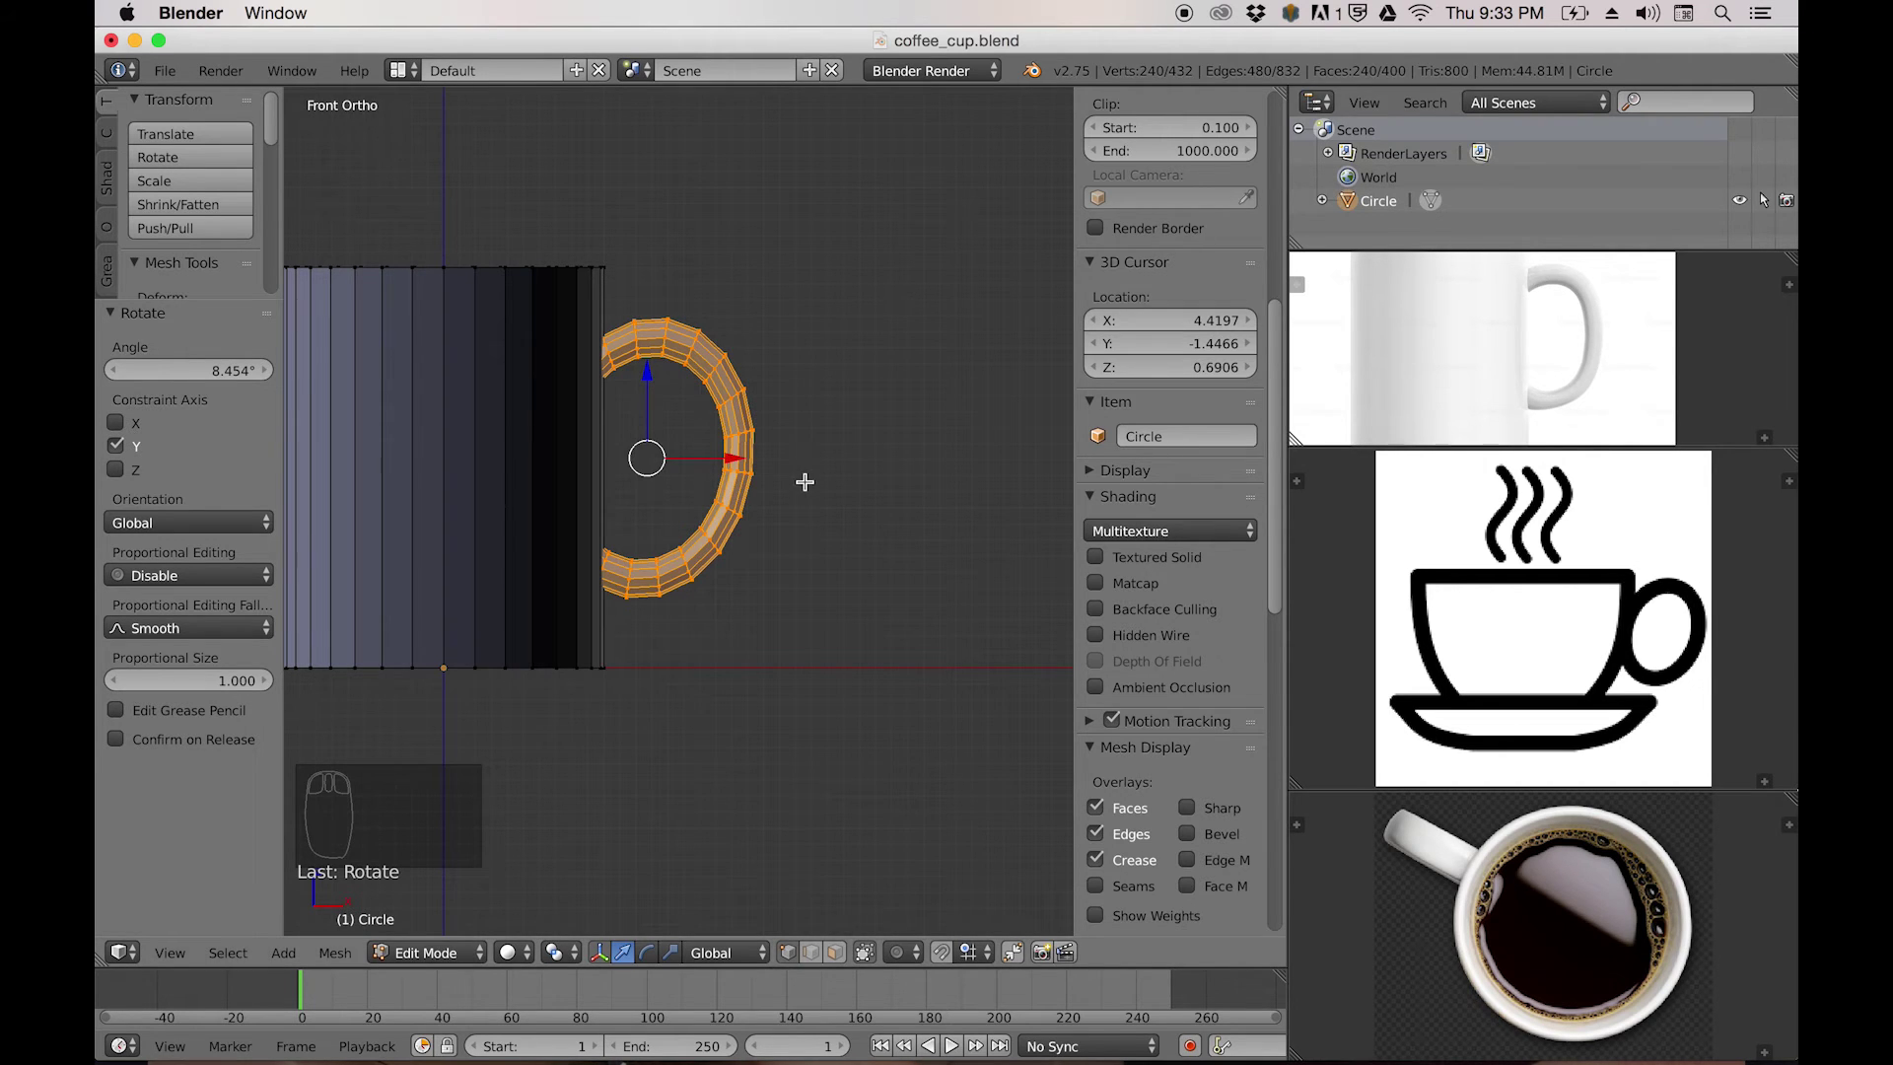
pyautogui.press('g')
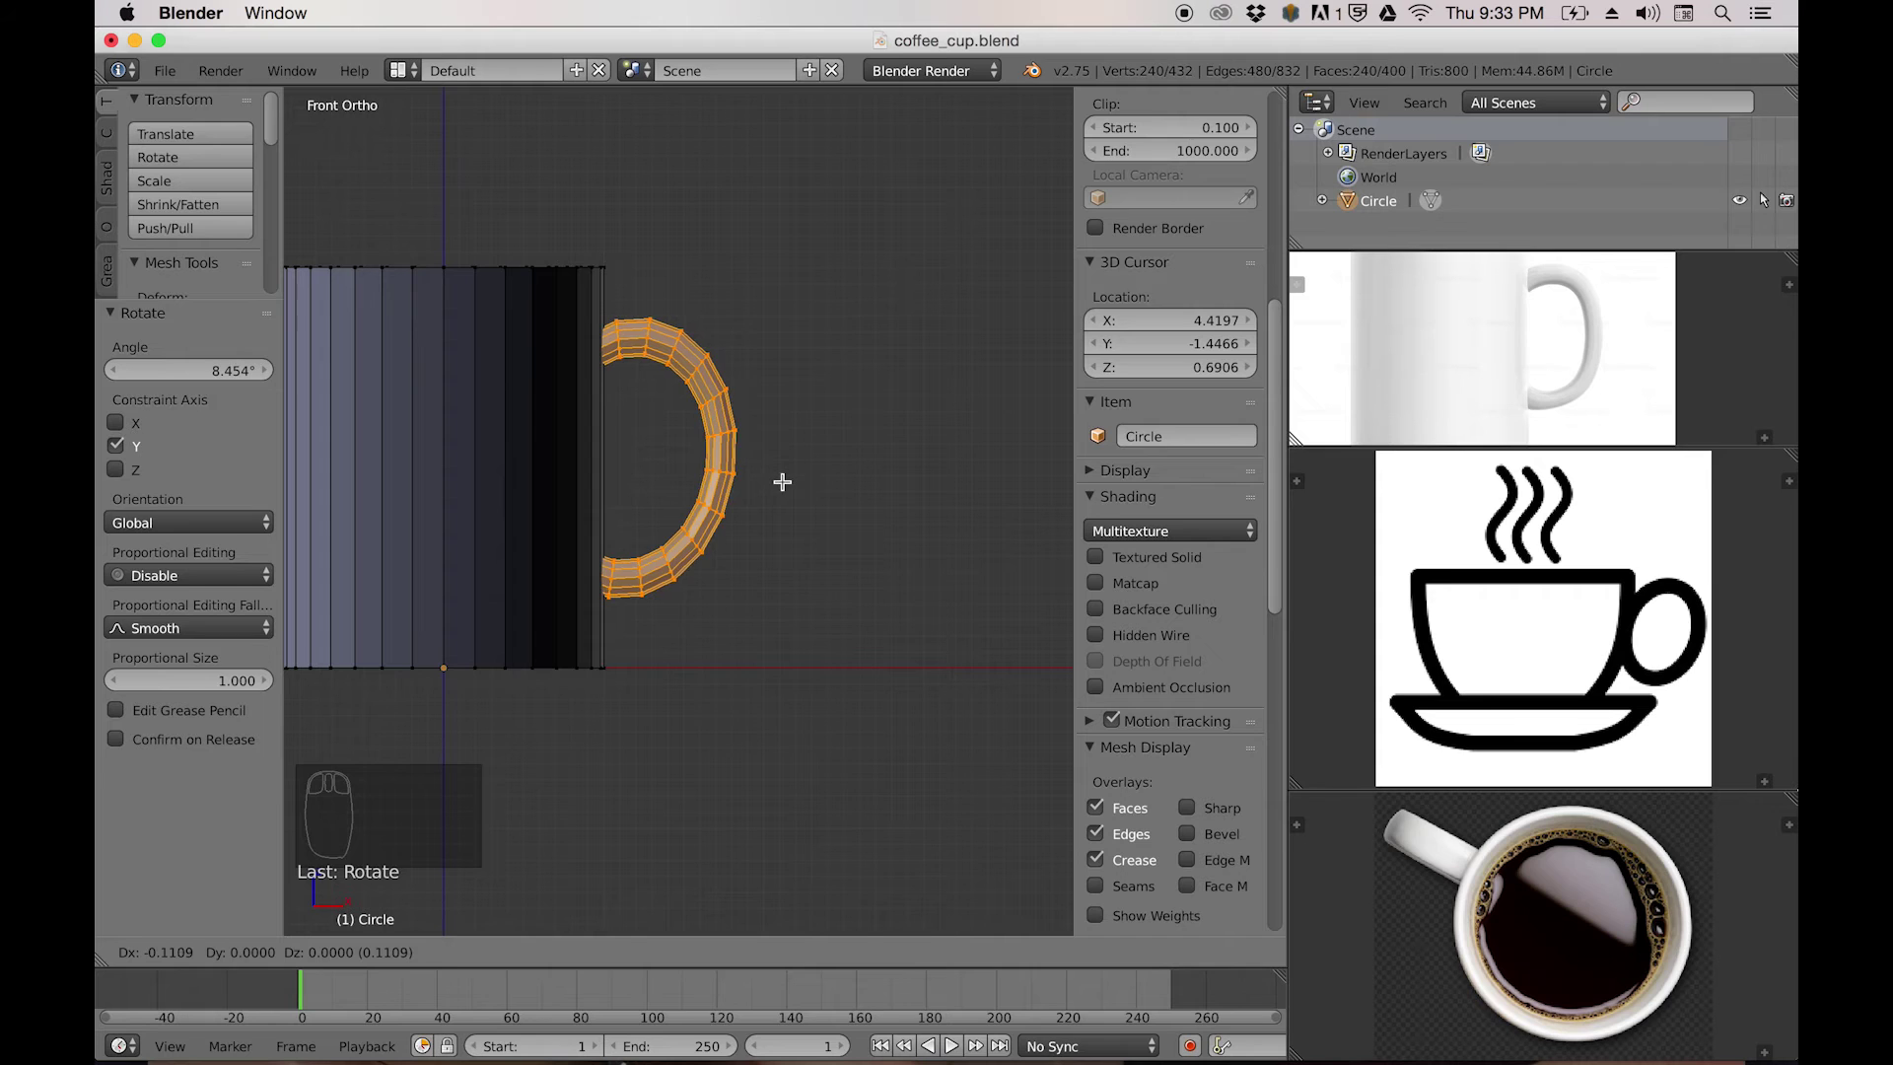
pyautogui.click(779, 480)
pyautogui.scroll(2, 767, 478)
pyautogui.keyDown('shift'); pyautogui.moveTo(765, 477); pyautogui.dragTo(776, 553, button='middle'); pyautogui.keyUp('shift')
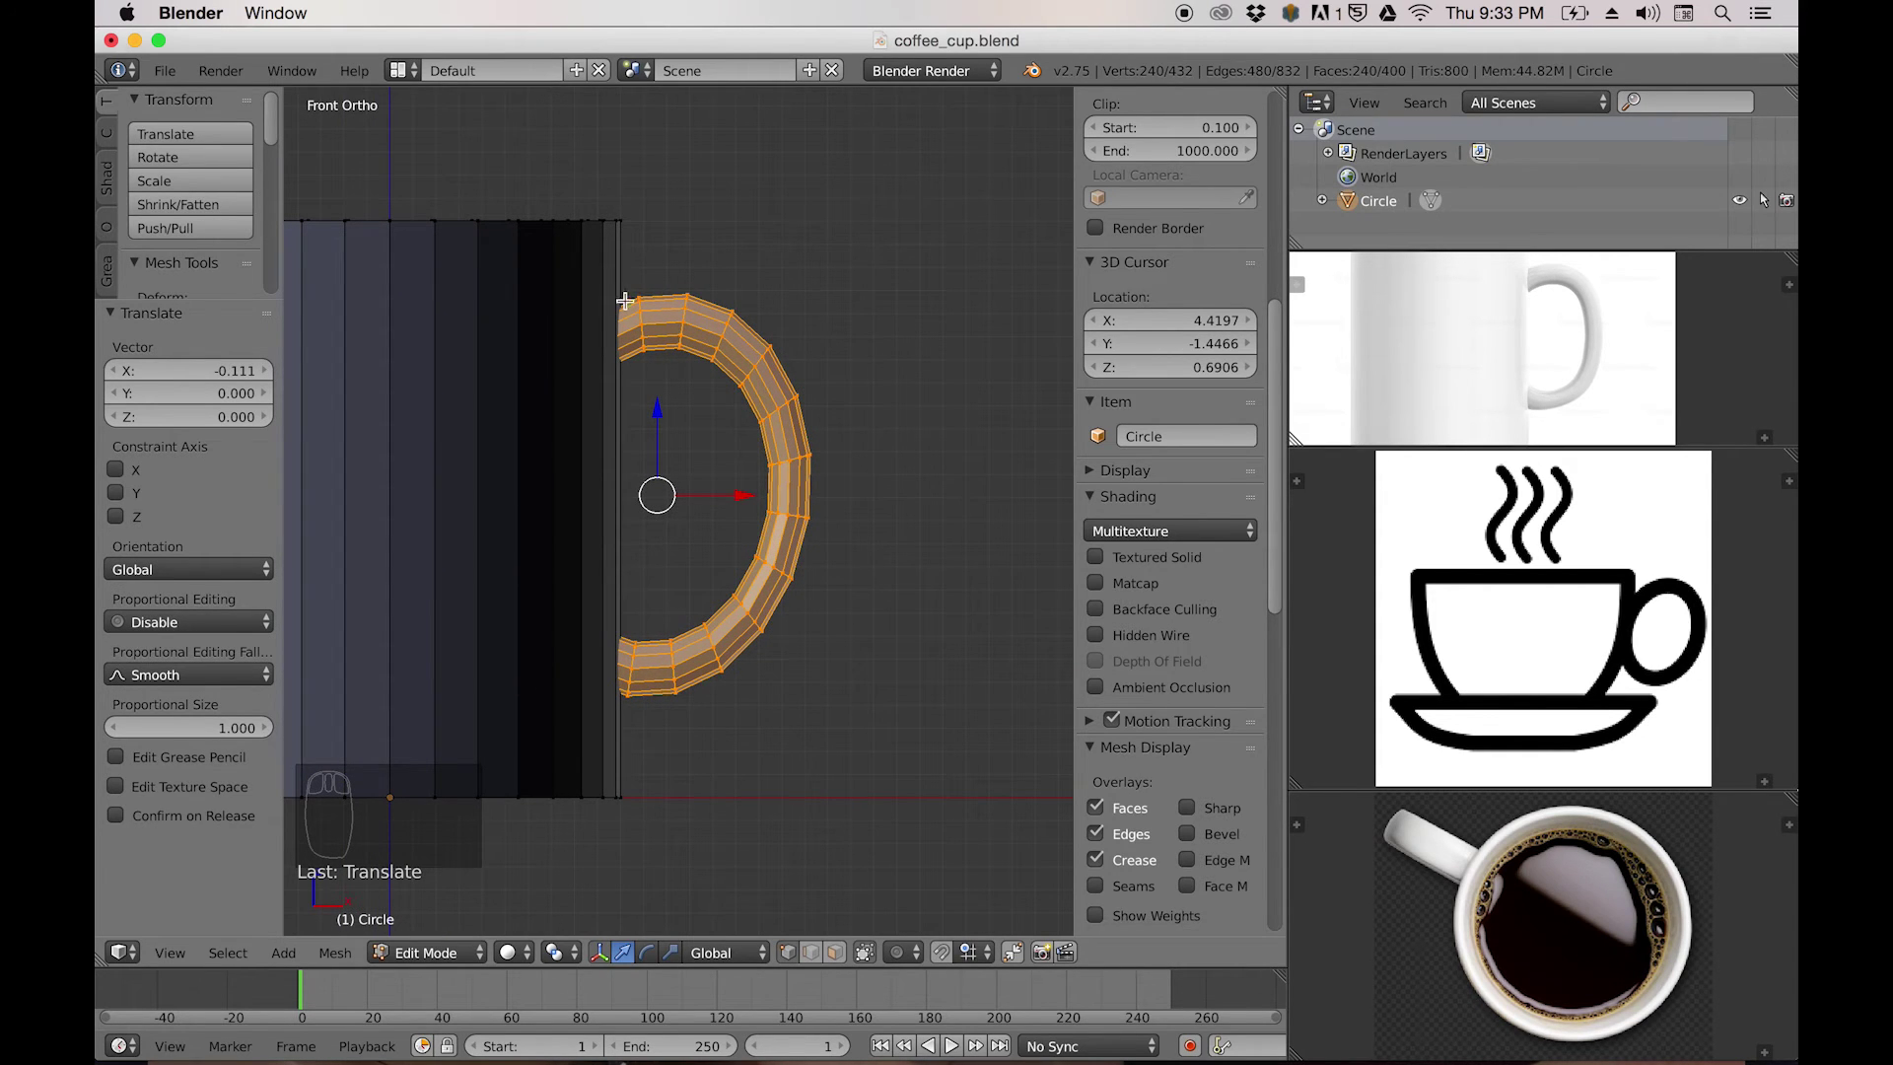
pyautogui.keyDown('shift'); pyautogui.moveTo(674, 516); pyautogui.dragTo(731, 387, button='middle'); pyautogui.keyUp('shift')
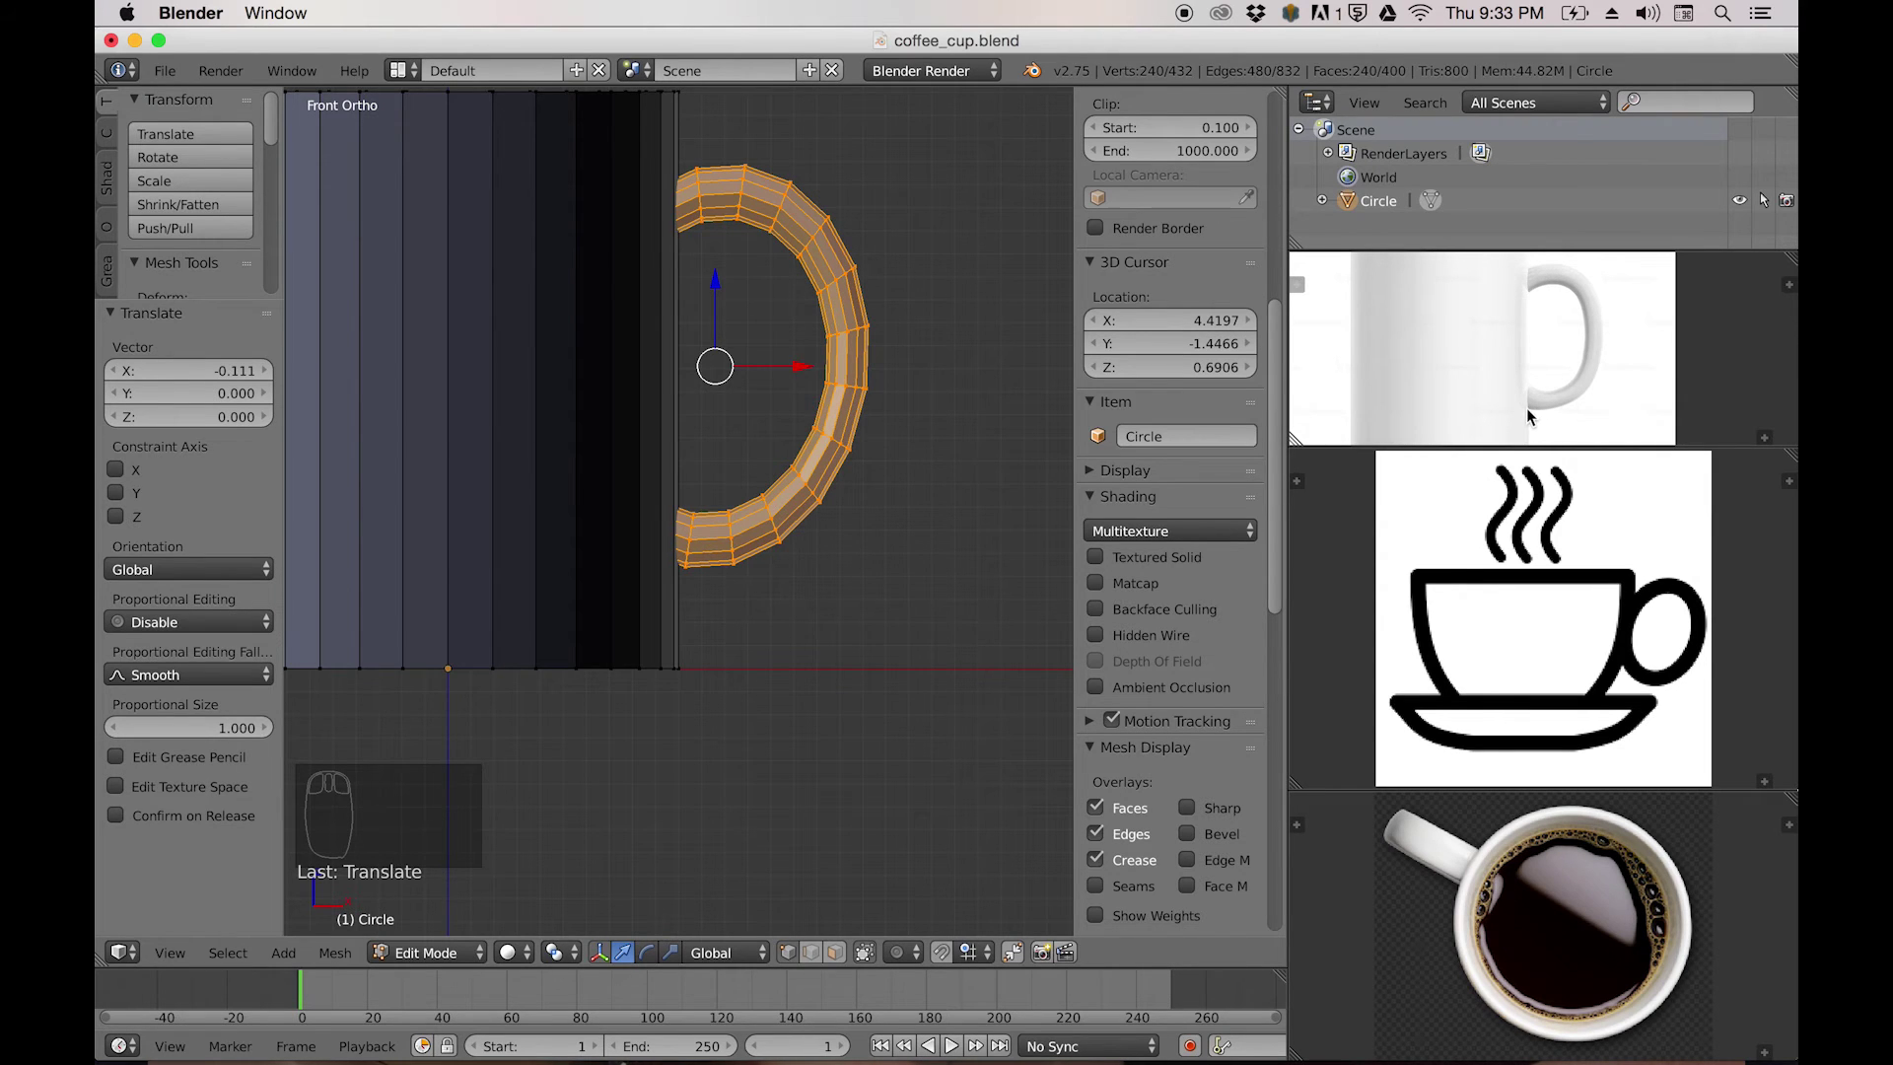
pyautogui.scroll(-2, 789, 386)
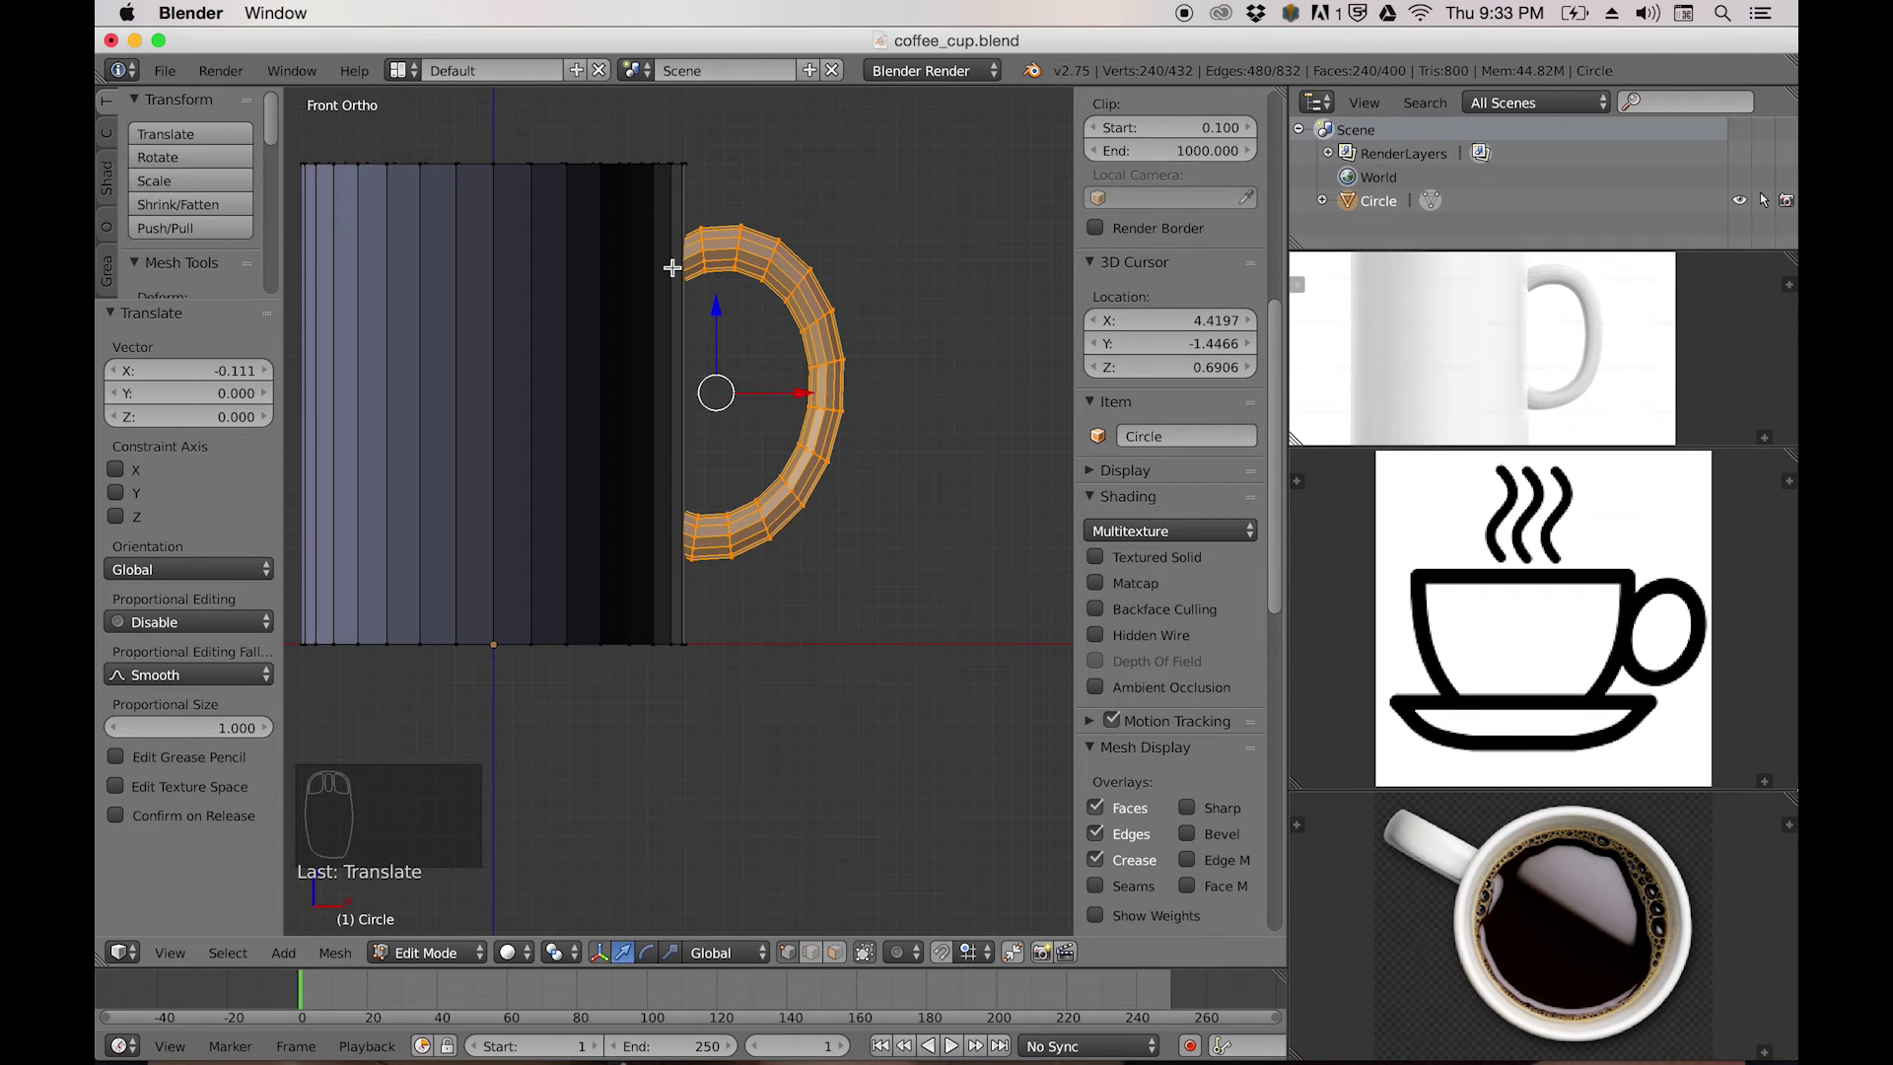
# Delete the vertices of one edge loop on the upper part of the handle section inside the cup.
pyautogui.moveTo(664, 275); pyautogui.dragTo(755, 209, button='middle')
pyautogui.scroll(4, 777, 312)
pyautogui.moveTo(717, 285); pyautogui.dragTo(760, 279, button='middle')
pyautogui.press('a')
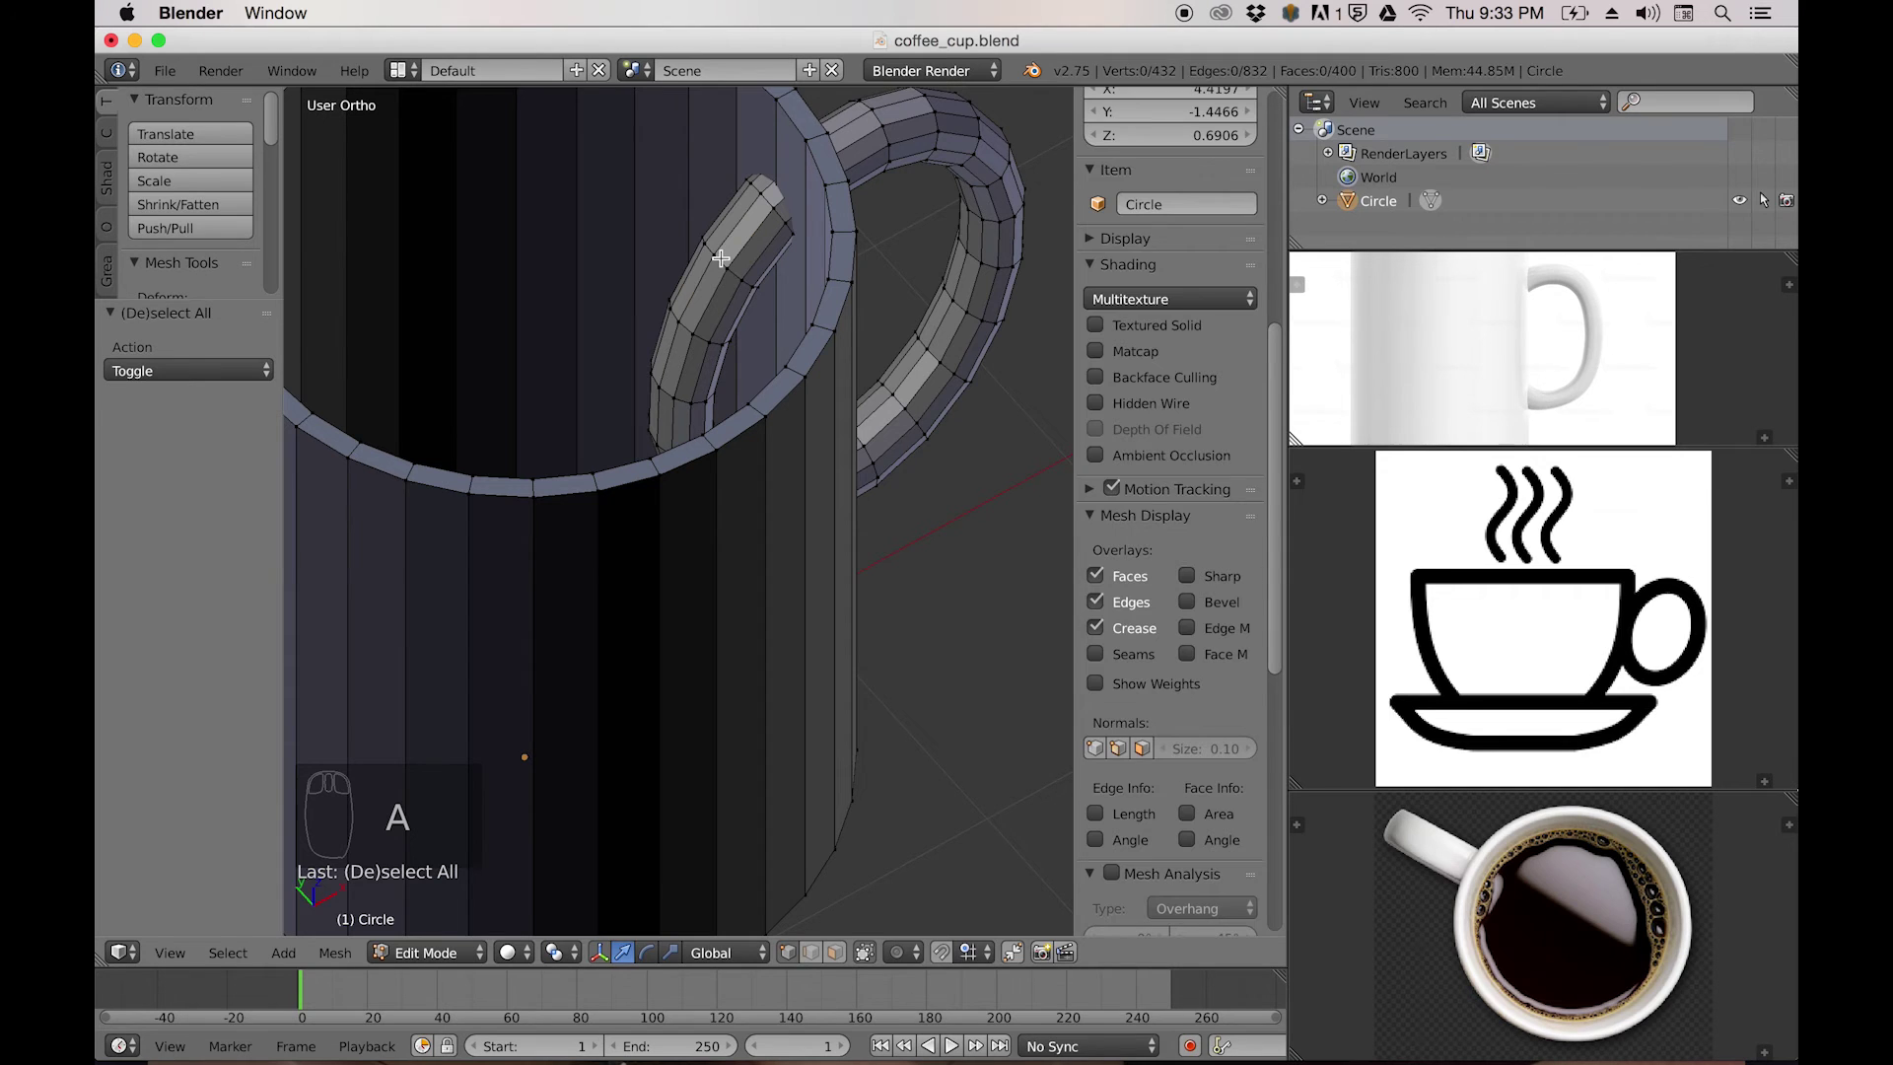
pyautogui.keyDown('alt'); pyautogui.rightClick(721, 258); pyautogui.keyUp('alt')
pyautogui.moveTo(720, 258)
pyautogui.mouseDown(button='middle')
pyautogui.moveTo(749, 276)
pyautogui.moveTo(730, 296)
pyautogui.moveTo(800, 297)
pyautogui.moveTo(757, 265)
pyautogui.mouseUp(button='middle')
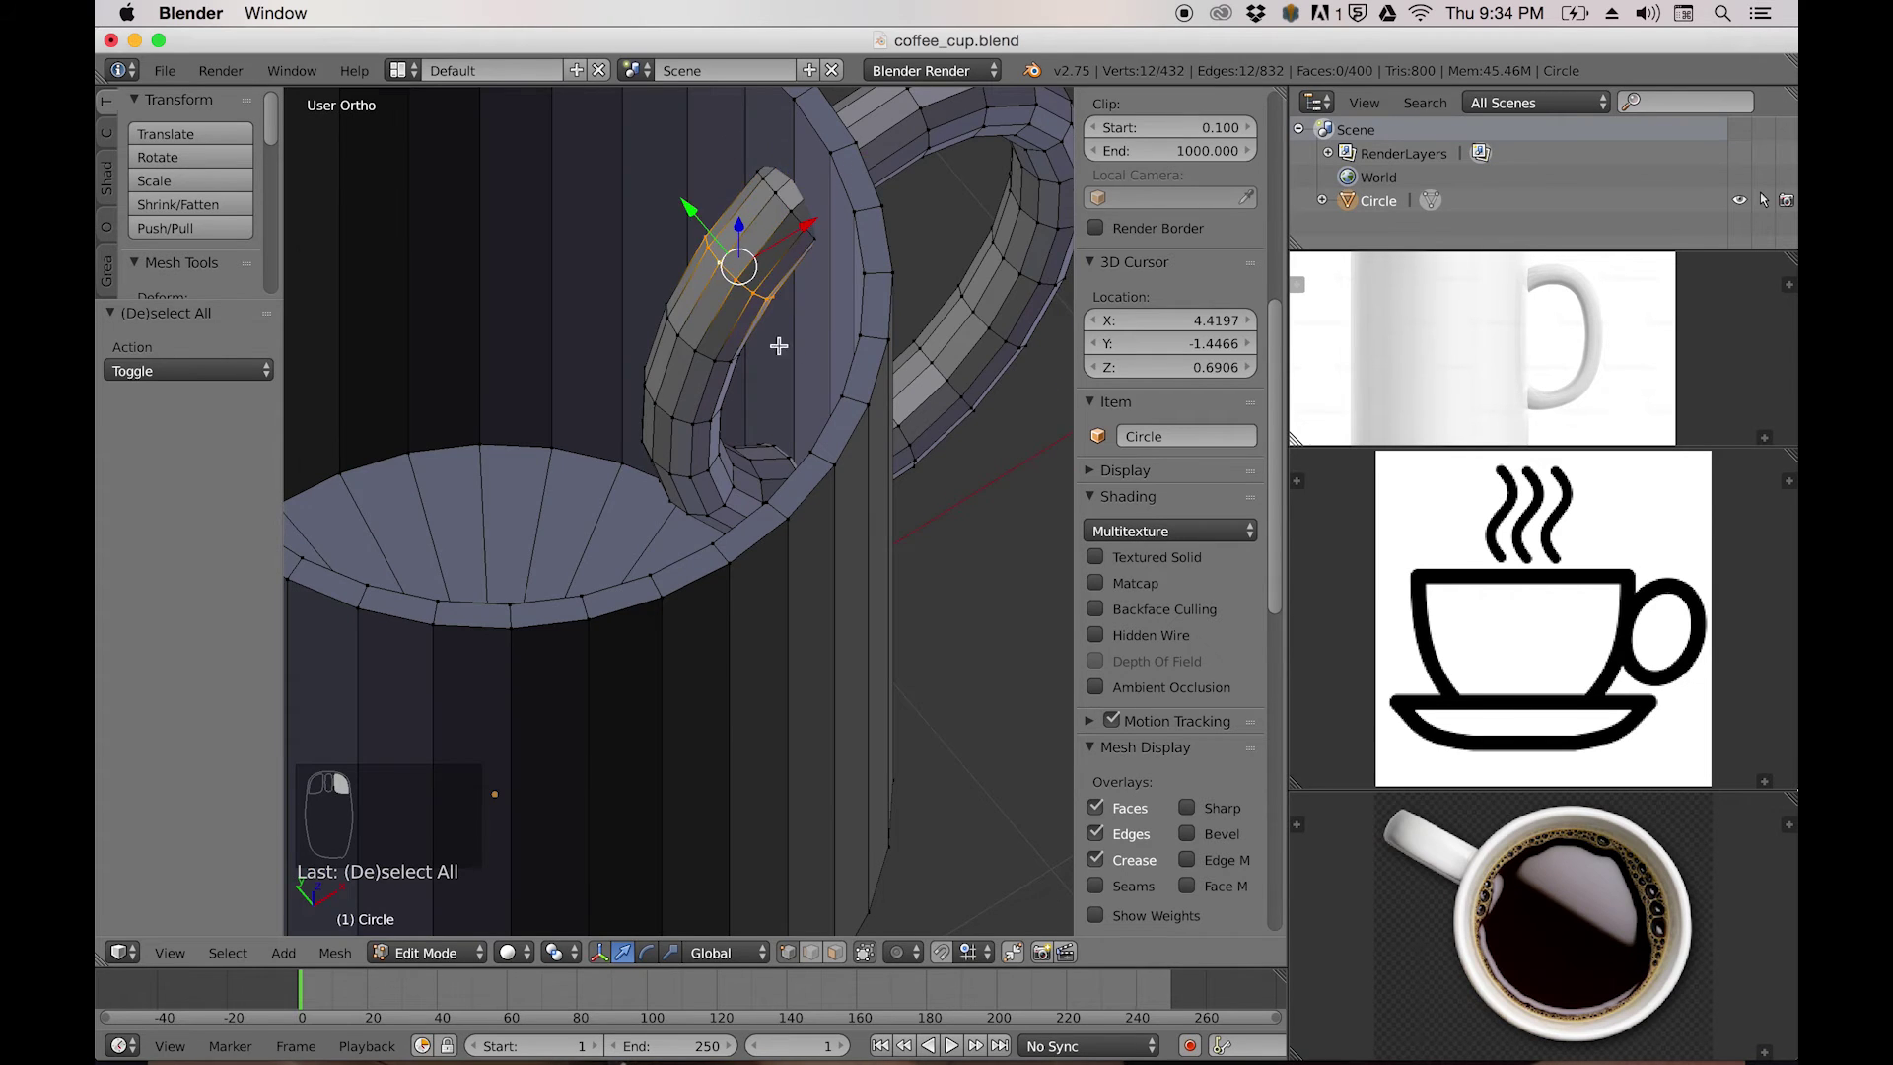
pyautogui.moveTo(783, 348); pyautogui.dragTo(758, 340, button='middle')
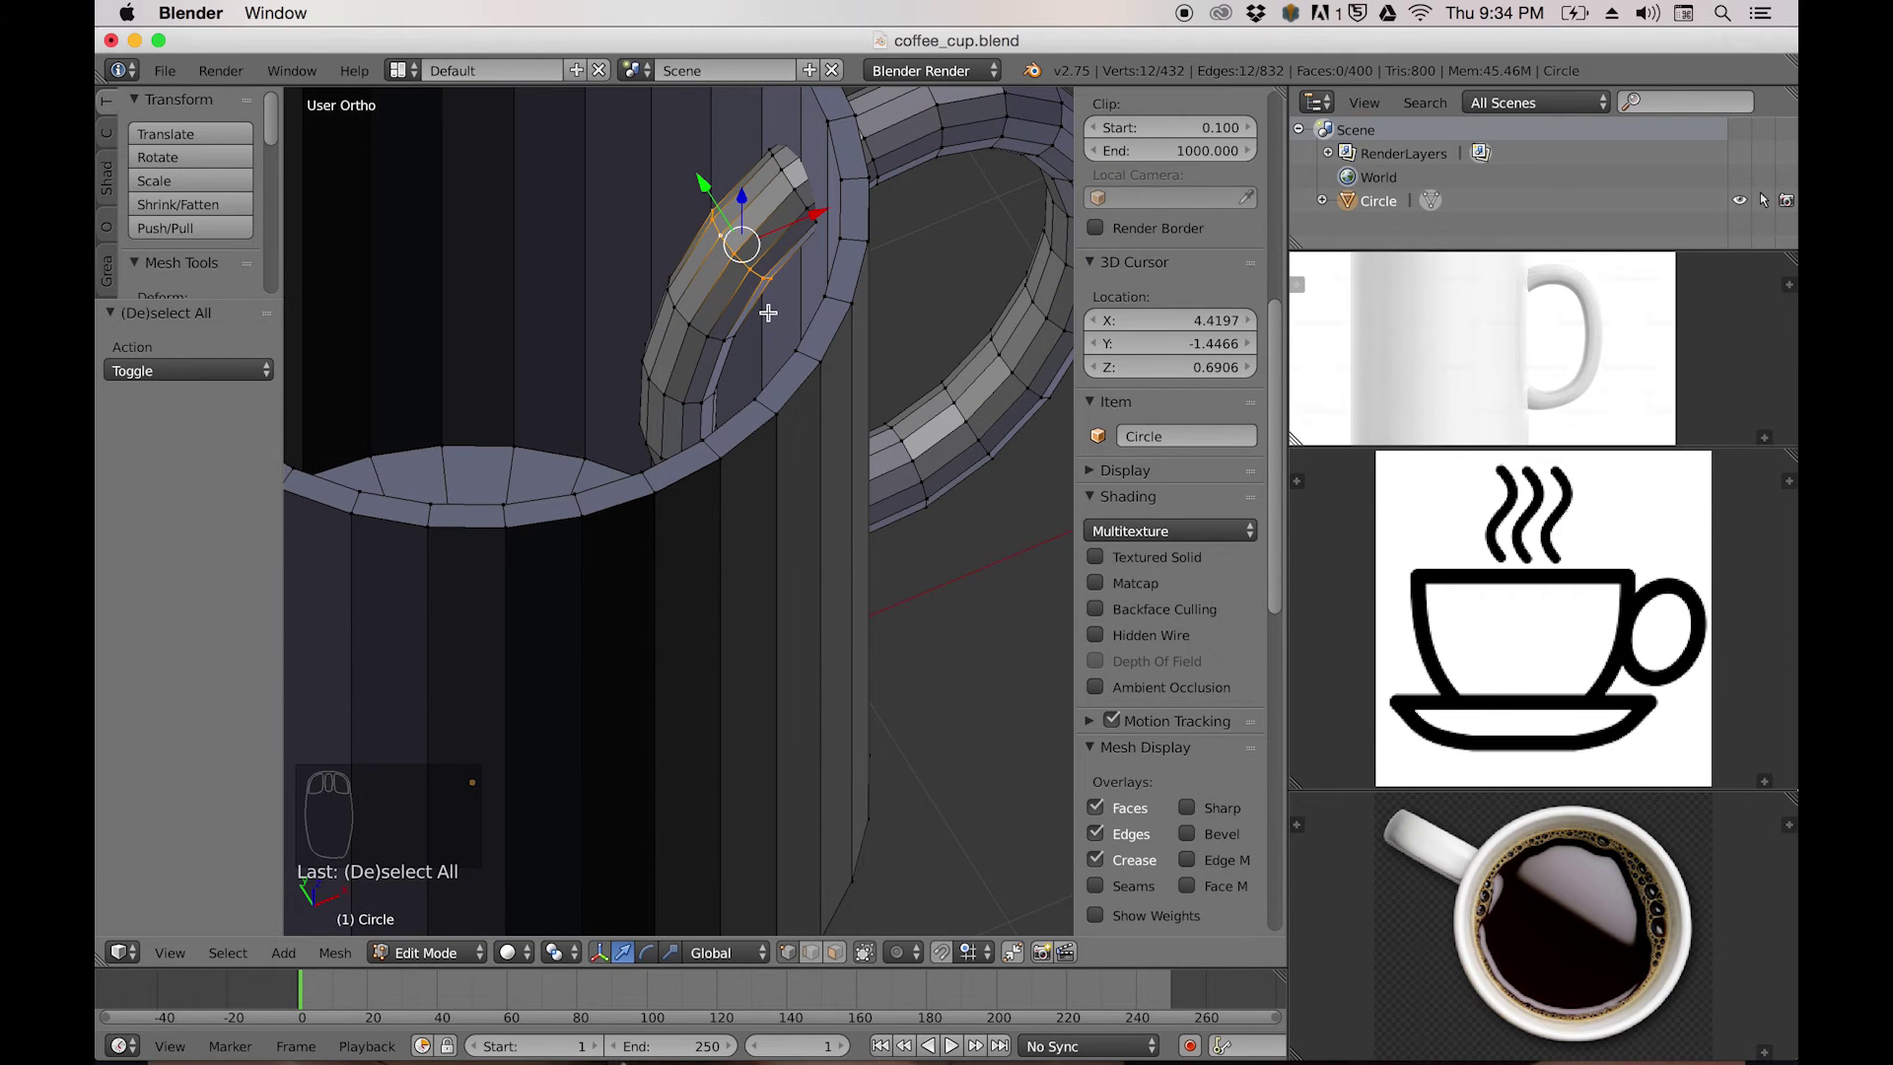
pyautogui.press('z')
pyautogui.moveTo(768, 313); pyautogui.dragTo(640, 363, button='middle')
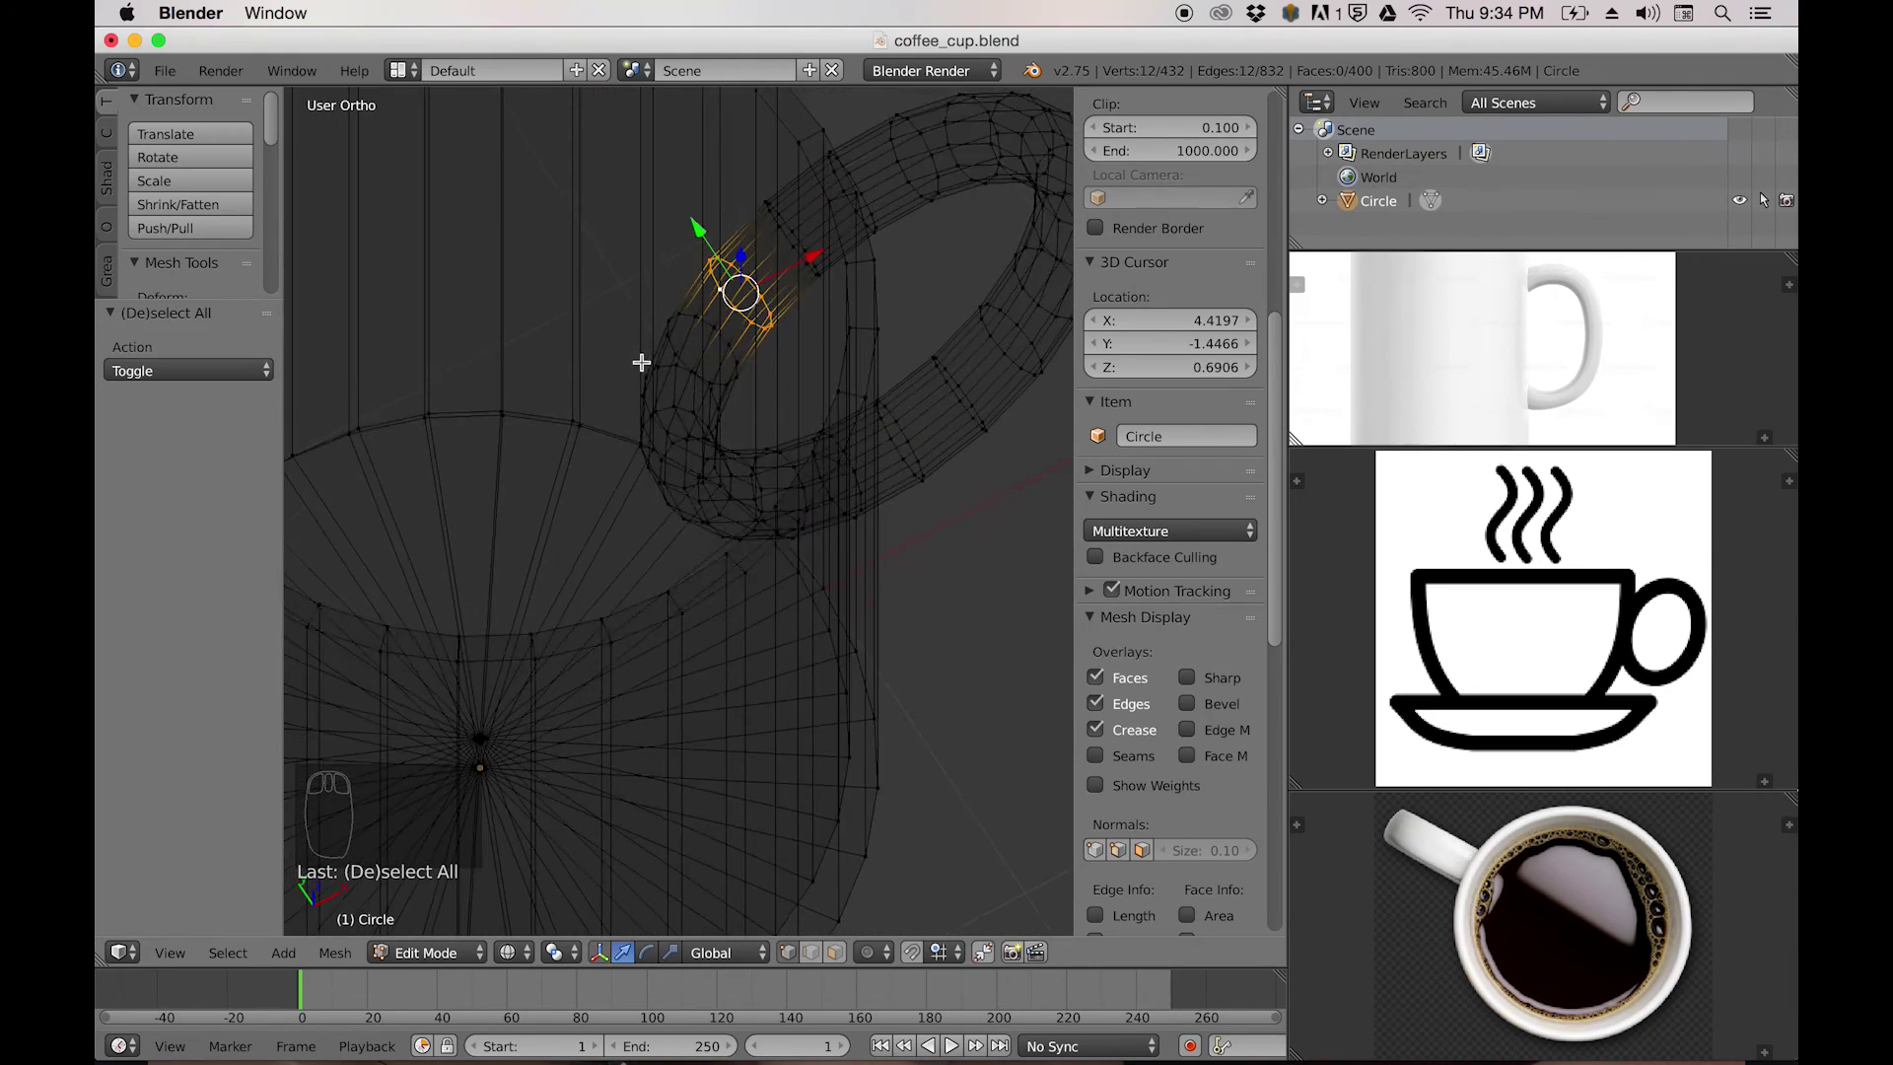
pyautogui.press('KP_7')
pyautogui.press('z')
pyautogui.moveTo(696, 462)
pyautogui.mouseDown(button='middle')
pyautogui.moveTo(778, 520)
pyautogui.moveTo(773, 545)
pyautogui.moveTo(722, 375)
pyautogui.moveTo(781, 240)
pyautogui.moveTo(769, 185)
pyautogui.moveTo(827, 250)
pyautogui.mouseUp(button='middle')
pyautogui.moveTo(809, 353)
pyautogui.mouseDown(button='middle')
pyautogui.moveTo(782, 421)
pyautogui.moveTo(765, 414)
pyautogui.moveTo(760, 371)
pyautogui.moveTo(879, 453)
pyautogui.moveTo(921, 431)
pyautogui.moveTo(815, 384)
pyautogui.moveTo(825, 129)
pyautogui.mouseUp(button='middle')
pyautogui.moveTo(869, 318); pyautogui.dragTo(745, 447, button='middle')
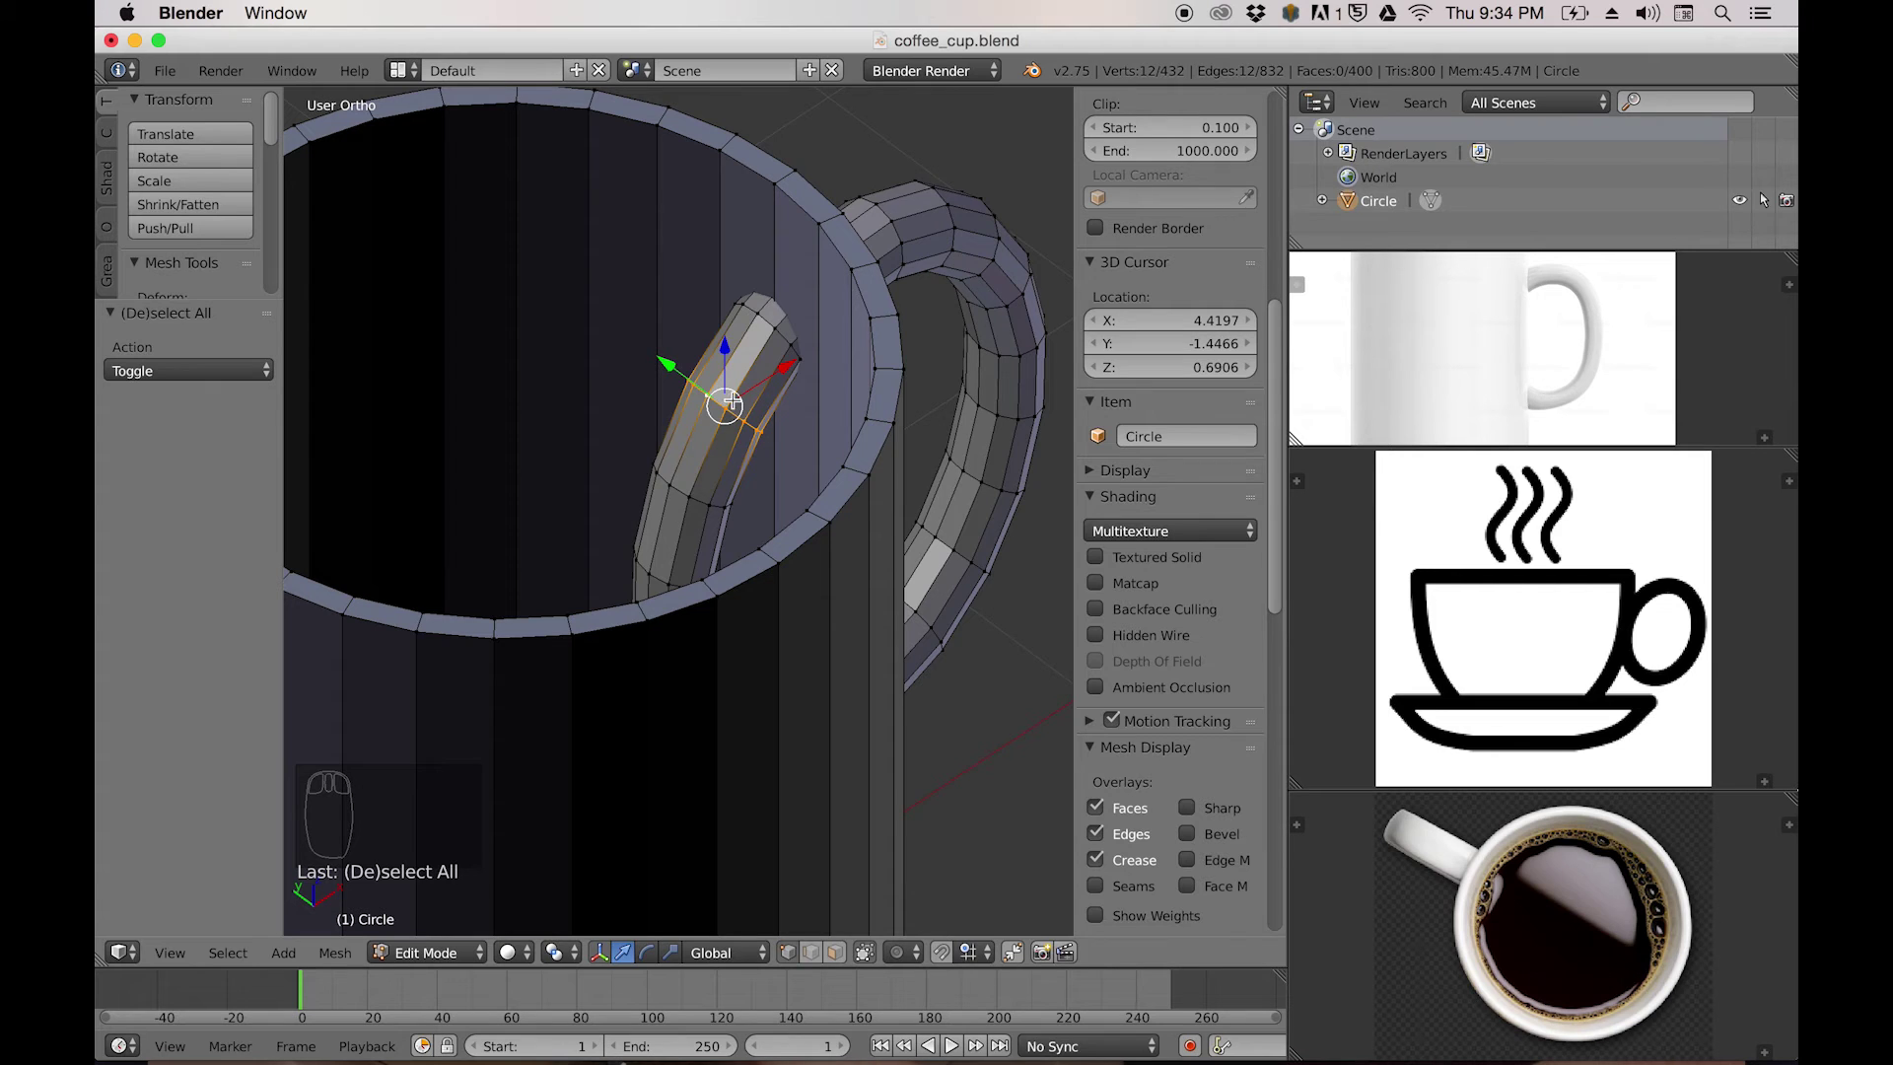
pyautogui.press('x')
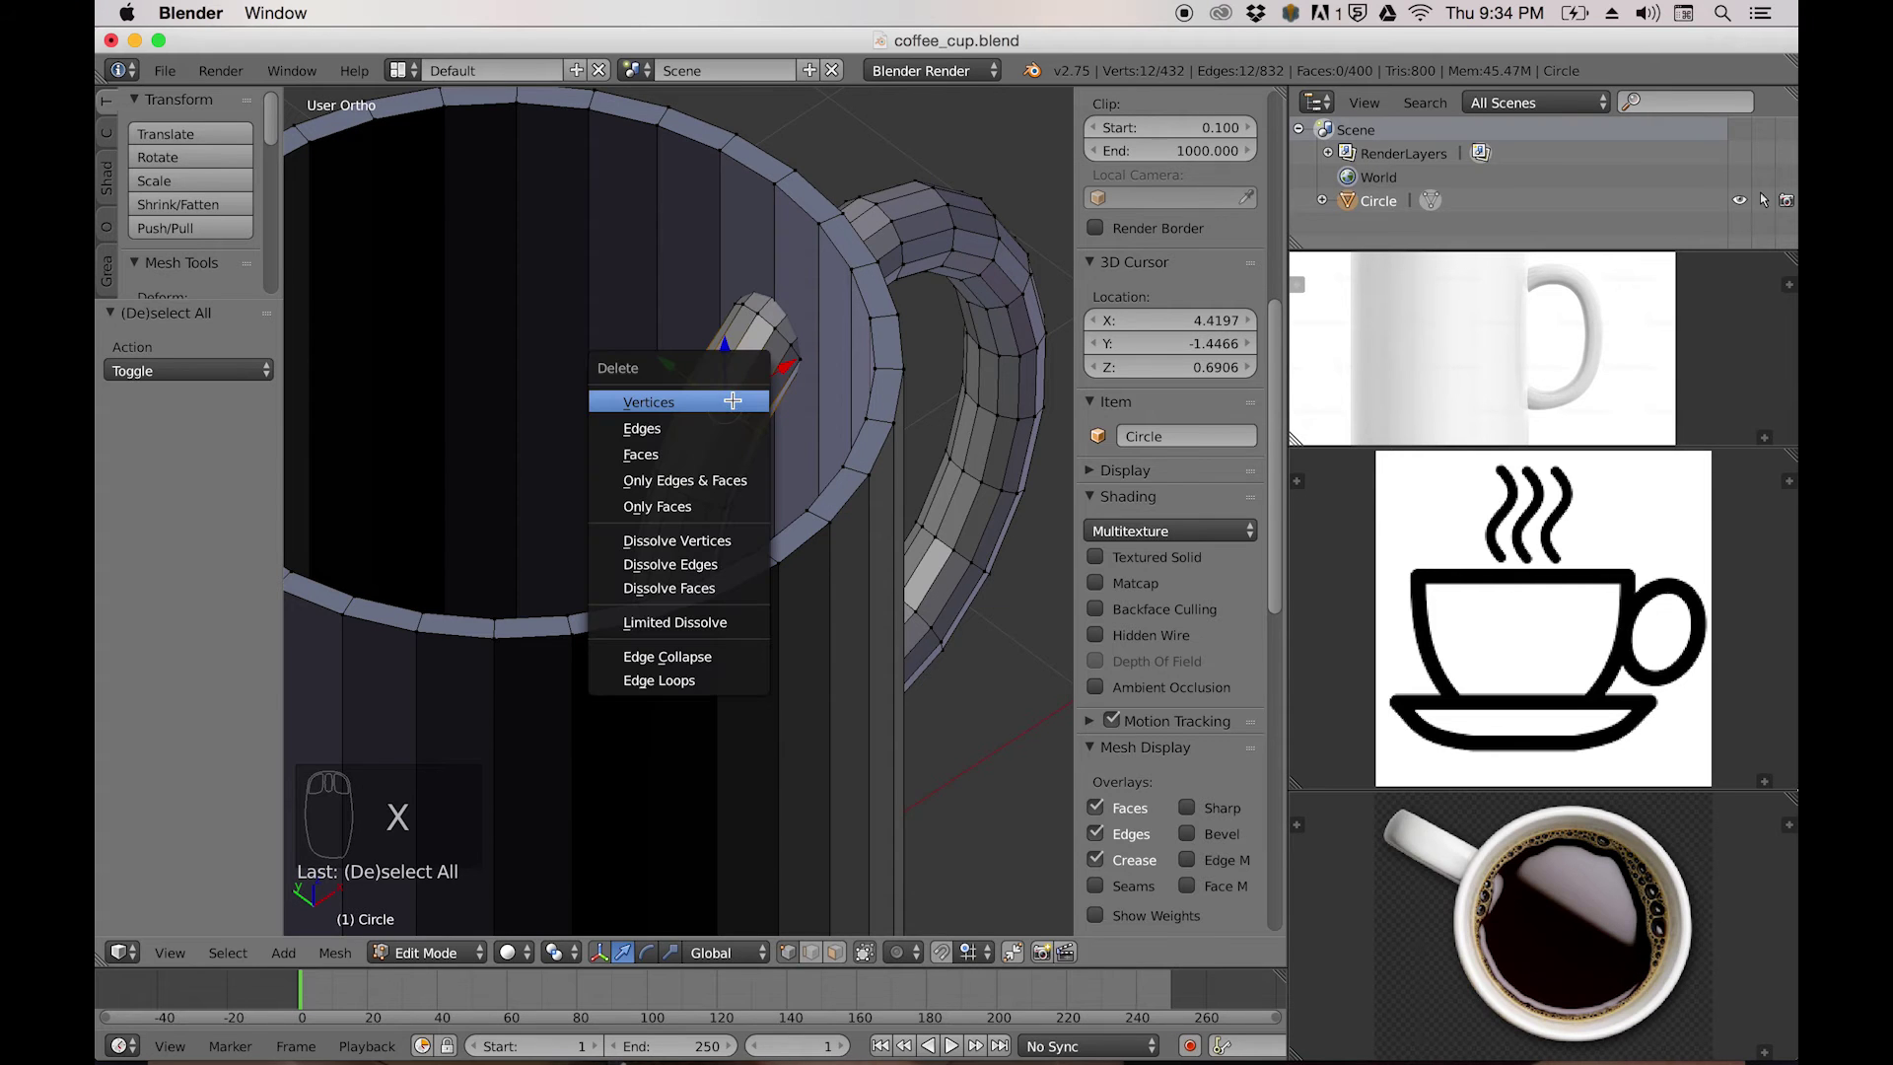
pyautogui.click(659, 402)
# Delete the vertices of an edge loop near the lower wall joint on the handle section inside the cup.
pyautogui.keyDown('shift'); pyautogui.moveTo(706, 402); pyautogui.dragTo(747, 374, button='middle'); pyautogui.keyUp('shift')
pyautogui.moveTo(770, 445); pyautogui.dragTo(741, 345, button='middle')
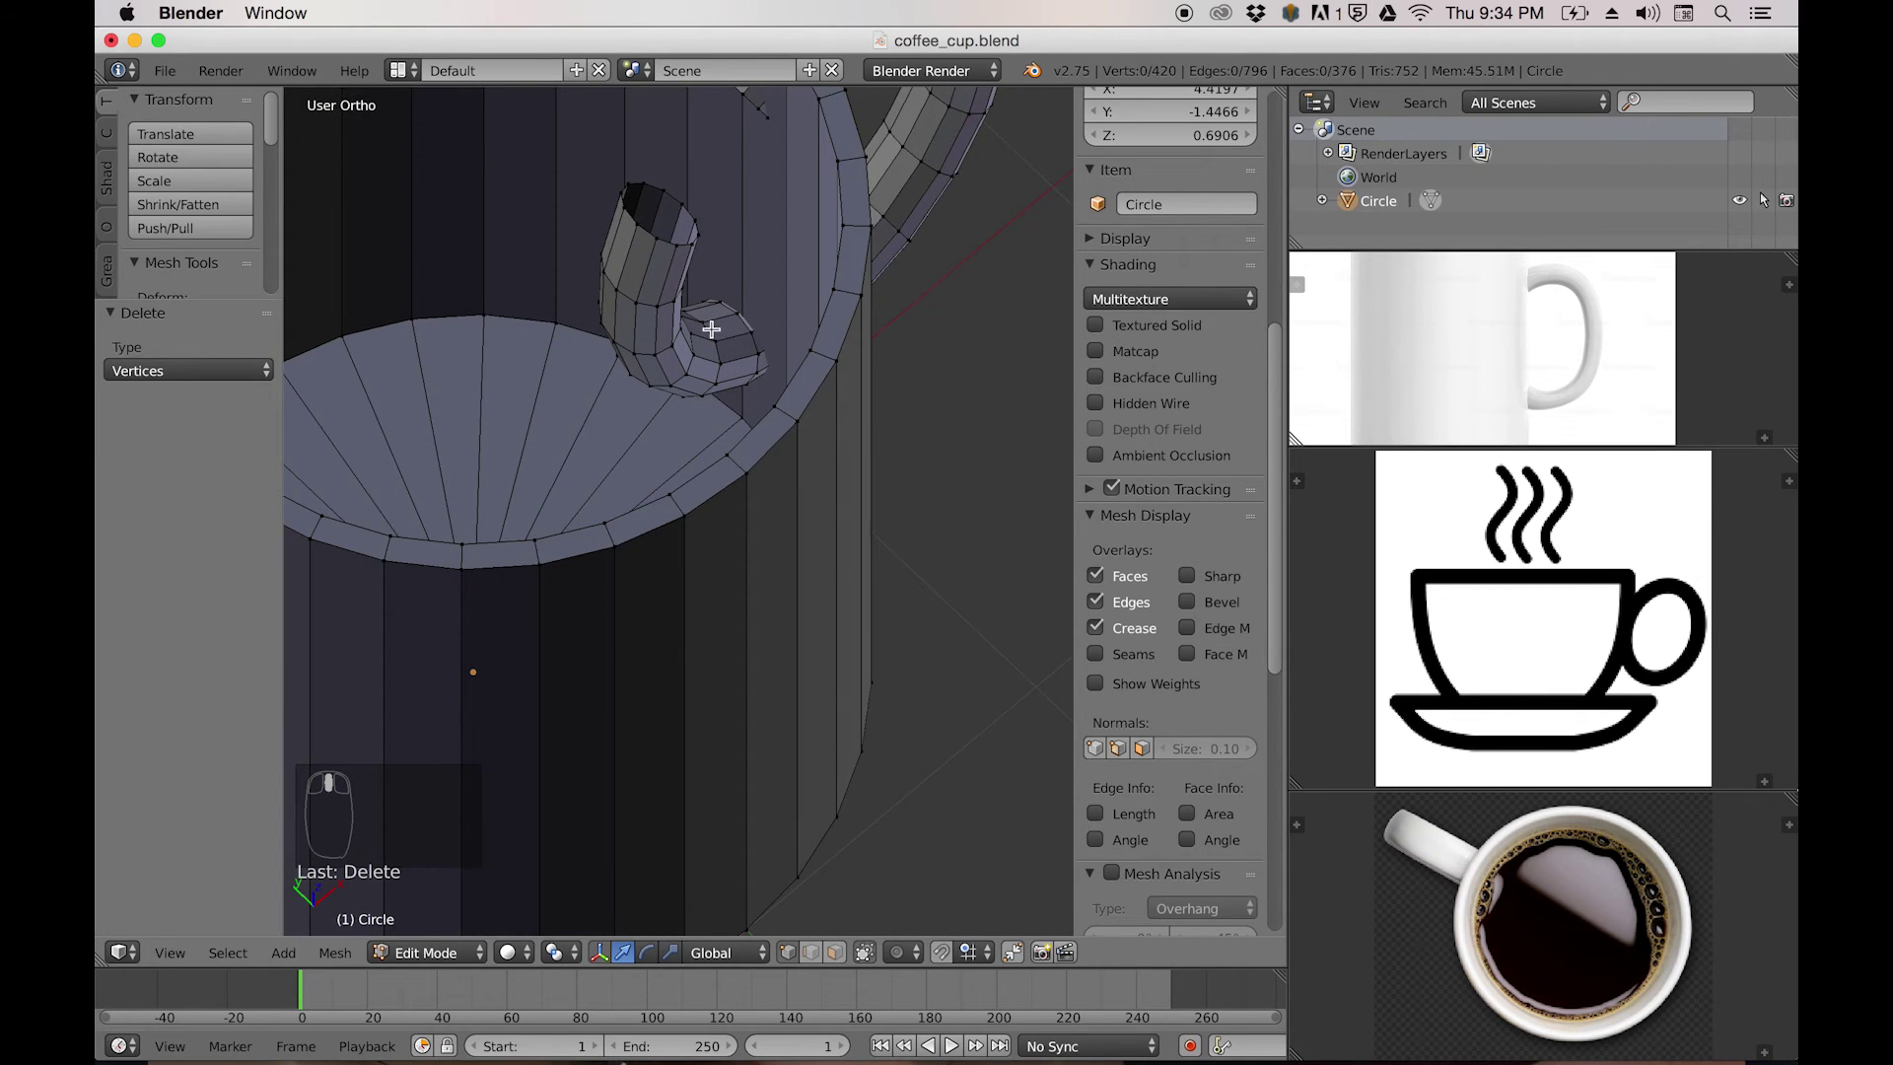
pyautogui.keyDown('alt'); pyautogui.rightClick(711, 327); pyautogui.keyUp('alt')
pyautogui.moveTo(711, 327); pyautogui.dragTo(589, 385, button='middle')
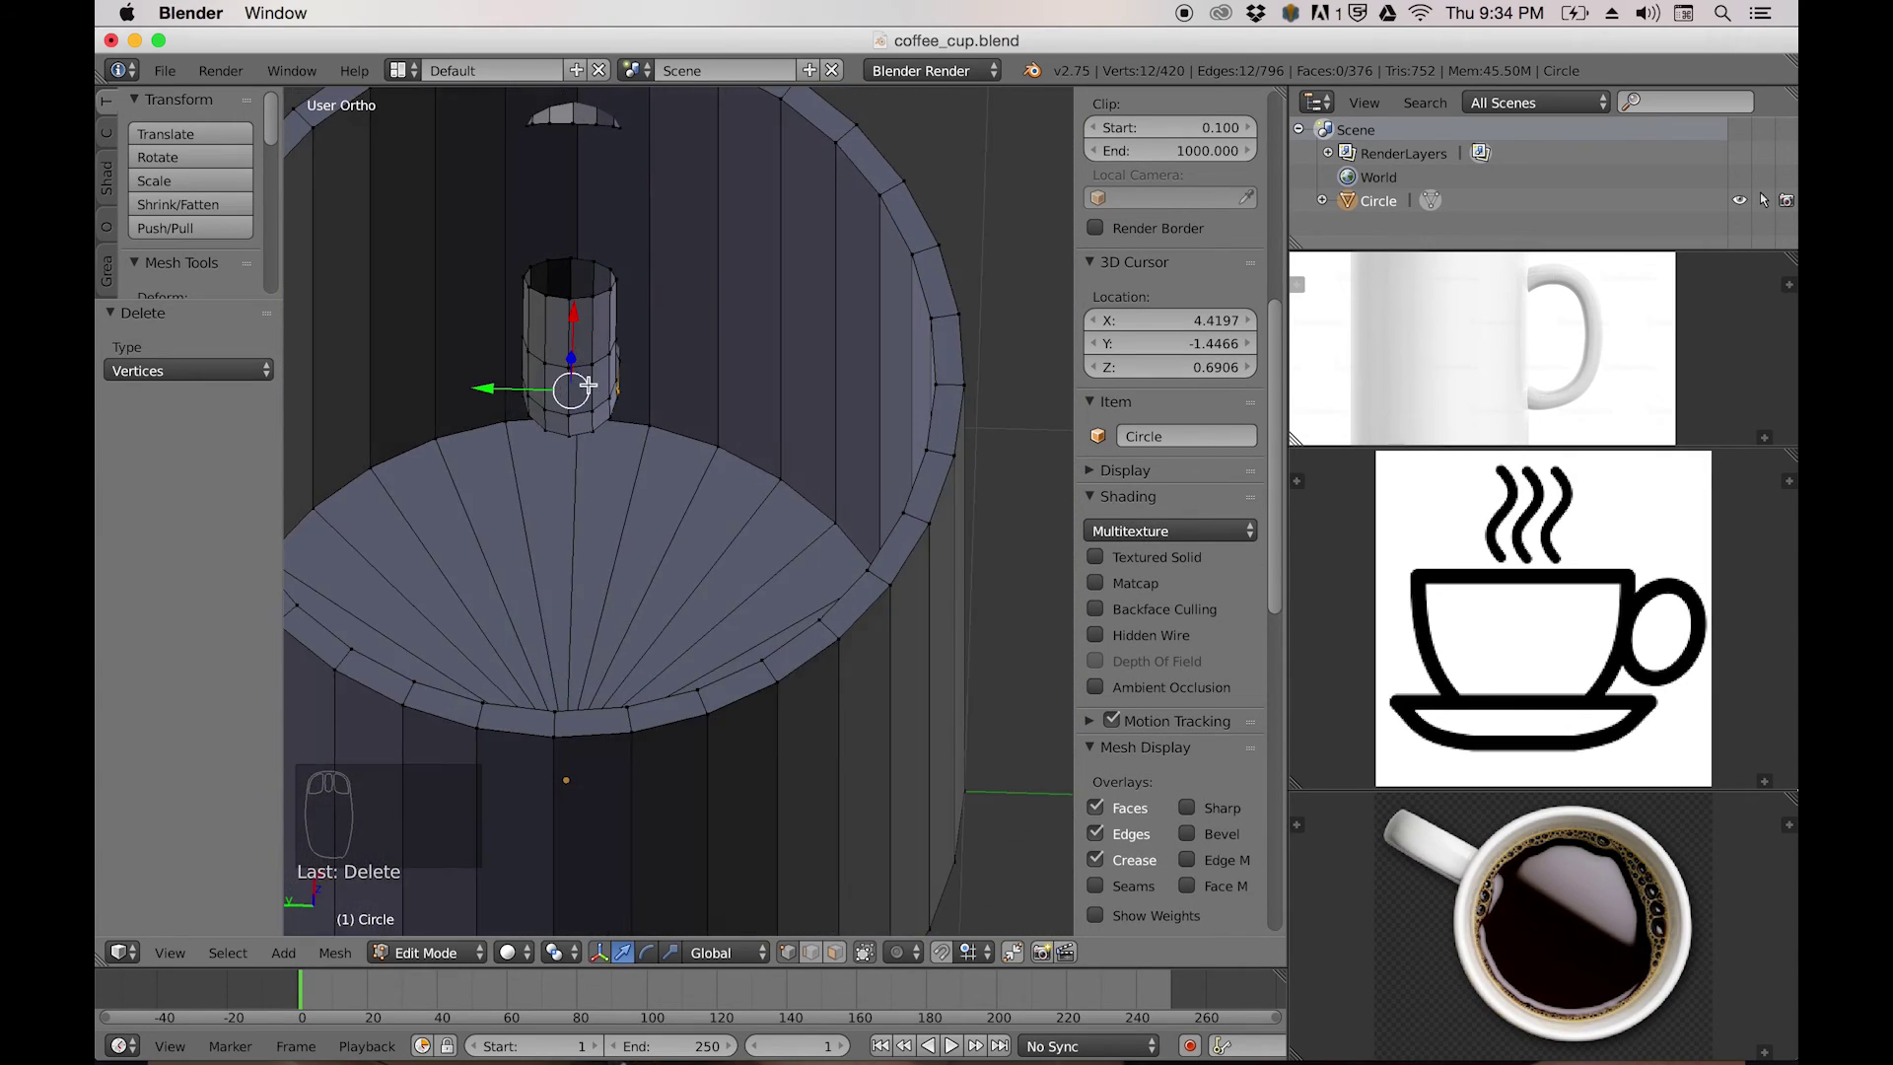
pyautogui.press('x')
pyautogui.click(688, 390)
# Select the whole detached handle piece inside the cup as linked geometry and delete its vertices.
pyautogui.moveTo(685, 351); pyautogui.dragTo(640, 328, button='middle')
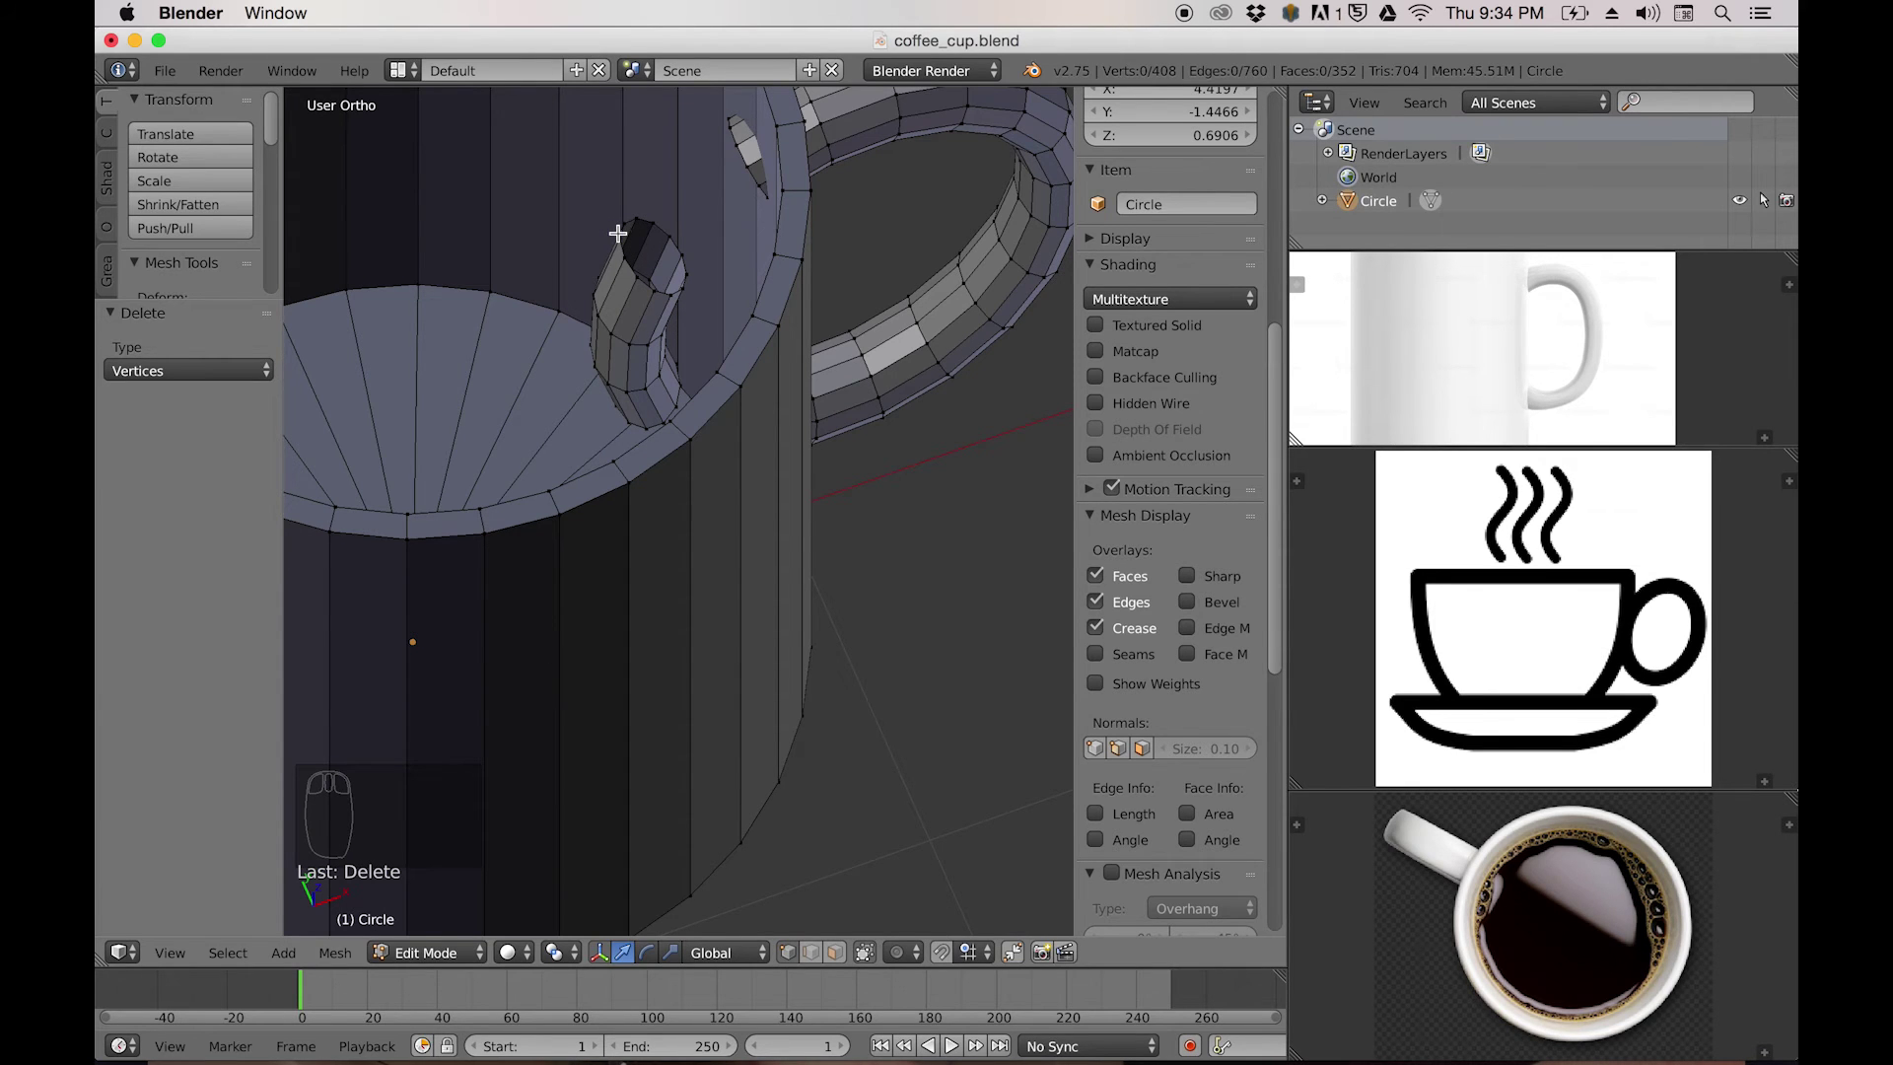
pyautogui.press('l')
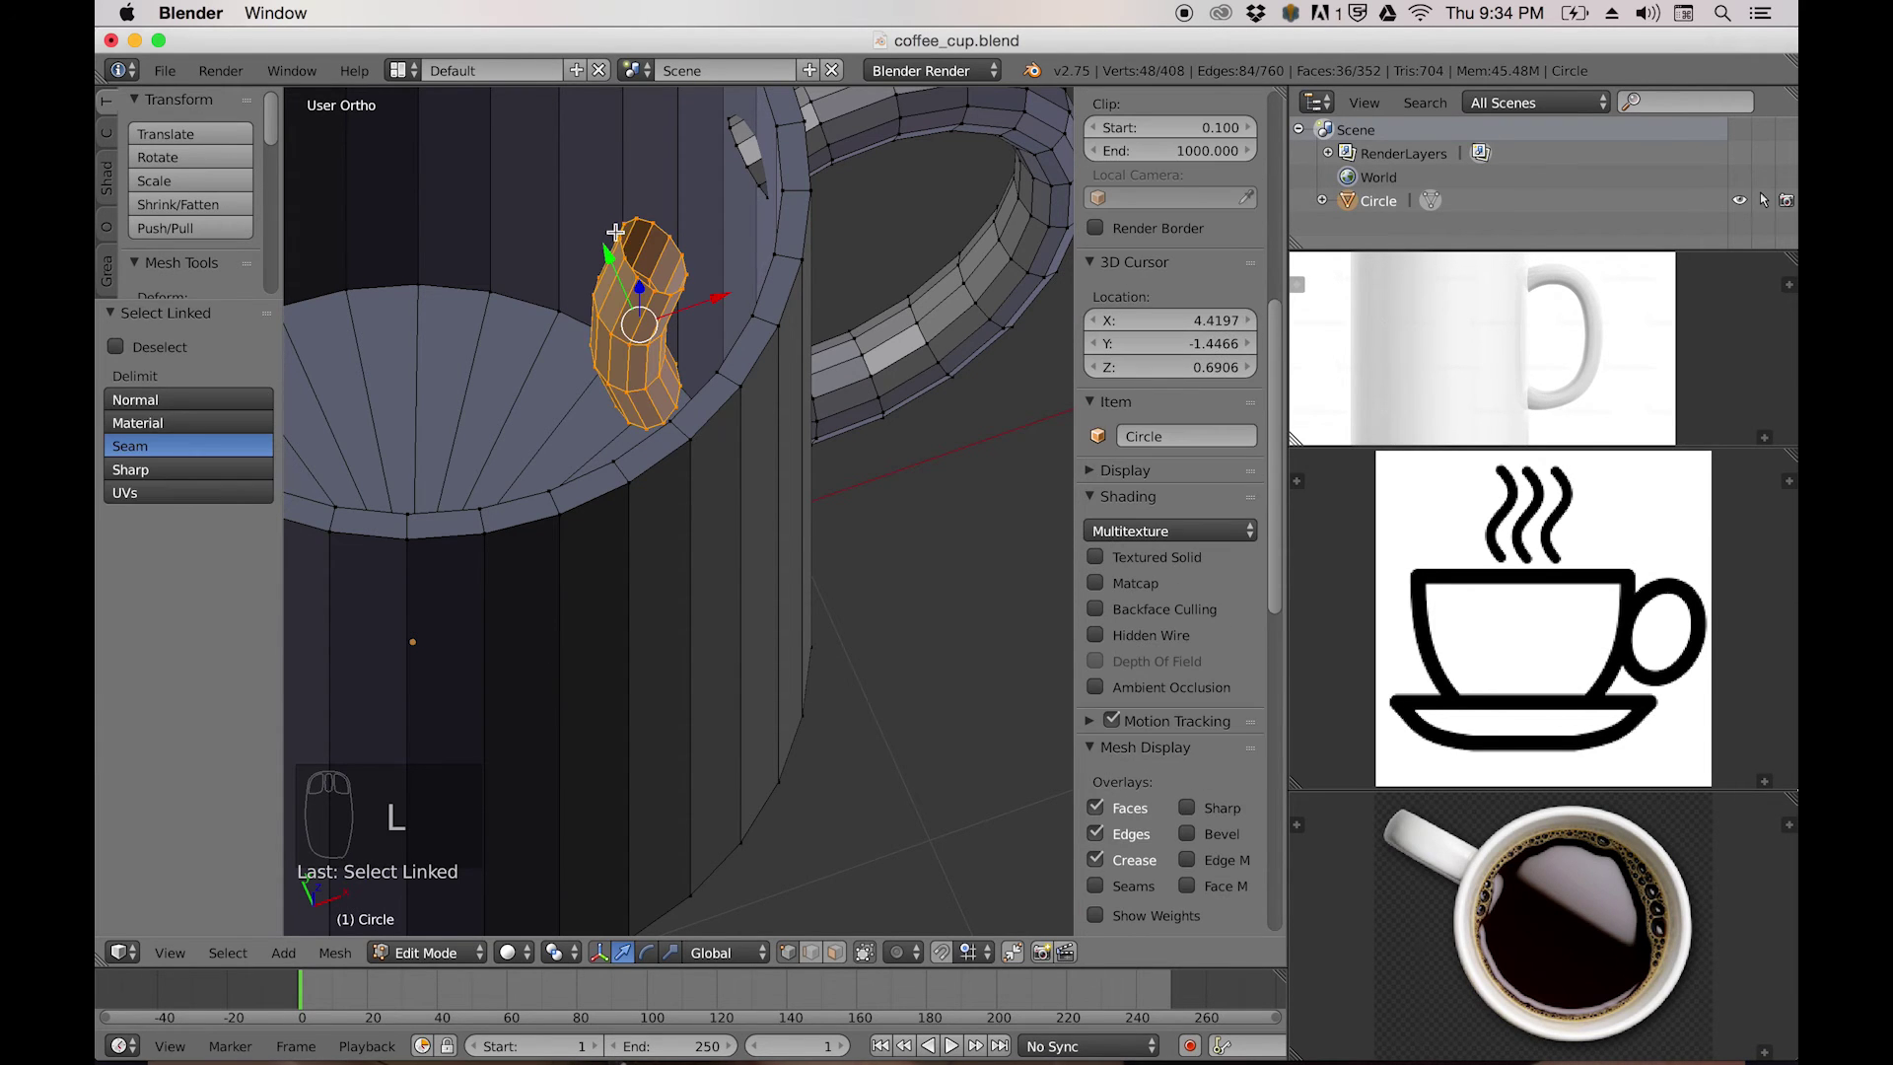
pyautogui.moveTo(642, 264); pyautogui.dragTo(725, 161, button='middle')
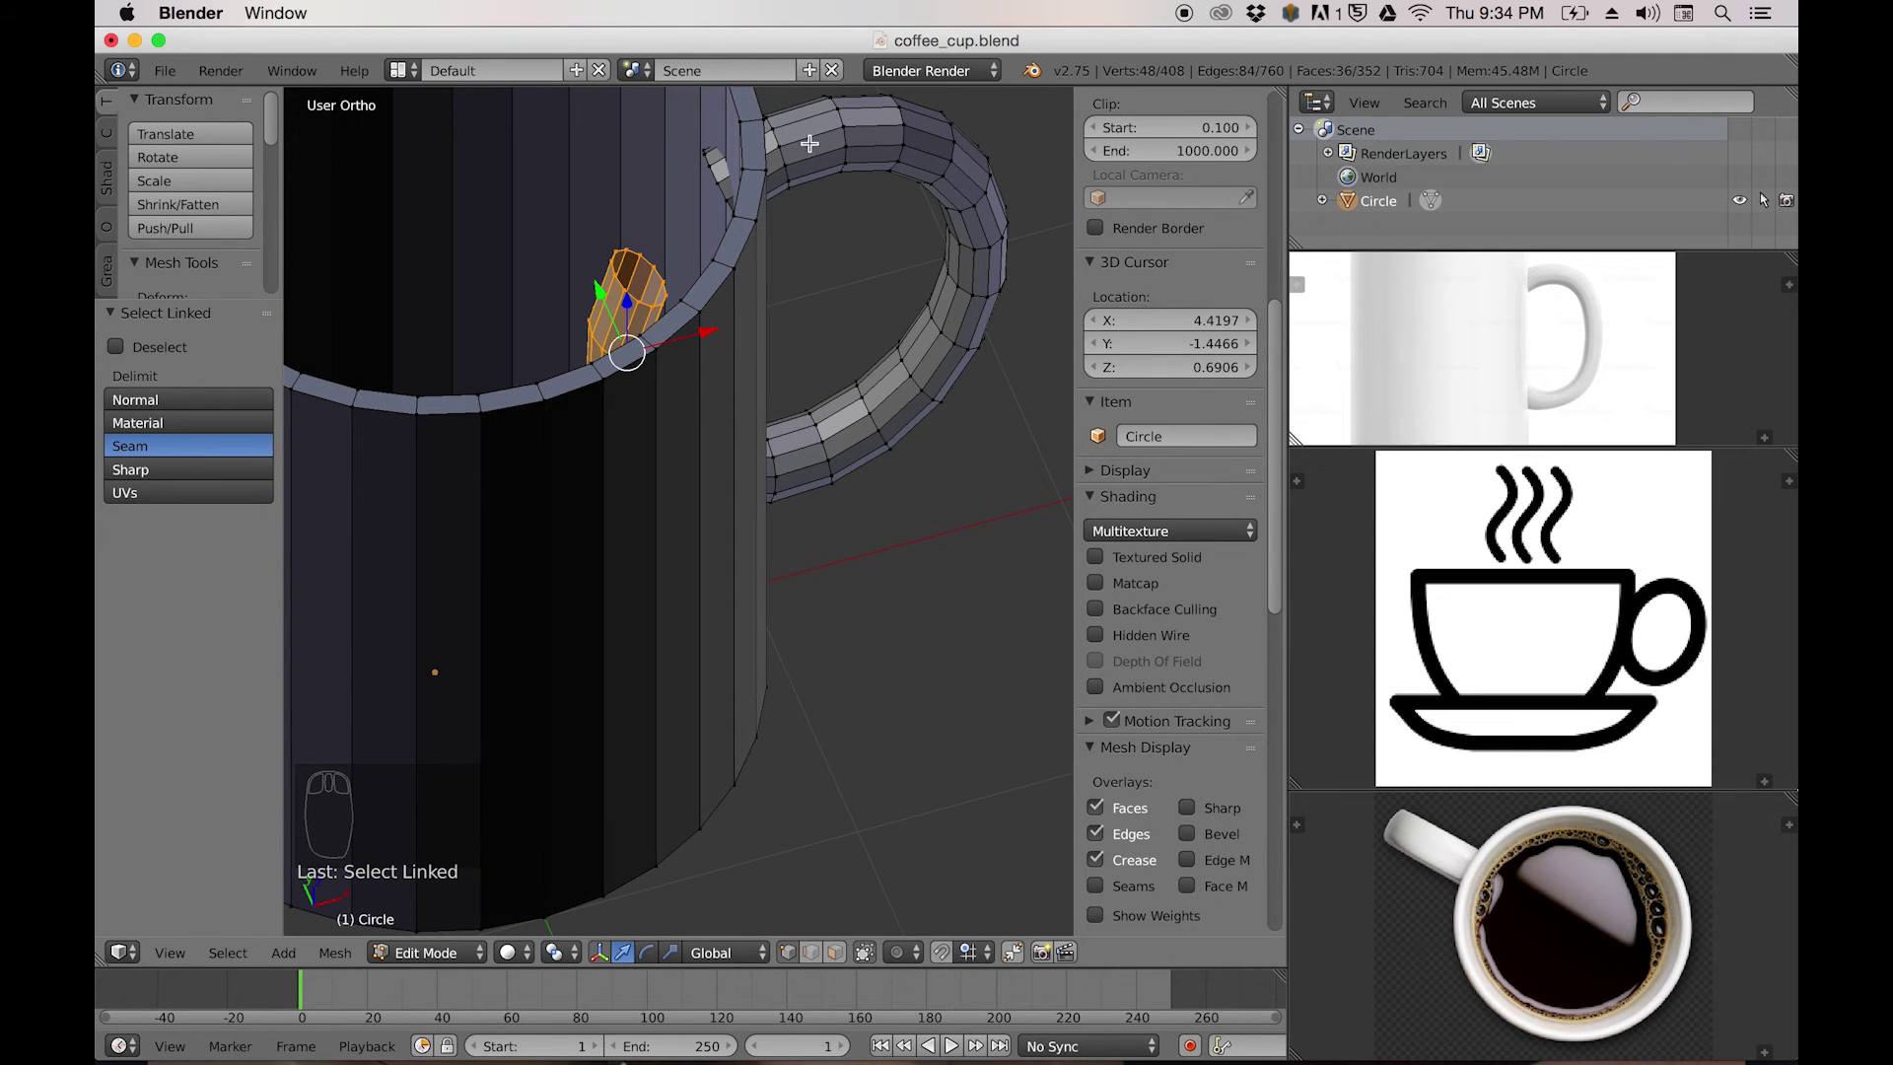
pyautogui.moveTo(690, 261); pyautogui.dragTo(619, 334, button='middle')
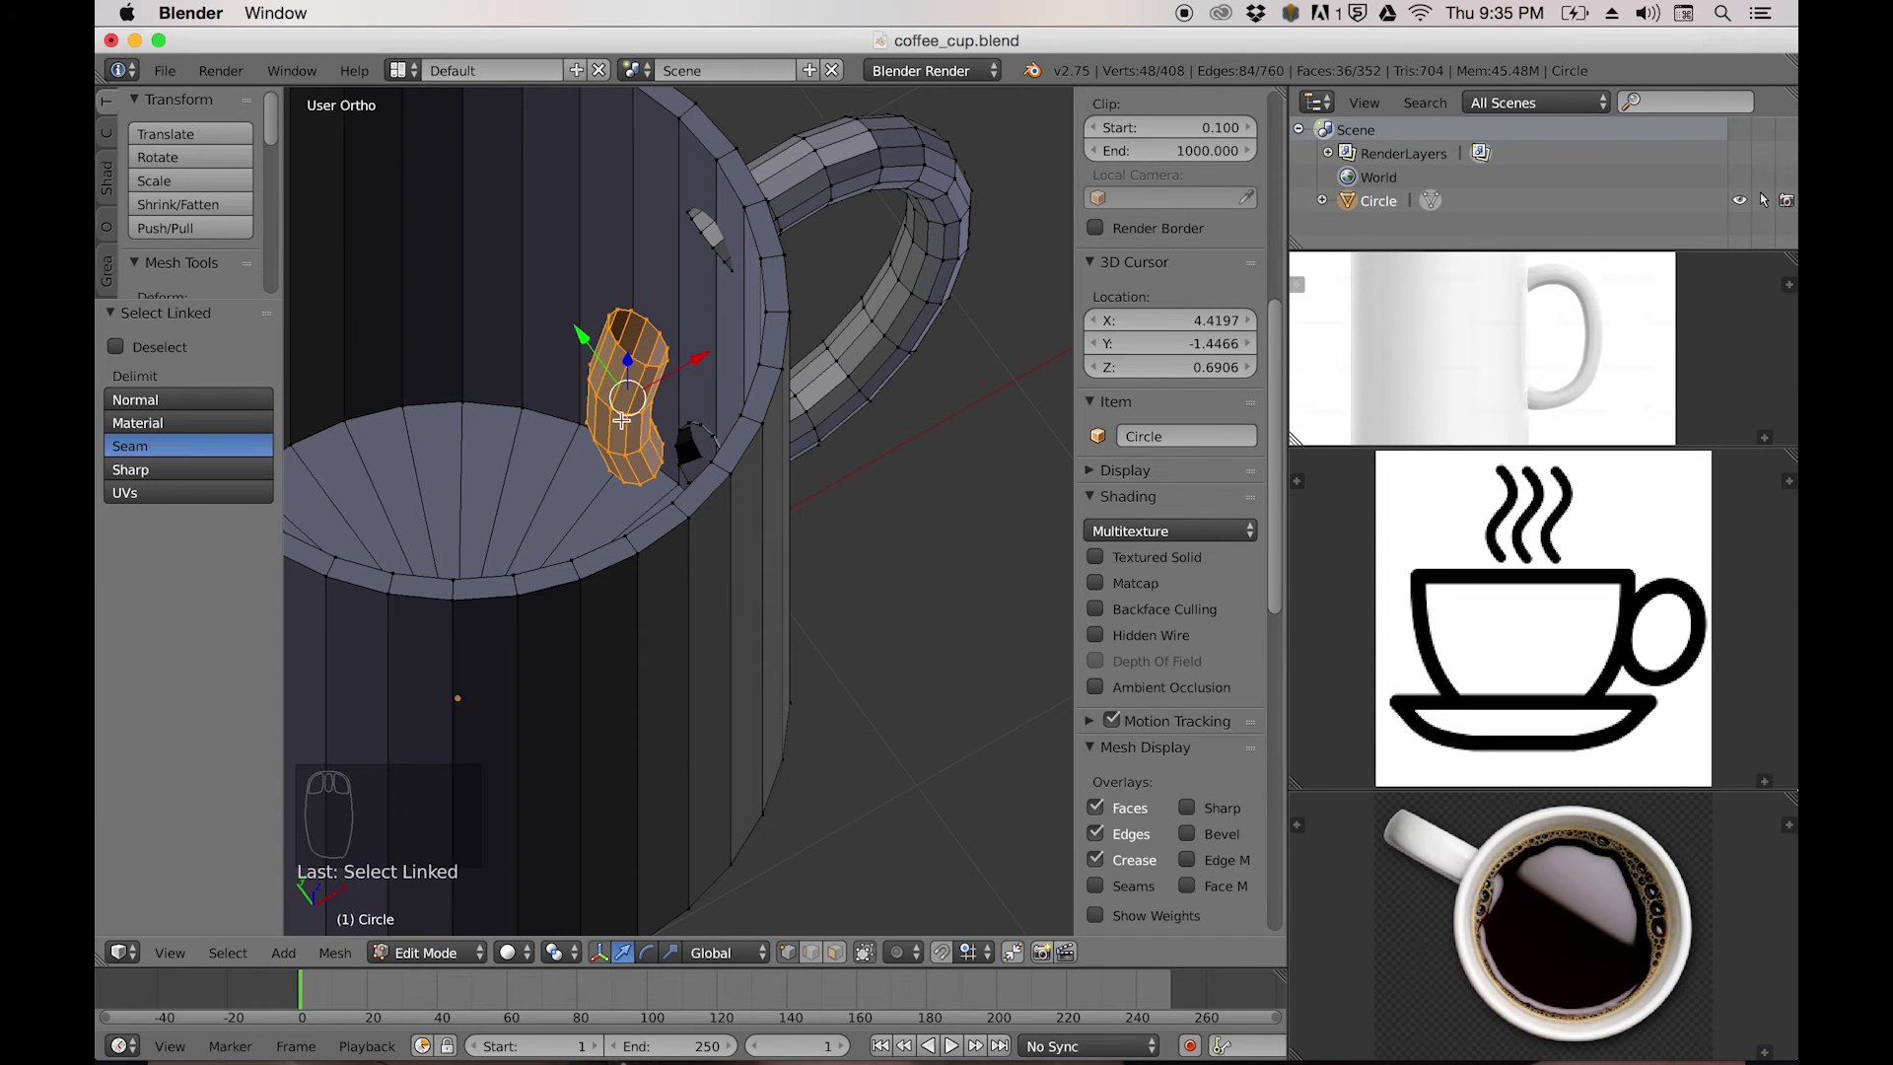
pyautogui.press('x')
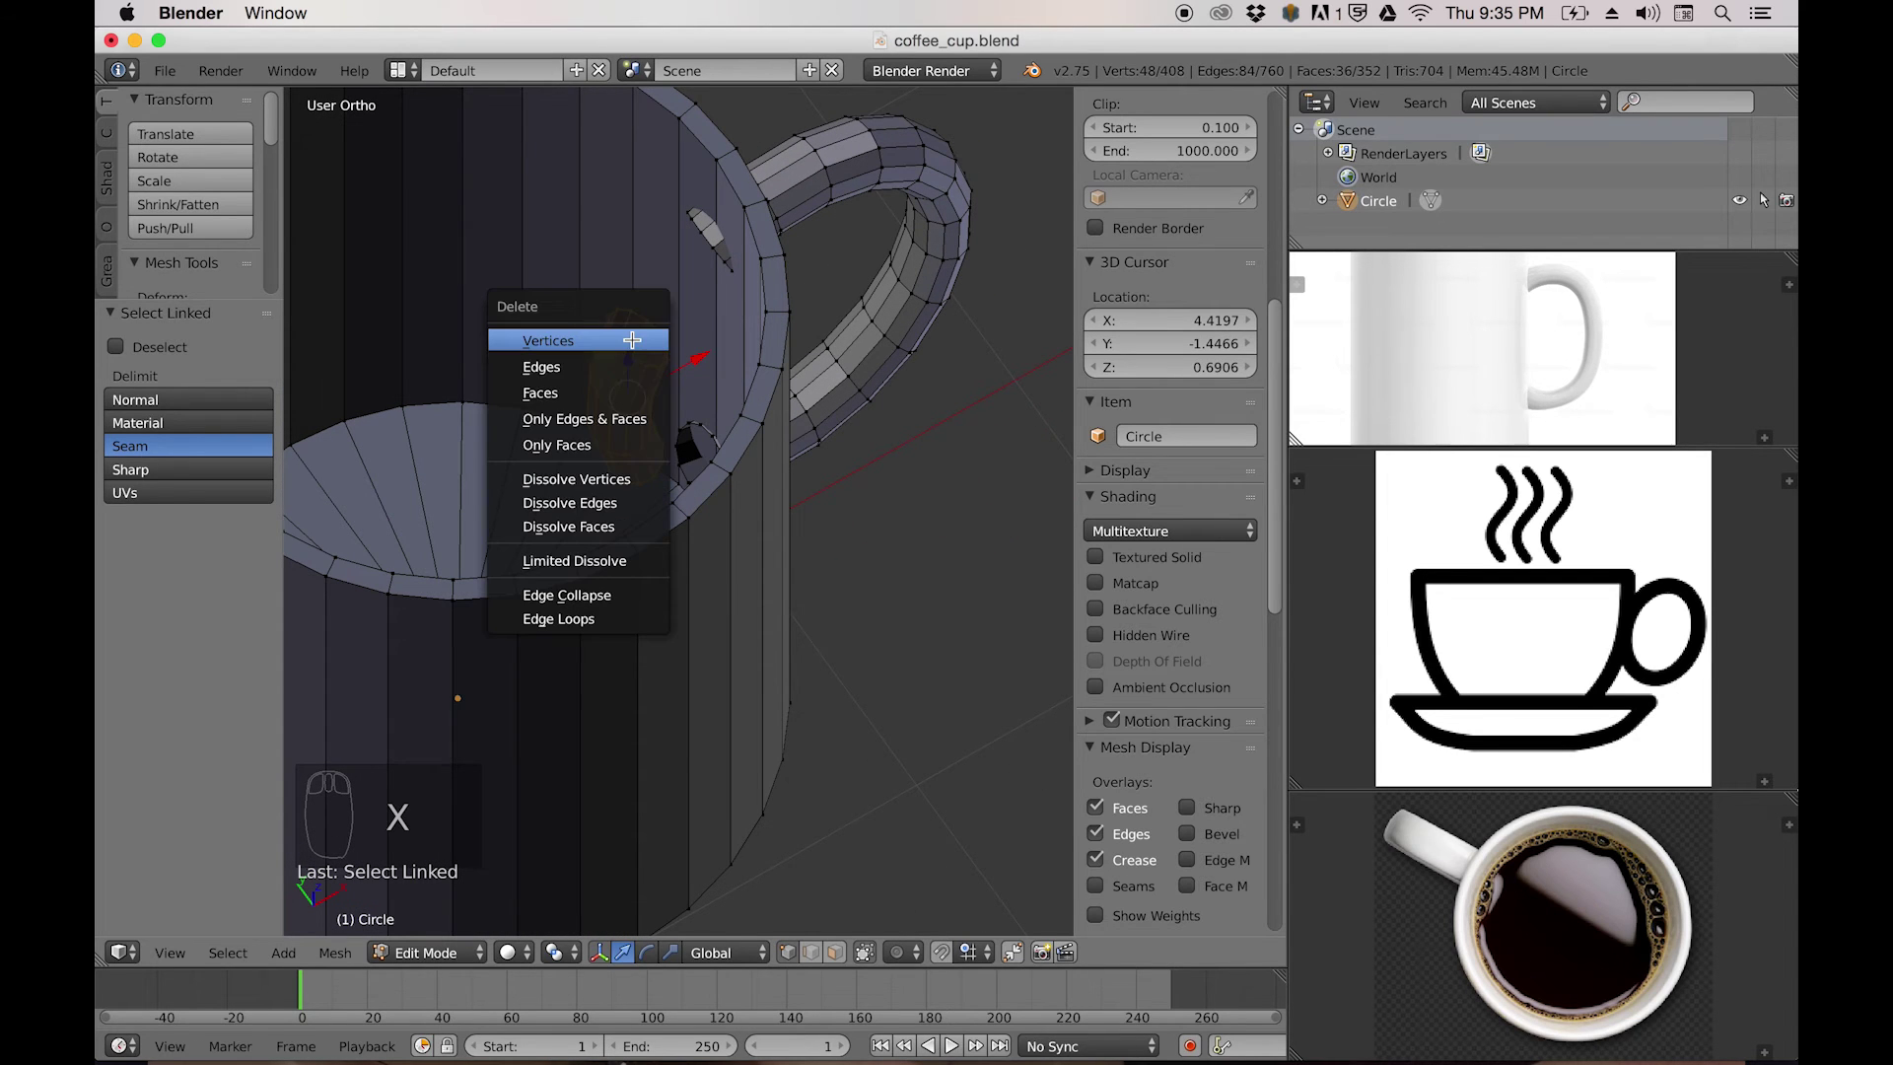
pyautogui.click(545, 341)
# Select the handle's upper open end loop and examine in front wireframe view how it crosses the cup wall.
pyautogui.moveTo(631, 359)
pyautogui.mouseDown(button='middle')
pyautogui.moveTo(604, 385)
pyautogui.moveTo(638, 375)
pyautogui.mouseUp(button='middle')
pyautogui.scroll(2, 640, 394)
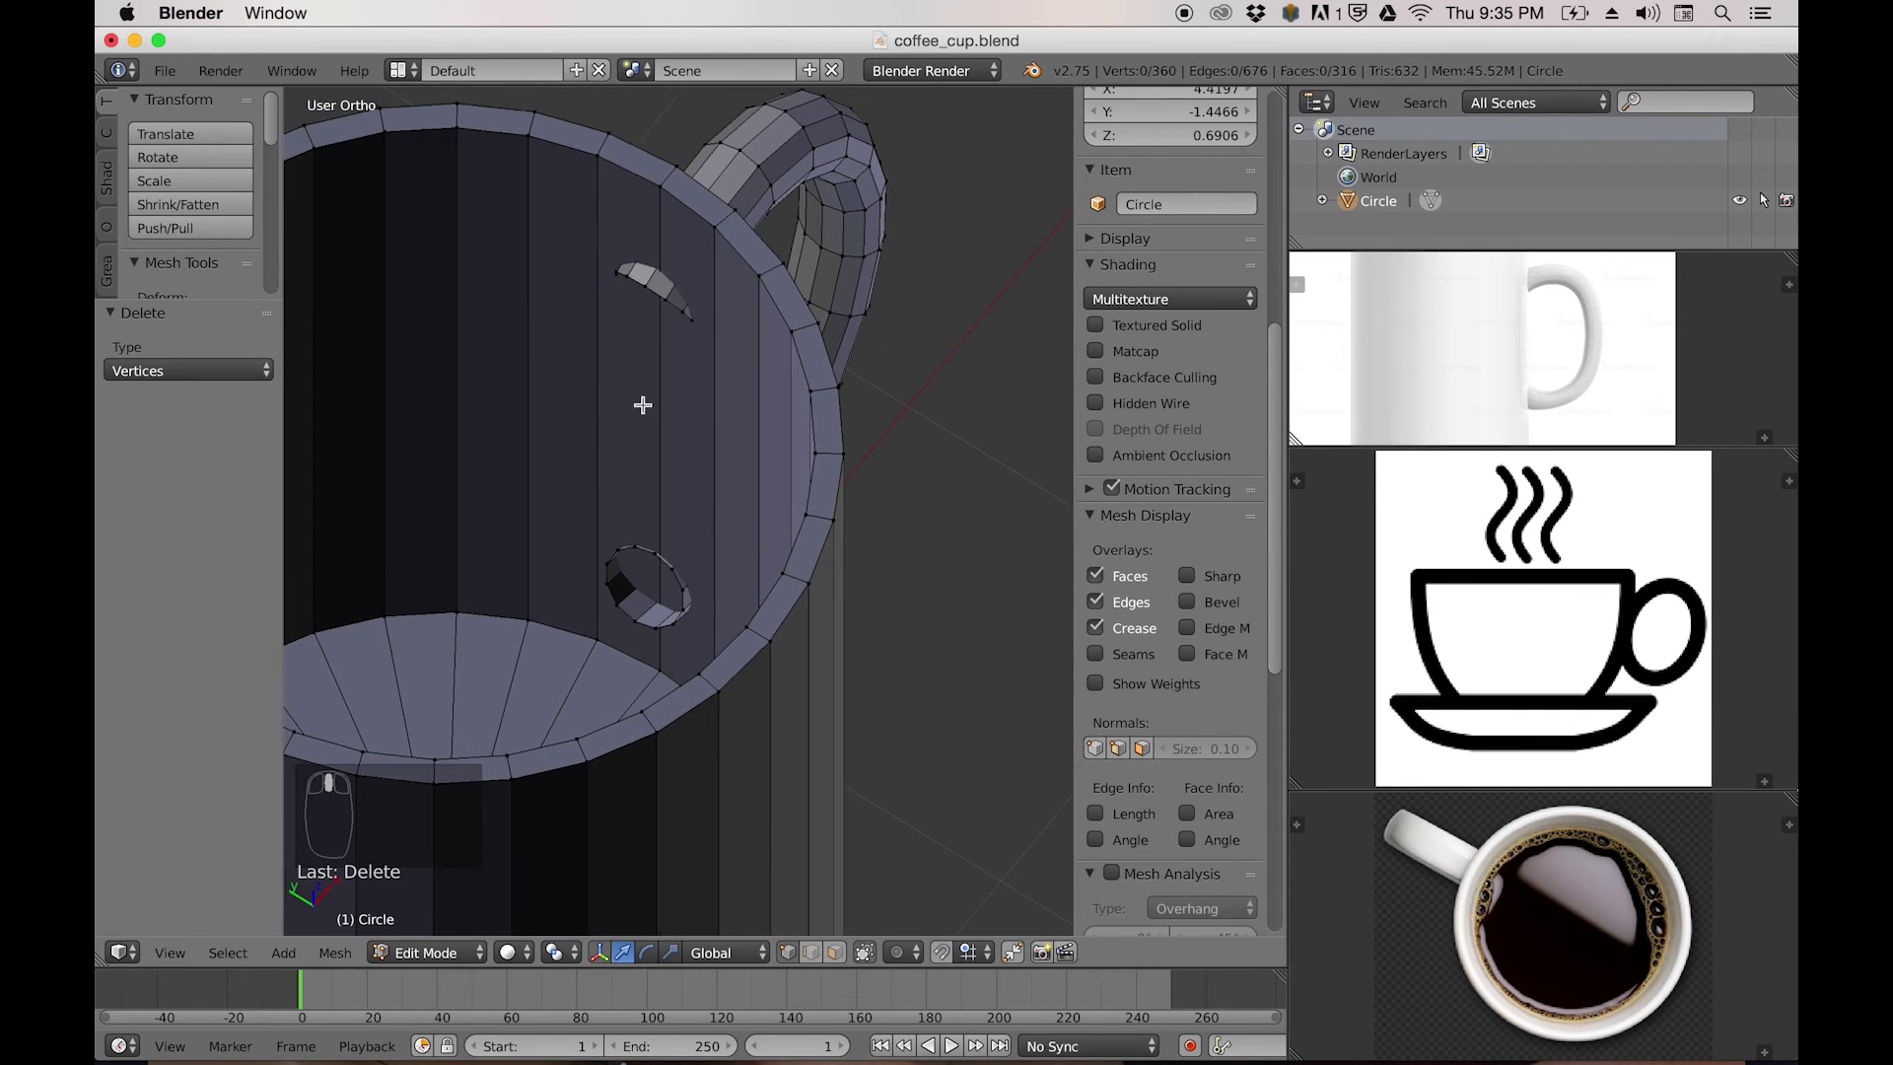
pyautogui.keyDown('alt'); pyautogui.rightClick(655, 288); pyautogui.keyUp('alt')
pyautogui.keyDown('shift'); pyautogui.scroll(2, 699, 387); pyautogui.keyUp('shift')
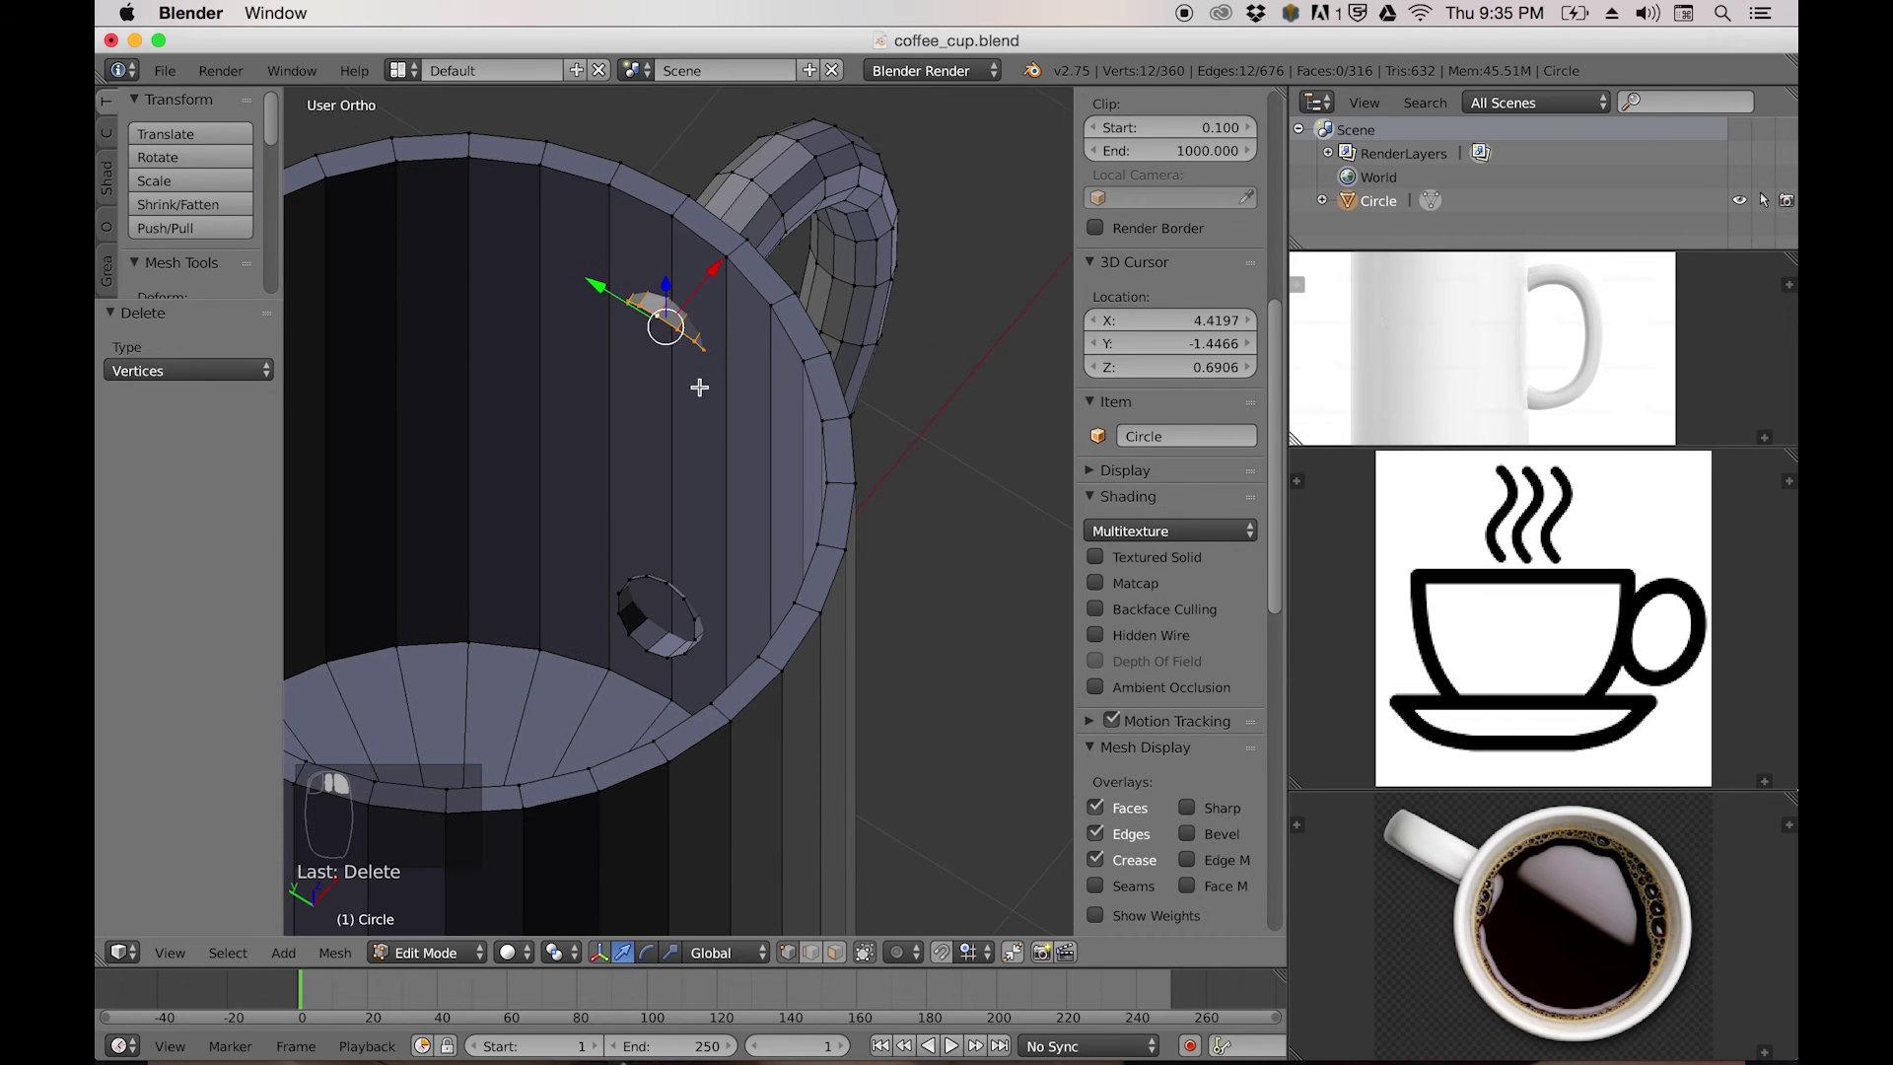
pyautogui.press('KP_1')
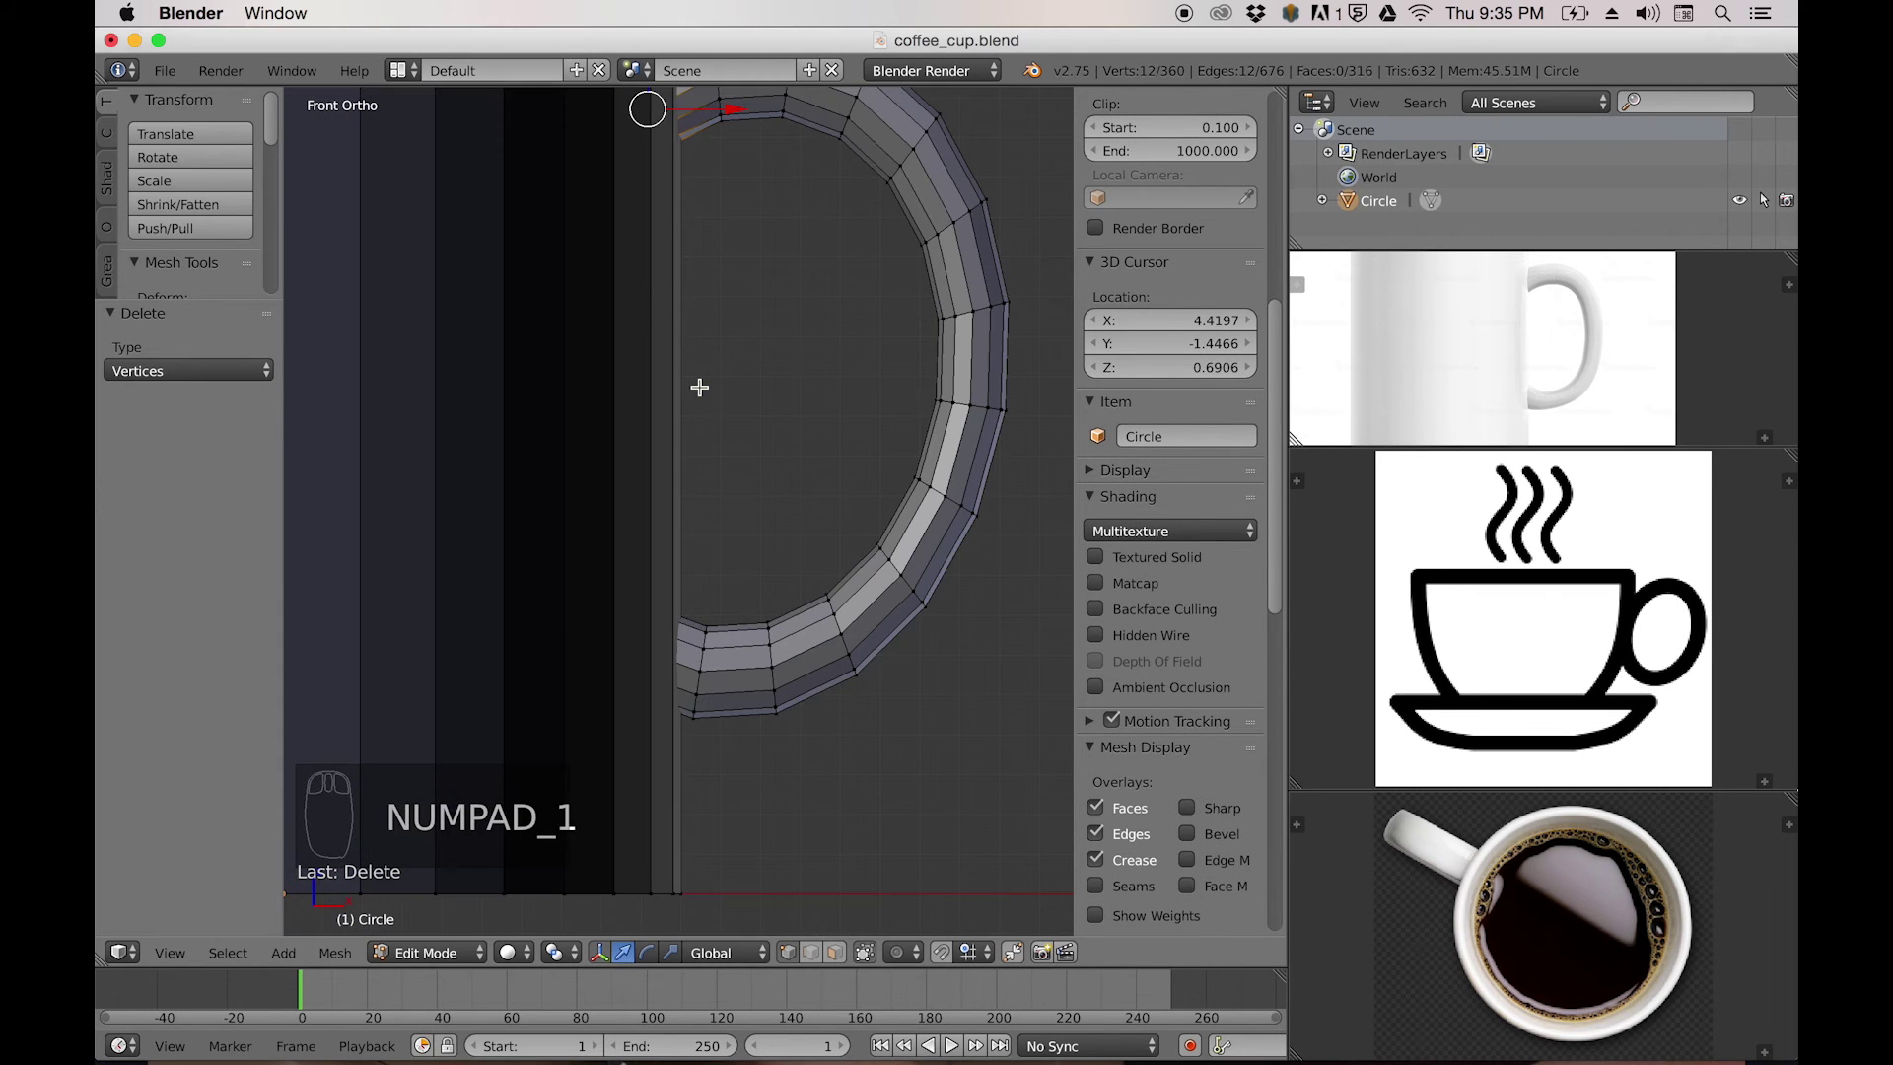
pyautogui.scroll(2, 654, 351)
pyautogui.scroll(-3, 651, 518)
pyautogui.press('z')
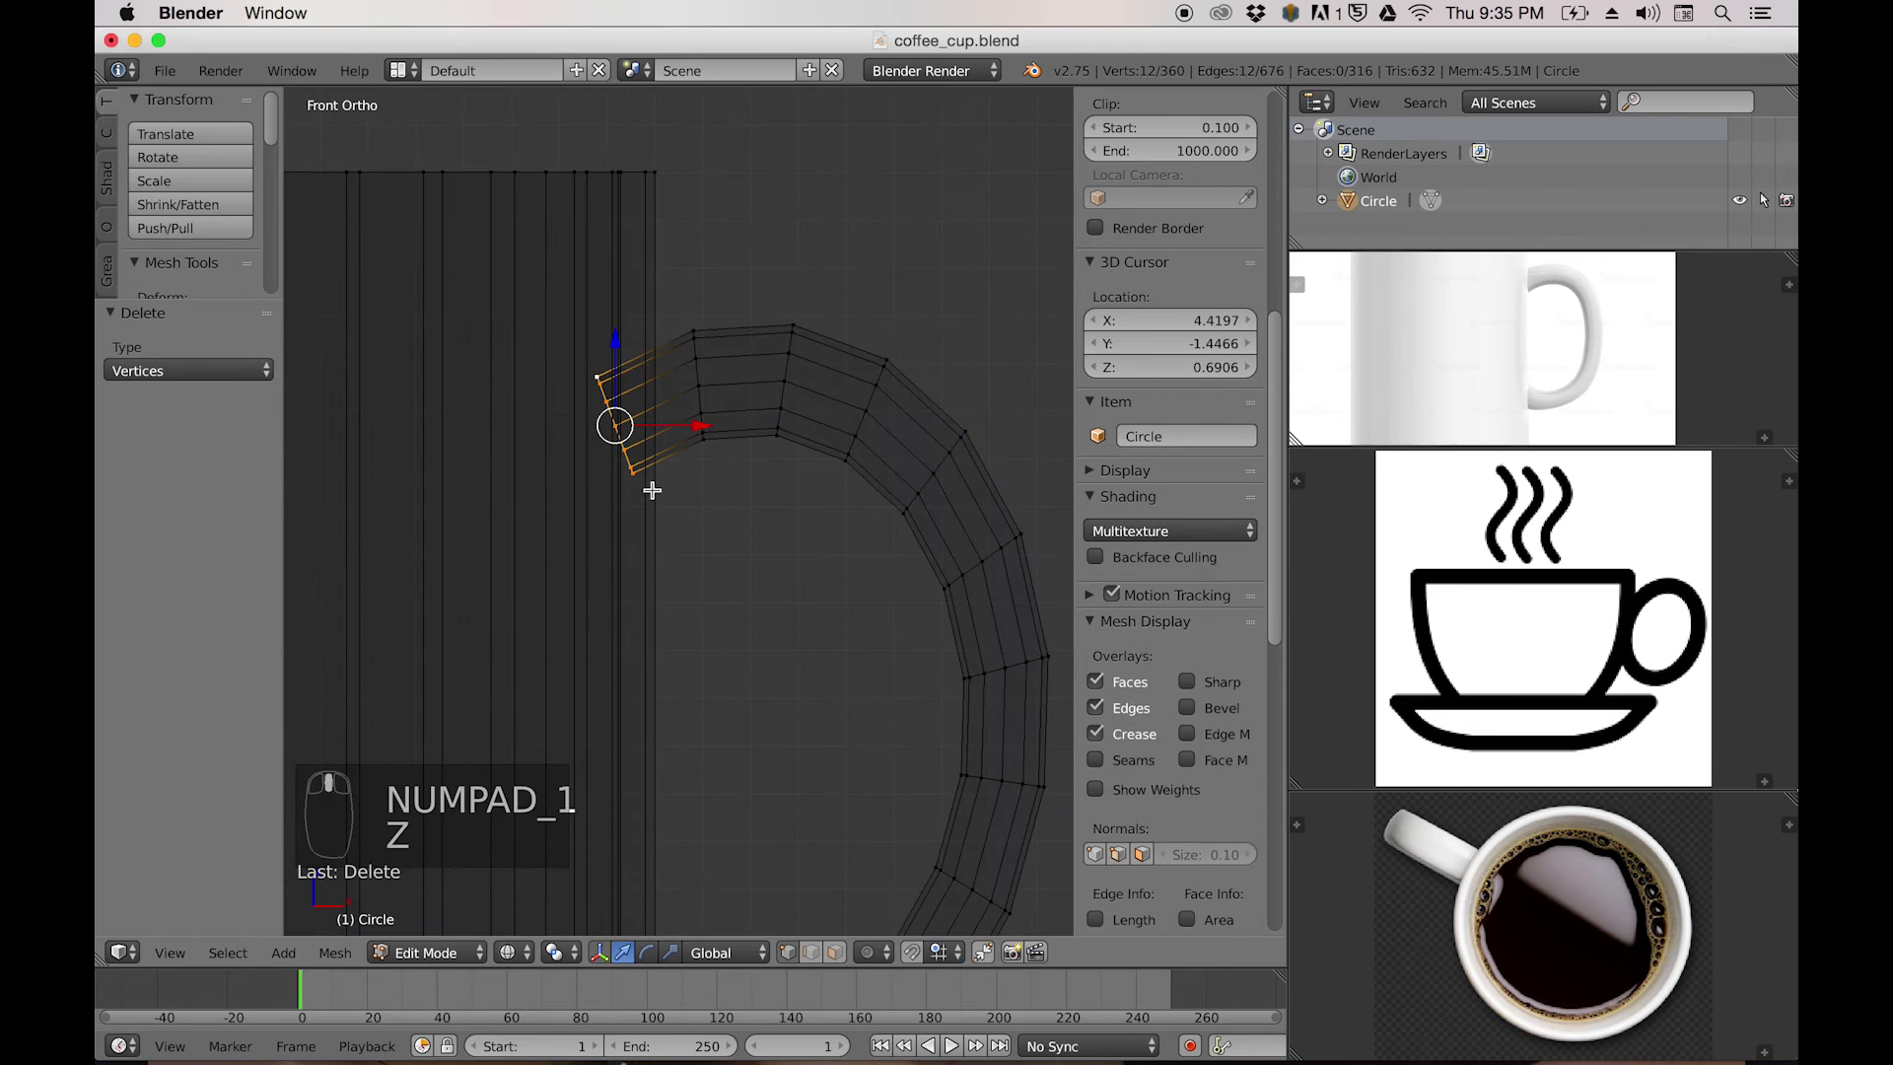
pyautogui.keyDown('shift'); pyautogui.scroll(2, 631, 507); pyautogui.keyUp('shift')
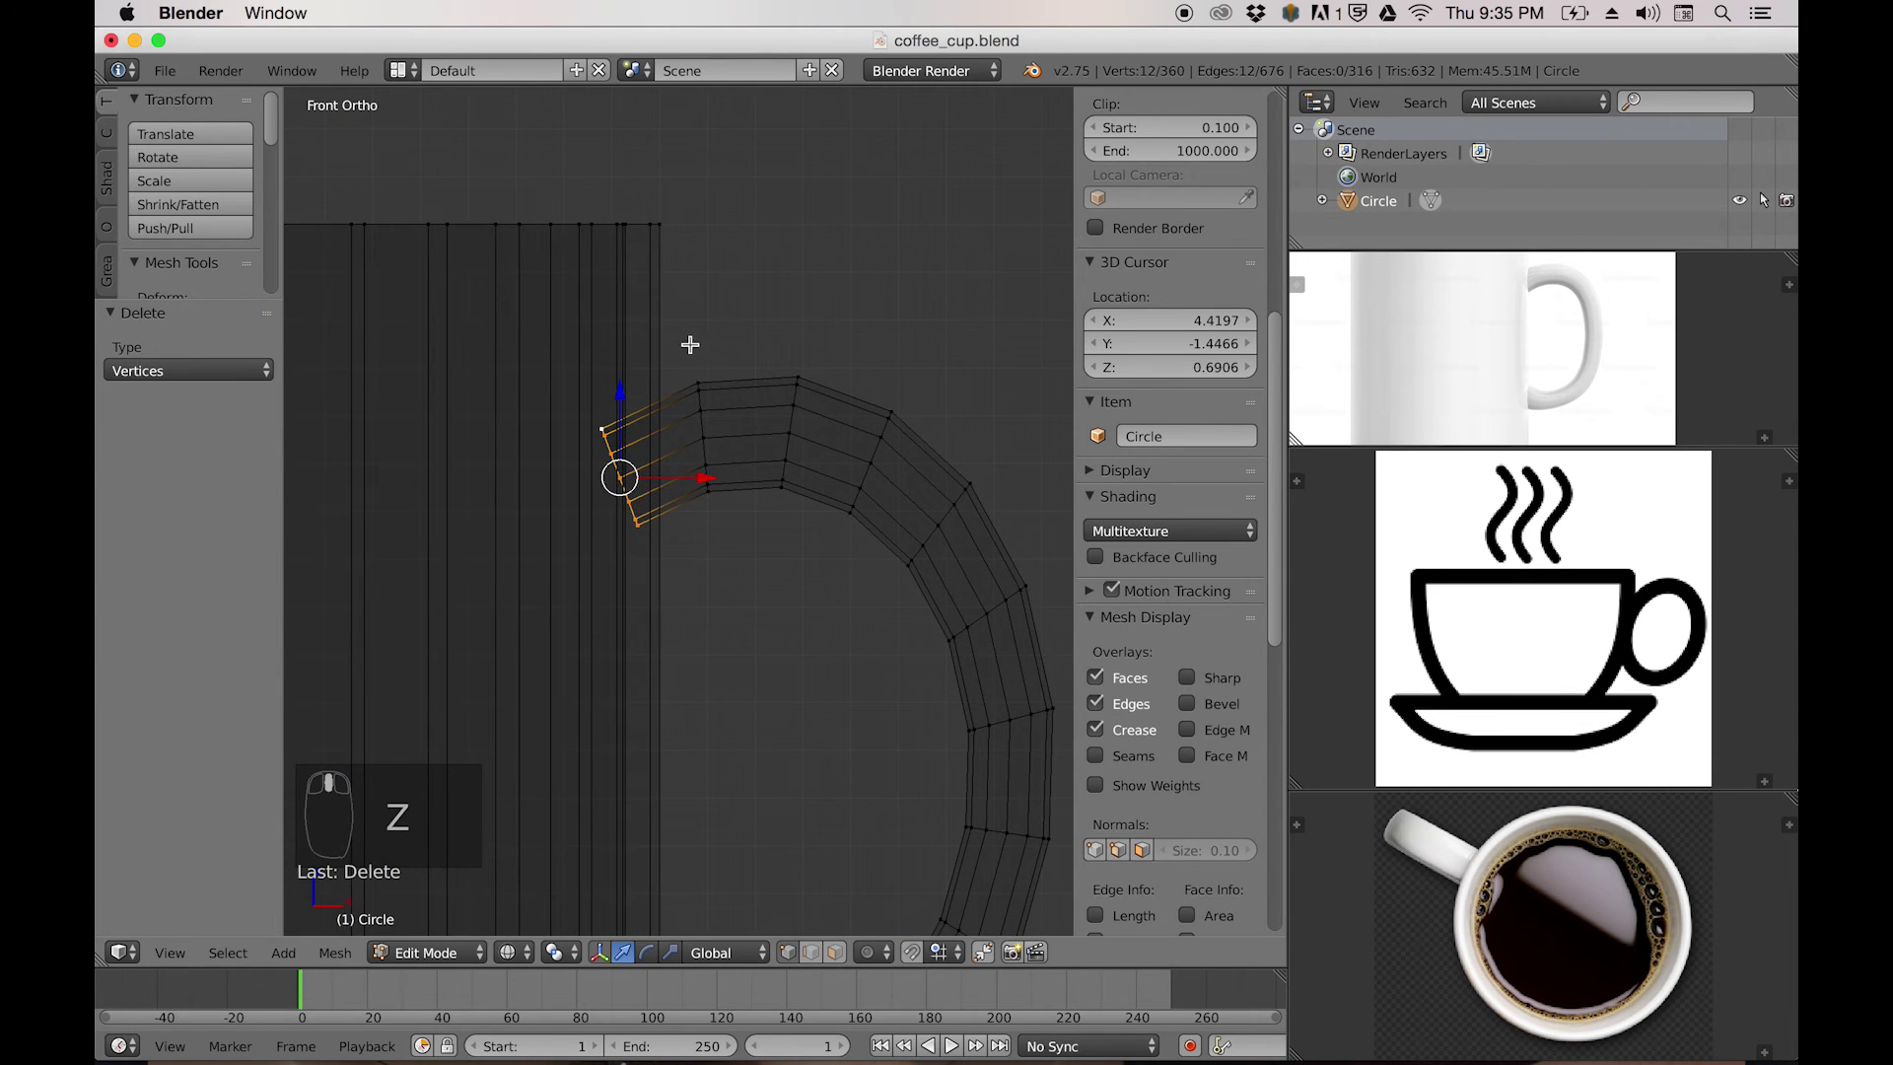
pyautogui.moveTo(680, 351); pyautogui.dragTo(641, 346, button='middle')
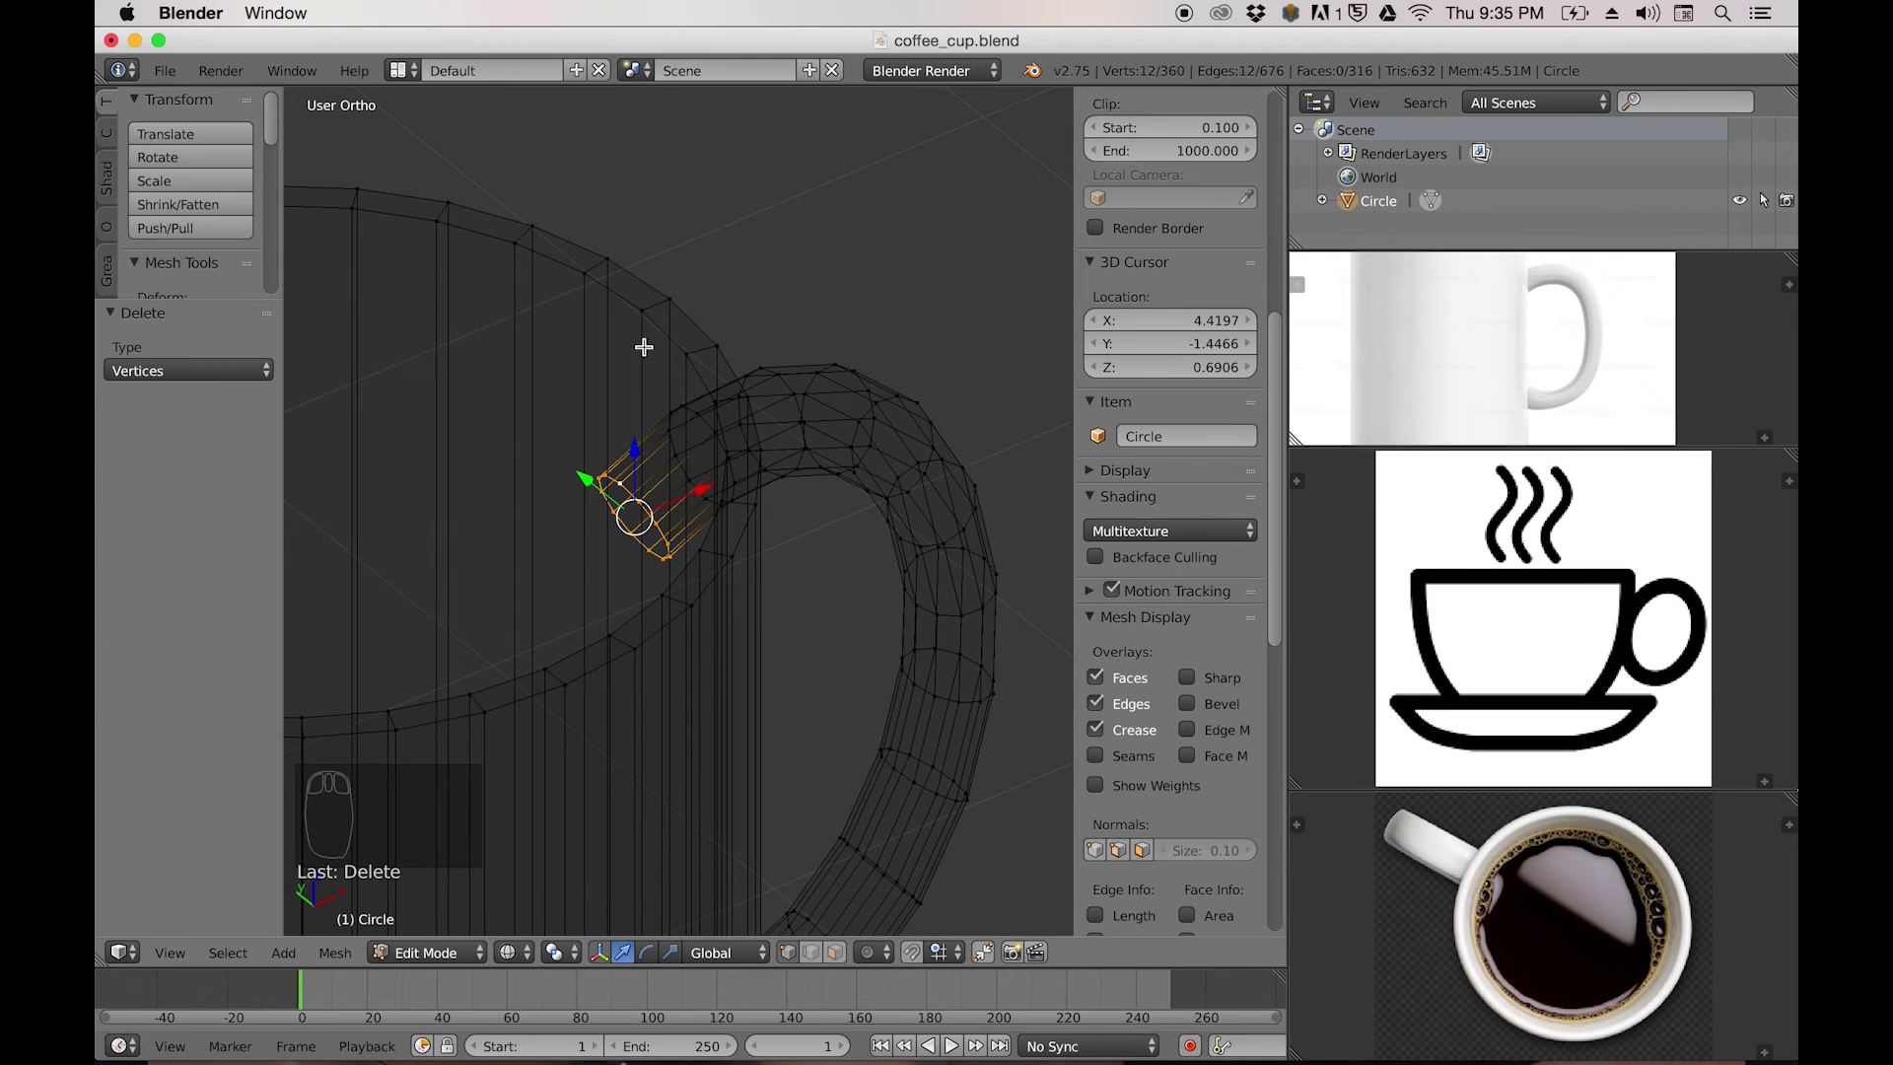
# Select the cup wall's vertical edge loop by the handle and place the 3D cursor on the inner wall line at the handle's upper end.
pyautogui.keyDown('alt'); pyautogui.rightClick(645, 353); pyautogui.keyUp('alt')
pyautogui.moveTo(654, 368); pyautogui.dragTo(625, 385, button='middle')
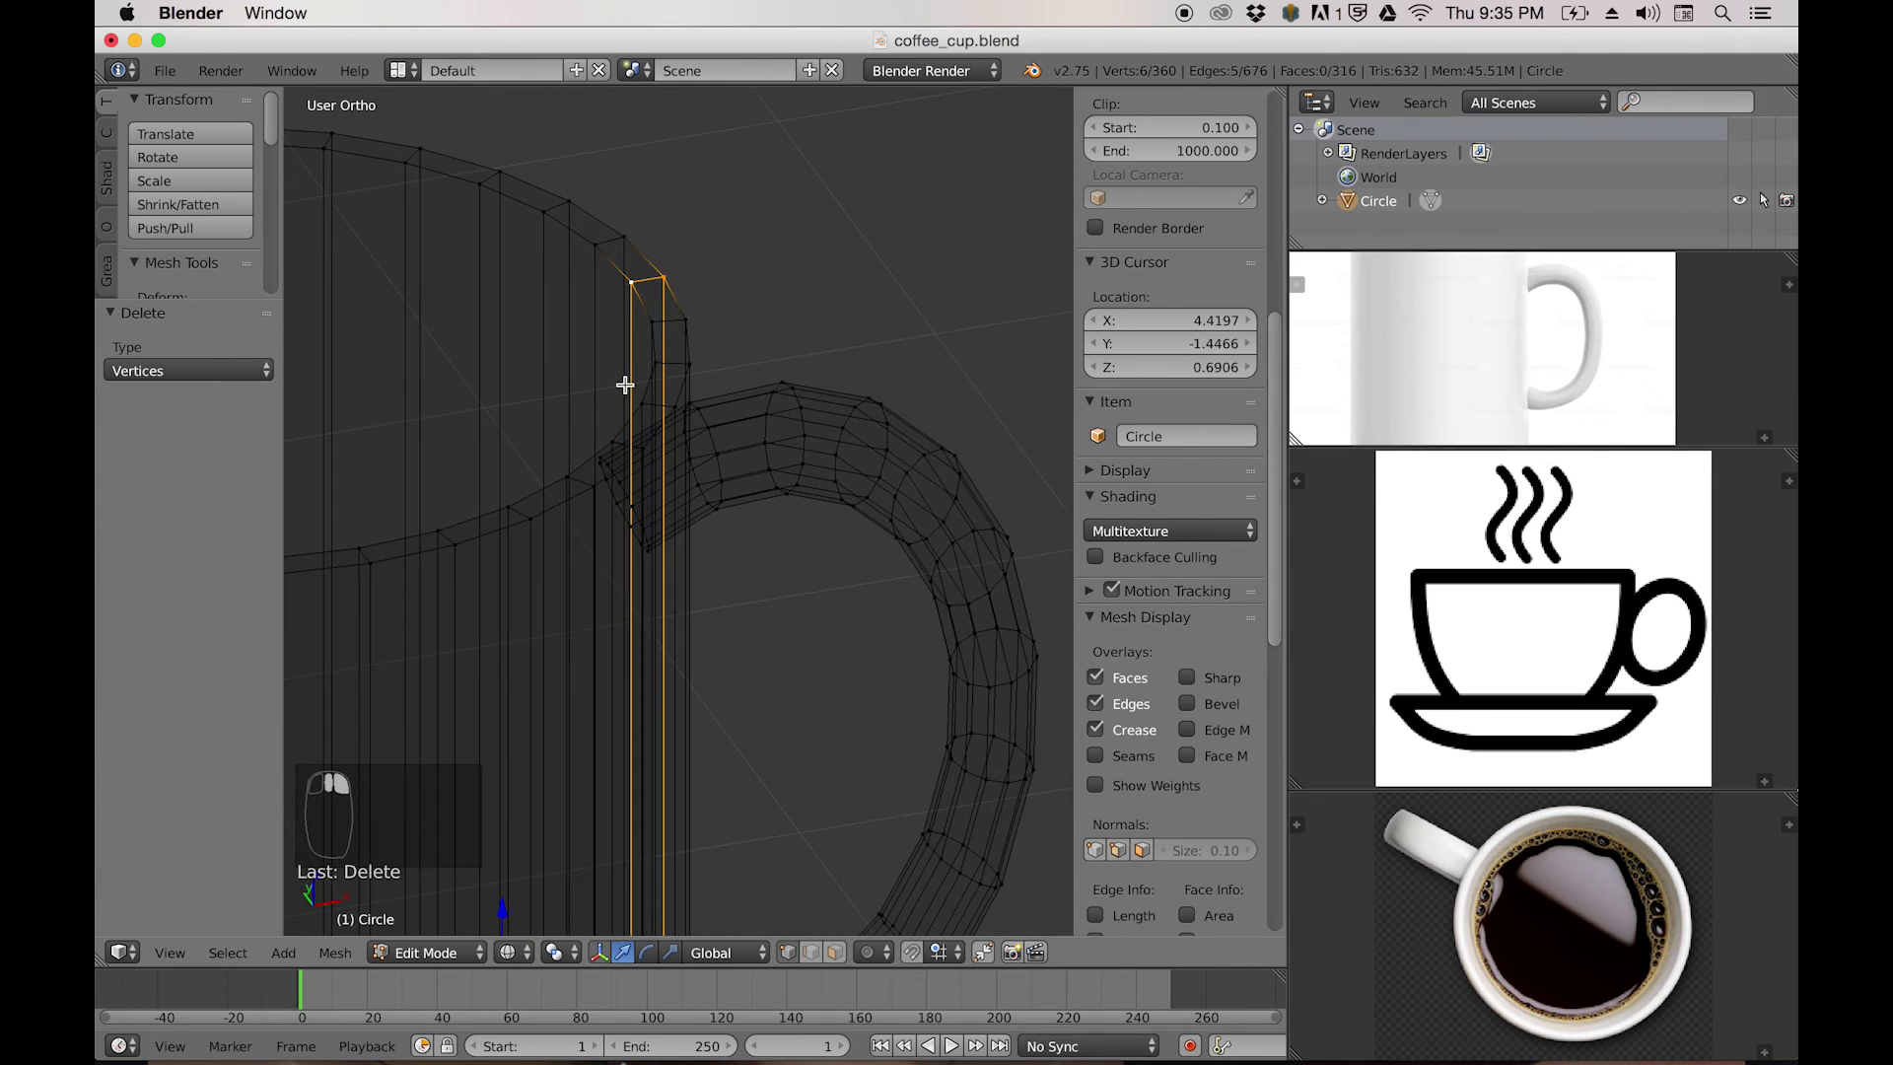
pyautogui.press('KP_1')
pyautogui.scroll(3, 627, 414)
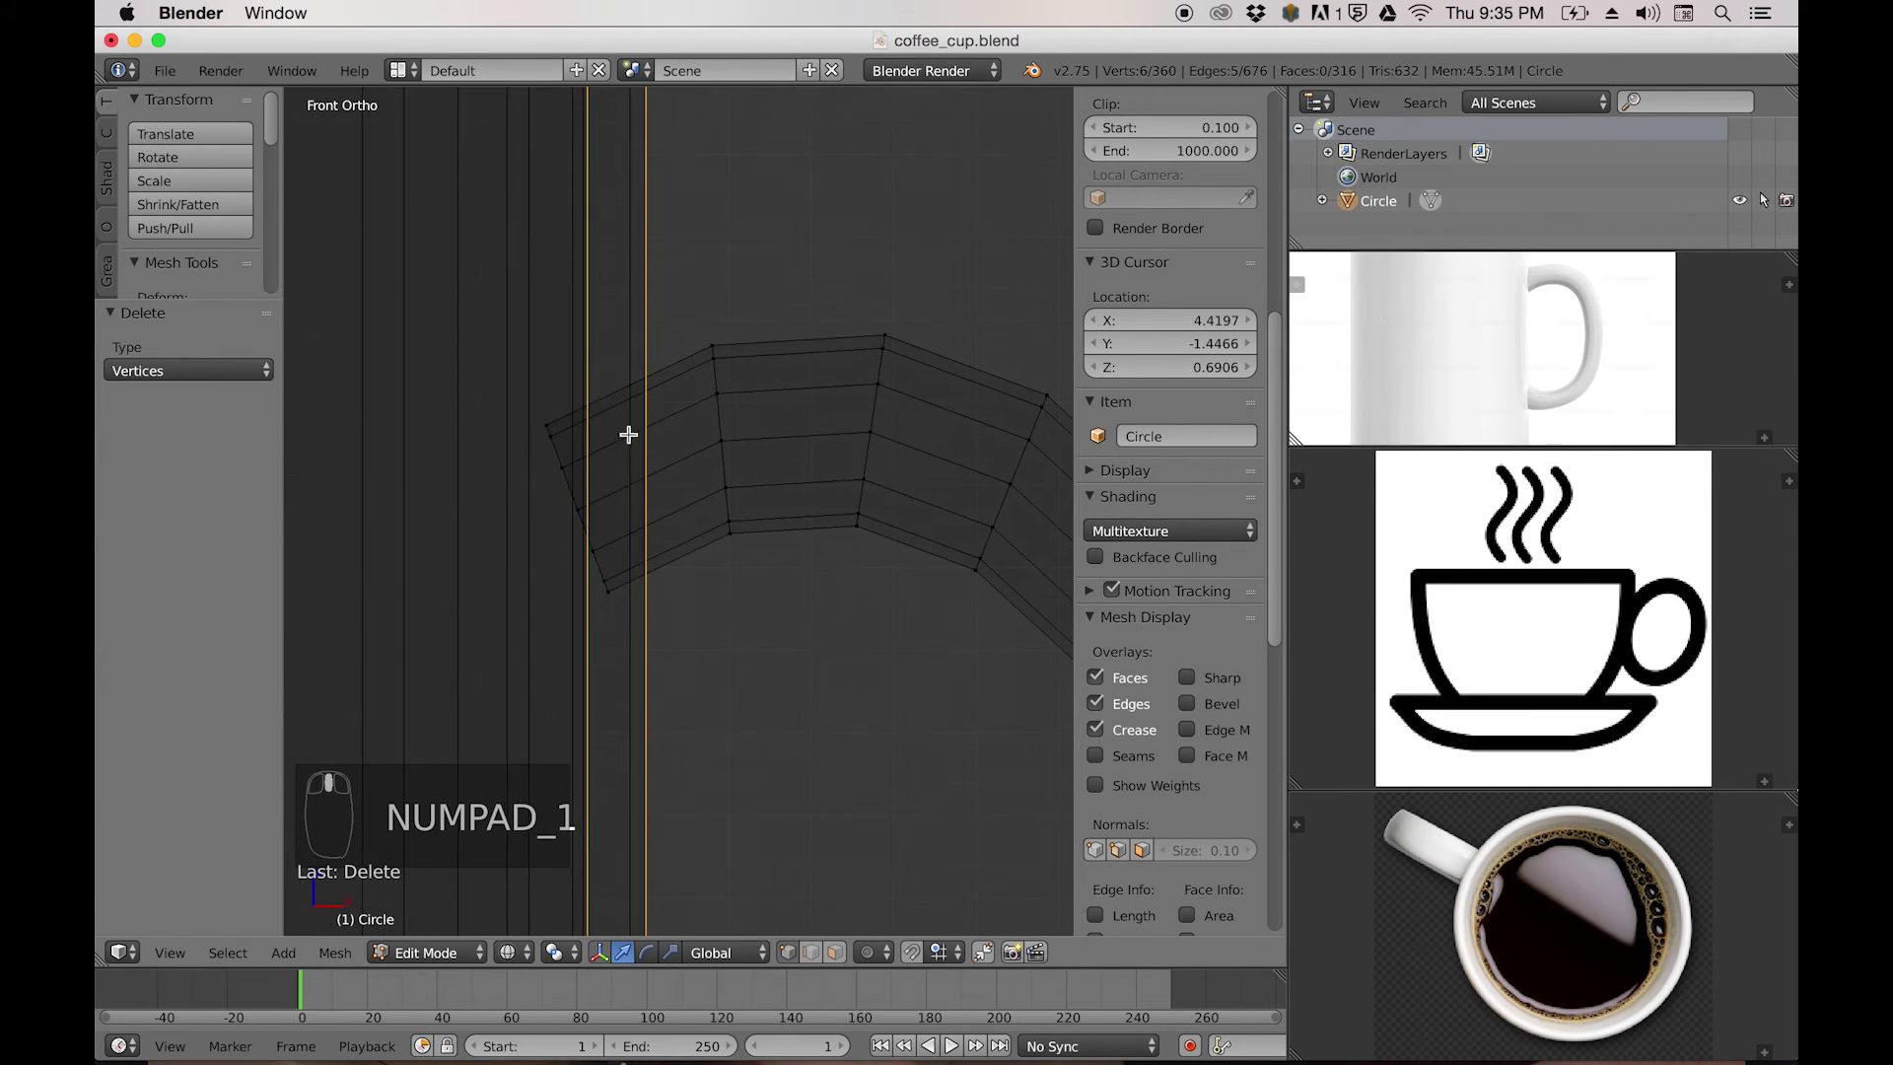
pyautogui.click(587, 390)
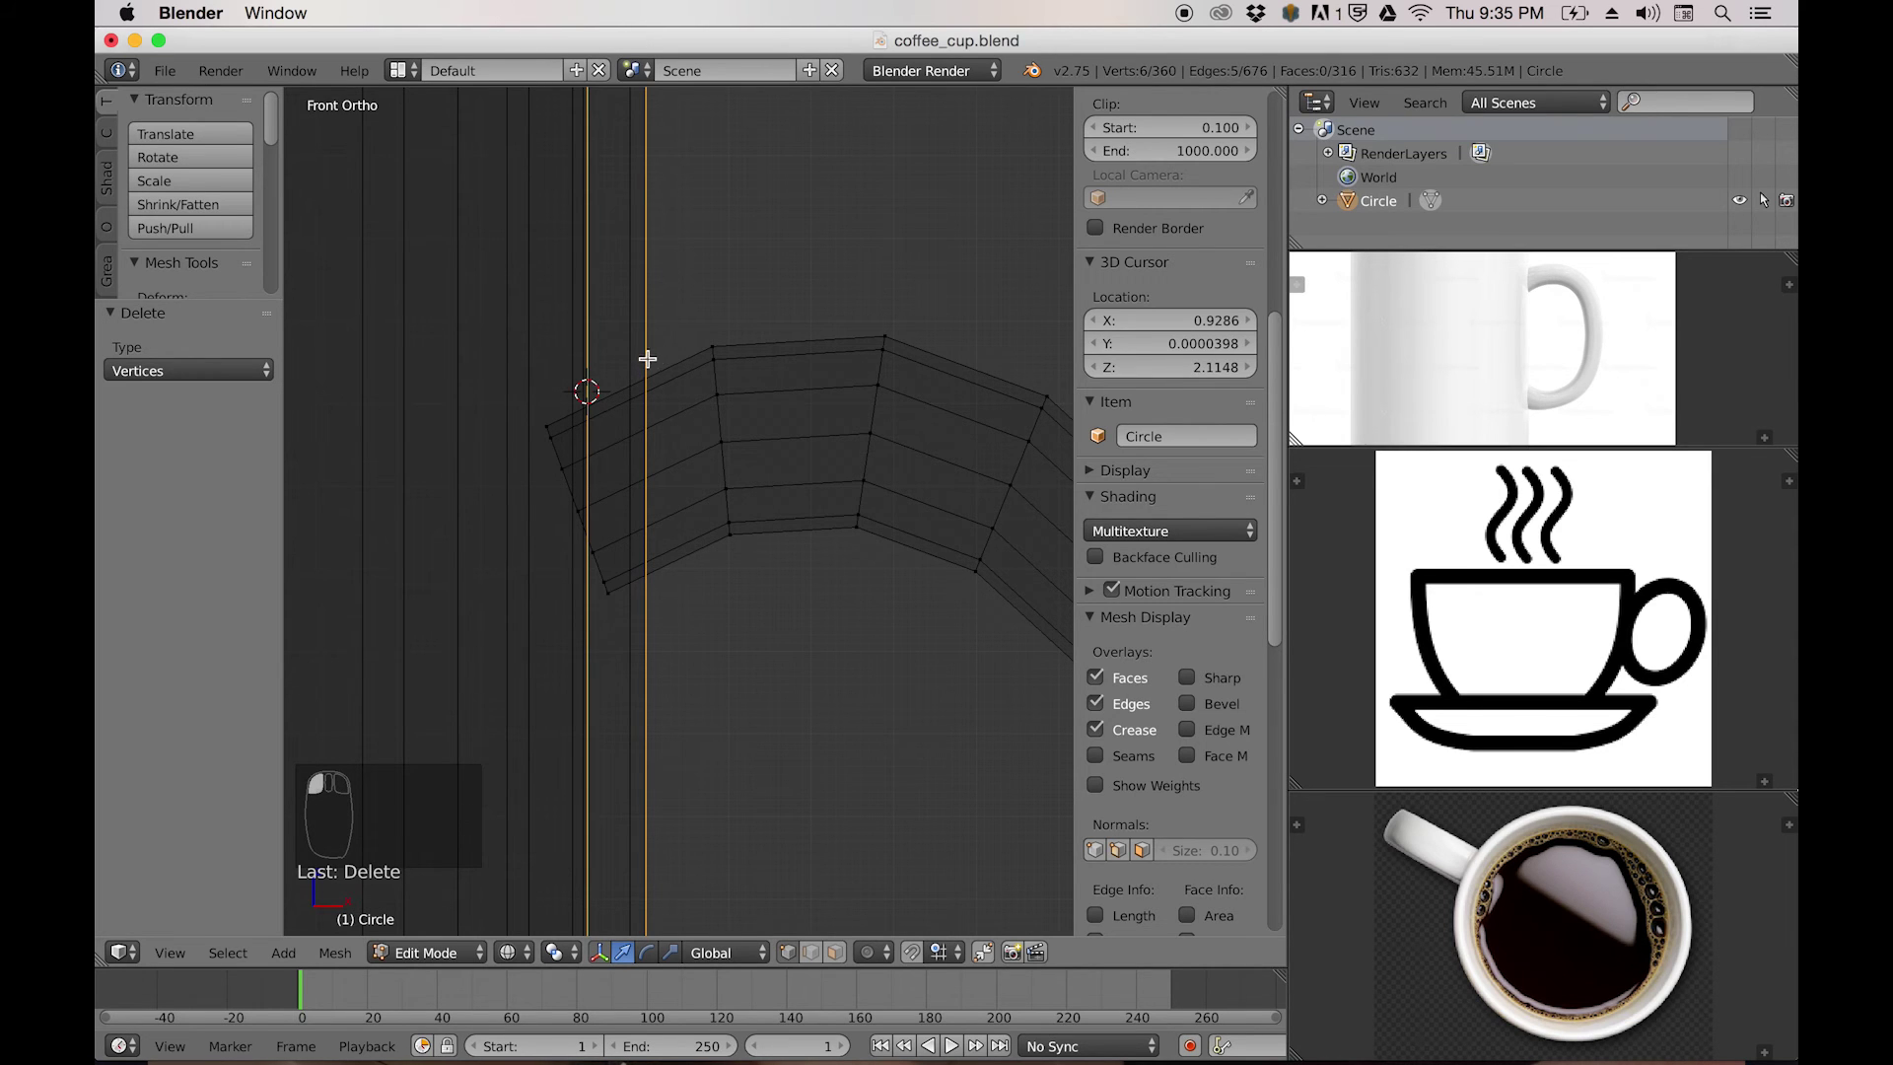
pyautogui.scroll(-2, 591, 386)
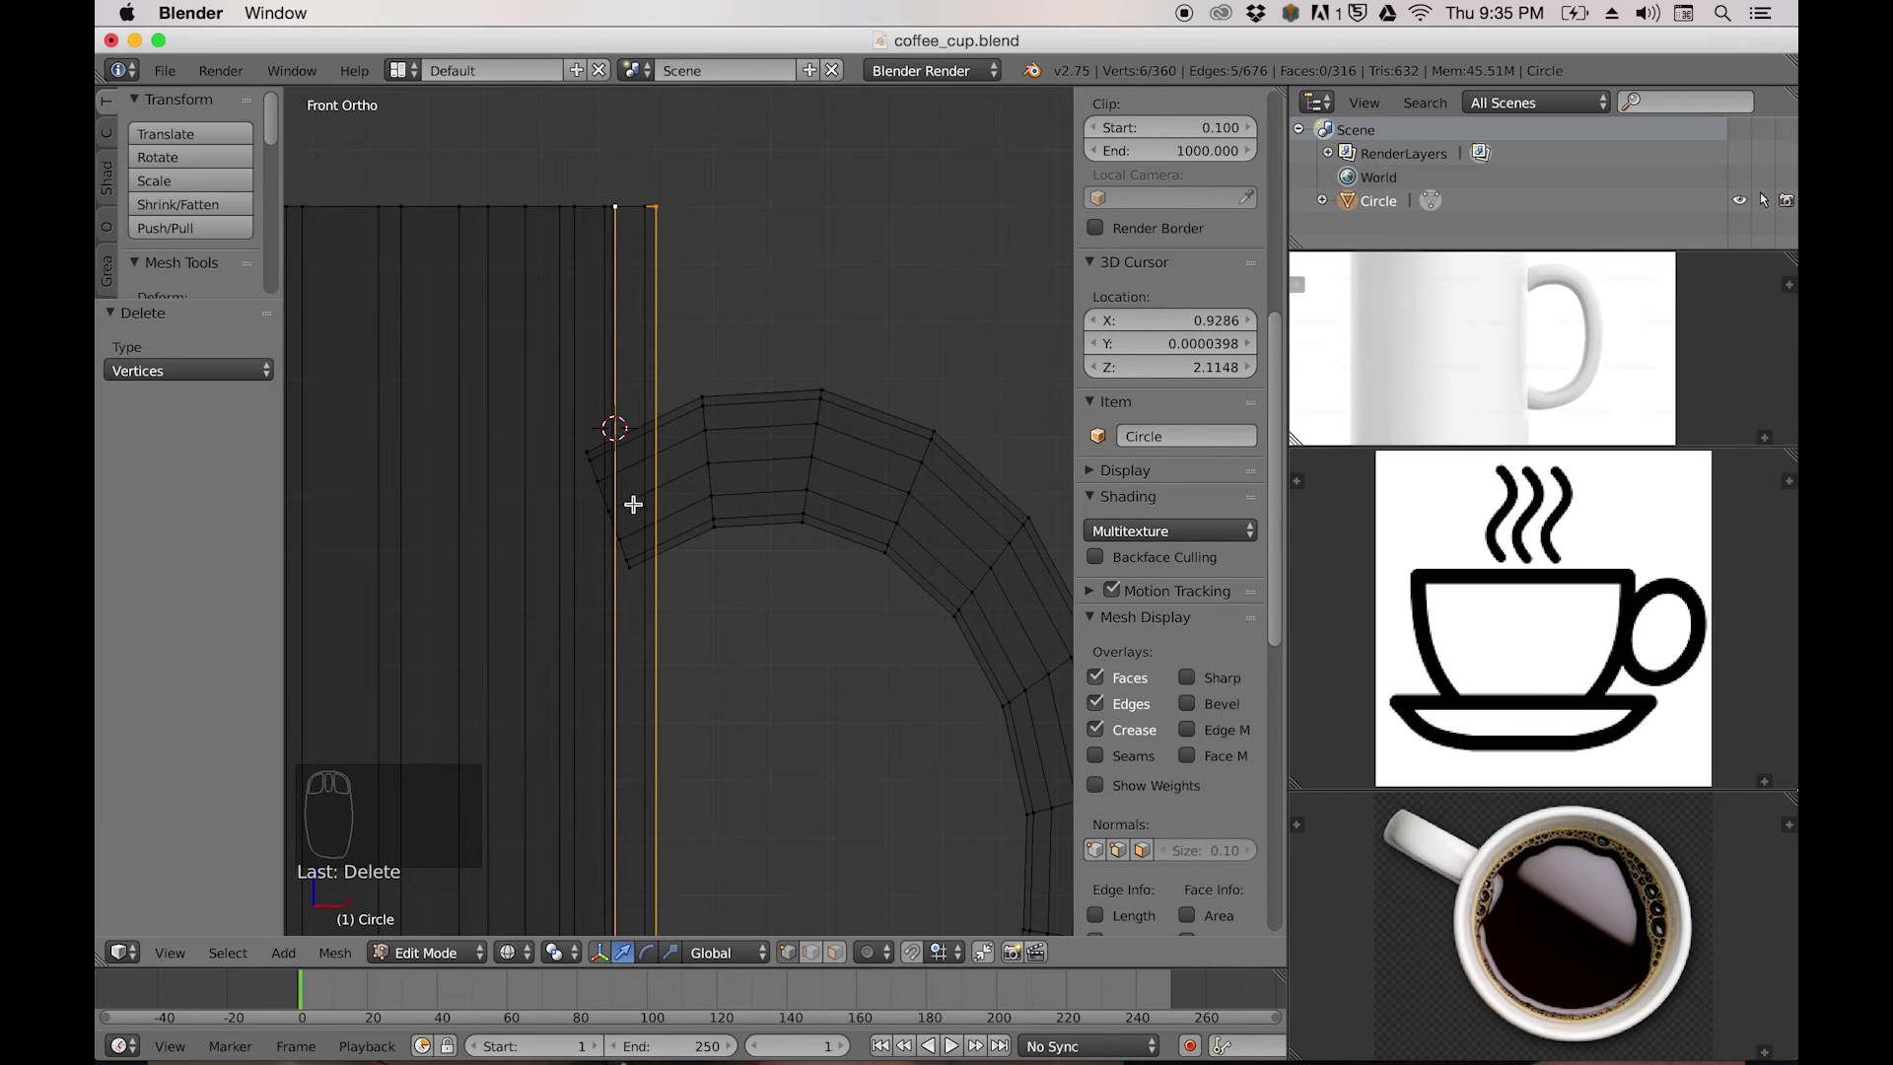
pyautogui.scroll(2, 600, 385)
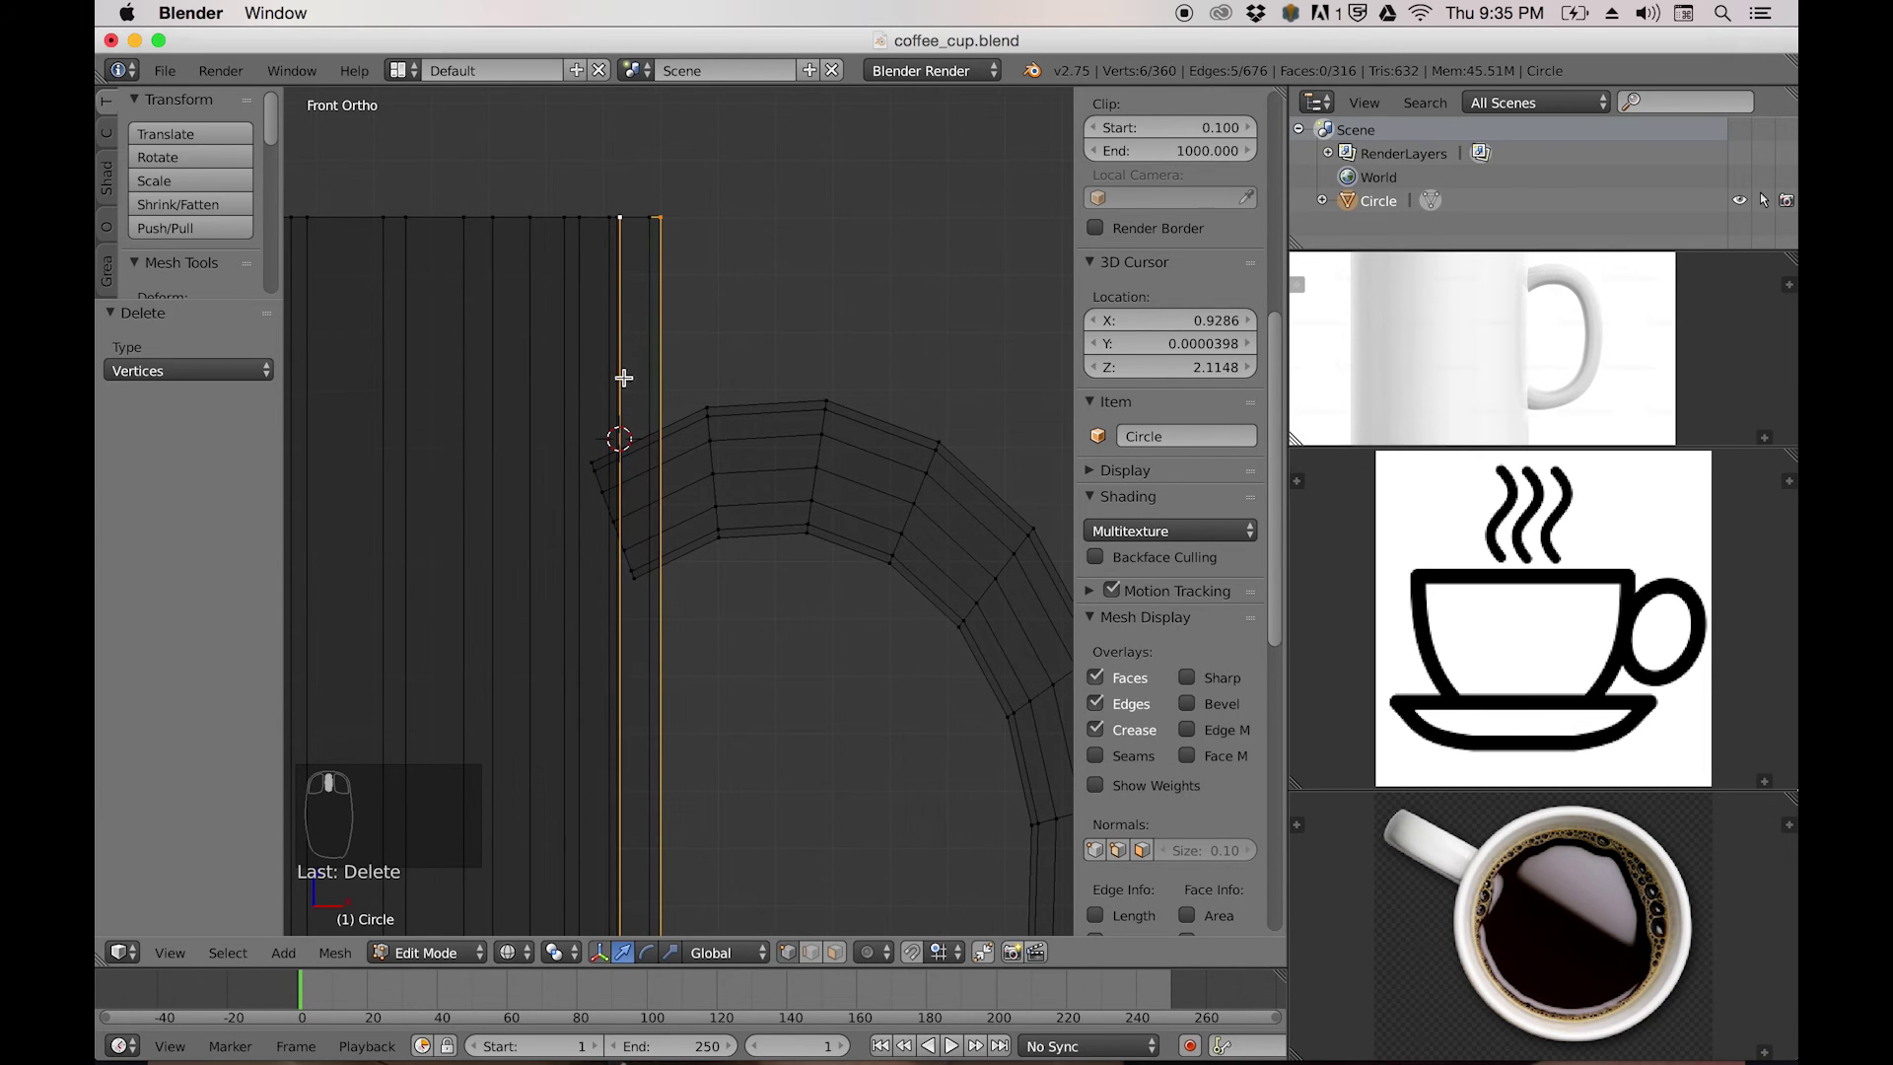
pyautogui.scroll(3, 621, 406)
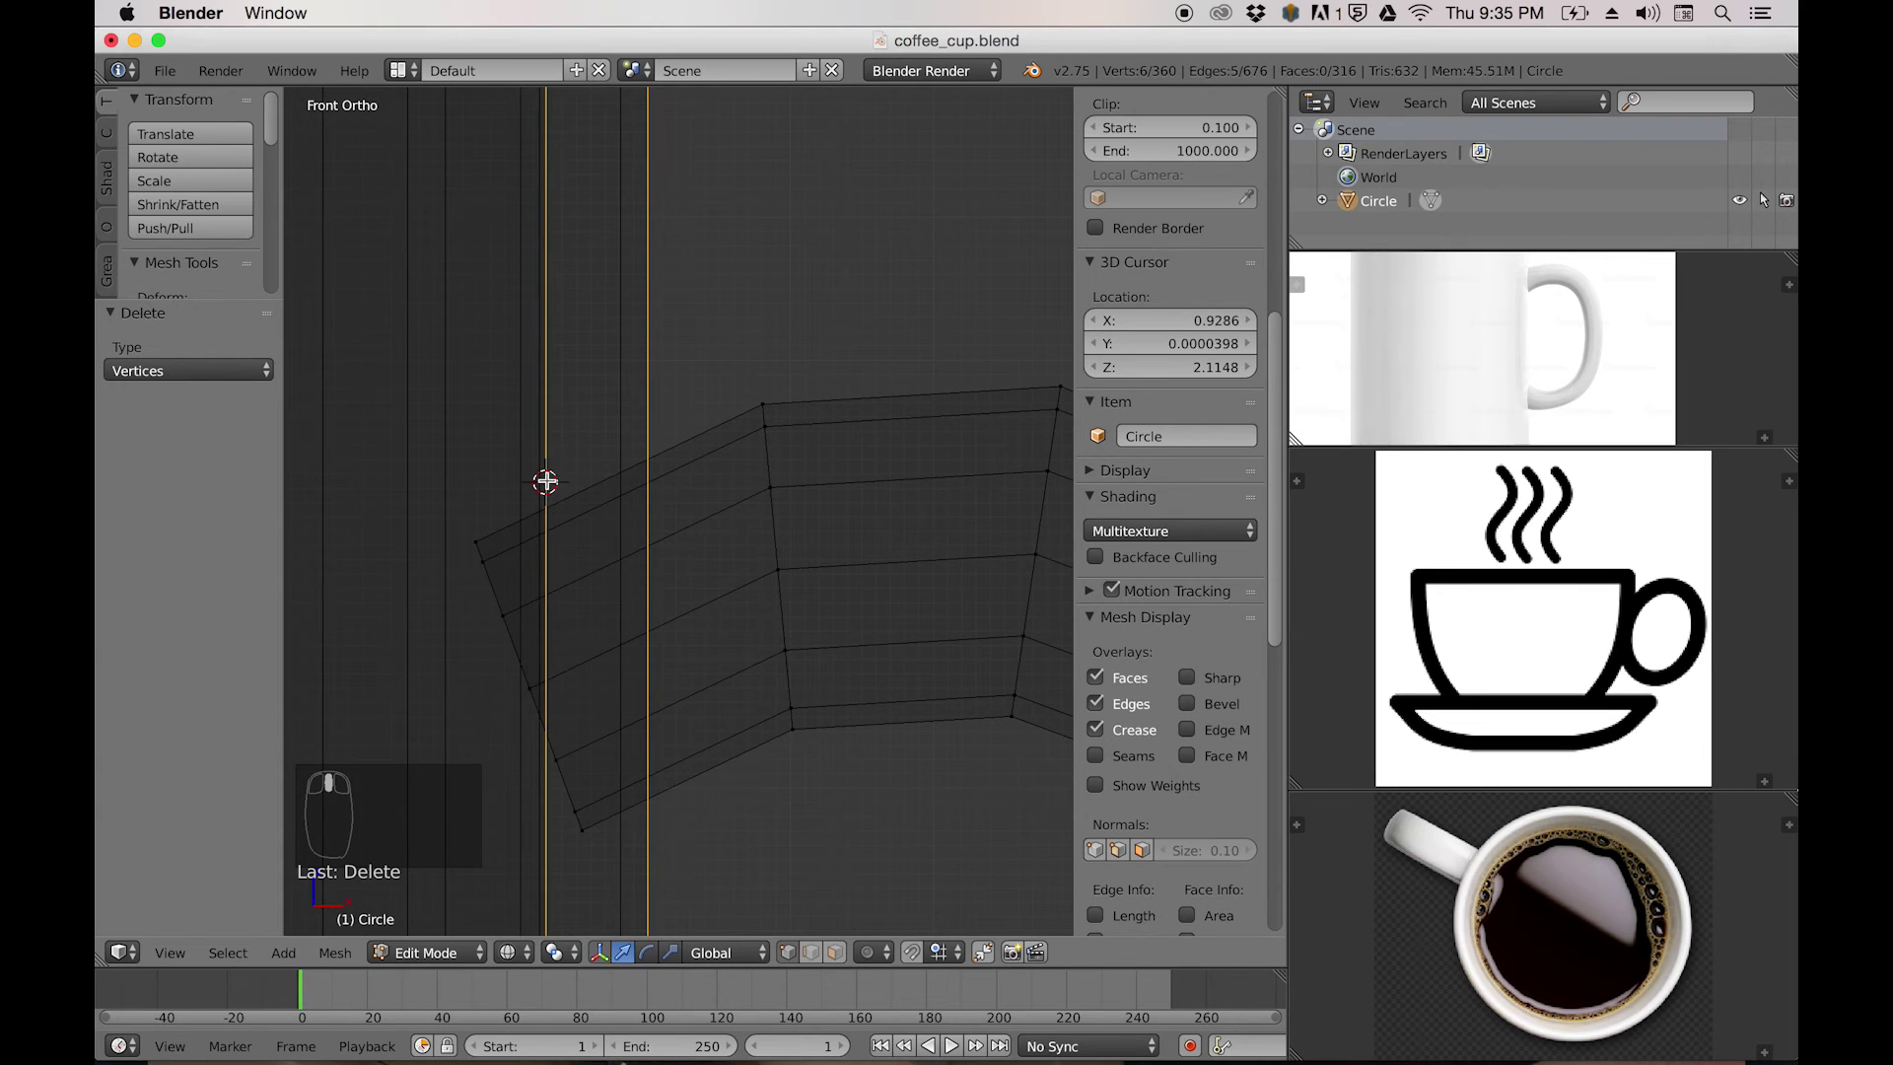
pyautogui.scroll(-4, 552, 471)
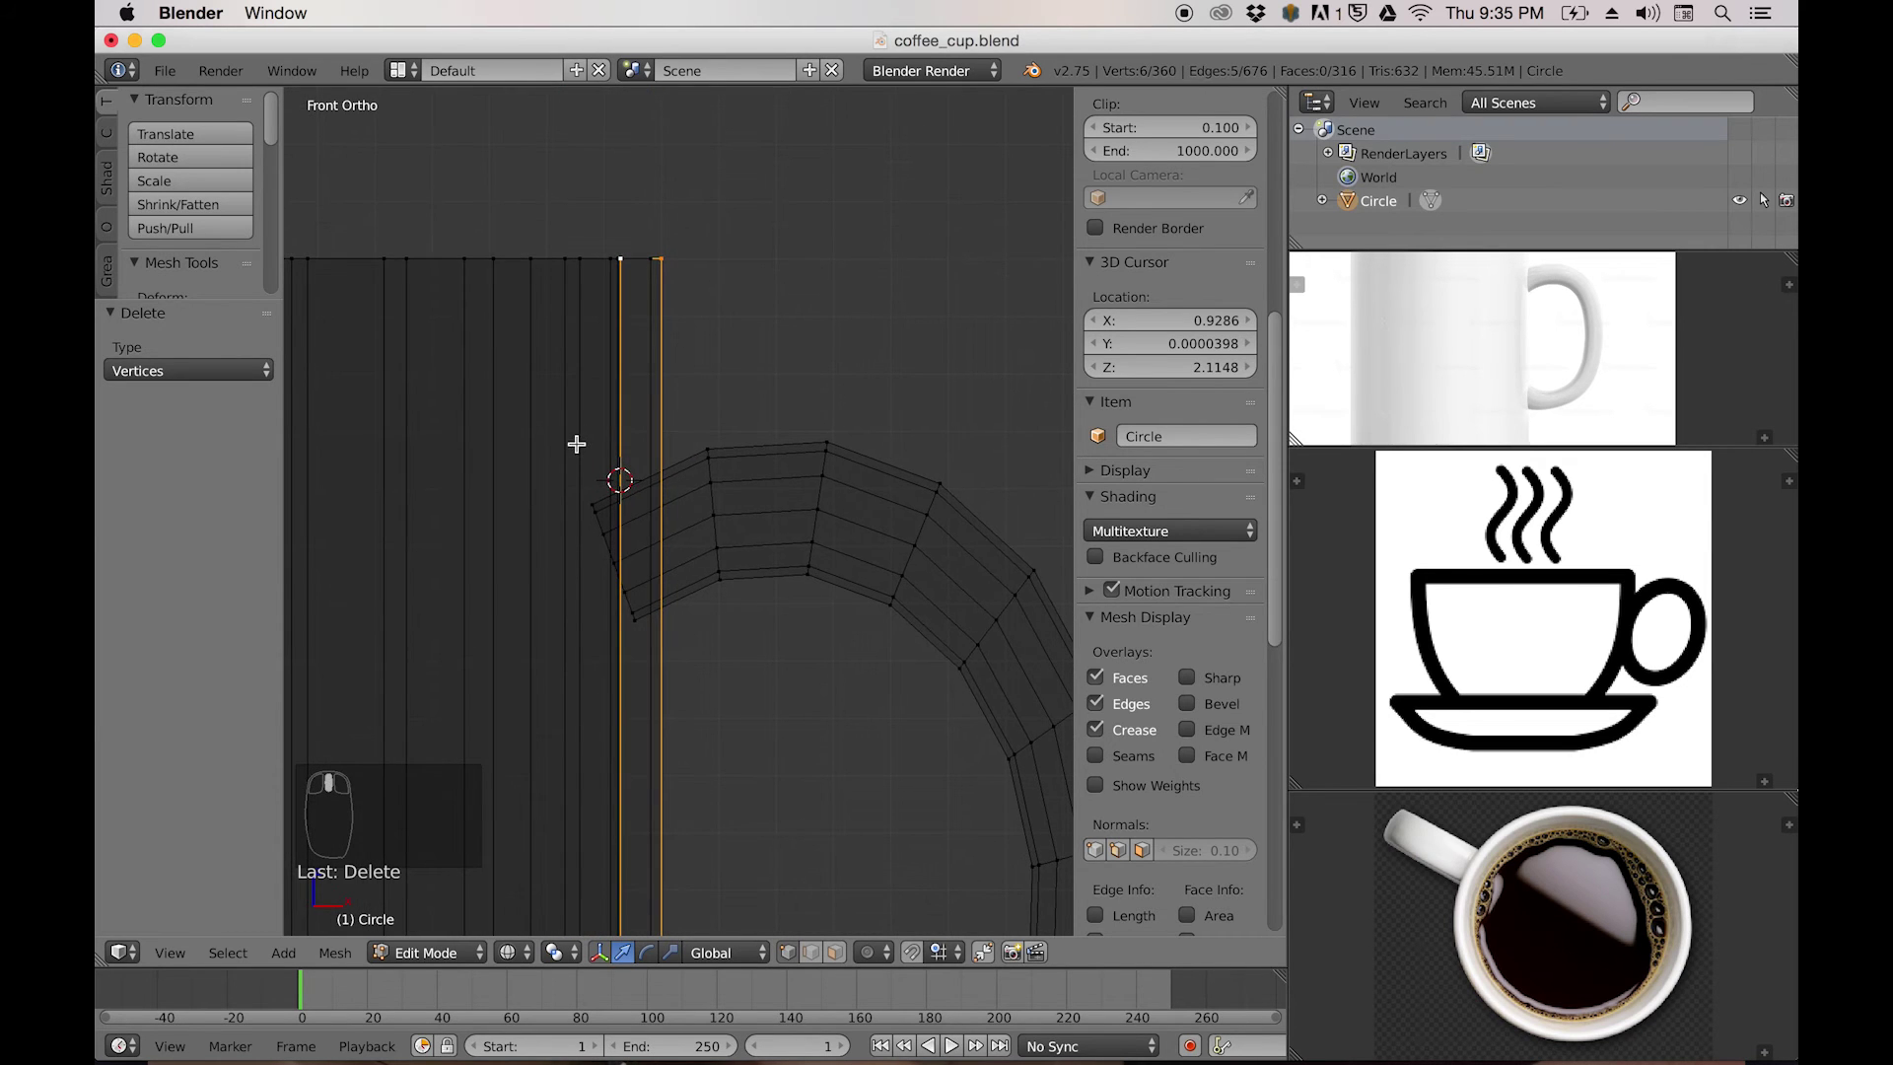
# In front view, rotate the handle's upper end loop about 20° to vertical and move it 0.033 along X and 0.011 along Z.
pyautogui.press('z')
pyautogui.moveTo(578, 445); pyautogui.dragTo(622, 555, button='middle')
pyautogui.rightClick(641, 555)
pyautogui.press('KP_1')
pyautogui.press('z')
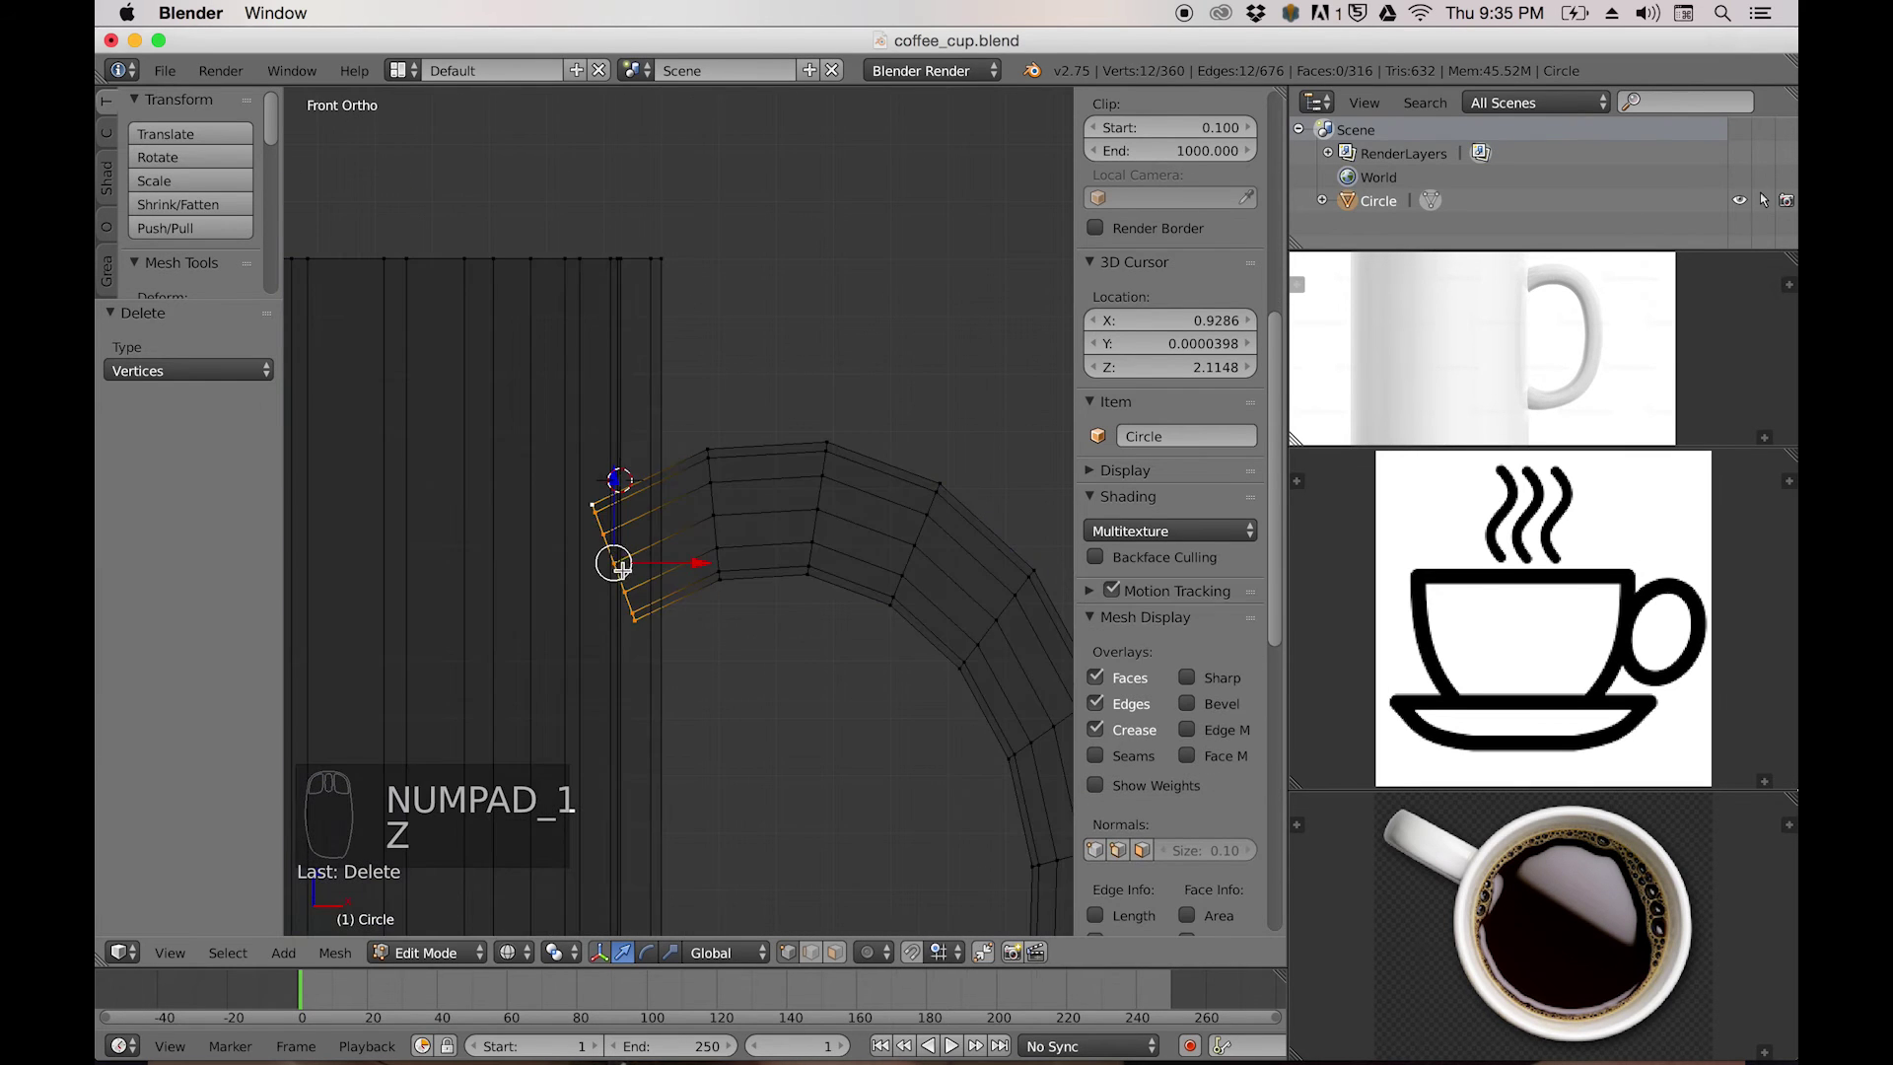
pyautogui.scroll(3, 617, 553)
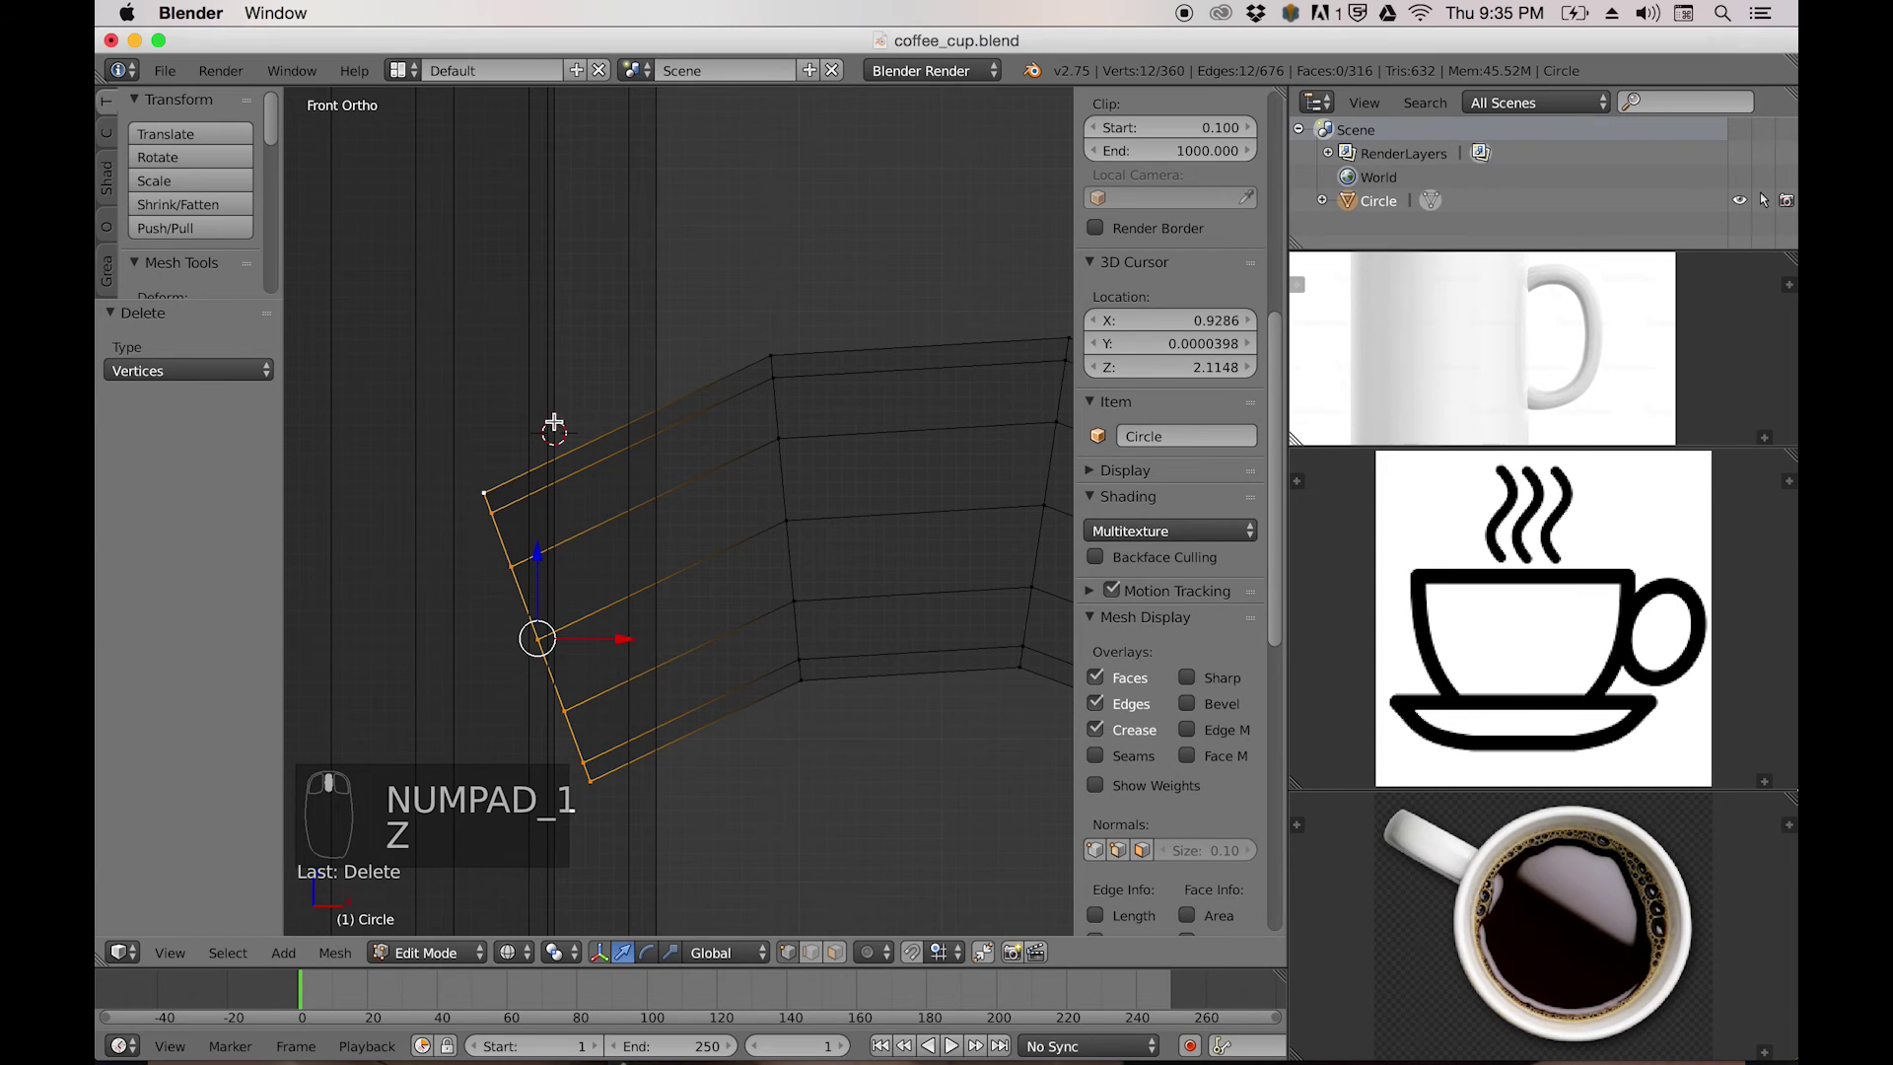
pyautogui.scroll(-2, 669, 484)
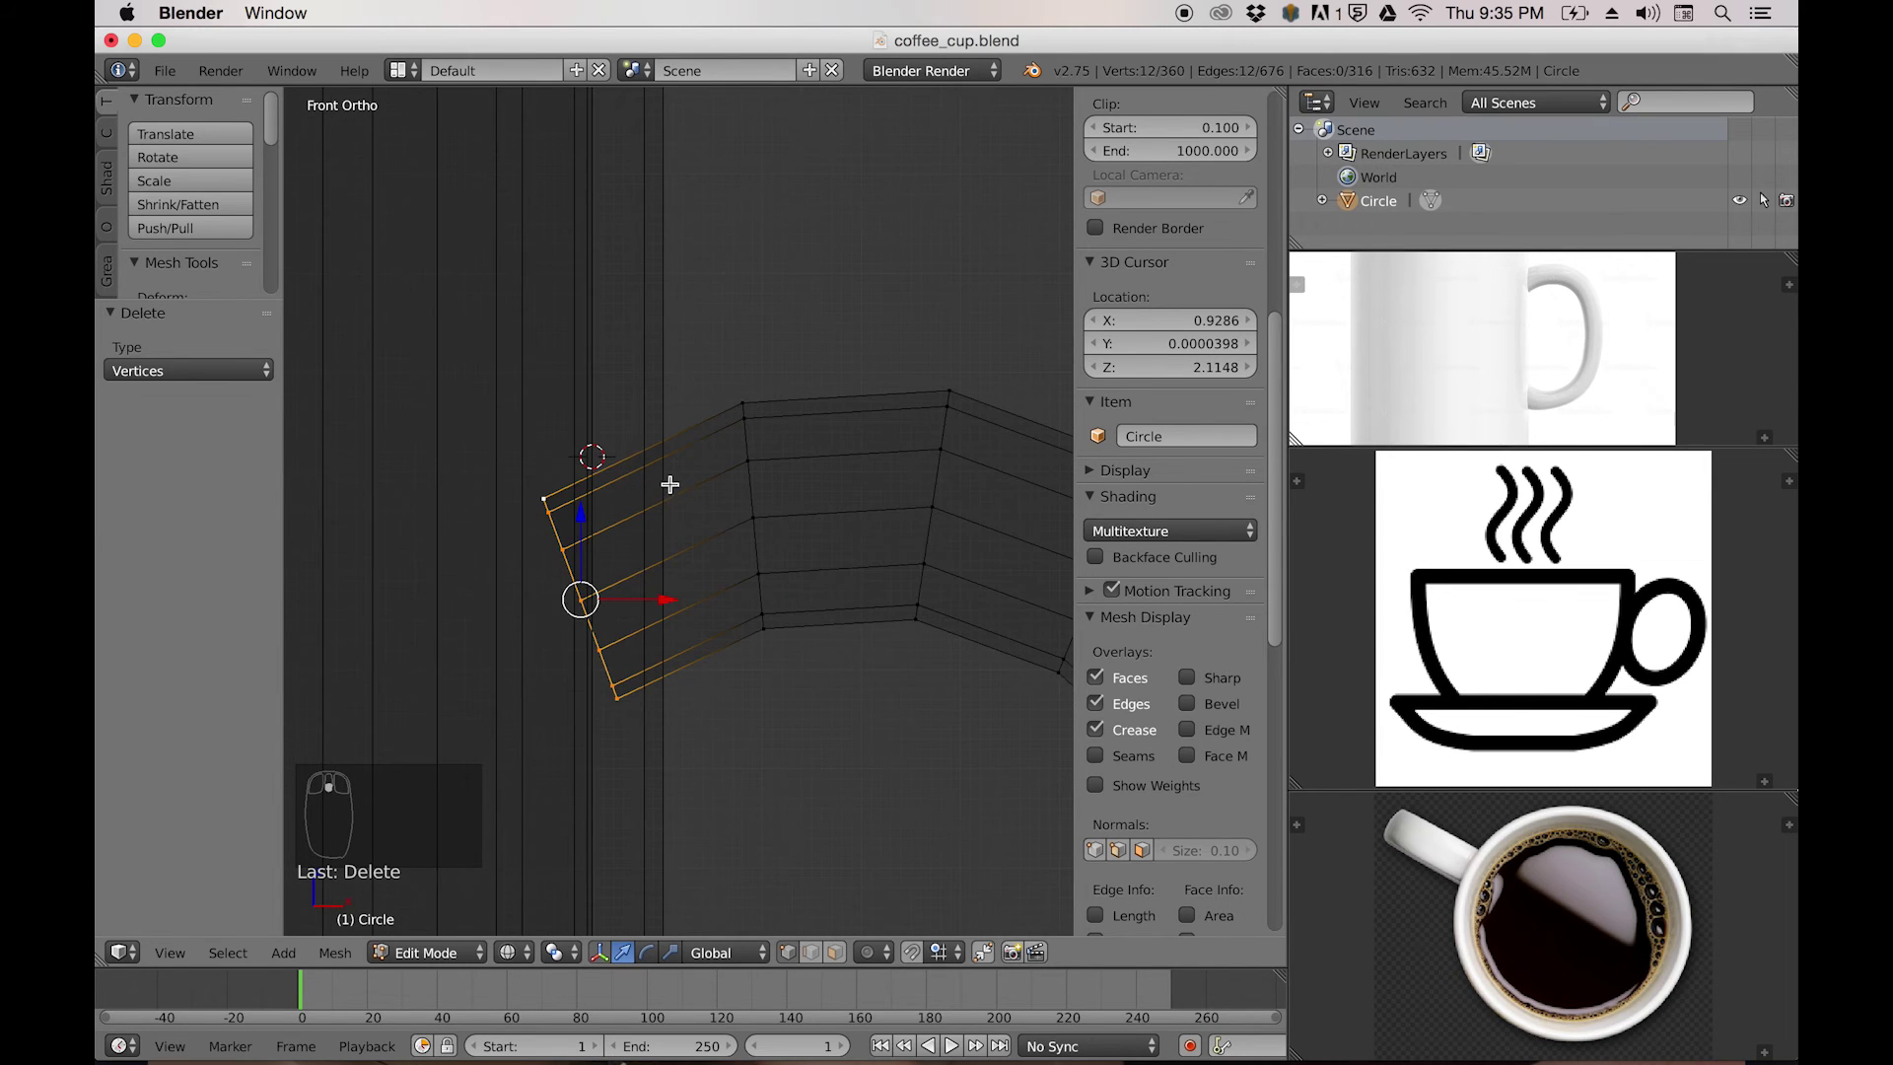
pyautogui.press('r')
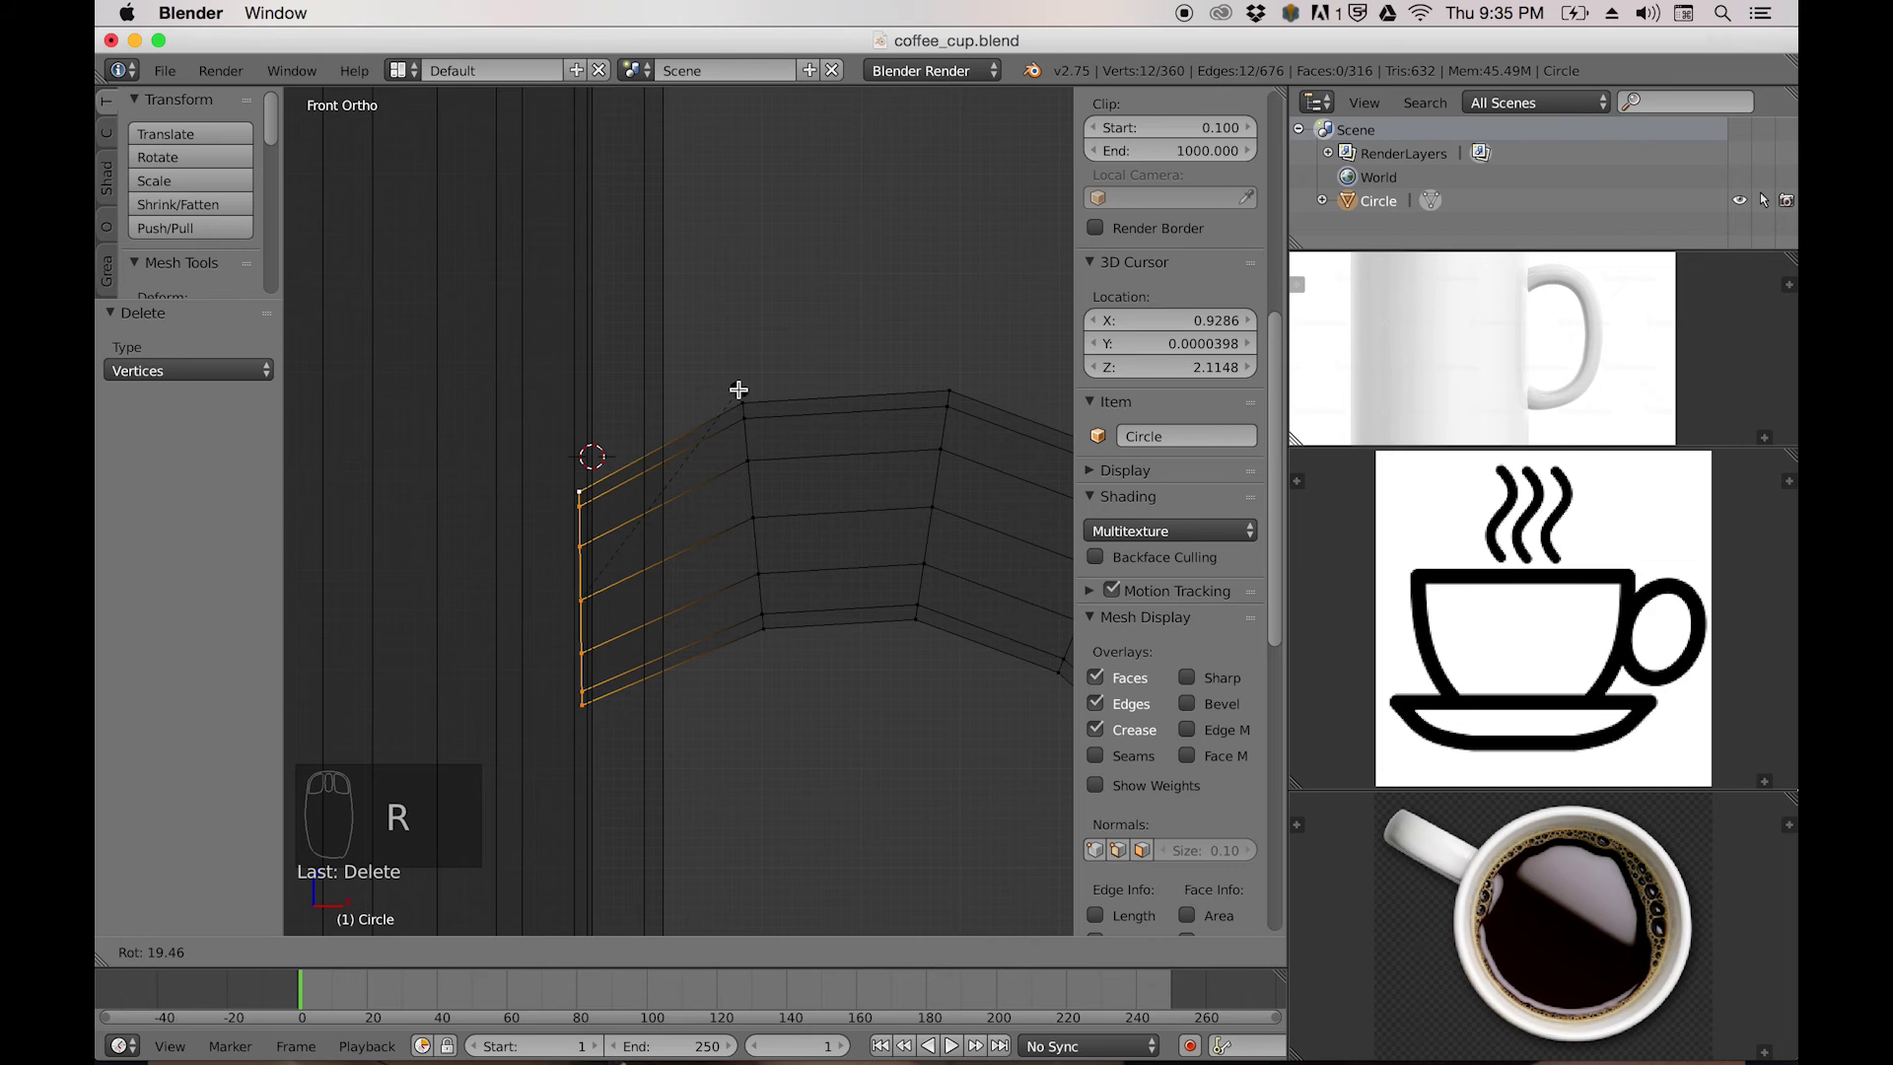
pyautogui.click(738, 391)
pyautogui.press('g')
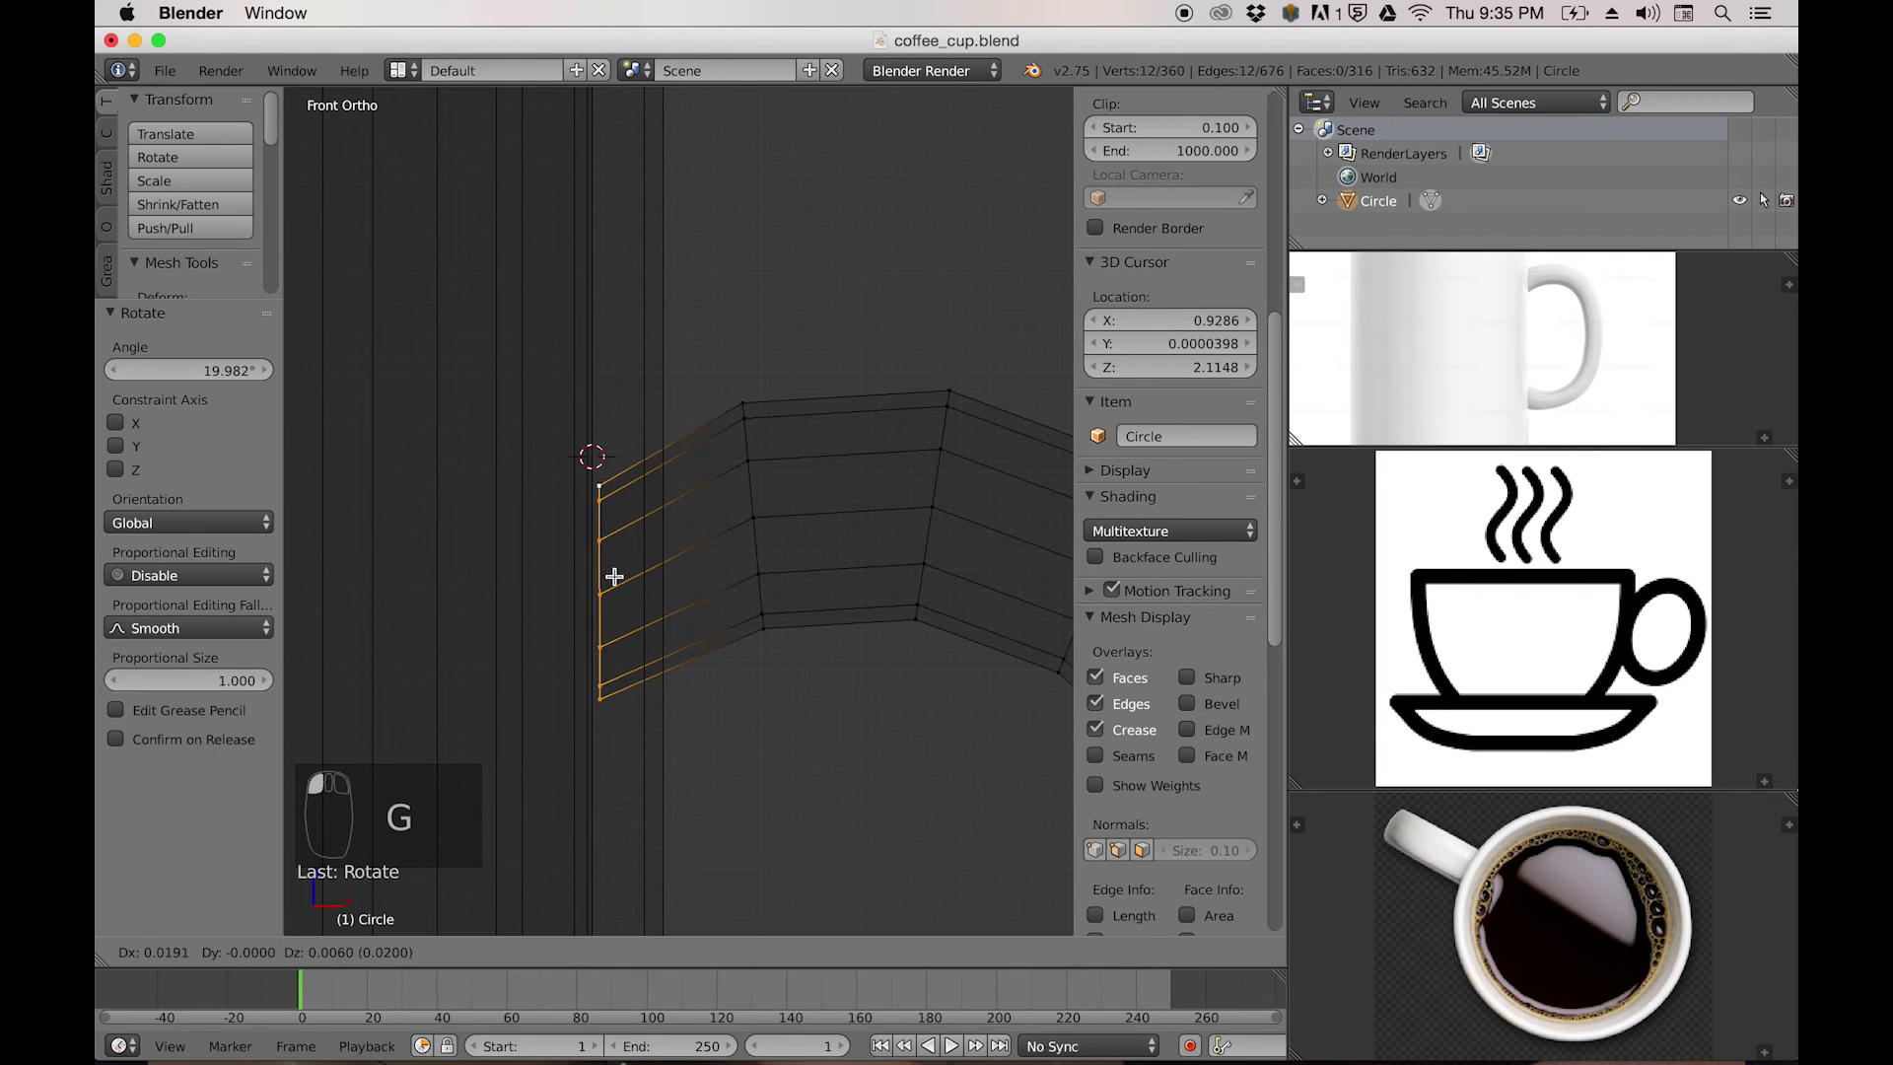
pyautogui.click(626, 572)
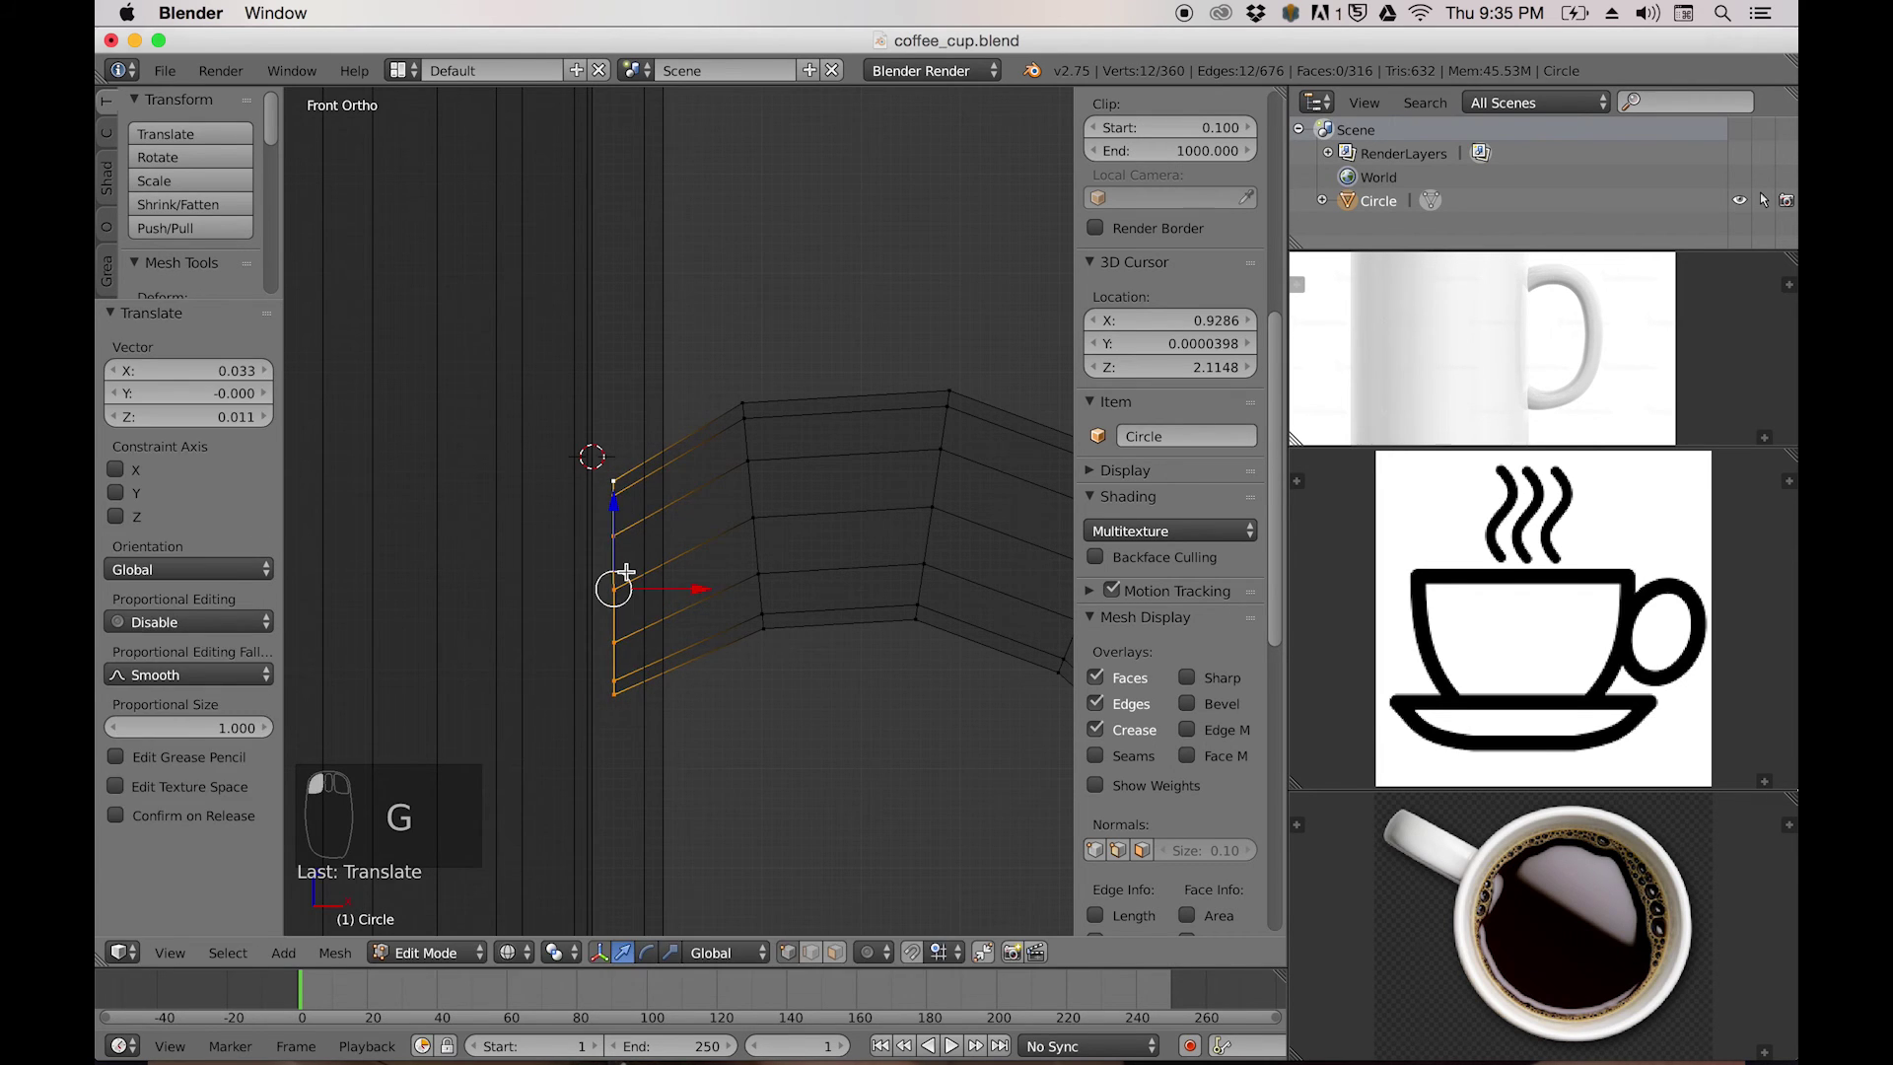
# Rotate the handle's lower end loop -21.663° to vertical and move it 0.072 along X and -0.007 along Z to meet the cup wall.
pyautogui.scroll(-6, 626, 570)
pyautogui.scroll(5, 623, 522)
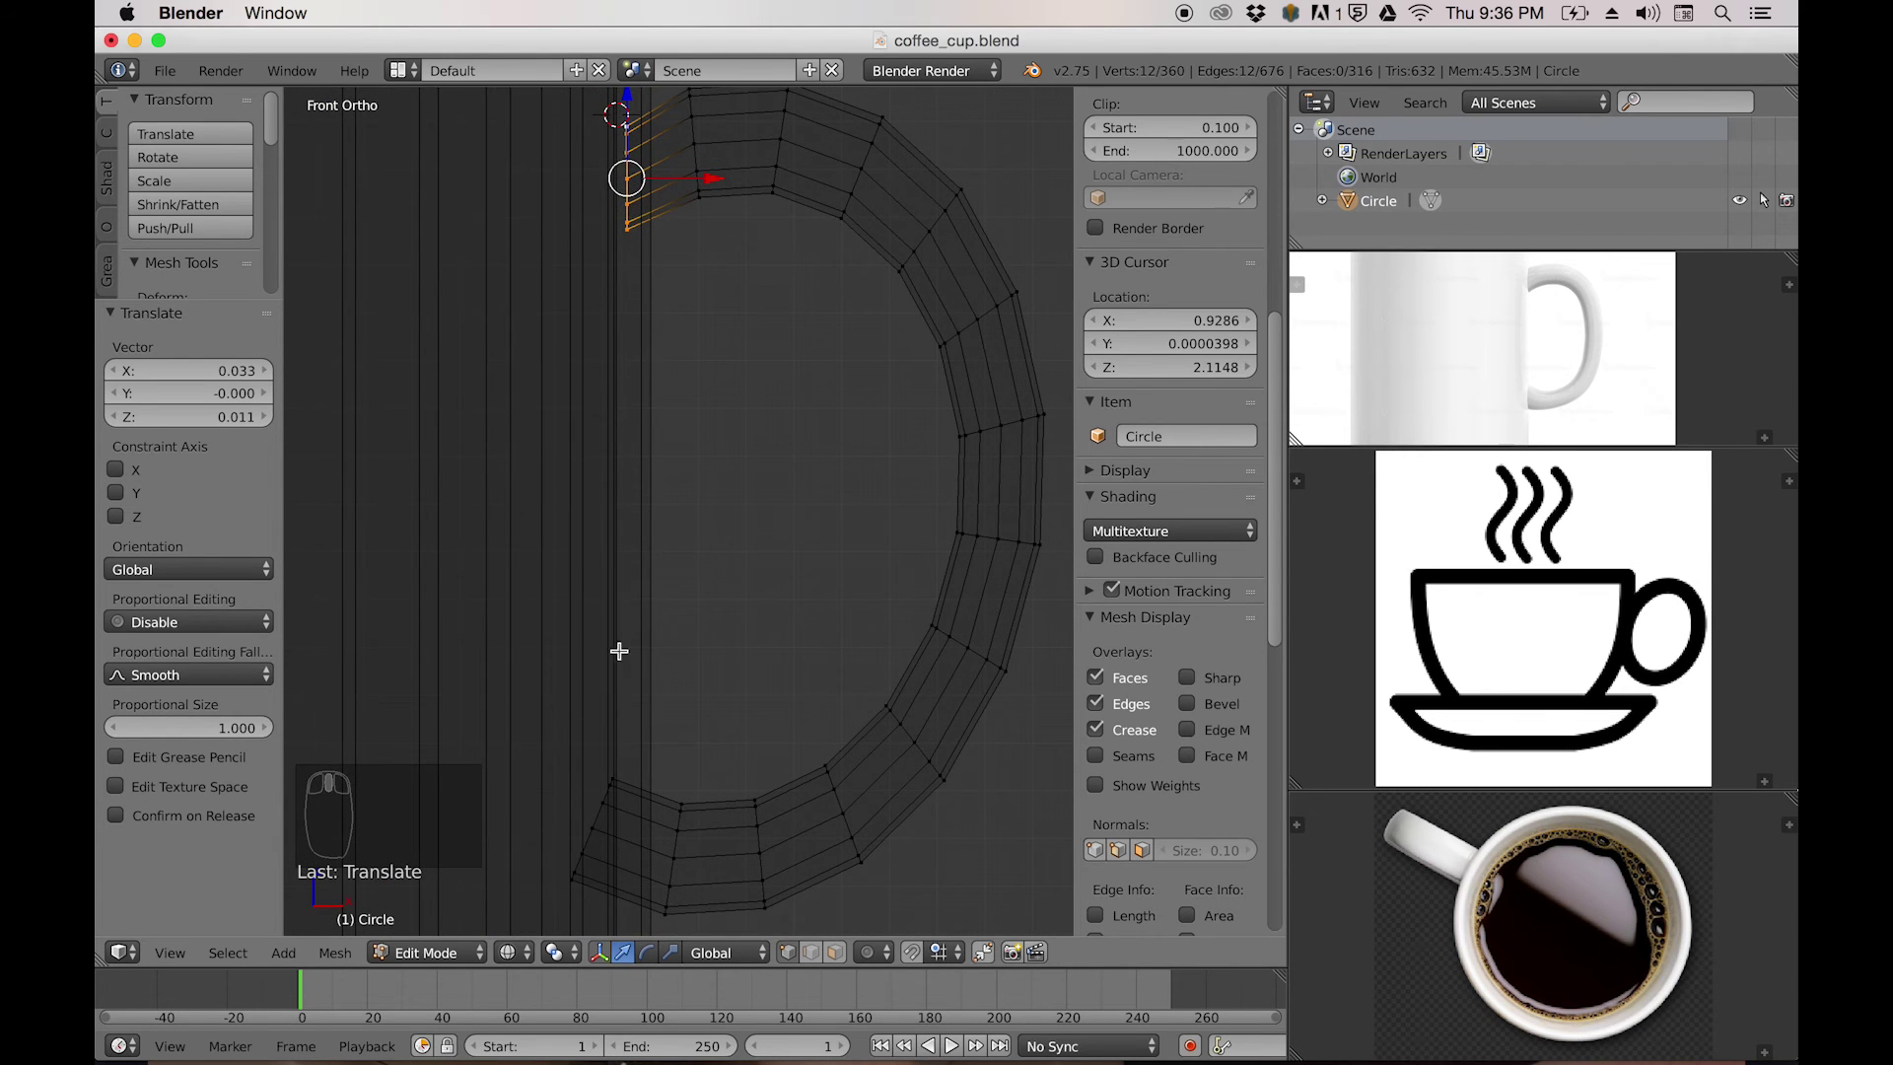
pyautogui.scroll(3, 612, 663)
pyautogui.keyDown('alt'); pyautogui.rightClick(509, 555); pyautogui.keyUp('alt')
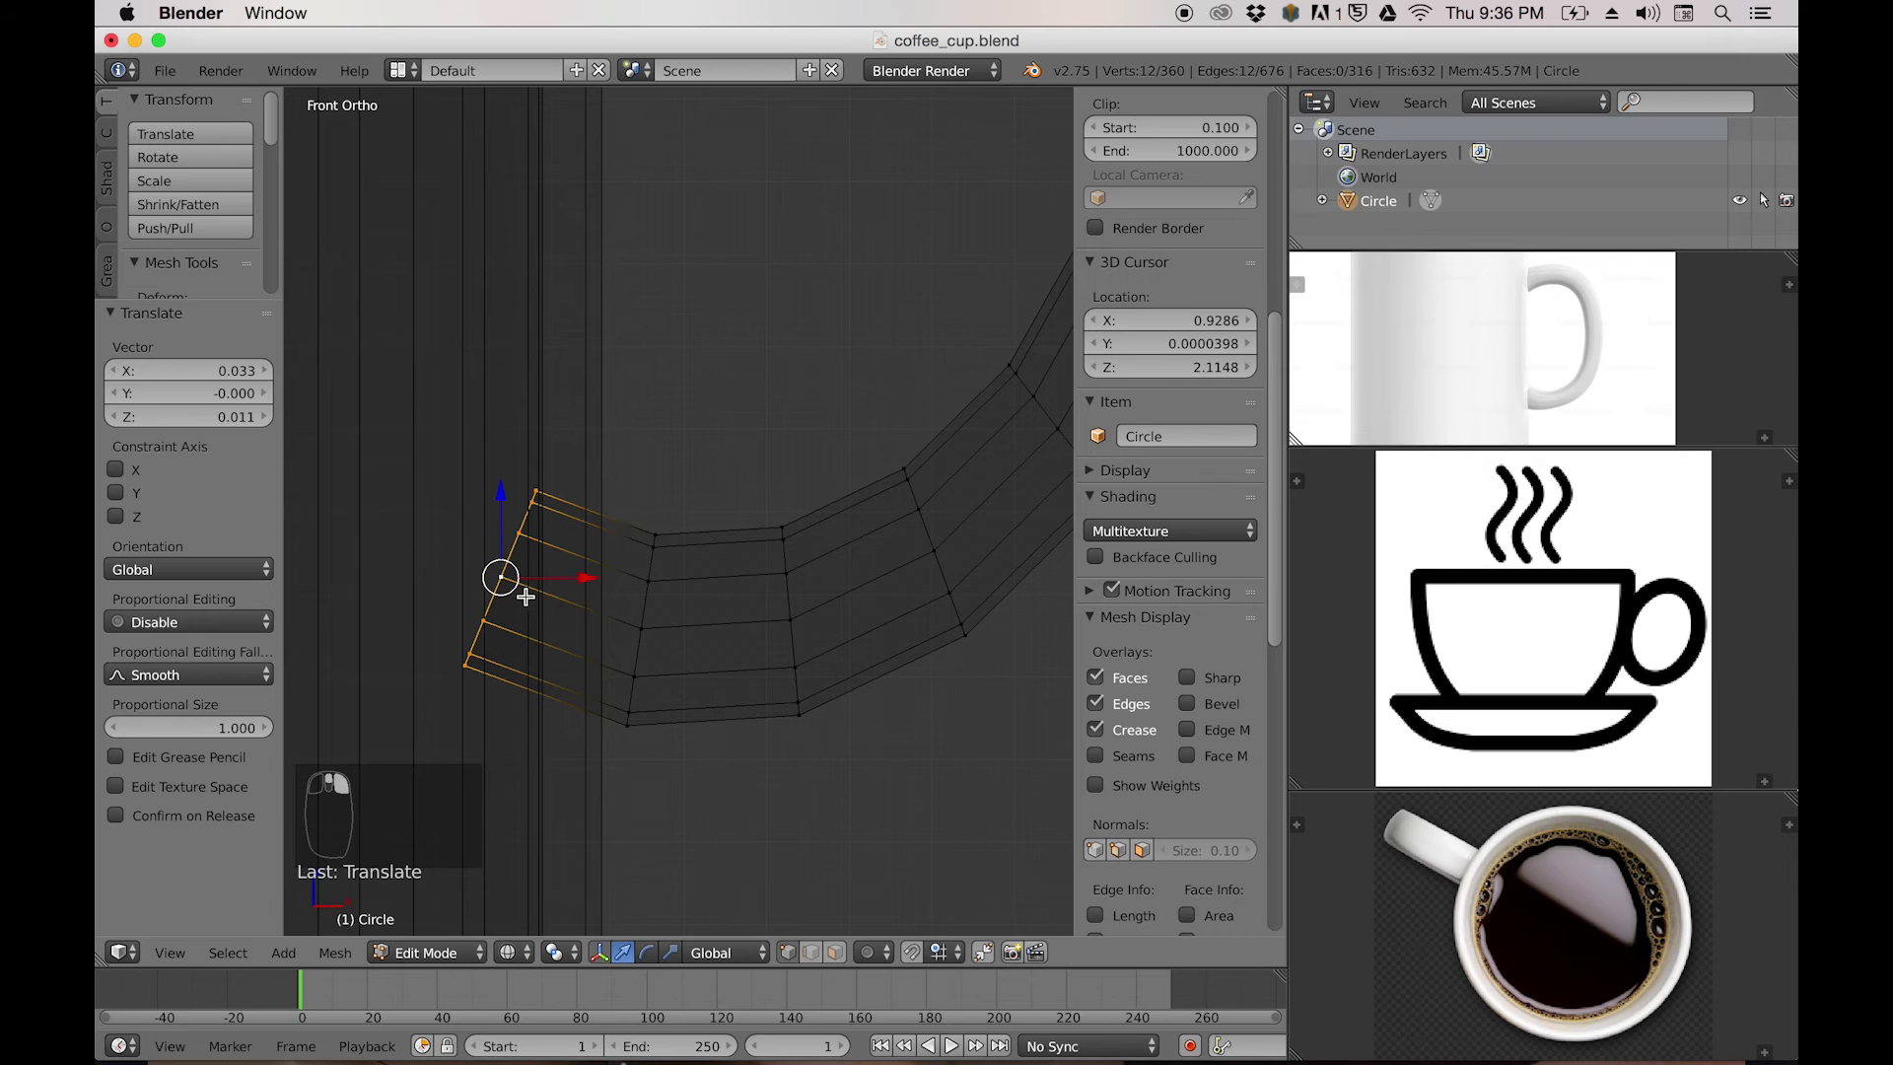
pyautogui.press('r')
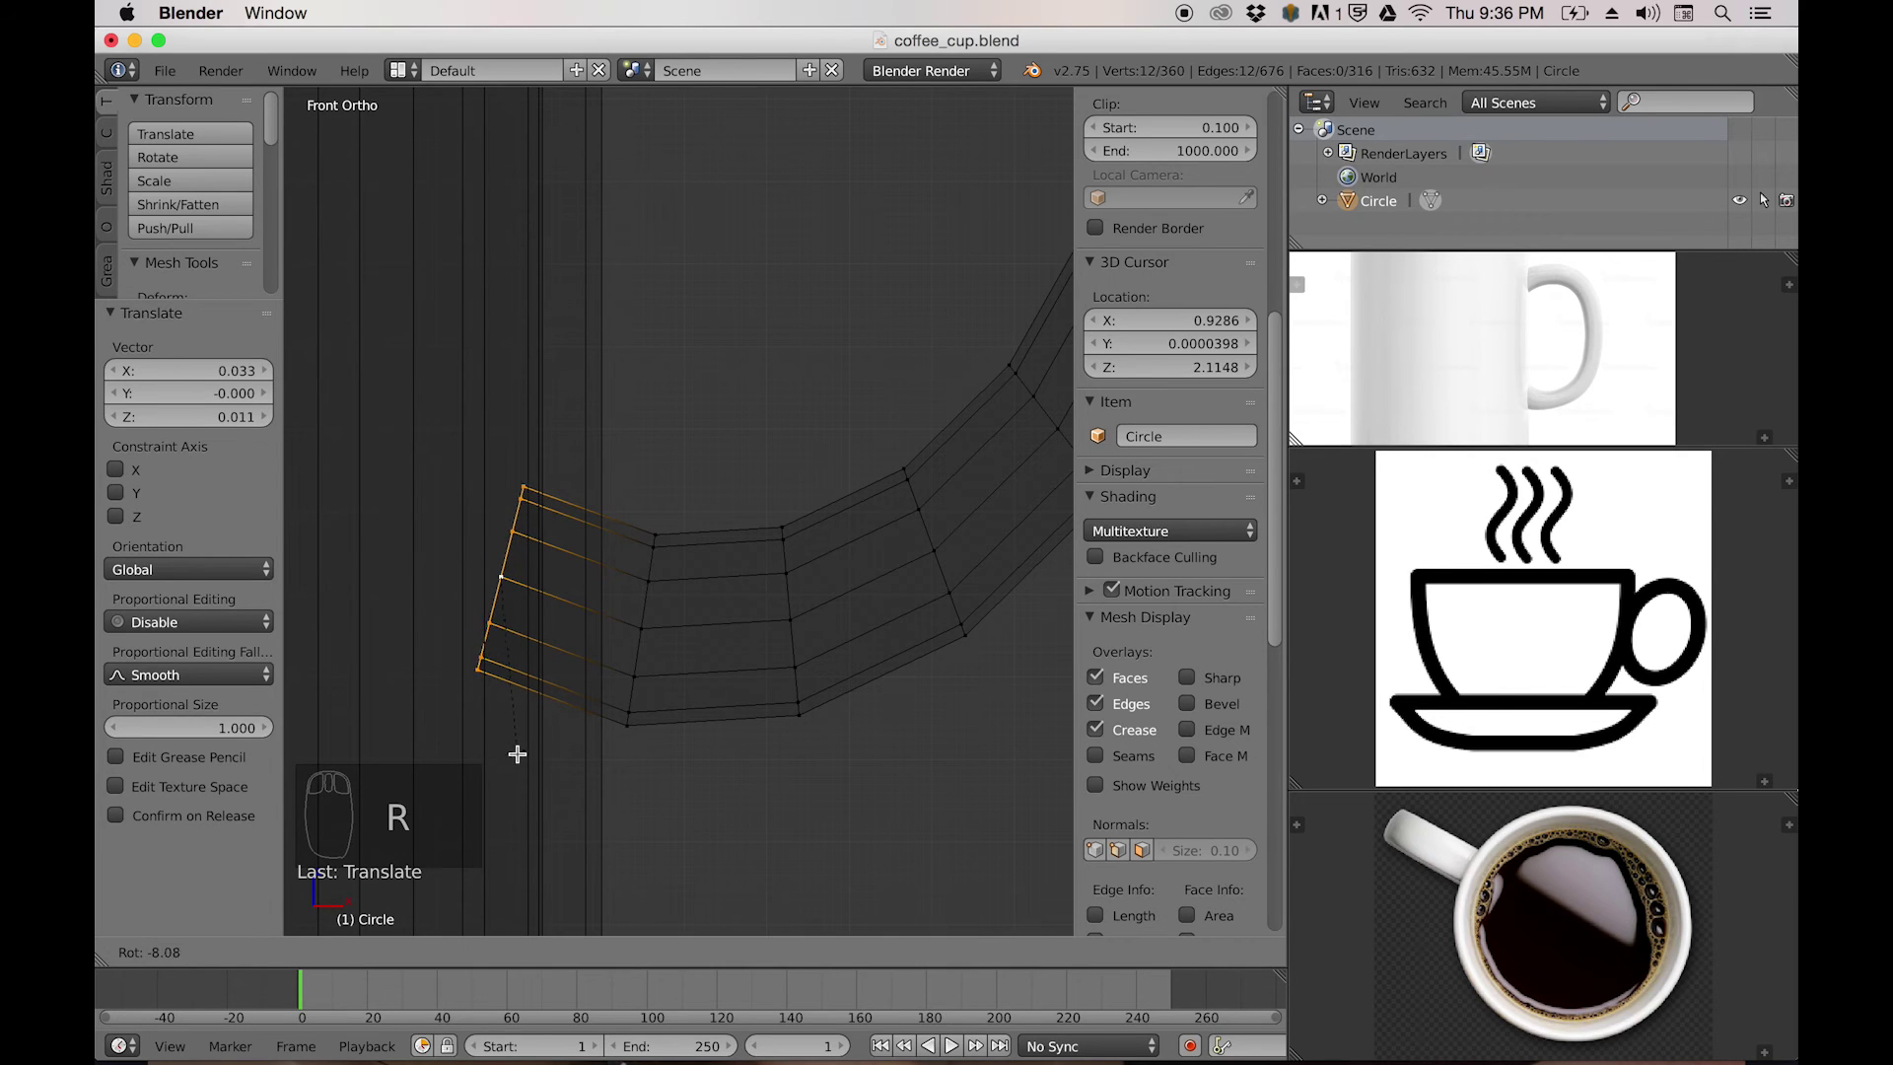
pyautogui.click(554, 736)
pyautogui.press('g')
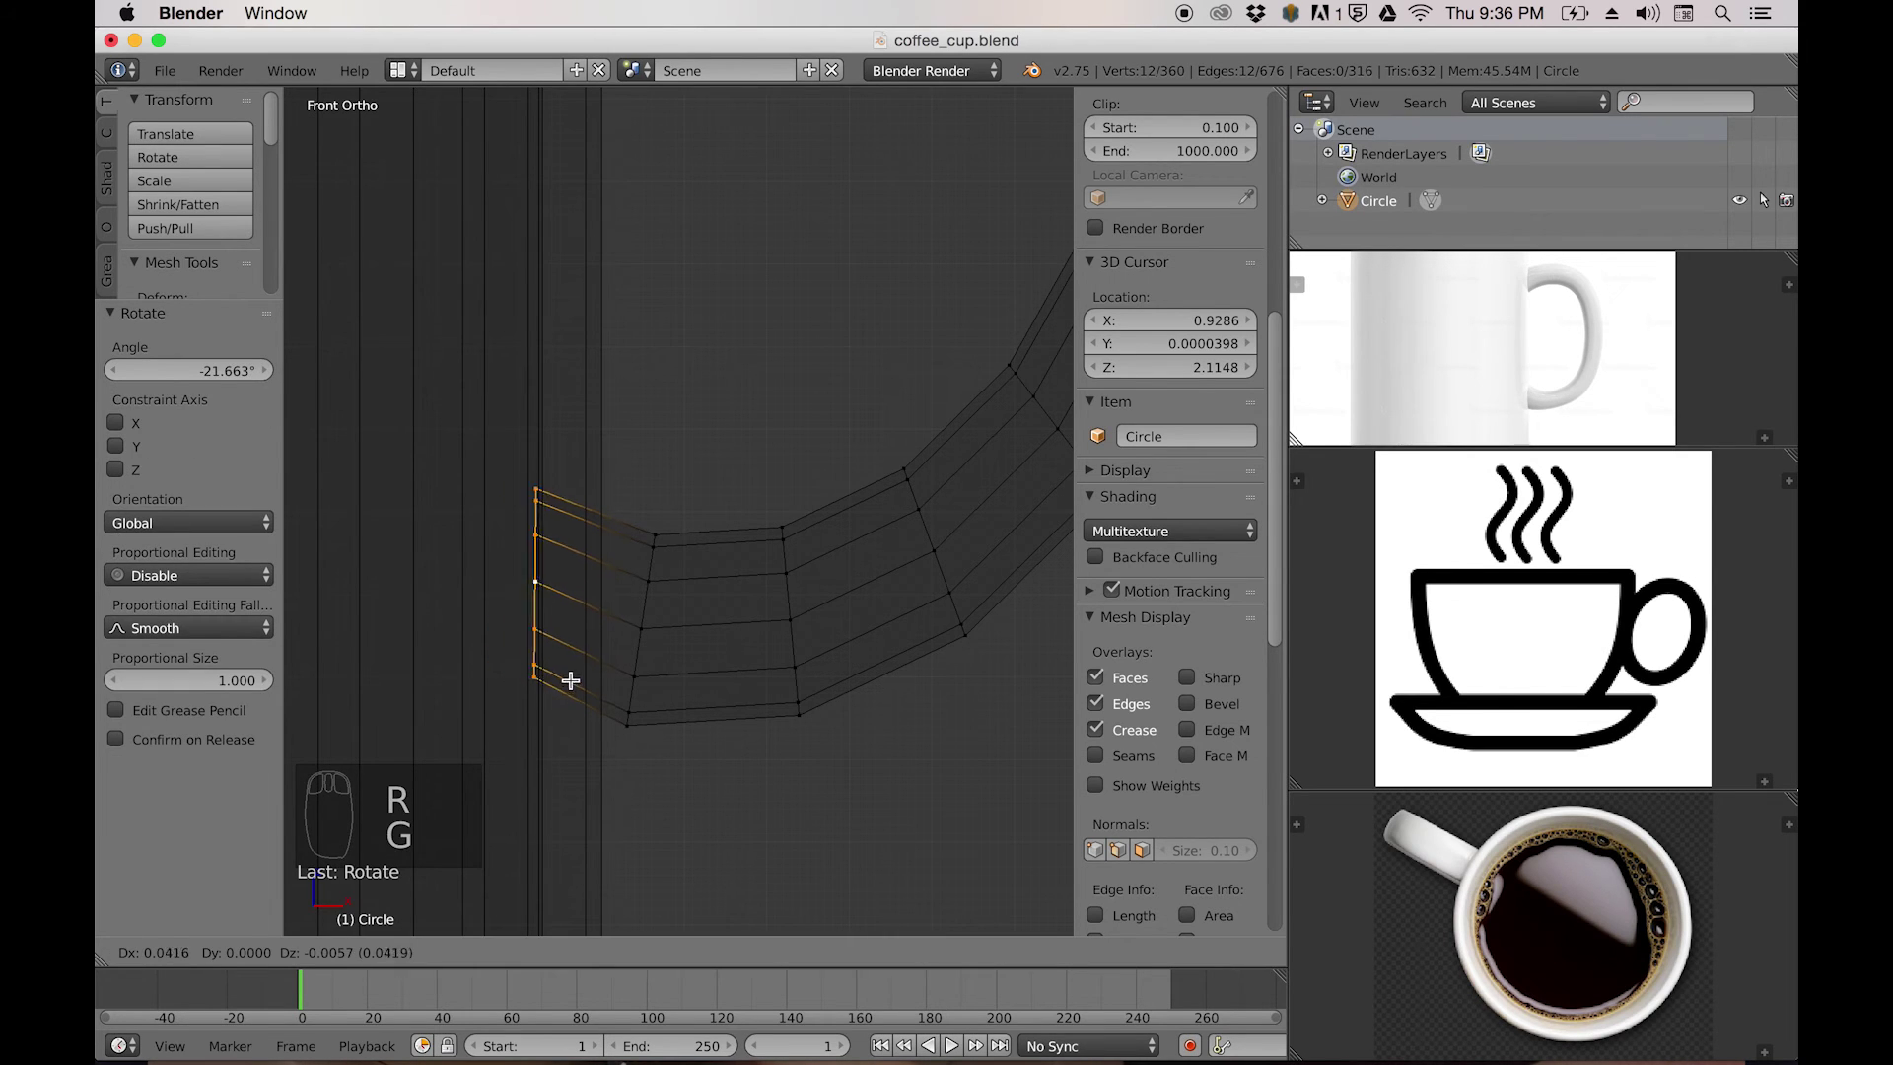
pyautogui.click(588, 681)
# Examine the handle's joints with the wall in solid shading and compare them with the upper handle joint in the mug reference photo.
pyautogui.scroll(-4, 577, 651)
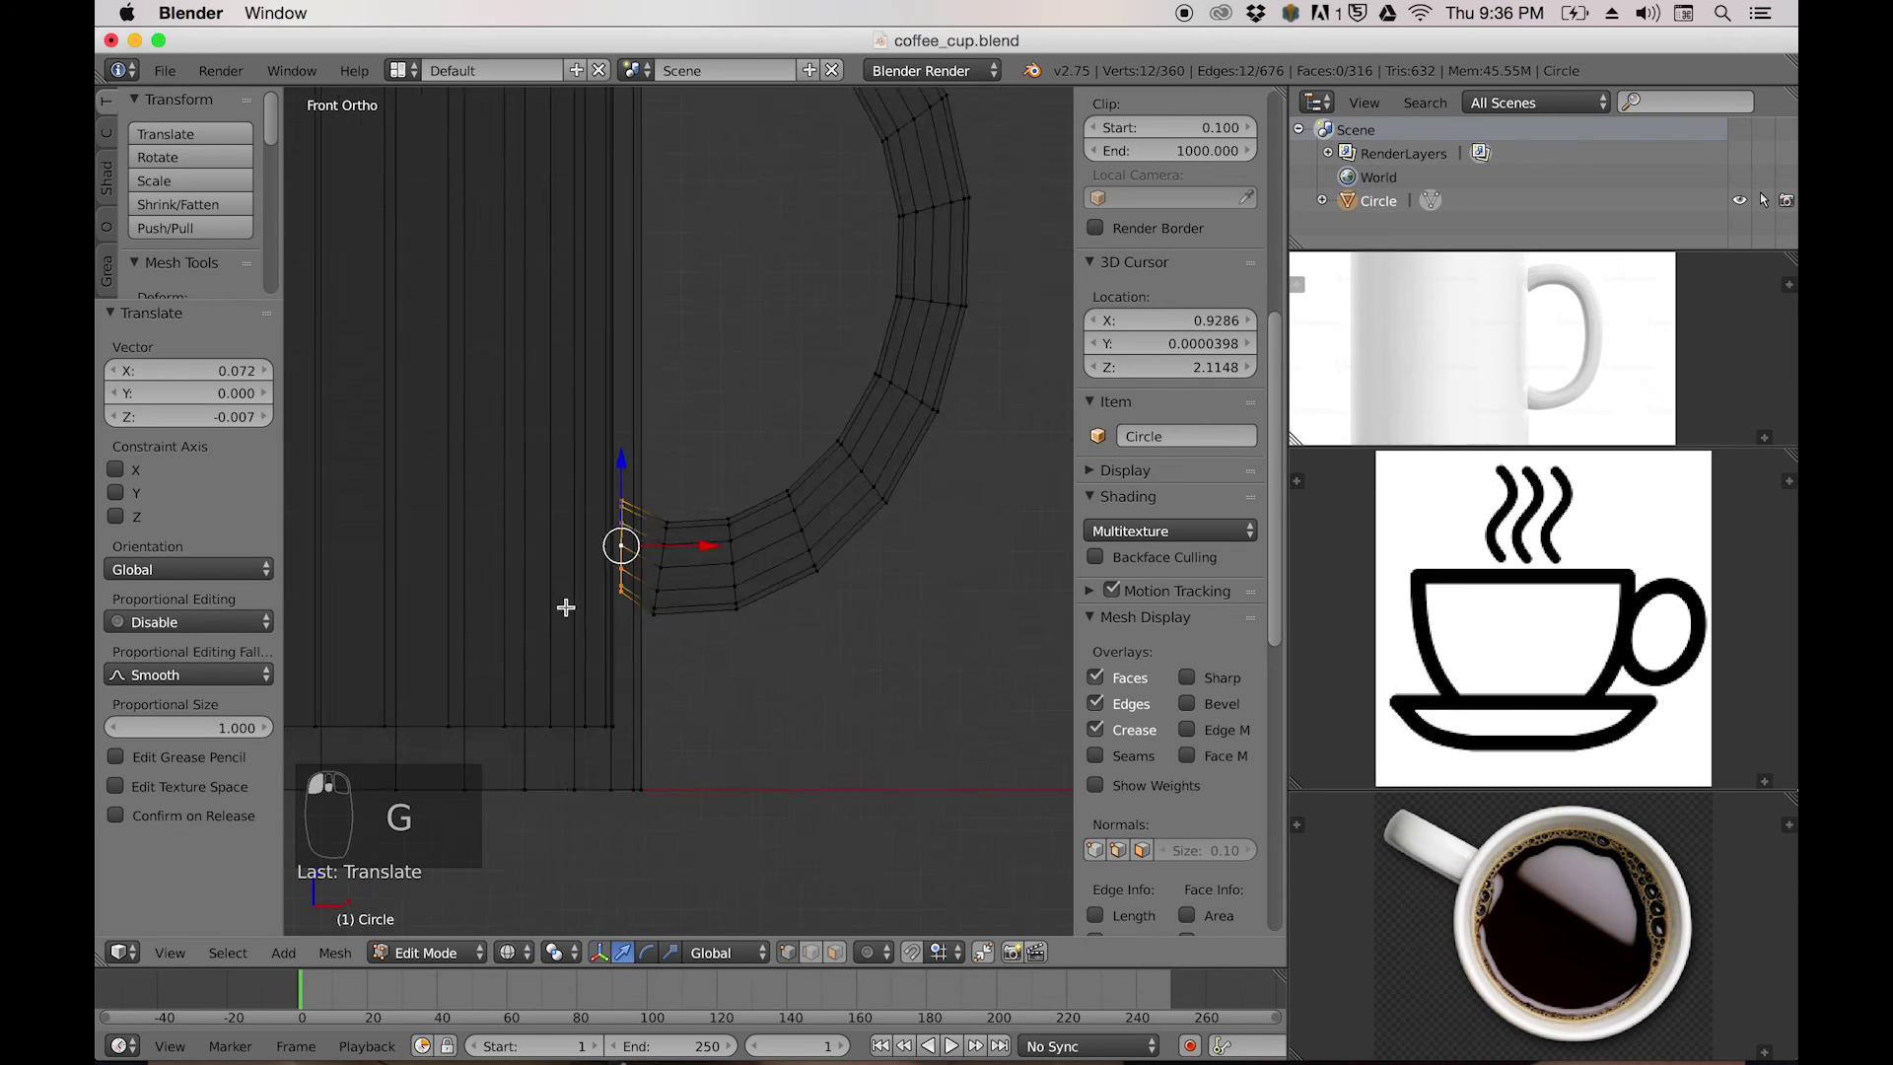
pyautogui.press('z')
pyautogui.moveTo(550, 396); pyautogui.dragTo(631, 620, button='middle')
pyautogui.moveTo(639, 729); pyautogui.dragTo(603, 694, button='middle')
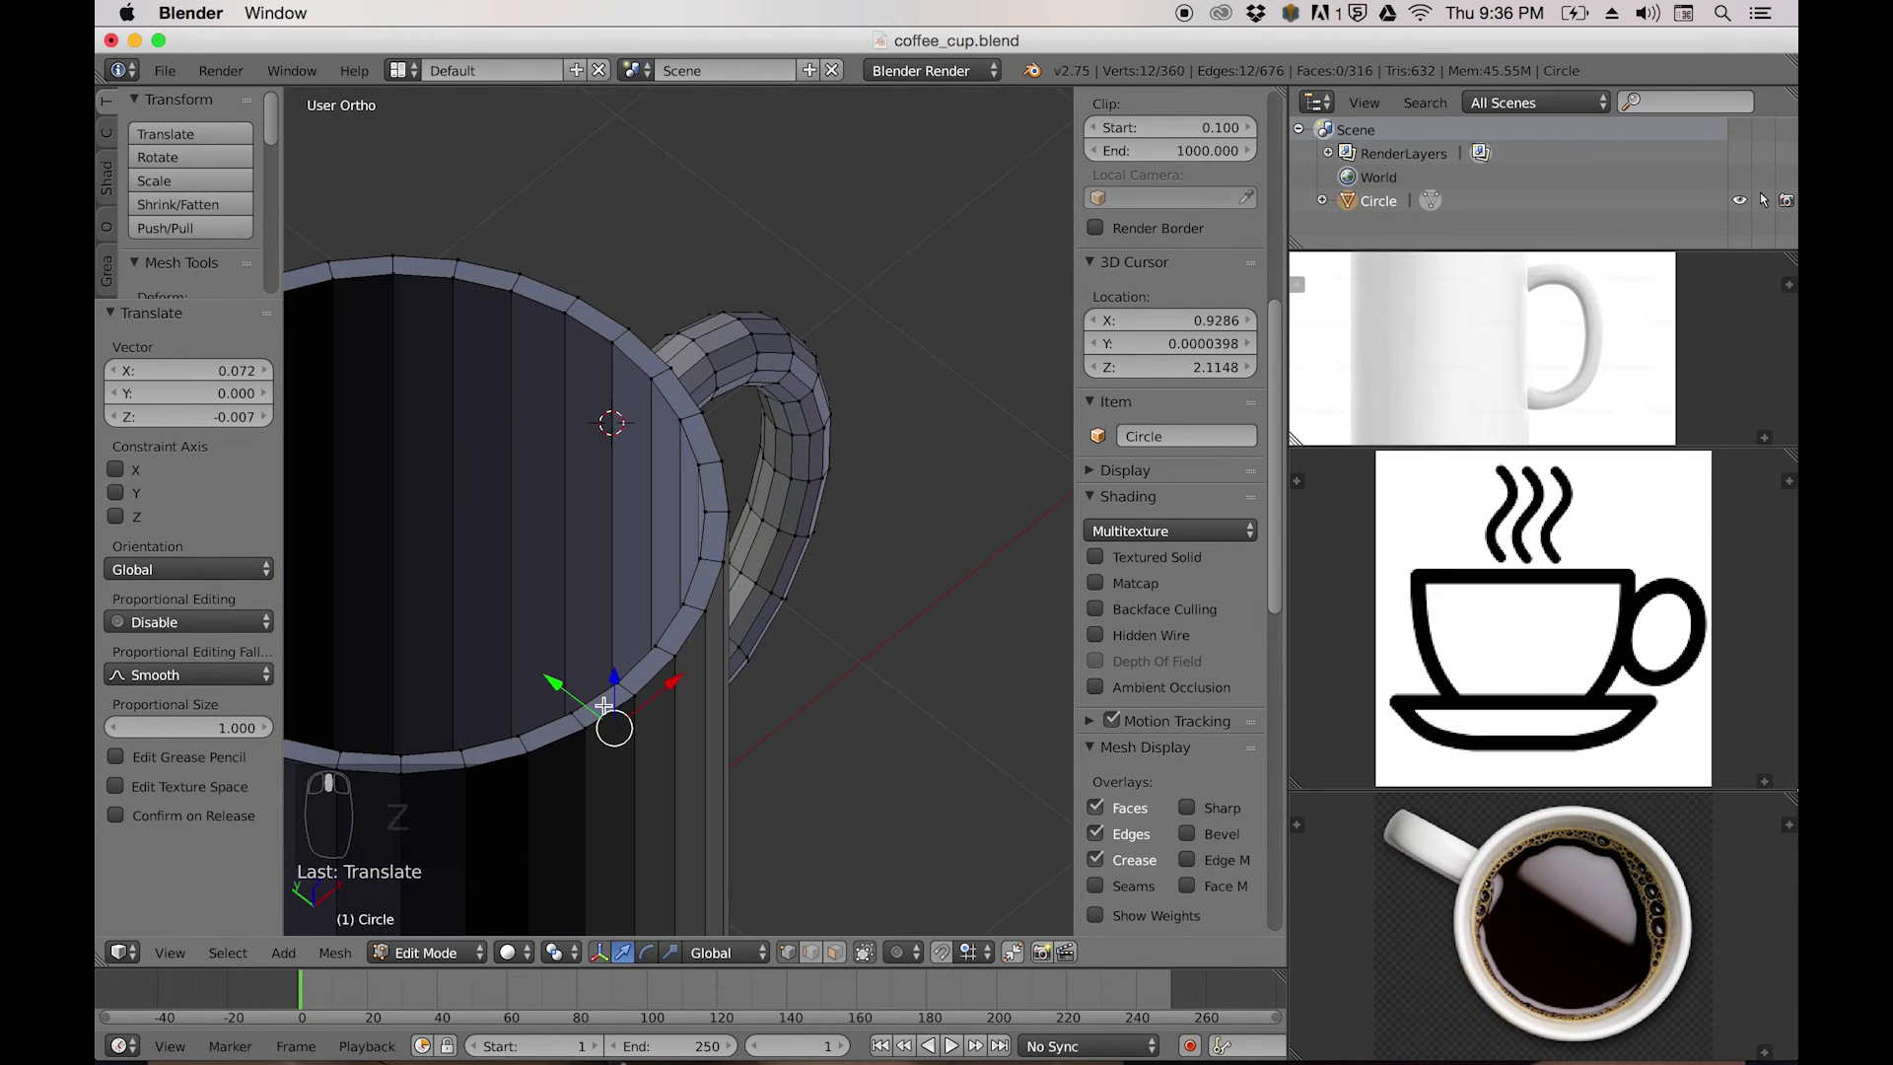
pyautogui.press('KP_1')
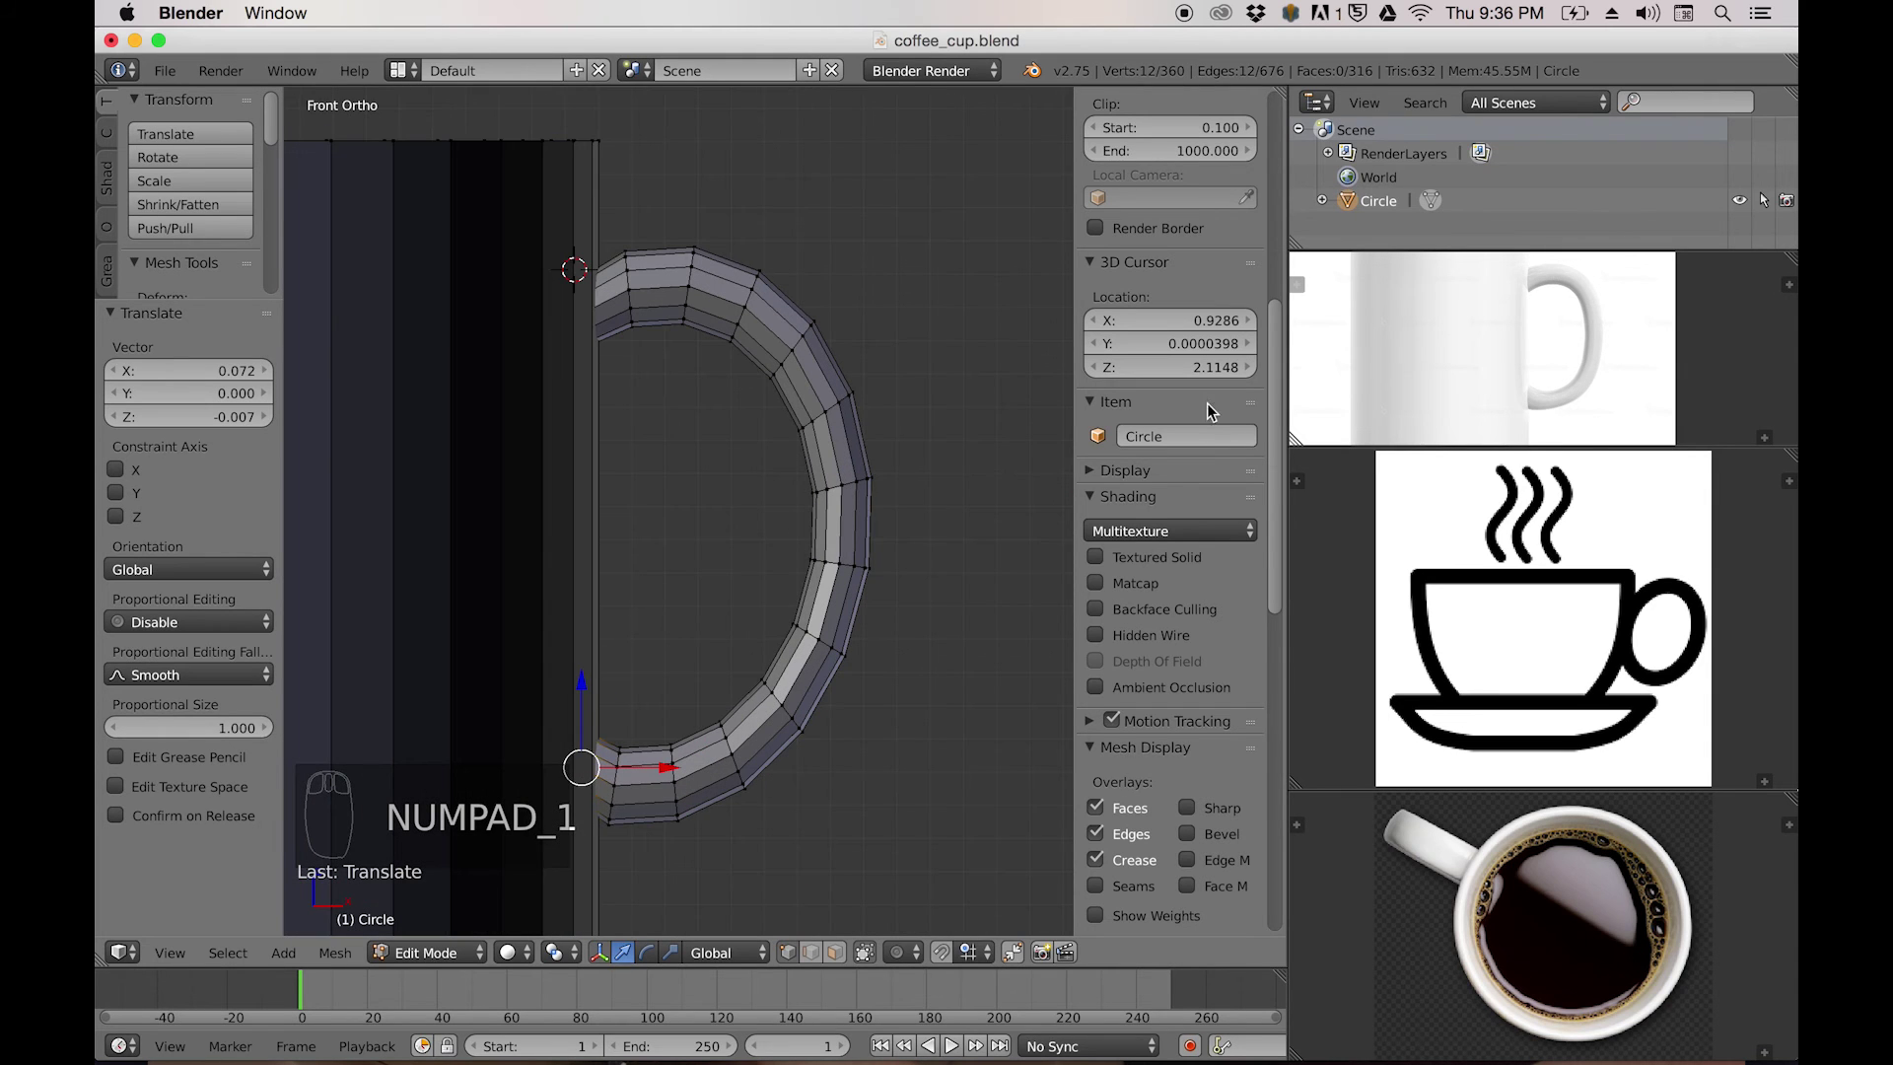
pyautogui.scroll(3, 1527, 428)
pyautogui.scroll(2, 1528, 399)
pyautogui.moveTo(1529, 353)
pyautogui.mouseDown(button='middle')
pyautogui.moveTo(1517, 380)
pyautogui.moveTo(1555, 392)
pyautogui.moveTo(1544, 364)
pyautogui.mouseUp(button='middle')
pyautogui.scroll(-4, 1554, 392)
pyautogui.scroll(1, 1558, 392)
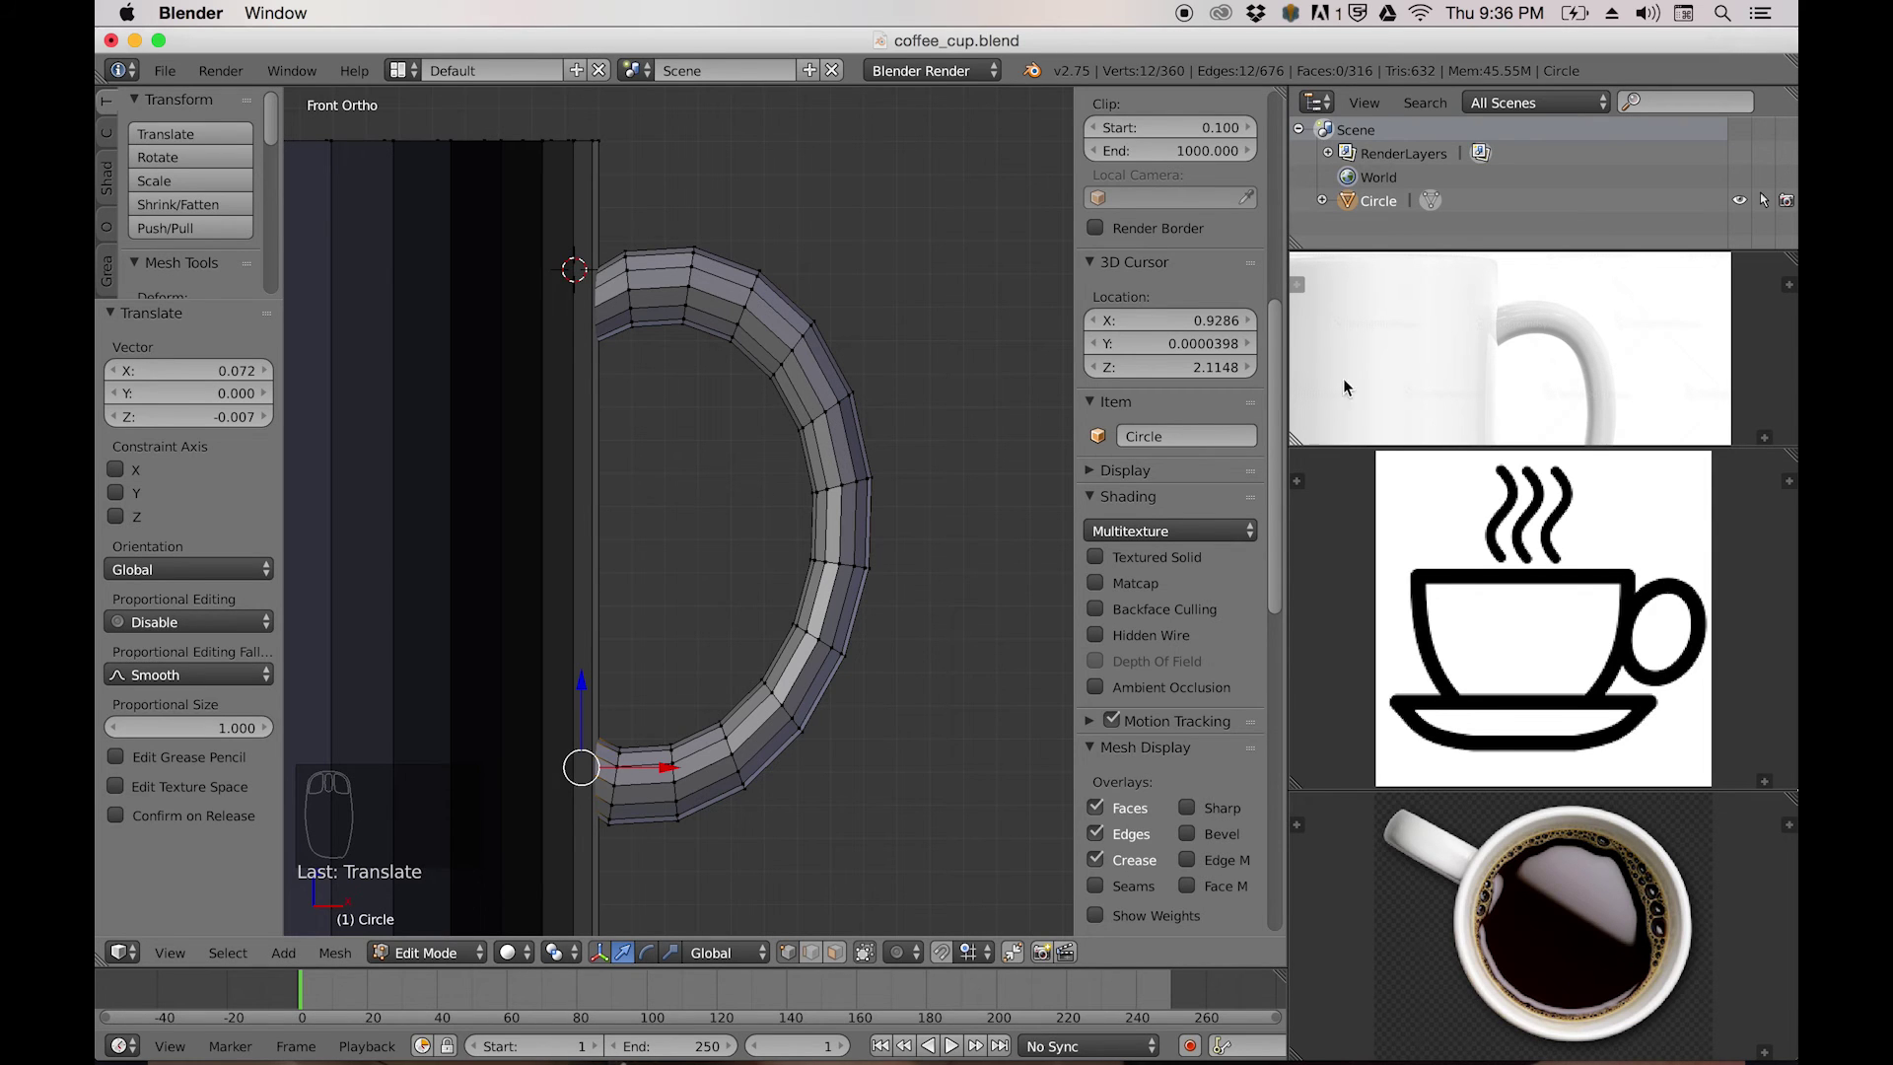
pyautogui.keyDown('ctrl'); pyautogui.moveTo(1474, 337); pyautogui.dragTo(1555, 375, button='middle'); pyautogui.keyUp('ctrl')
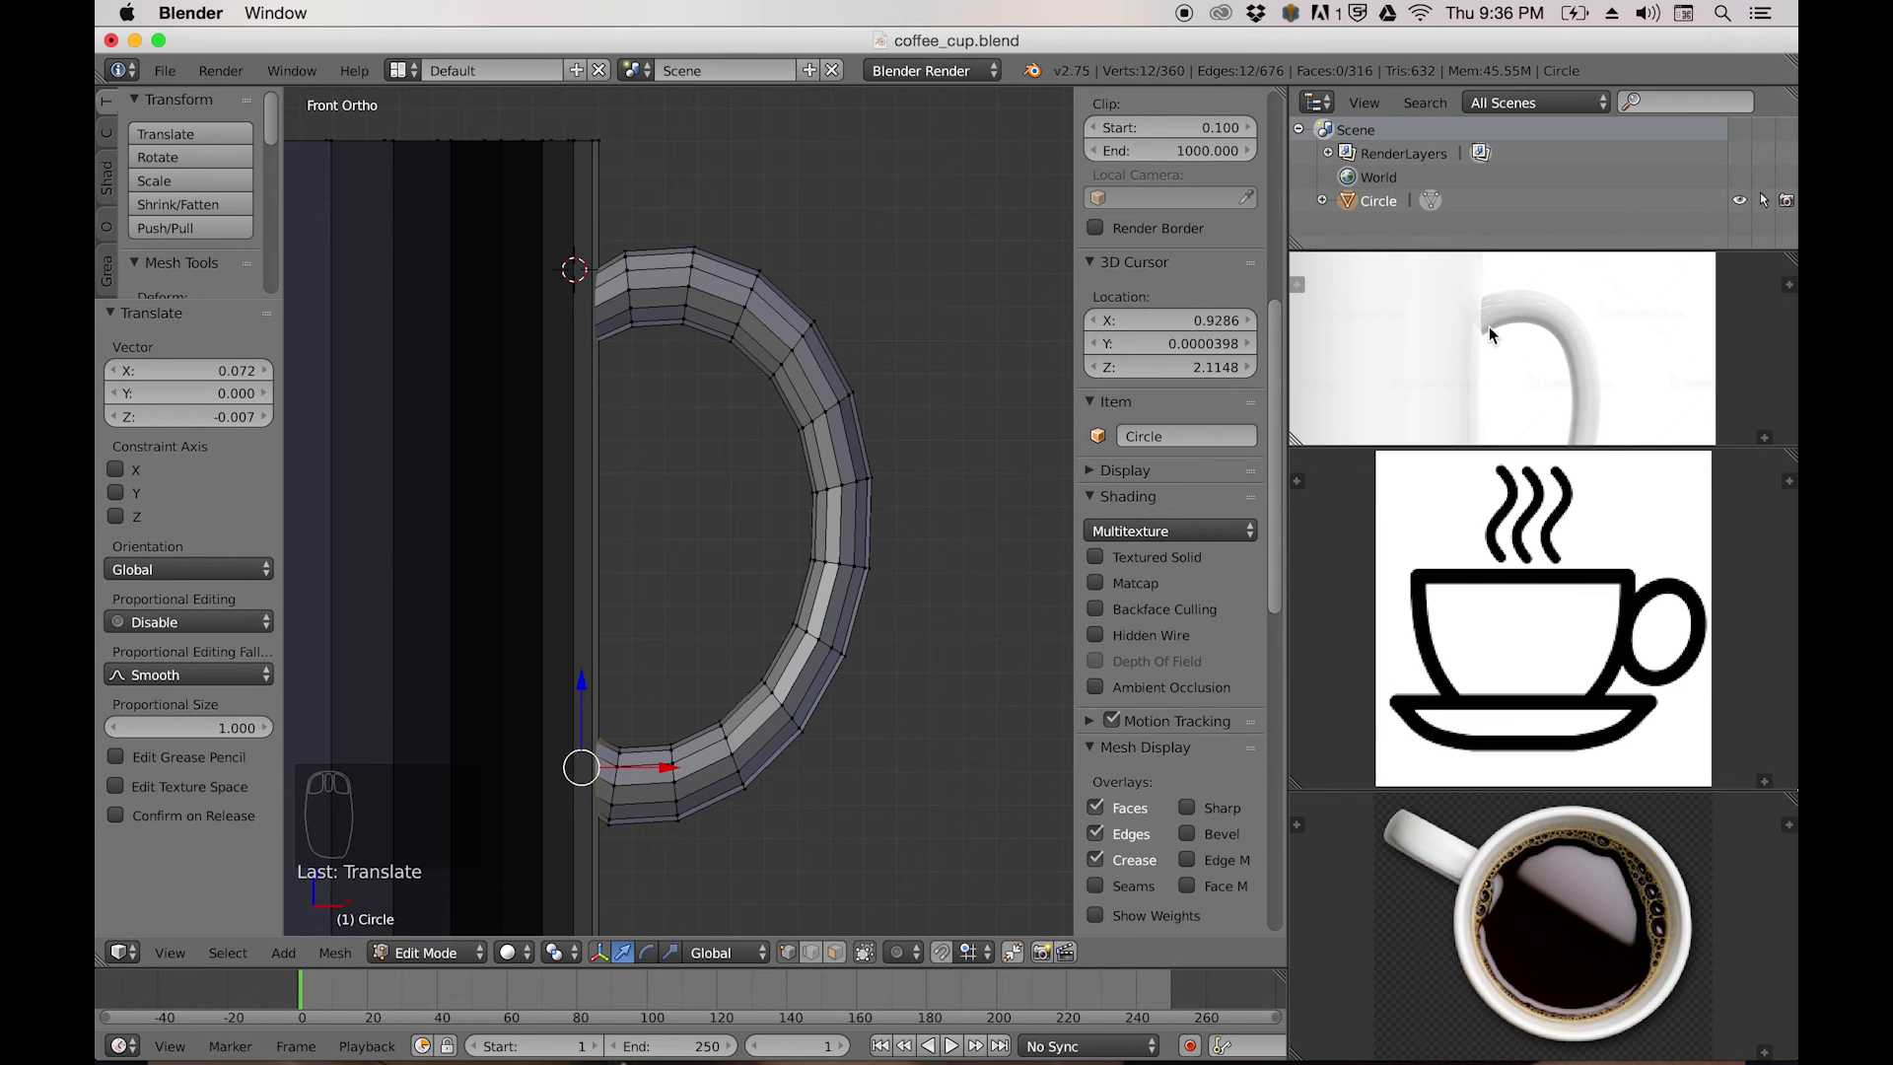
# In wireframe front view, scale the third edge loop from the wall at the handle's upper end by 1.102.
pyautogui.press('z')
pyautogui.scroll(4, 611, 315)
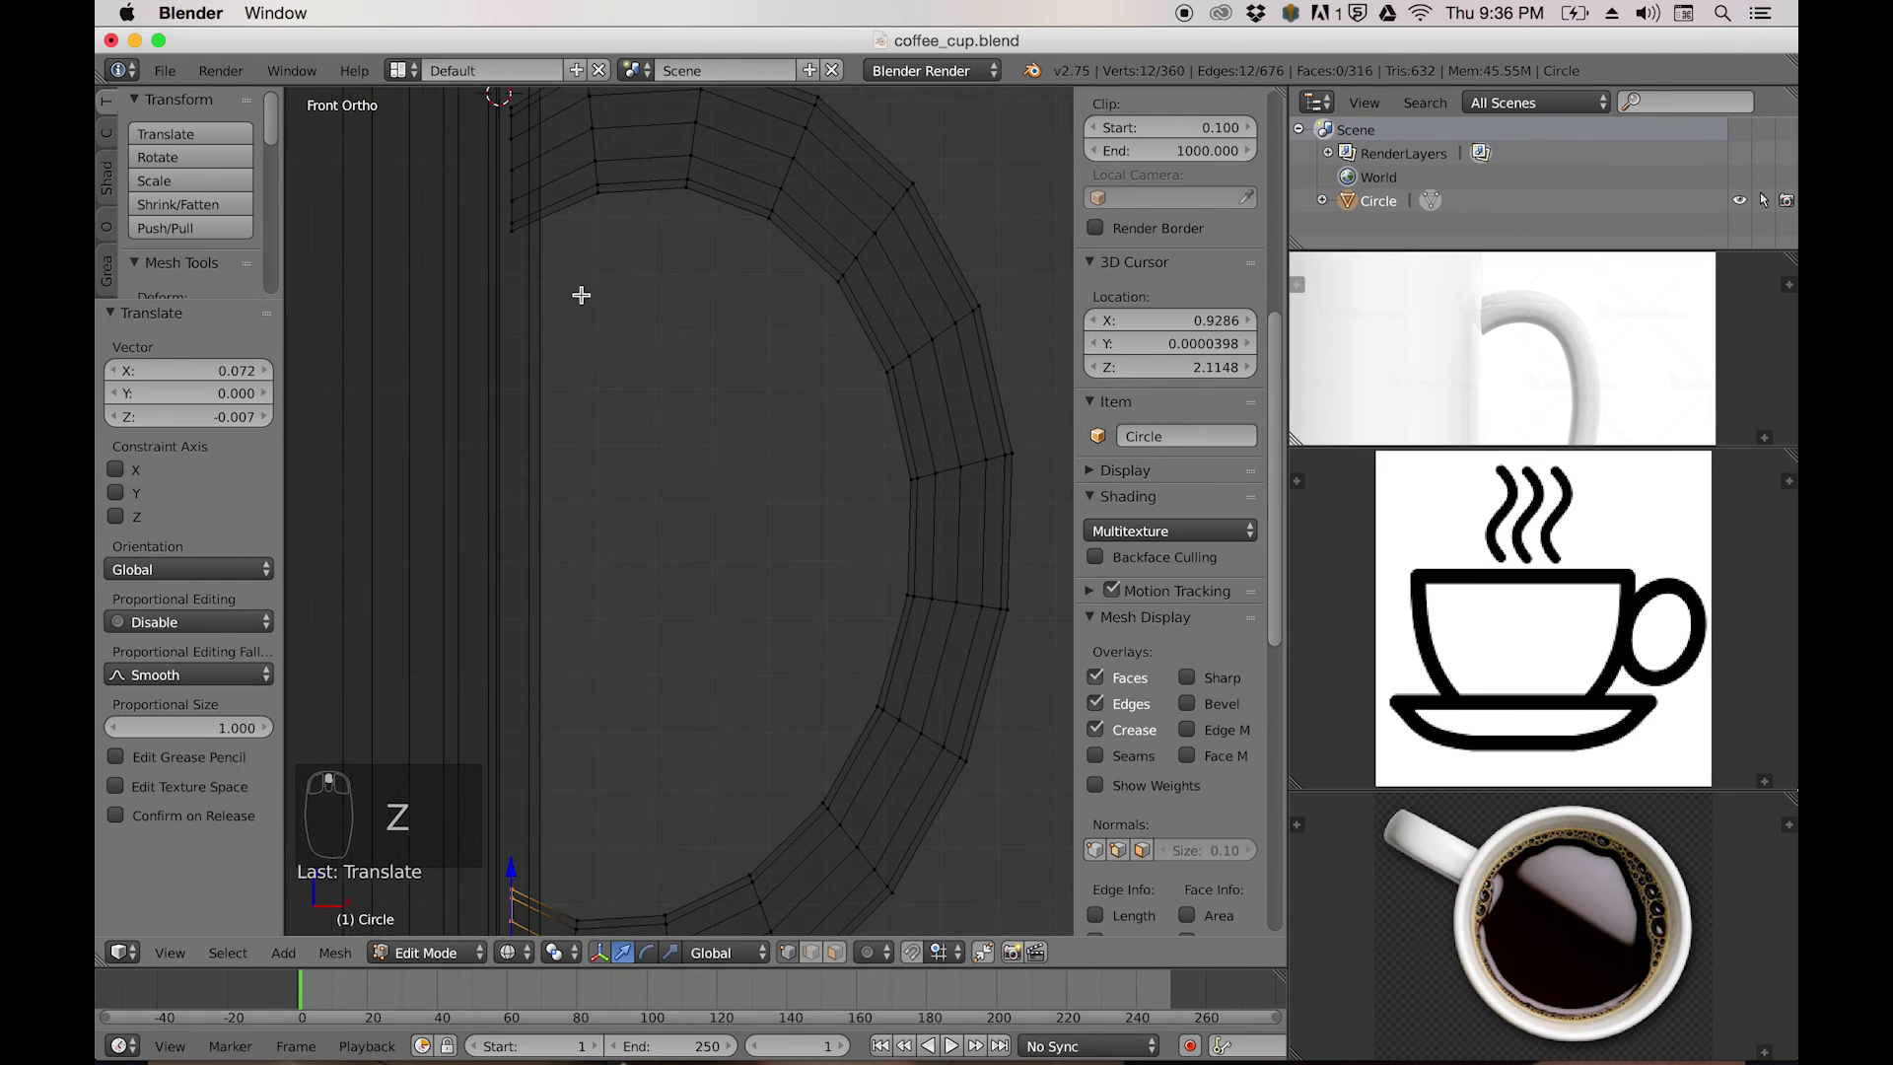
pyautogui.keyDown('alt'); pyautogui.rightClick(646, 398); pyautogui.keyUp('alt')
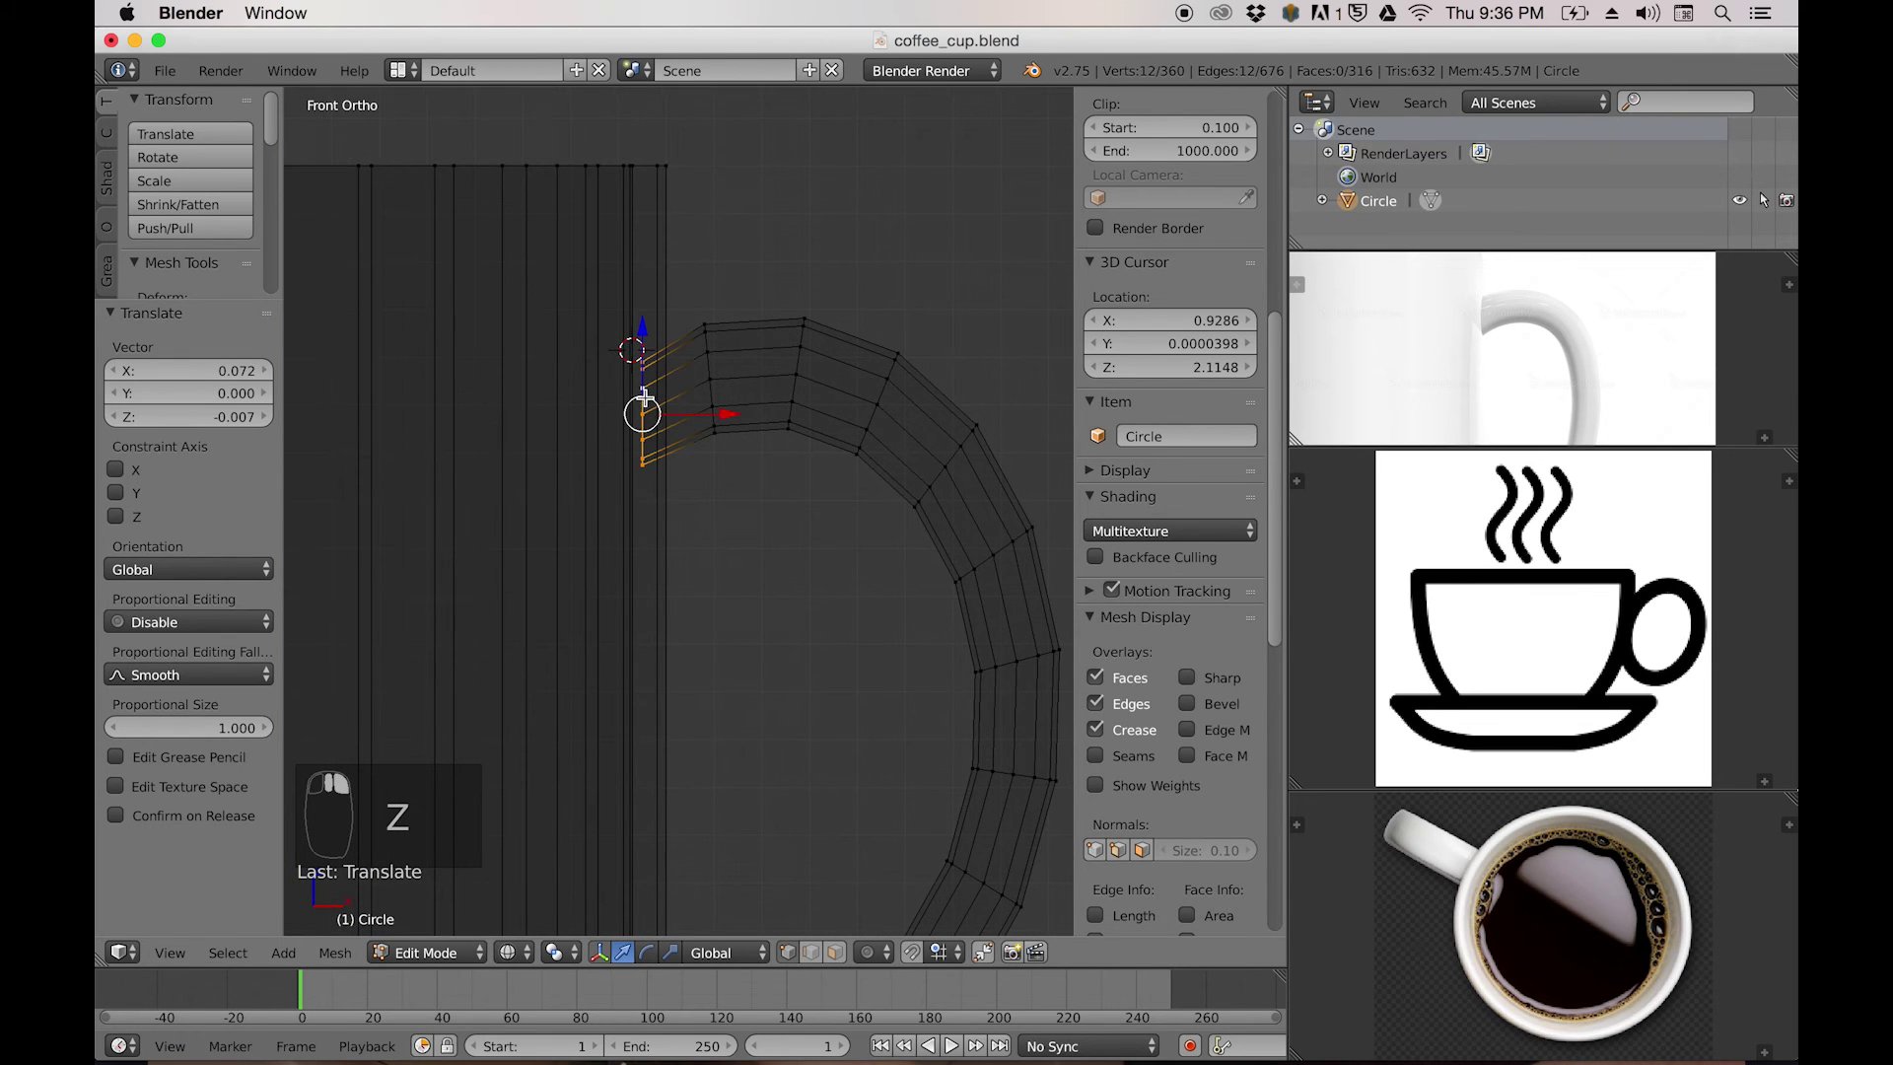
pyautogui.keyDown('alt'); pyautogui.rightClick(796, 362); pyautogui.keyUp('alt')
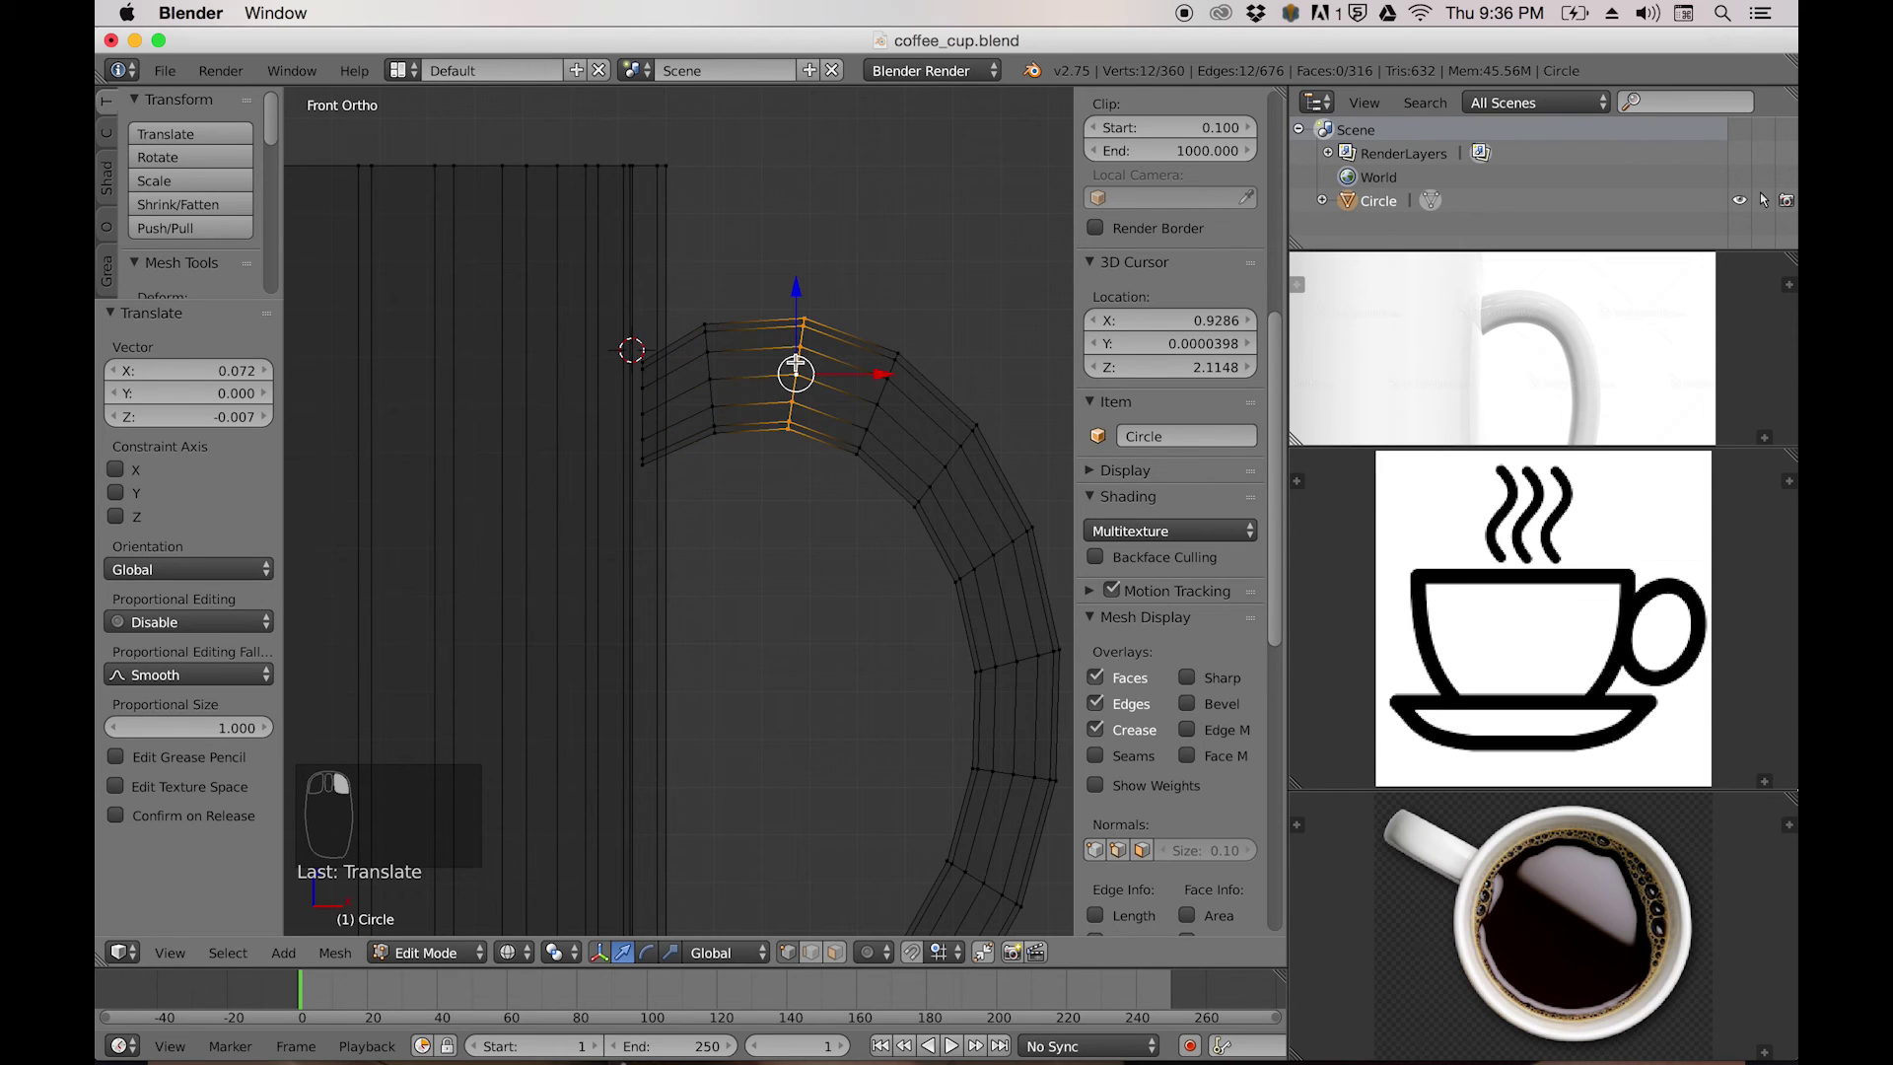
pyautogui.keyDown('alt'); pyautogui.rightClick(884, 392); pyautogui.keyUp('alt')
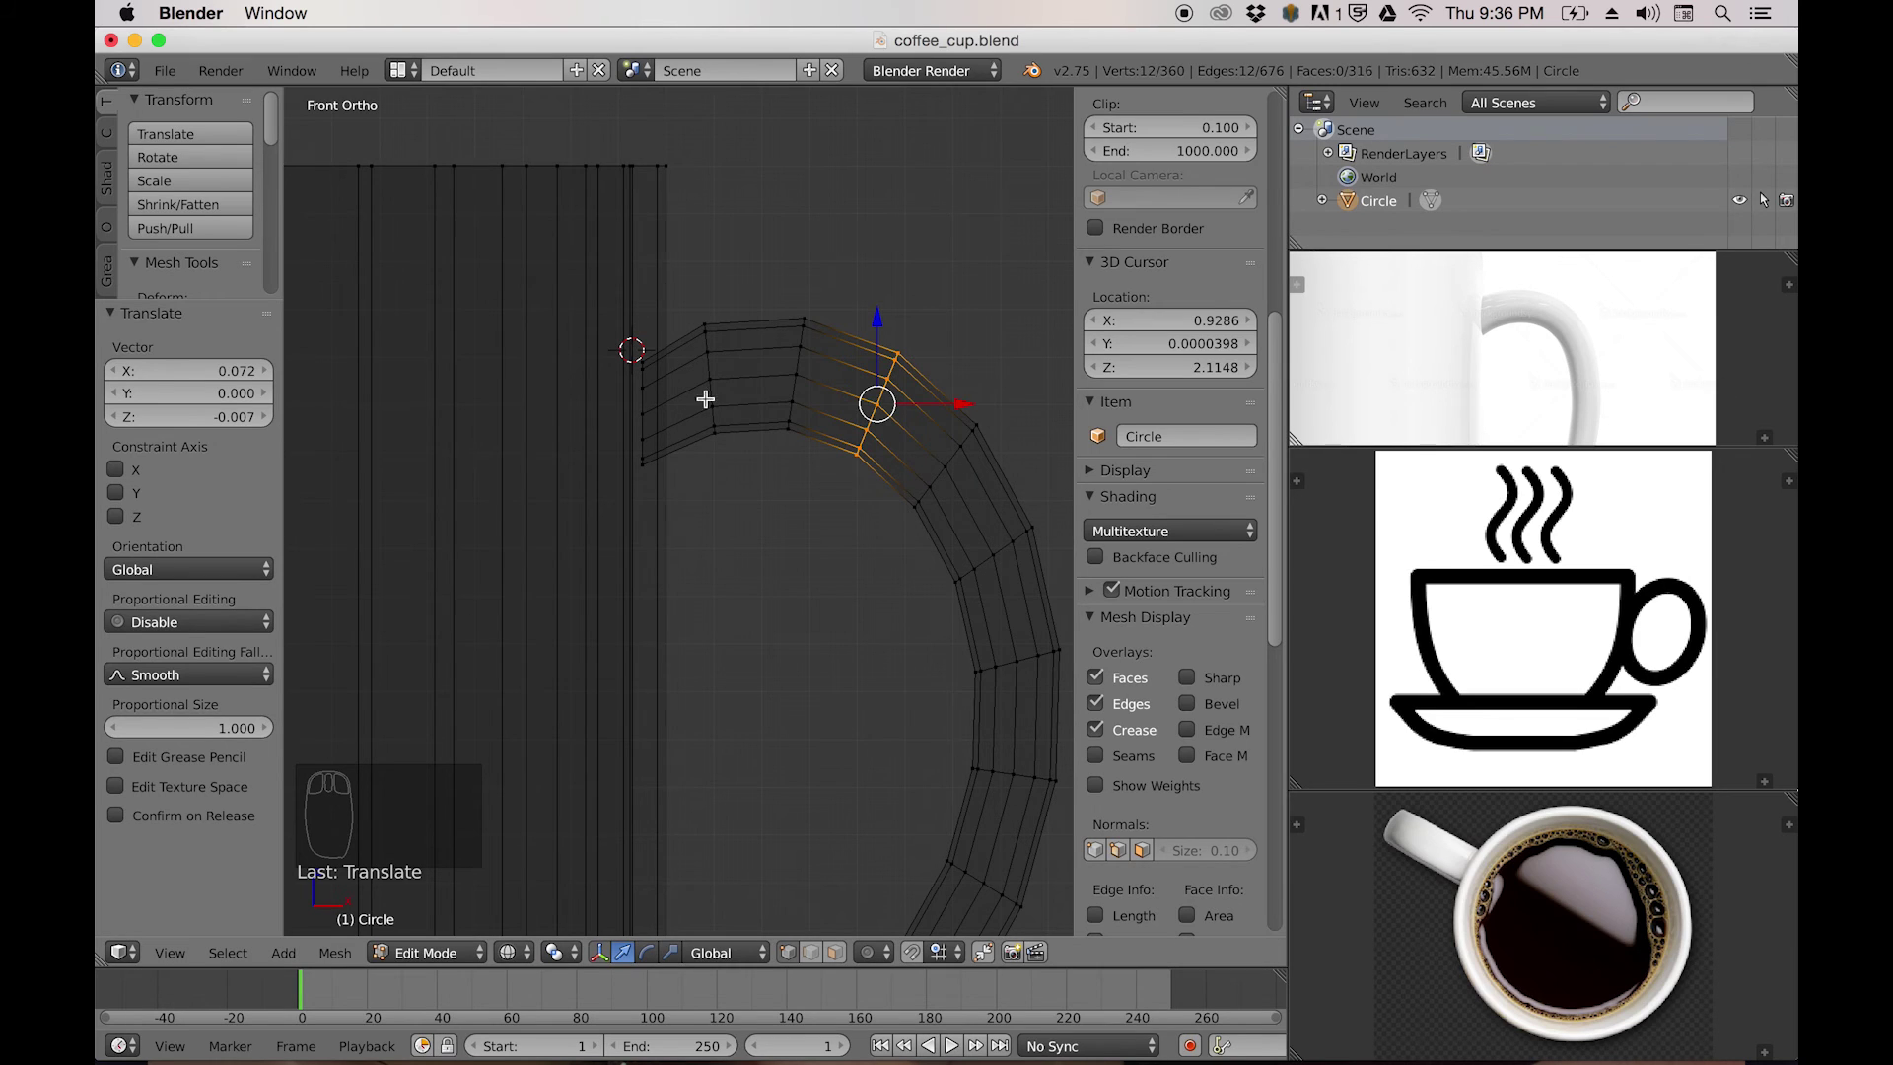
pyautogui.keyDown('alt'); pyautogui.rightClick(797, 366); pyautogui.keyUp('alt')
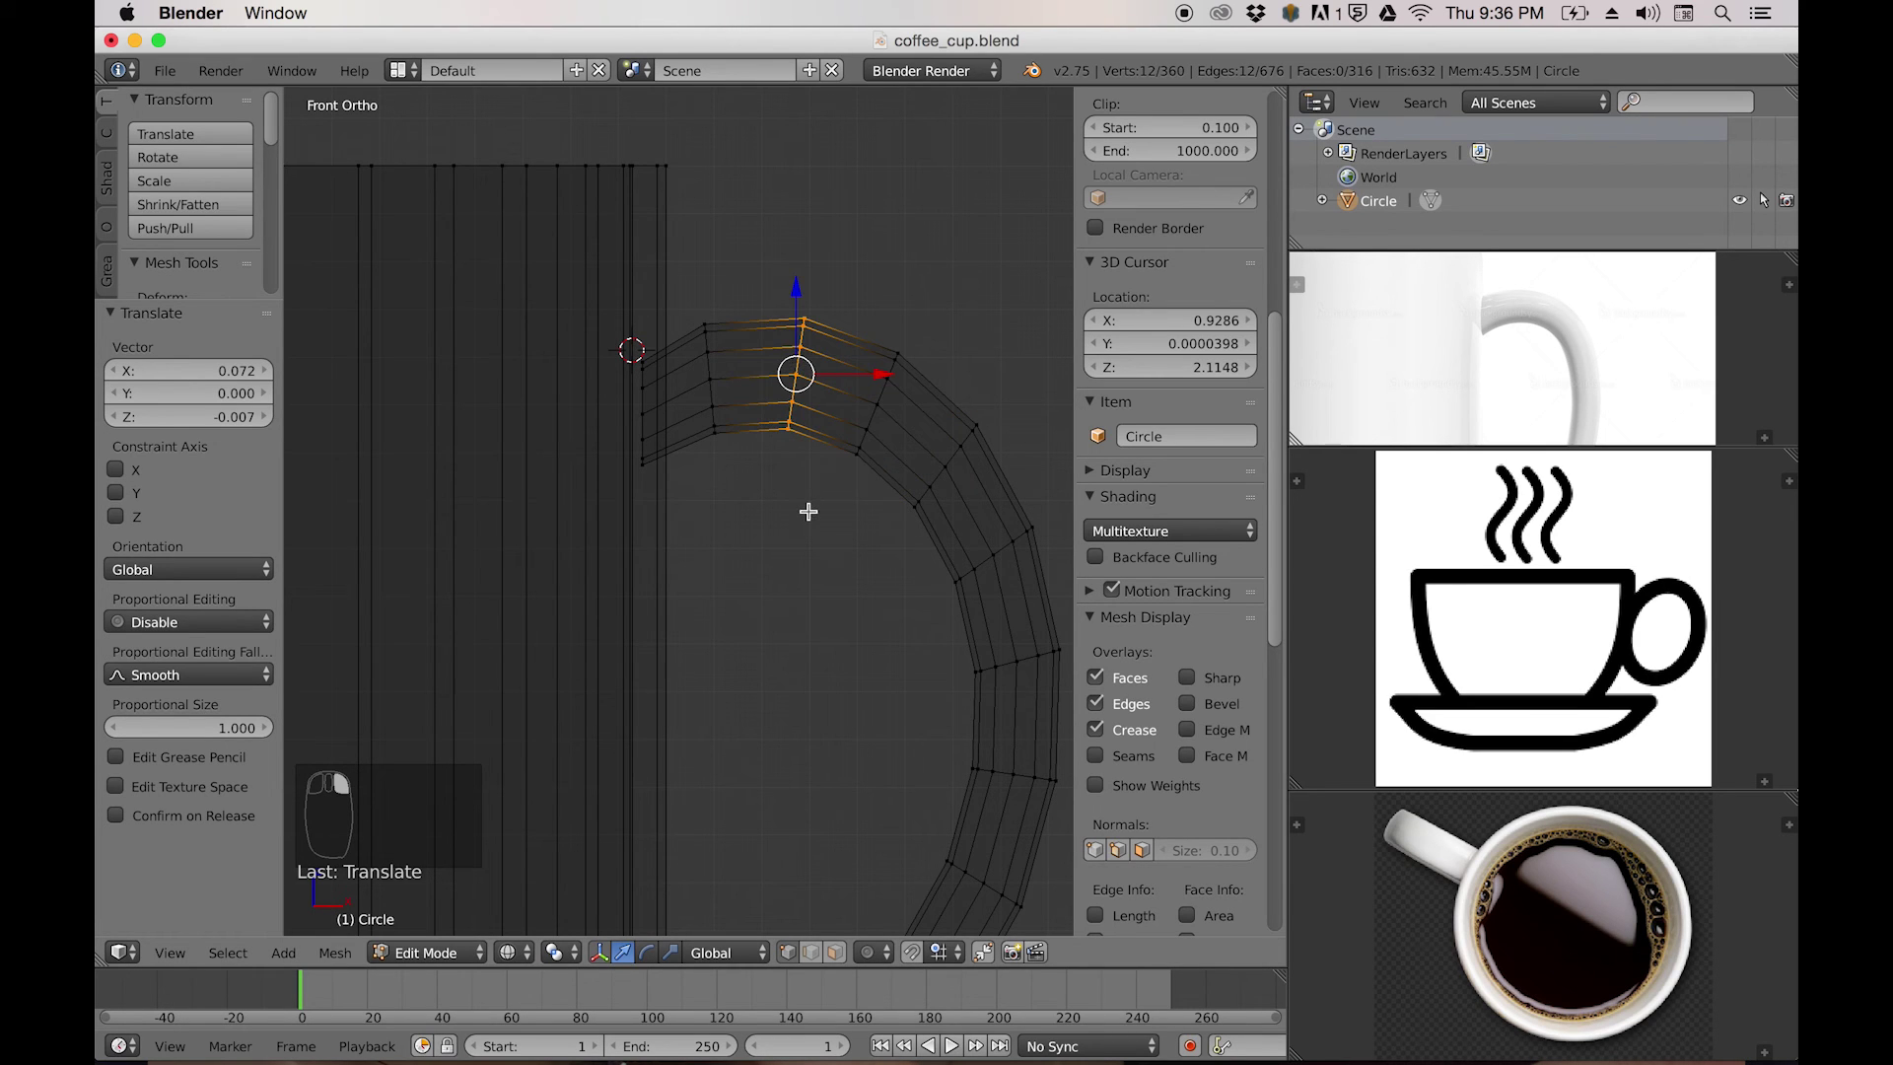
pyautogui.press('s')
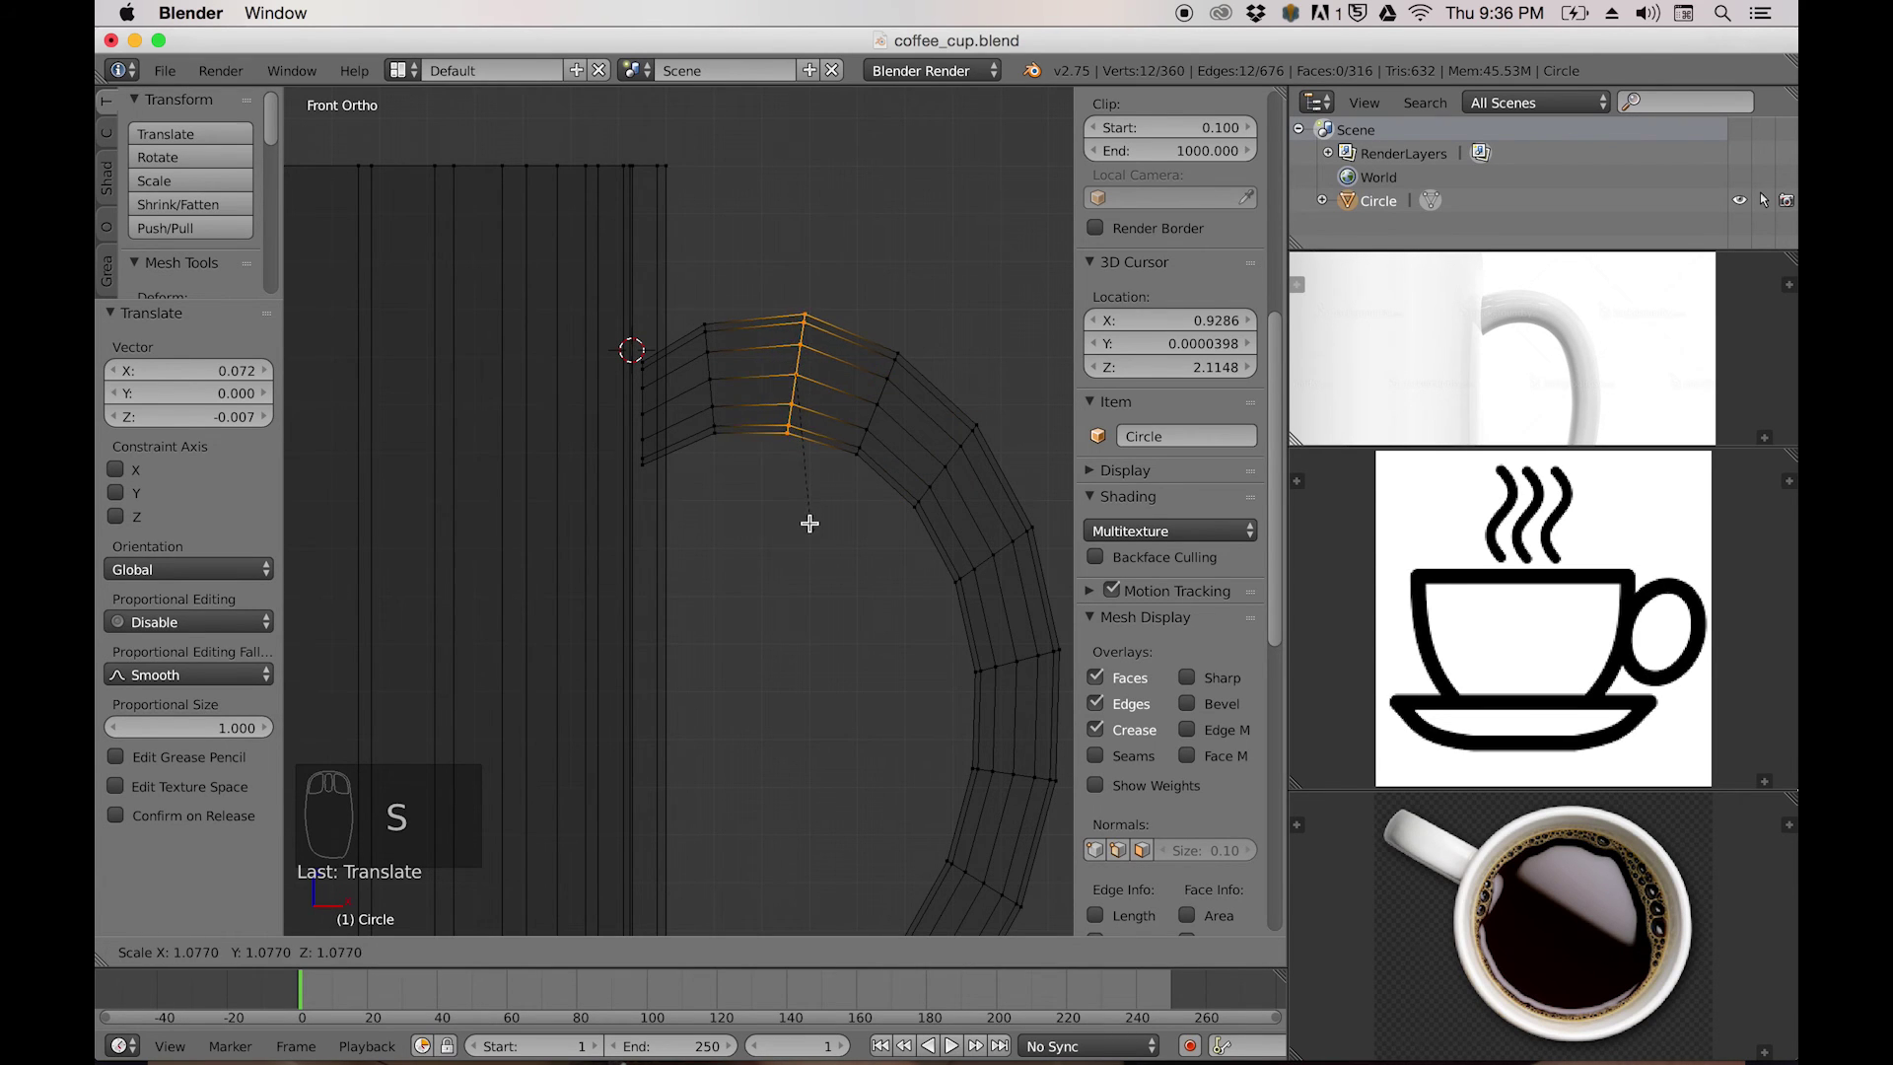
pyautogui.click(801, 510)
# At the handle's upper end, scale the second edge loop from the wall by 1.322 and the end loop by 1.616.
pyautogui.keyDown('alt'); pyautogui.rightClick(710, 367); pyautogui.keyUp('alt')
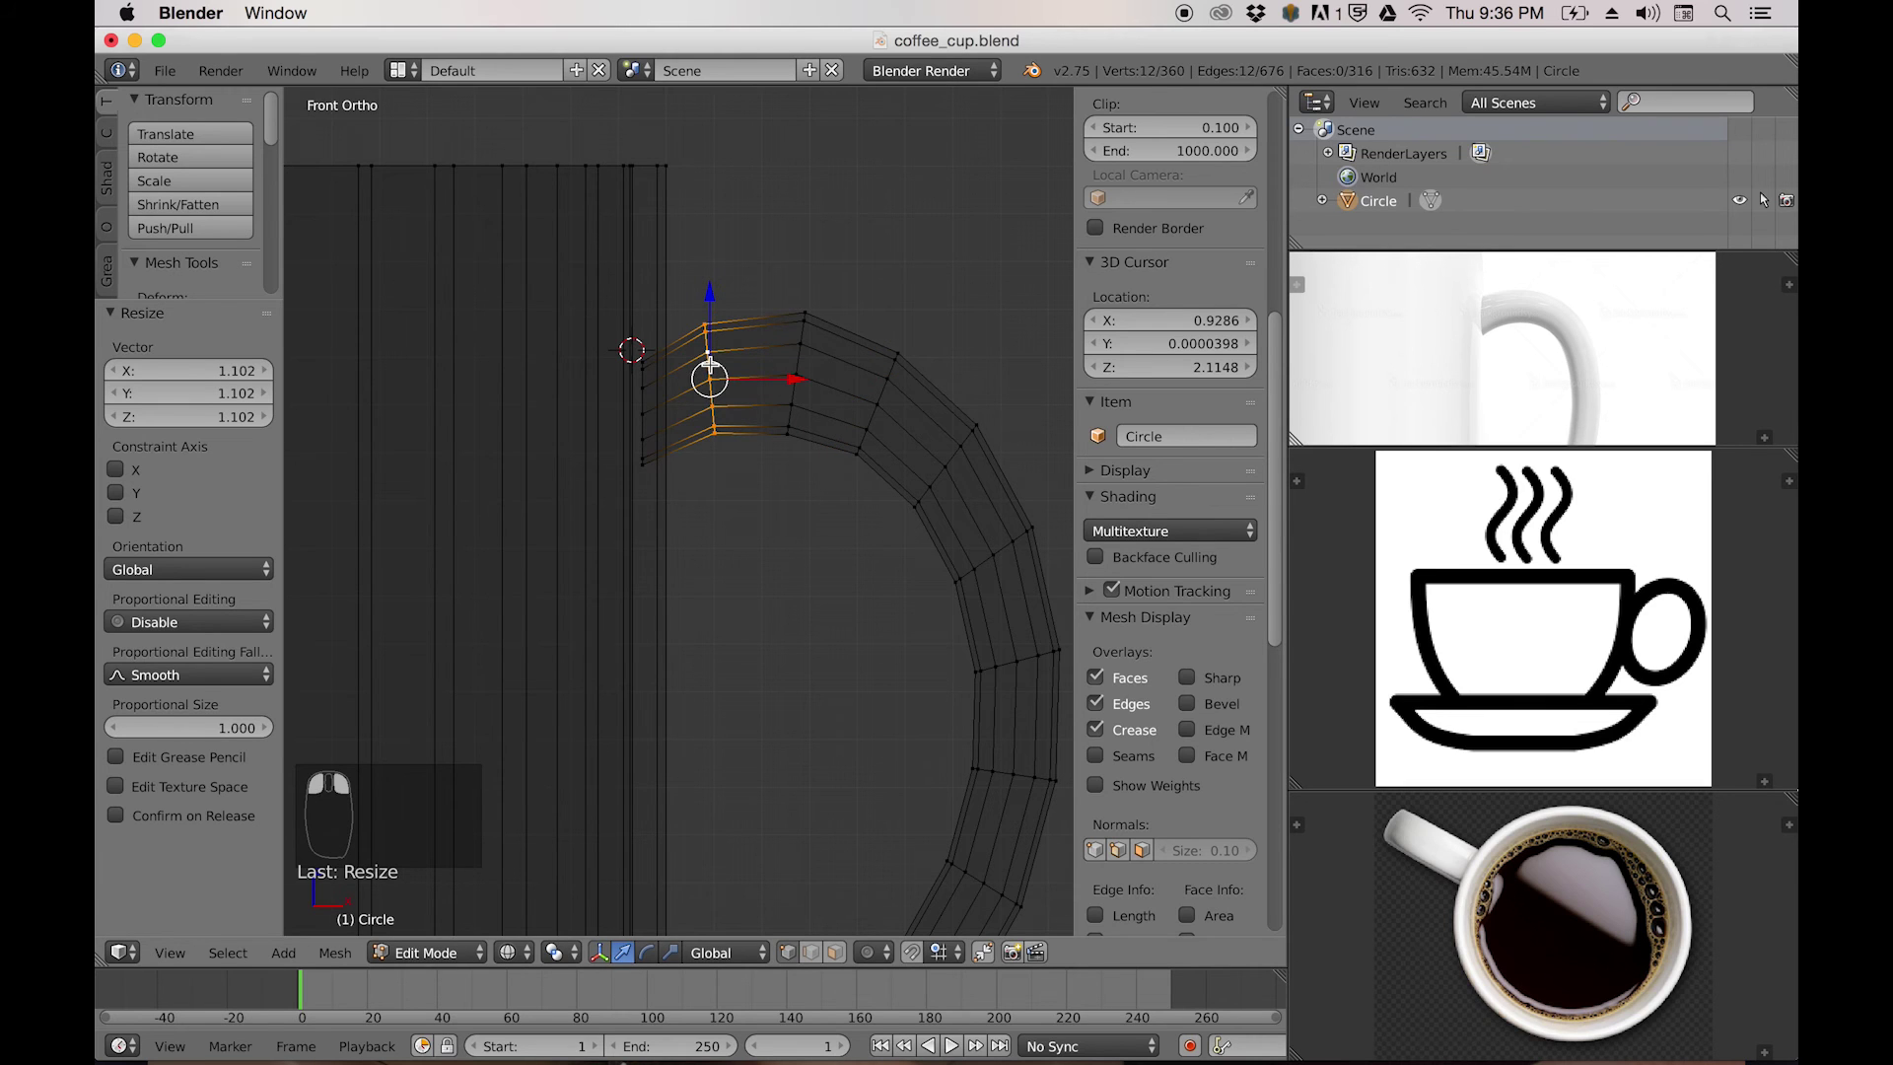
pyautogui.press('s')
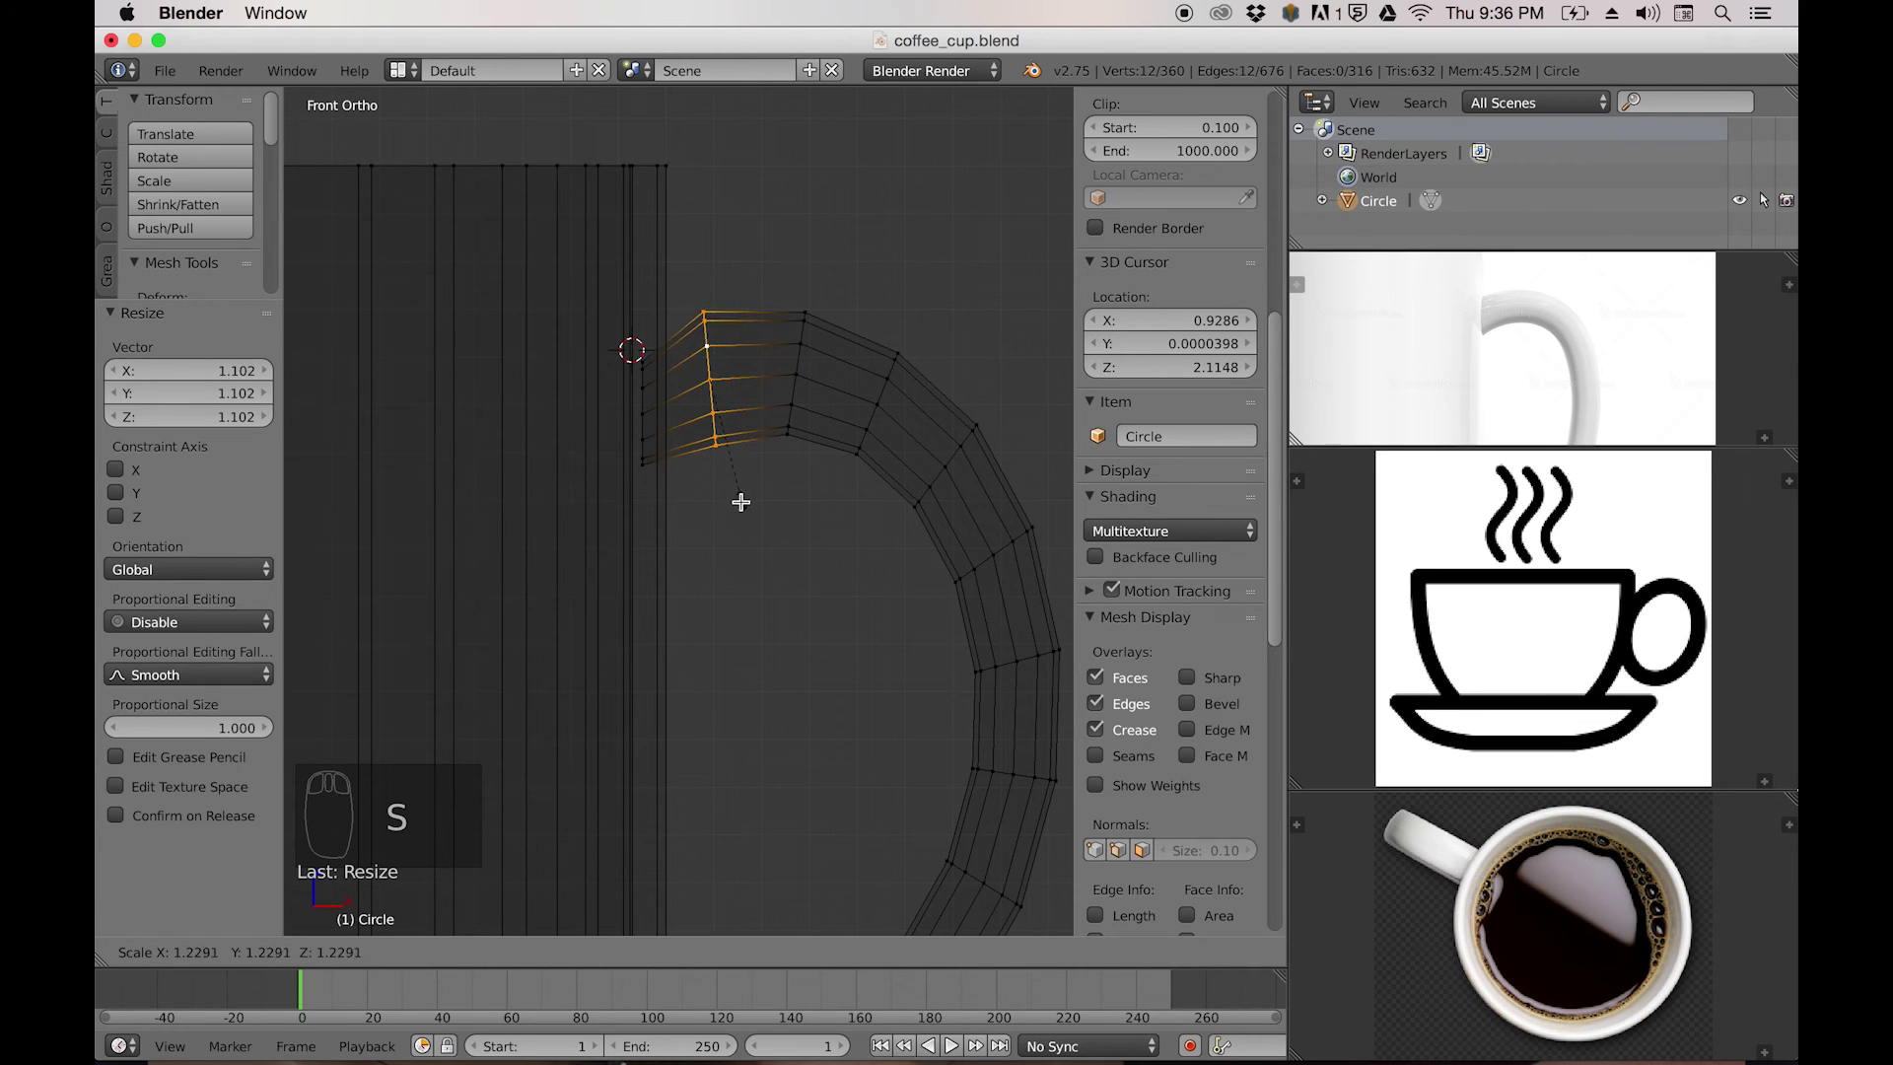
pyautogui.click(738, 495)
pyautogui.keyDown('alt'); pyautogui.rightClick(641, 400); pyautogui.keyUp('alt')
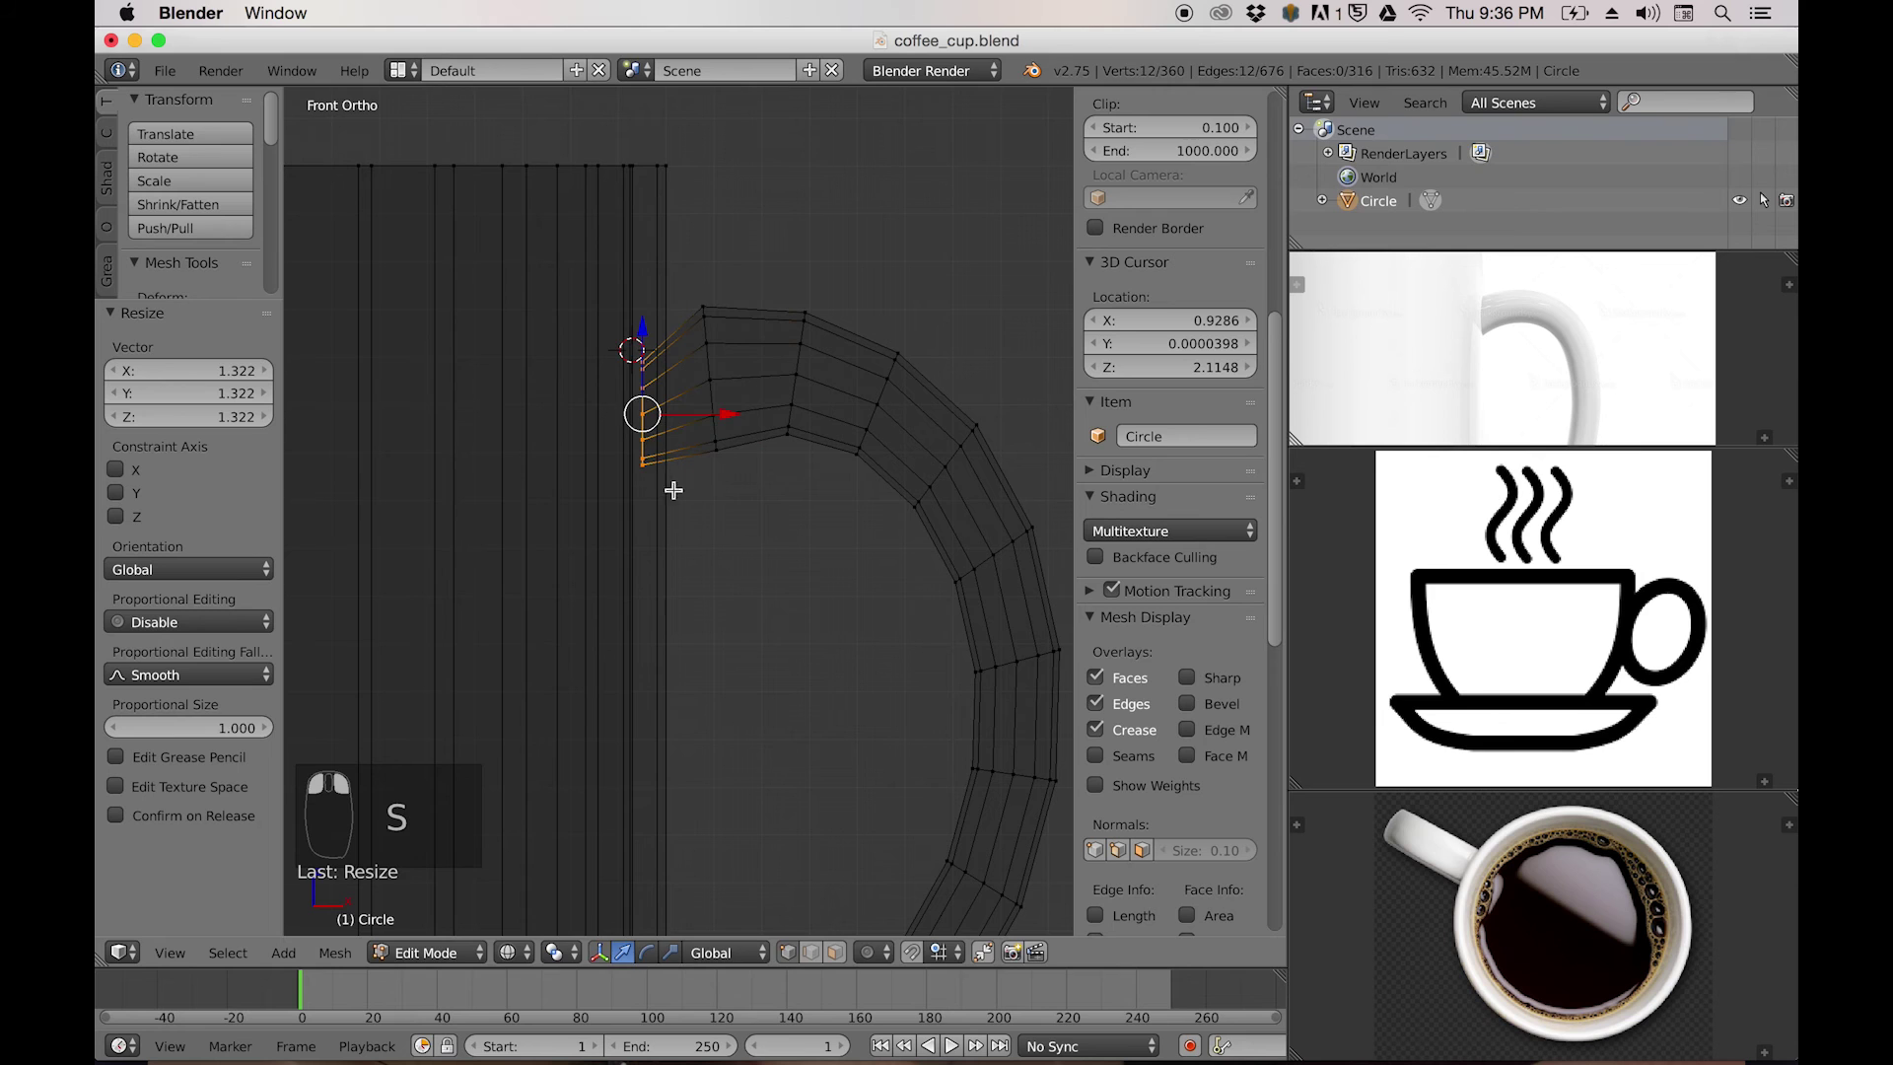
pyautogui.press('s')
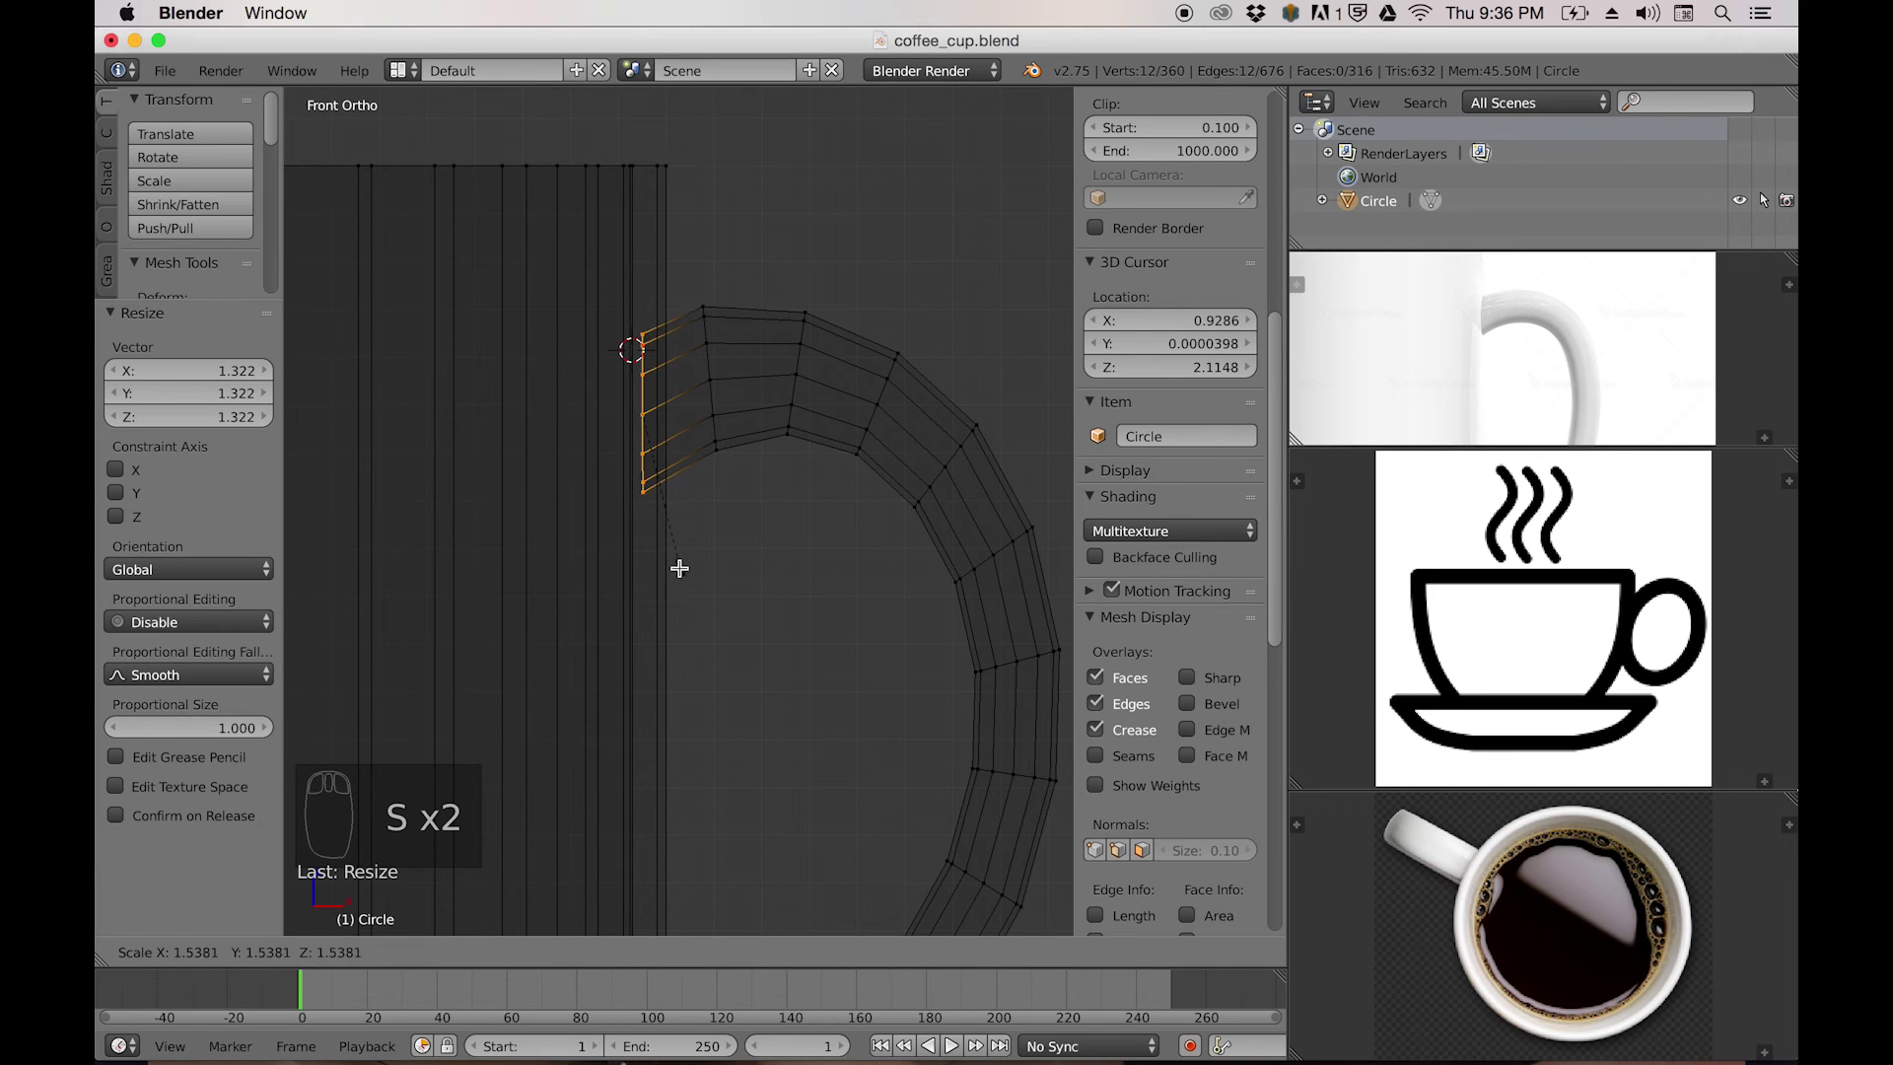
pyautogui.click(679, 571)
# Examine the lower handle joint in the mug reference photo and compare it with the model's lower handle end.
pyautogui.scroll(-5, 690, 561)
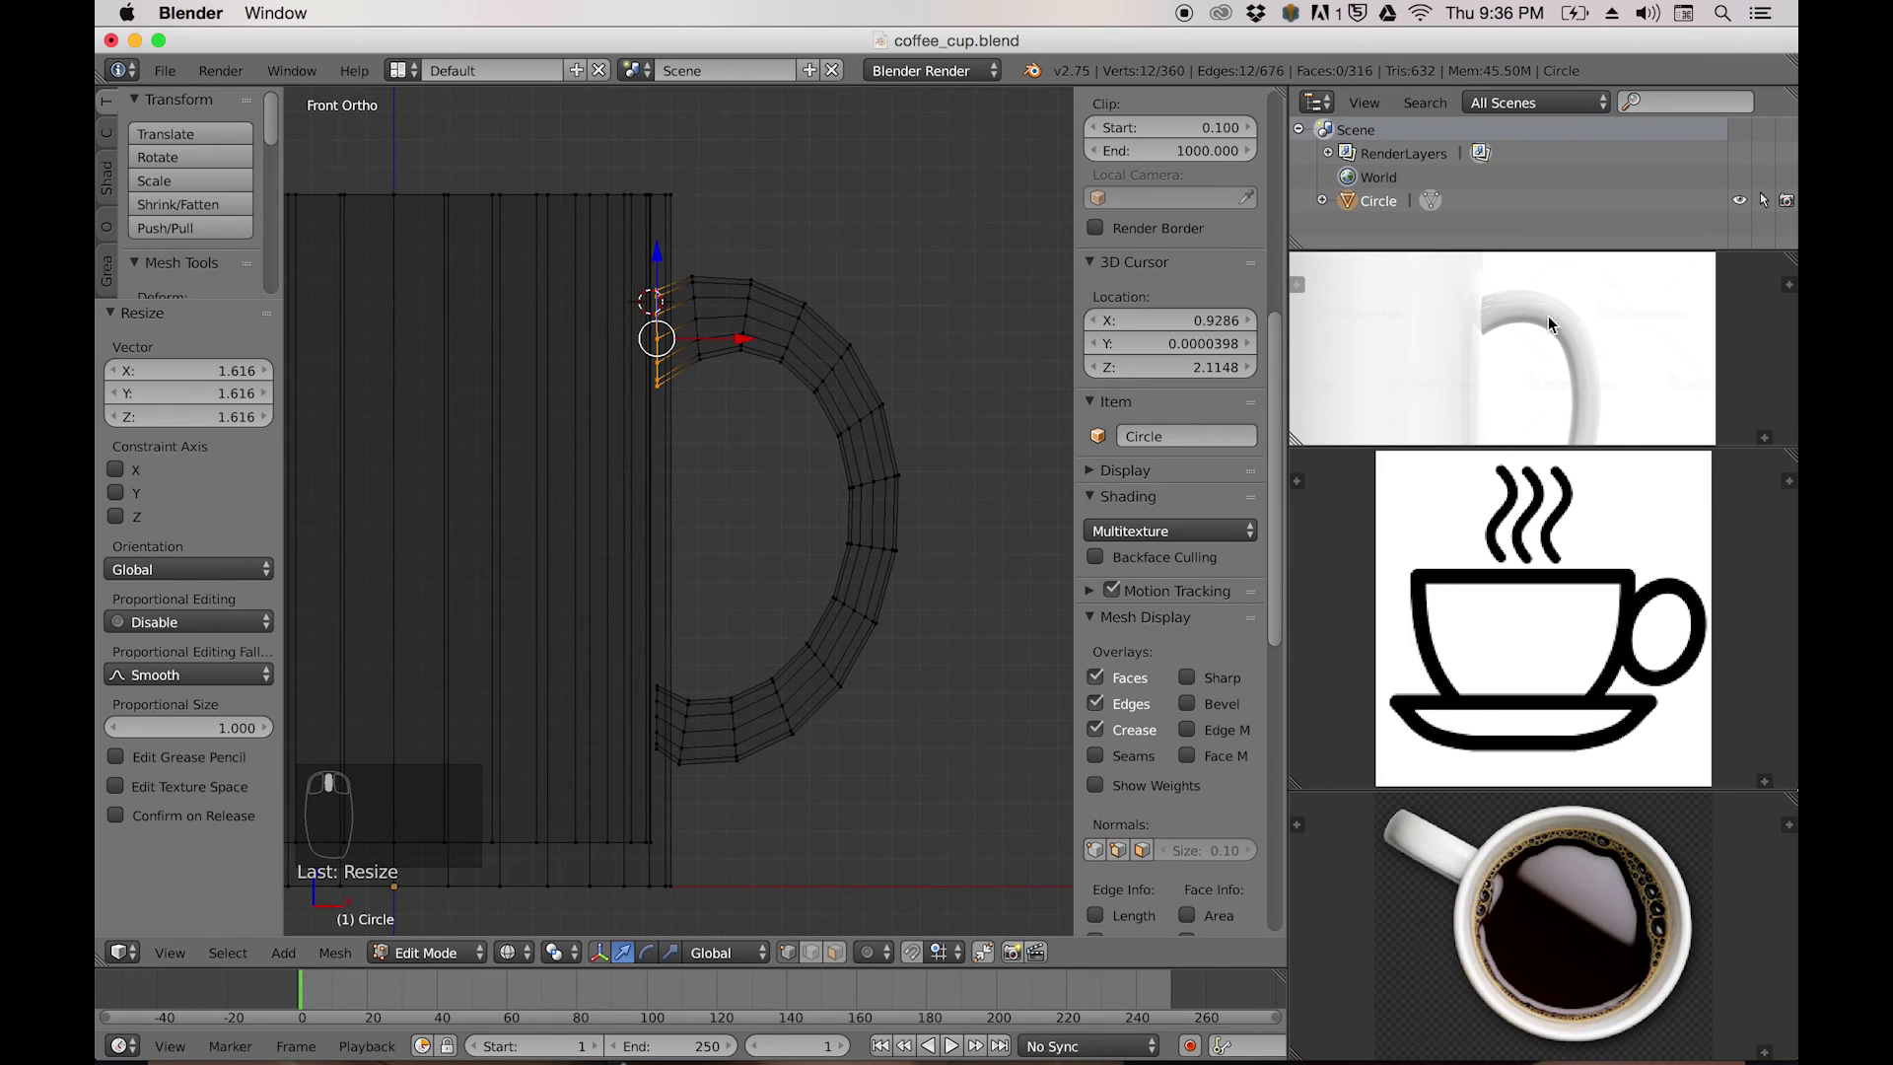
pyautogui.scroll(-1, 725, 391)
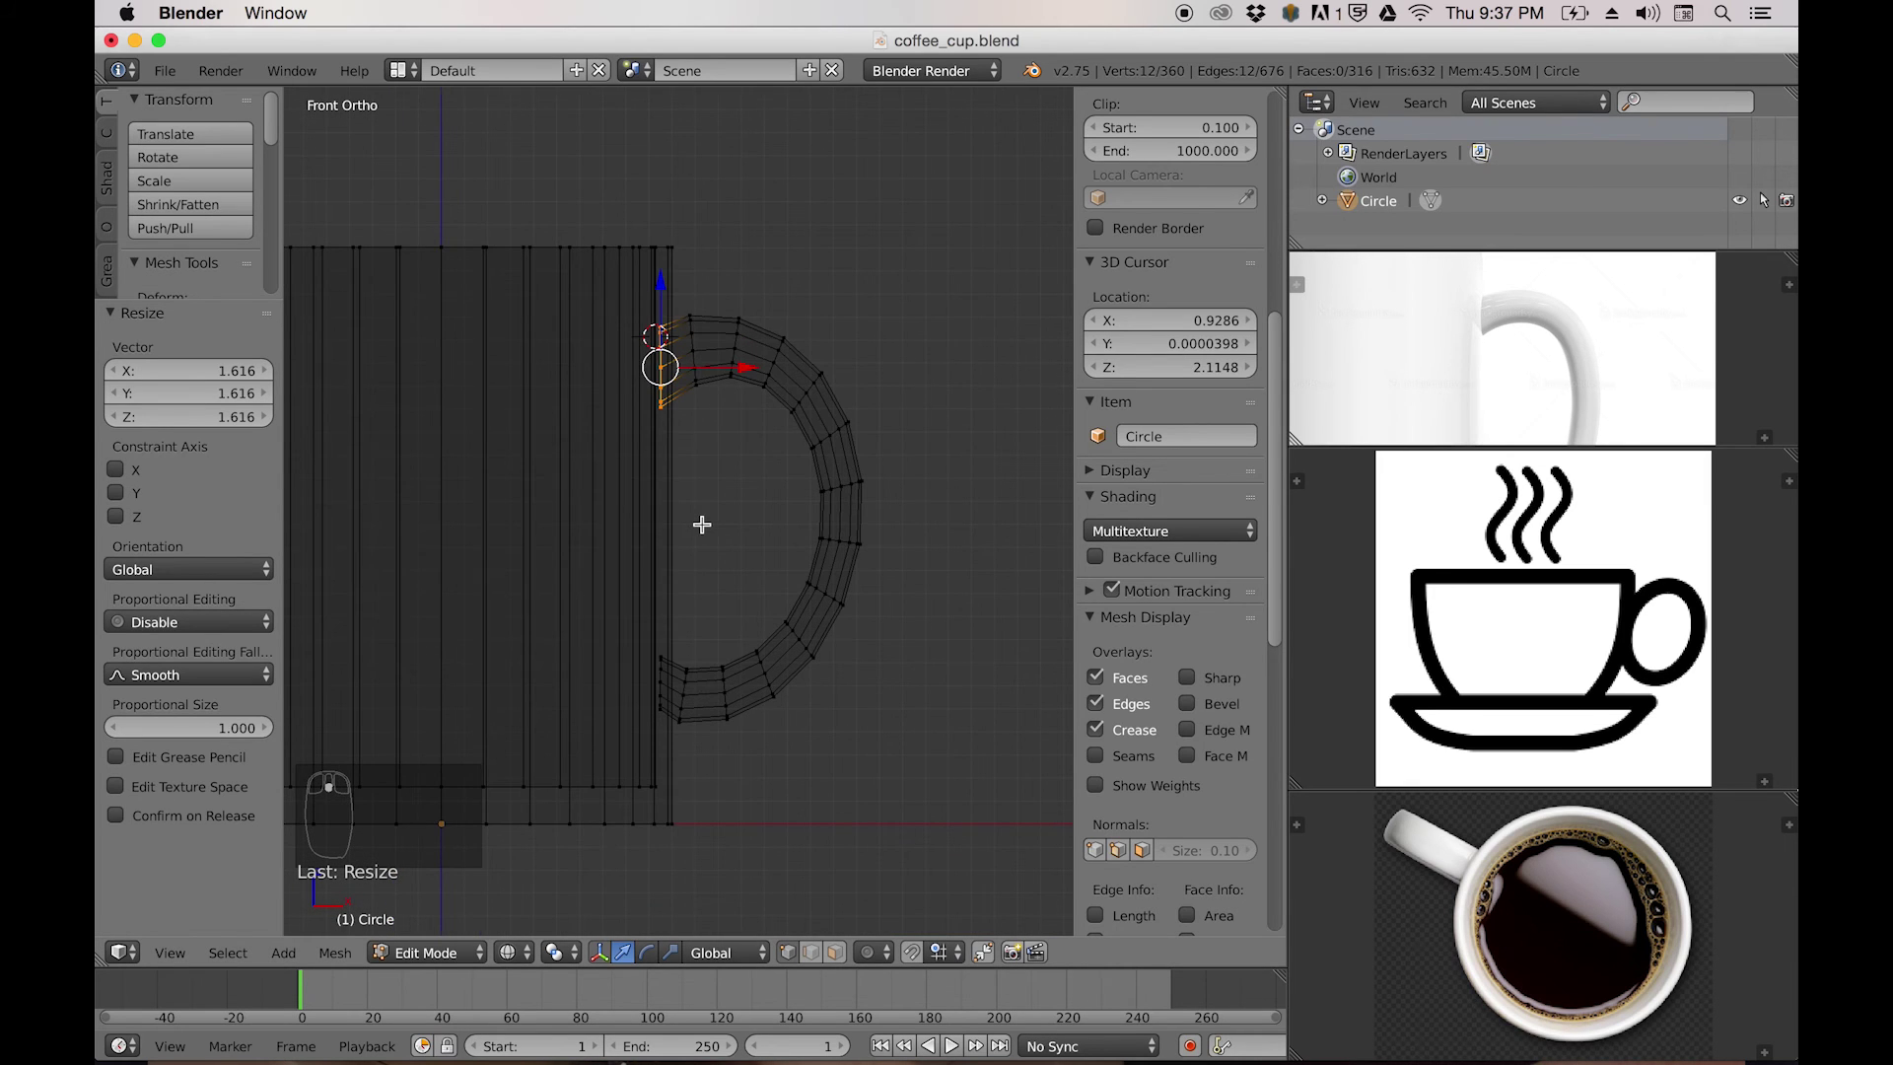
pyautogui.keyDown('shift'); pyautogui.moveTo(700, 524); pyautogui.dragTo(700, 364, button='middle'); pyautogui.keyUp('shift')
pyautogui.scroll(3, 744, 376)
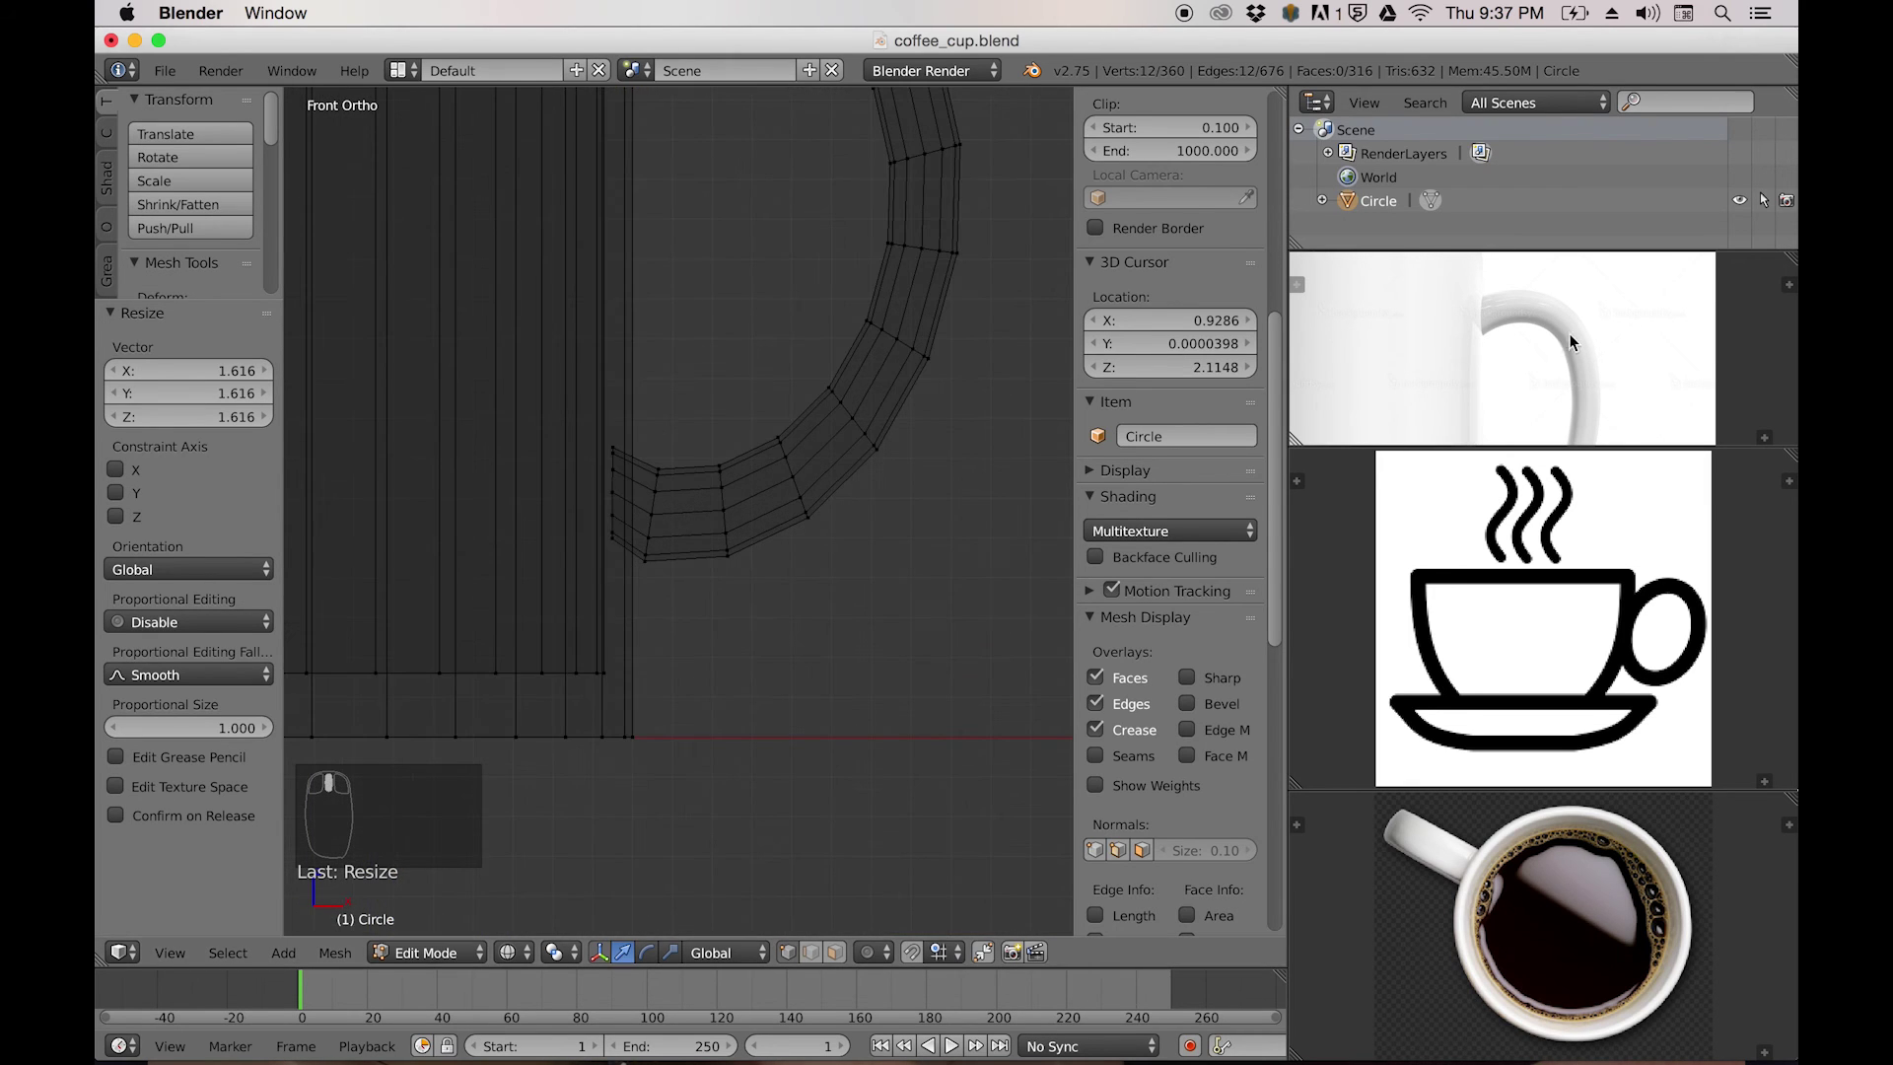
pyautogui.scroll(1, 1569, 333)
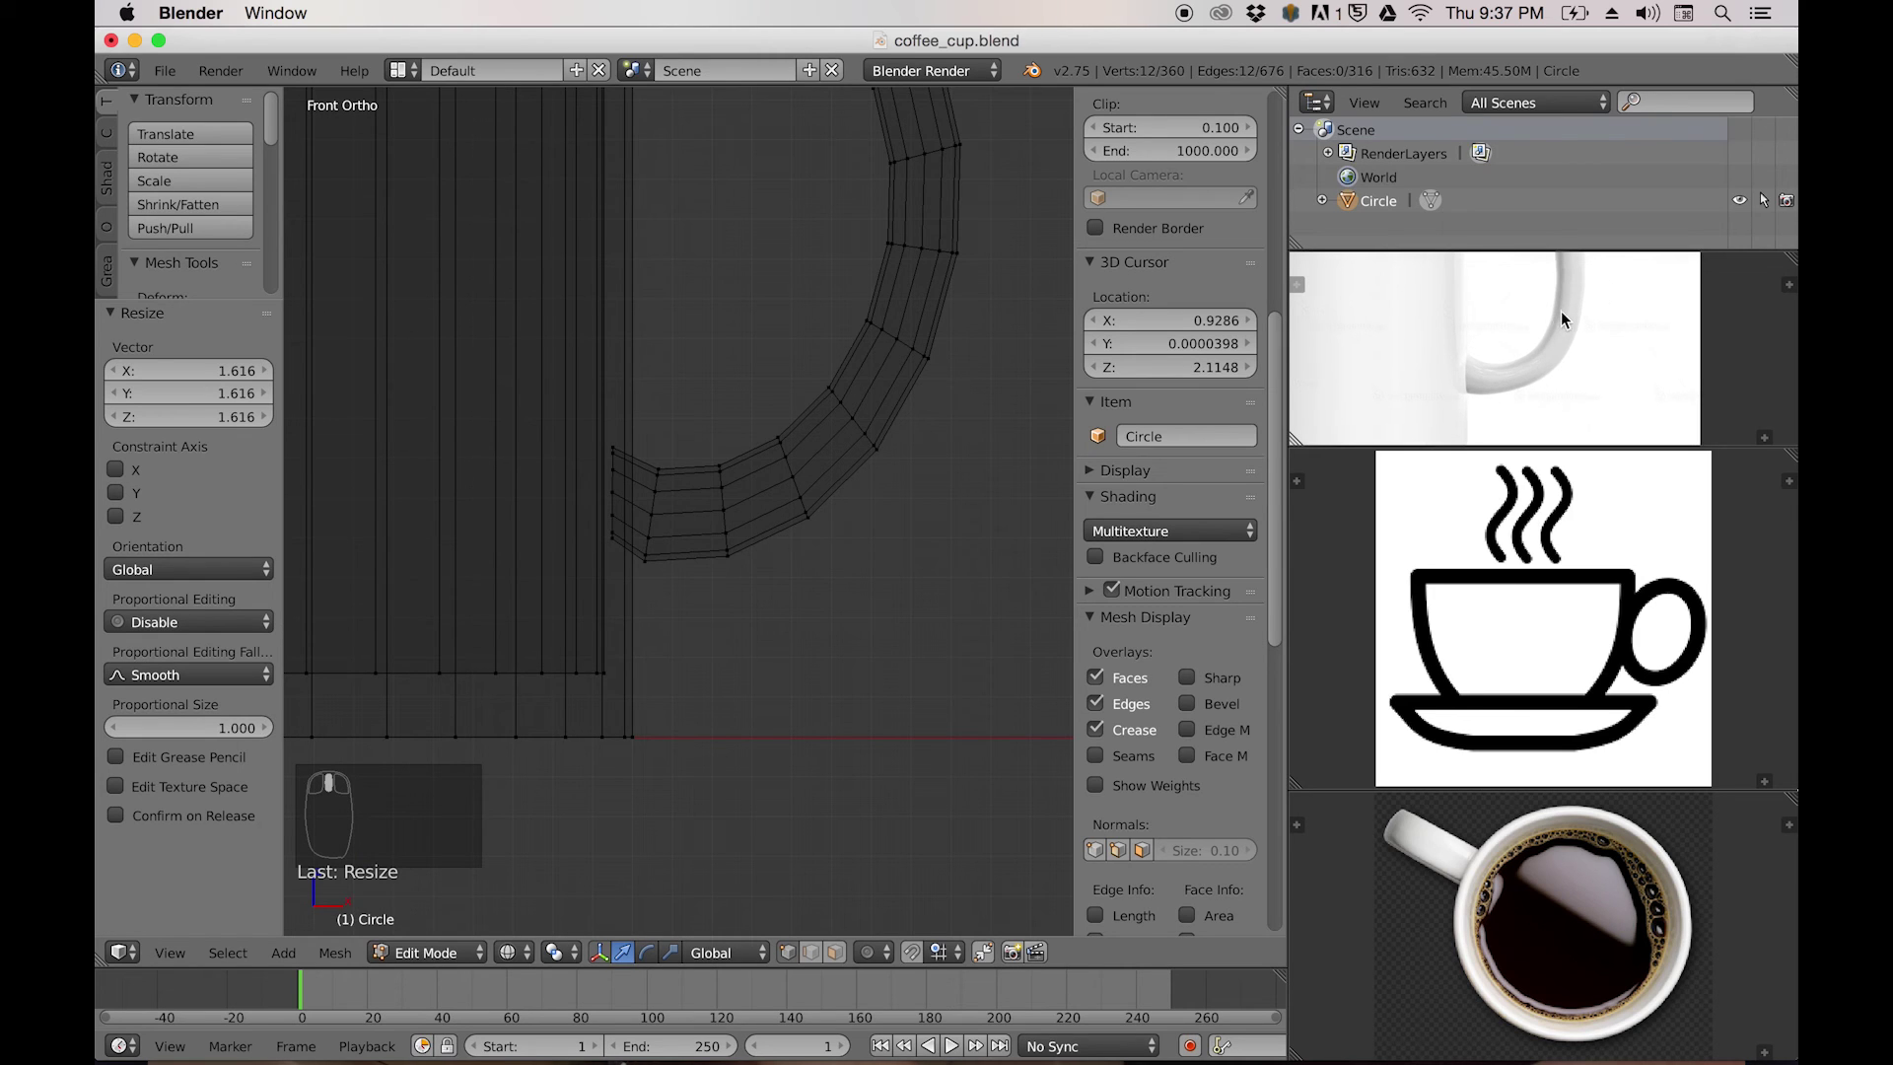
pyautogui.scroll(2, 1530, 374)
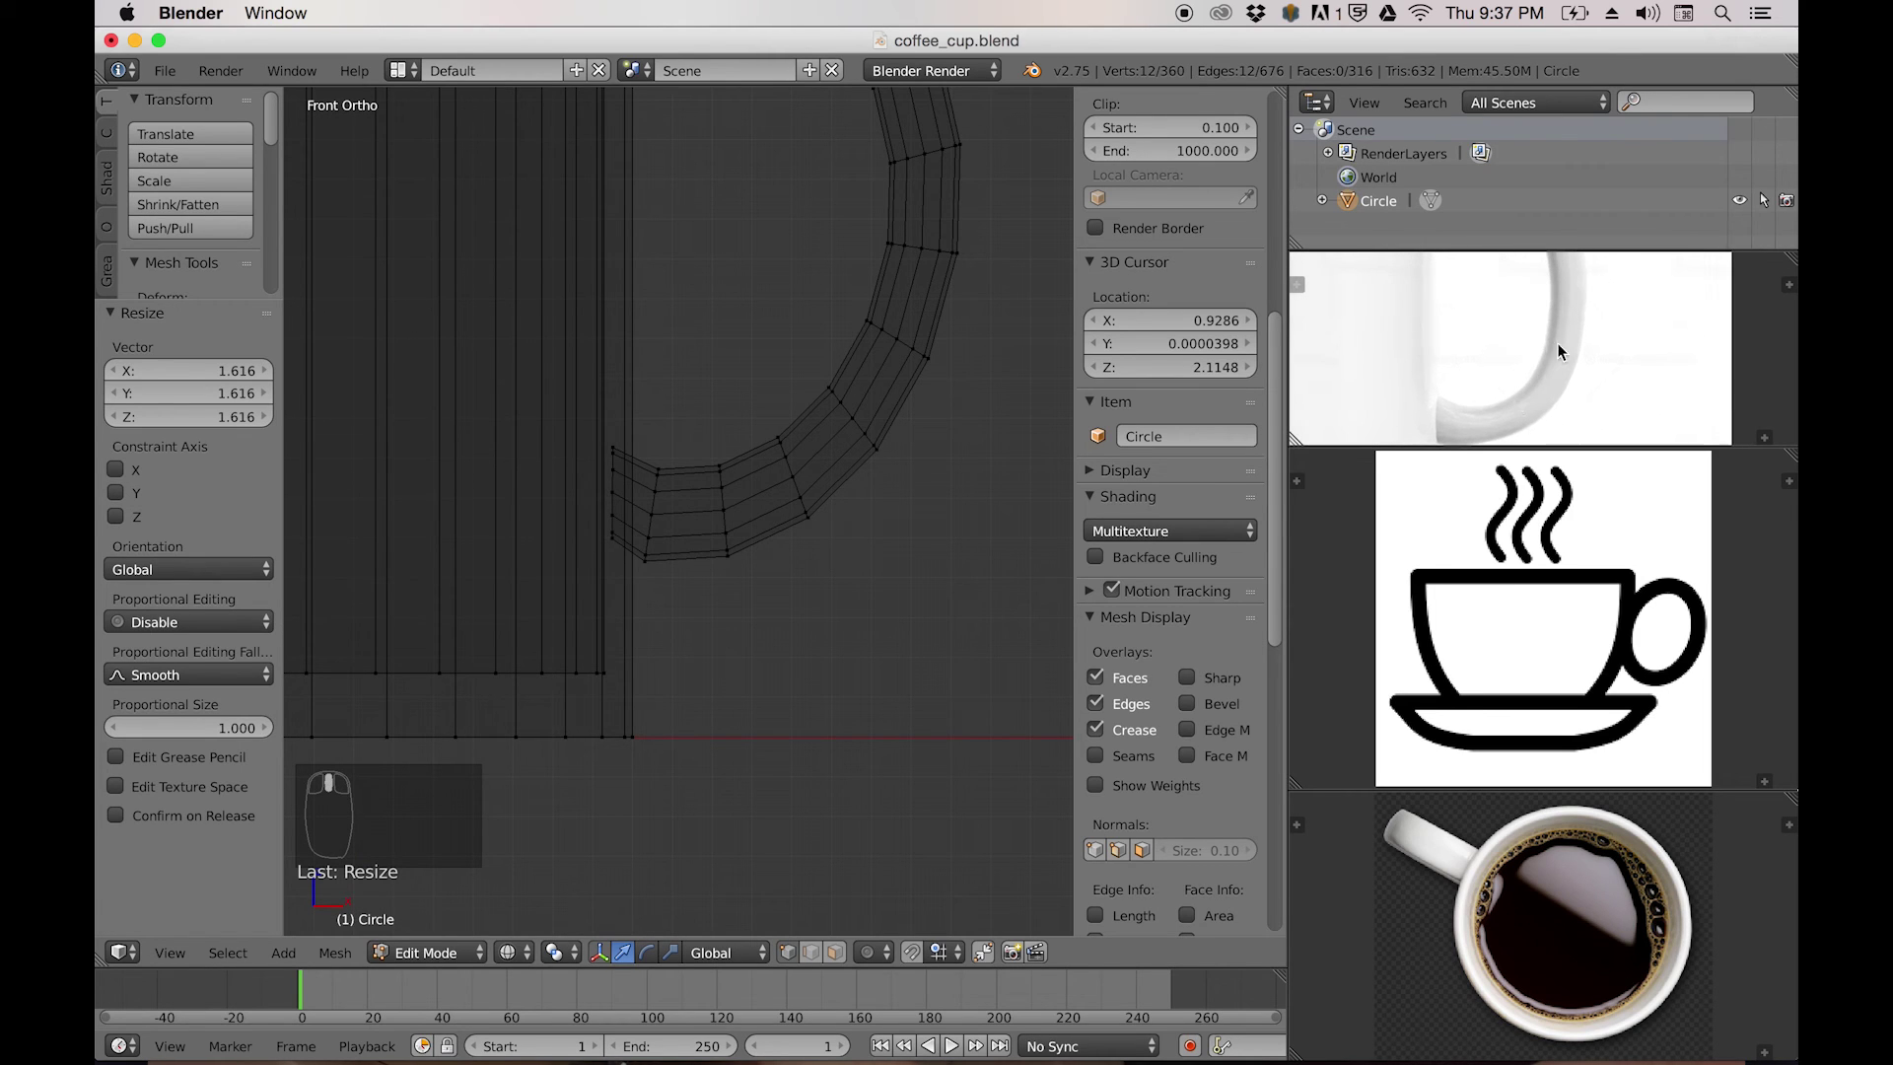
pyautogui.scroll(1, 1548, 367)
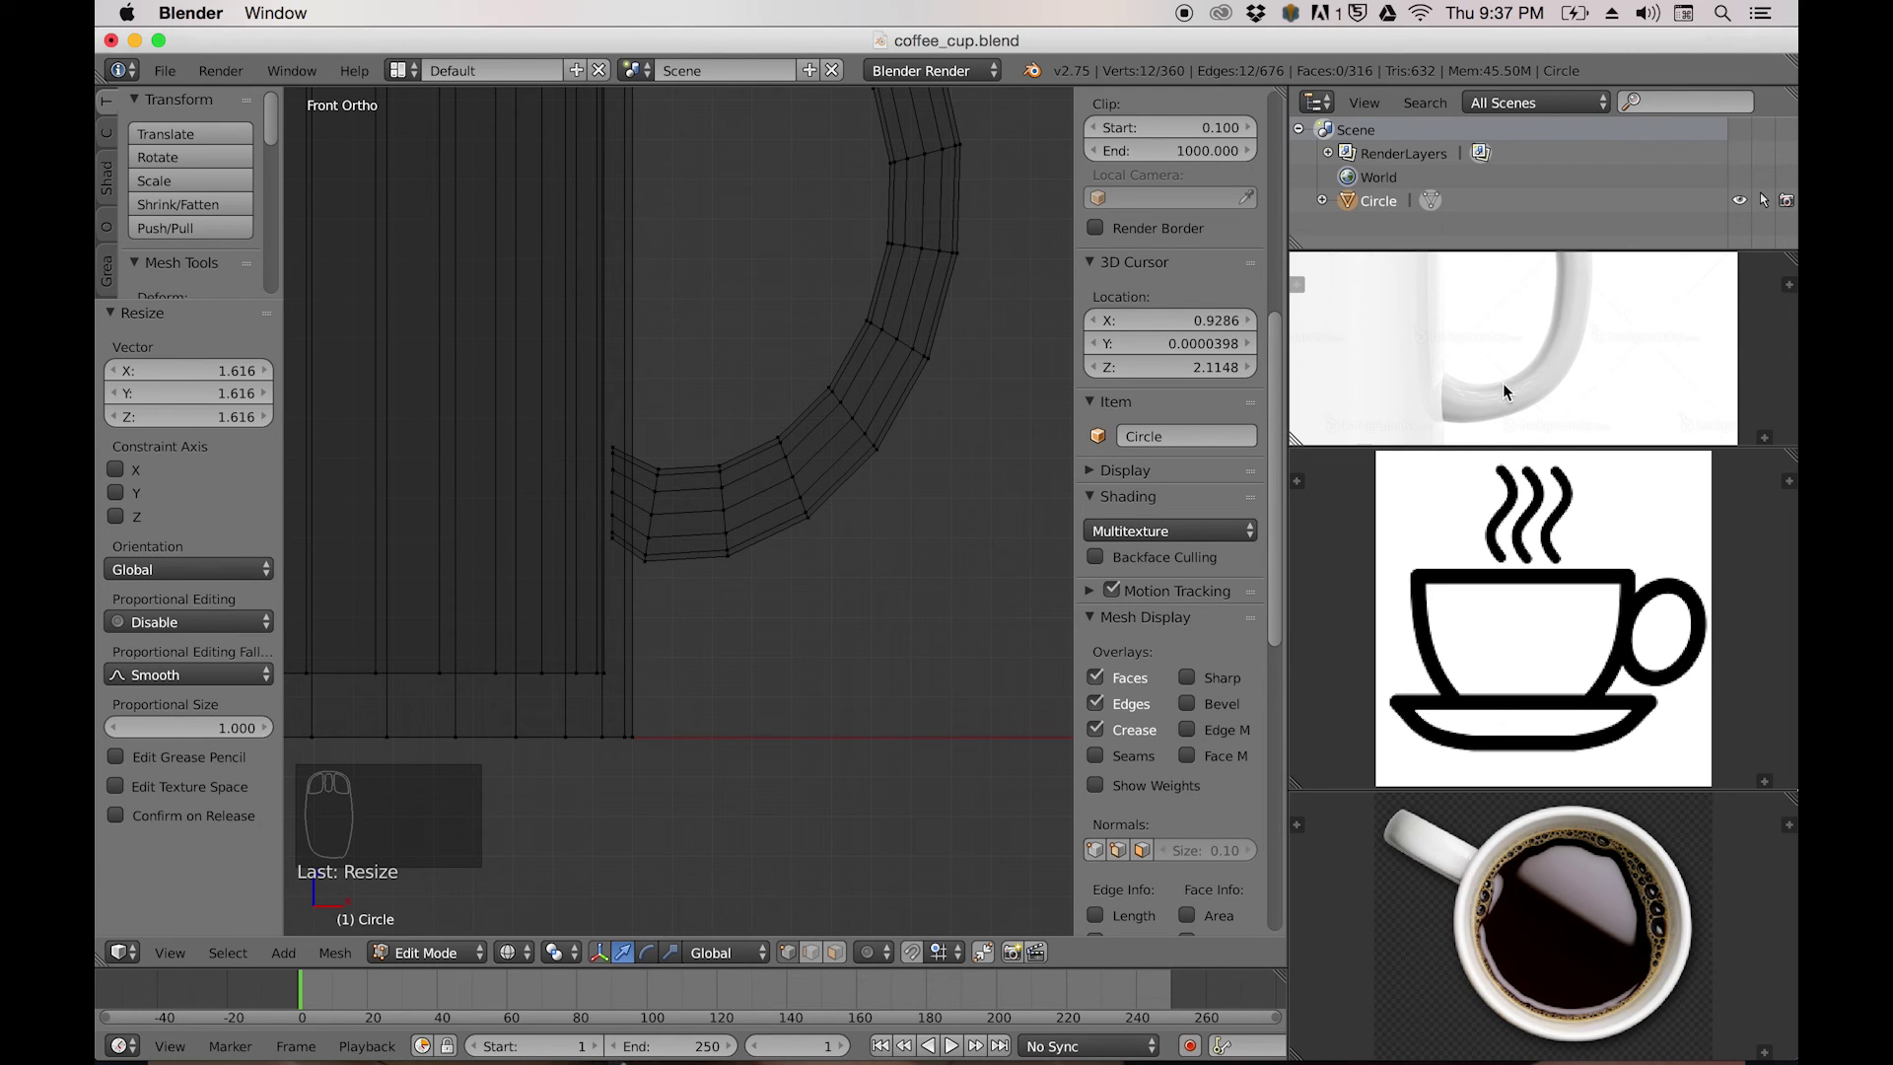
pyautogui.keyDown('shift'); pyautogui.scroll(2, 867, 485); pyautogui.keyUp('shift')
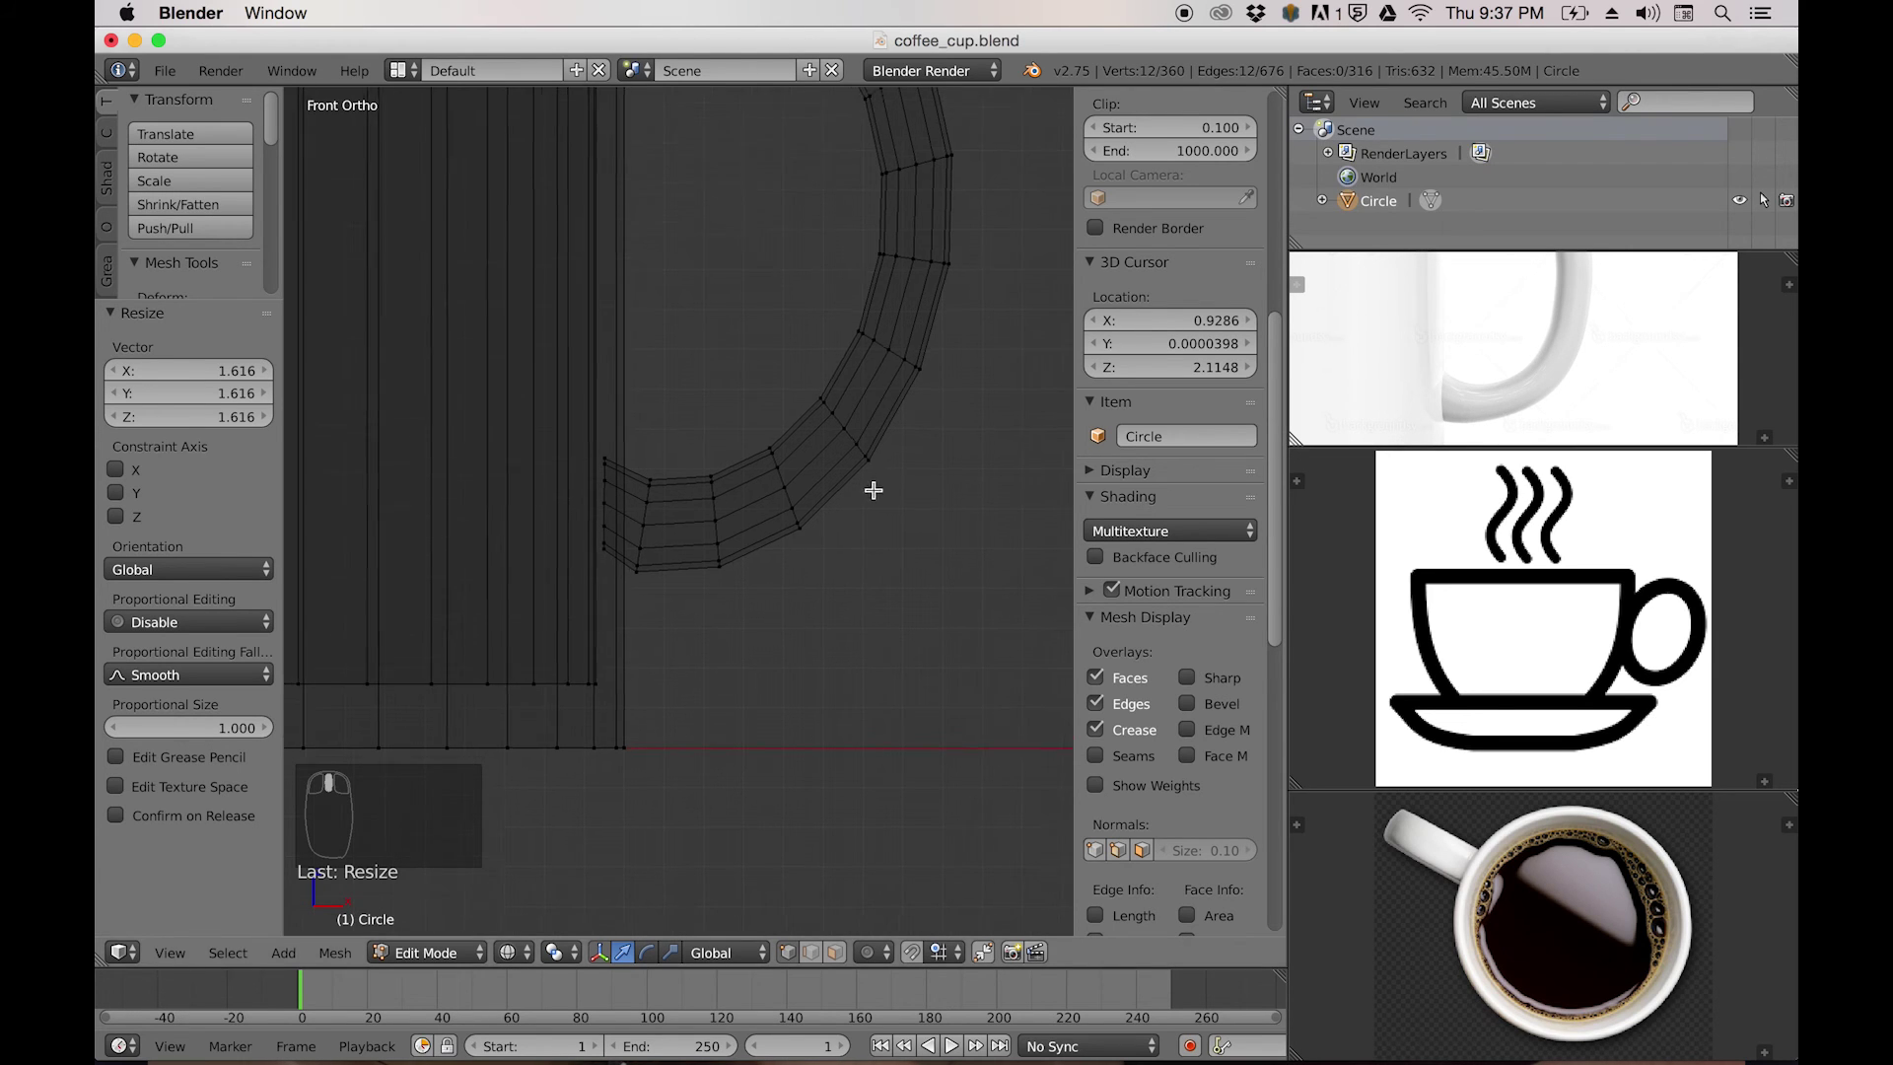
# Scale the fourth edge loop from the wall at the handle's lower end by 0.842.
pyautogui.keyDown('alt'); pyautogui.rightClick(825, 442); pyautogui.keyUp('alt')
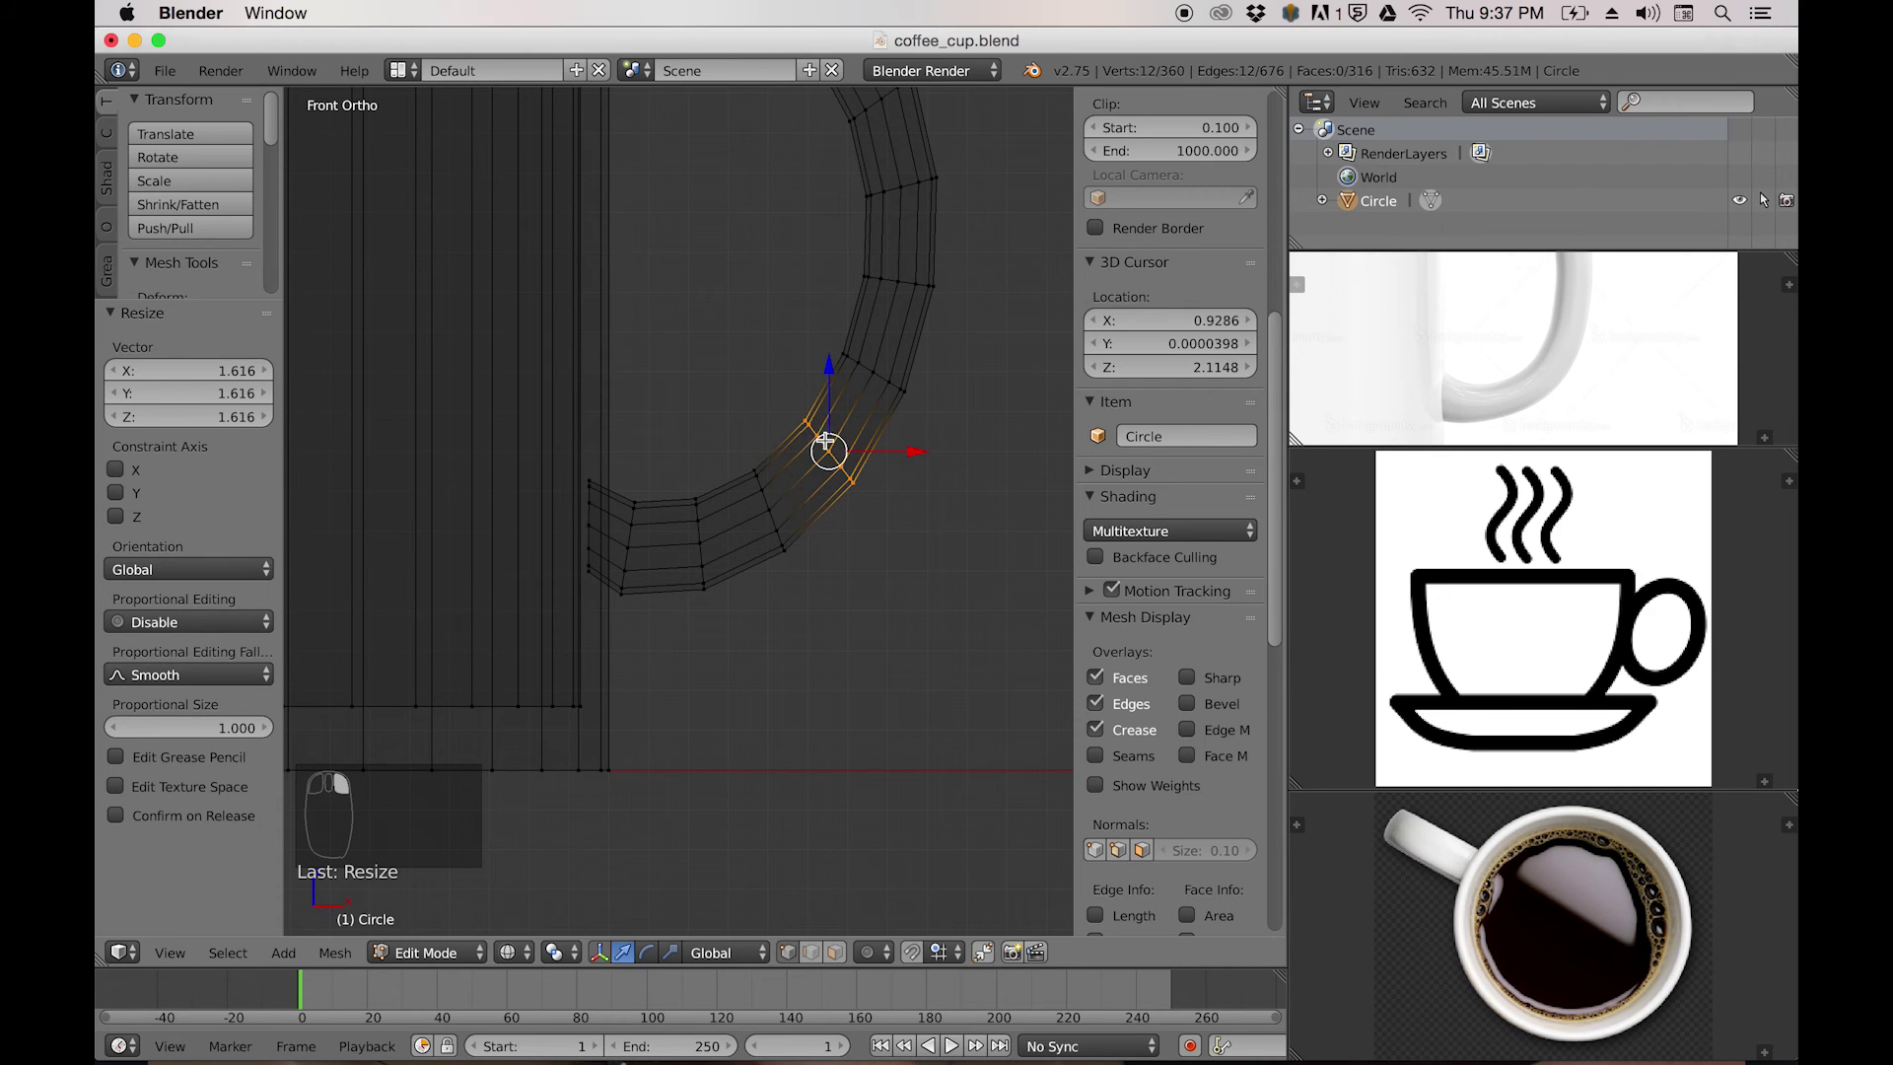
pyautogui.keyDown('alt'); pyautogui.rightClick(774, 498); pyautogui.keyUp('alt')
pyautogui.press('s')
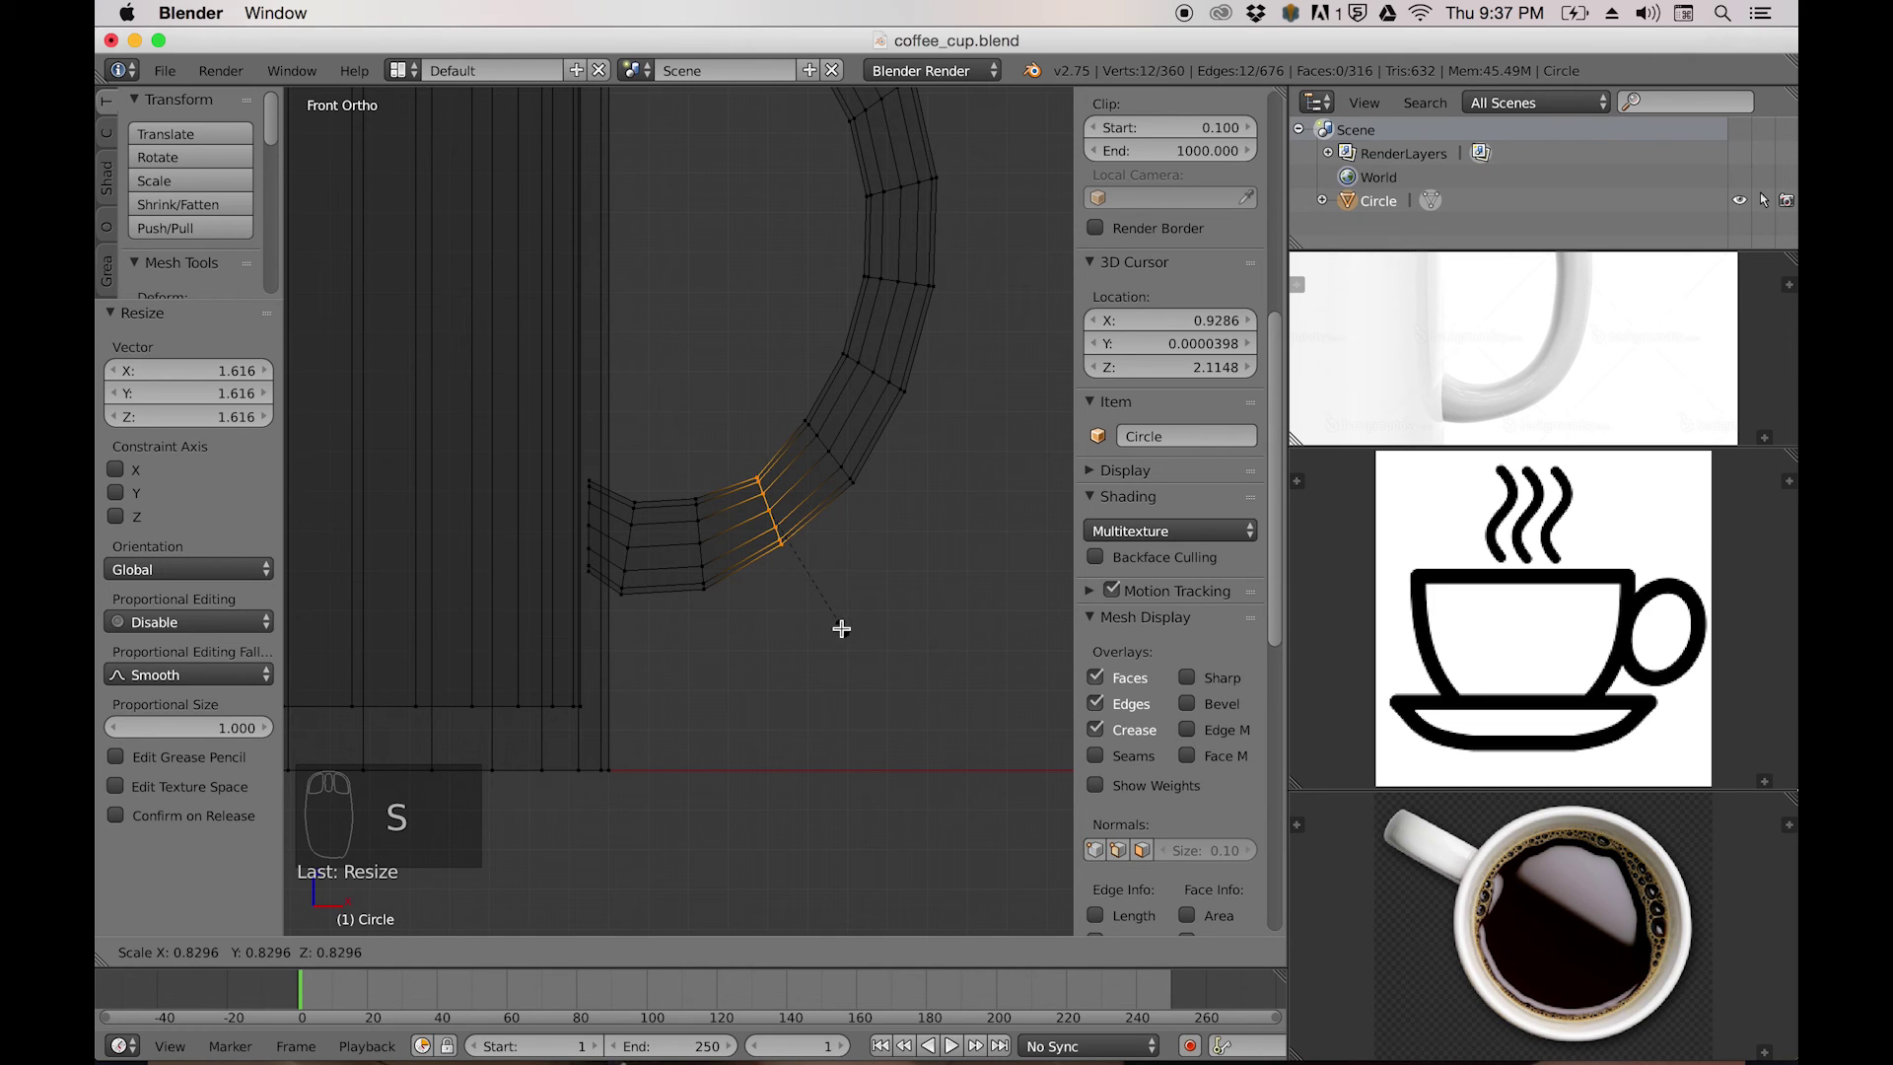
pyautogui.click(841, 631)
# At the handle's lower end, scale the second edge loop from the wall by 1.154 and the end loop by 1.424.
pyautogui.keyDown('alt'); pyautogui.rightClick(701, 529); pyautogui.keyUp('alt')
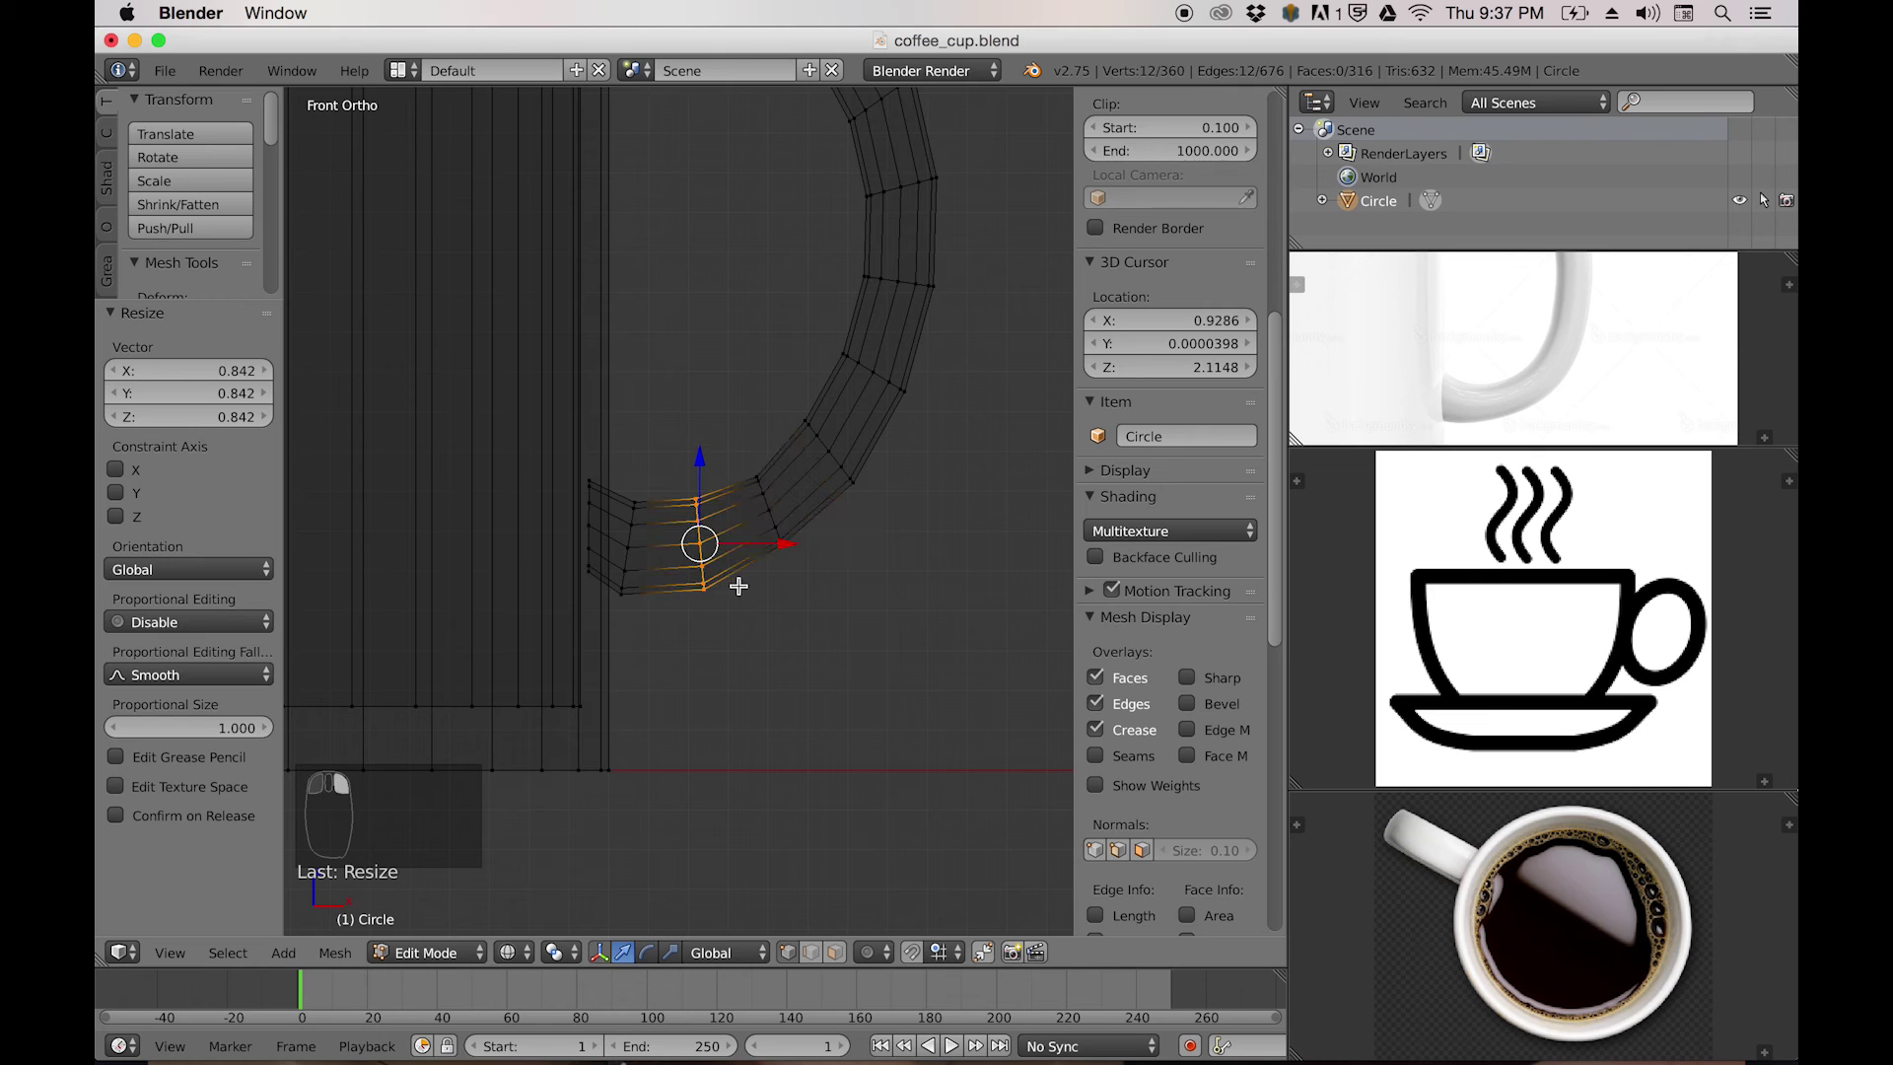
pyautogui.keyDown('alt'); pyautogui.rightClick(631, 559); pyautogui.keyUp('alt')
pyautogui.press('s')
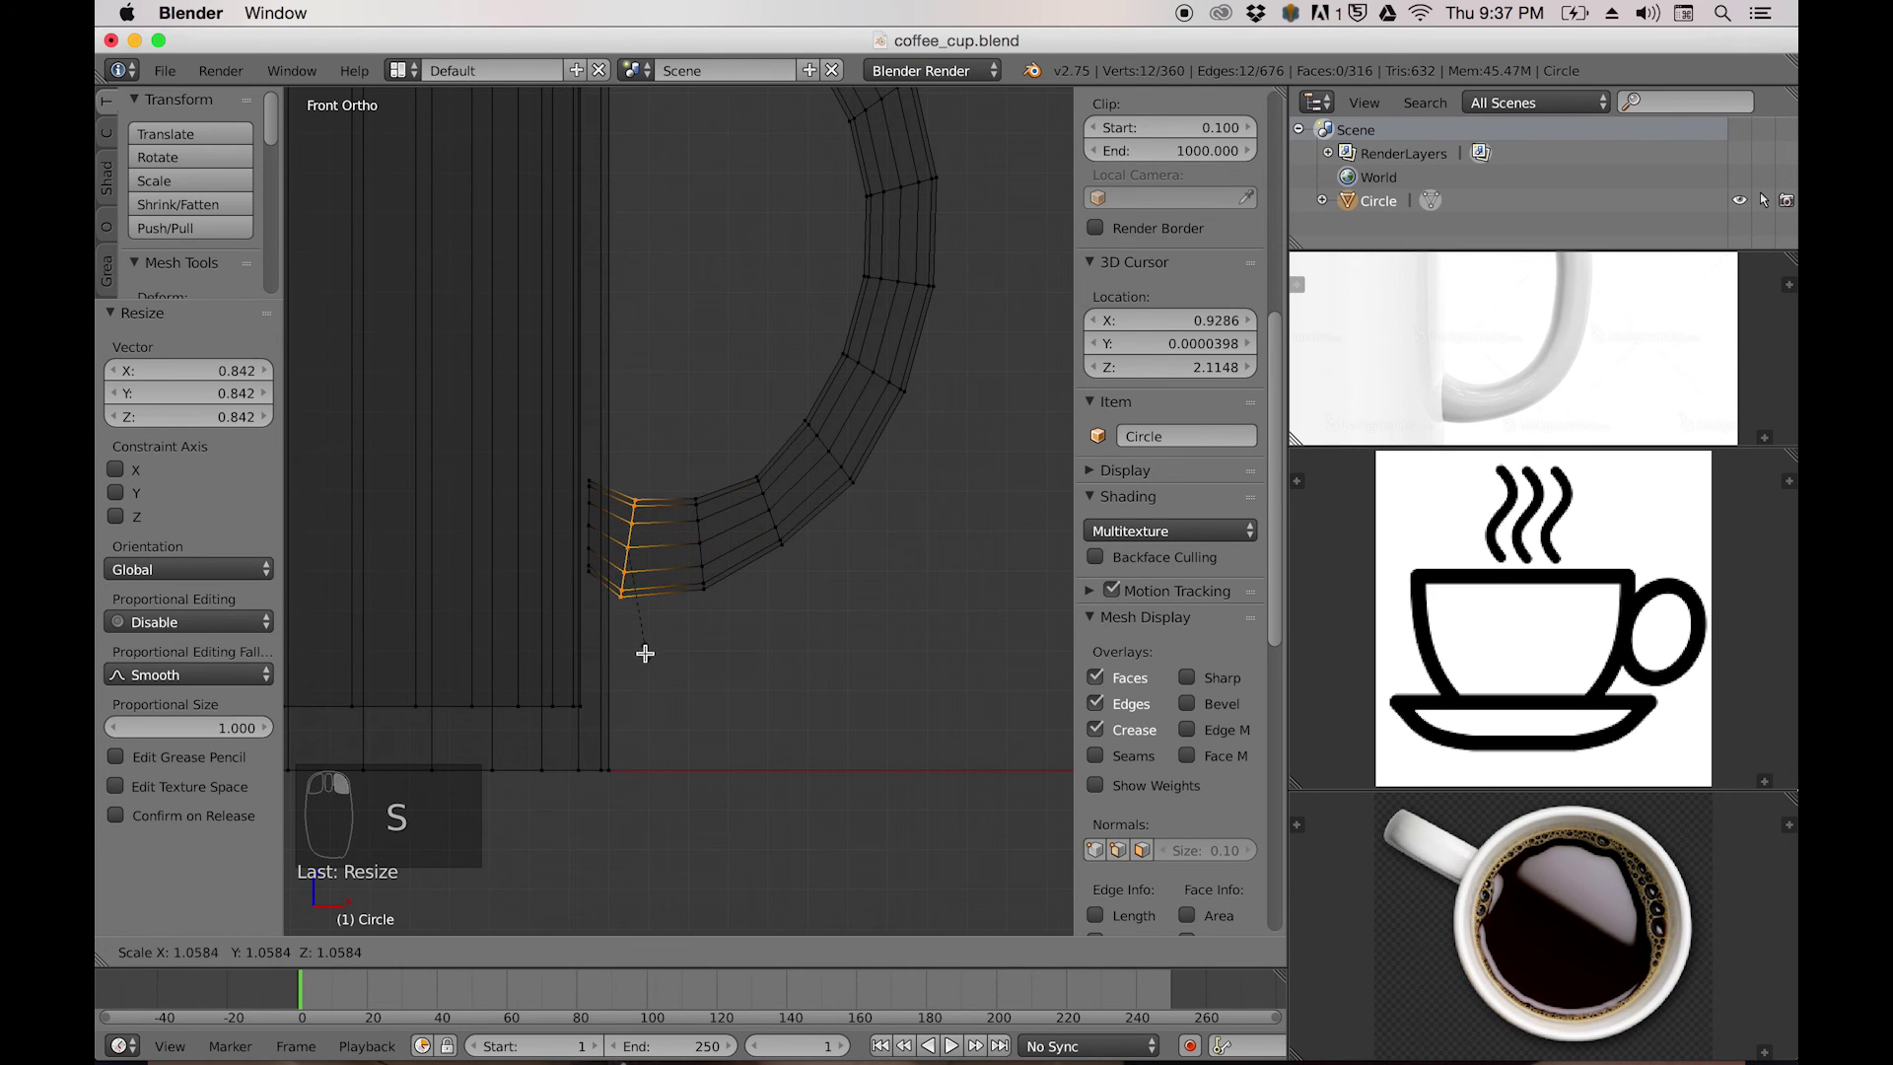
pyautogui.click(646, 661)
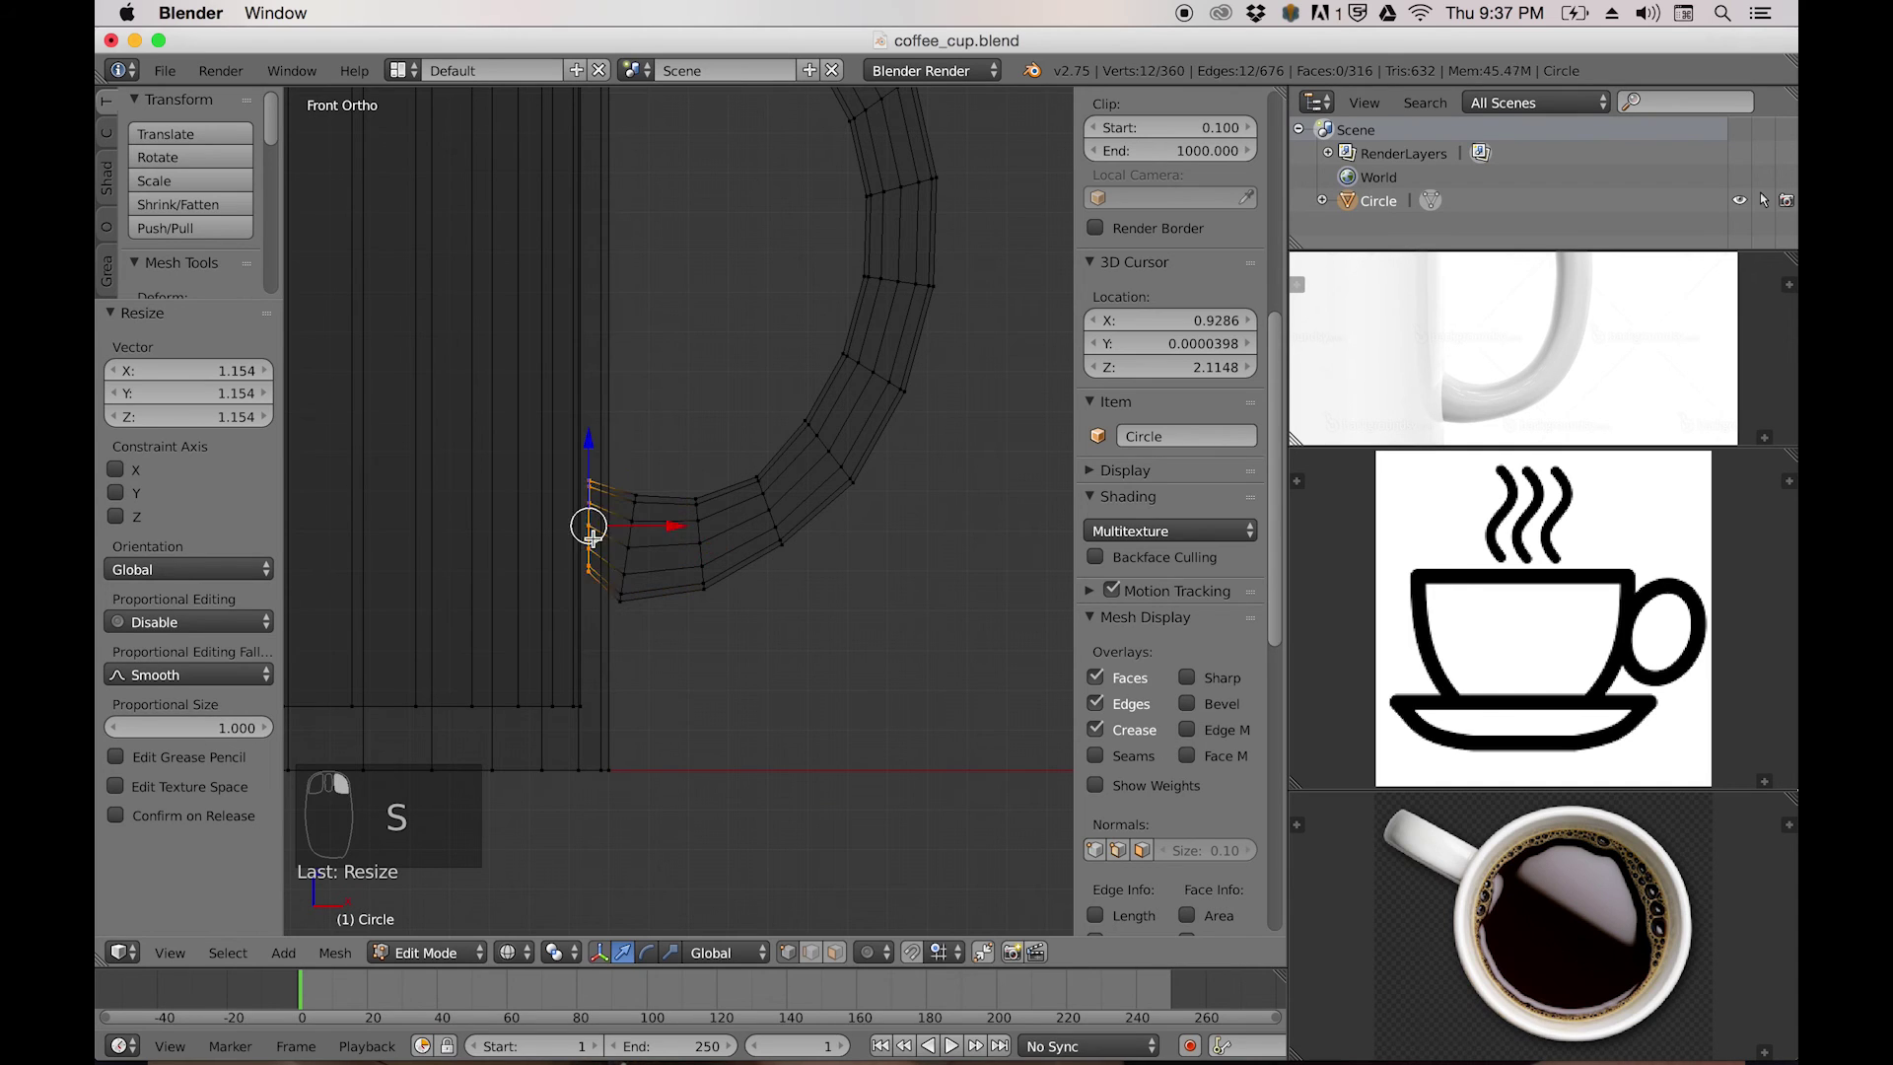
pyautogui.press('s')
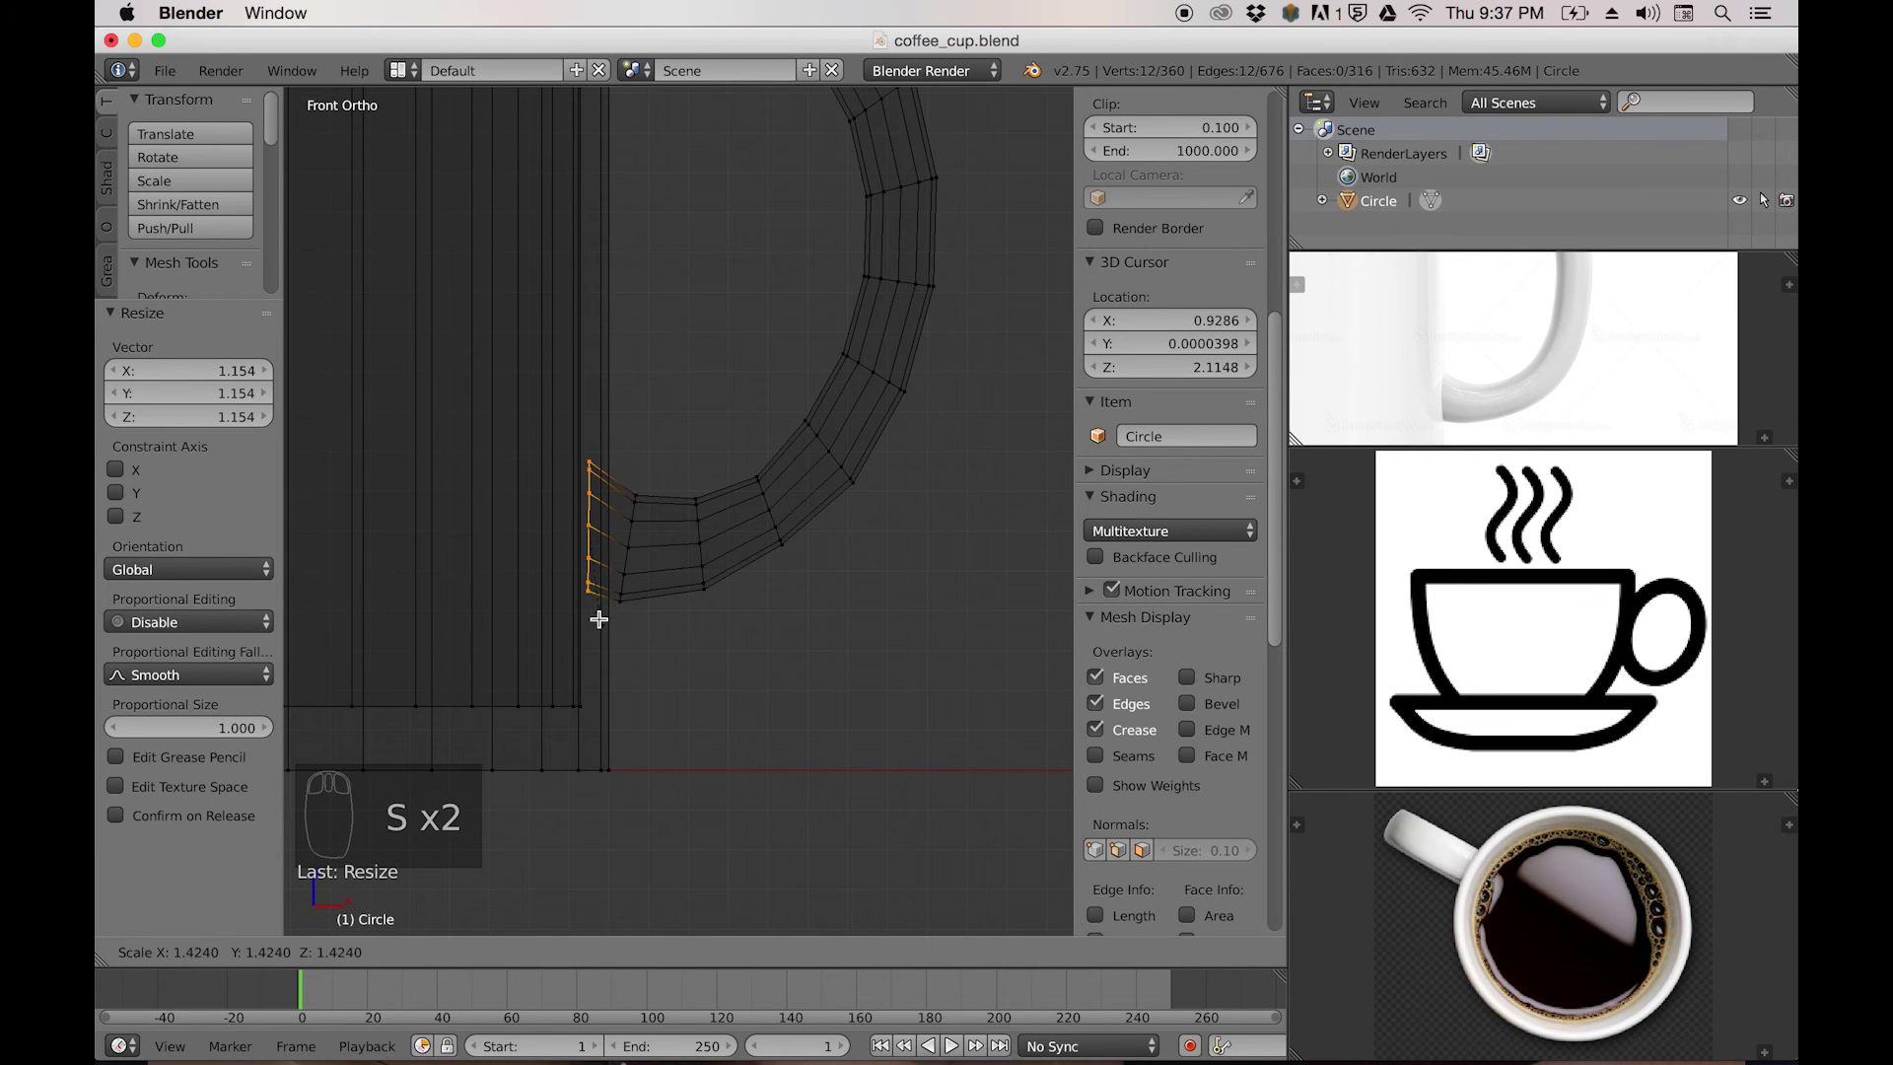
pyautogui.click(598, 619)
# Return to Object Mode with solid shading and inspect the whole cup from an angle above the handle.
pyautogui.scroll(-4, 753, 579)
pyautogui.scroll(2, 743, 591)
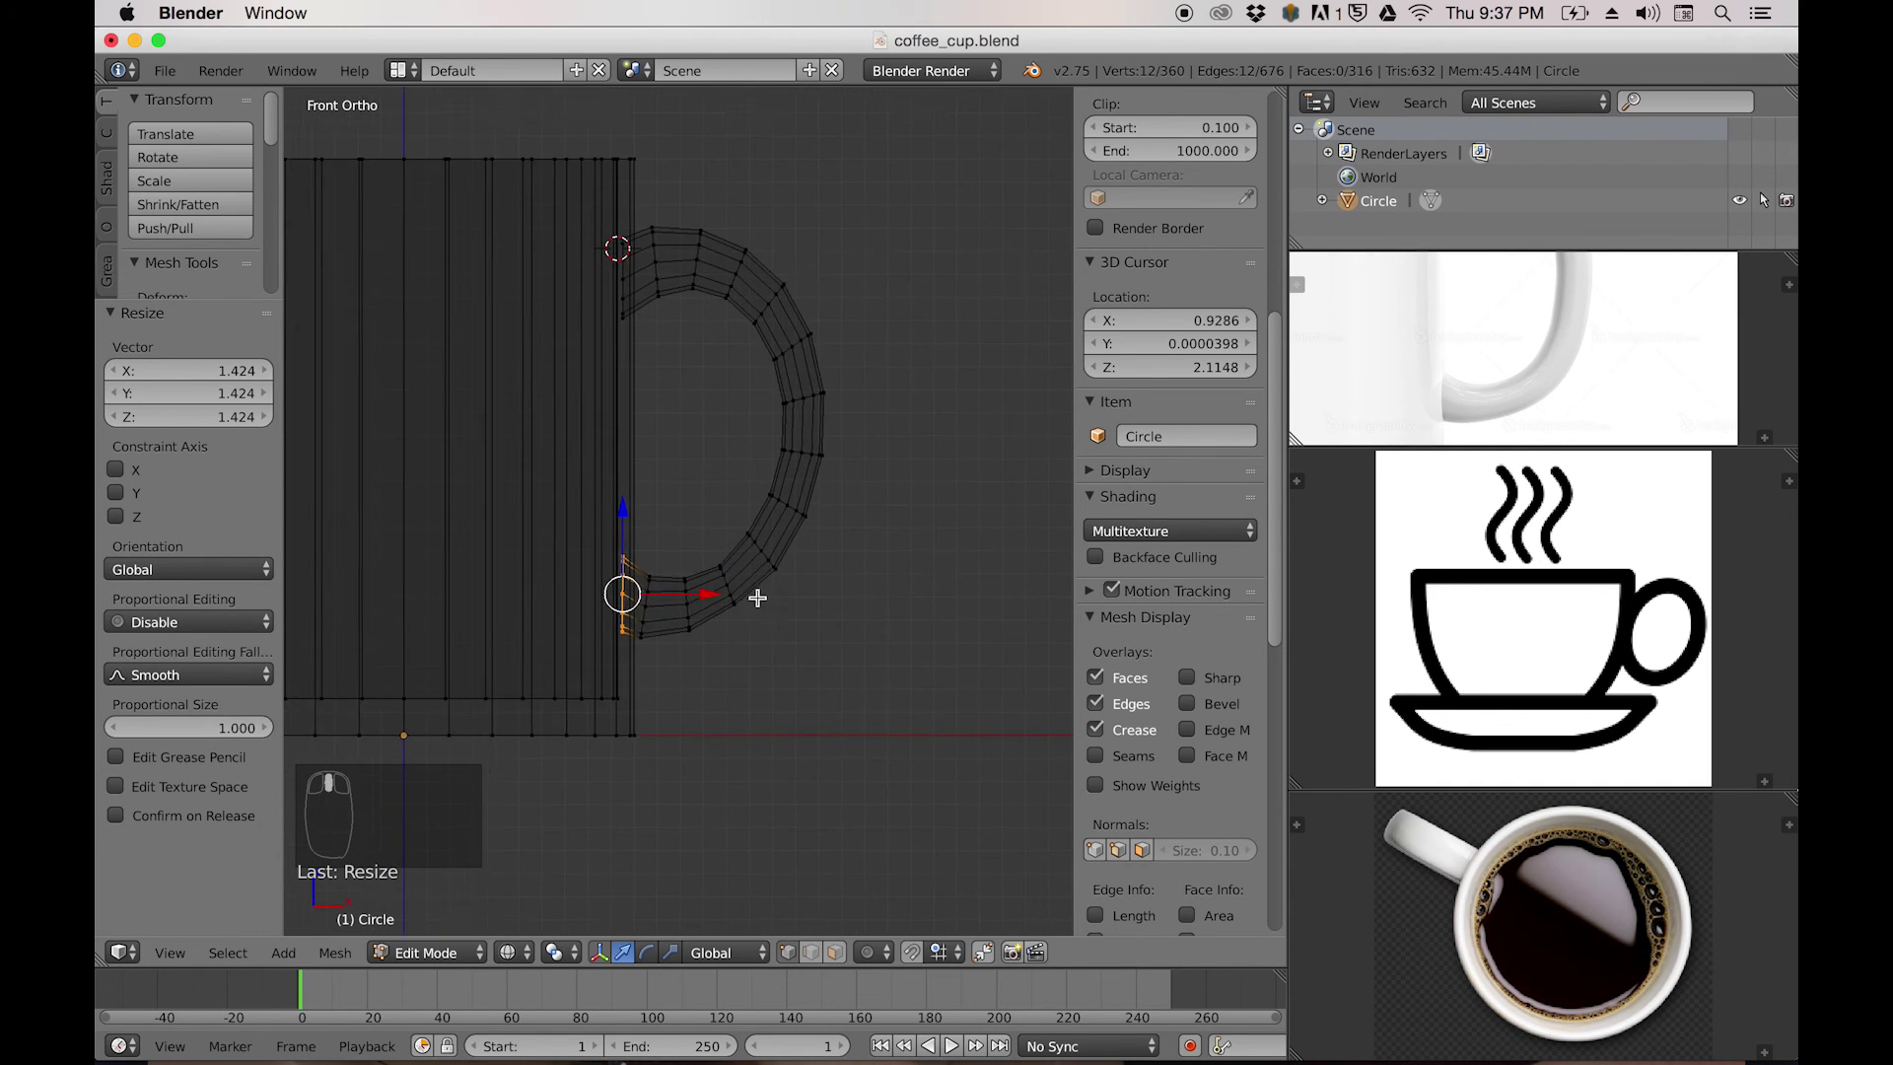
pyautogui.press('Tab')
pyautogui.scroll(-3, 812, 507)
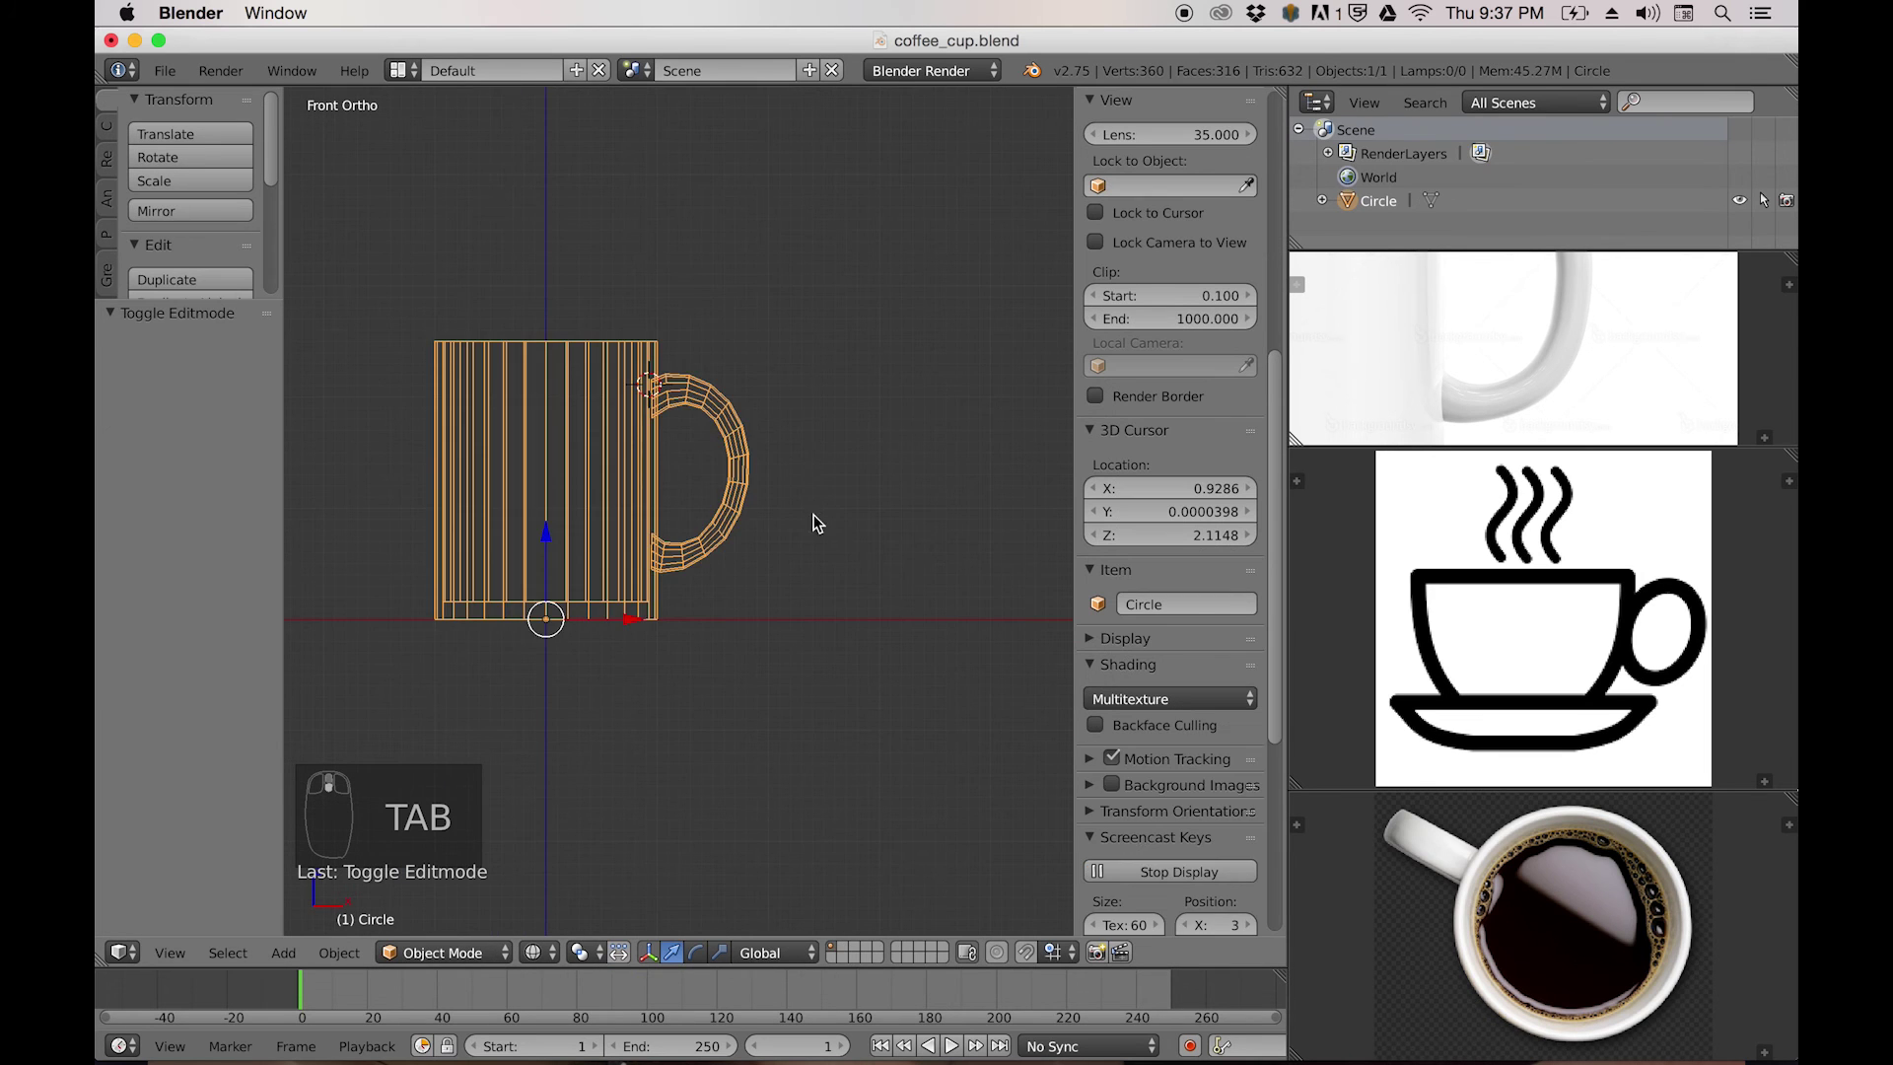
pyautogui.press('z')
pyautogui.moveTo(801, 500)
pyautogui.mouseDown(button='middle')
pyautogui.moveTo(775, 487)
pyautogui.moveTo(797, 562)
pyautogui.moveTo(838, 591)
pyautogui.mouseUp(button='middle')
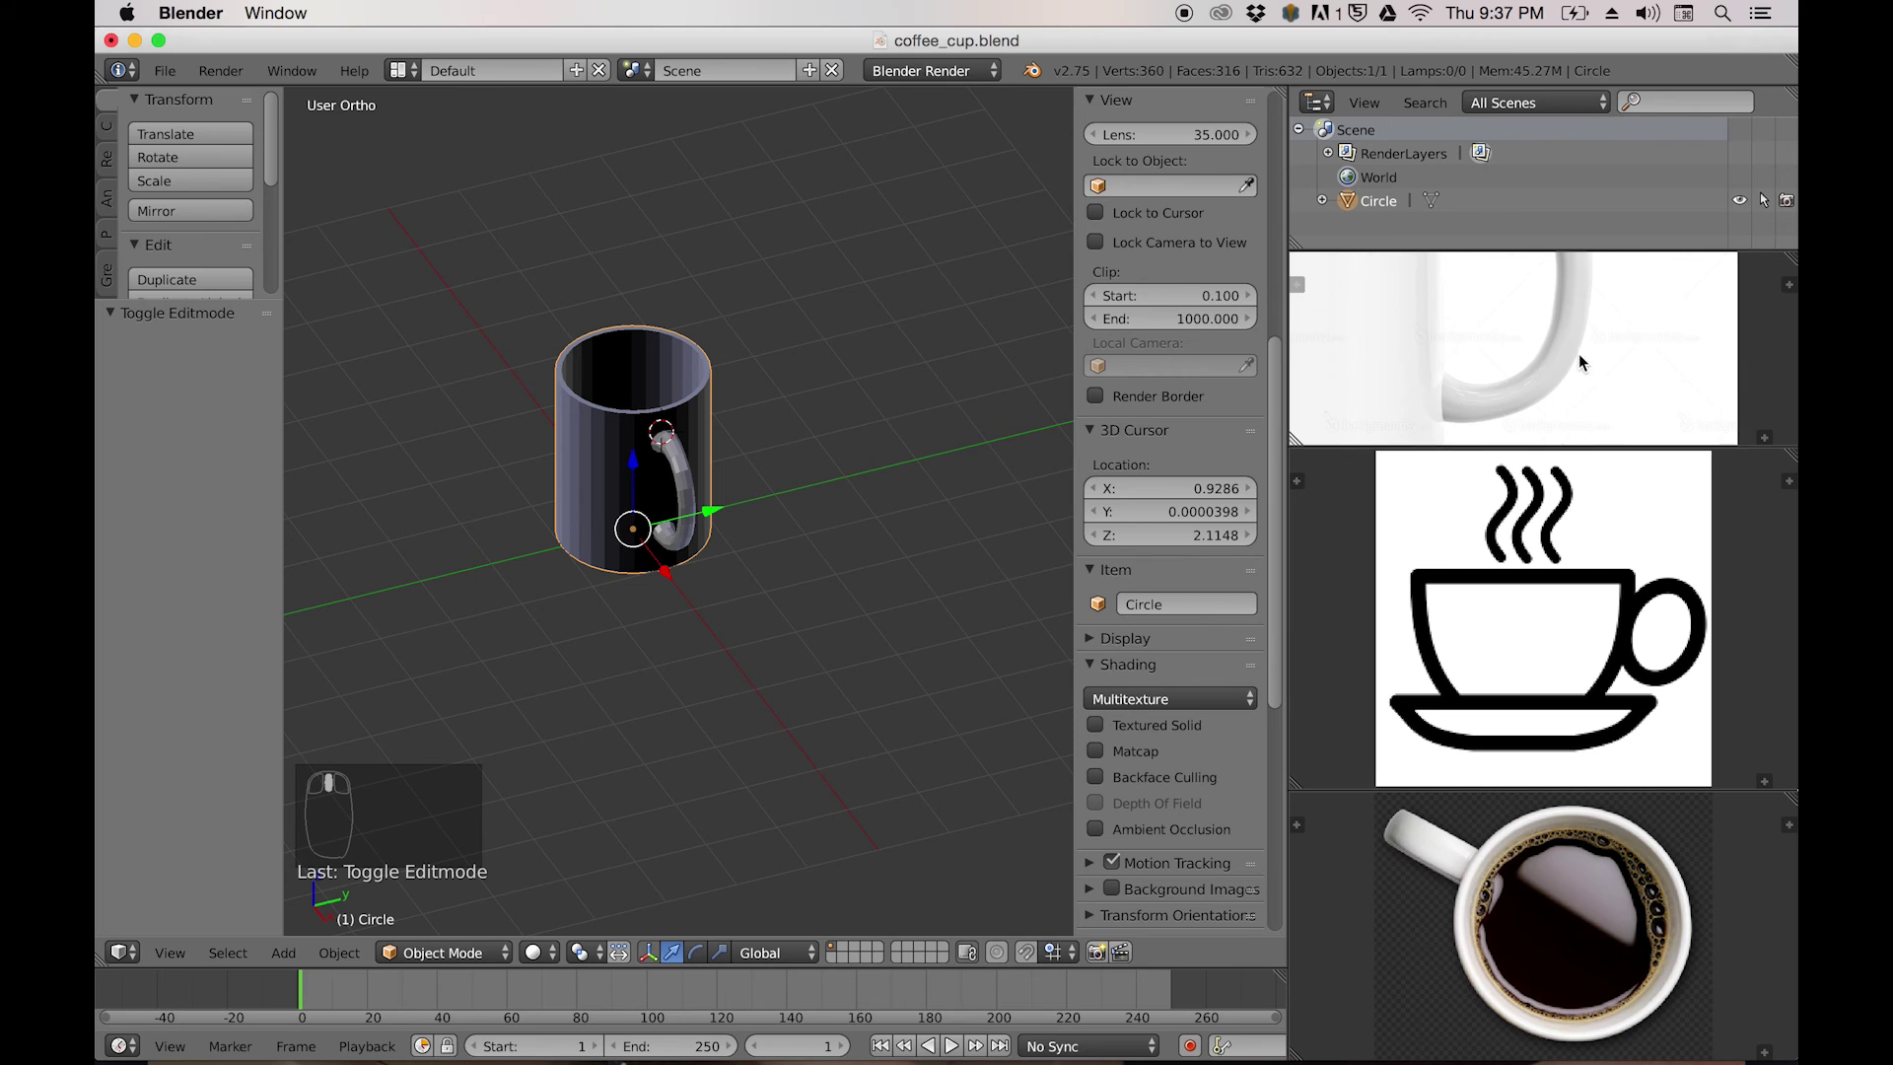
# In front view, select the entire handle mesh in Edit Mode with wireframe shading.
pyautogui.scroll(-3, 1577, 353)
pyautogui.scroll(-1, 673, 518)
pyautogui.scroll(-1, 674, 517)
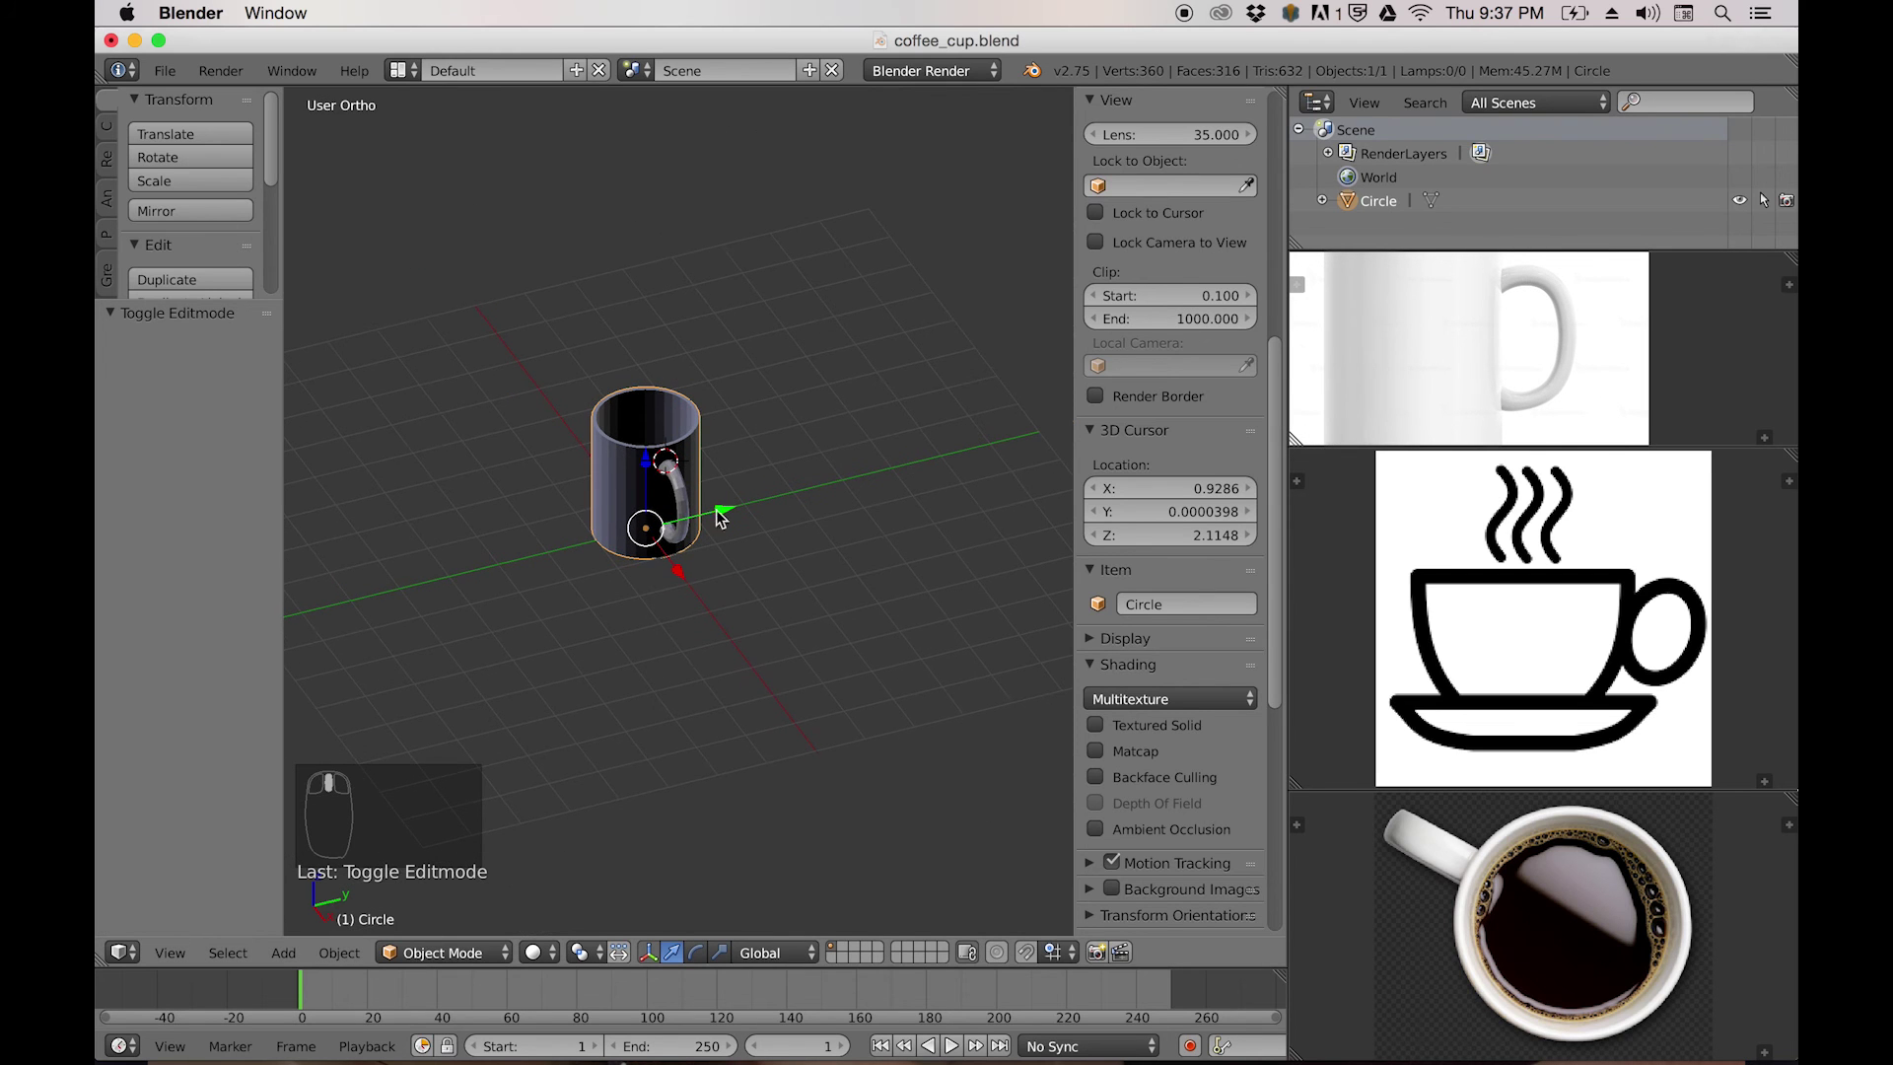
pyautogui.scroll(1, 1404, 356)
pyautogui.moveTo(1020, 421); pyautogui.dragTo(832, 471, button='middle')
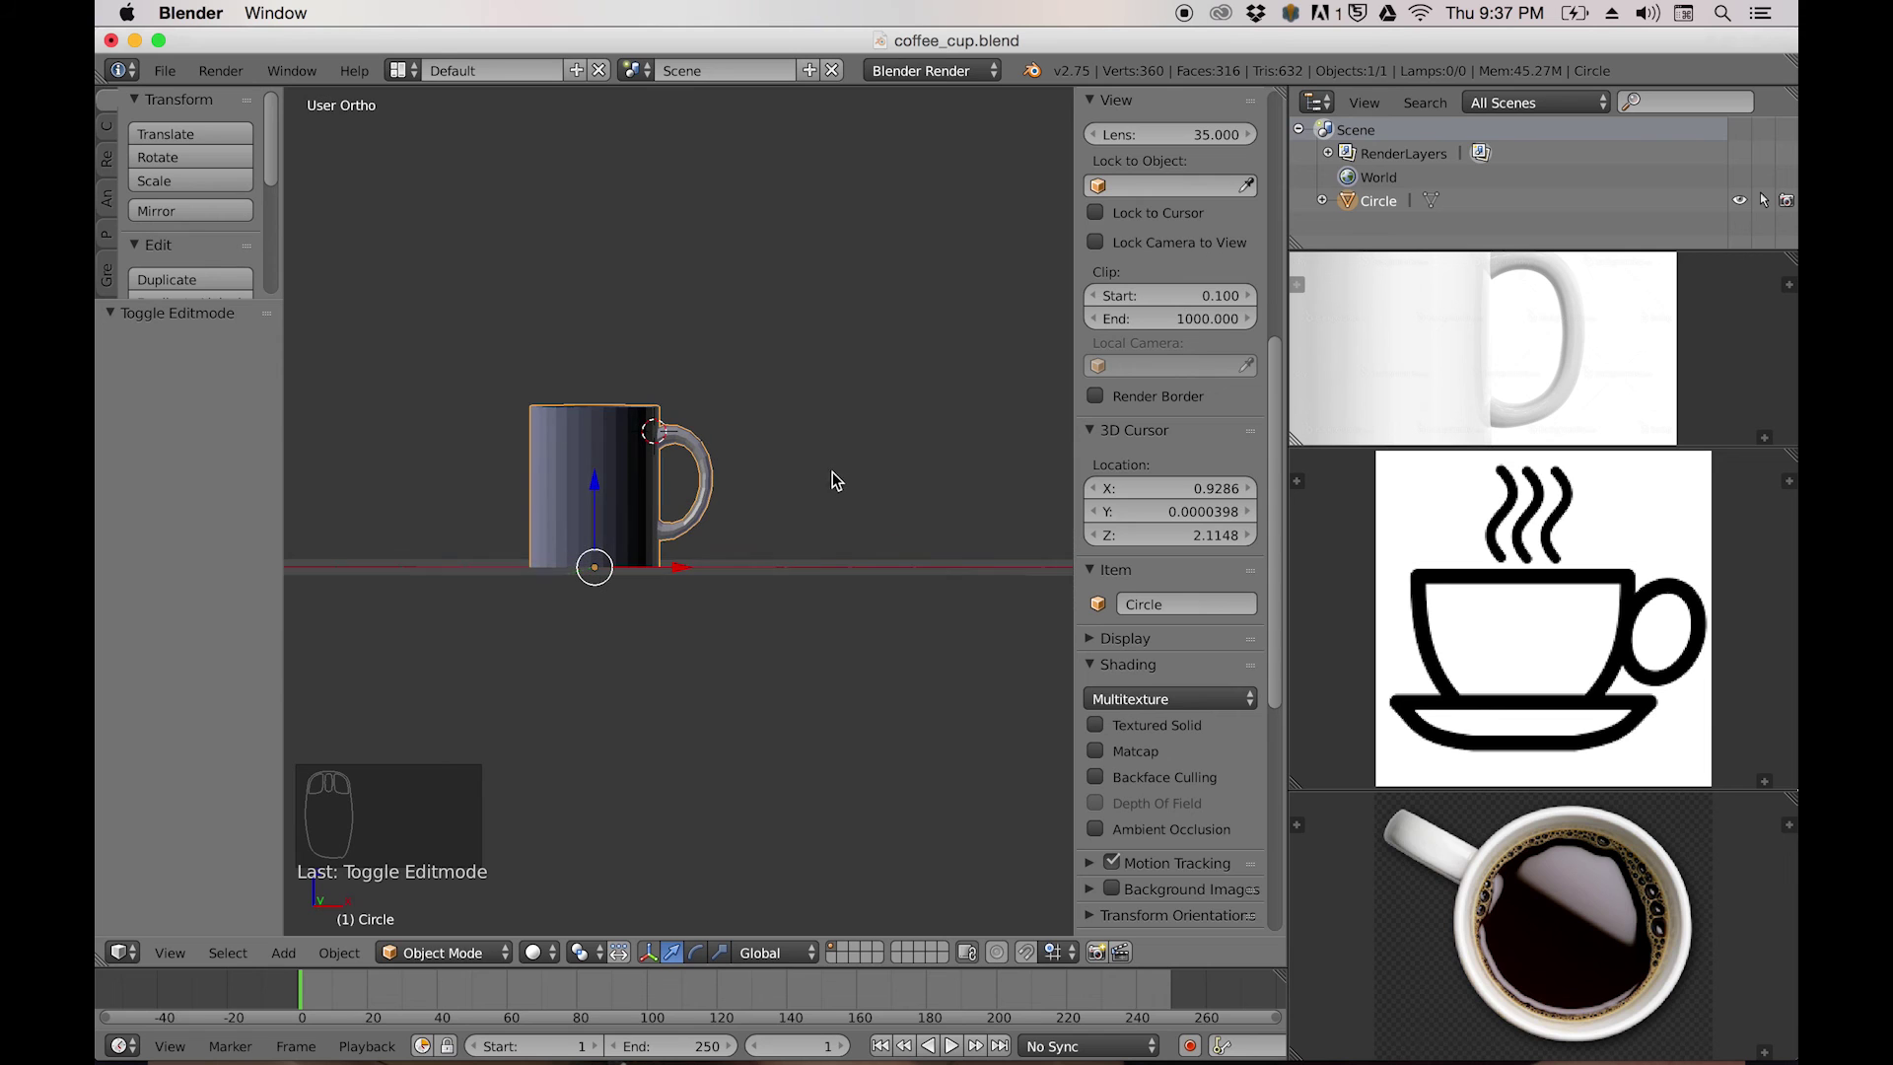
pyautogui.press('KP_1')
pyautogui.scroll(4, 736, 475)
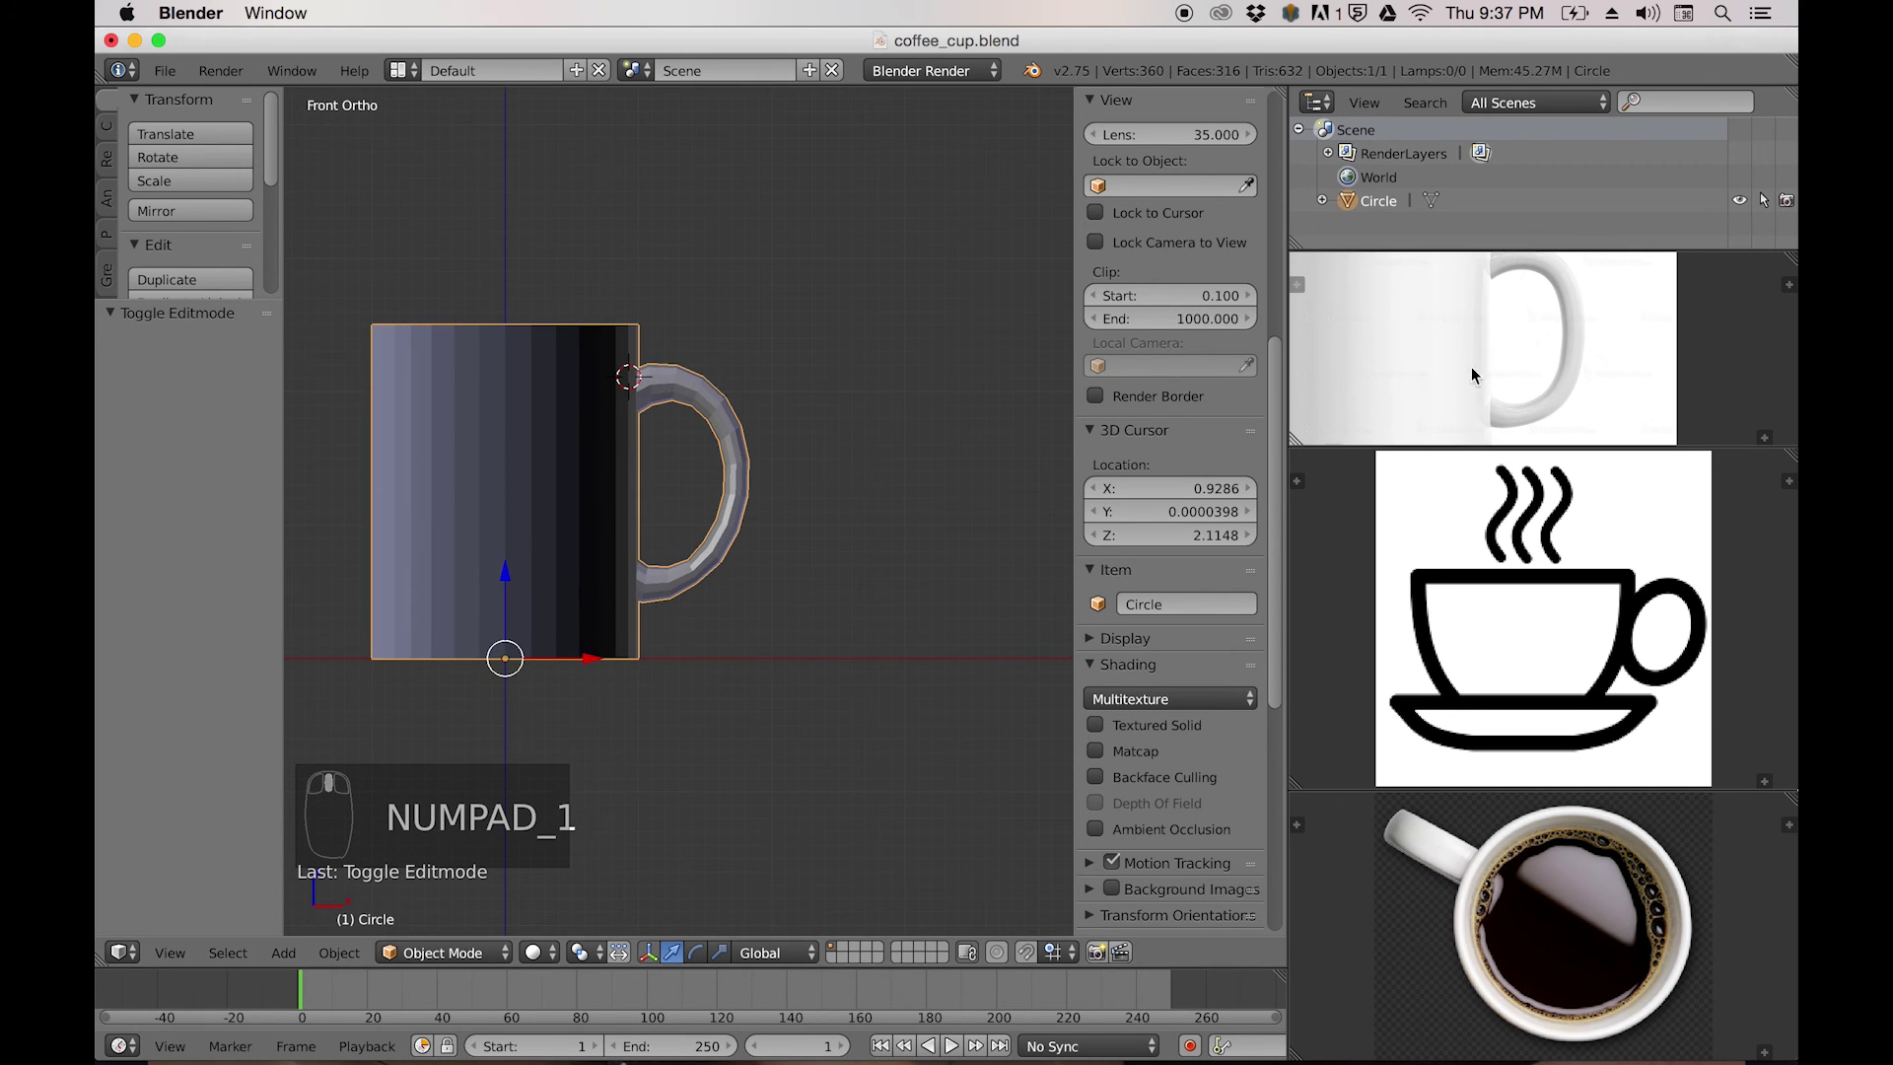
pyautogui.press('Tab')
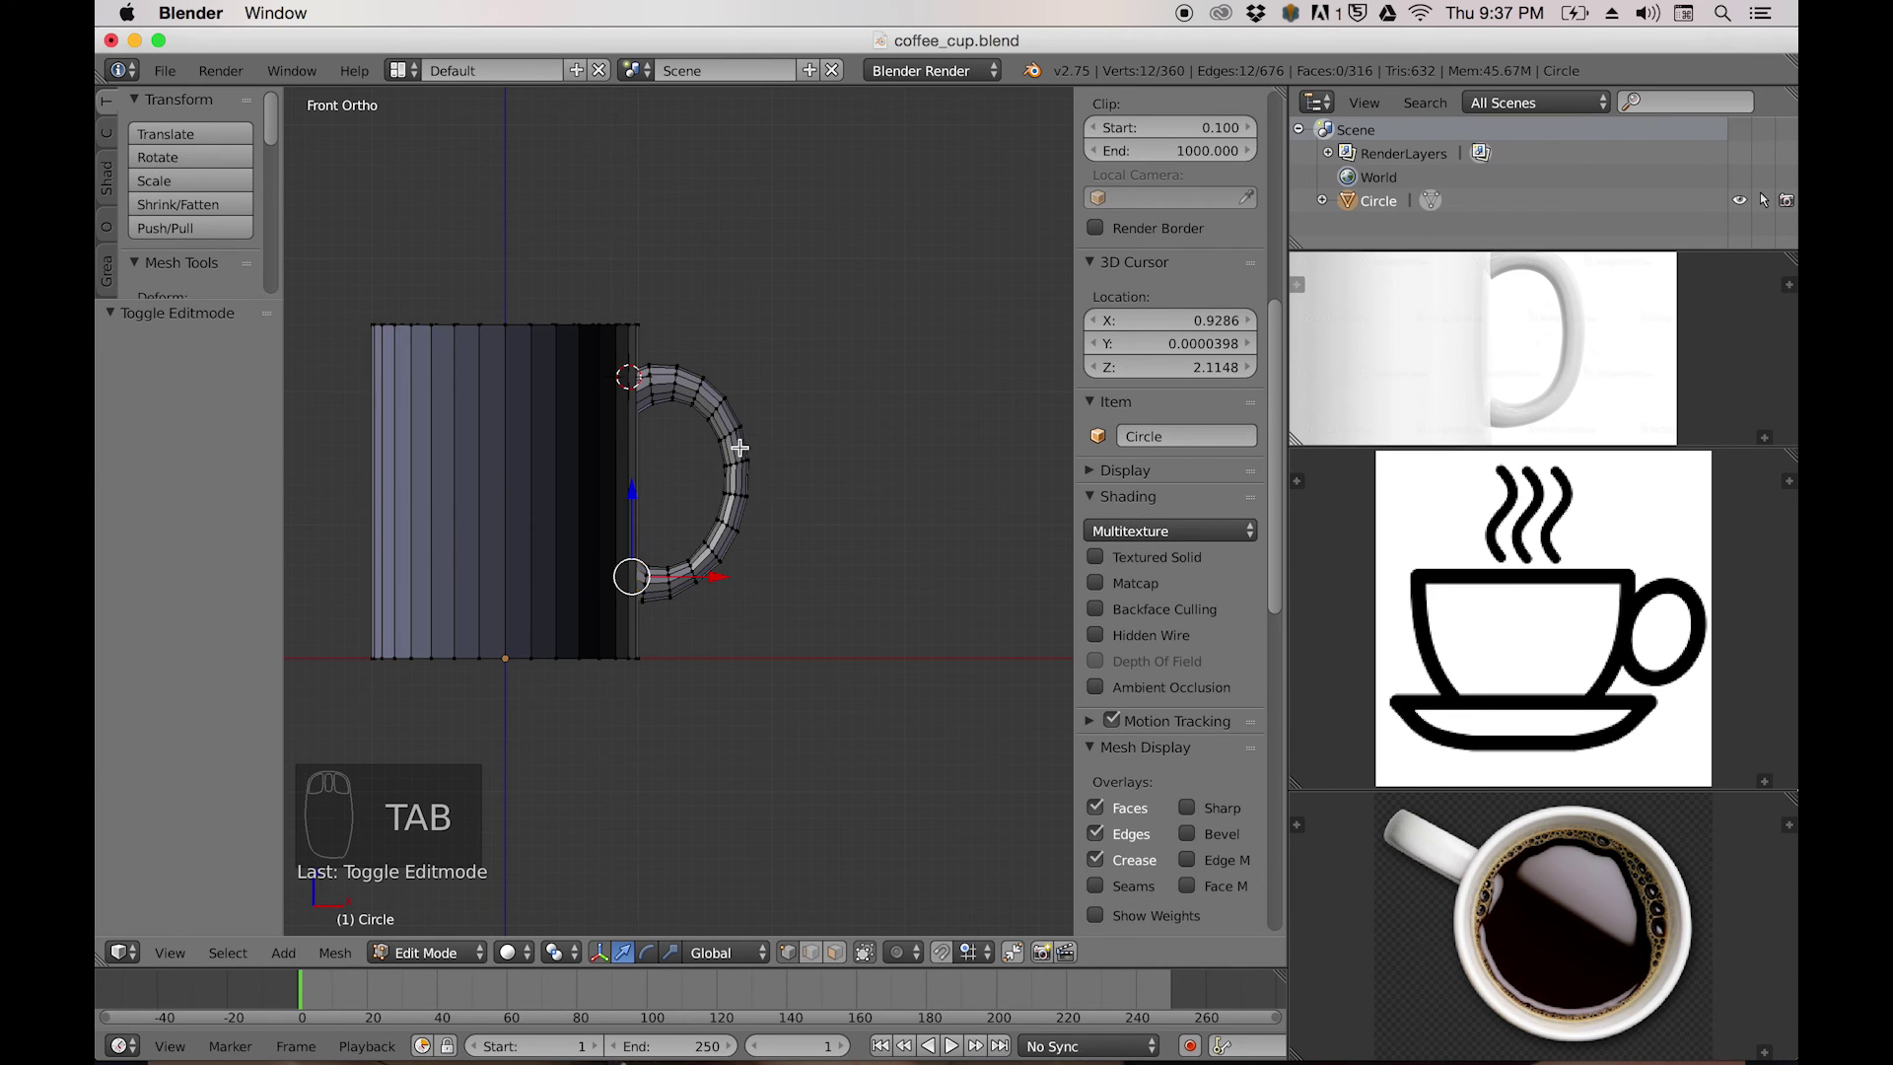
pyautogui.scroll(3, 740, 451)
pyautogui.press('z')
pyautogui.press('a')
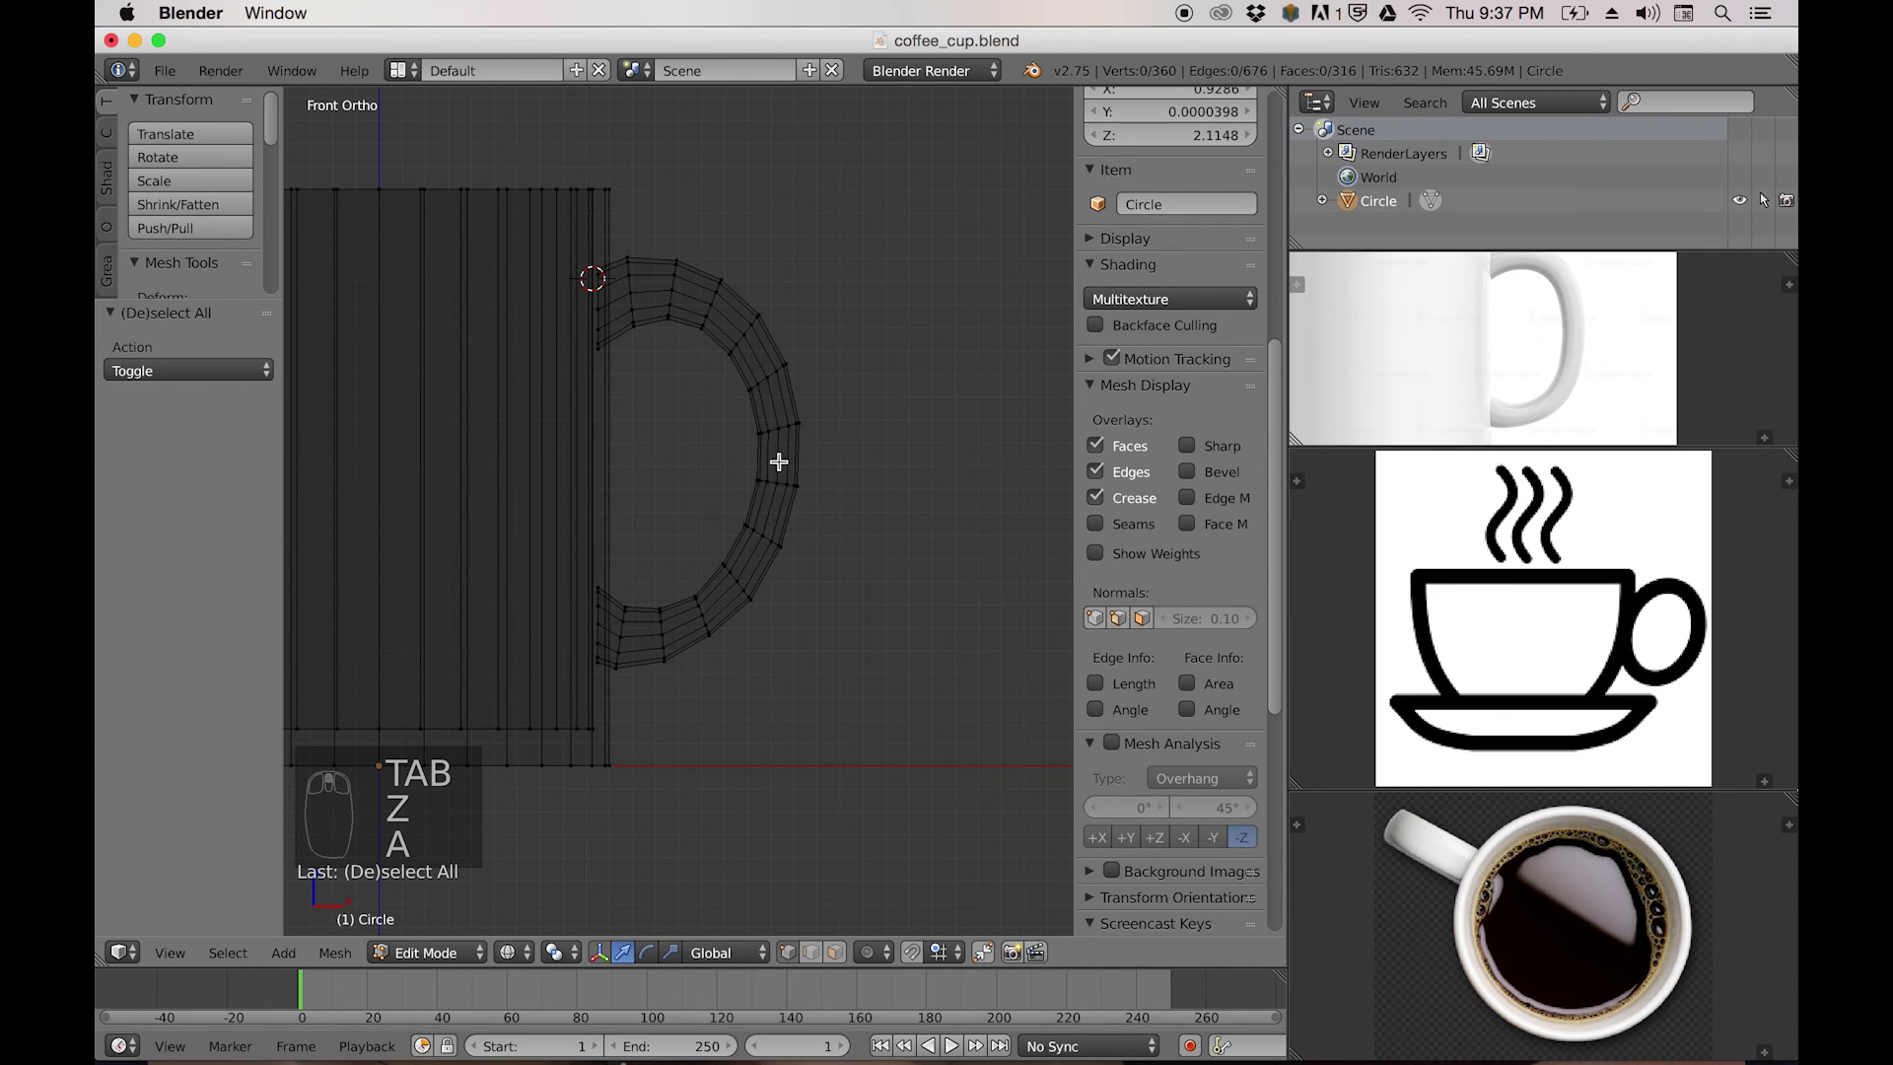
pyautogui.press('l')
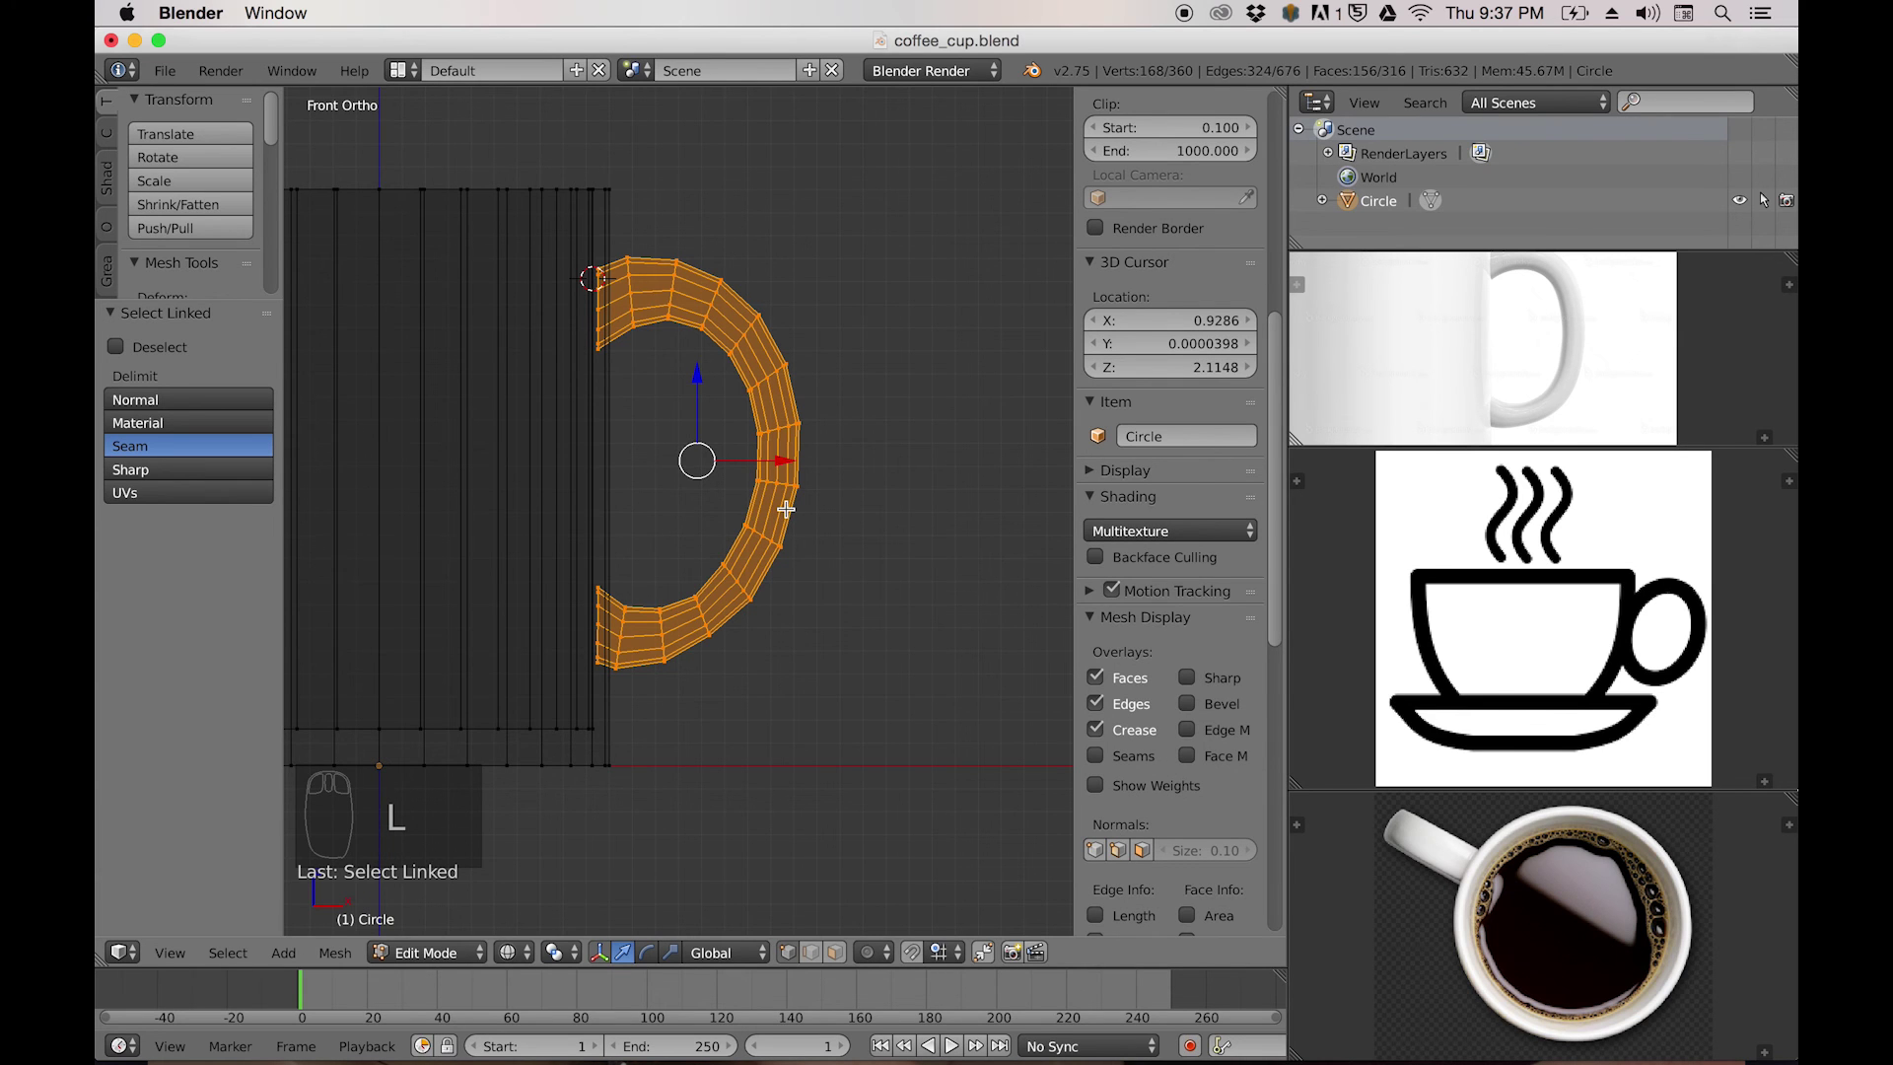
pyautogui.press('s')
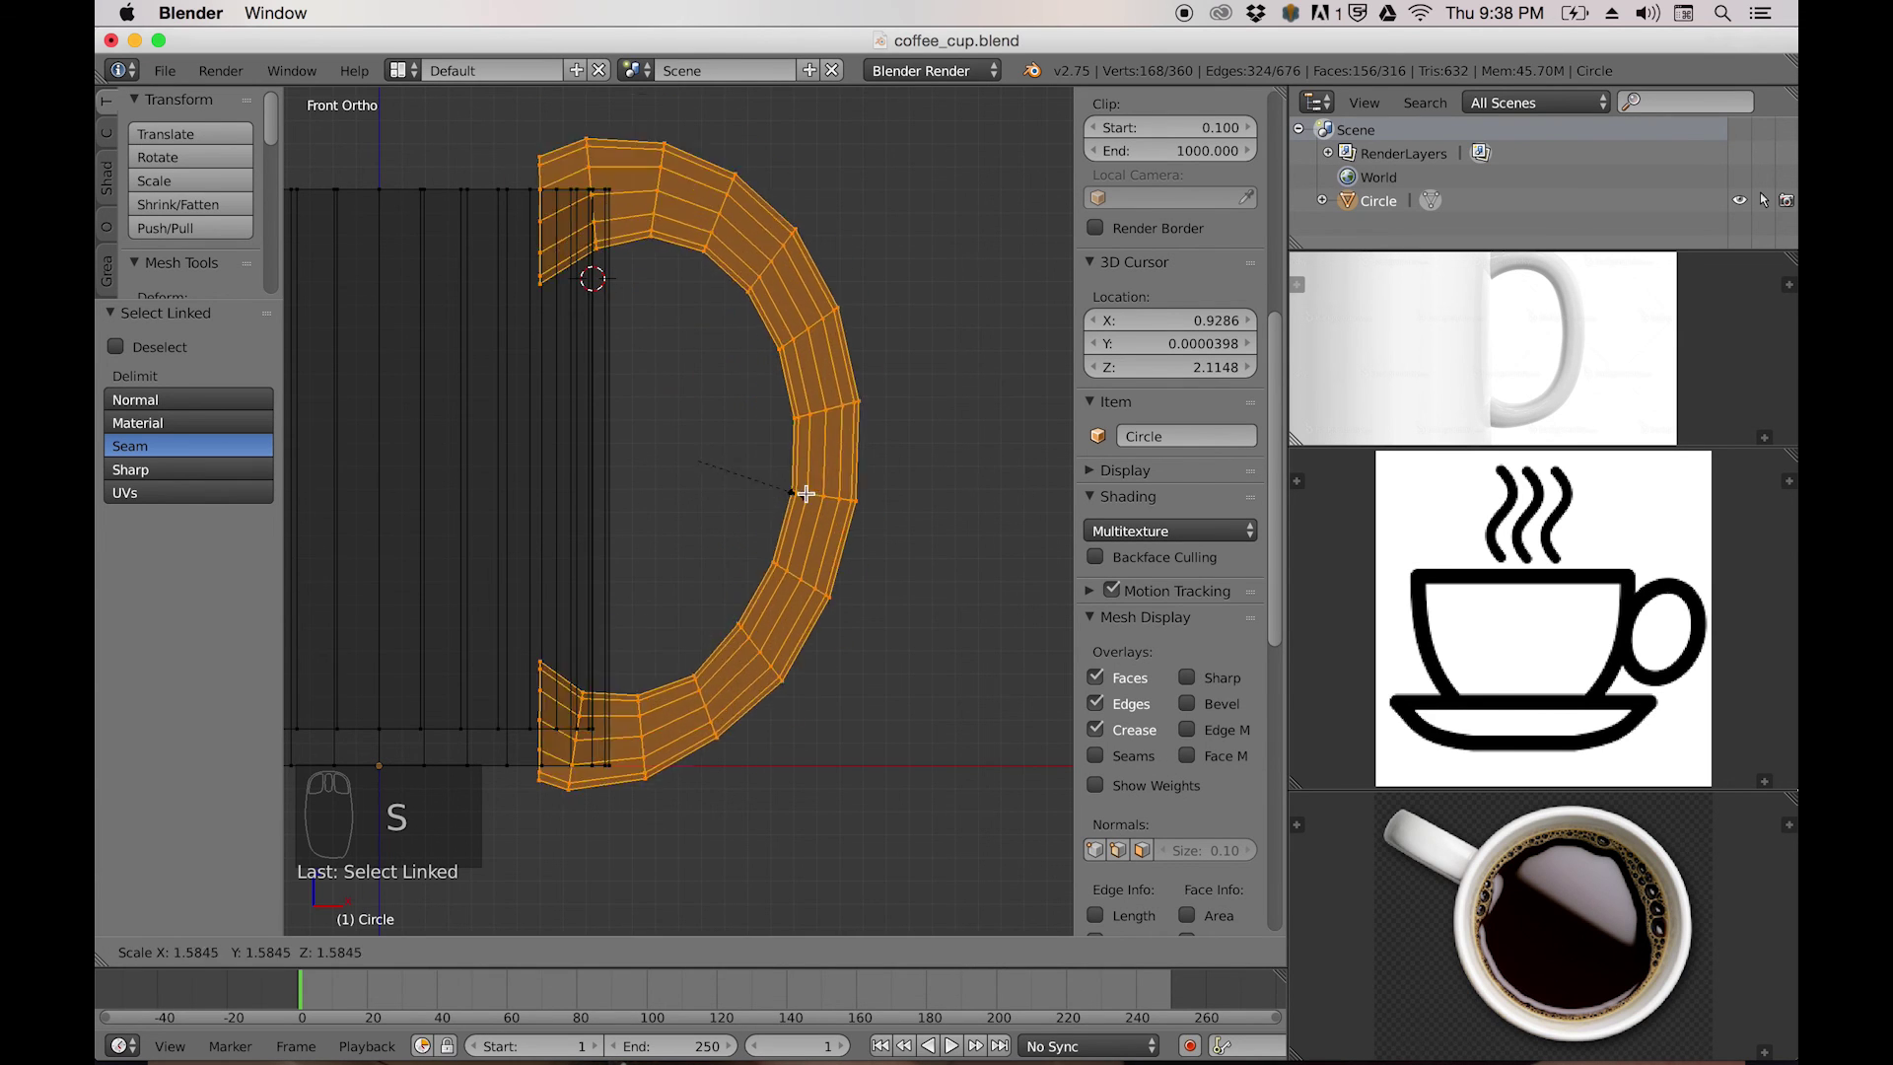
pyautogui.rightClick(832, 534)
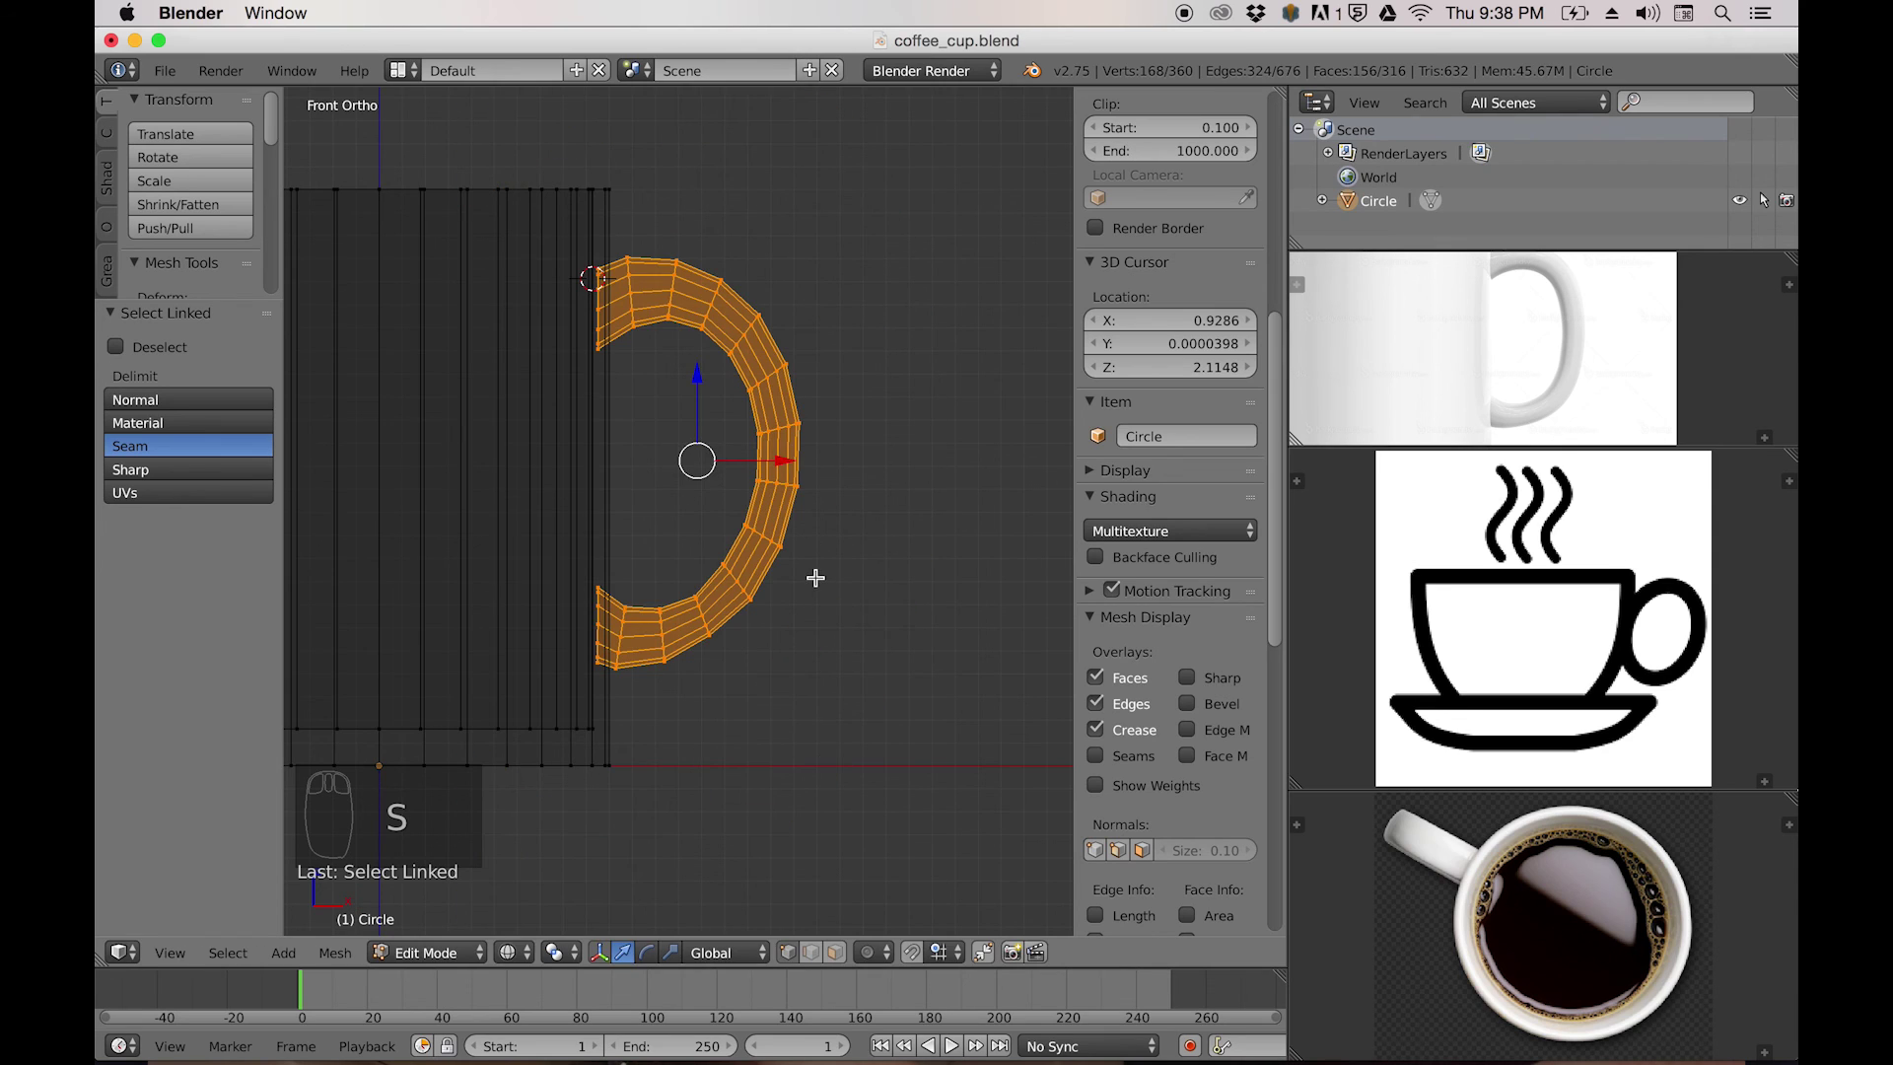
pyautogui.hotkey('alt', 's')
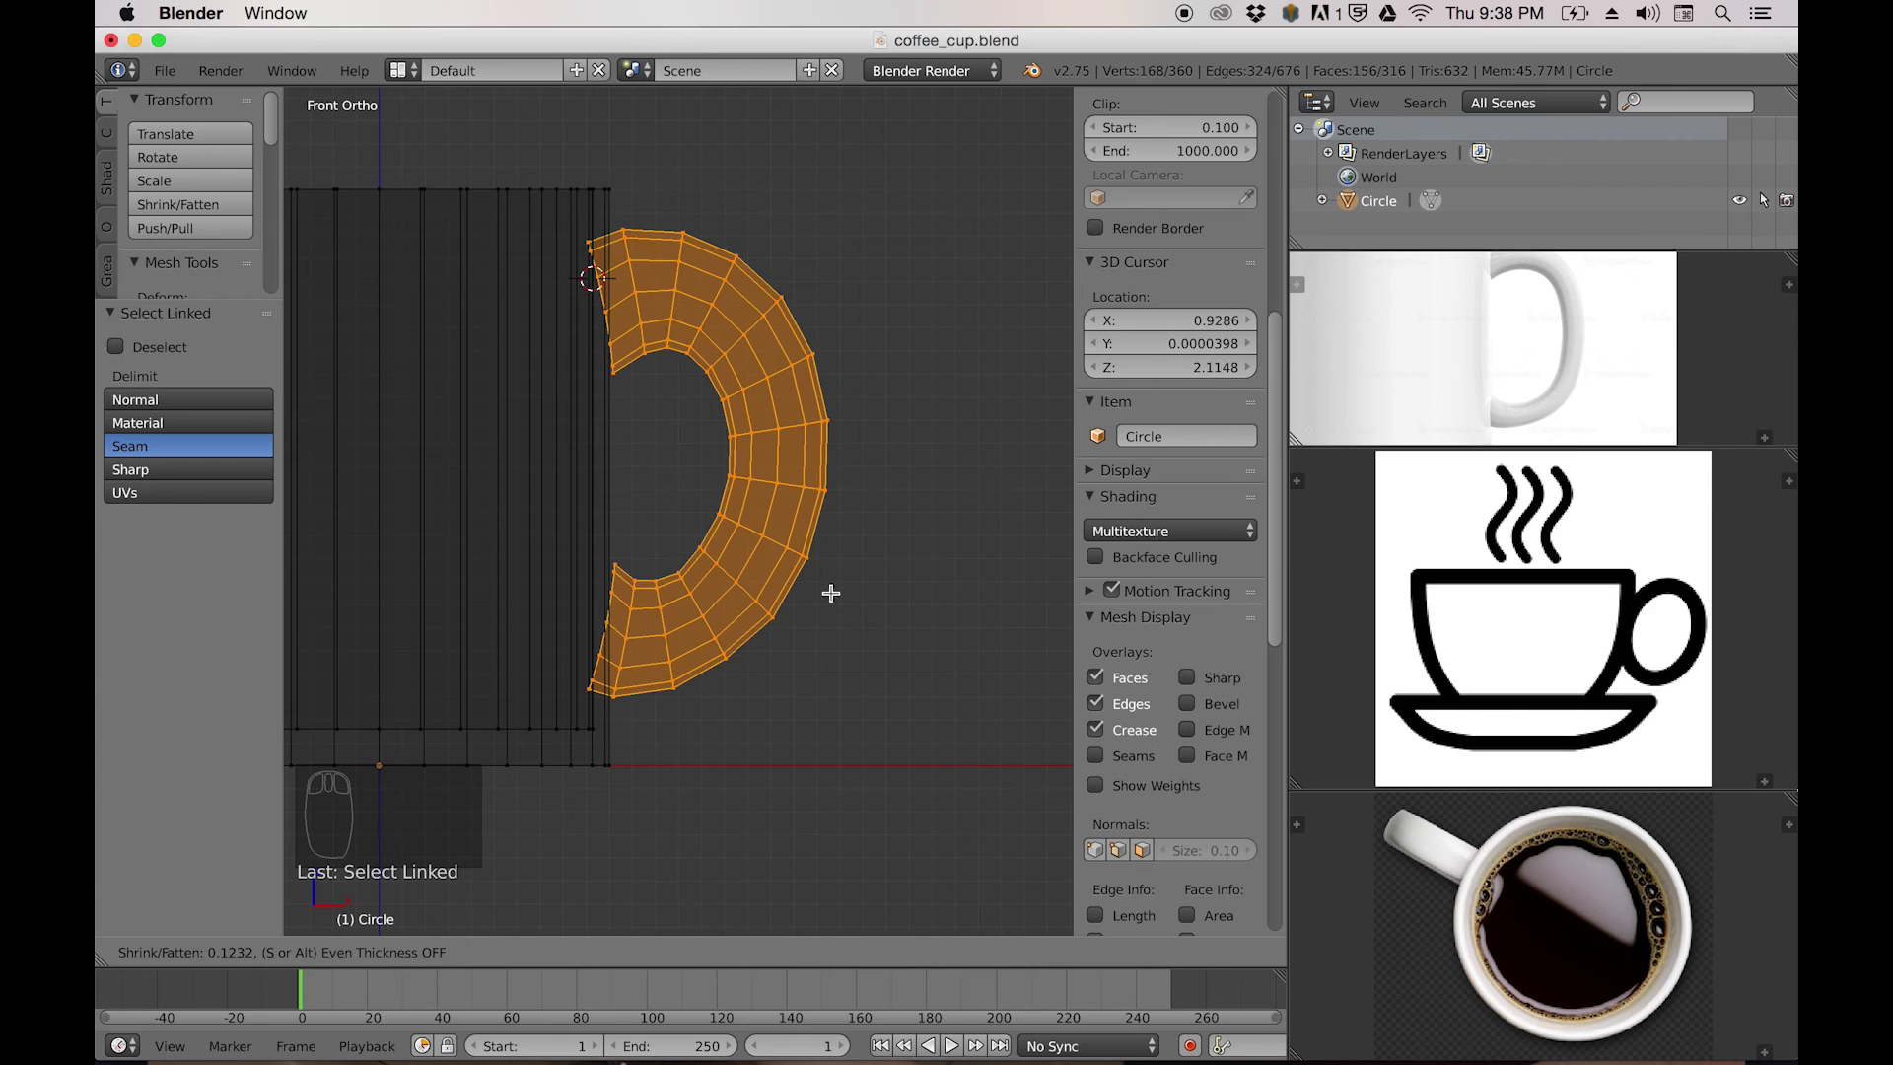
pyautogui.rightClick(828, 592)
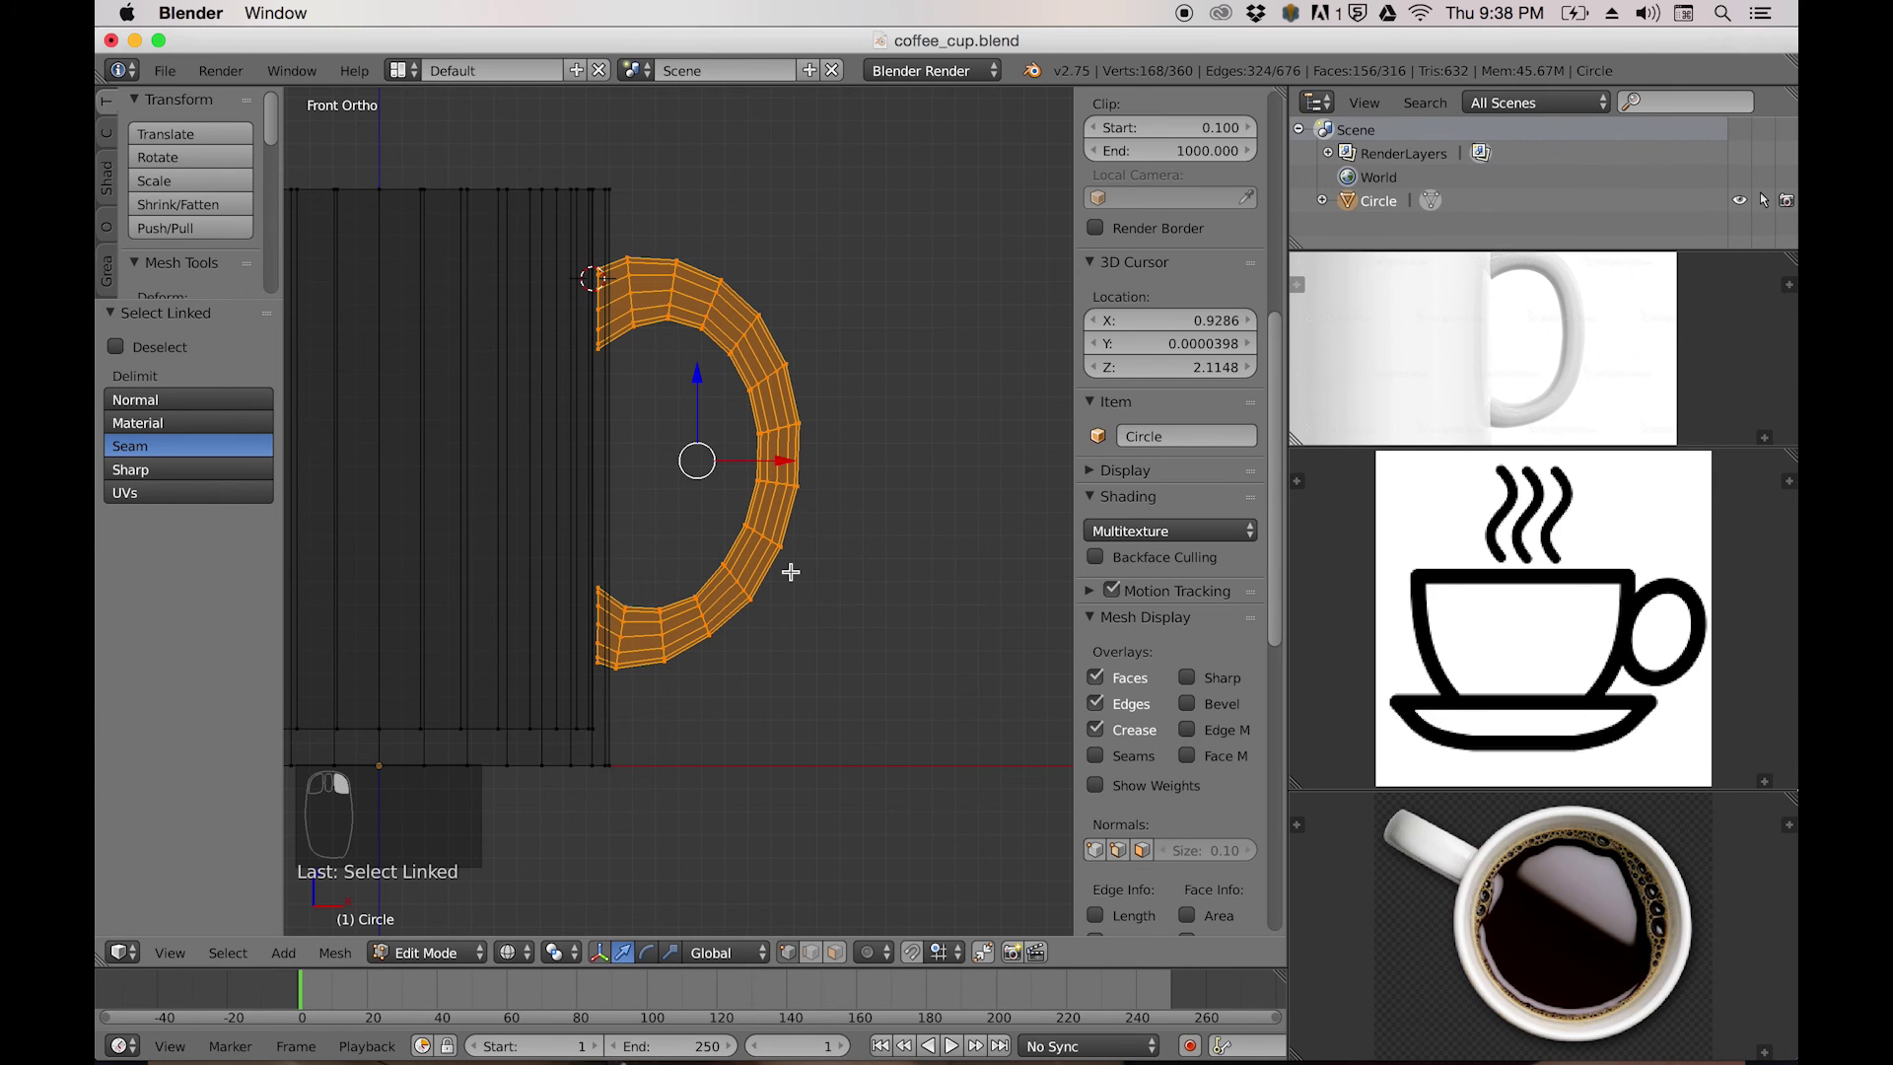
# Thicken the handle by about 0.013 with Shrink/Fatten and check the cup in solid shading from an angle.
pyautogui.hotkey('alt', 's')
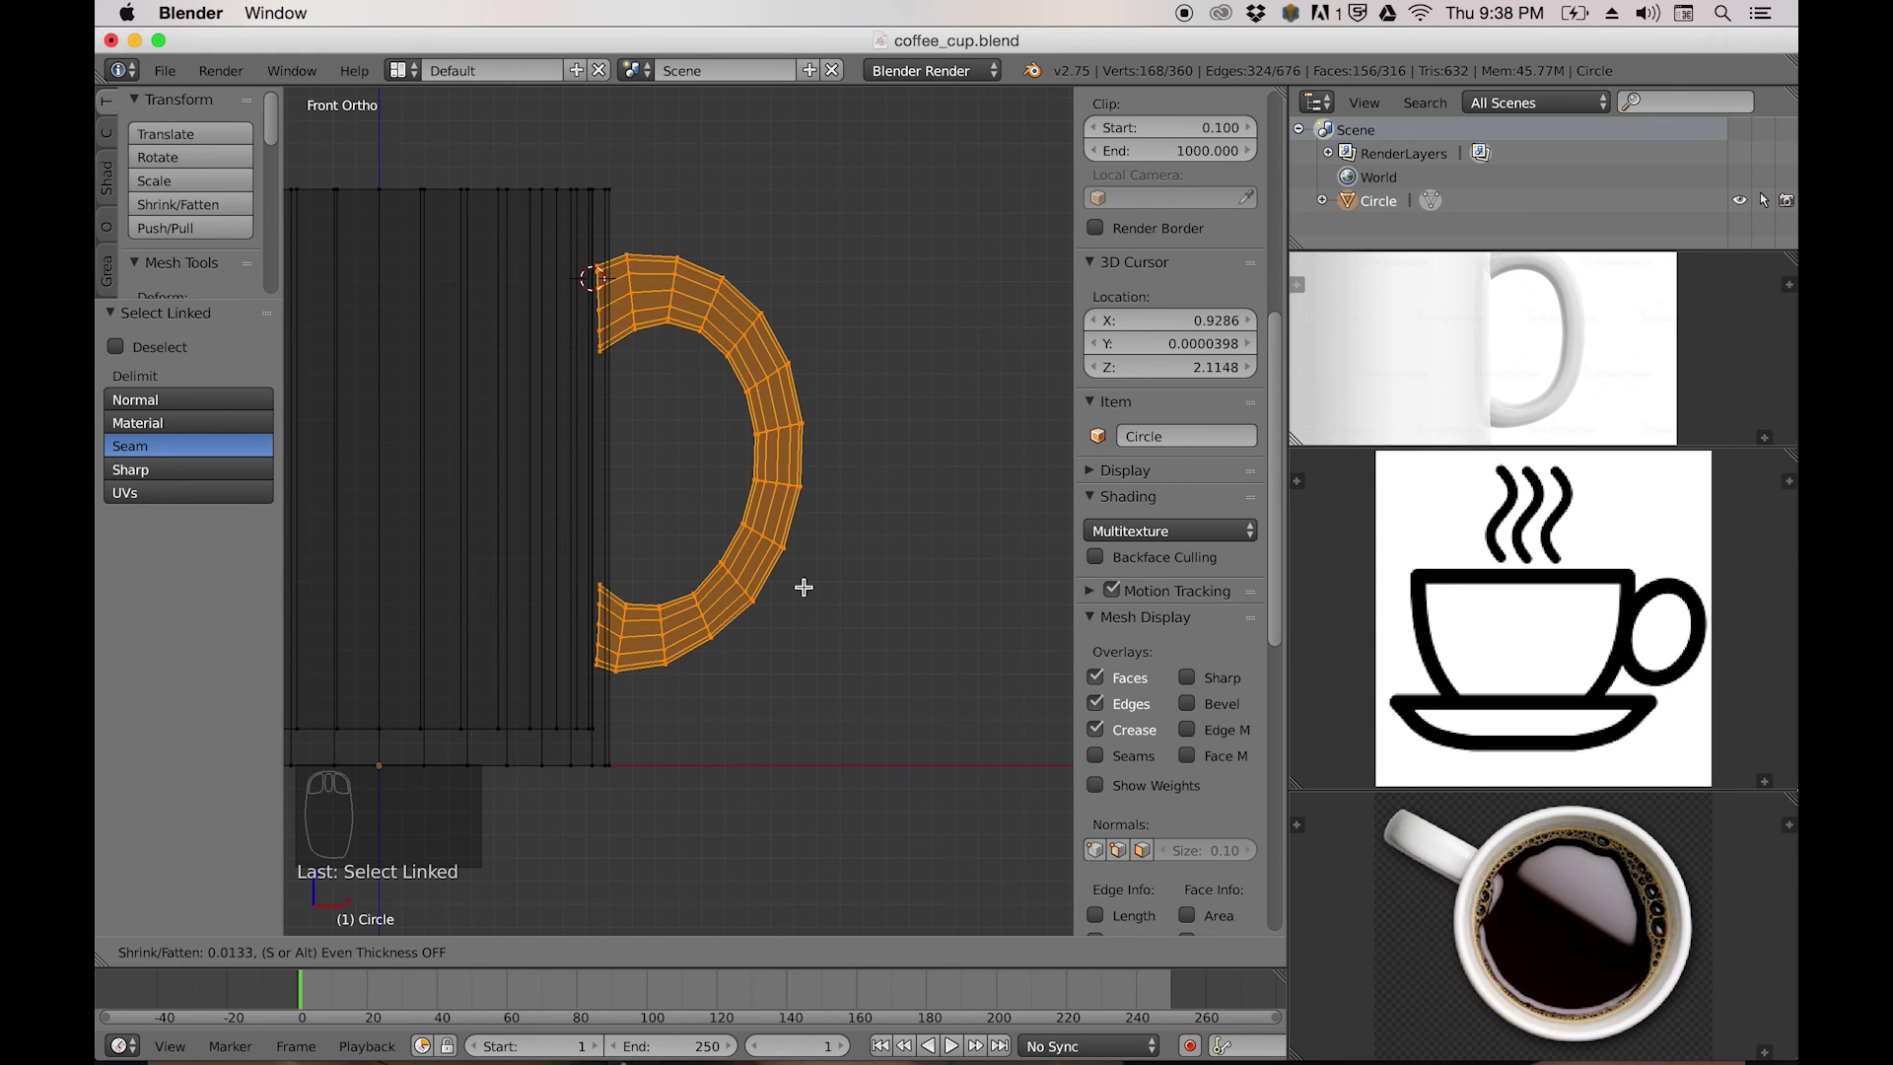
pyautogui.click(804, 587)
pyautogui.scroll(-5, 802, 587)
pyautogui.moveTo(798, 587)
pyautogui.mouseDown(button='middle')
pyautogui.moveTo(622, 607)
pyautogui.moveTo(739, 604)
pyautogui.moveTo(674, 583)
pyautogui.moveTo(757, 587)
pyautogui.moveTo(763, 609)
pyautogui.moveTo(752, 590)
pyautogui.mouseUp(button='middle')
pyautogui.press('z')
pyautogui.press('Tab')
pyautogui.scroll(3, 729, 605)
pyautogui.scroll(-3, 743, 592)
pyautogui.press('Tab')
pyautogui.scroll(4, 743, 589)
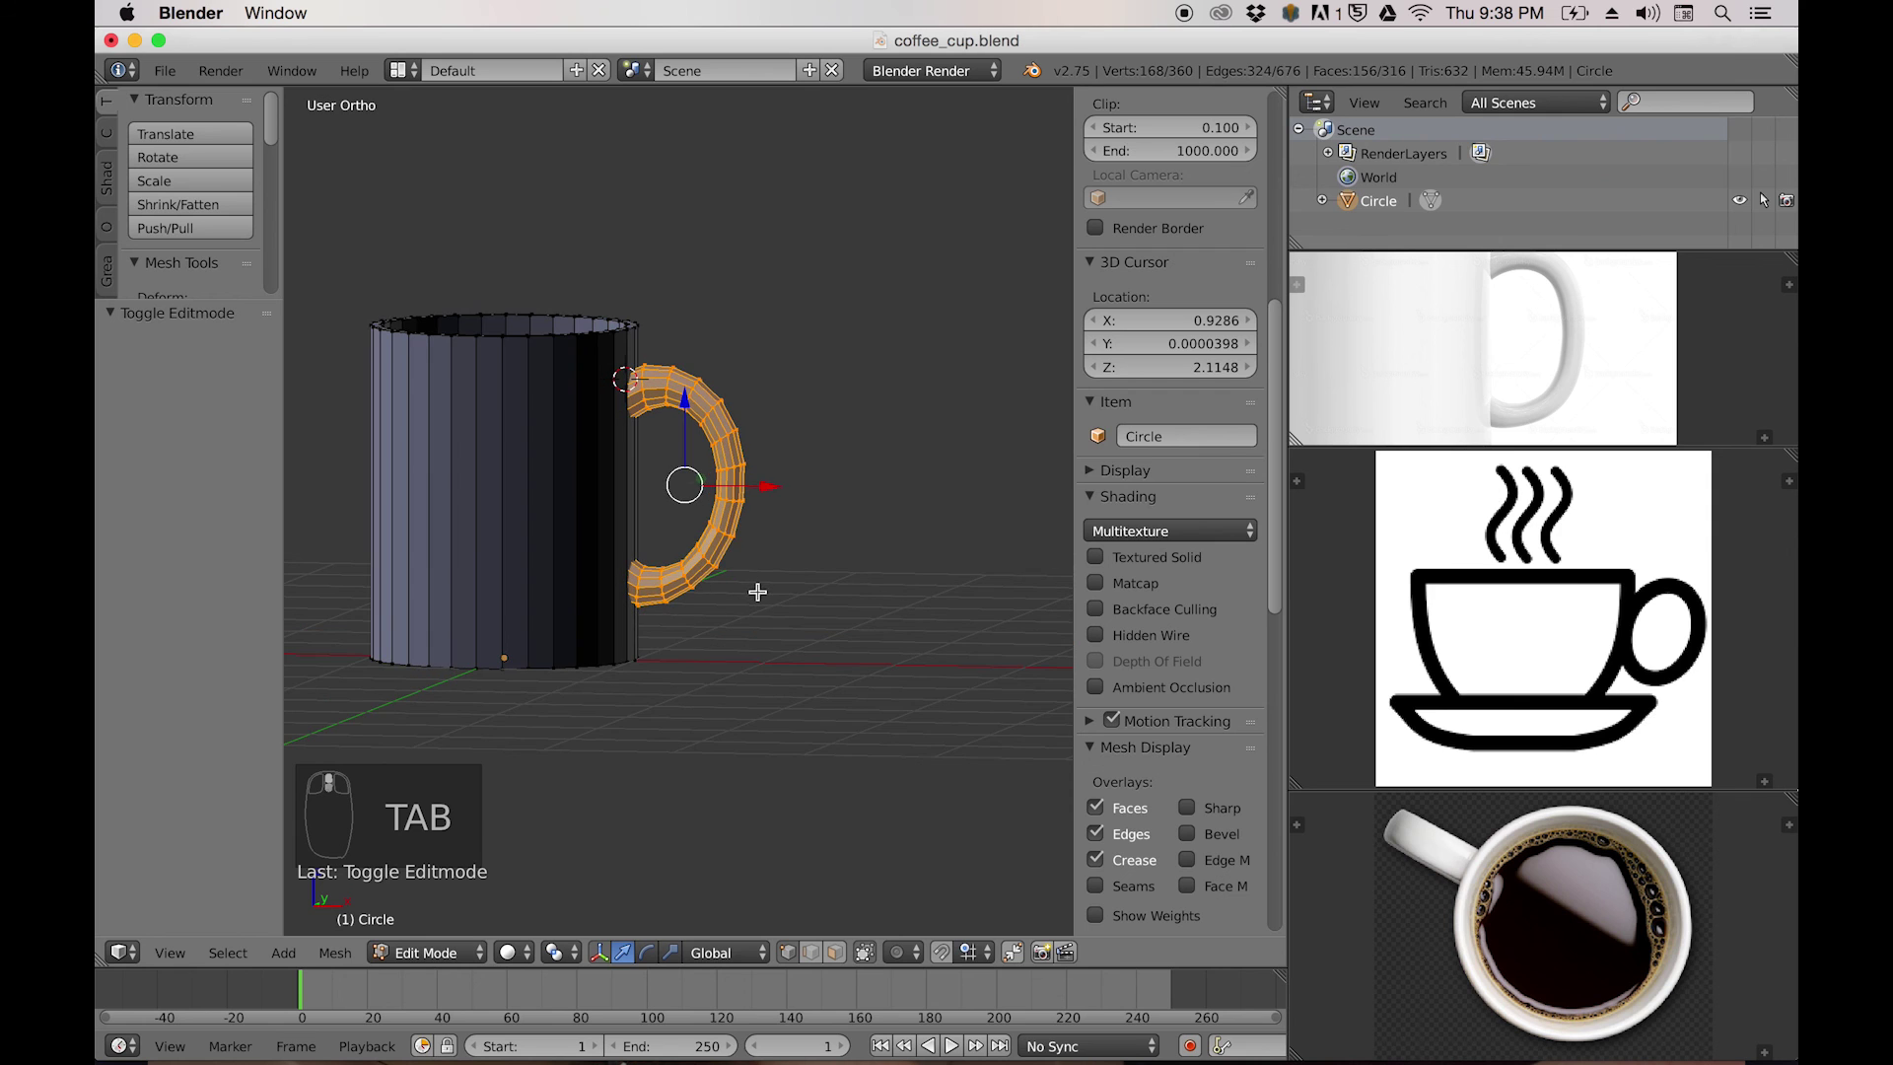
# Thicken the selected handle slightly more with Shrink/Fatten and return to Object Mode.
pyautogui.hotkey('alt', 's')
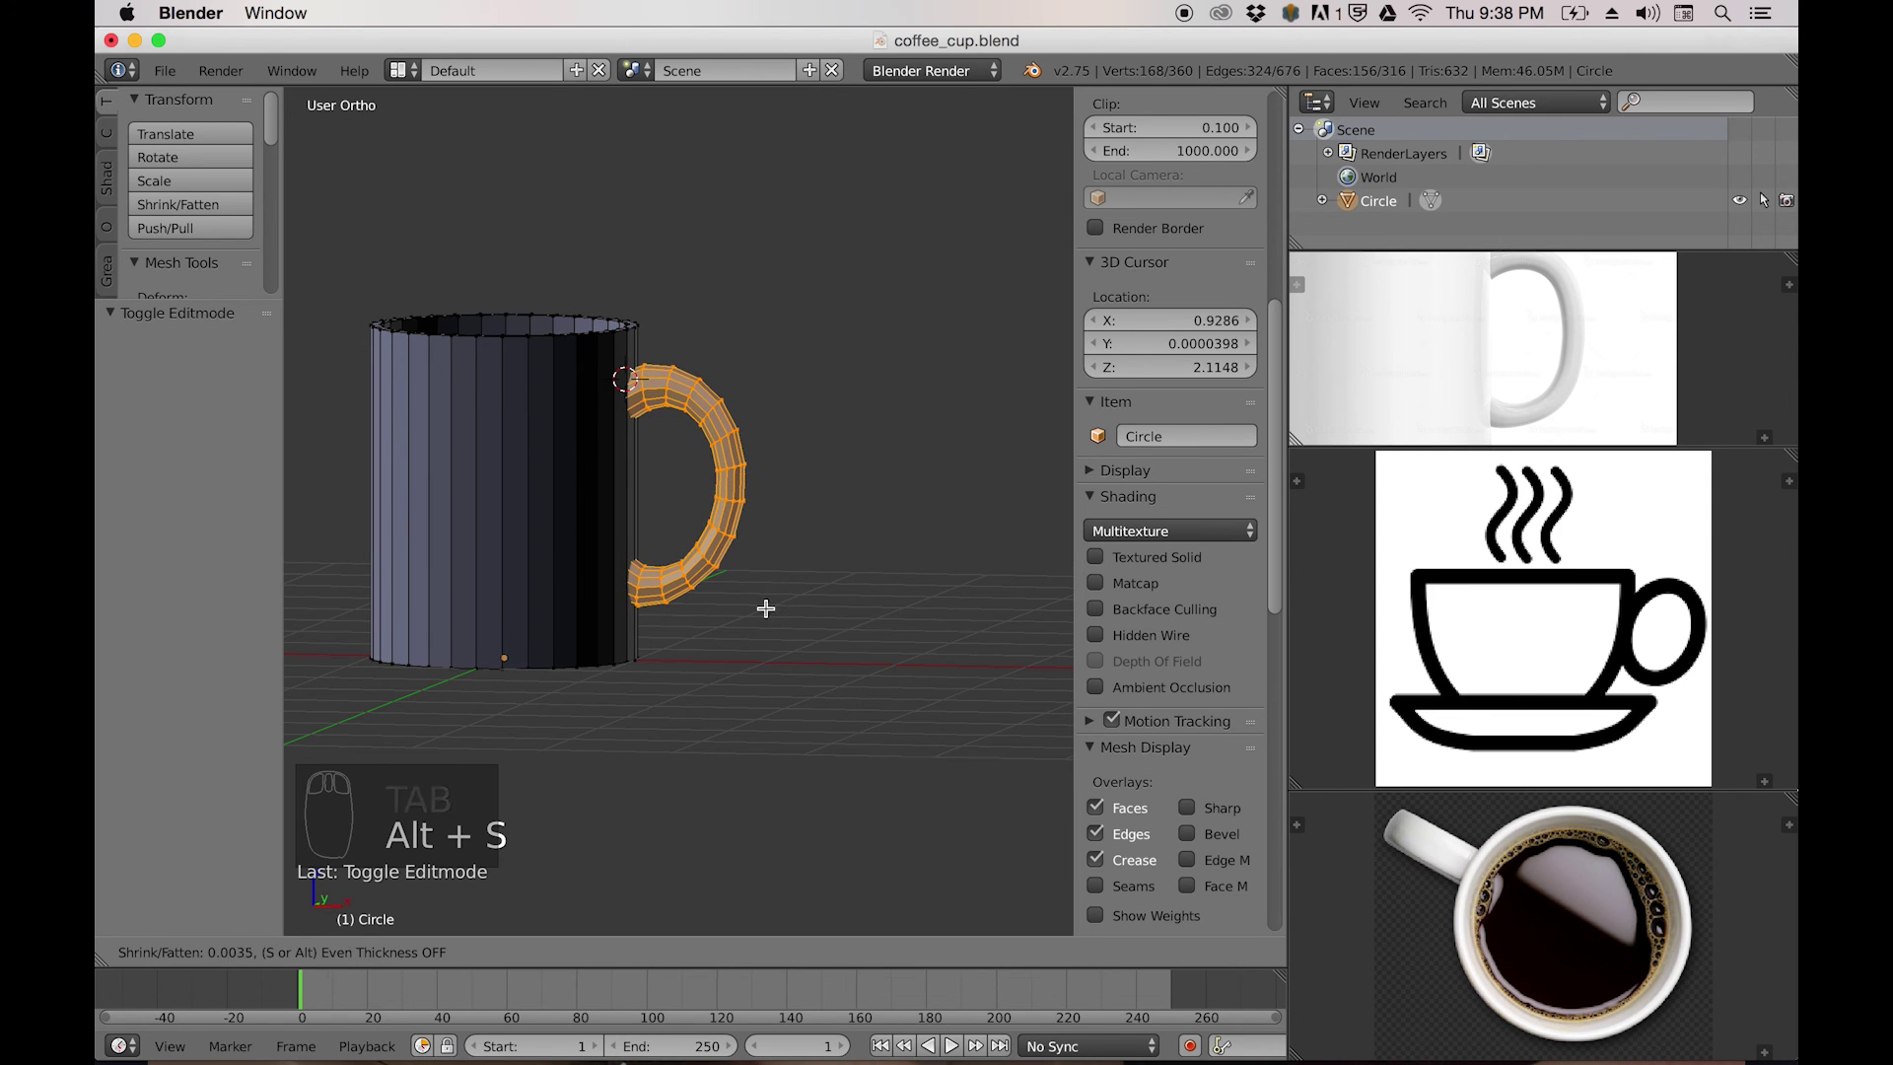
pyautogui.click(768, 614)
pyautogui.scroll(-3, 767, 609)
pyautogui.press('Tab')
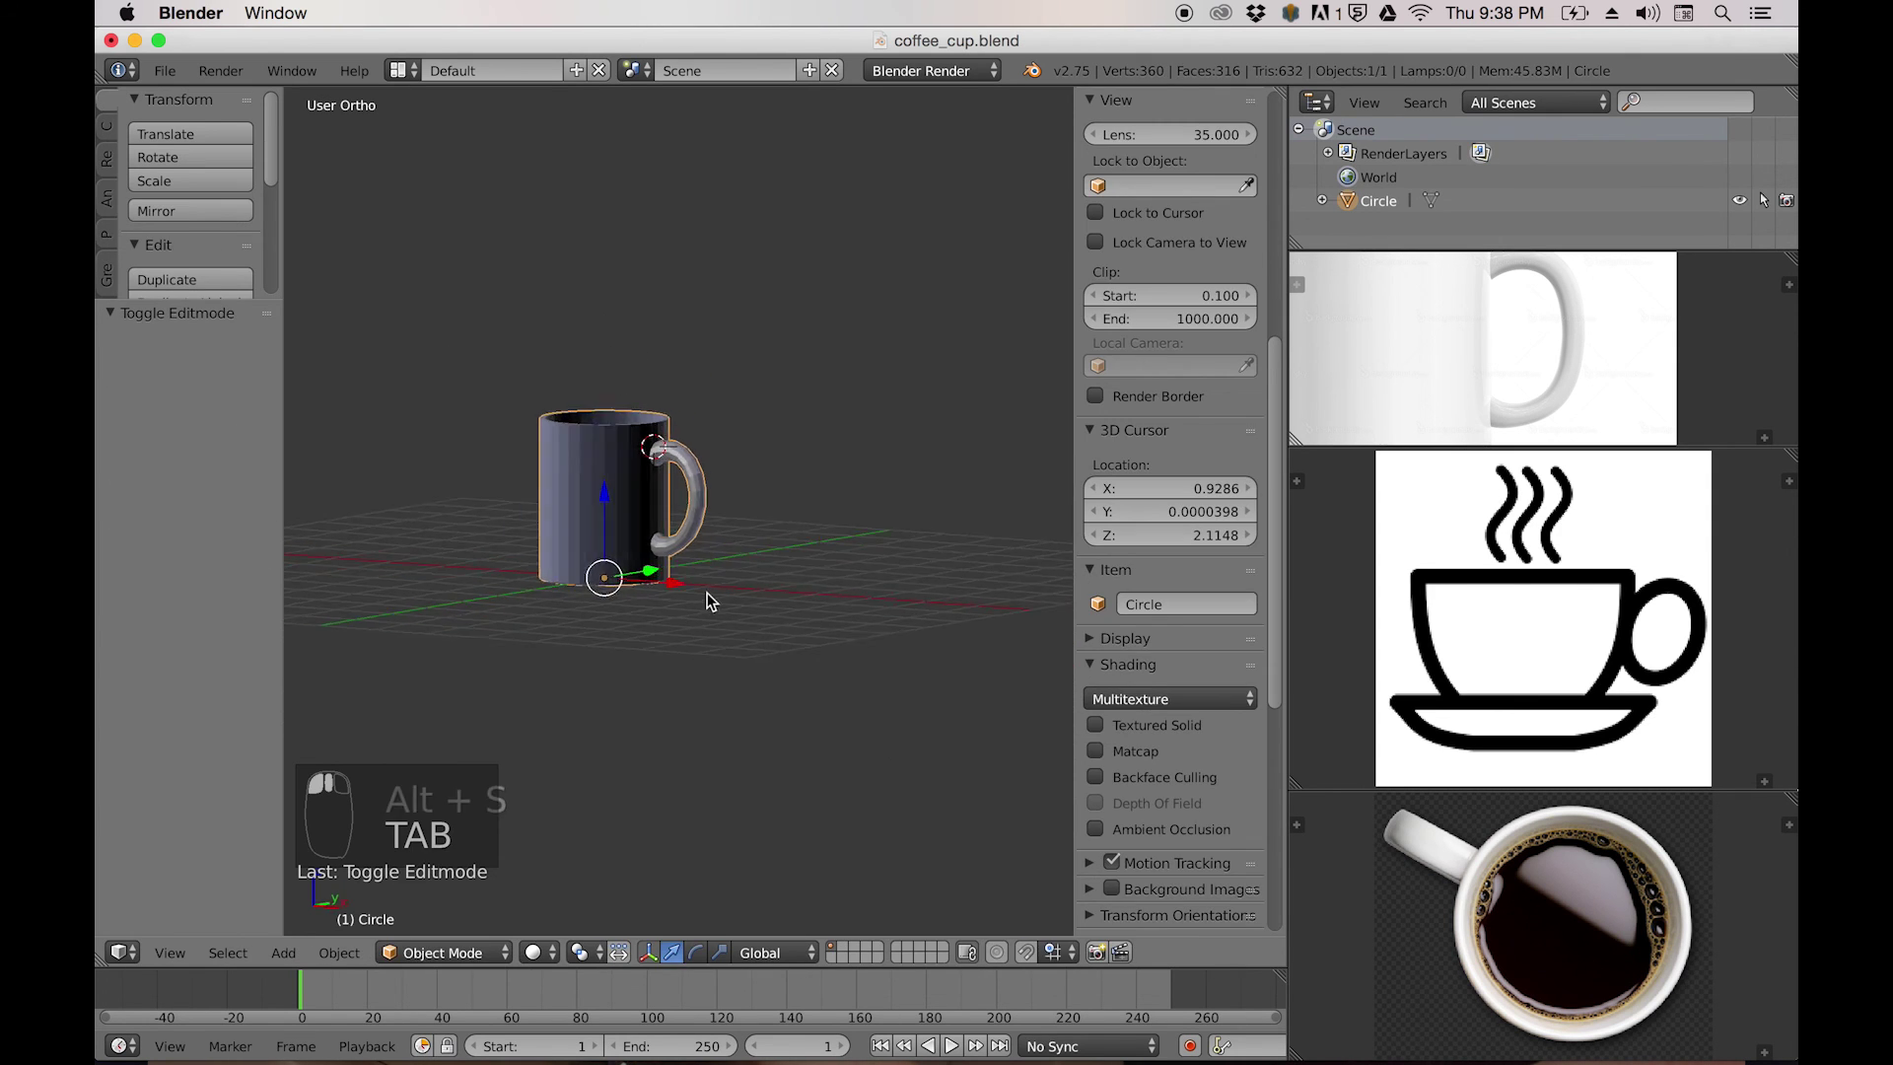
pyautogui.moveTo(761, 596)
pyautogui.mouseDown(button='middle')
pyautogui.moveTo(676, 583)
pyautogui.moveTo(824, 605)
pyautogui.moveTo(714, 589)
pyautogui.moveTo(761, 596)
pyautogui.mouseUp(button='middle')
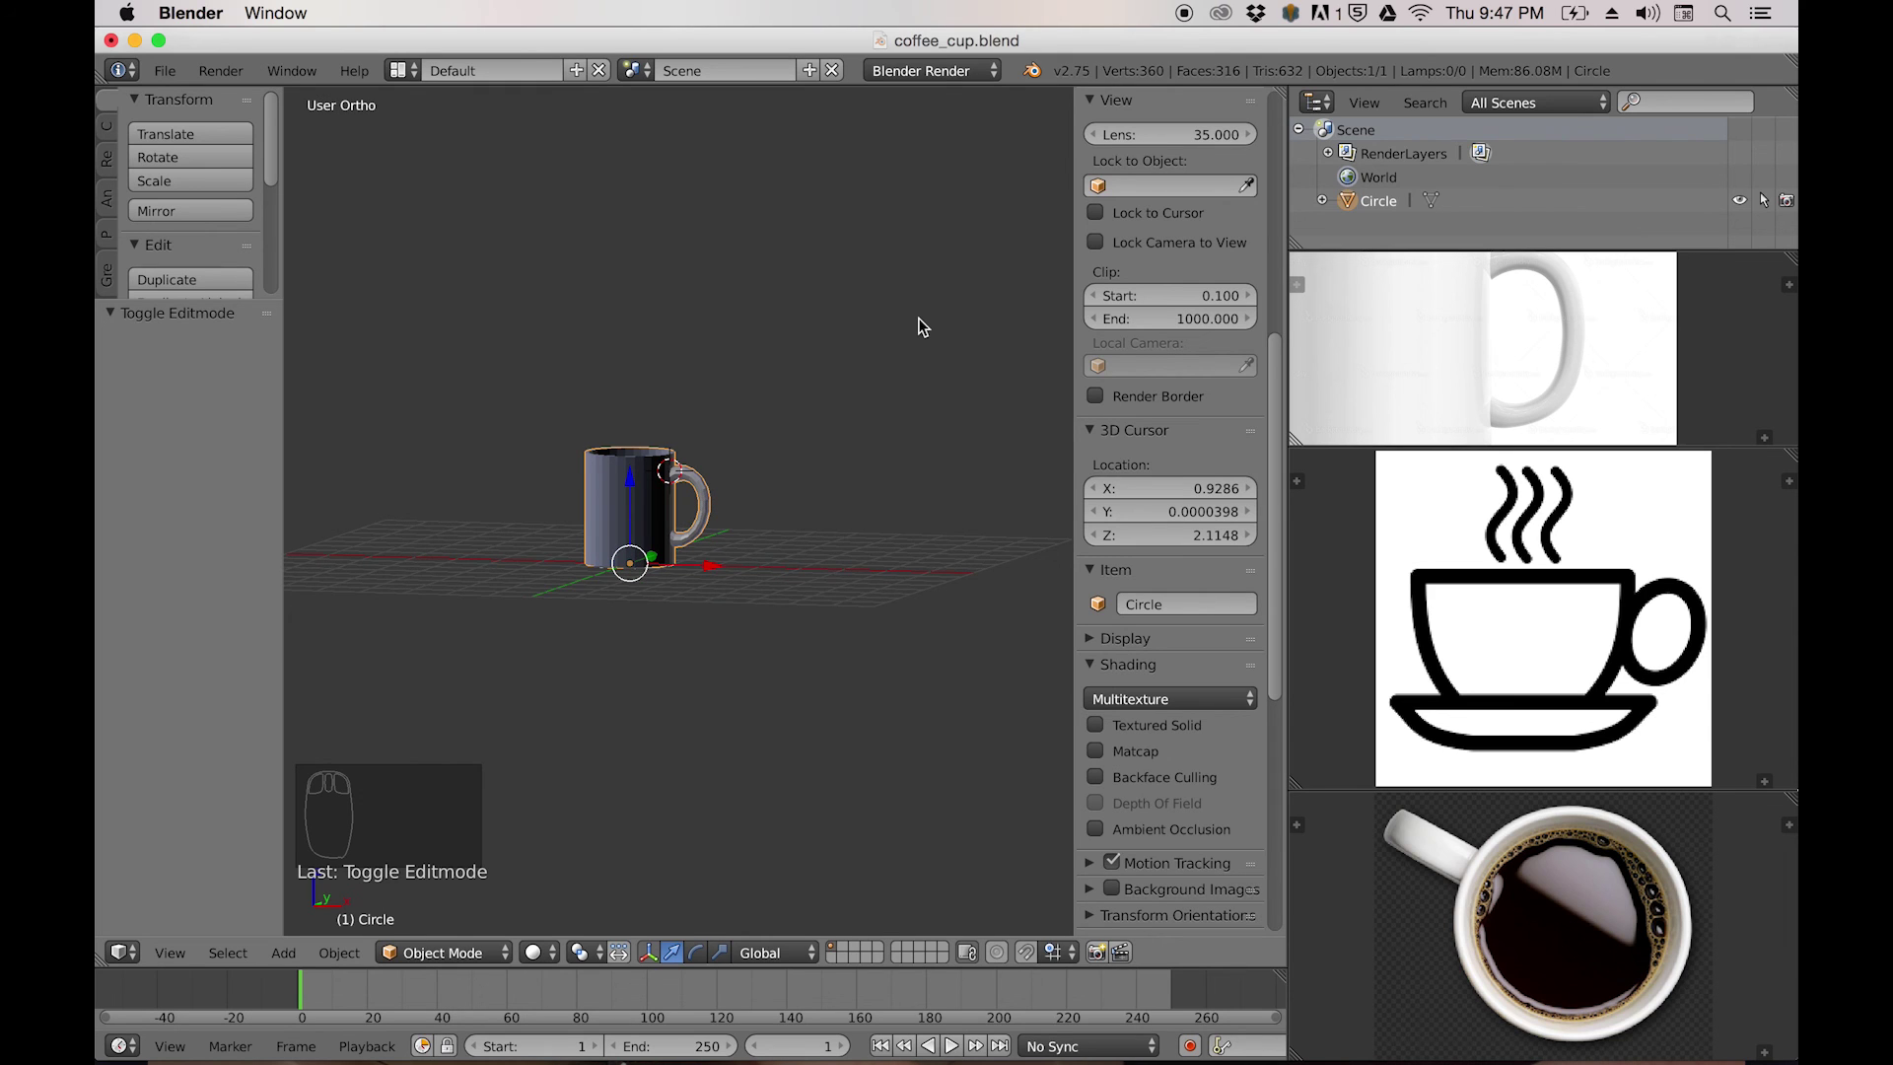
# Switch the render engine to Cycles Render and preview the cup with rendered viewport shading.
pyautogui.click(944, 68)
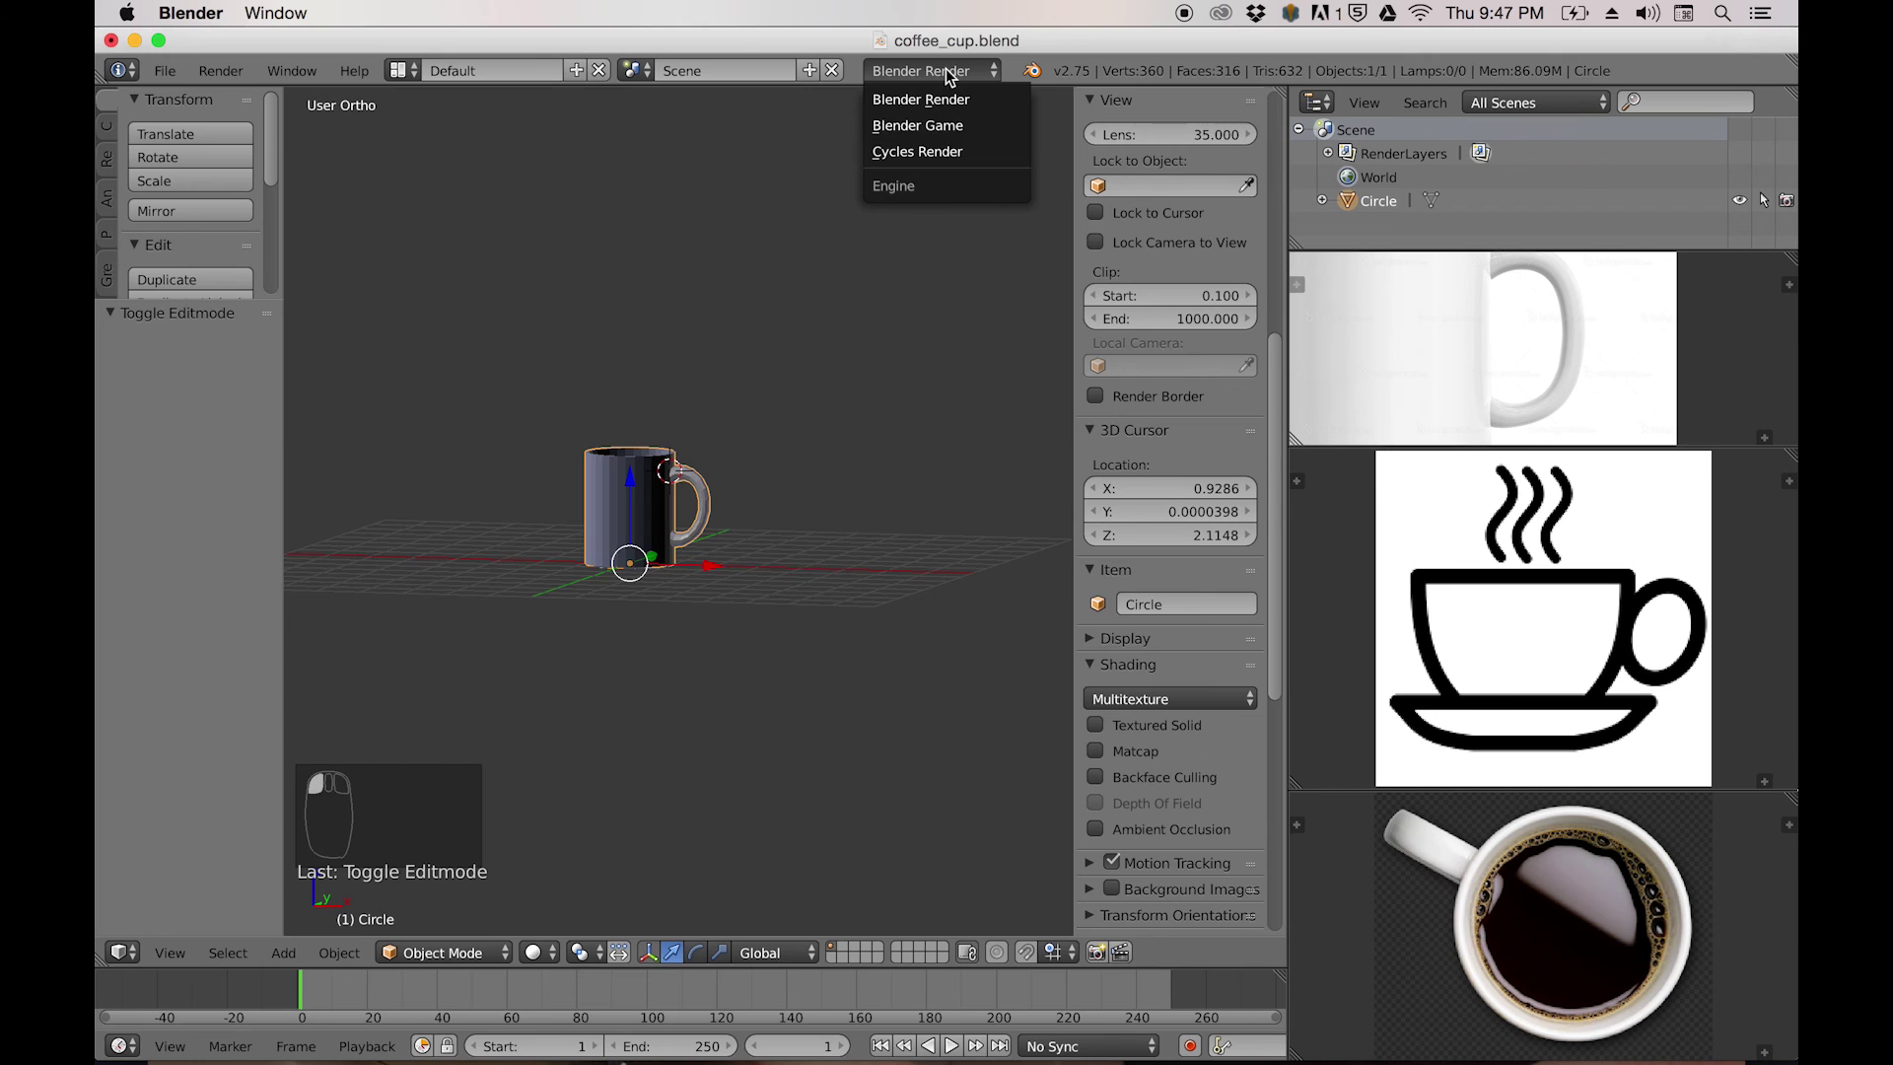
pyautogui.click(917, 154)
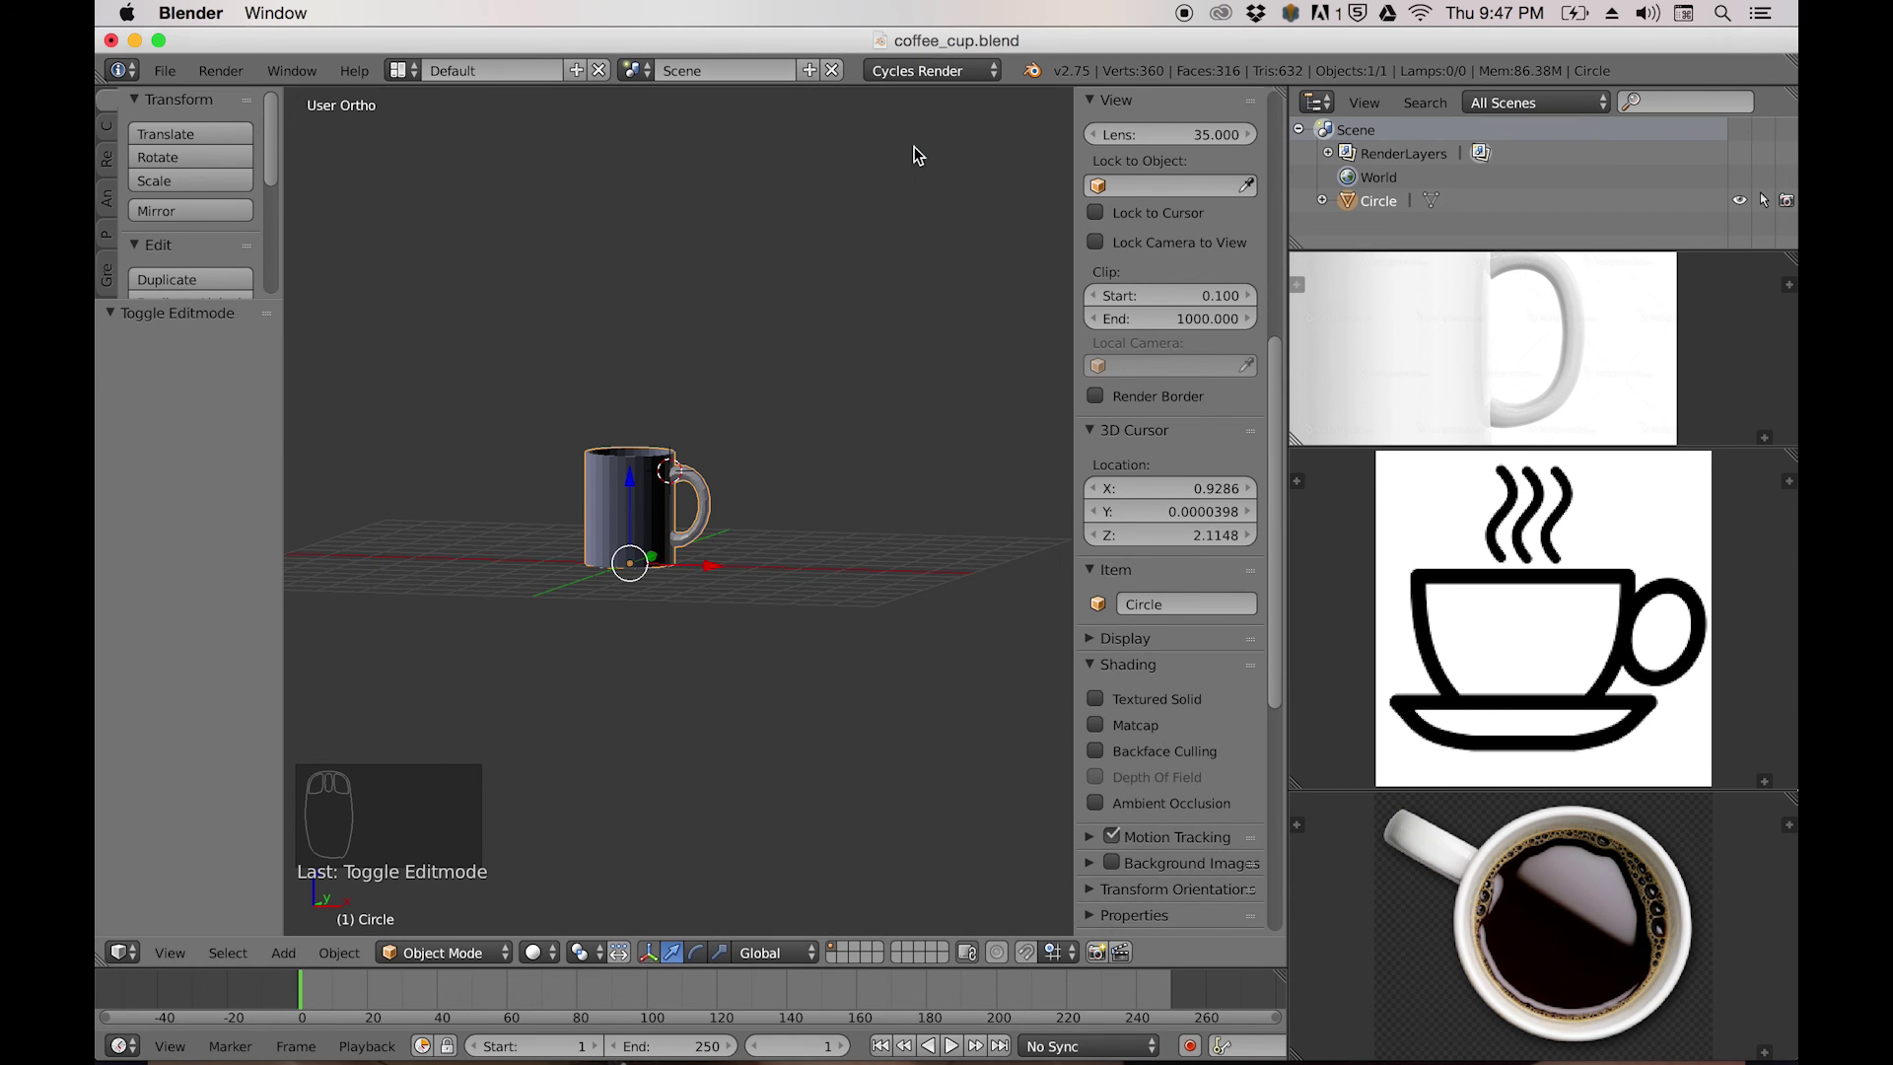
pyautogui.moveTo(852, 435); pyautogui.dragTo(800, 491, button='middle')
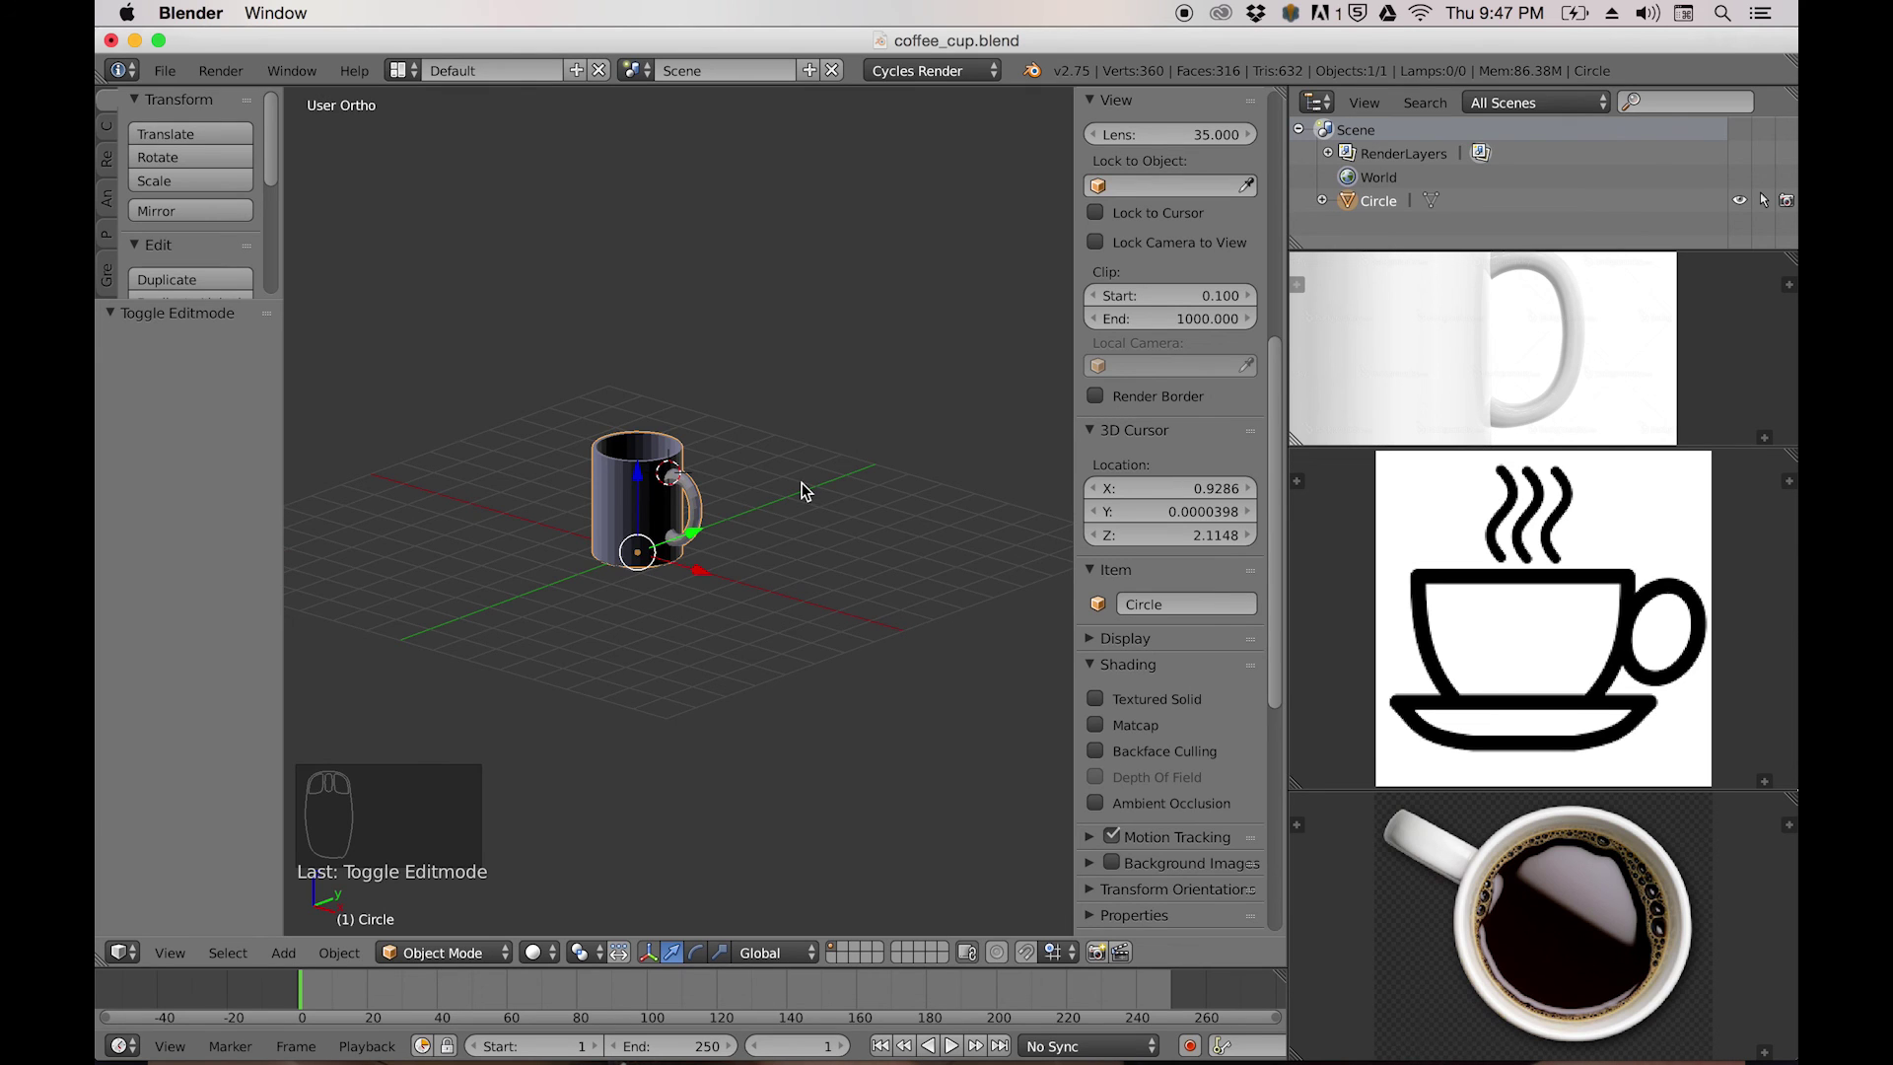
pyautogui.hotkey('shift', 'z')
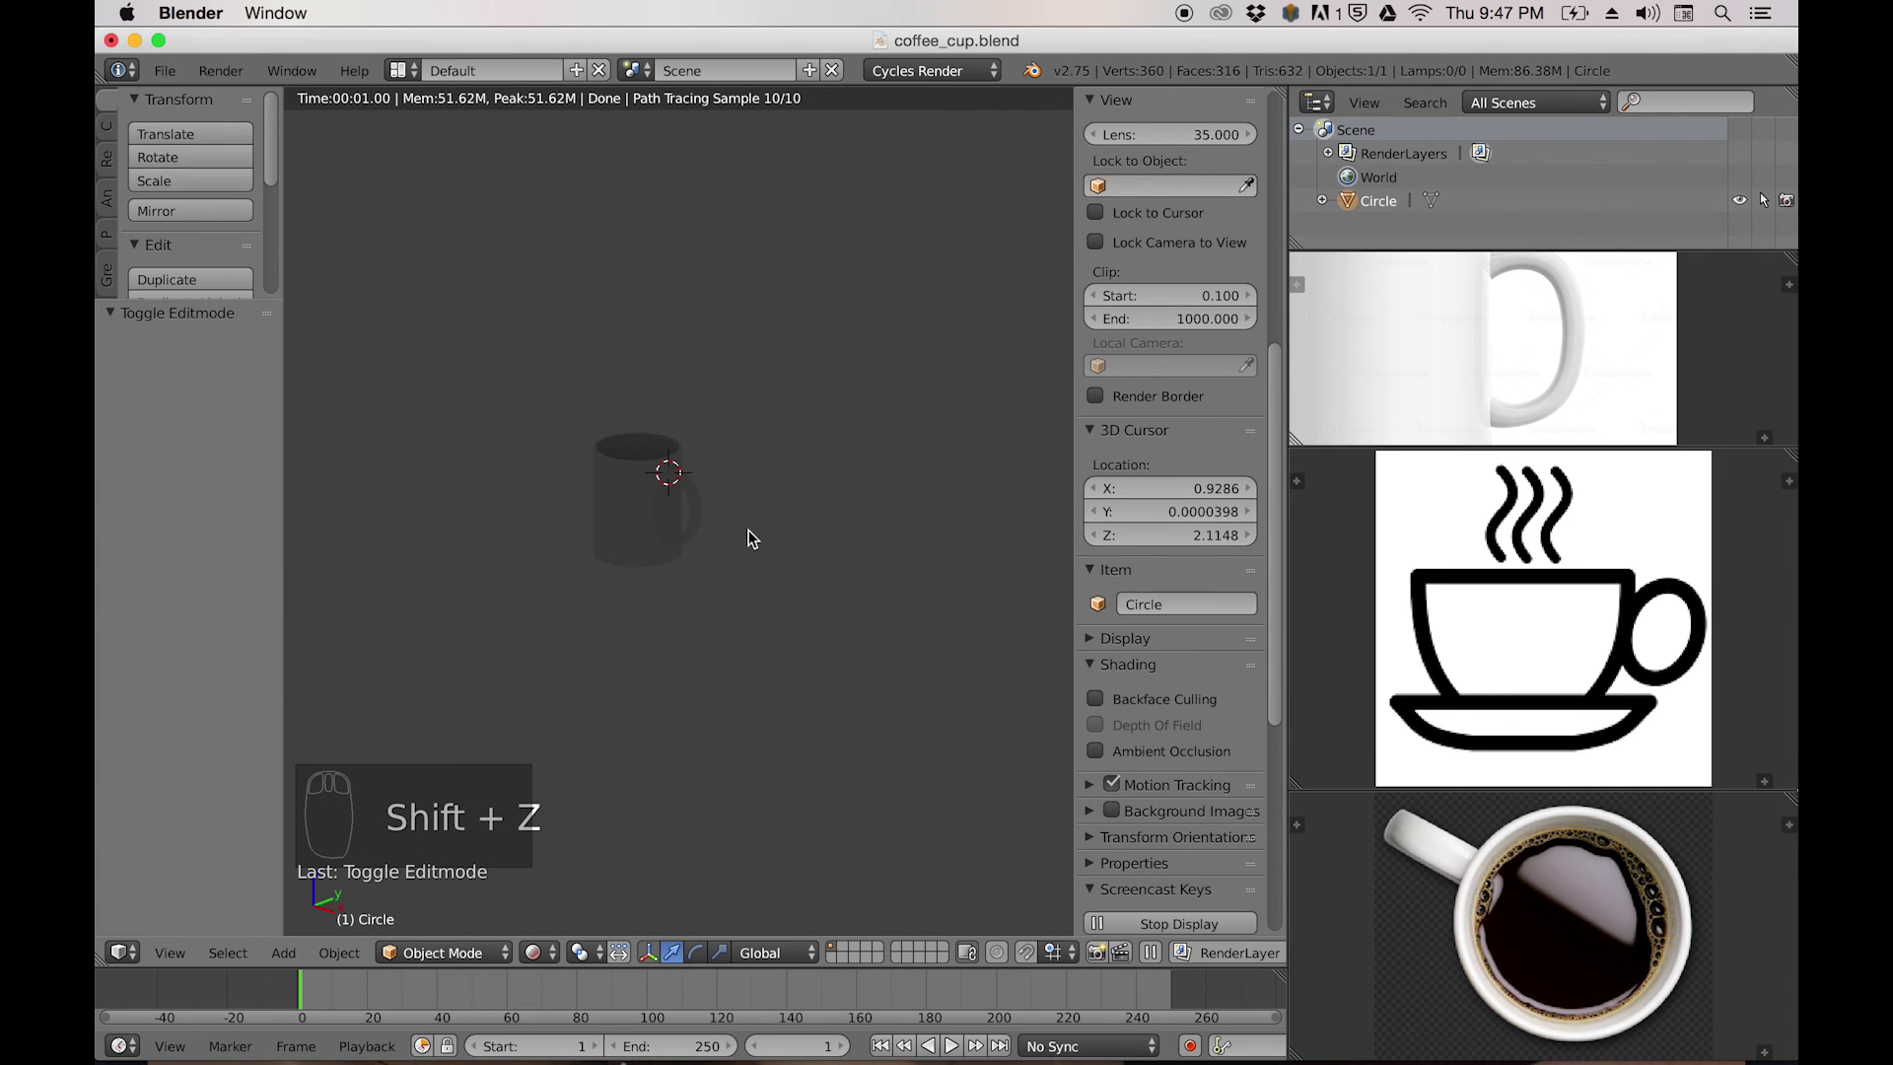
# Place the 3D cursor away from the cup at about X 6.18, Y 5.30, Z 3.44 and return to solid shading.
pyautogui.click(995, 402)
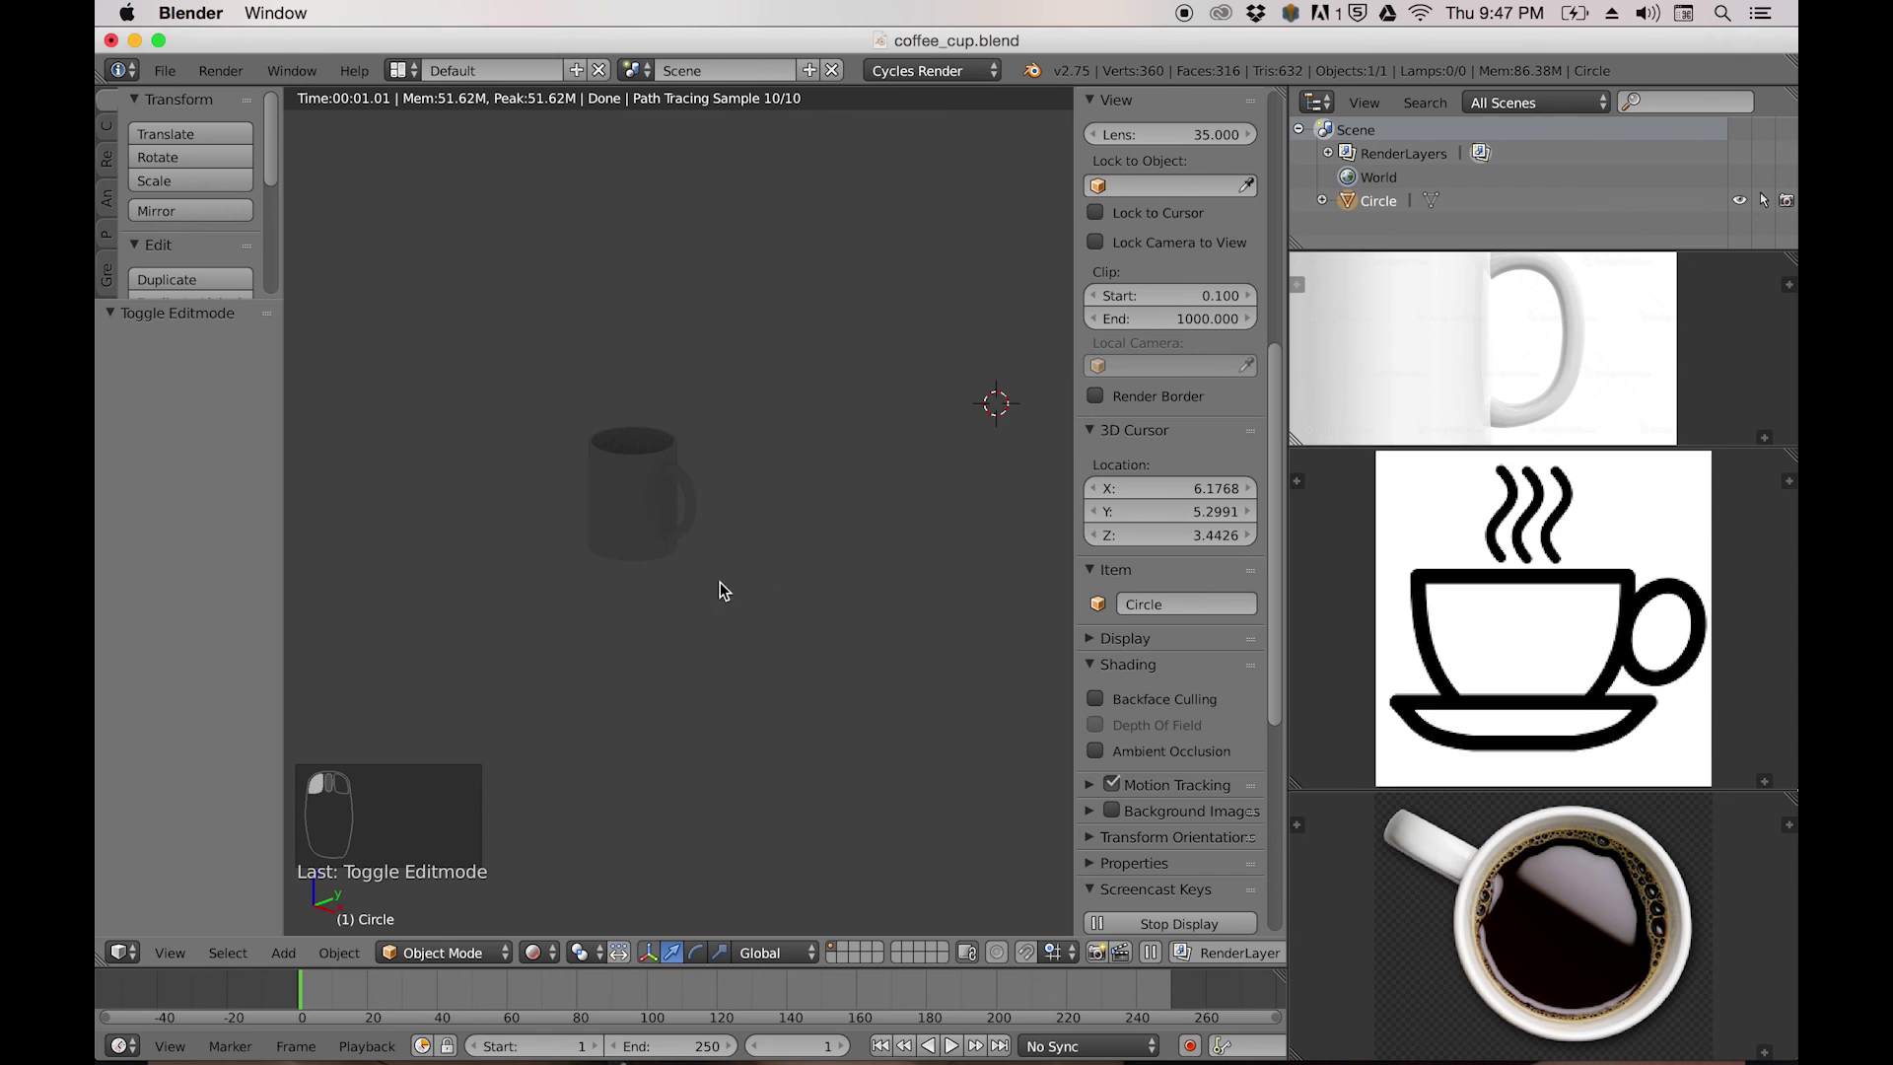
pyautogui.scroll(2, 731, 597)
pyautogui.moveTo(732, 598); pyautogui.dragTo(556, 588, button='middle')
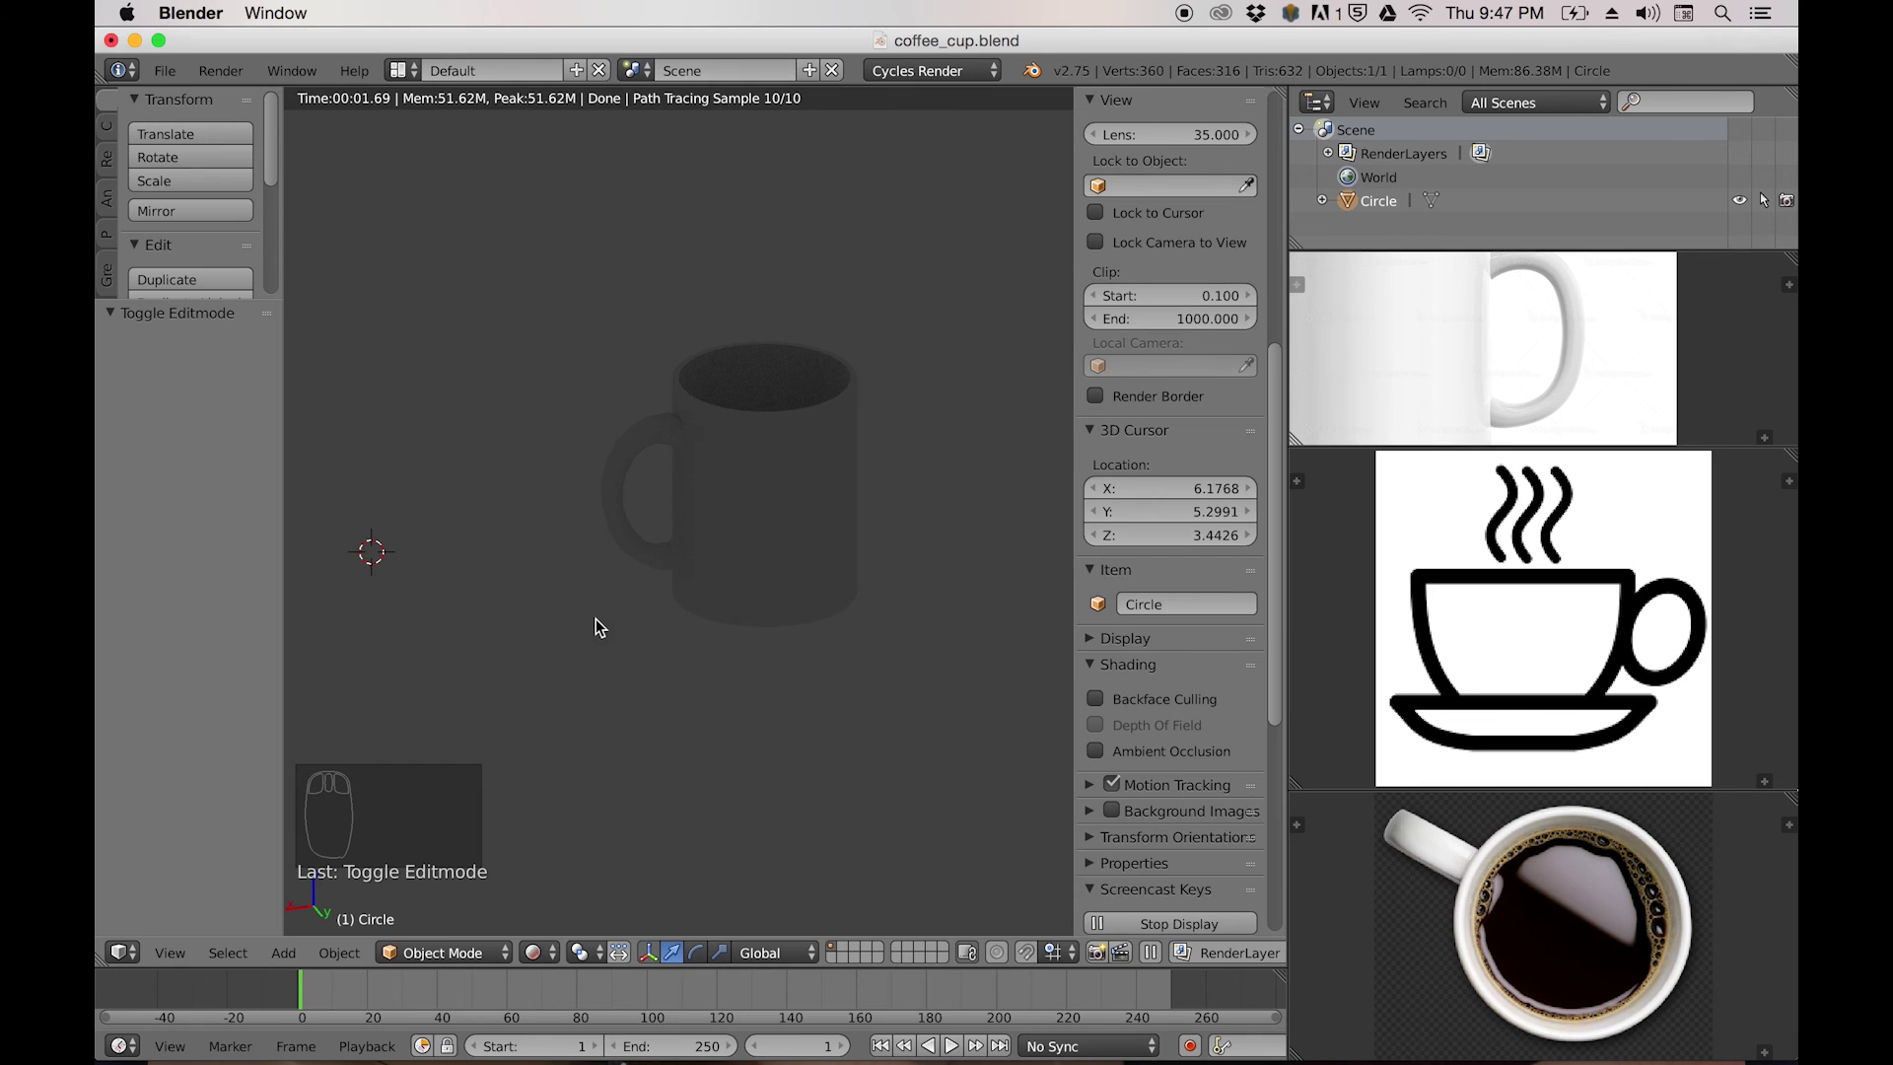
pyautogui.press('z')
pyautogui.press('z')
pyautogui.scroll(-1, 597, 621)
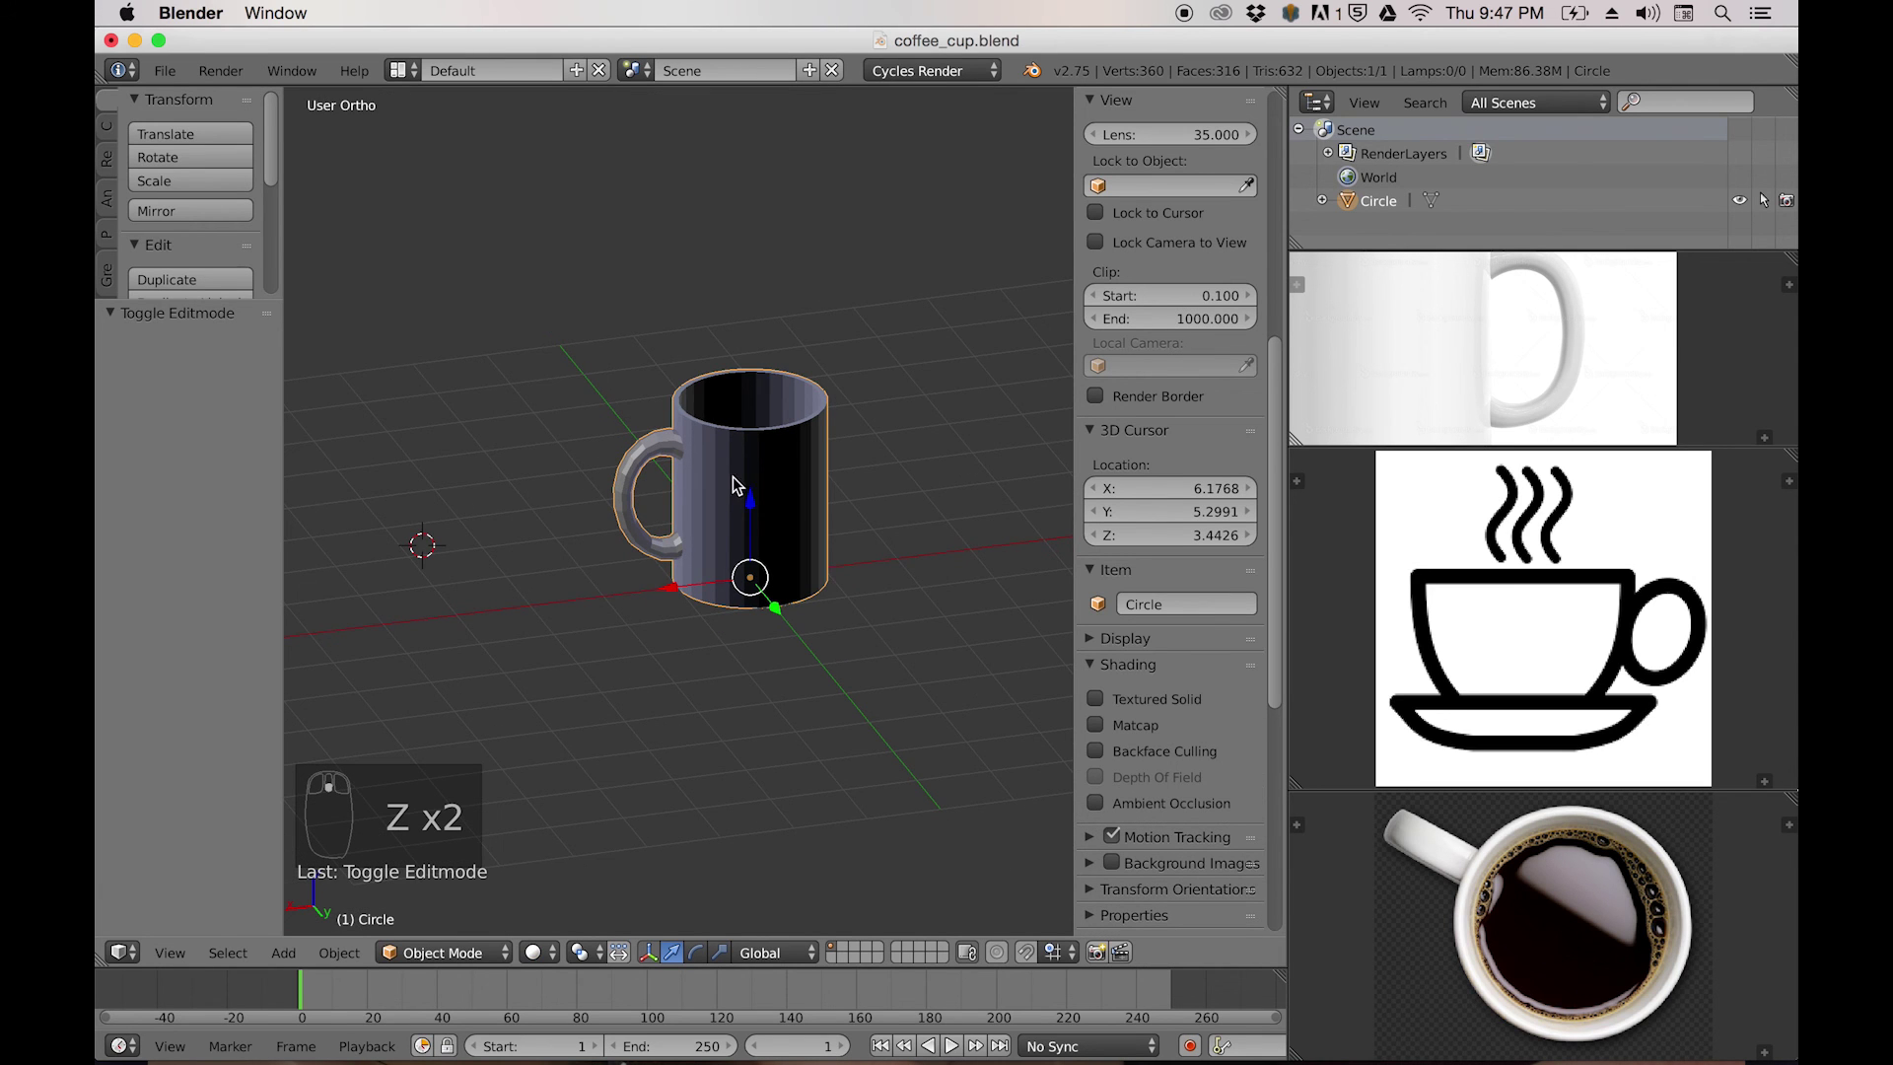
# Preview the cup in rendered shading from different angles and return to solid shading.
pyautogui.moveTo(658, 477)
pyautogui.mouseDown(button='middle')
pyautogui.moveTo(683, 498)
pyautogui.moveTo(662, 448)
pyautogui.mouseUp(button='middle')
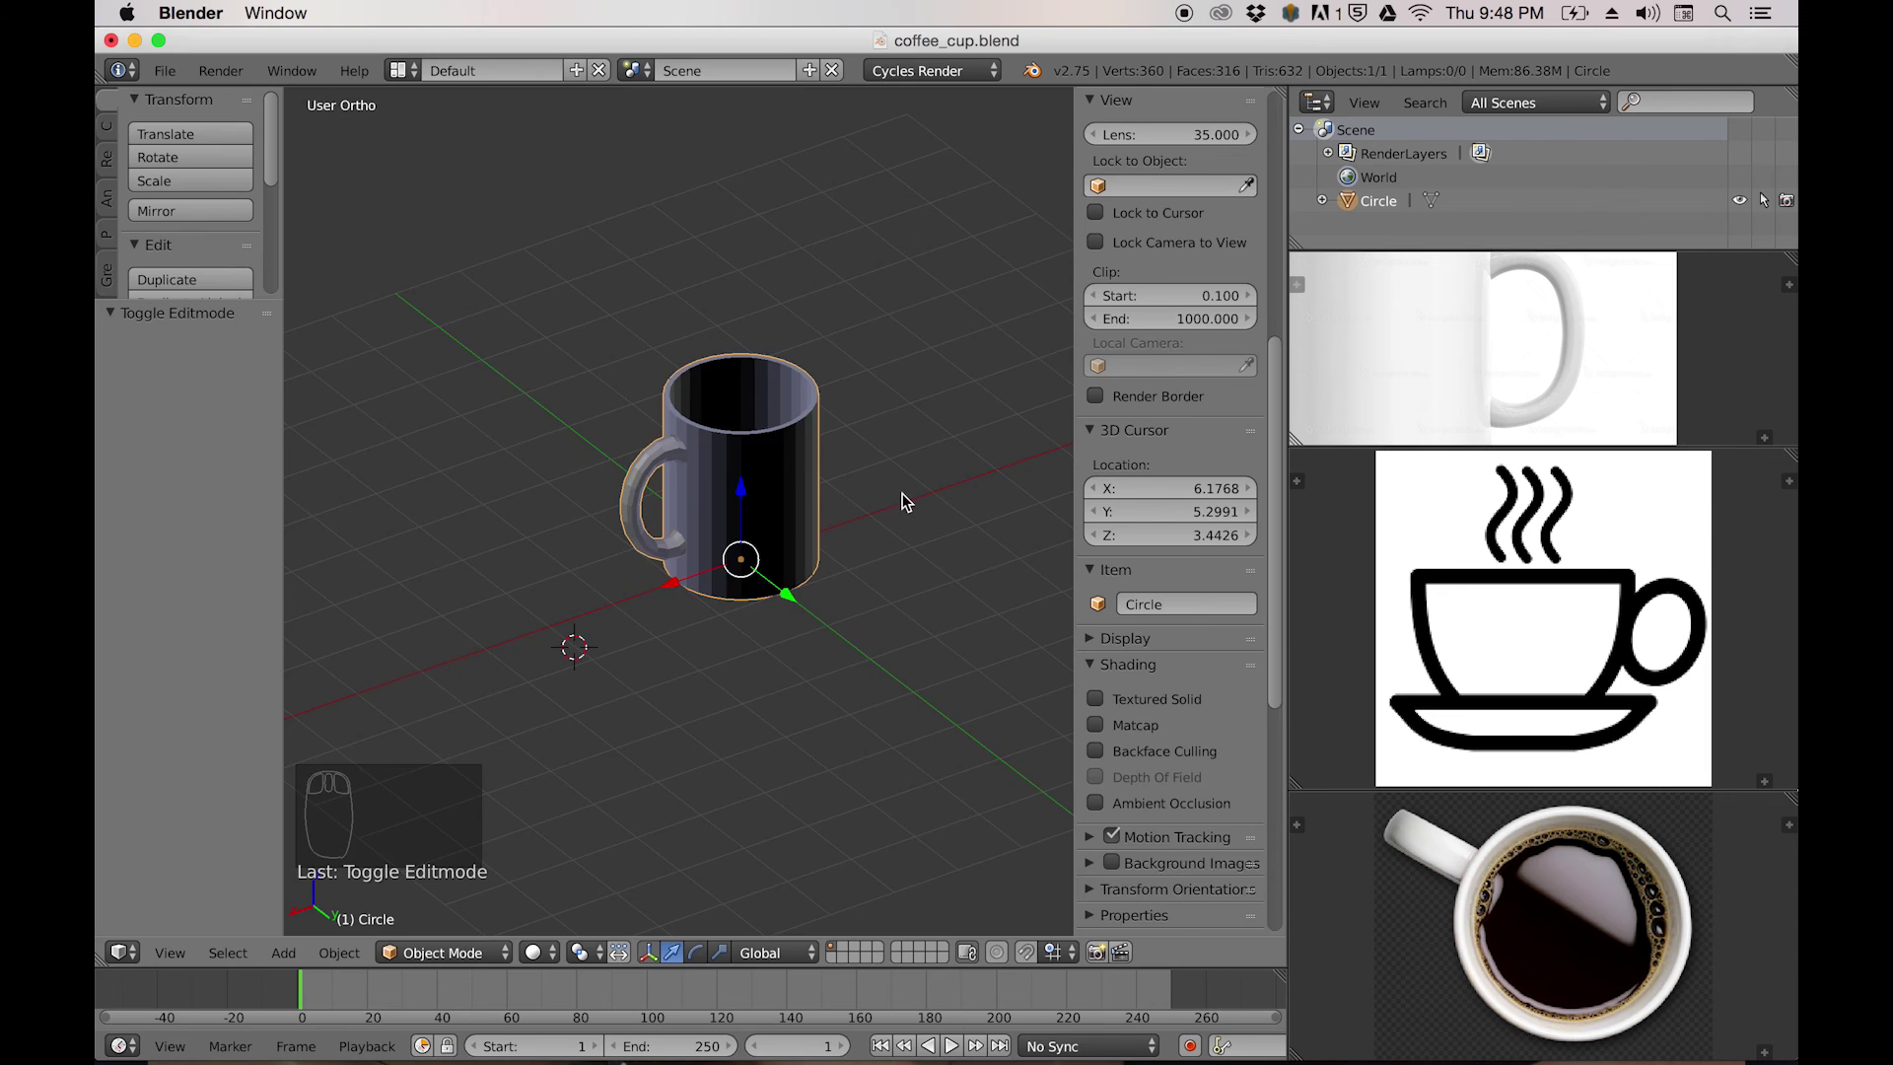
pyautogui.hotkey('shift', 'z')
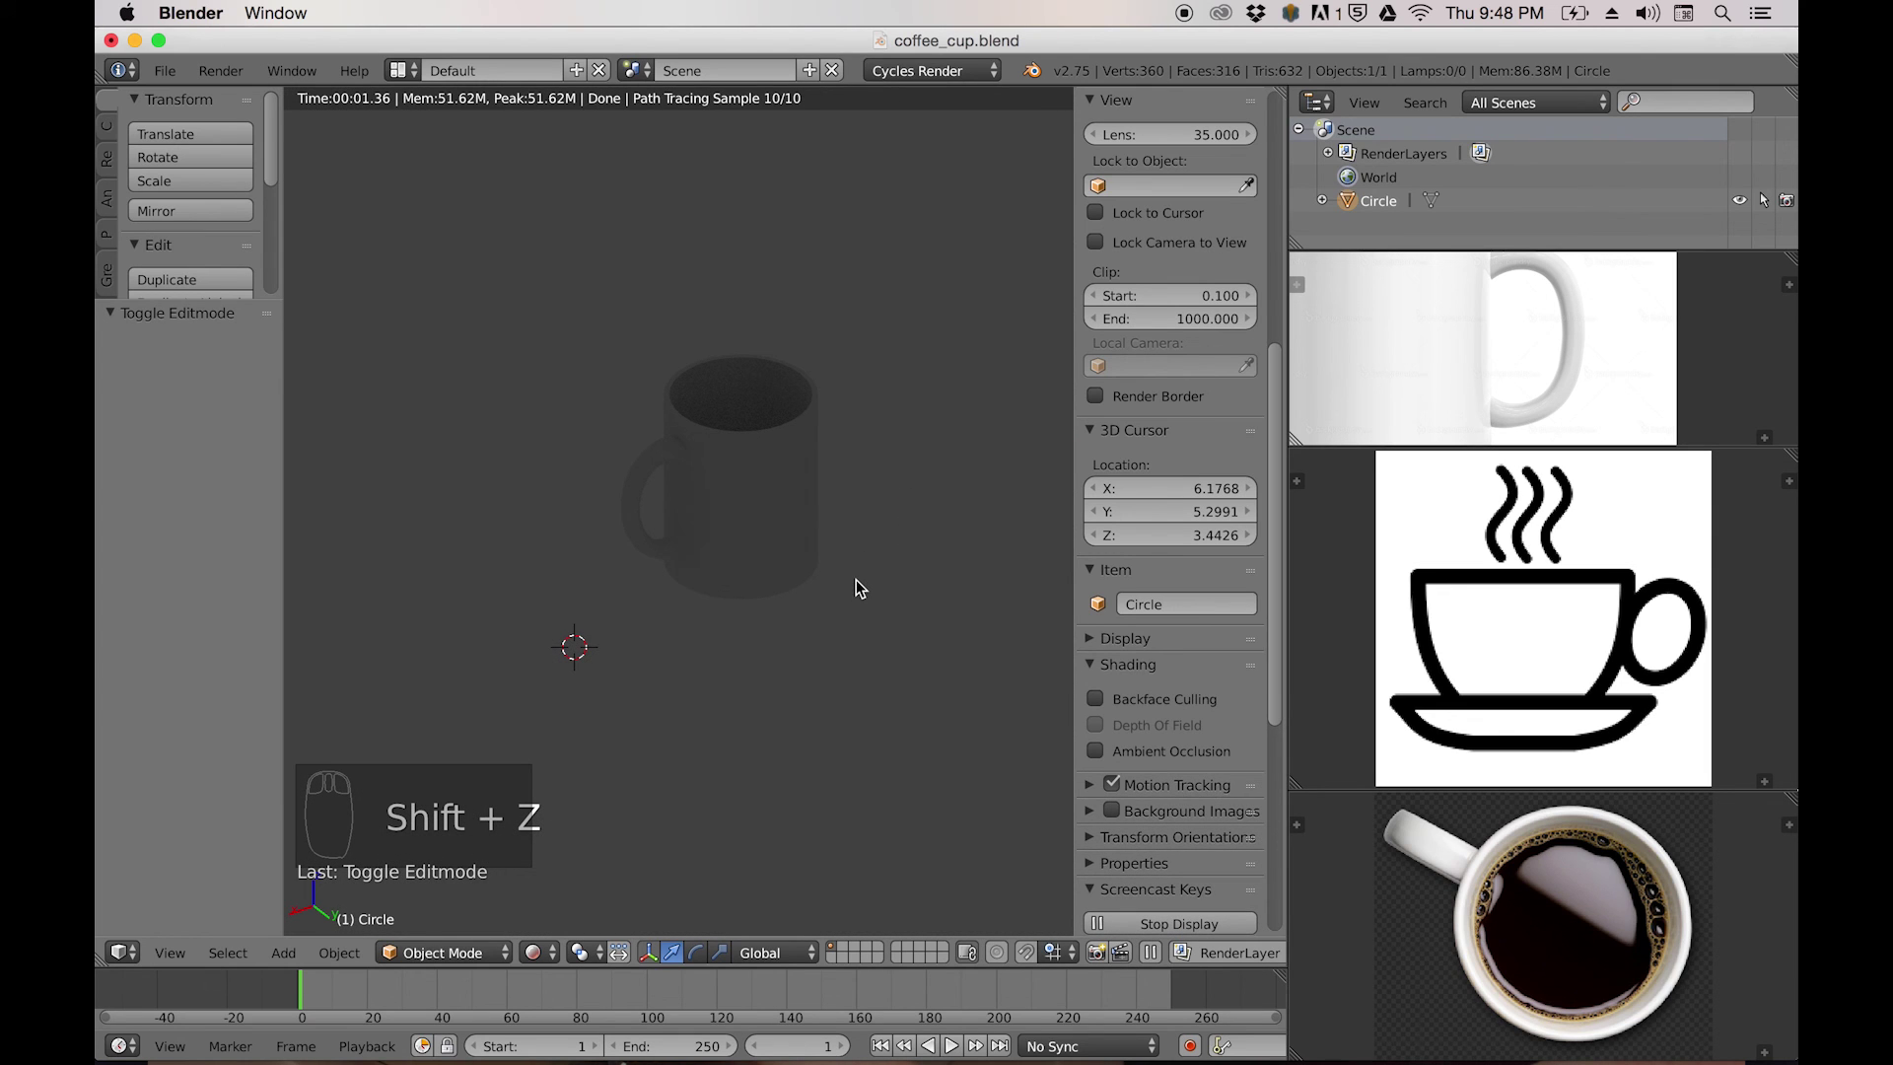
pyautogui.moveTo(870, 580); pyautogui.dragTo(926, 582, button='middle')
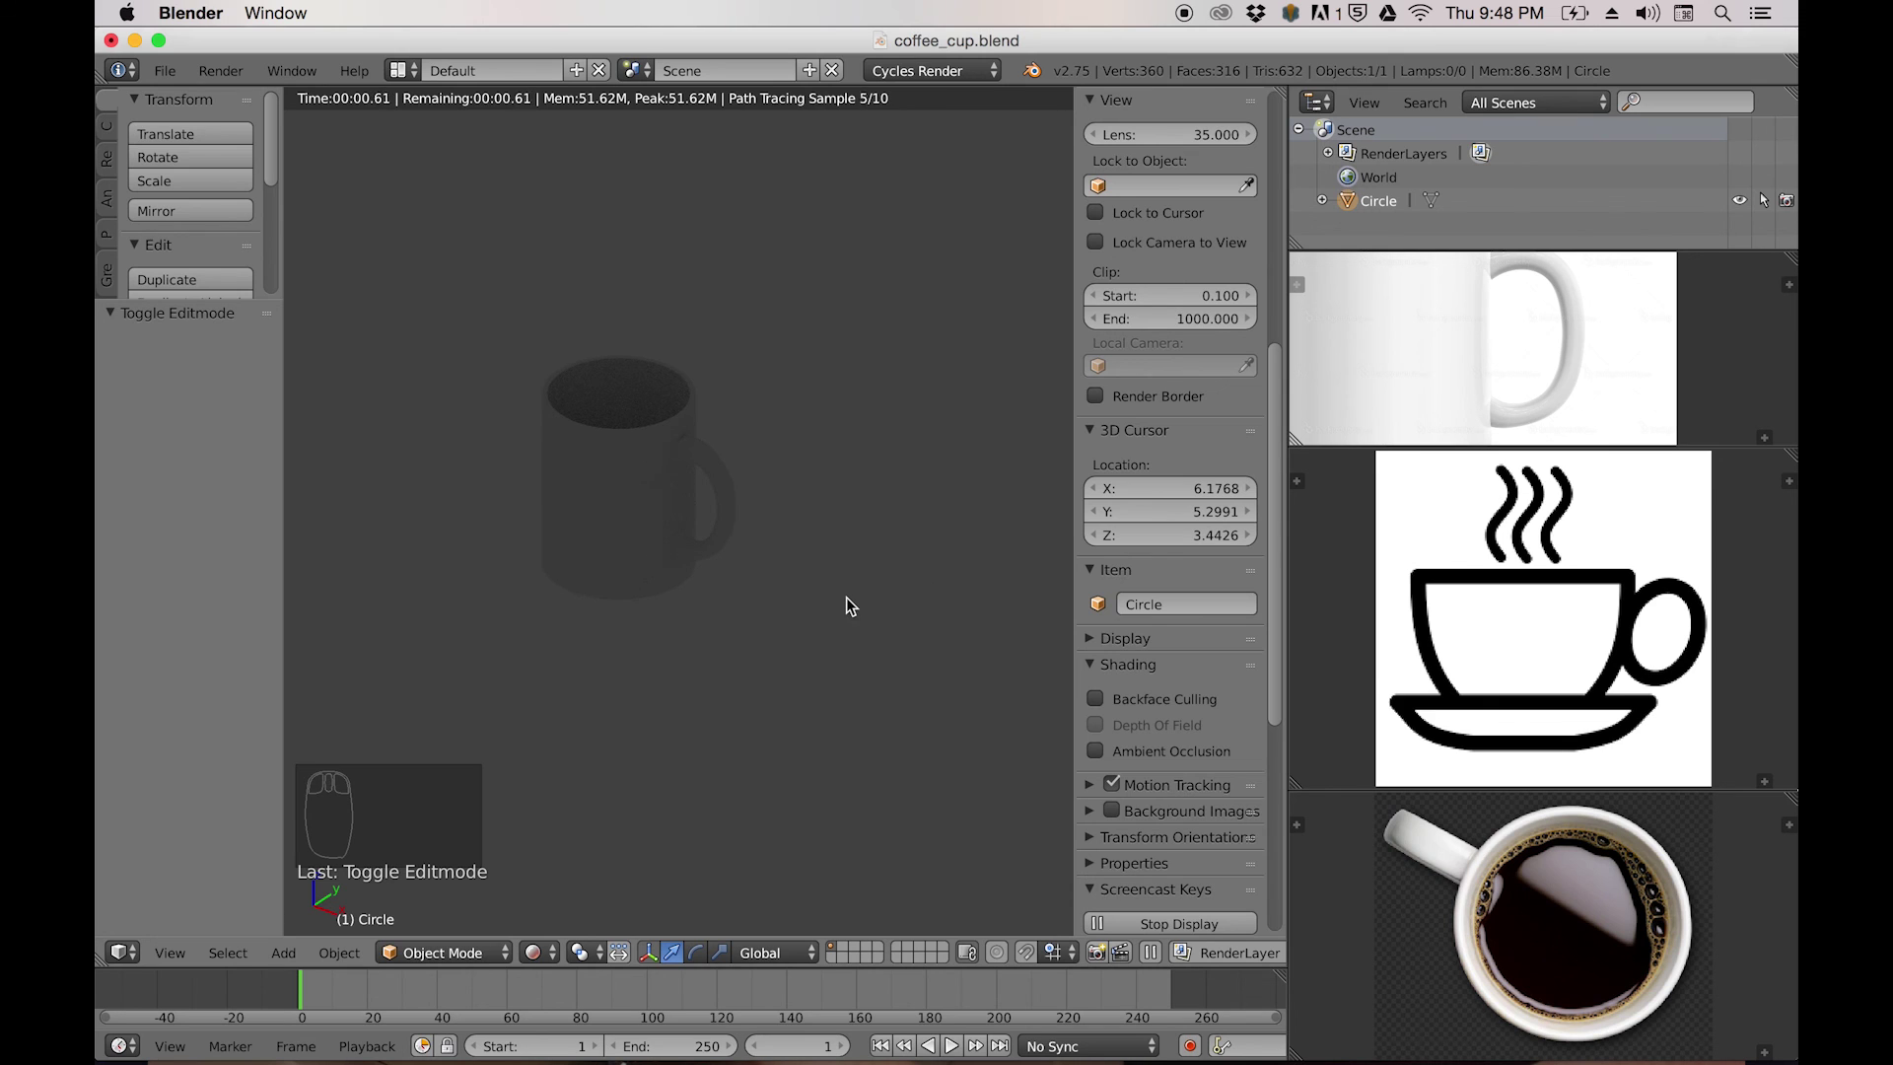
pyautogui.press('z')
pyautogui.press('z')
pyautogui.press('z')
pyautogui.scroll(-5, 846, 596)
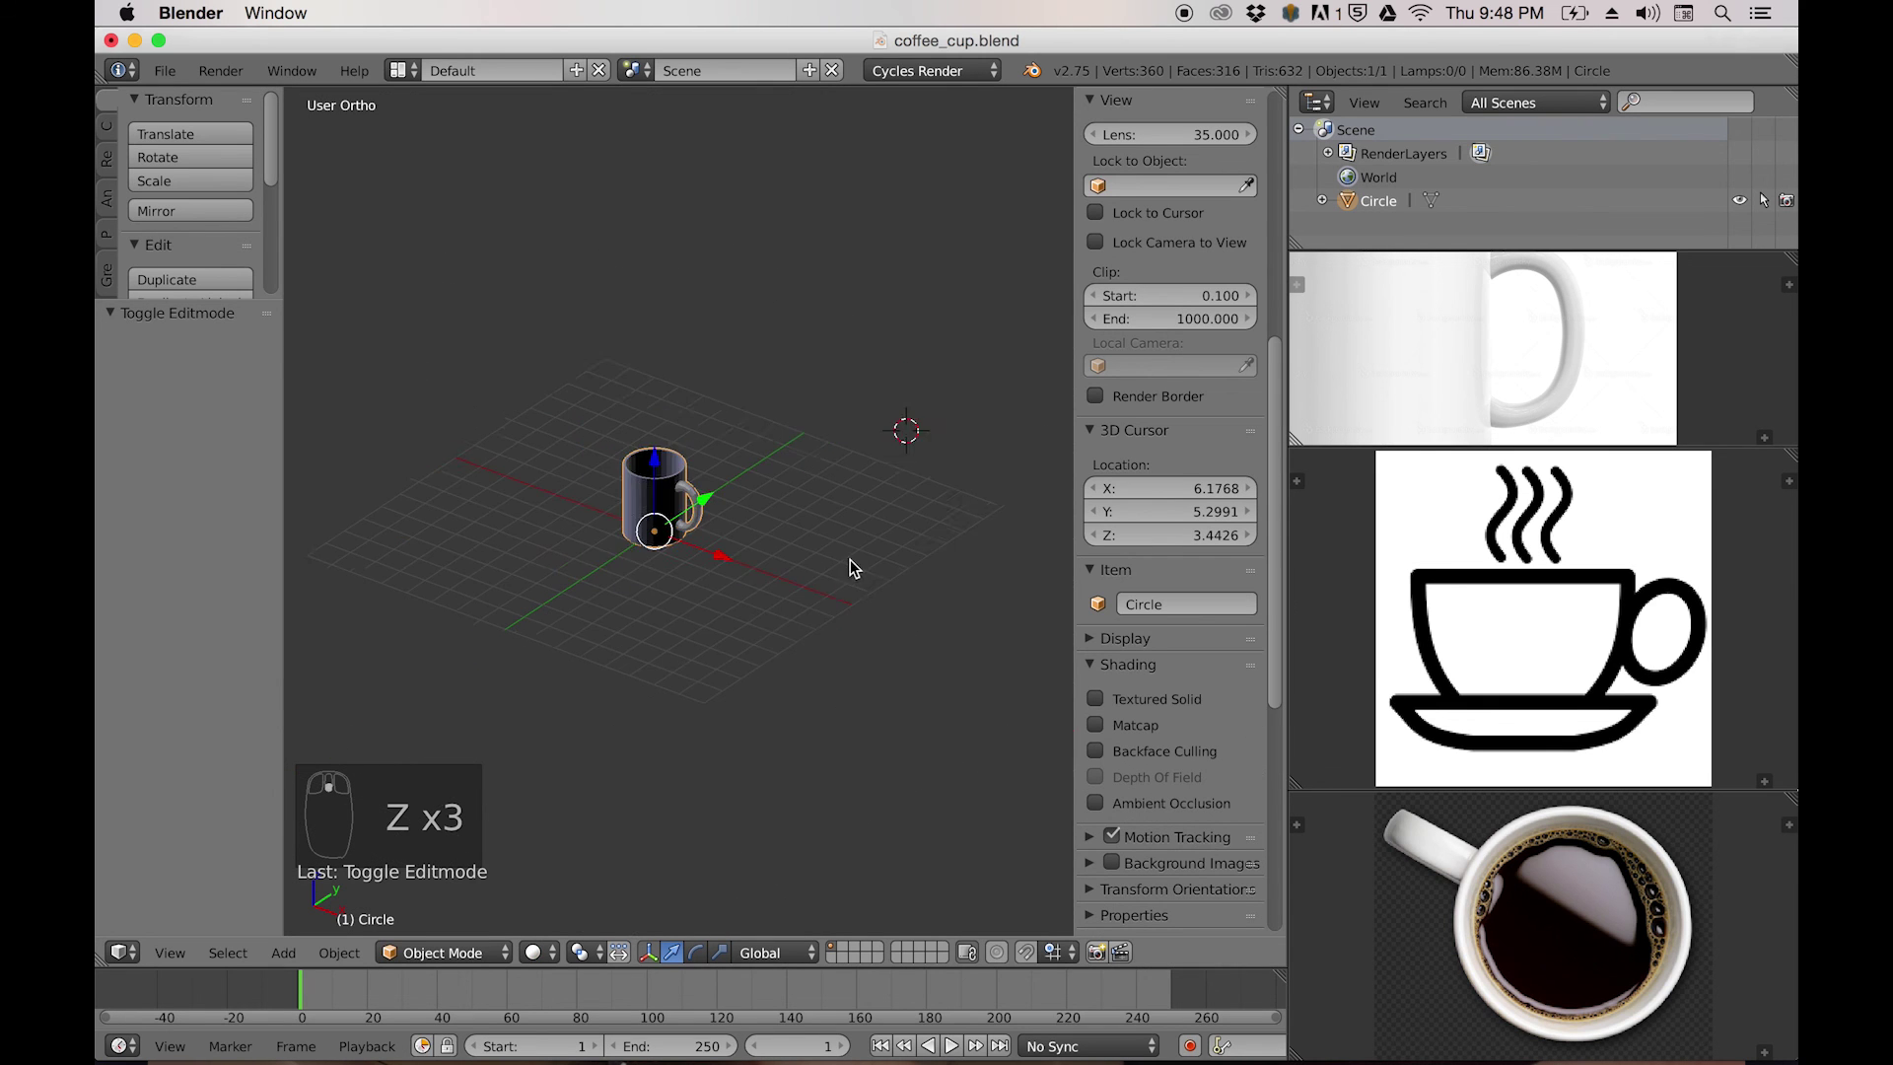
# Add a plane mesh and clear its location so it sits at the origin beneath the cup.
pyautogui.hotkey('shift', 'a')
pyautogui.moveTo(789, 588)
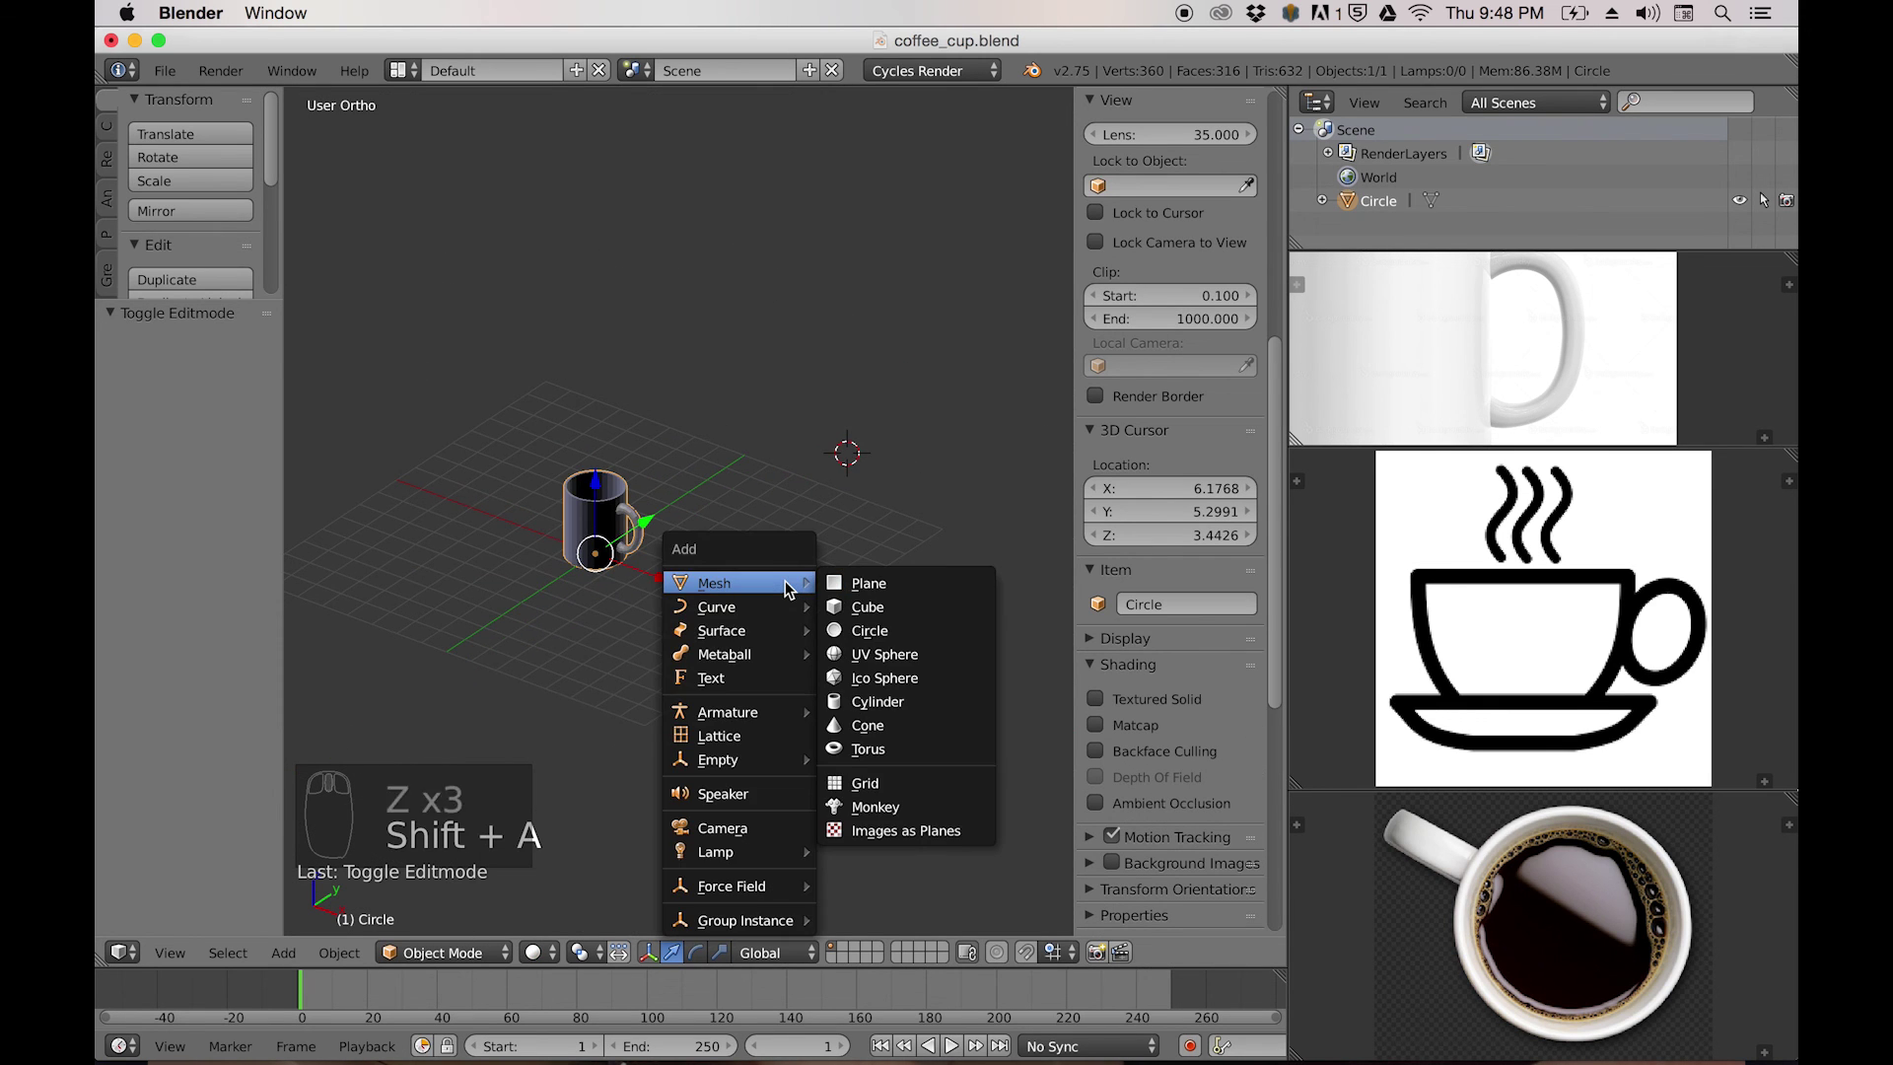
pyautogui.click(924, 582)
pyautogui.moveTo(844, 603); pyautogui.dragTo(767, 609, button='middle')
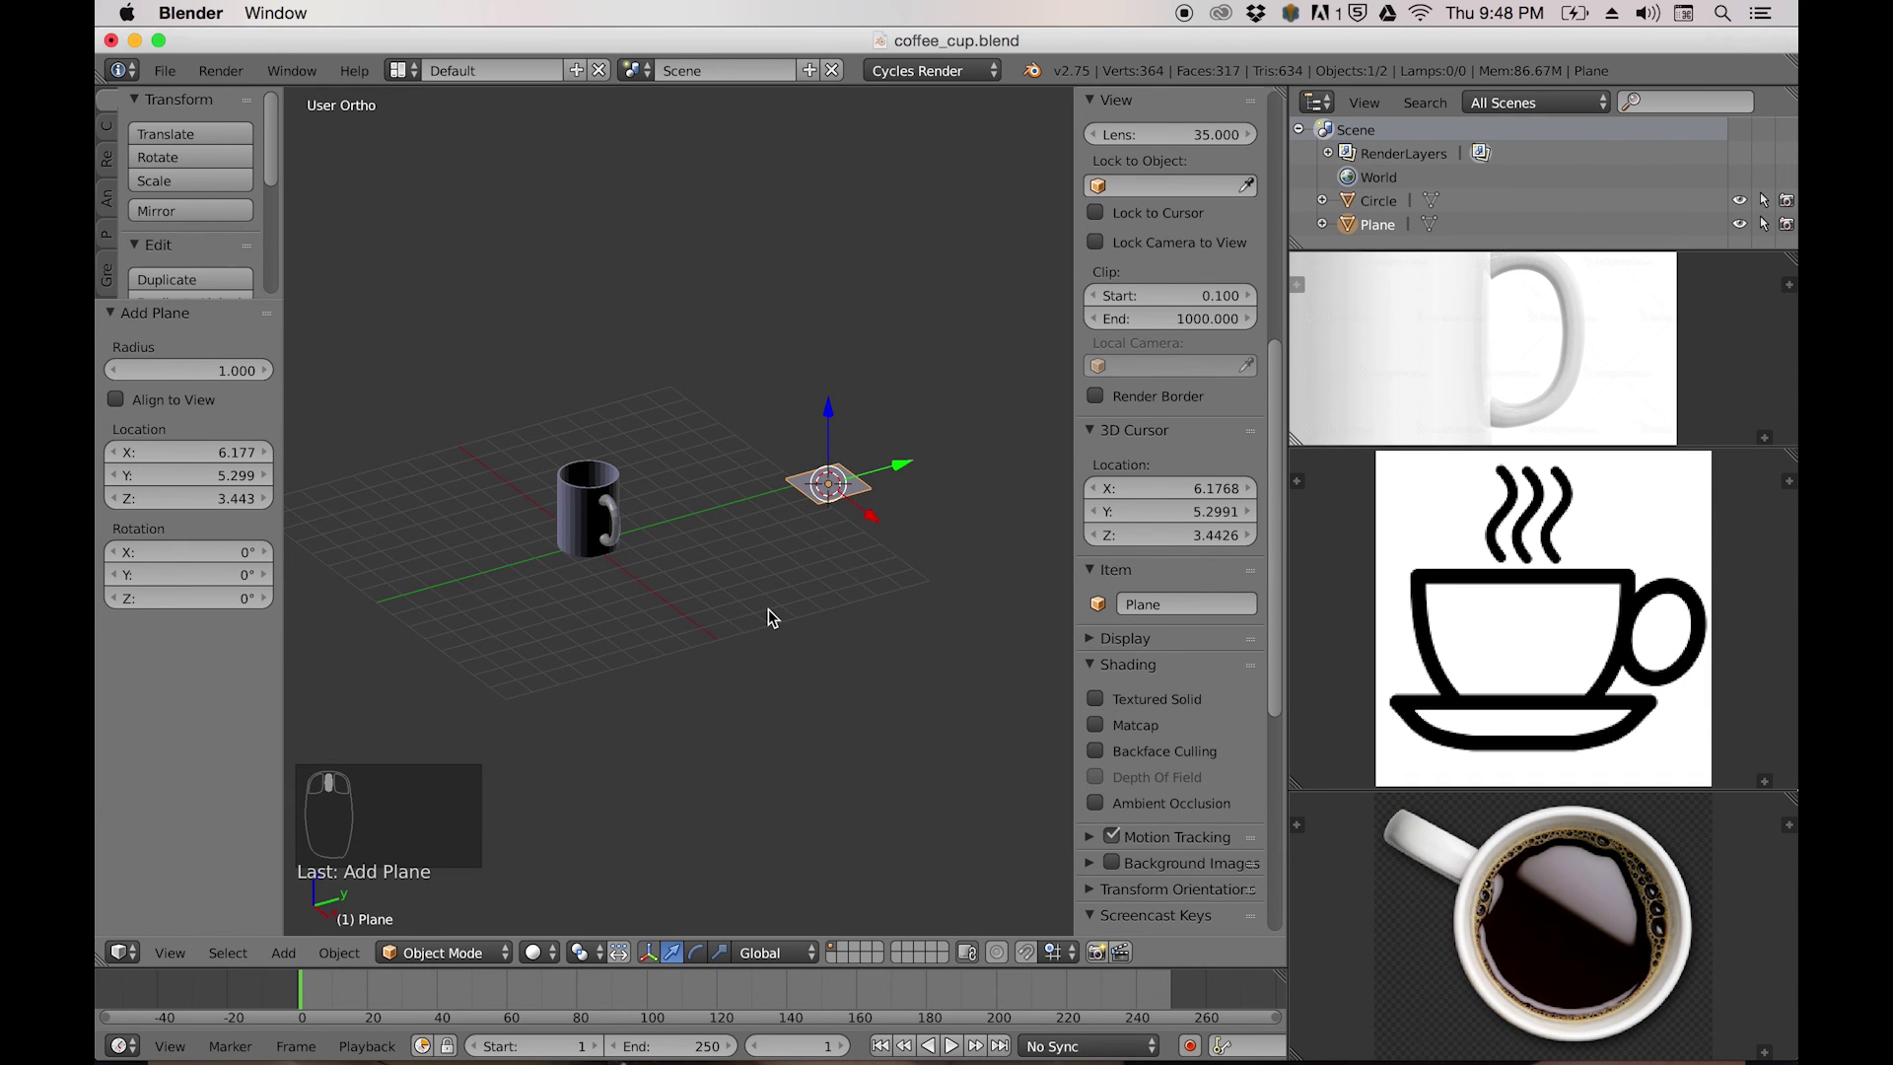
pyautogui.hotkey('alt', 'g')
pyautogui.scroll(3, 656, 596)
pyautogui.keyDown('shift'); pyautogui.hscroll(-3, 613, 612); pyautogui.keyUp('shift')
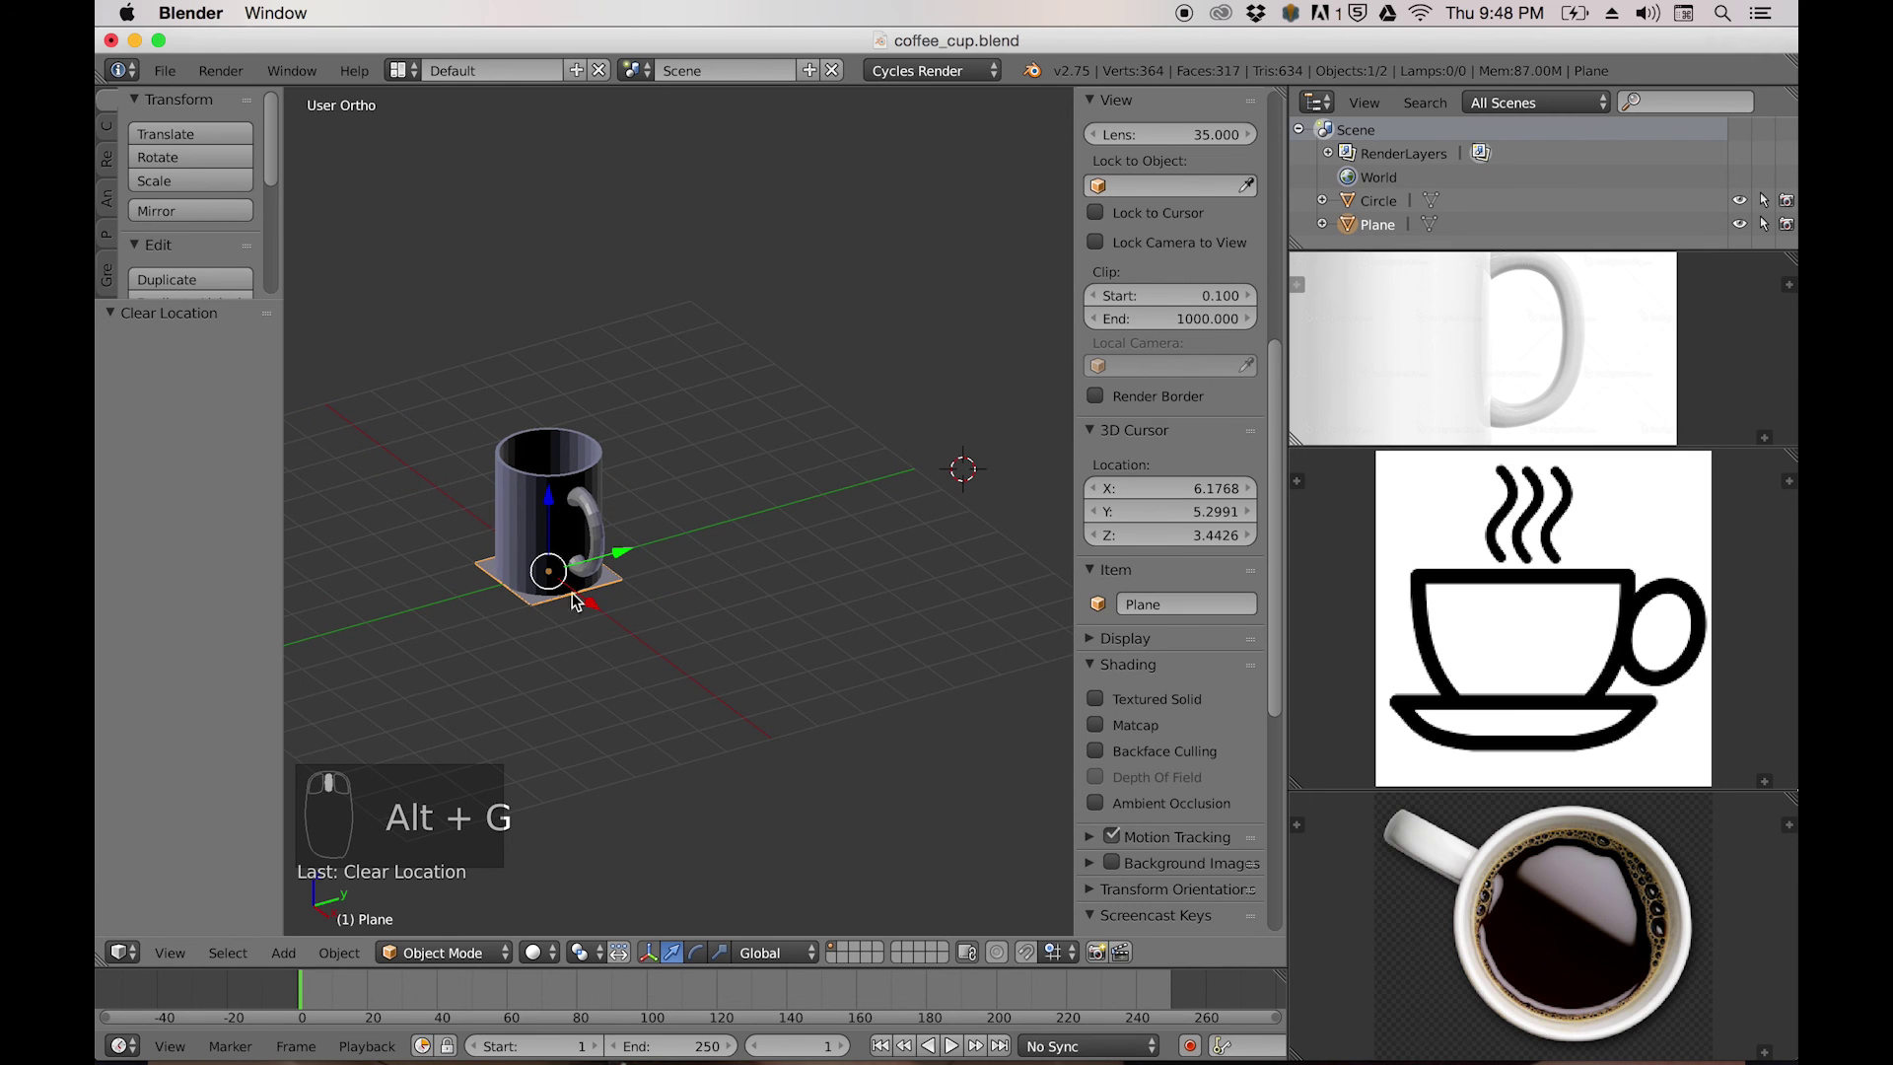
# Scale the plane by 5.249 as a ground surface and check the scene in rendered shading before returning to solid.
pyautogui.press('s')
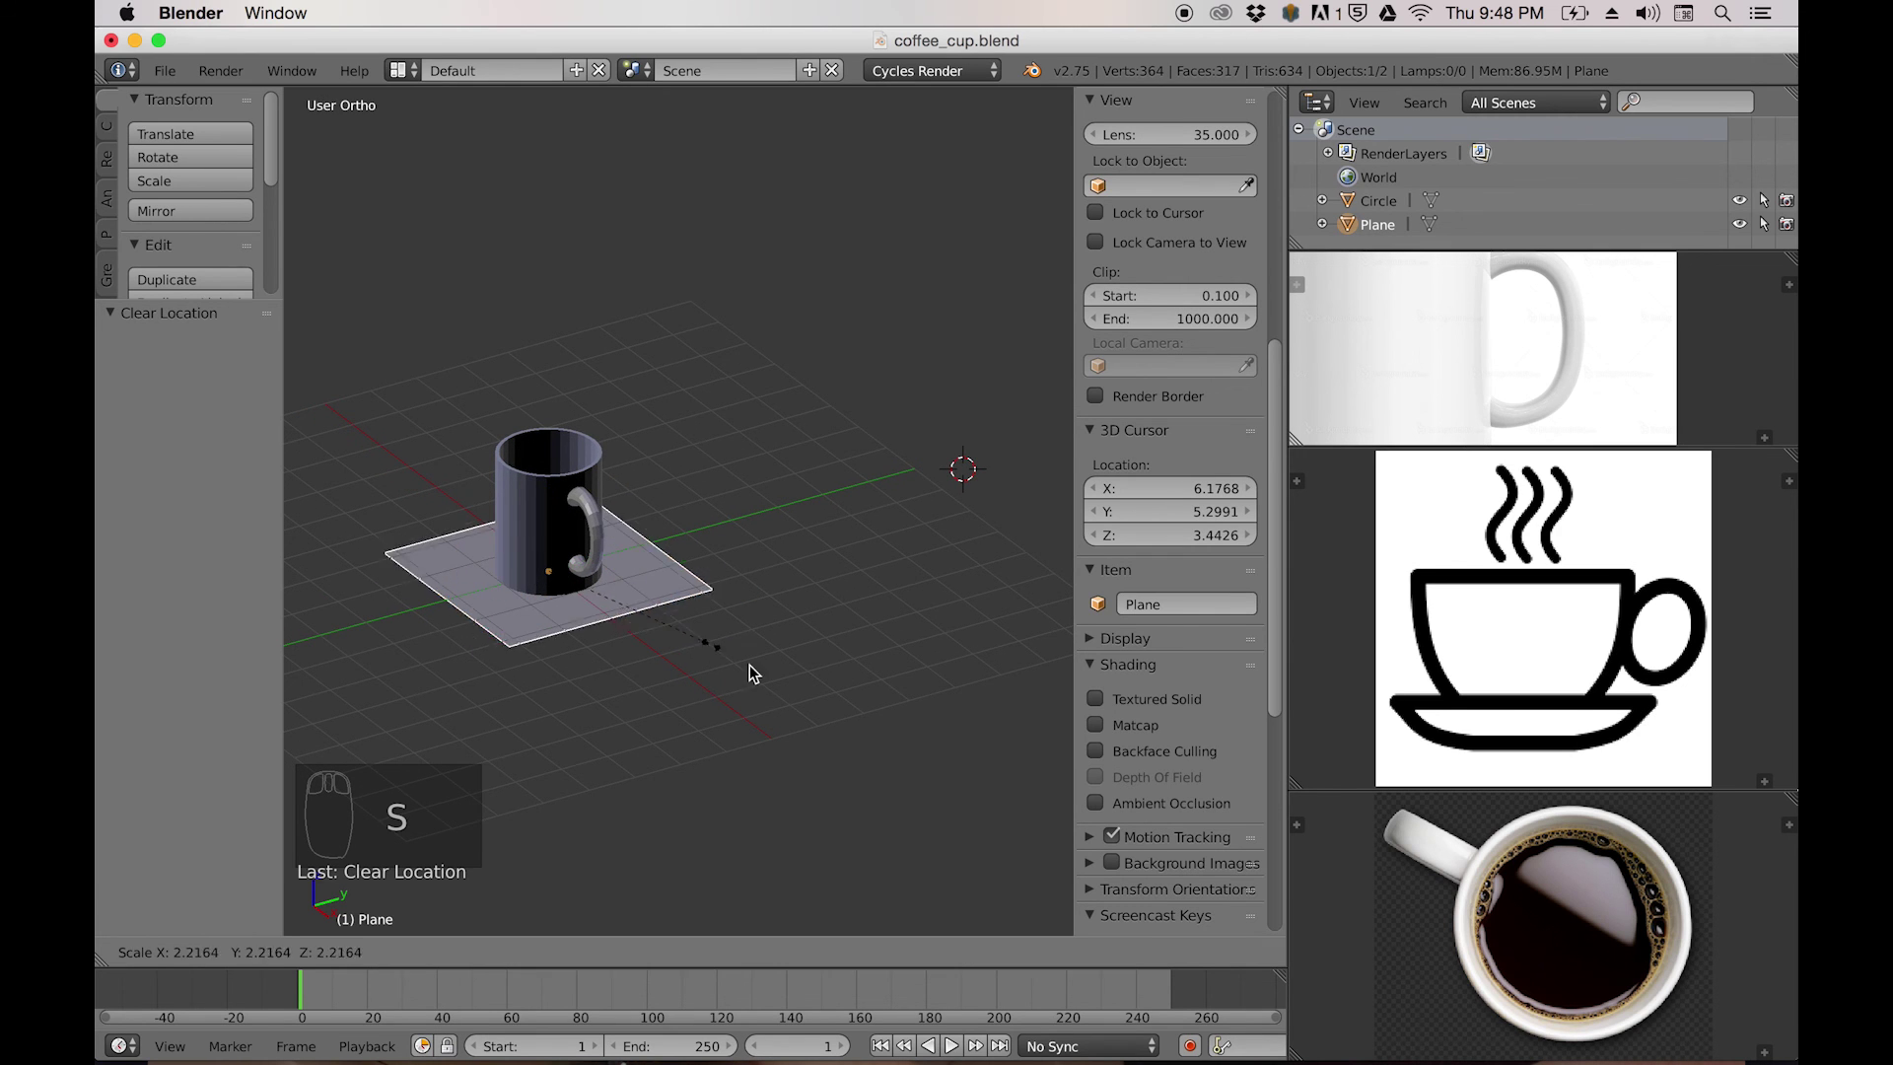
pyautogui.click(933, 755)
pyautogui.hotkey('shift', 'z')
pyautogui.moveTo(702, 621); pyautogui.dragTo(655, 637, button='middle')
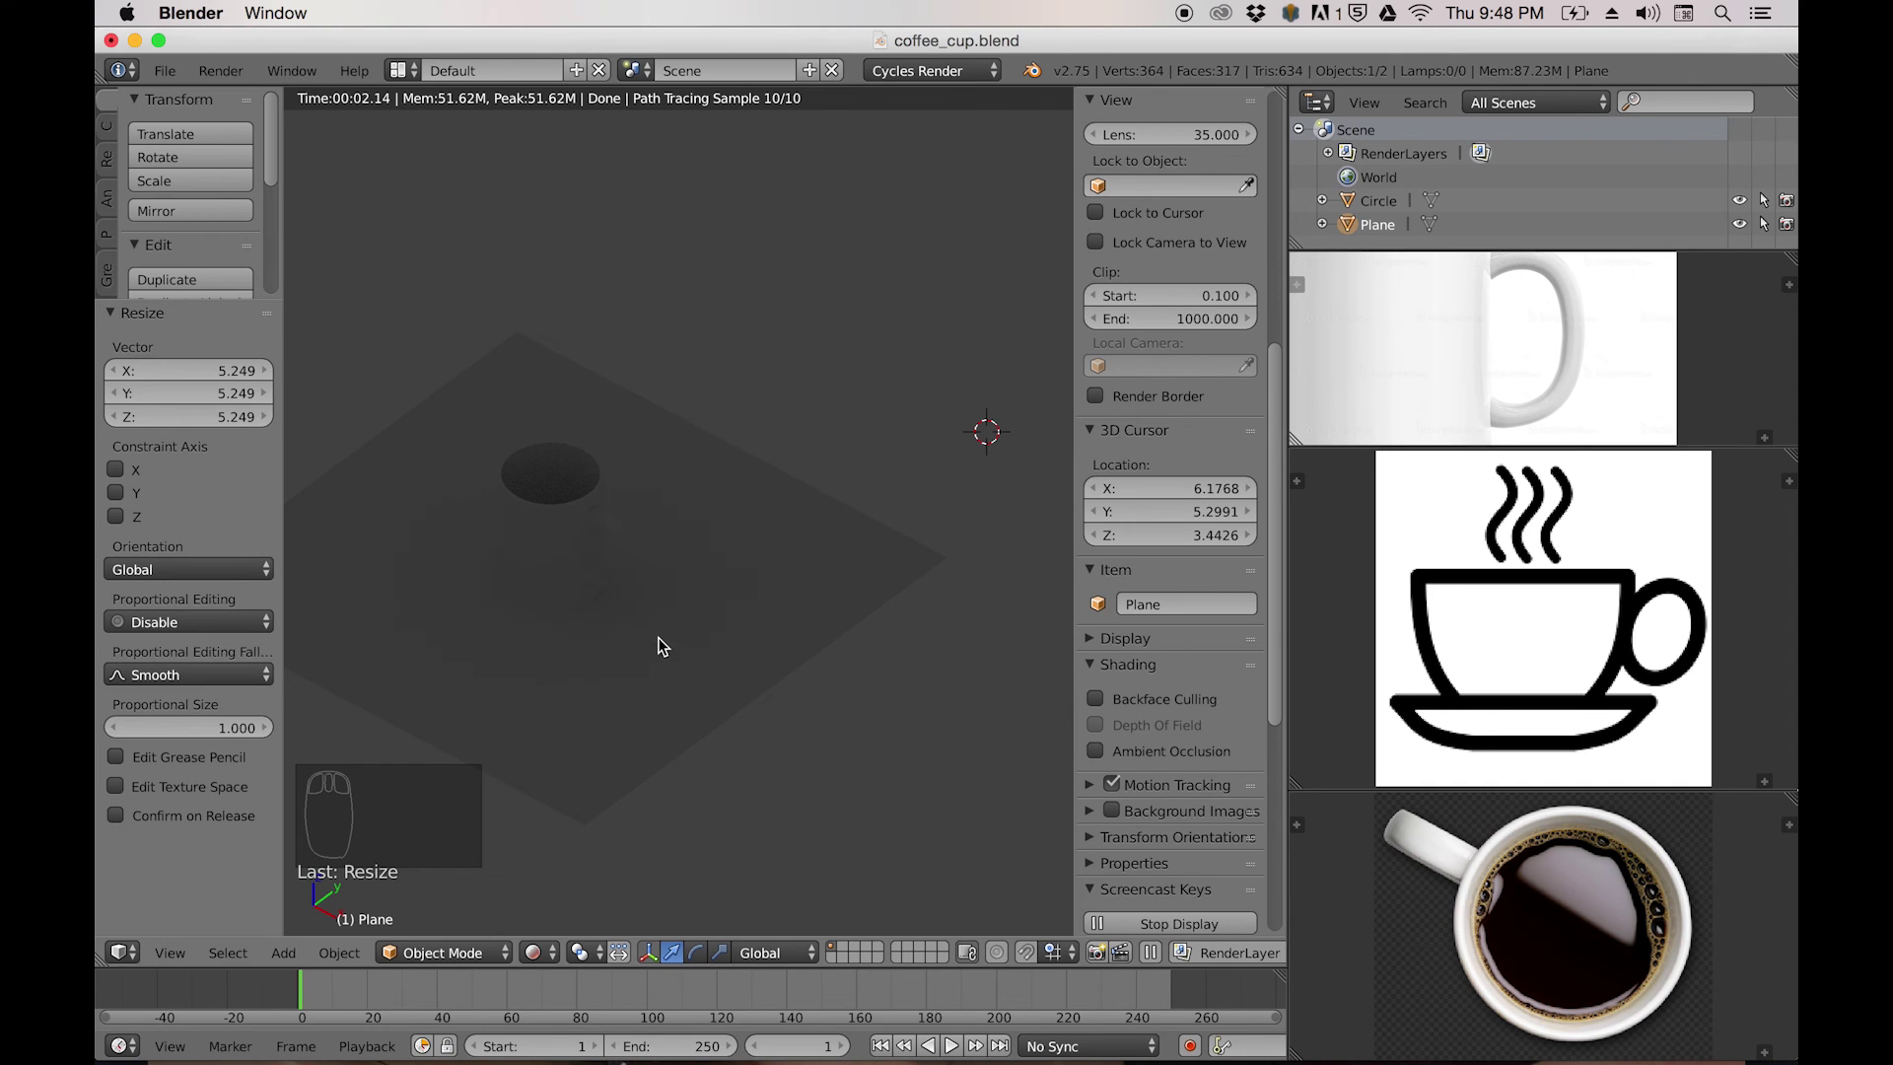
pyautogui.press('z')
pyautogui.press('z')
pyautogui.press('z')
pyautogui.scroll(-2, 683, 607)
pyautogui.moveTo(667, 611); pyautogui.dragTo(669, 606, button='middle')
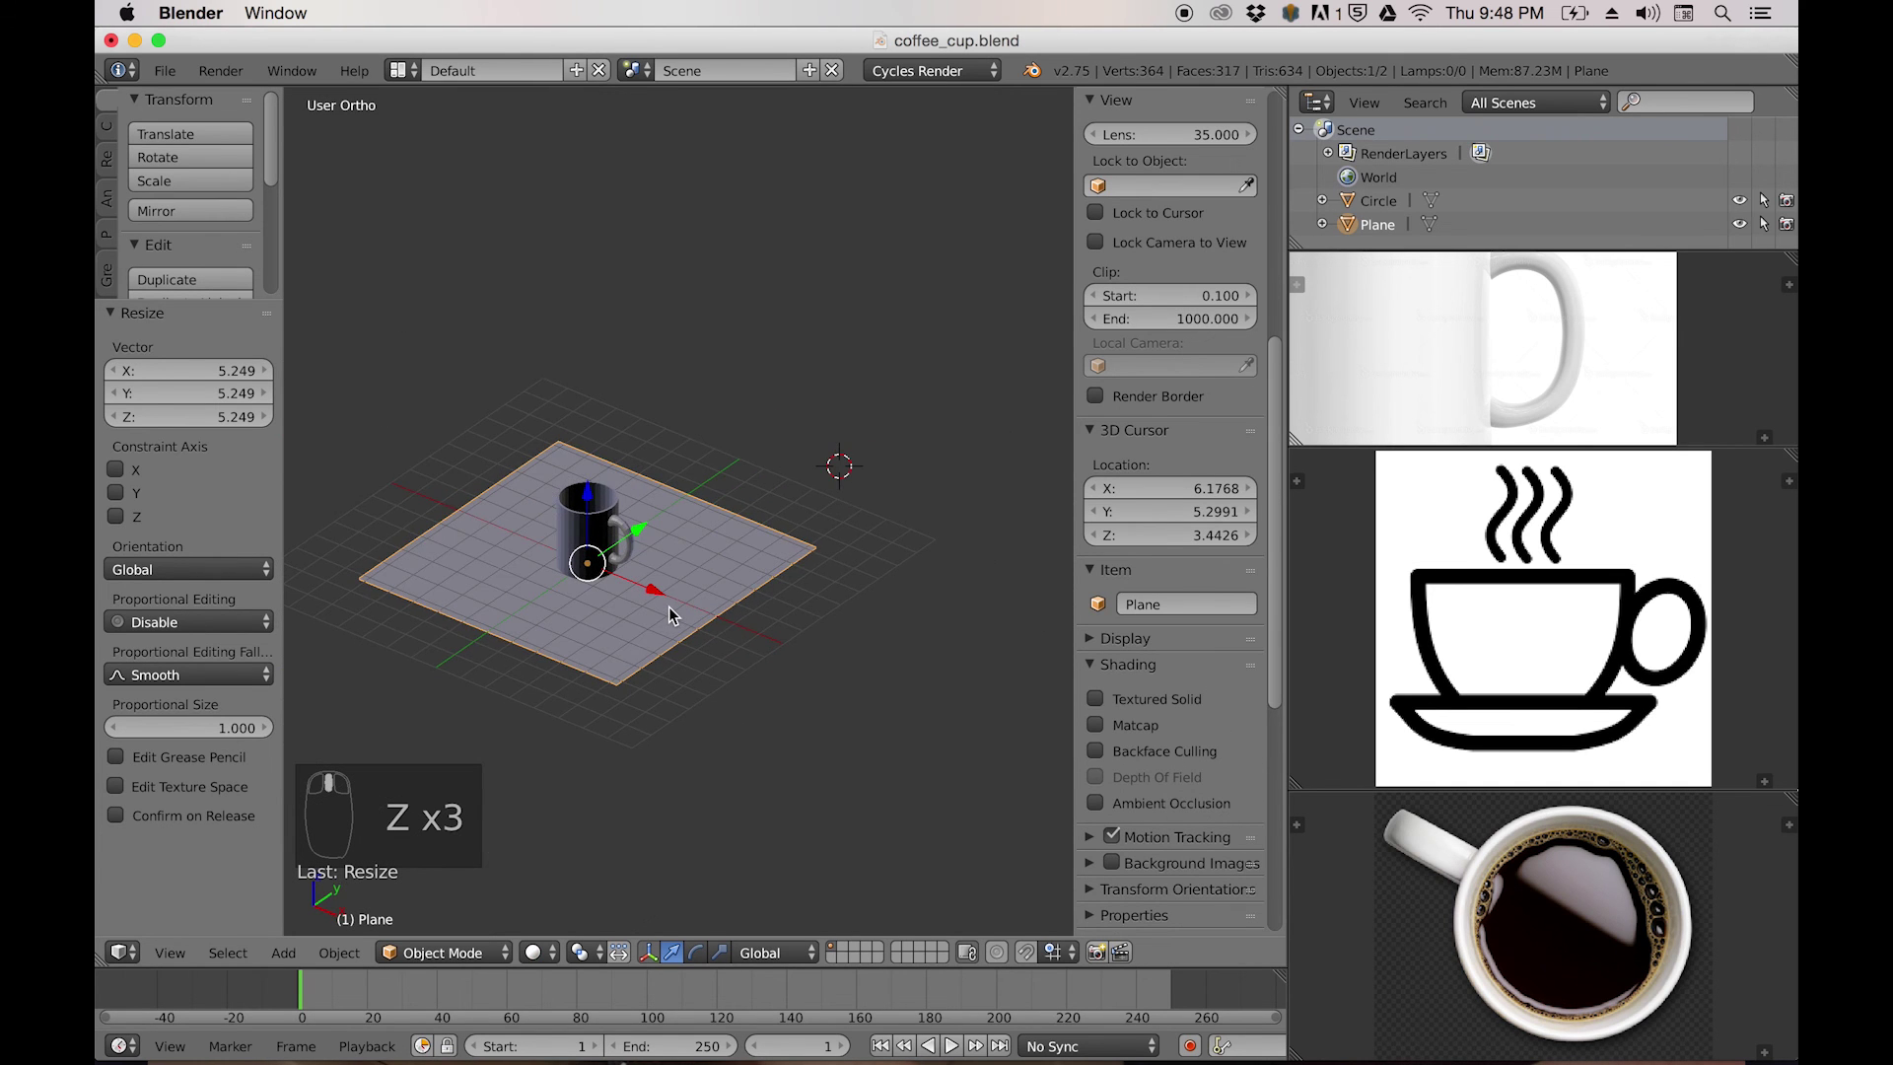
pyautogui.hotkey('shift', 'z')
pyautogui.press('z')
pyautogui.press('z')
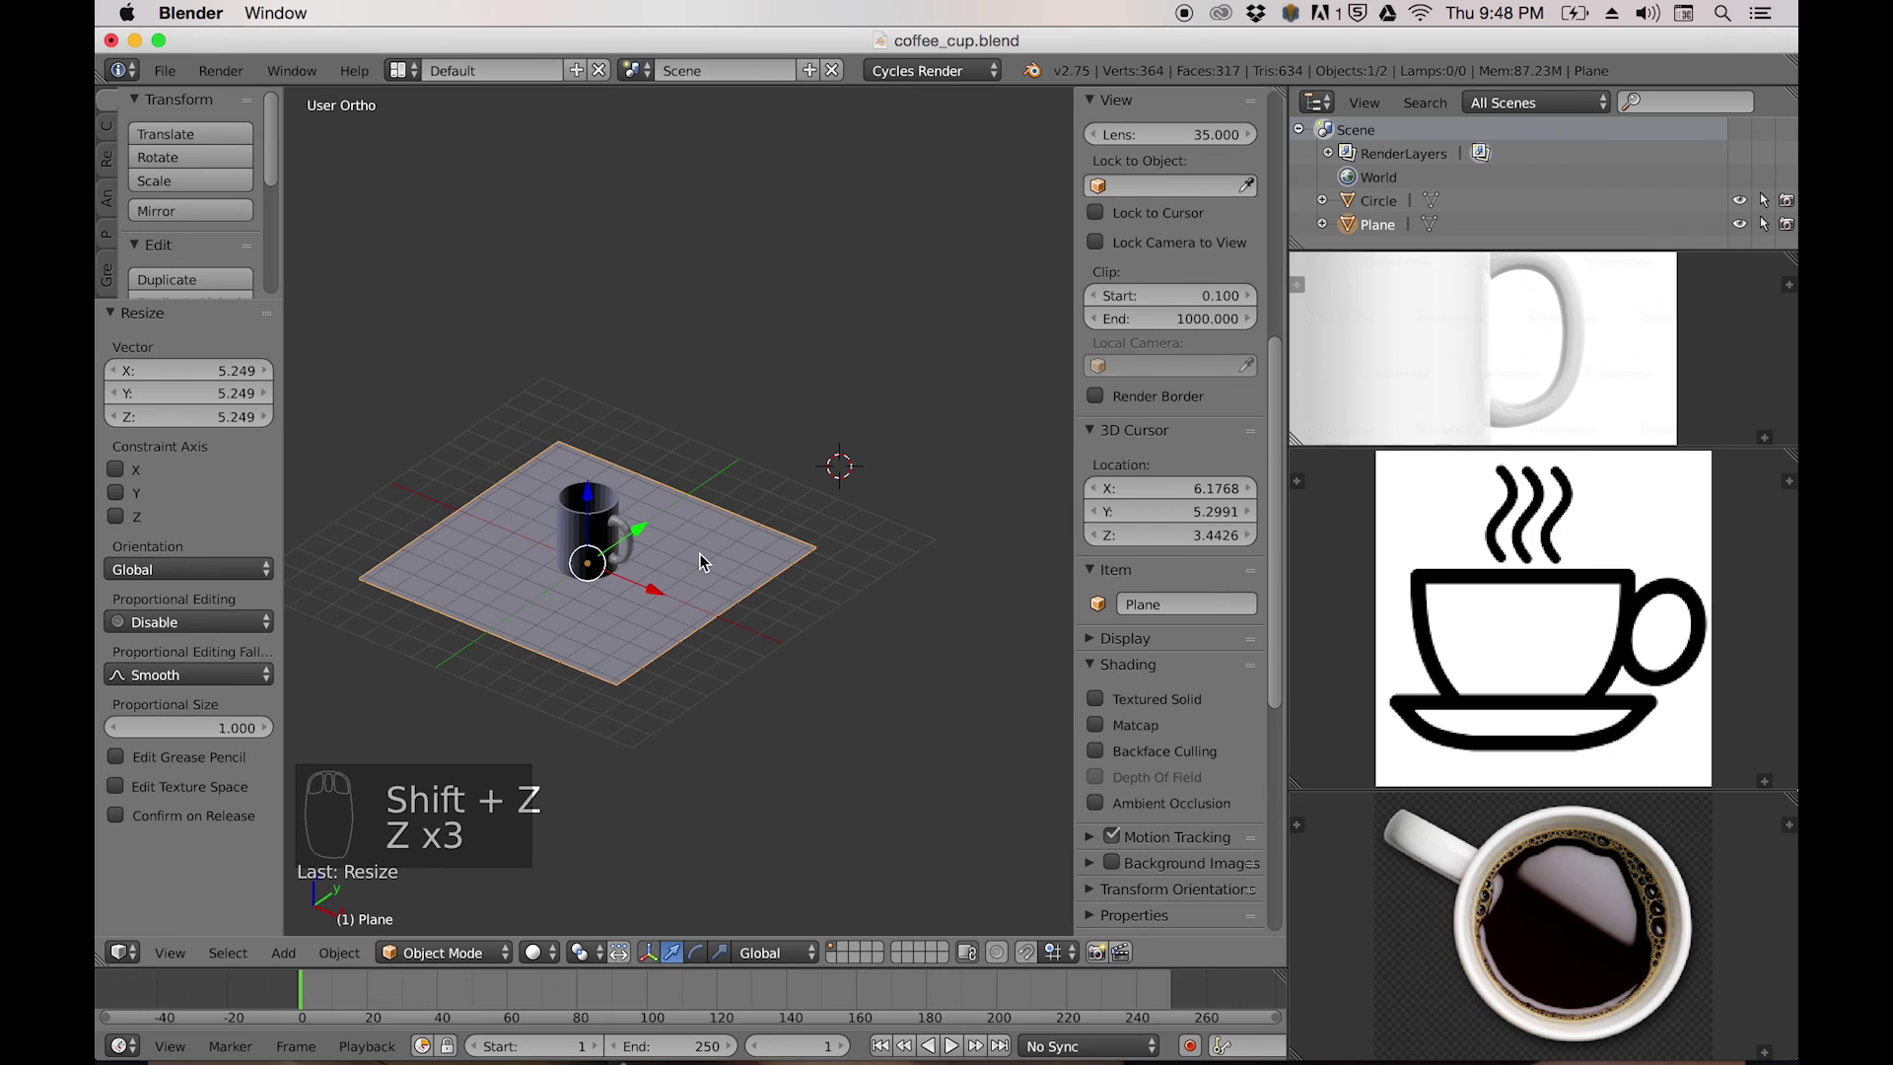
# Add a Point lamp at the 3D cursor and preview the lit cup and plane in rendered shading.
pyautogui.keyDown('shift'); pyautogui.moveTo(702, 560); pyautogui.dragTo(683, 581, button='middle'); pyautogui.keyUp('shift')
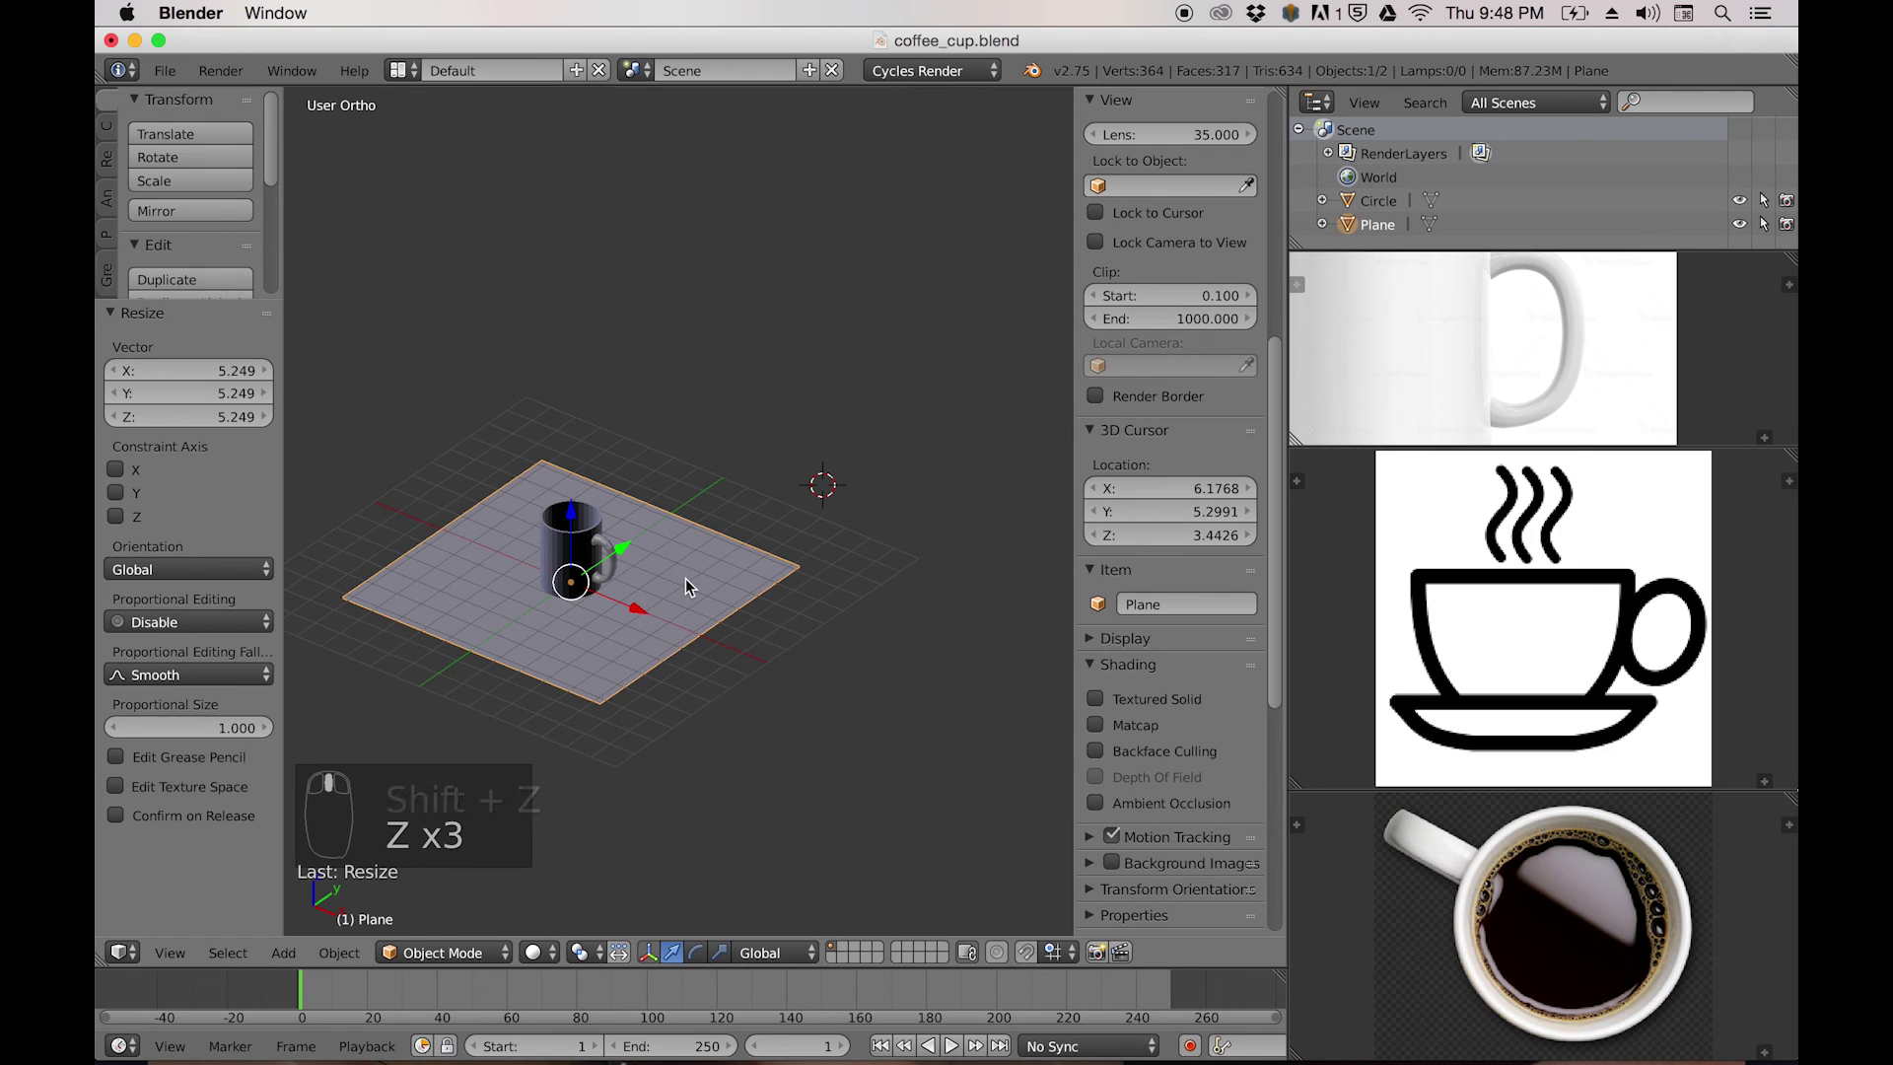
pyautogui.hotkey('shift', 'a')
pyautogui.moveTo(688, 584)
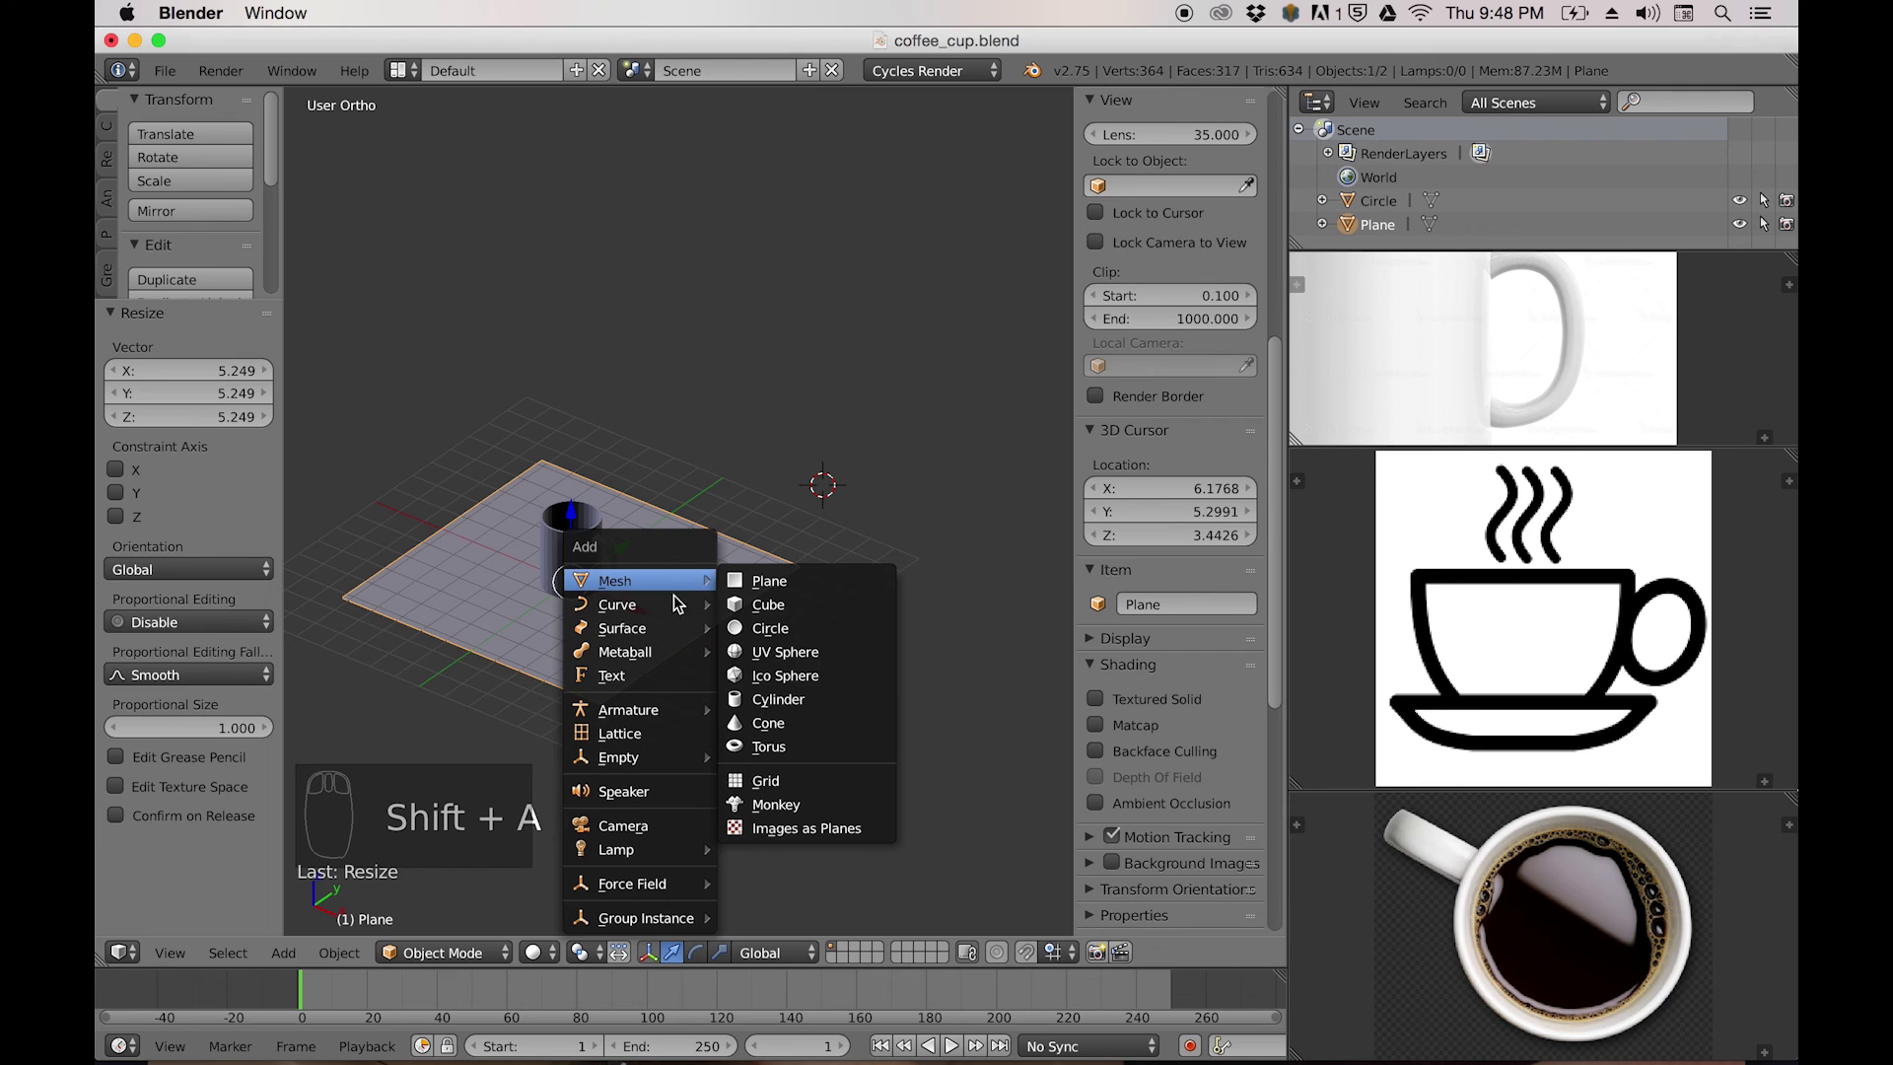
pyautogui.moveTo(656, 849)
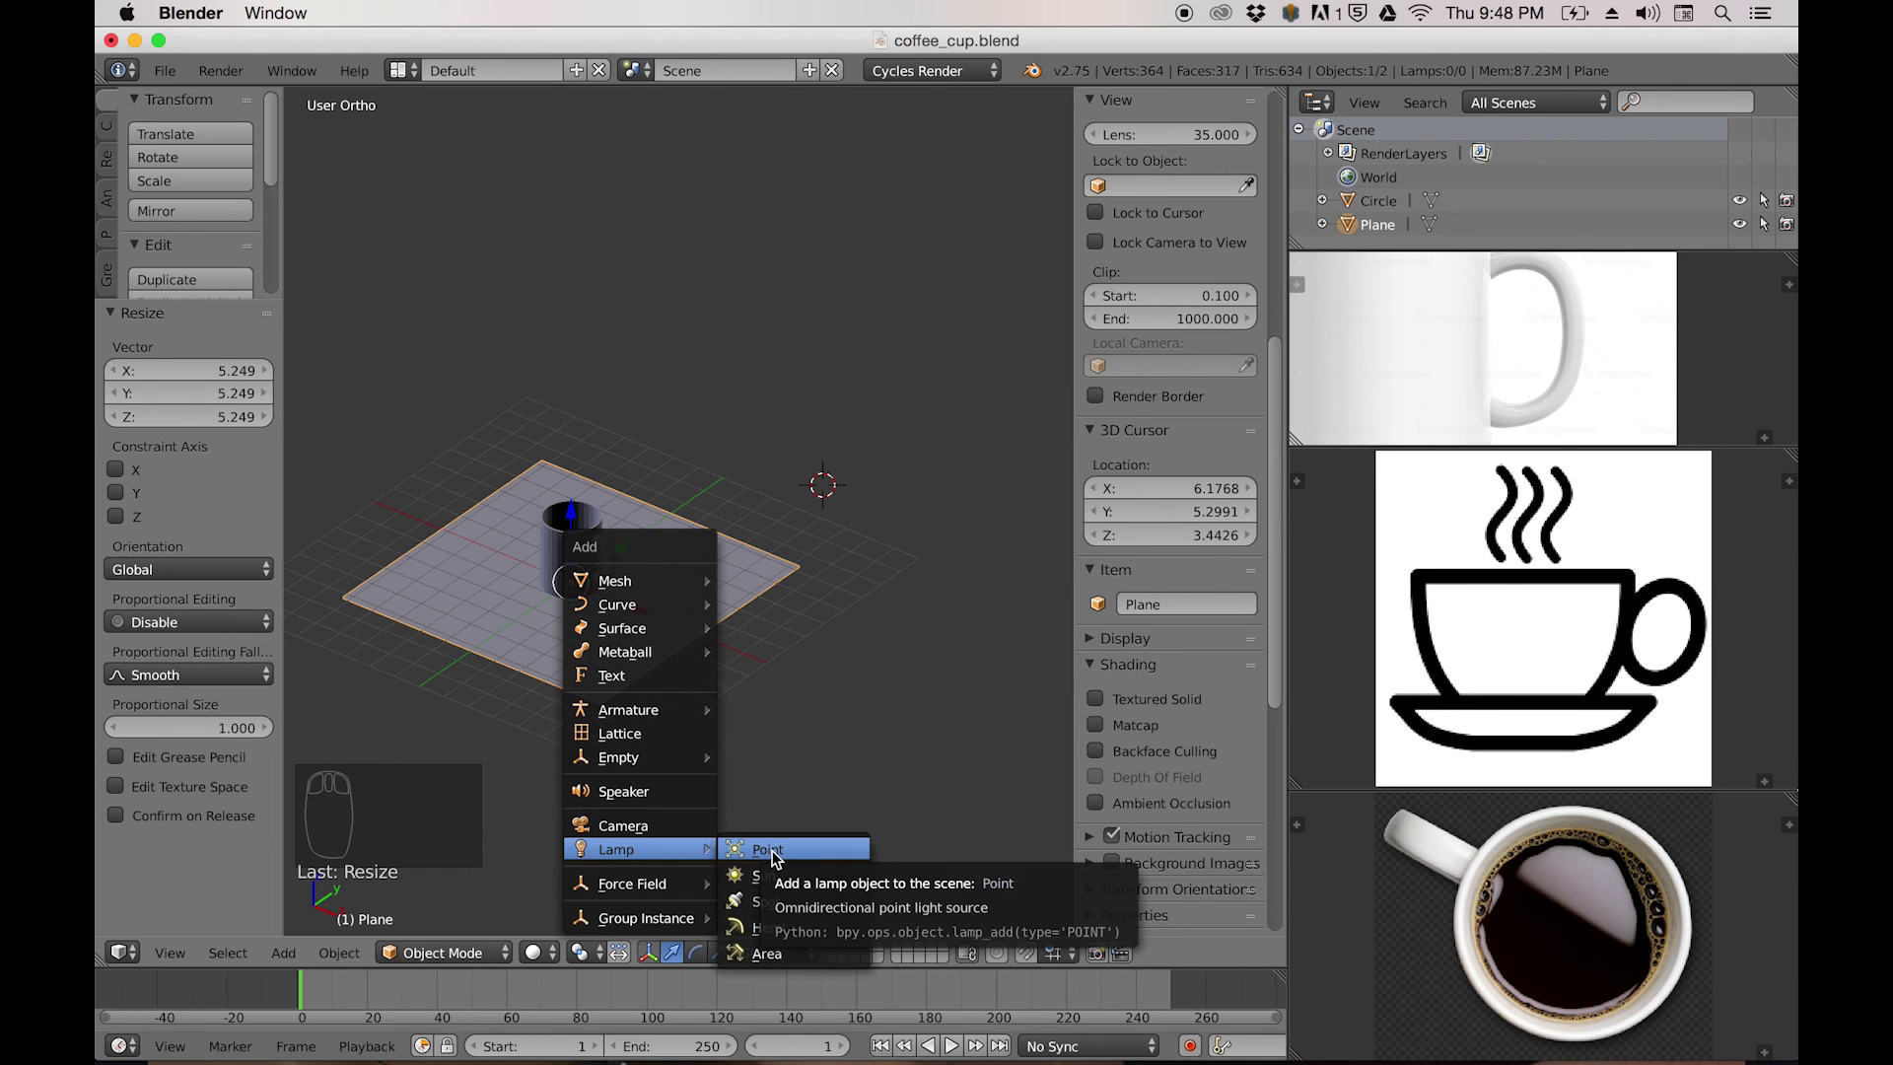
pyautogui.click(774, 854)
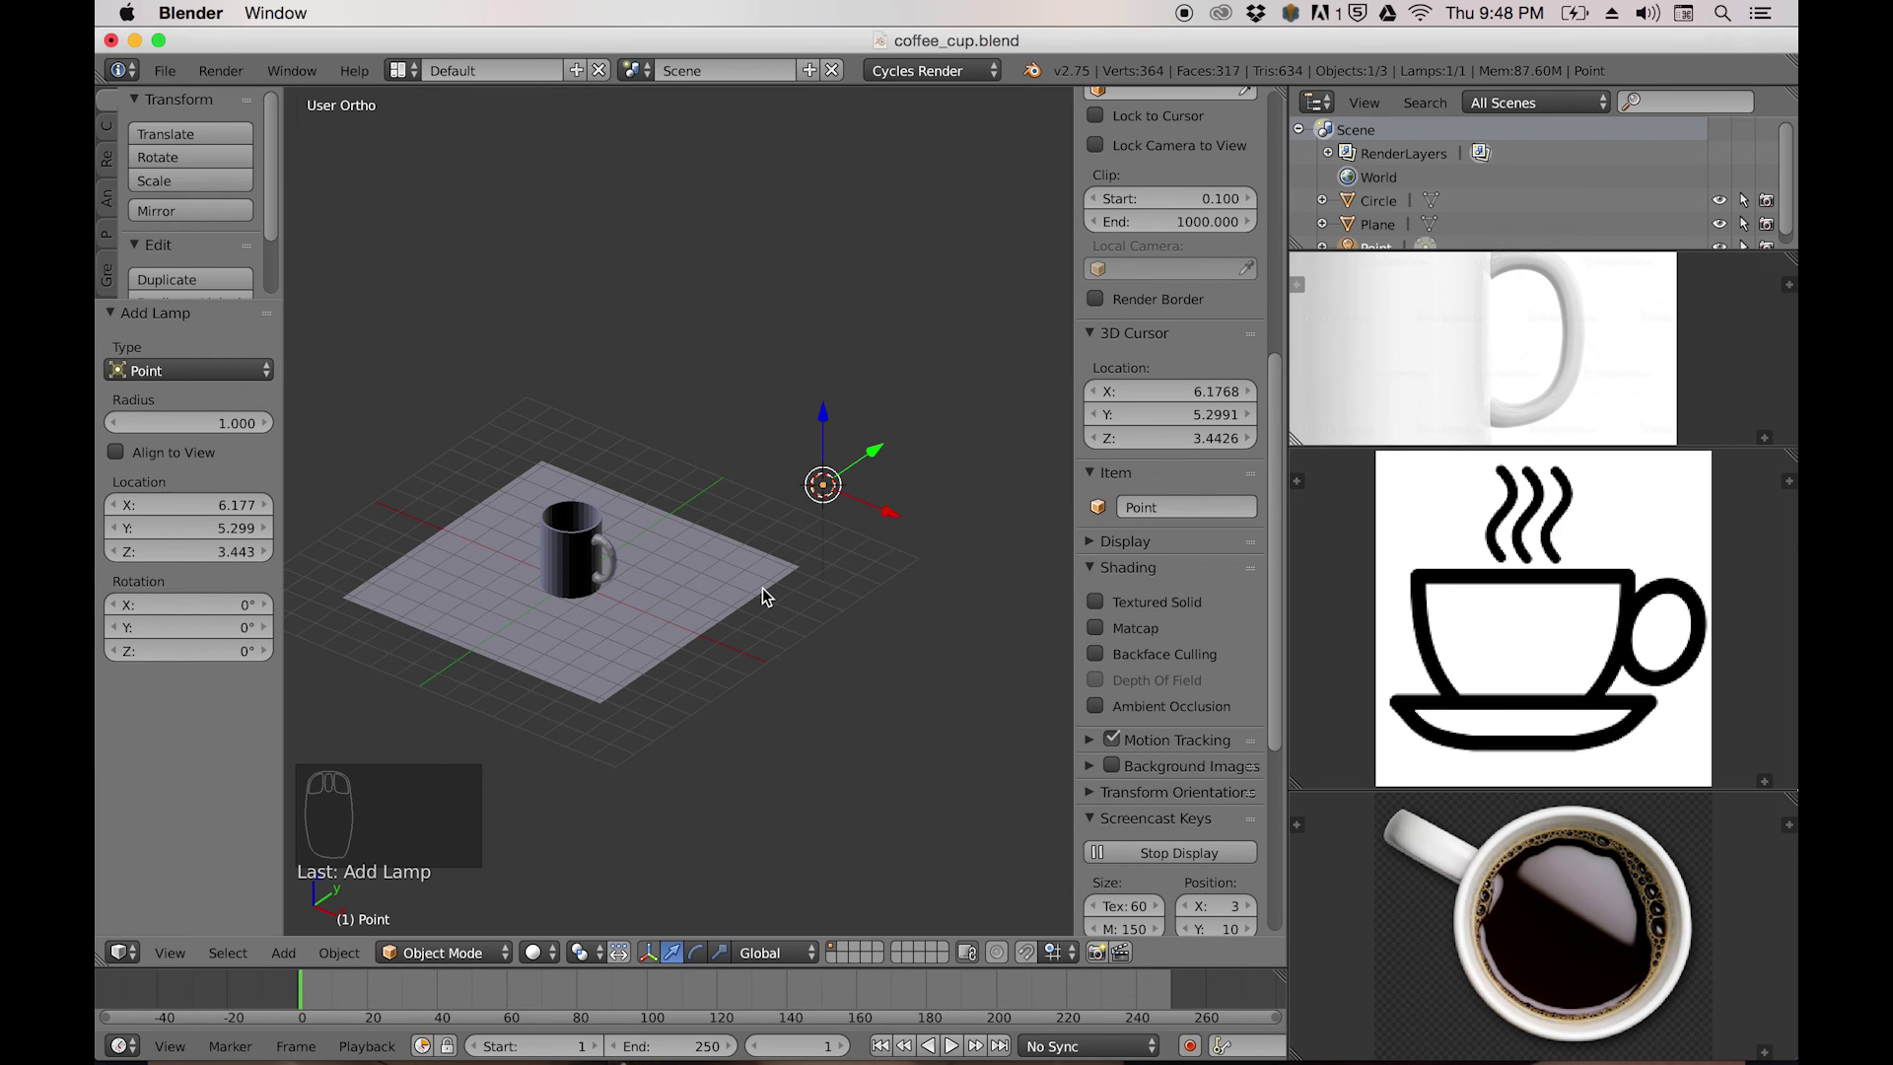
pyautogui.hotkey('shift', 'z')
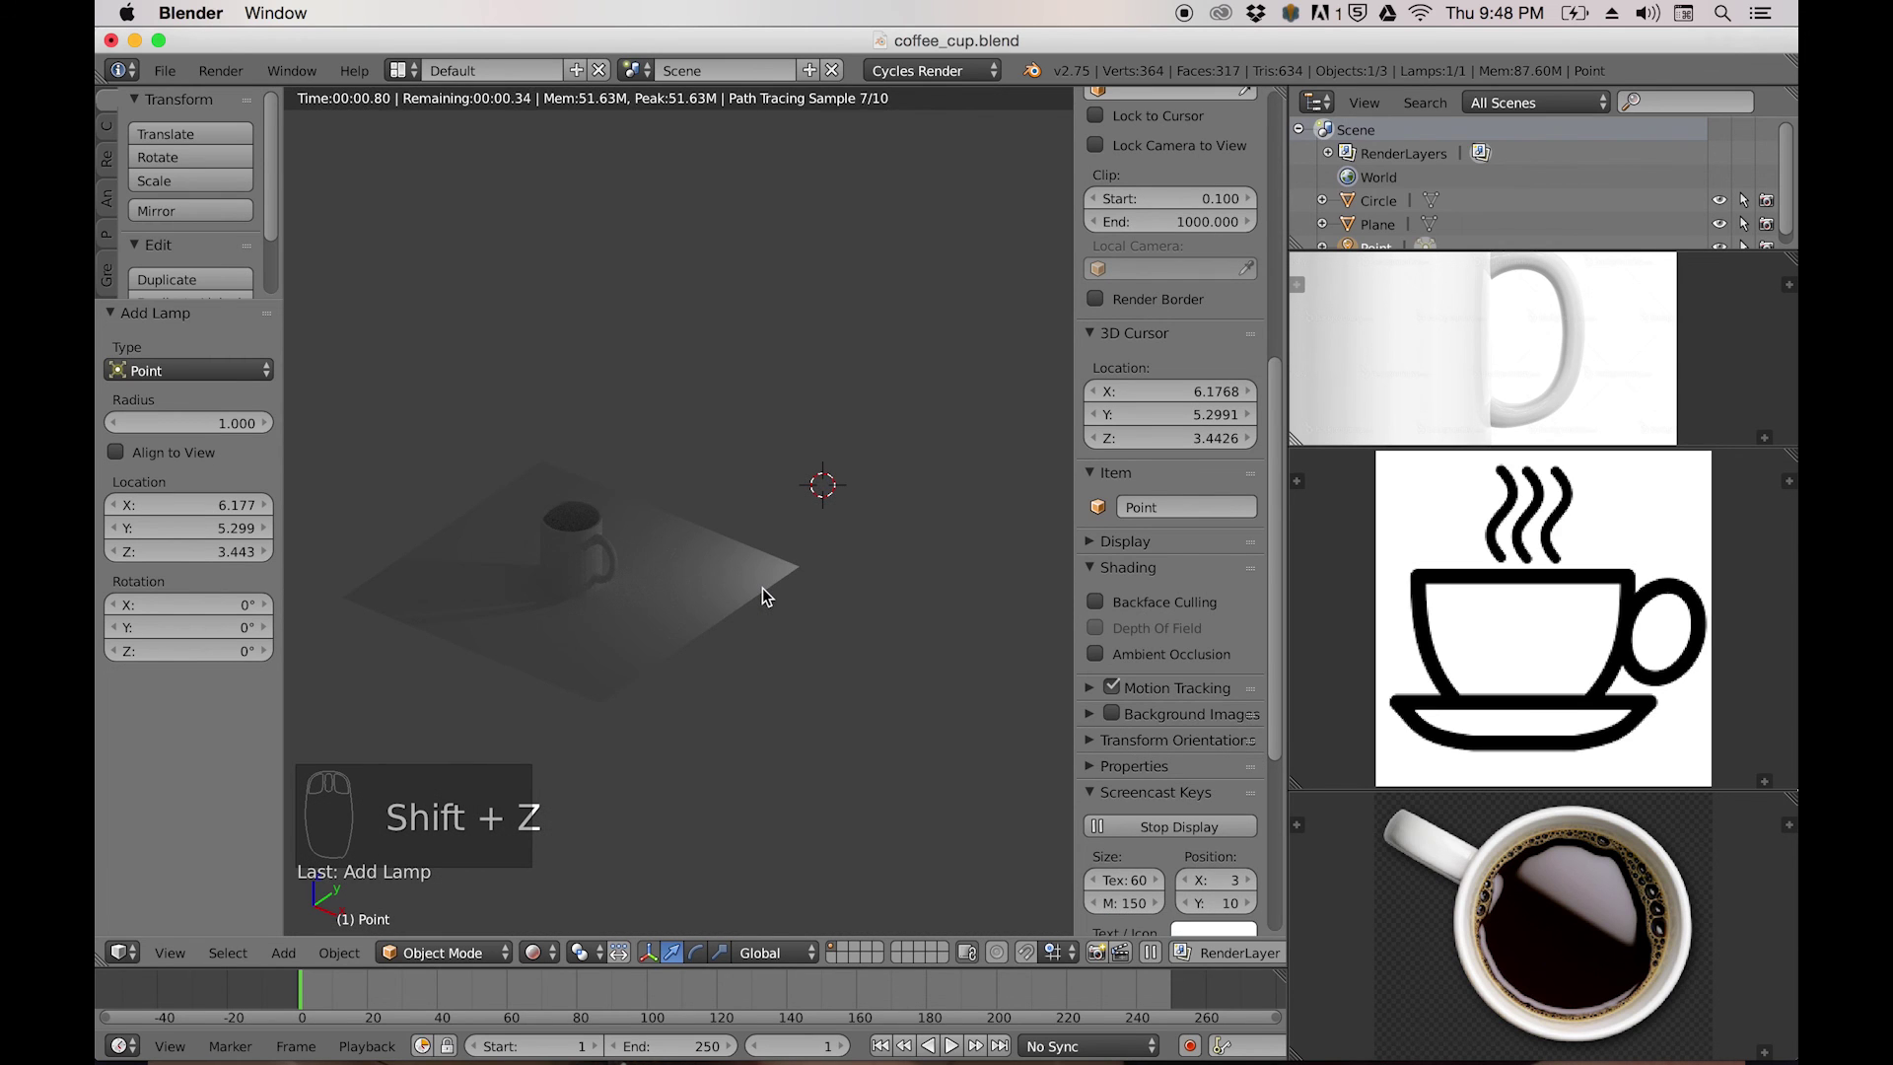
pyautogui.moveTo(704, 600); pyautogui.dragTo(672, 574, button='middle')
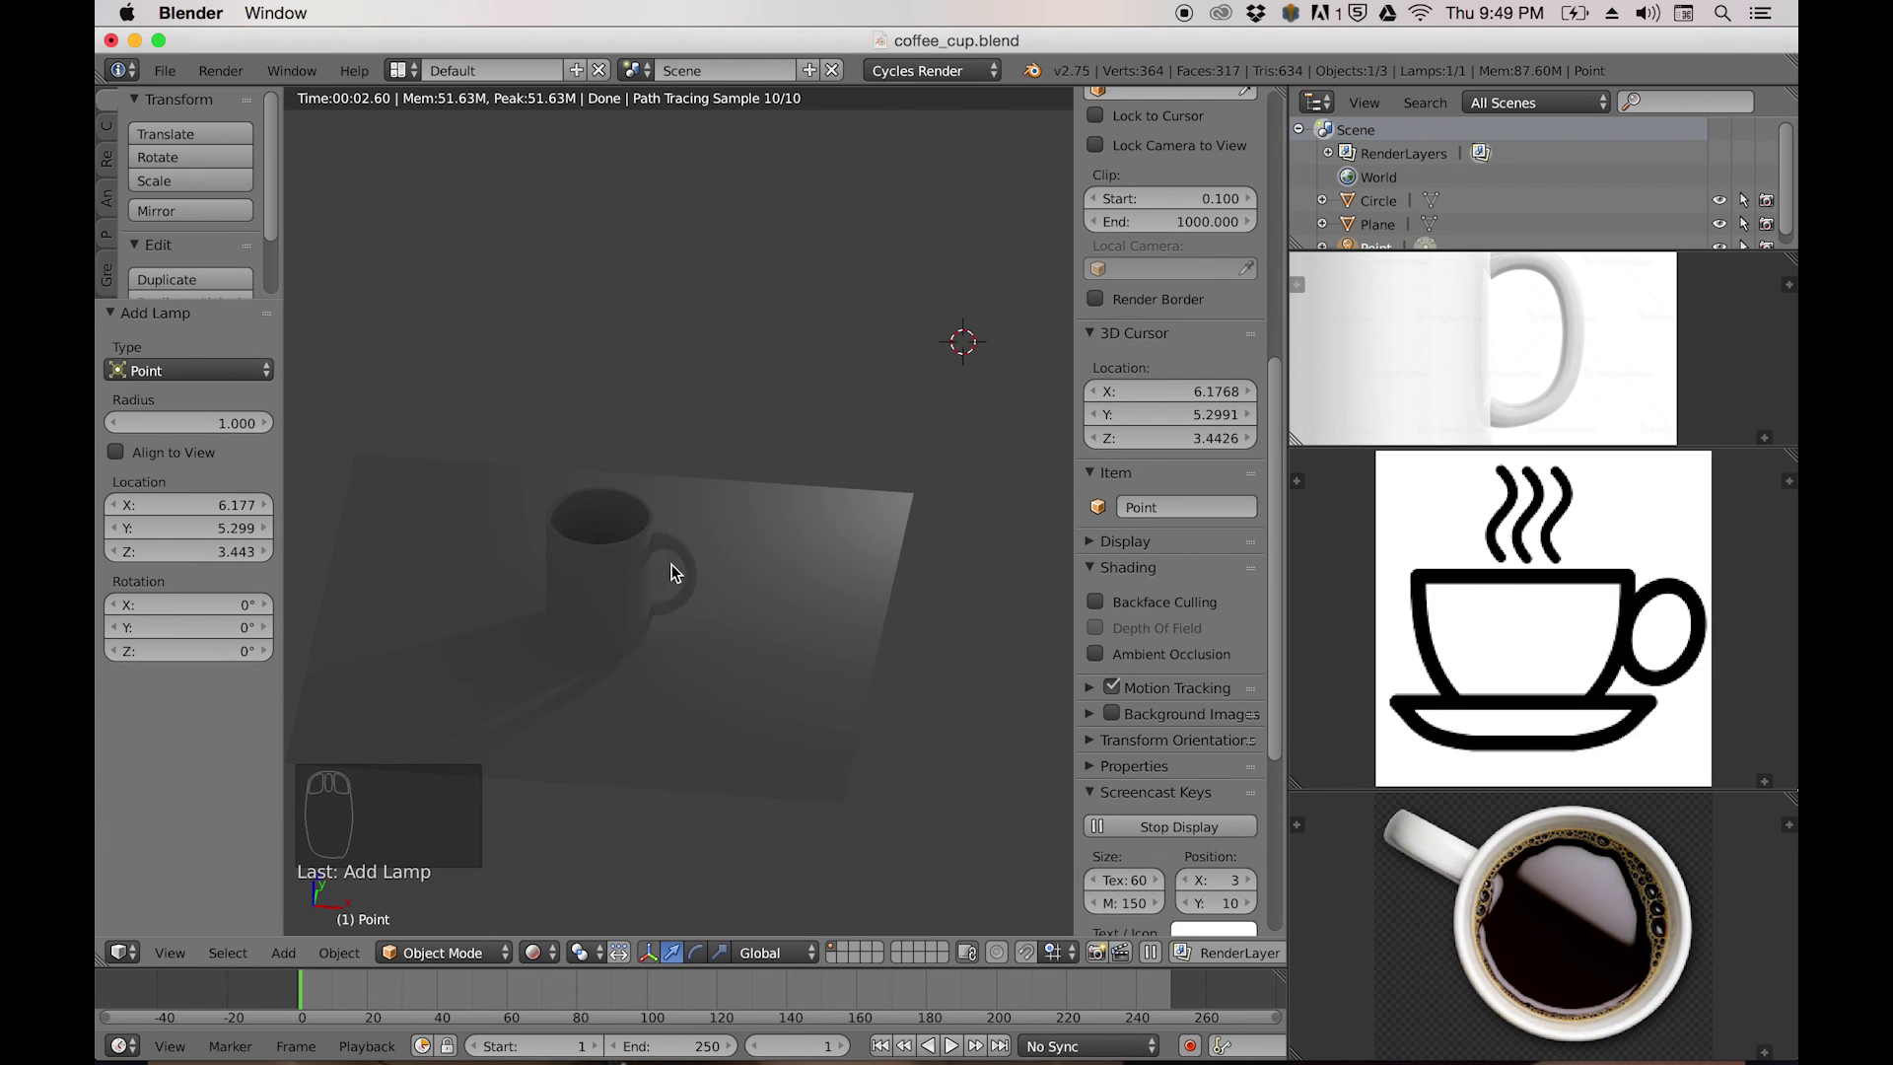
# Select the cup and raise it 0.073 along the Z axis above the plane.
pyautogui.moveTo(606, 639); pyautogui.dragTo(625, 601, button='middle')
pyautogui.rightClick(625, 601)
pyautogui.press('g')
pyautogui.press('z')
pyautogui.click(632, 685)
# Tilt the cup freely with a trackball rotation.
pyautogui.press('r')
pyautogui.press('r')
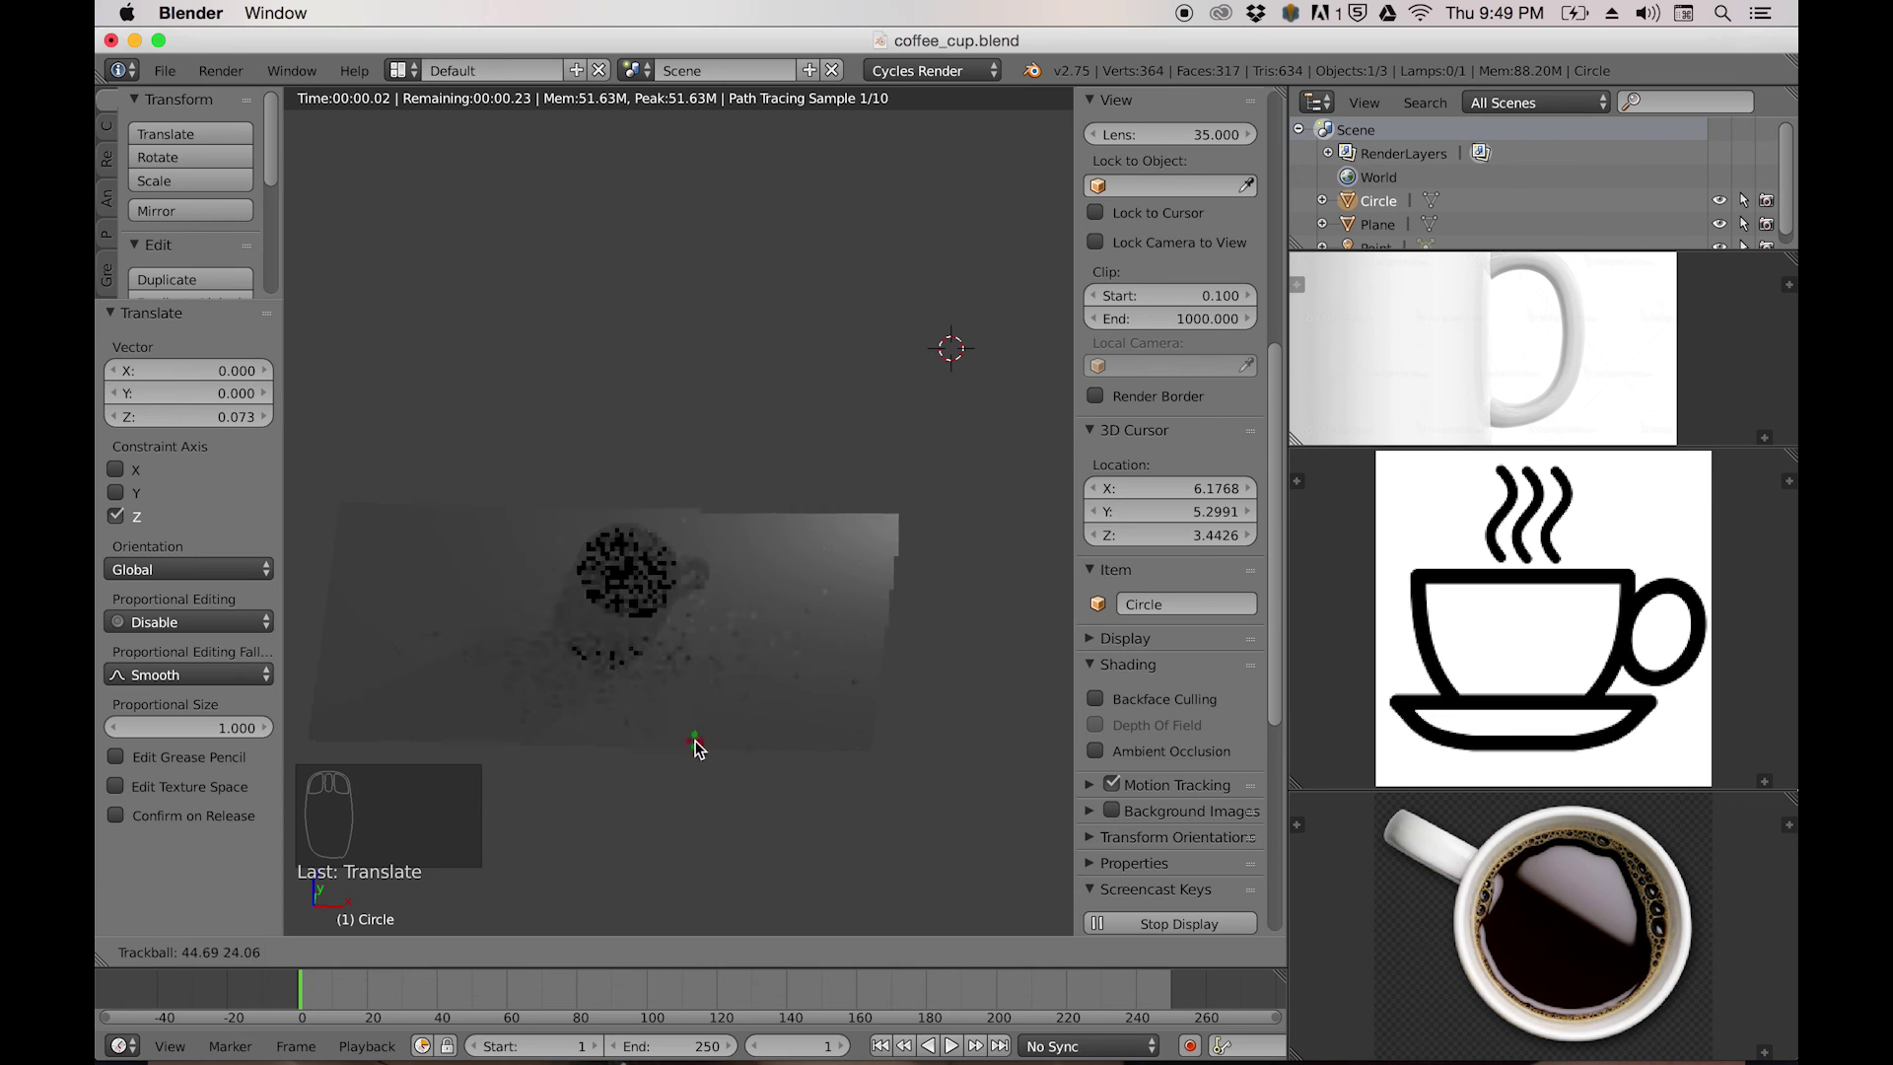